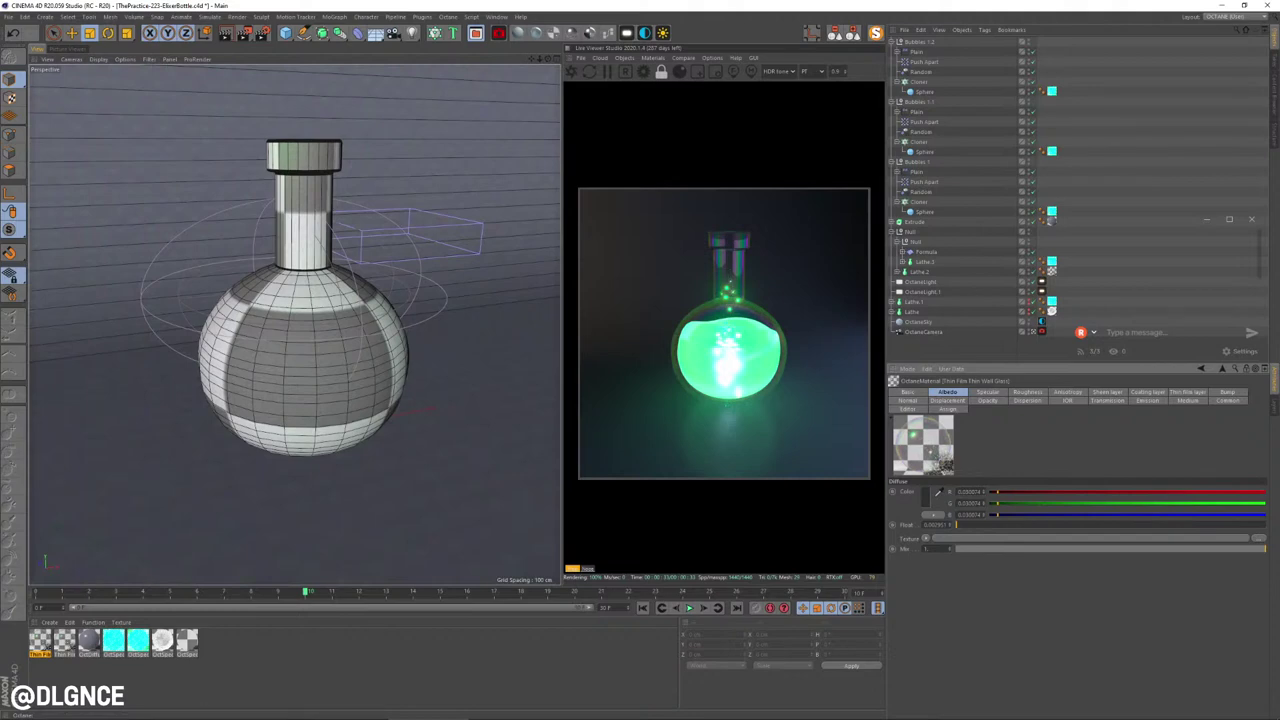
Step: Scrub through the finished elixir bottle scene's timeline to examine the animation in the live render
click(170, 592)
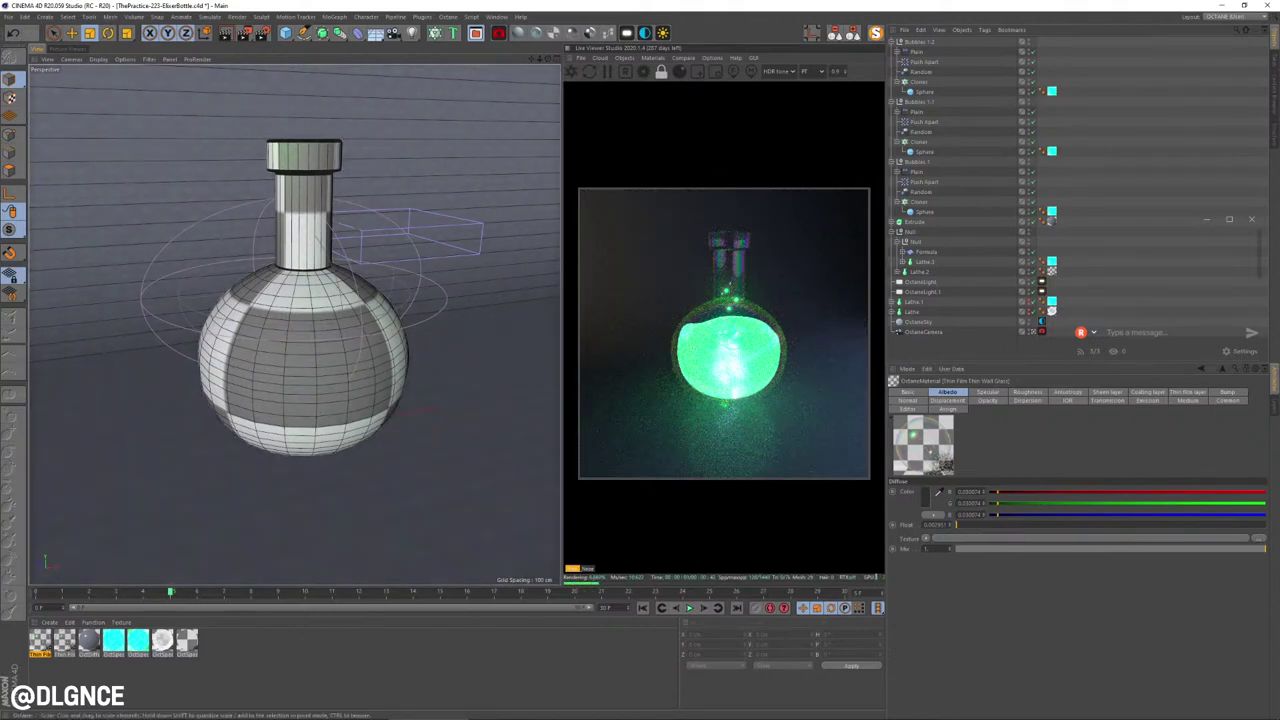
click(657, 592)
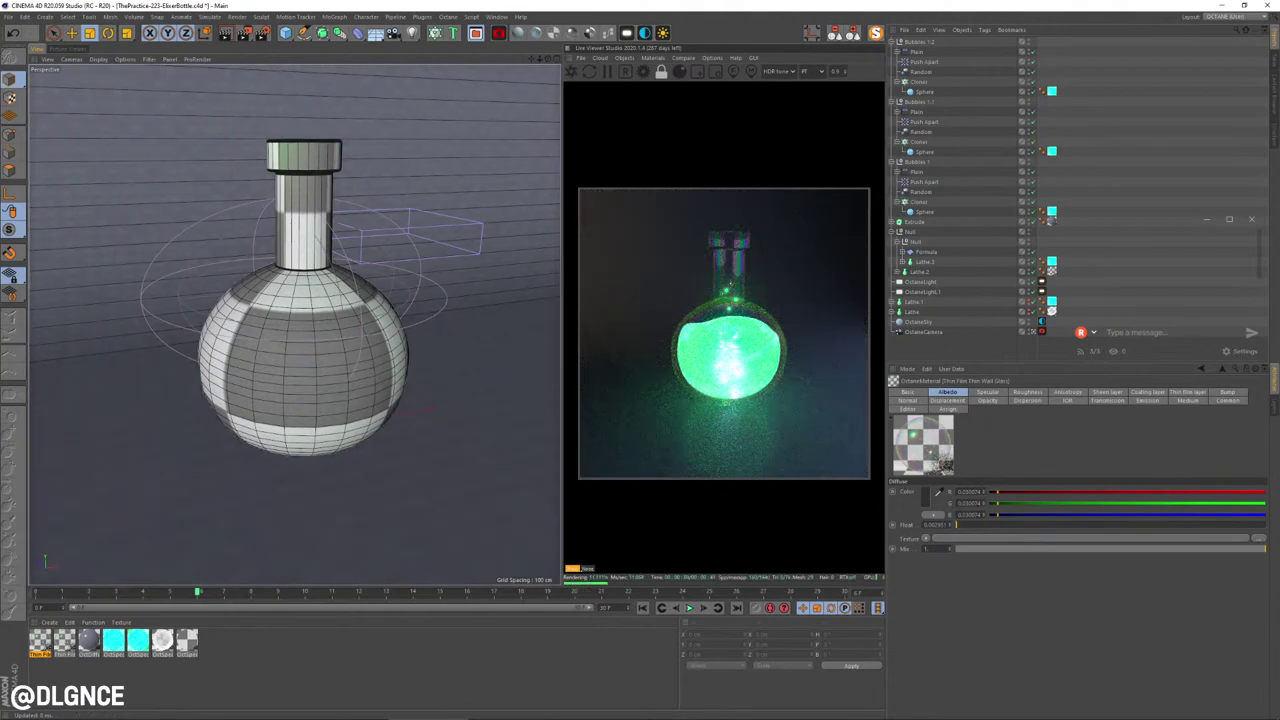
click(117, 592)
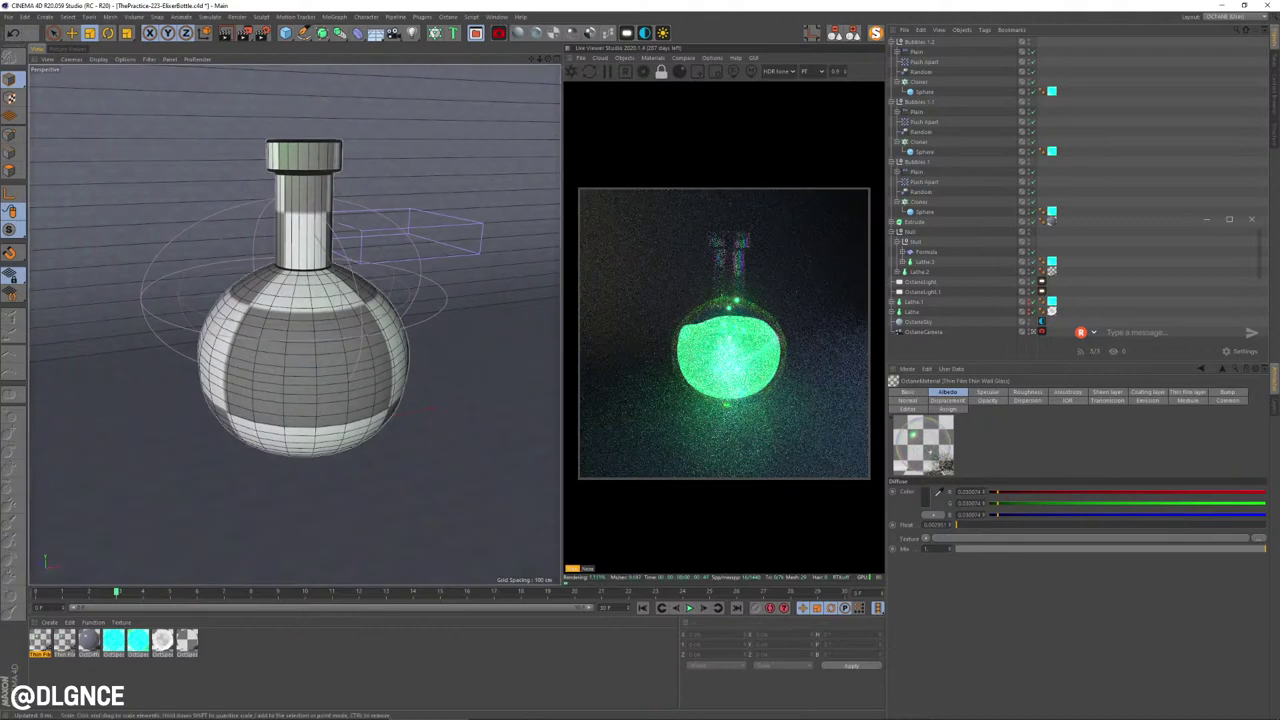
Step: Create a new project, switch to the front view with the spline Pen ready, and load the Startup (User) layout
key(ctrl+n)
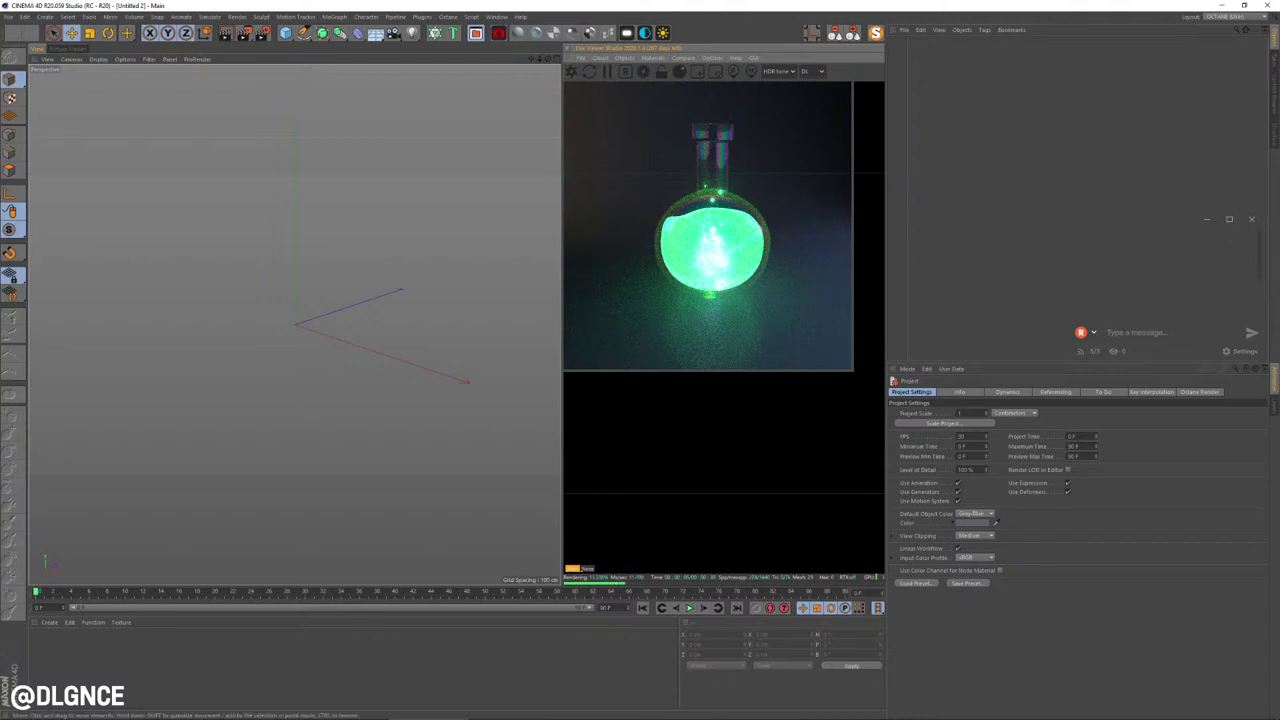
click(304, 33)
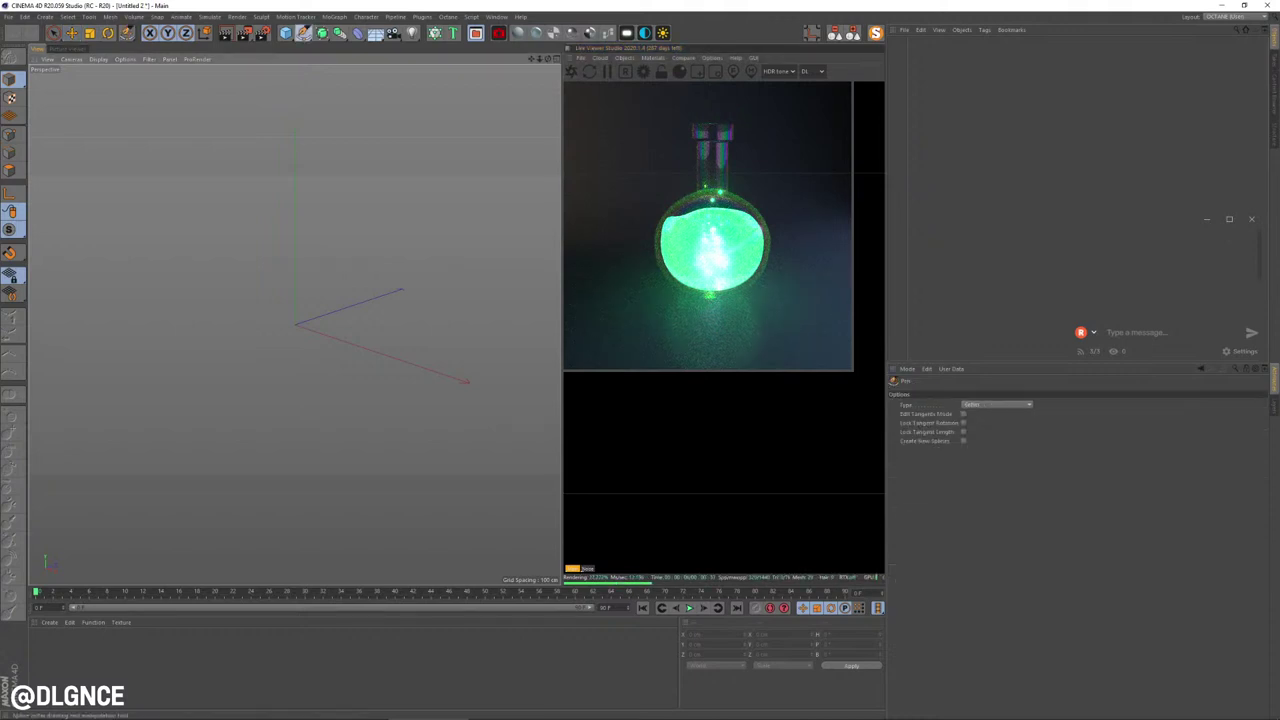
key(F5)
key(F4)
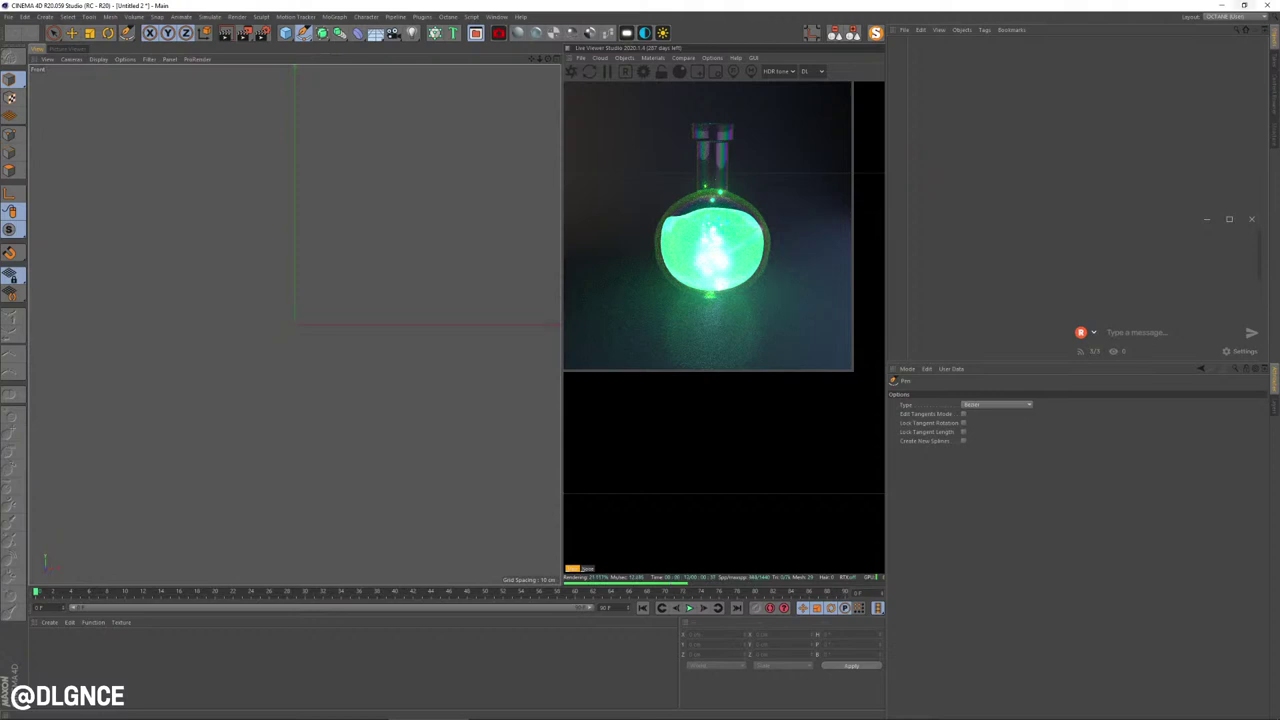
click(1236, 16)
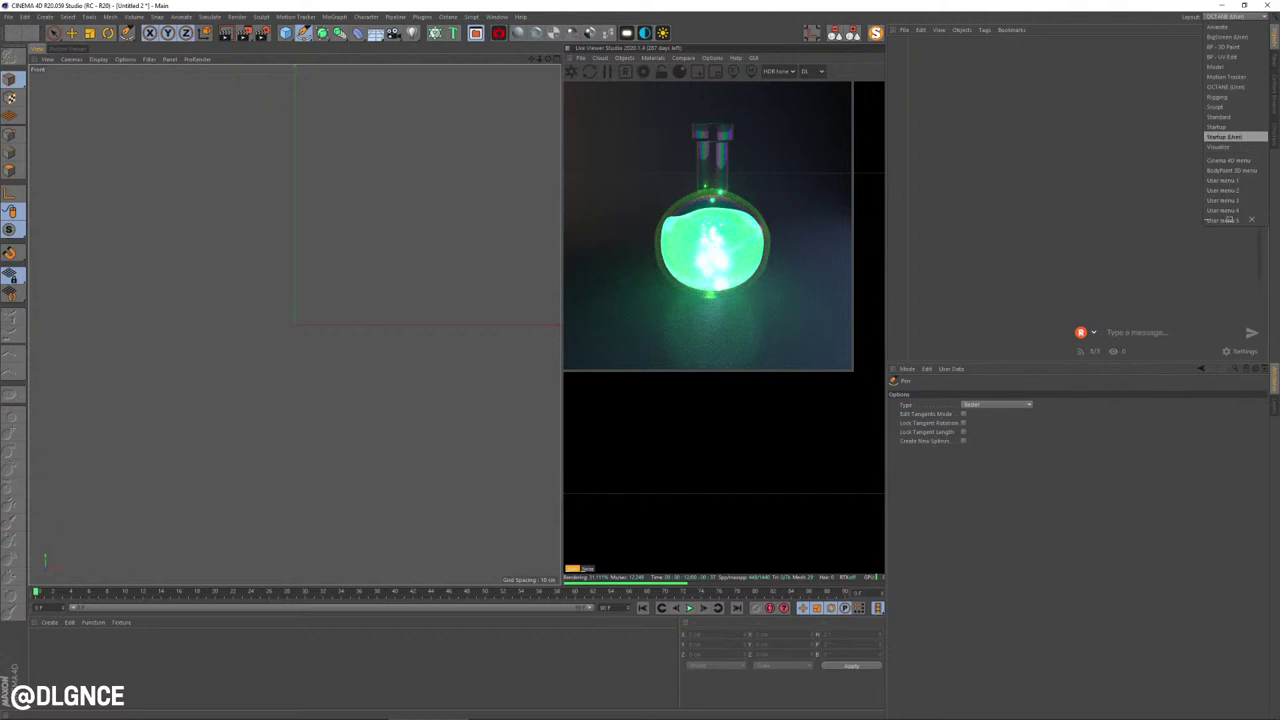
click(1224, 136)
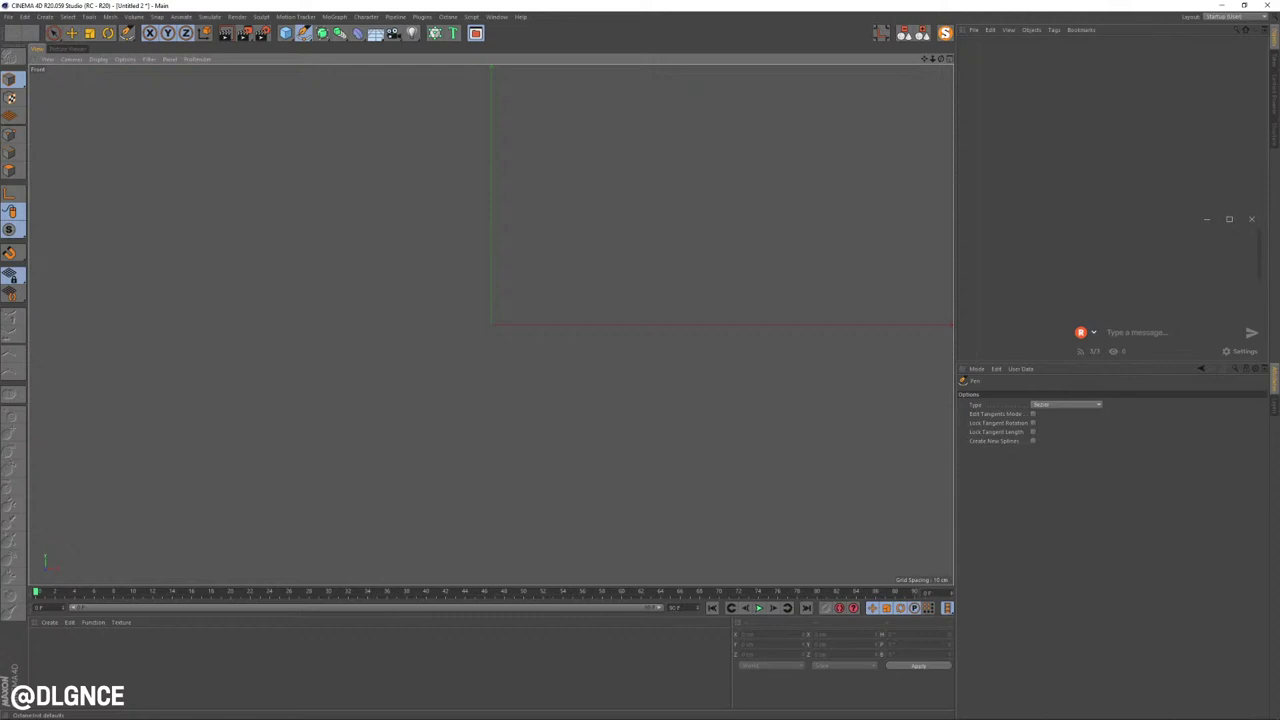
Step: Draw half of the bottle's profile as a Bezier spline, with a stepped lip, straight neck and rounded body
click(410, 127)
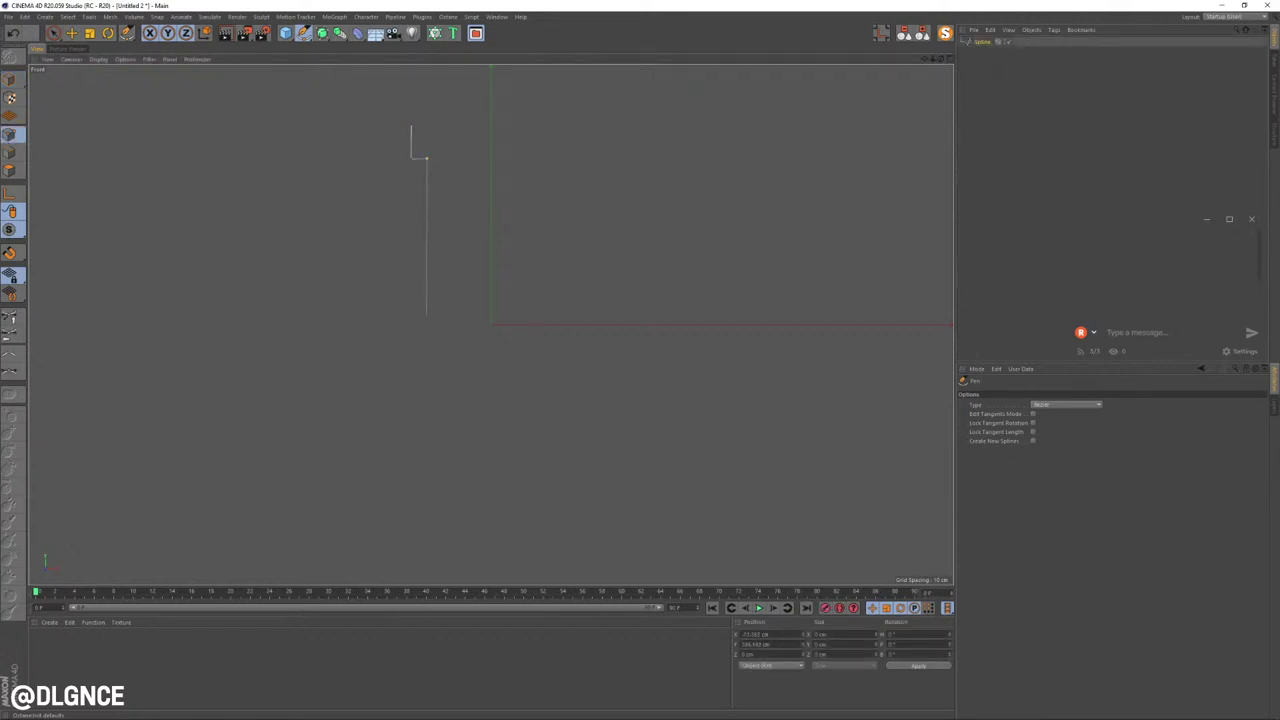
click(427, 300)
drag(247, 466, 251, 575)
scroll(296, 537, down, 3)
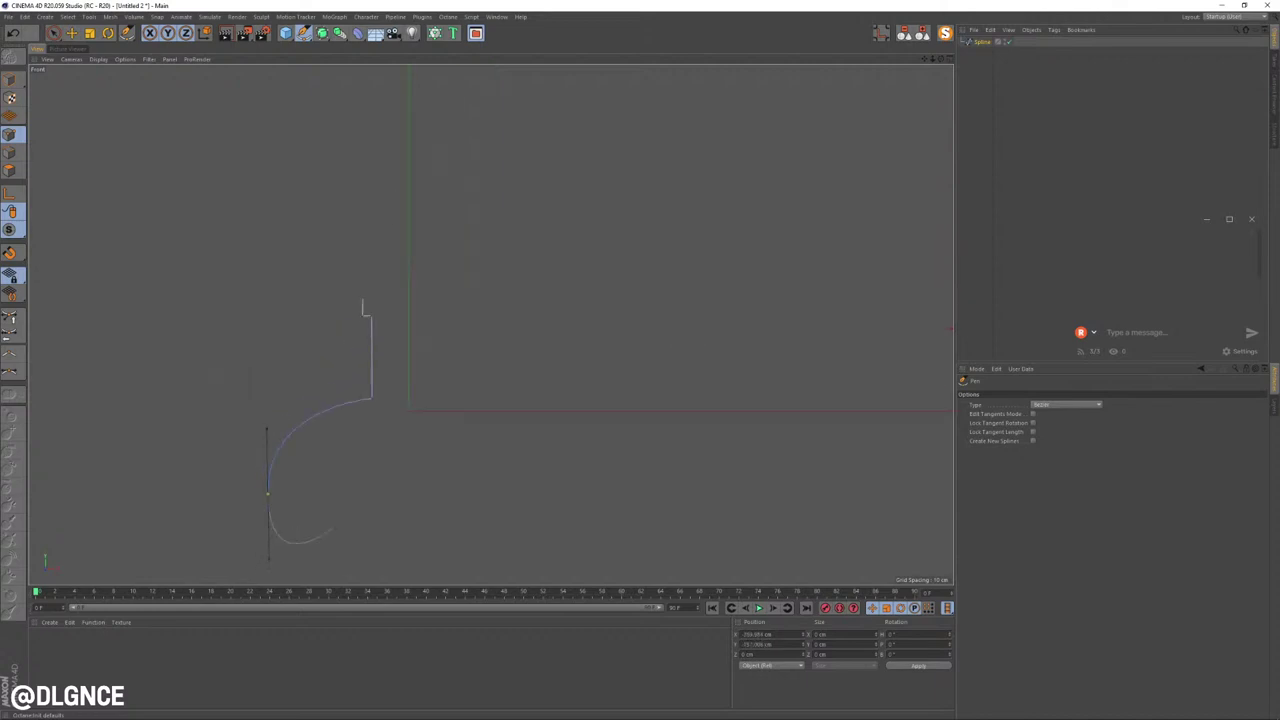
alt+middle_drag(346, 503, 438, 398)
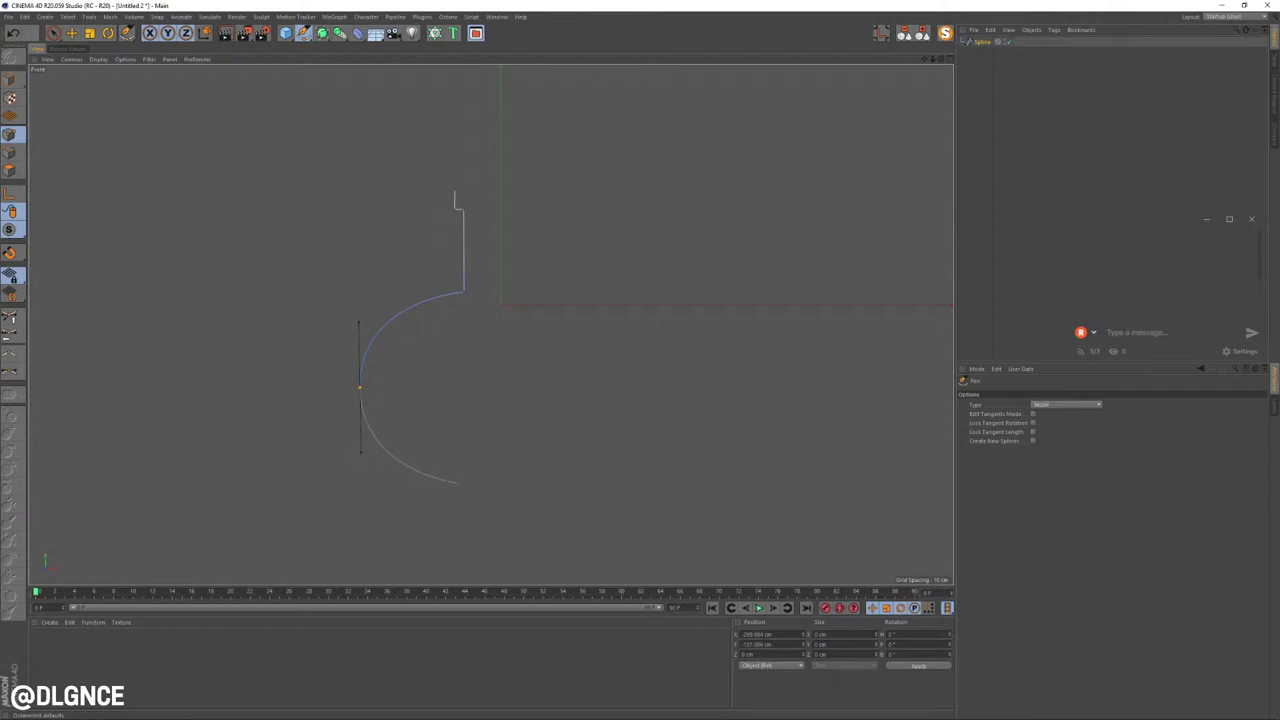
click(463, 486)
key(space)
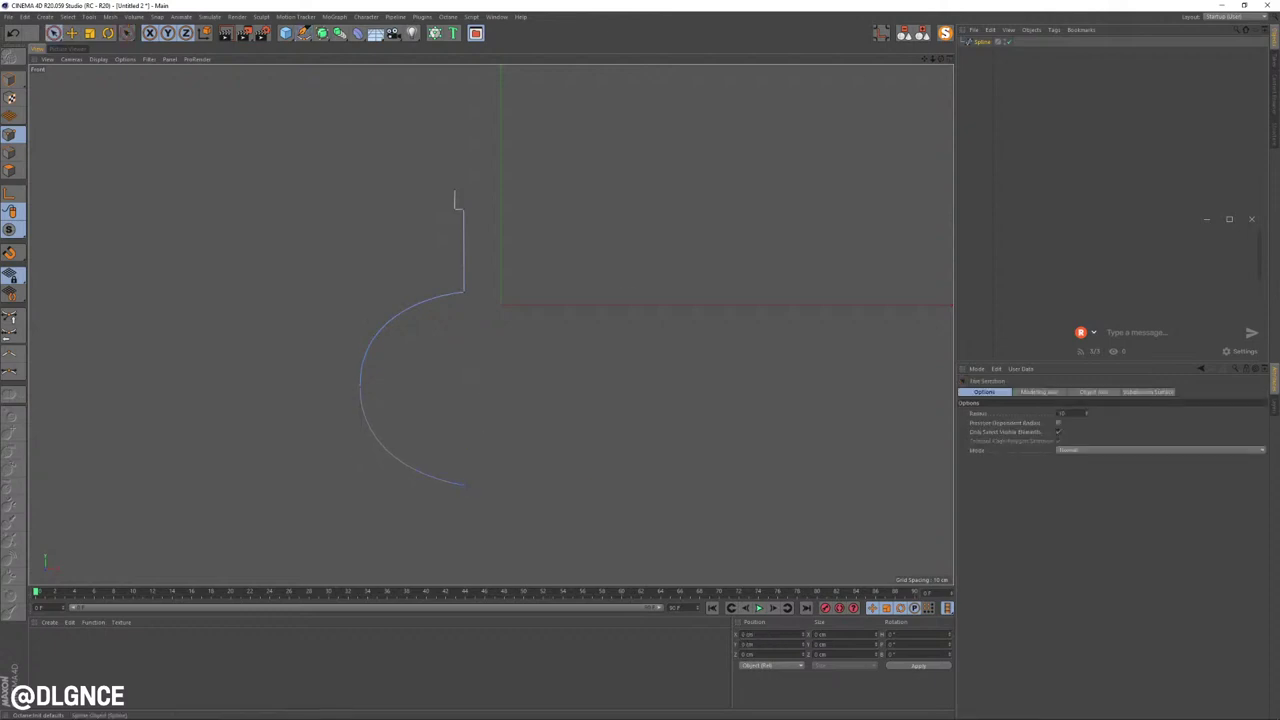
Step: Add a Lathe generator as the parent of the profile spline to turn it into a bottle
click(982, 42)
click(339, 33)
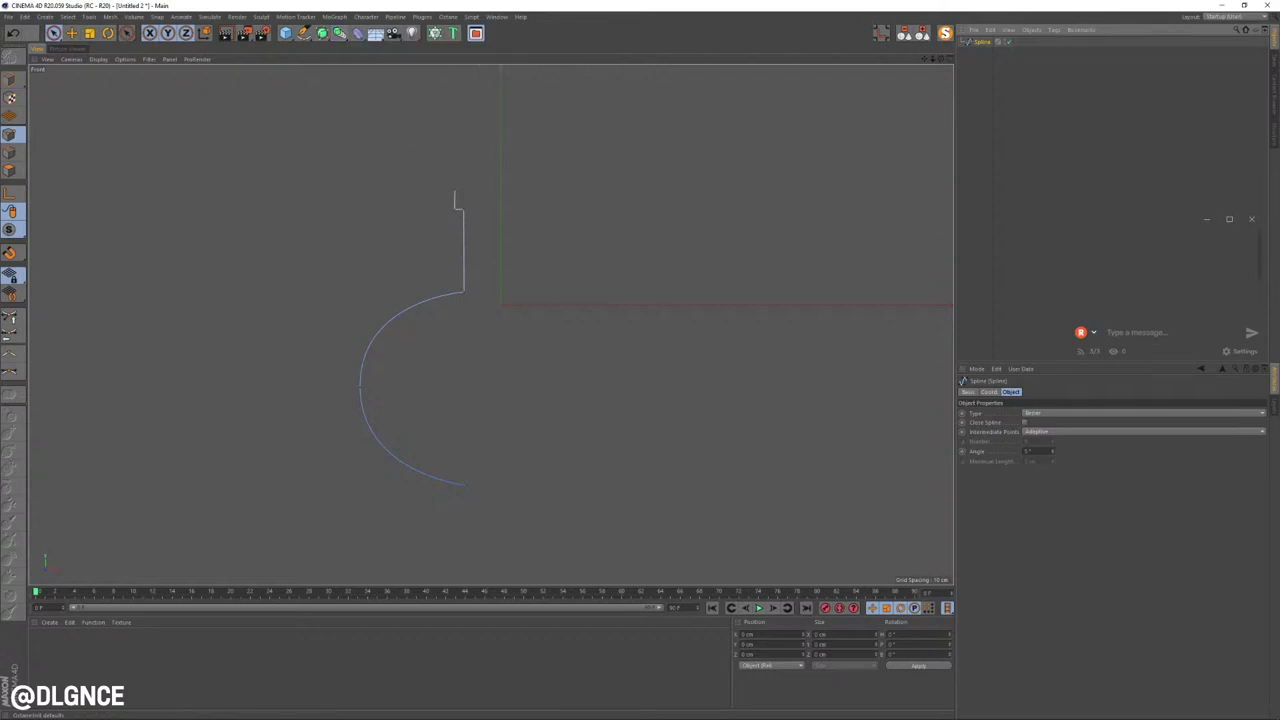
click(322, 33)
alt+click(361, 65)
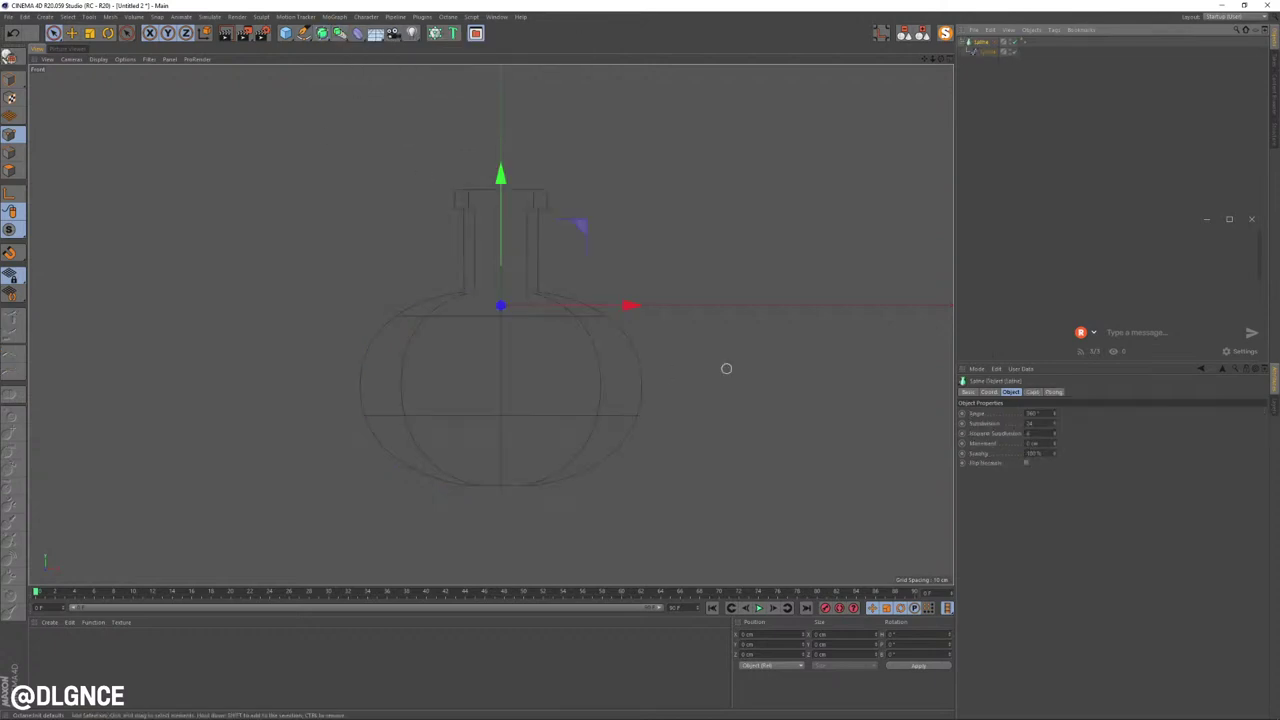
Step: Examine the lathed bottle from several angles in the perspective view and try out the Lathe's angle setting
middle_click(383, 223)
middle_click(366, 229)
scroll(529, 350, down, 3)
alt+drag(606, 404, 637, 349)
scroll(637, 349, down, 3)
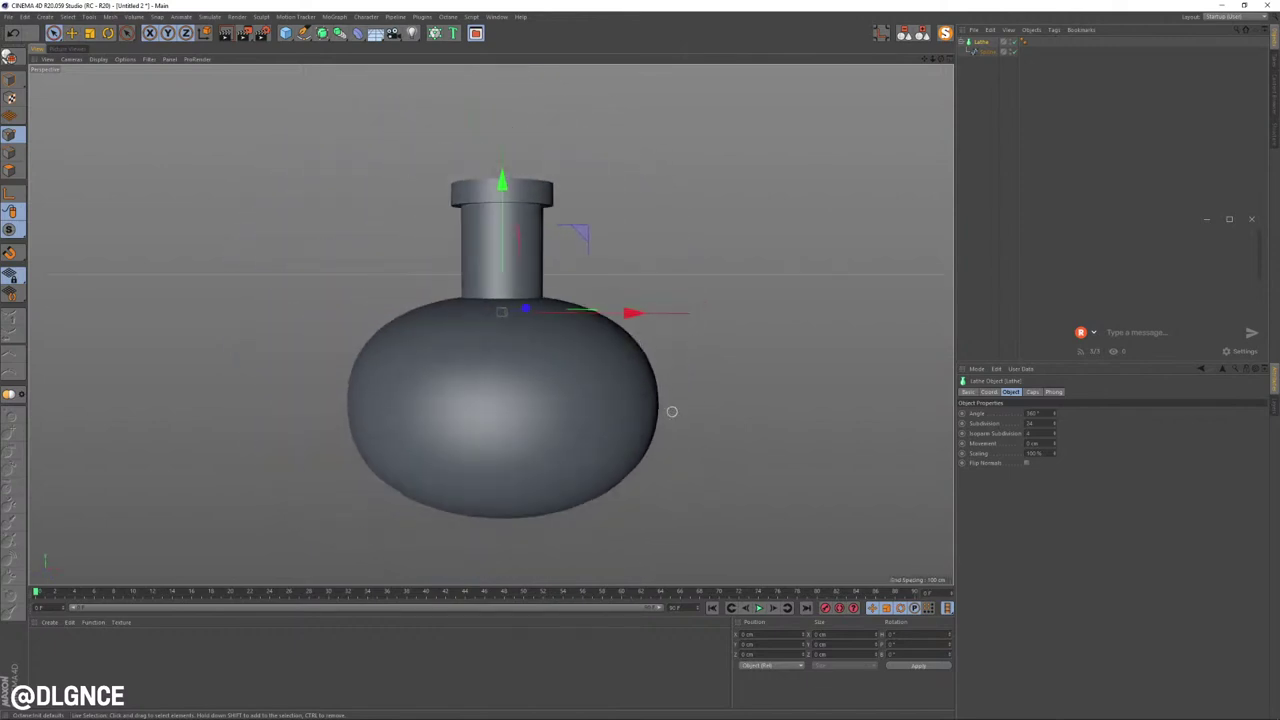
alt+middle_drag(673, 411, 687, 314)
alt+drag(687, 314, 610, 385)
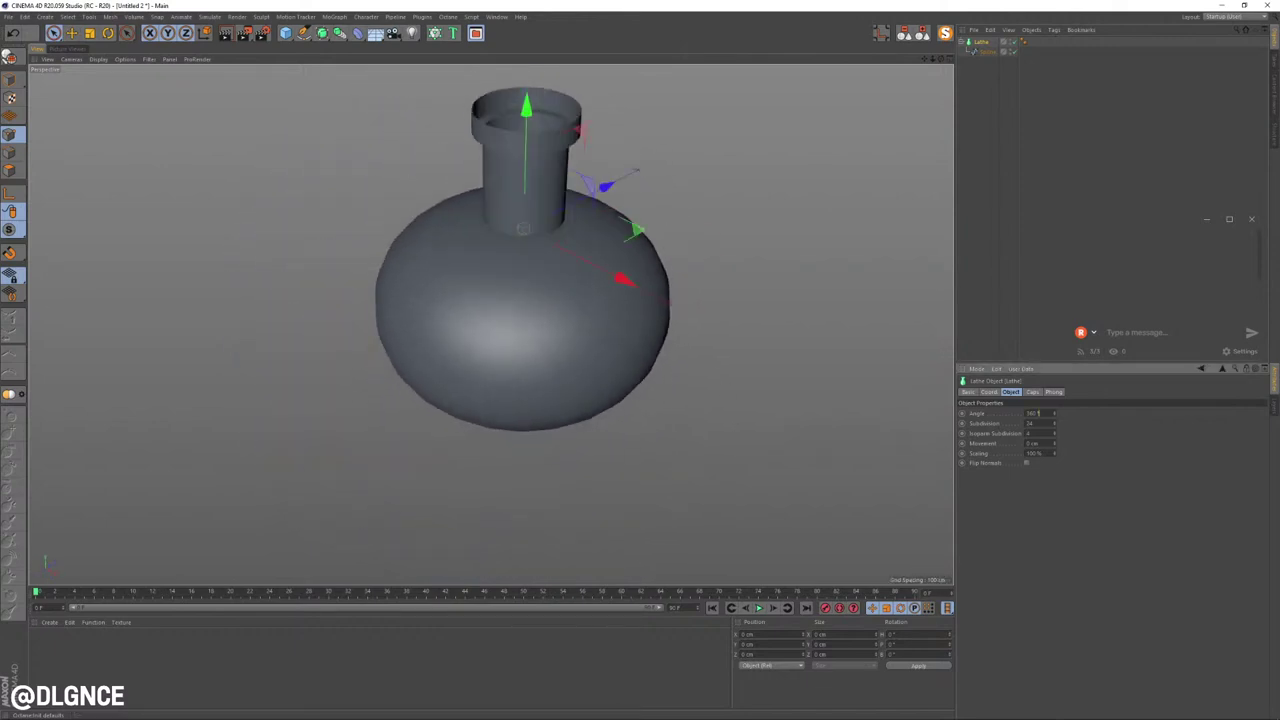
mouse_move(1054, 413)
mouse_down()
mouse_move(1054, 540)
mouse_move(1054, 413)
mouse_up()
alt+drag(603, 340, 655, 338)
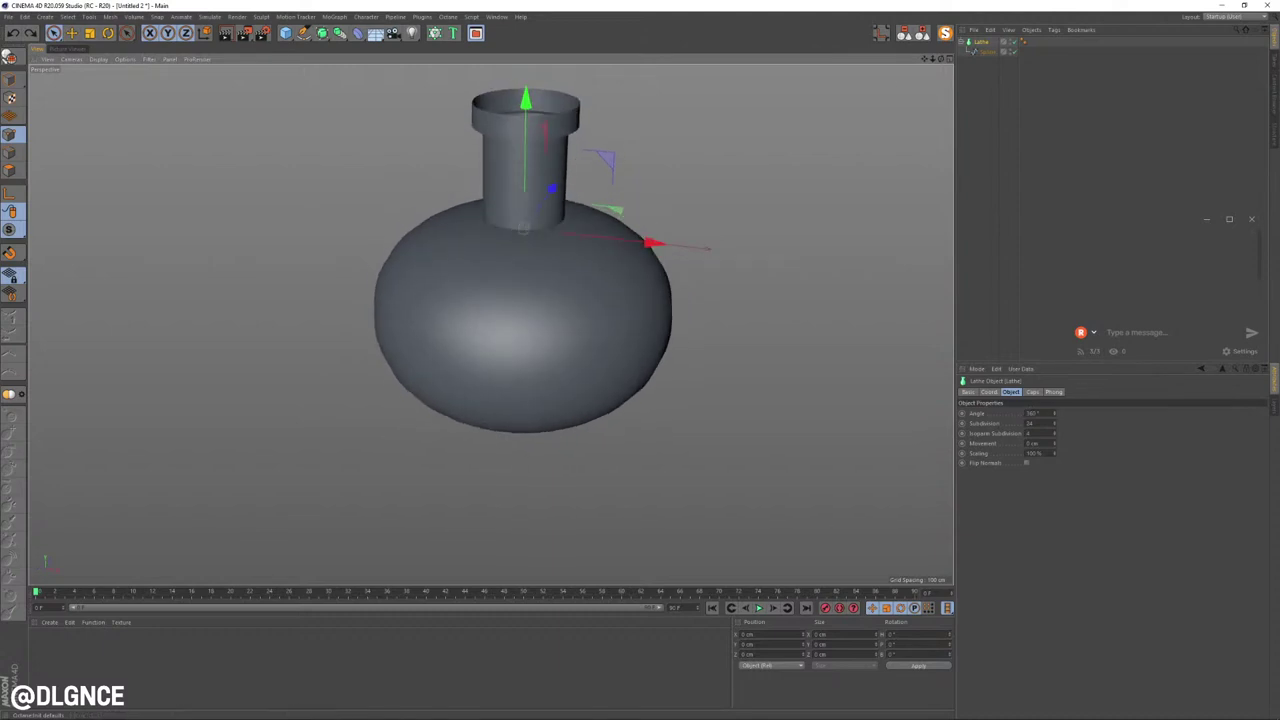
Step: Close the hole in the bottle's base by moving the spline's bottom point onto the centre axis at X 0 cm
click(987, 52)
middle_click(474, 264)
alt+middle_drag(731, 470, 712, 506)
alt+drag(346, 199, 380, 78)
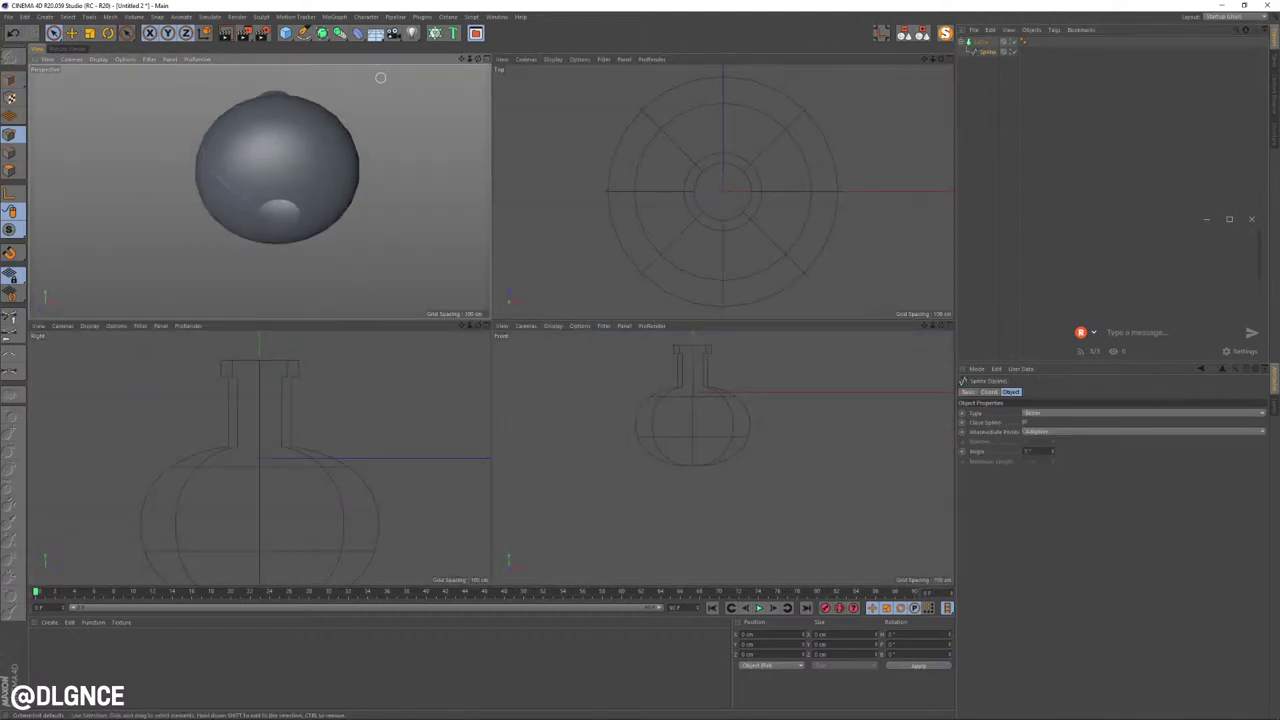
click(257, 210)
alt+drag(301, 238, 274, 268)
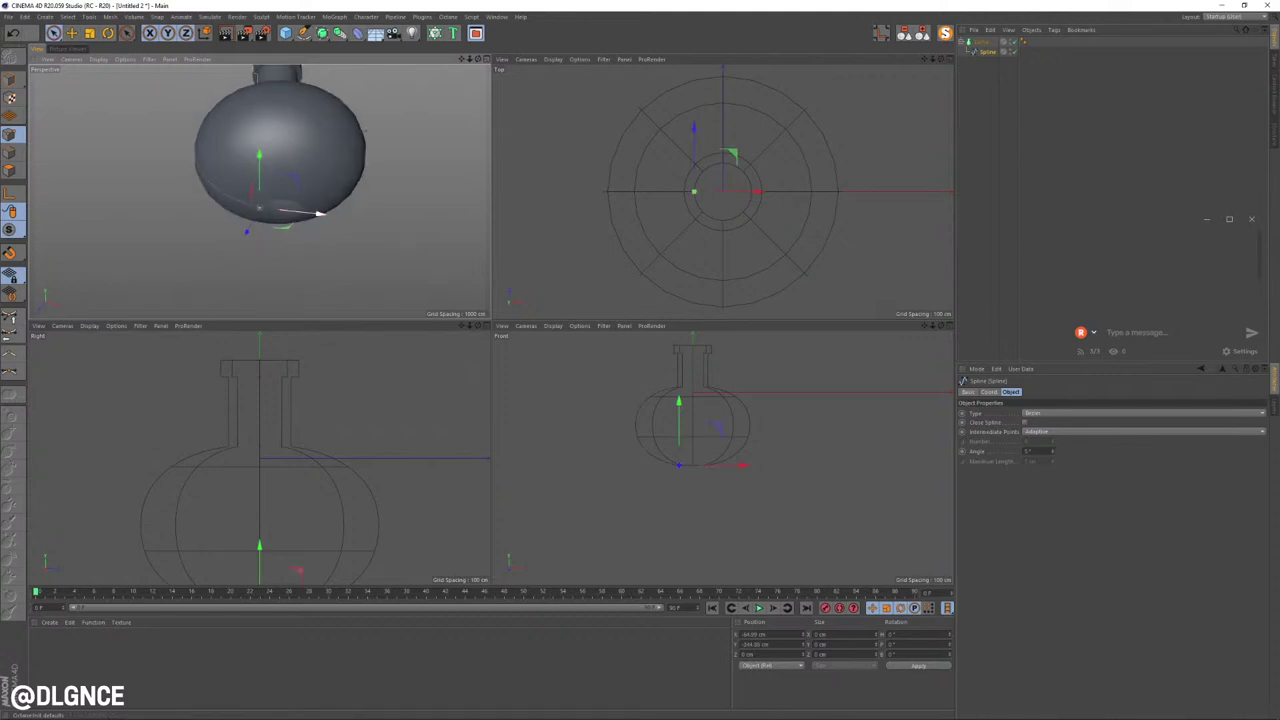
drag(320, 213, 336, 215)
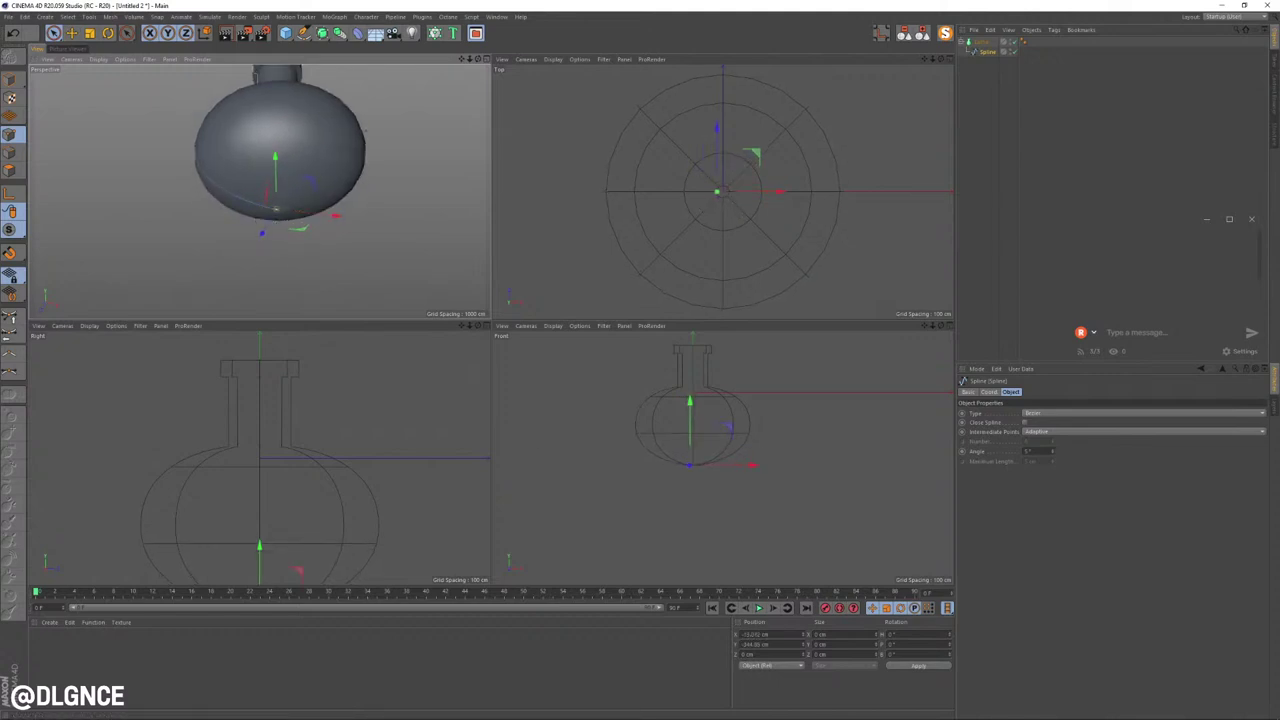
double_click(757, 634)
text(0)
key(Return)
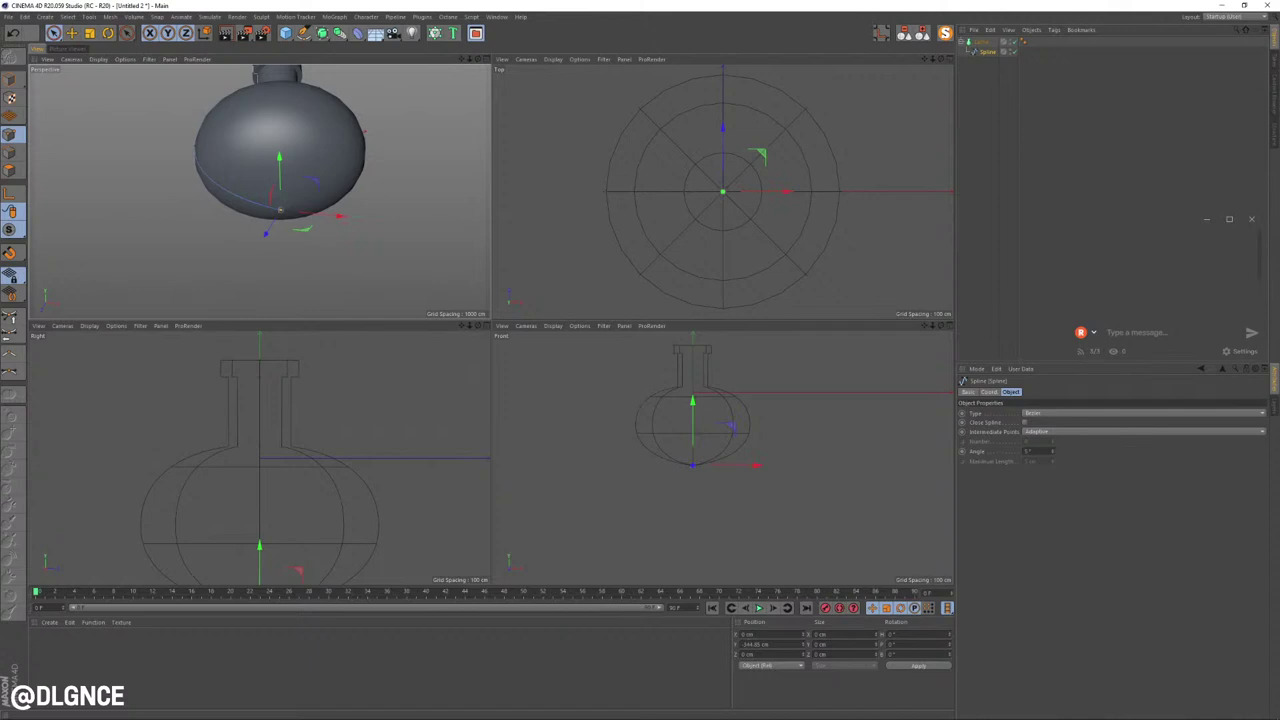
Step: Lower the spline's bottom point, then level its tangent and scale it to round the bottle's base
drag(692, 402, 692, 423)
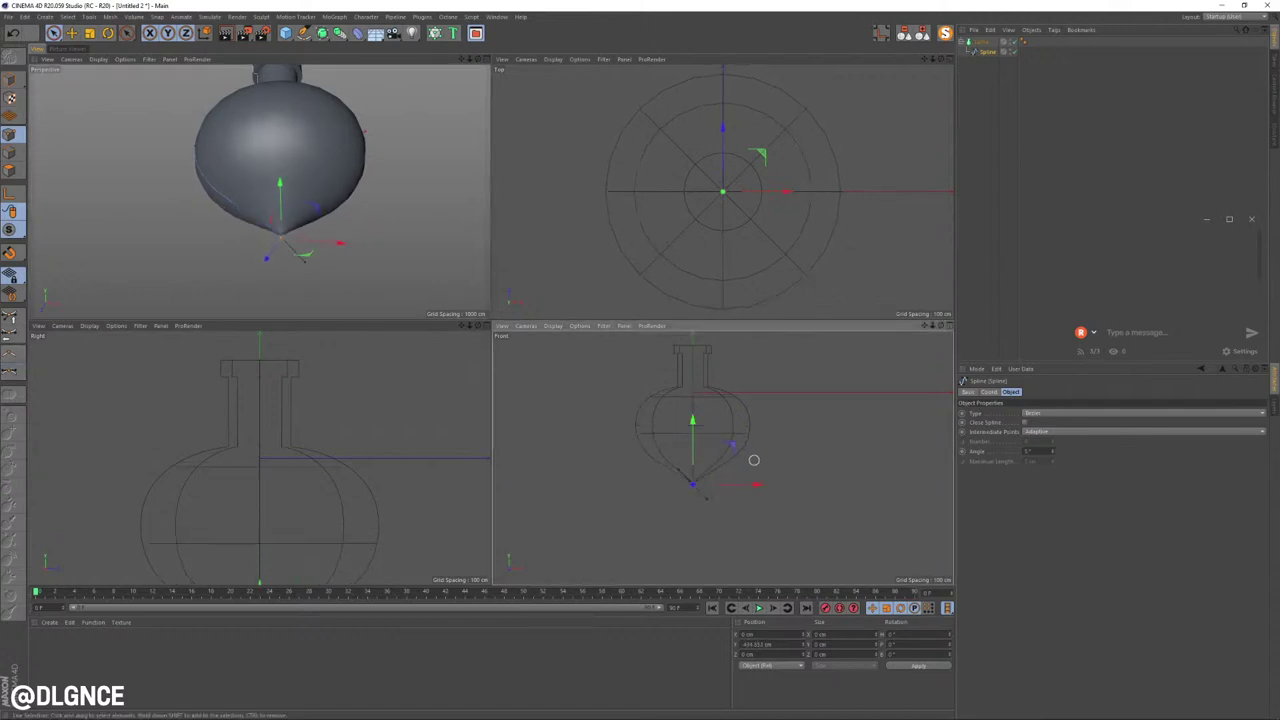
key(r)
mouse_move(692, 447)
mouse_down()
mouse_move(713, 451)
mouse_move(691, 445)
mouse_up()
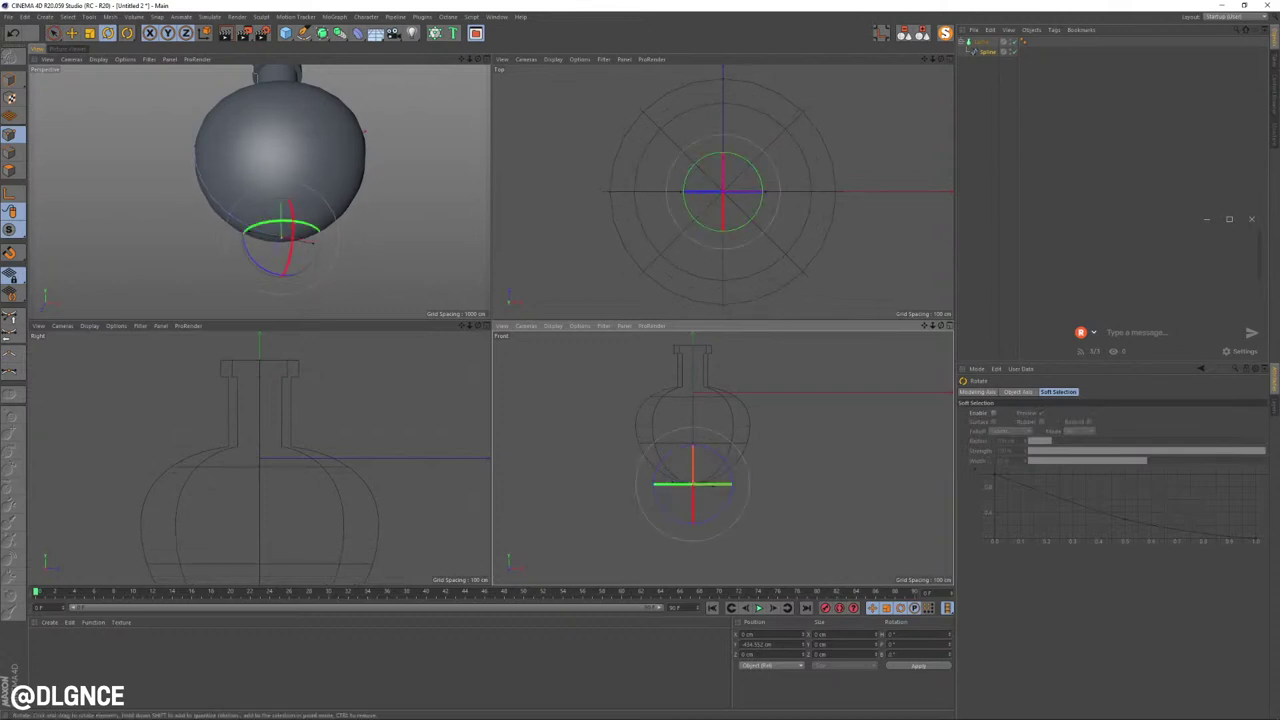
key(t)
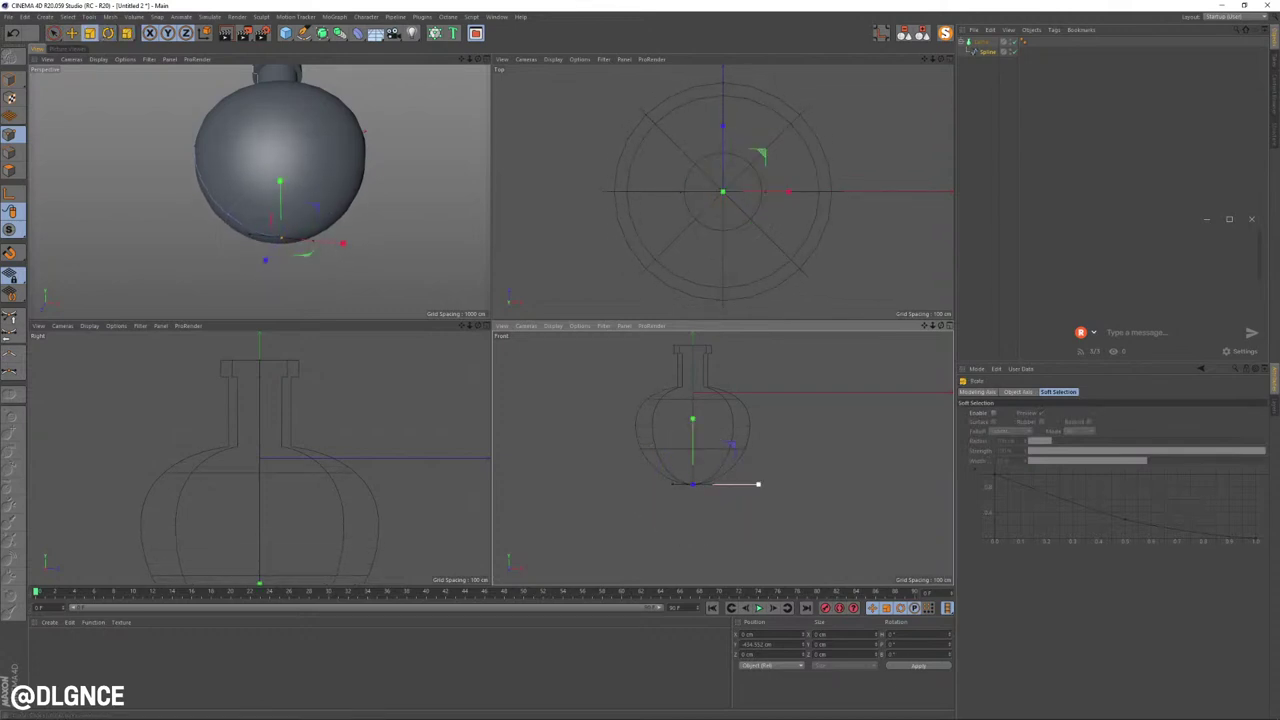
Step: Lower the spline point at the body's widest part to about Y -211 cm and scale its tangents
key(9)
click(634, 427)
key(e)
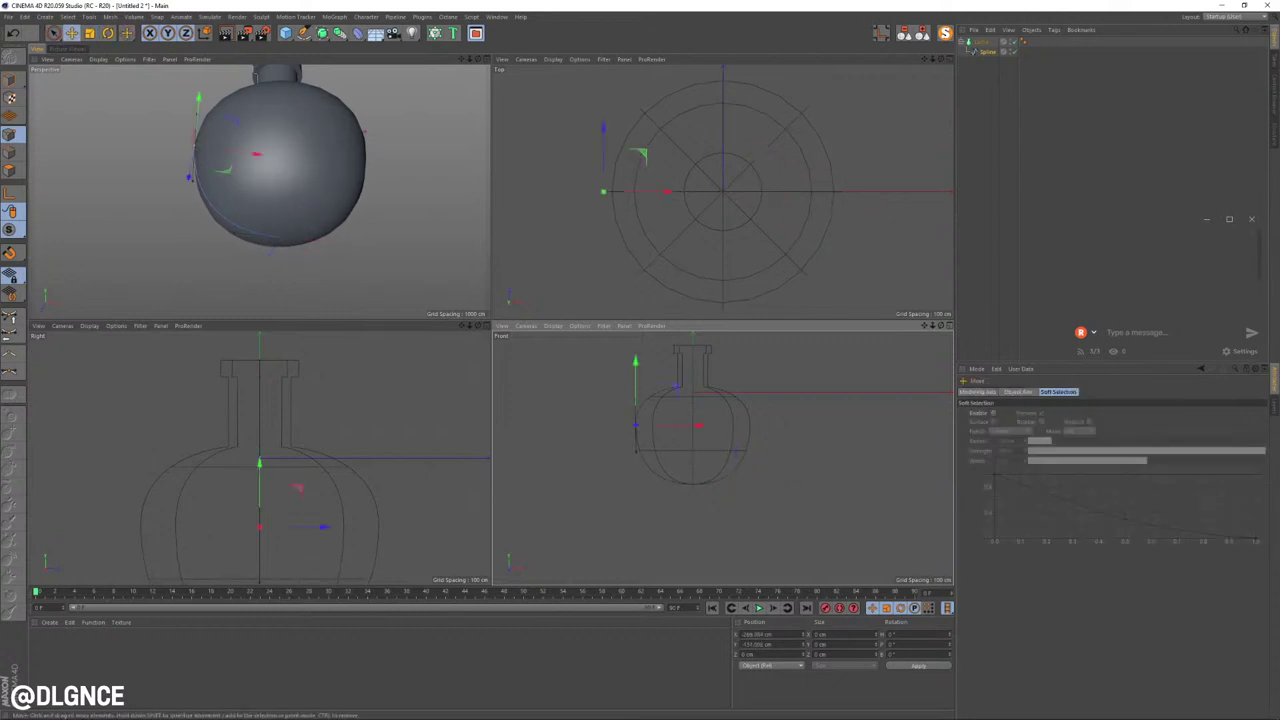
drag(635, 363, 635, 377)
key(t)
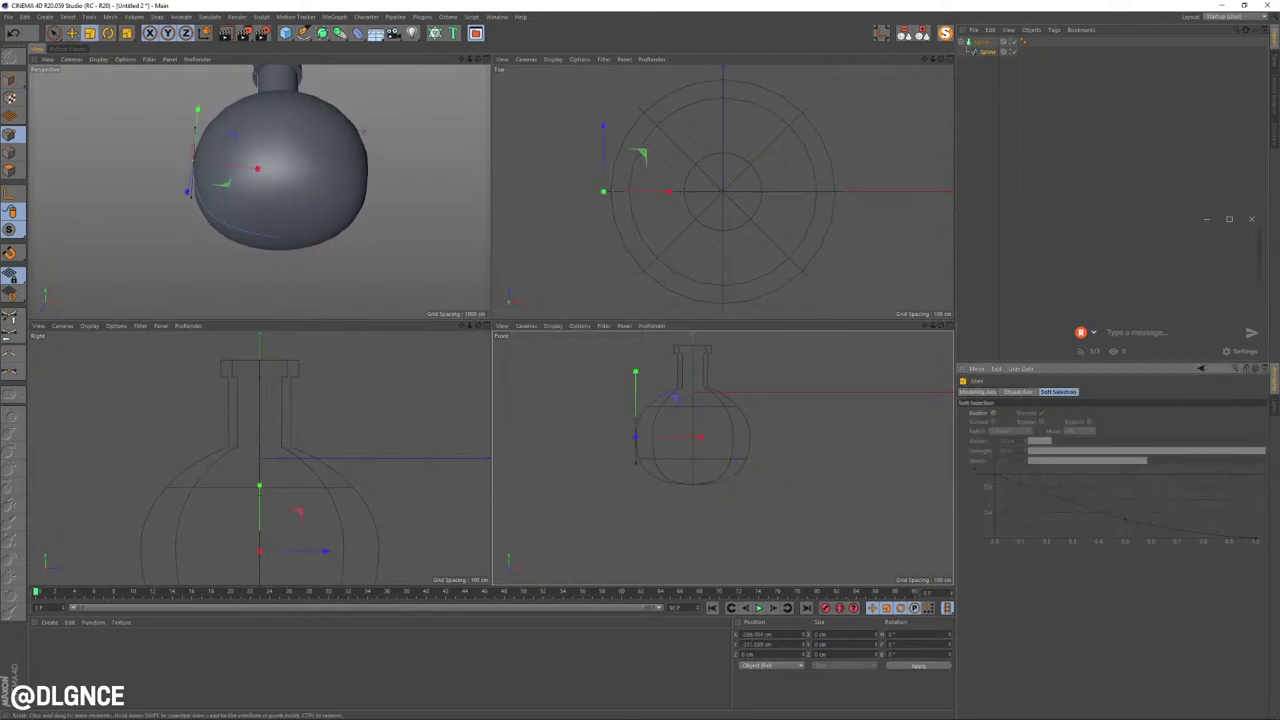
drag(693, 437, 636, 437)
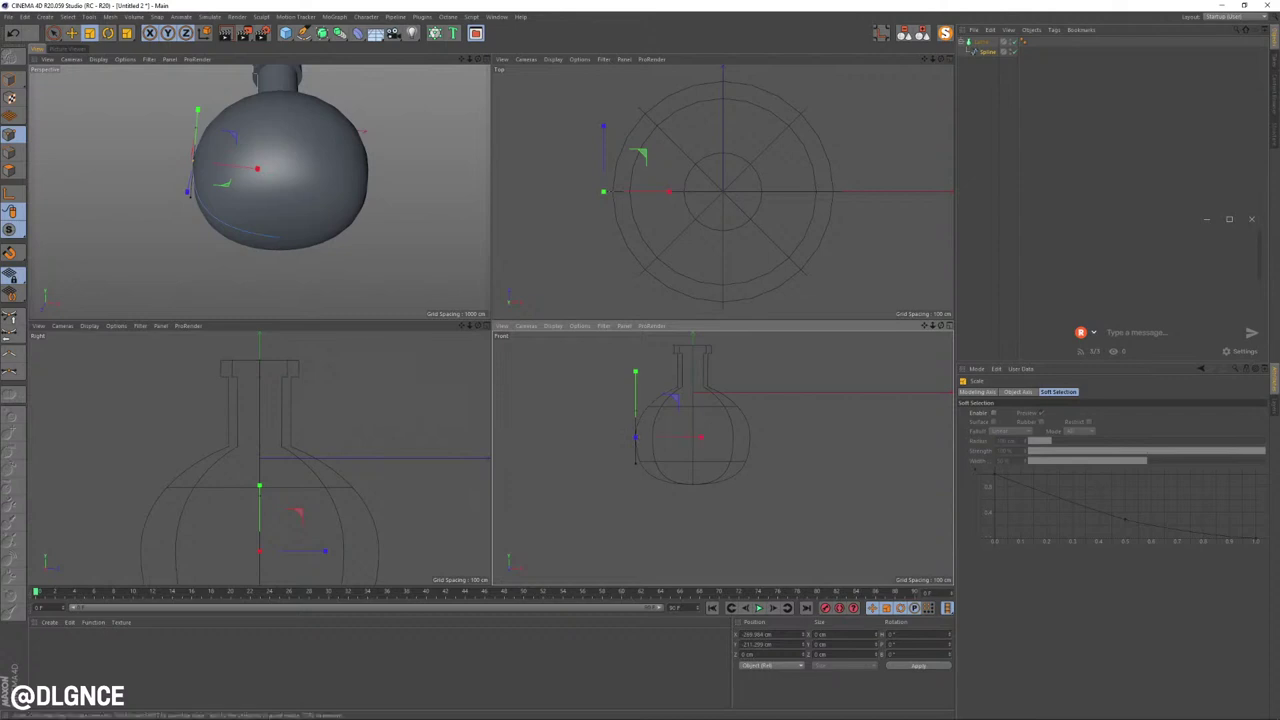
Step: Switch to OBS Studio to check the stream, minimize it, and close and reopen the Restream Chat window
mouse_move(640, 718)
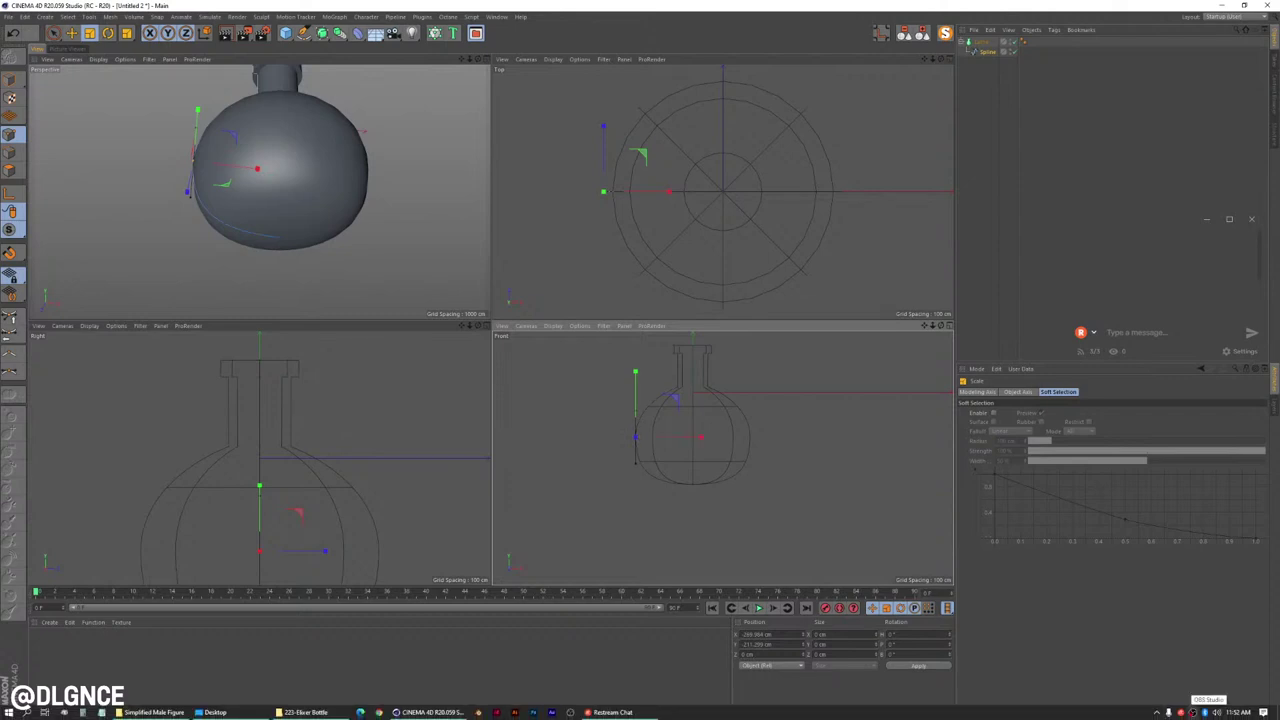
click(1192, 712)
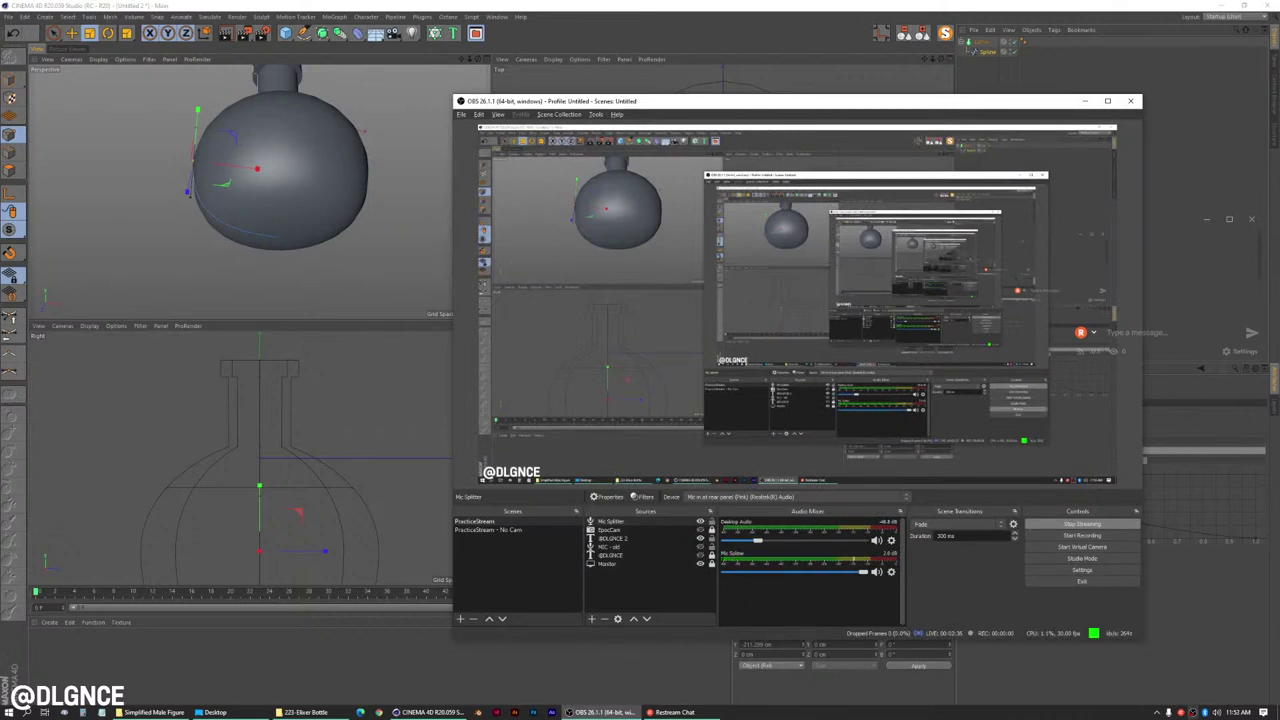
click(1085, 101)
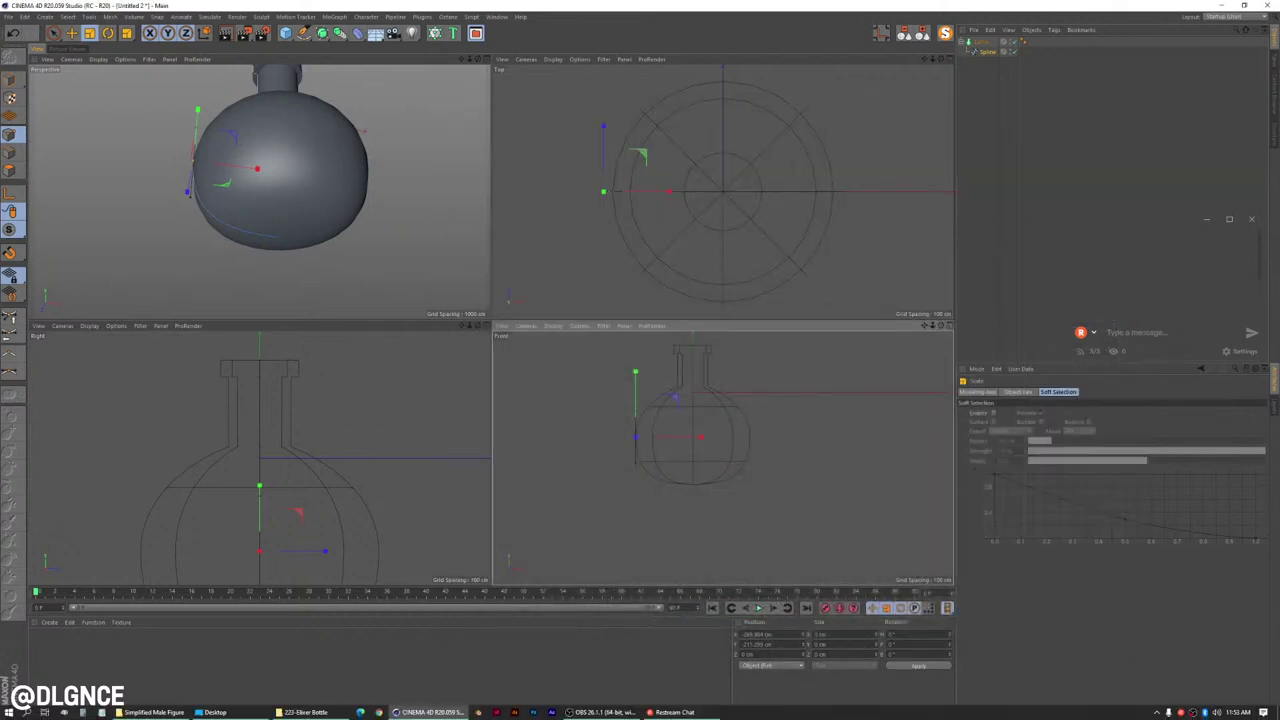
click(1235, 205)
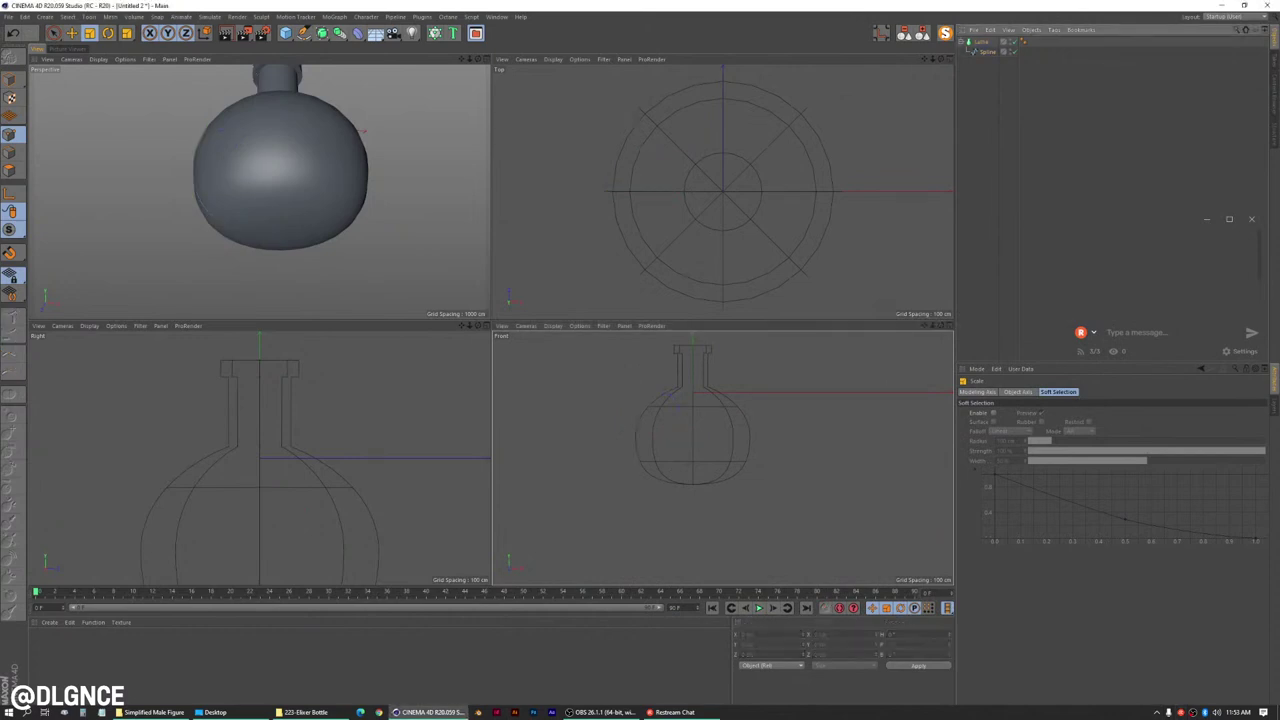
click(1251, 219)
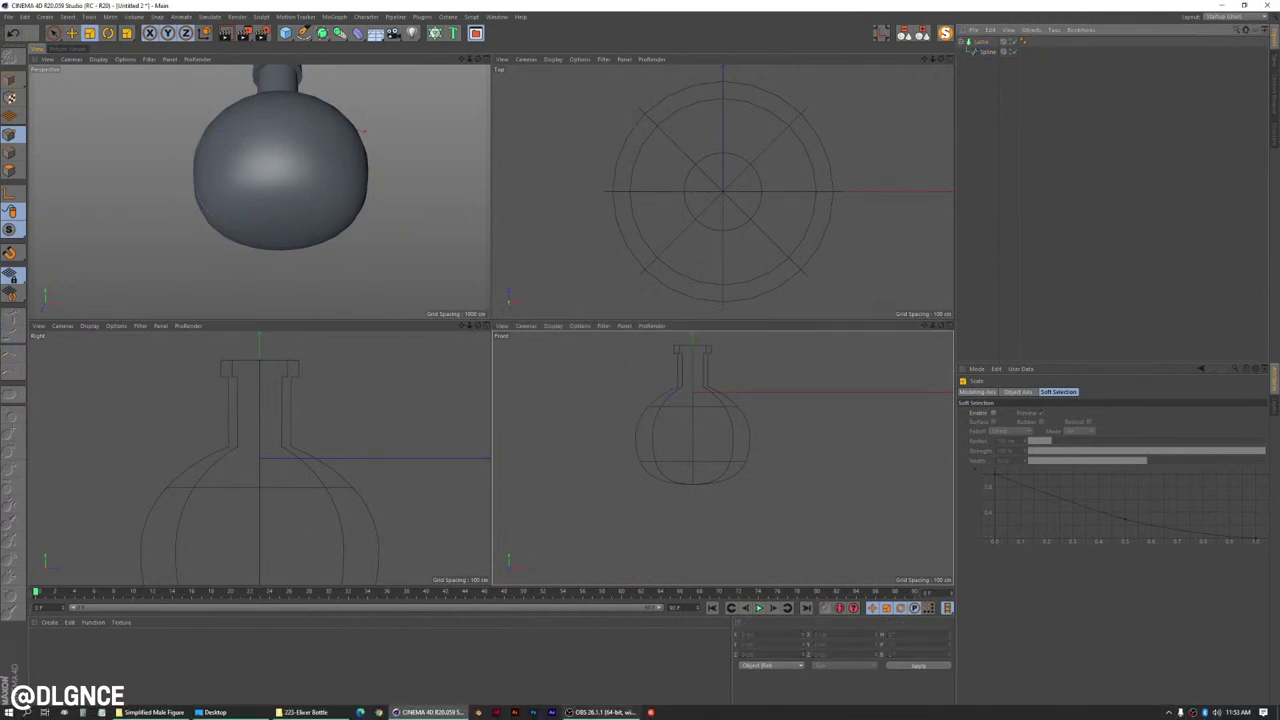
click(650, 712)
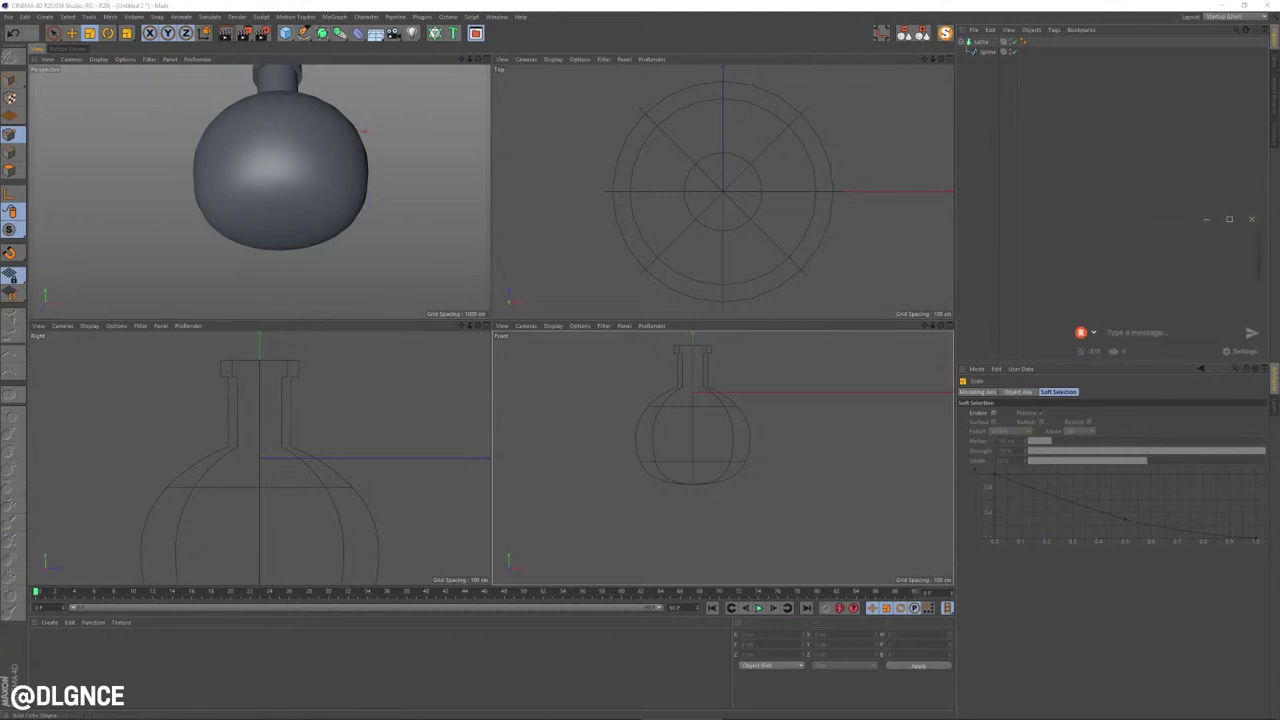
Step: Return to Cinema 4D, select the Lathe object and examine the whole bottle from a lower angle in the perspective view
click(1110, 130)
click(267, 145)
alt+middle_drag(267, 145, 262, 190)
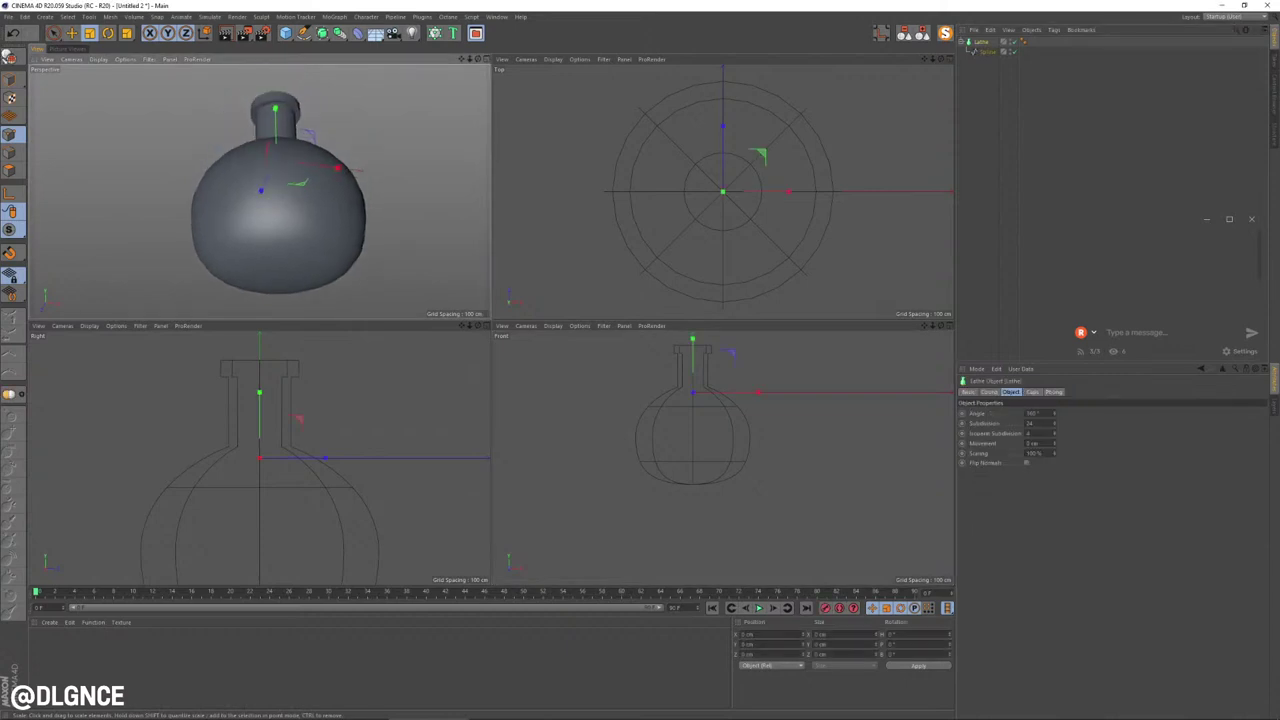
alt+drag(262, 190, 250, 225)
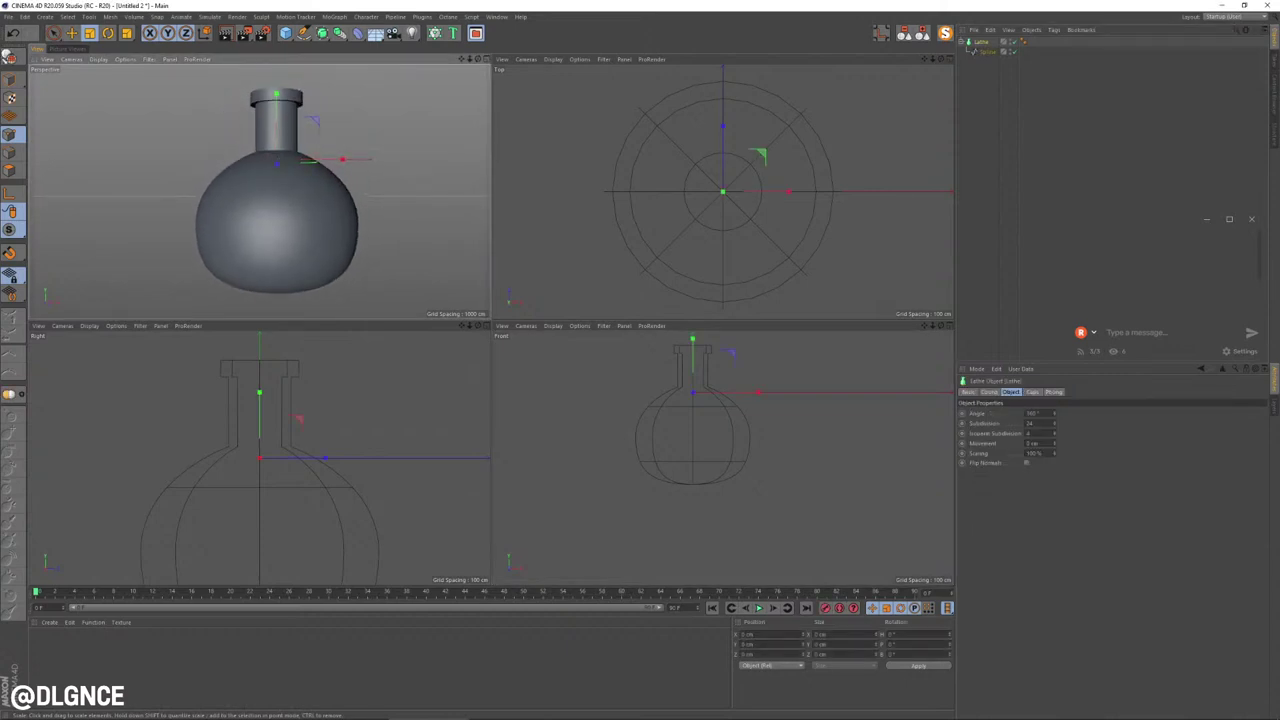
Step: Select the profile spline and raise the point at the body's widest part slightly in the front view
alt+middle_drag(277, 200, 299, 164)
click(988, 51)
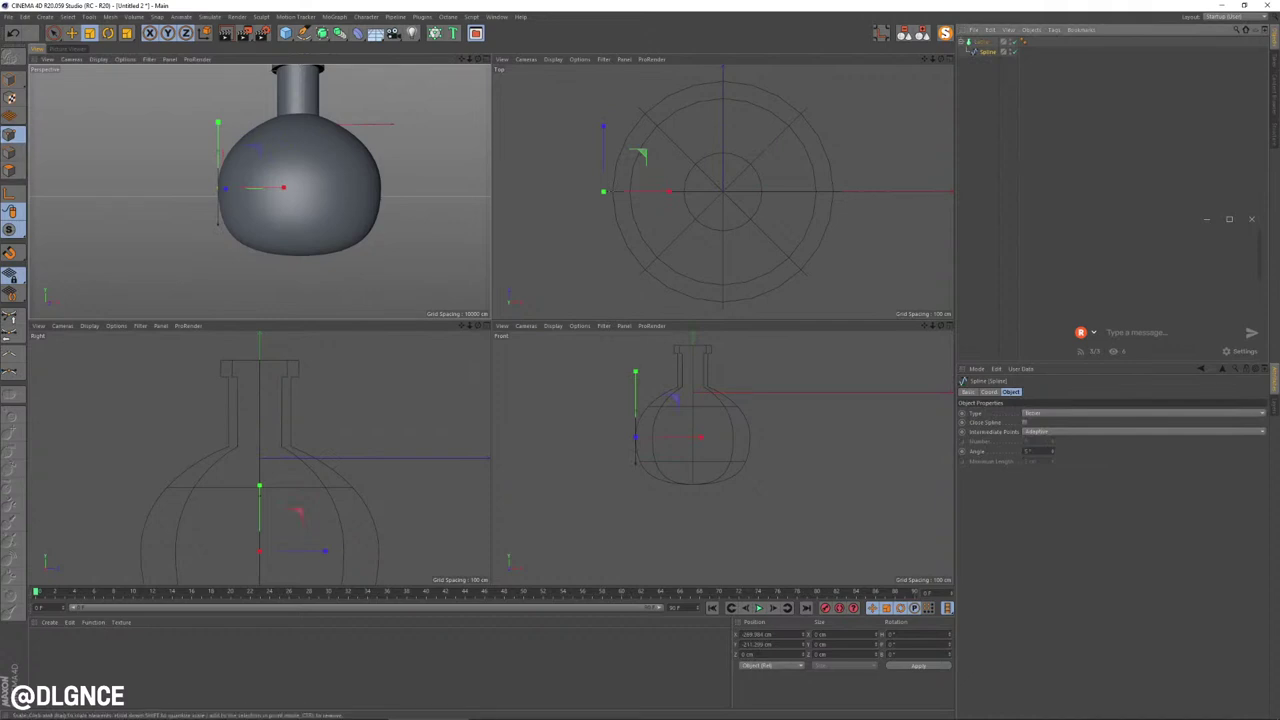
key(e)
drag(635, 395, 634, 389)
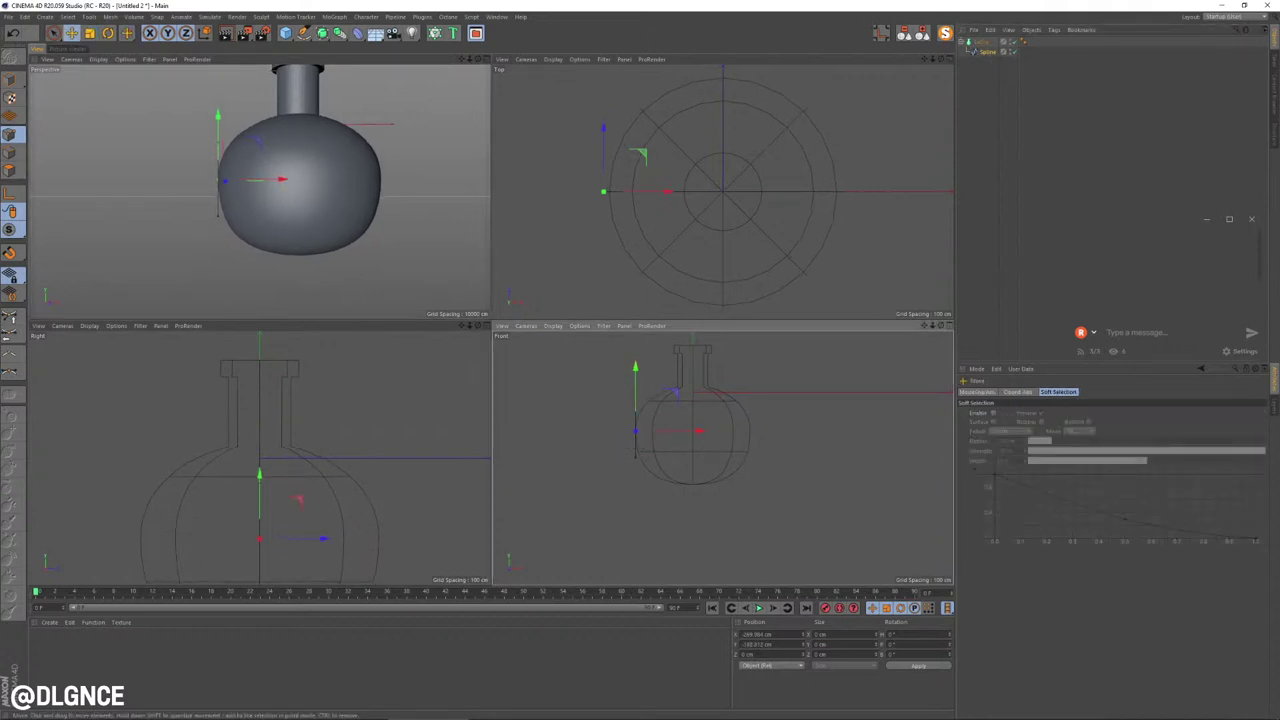
key(t)
key(e)
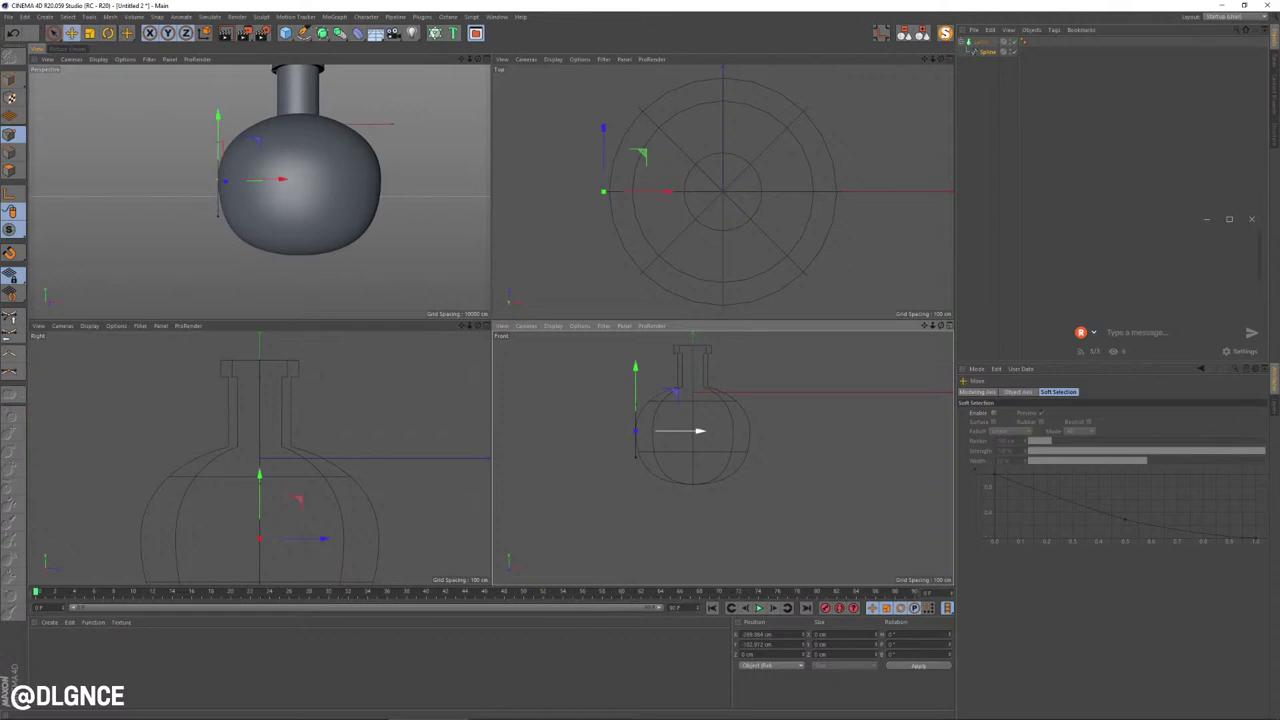
Step: Raise all the neck and rim points of the spline together, then lower the body's widest point slightly
drag(632, 367, 691, 409)
alt+middle_drag(691, 409, 684, 443)
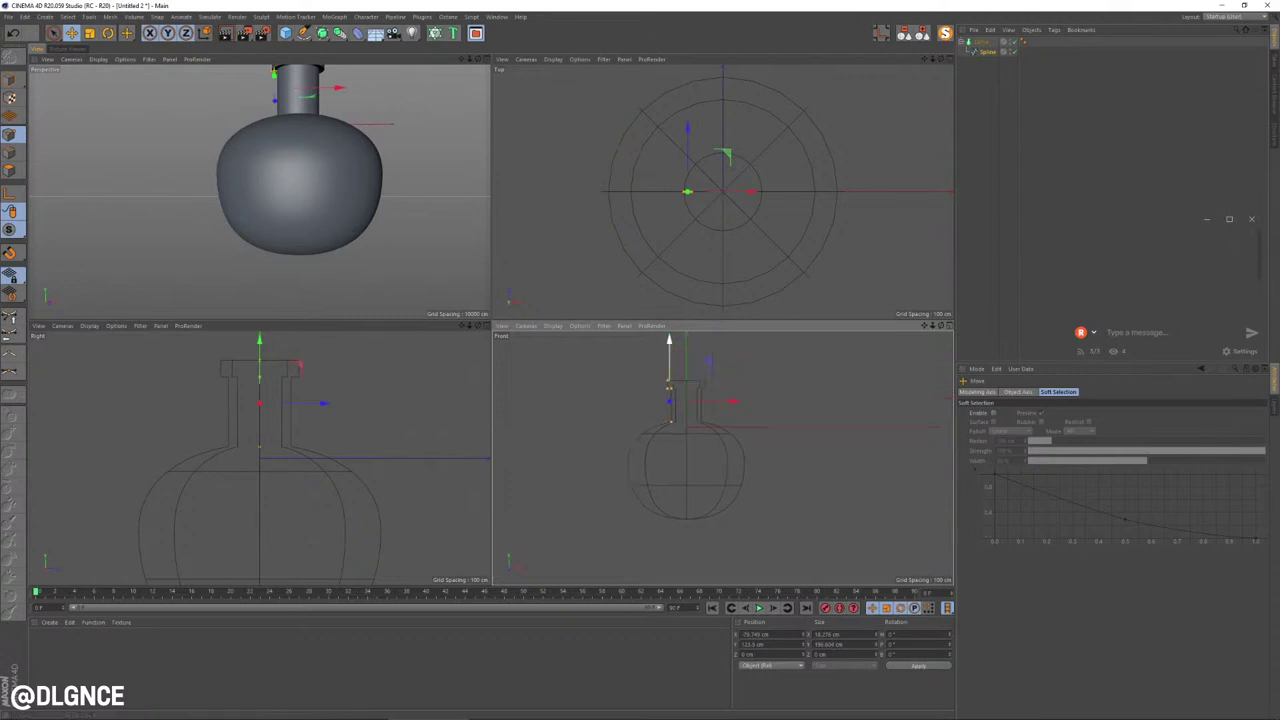
drag(670, 344, 670, 333)
drag(668, 378, 668, 380)
click(627, 463)
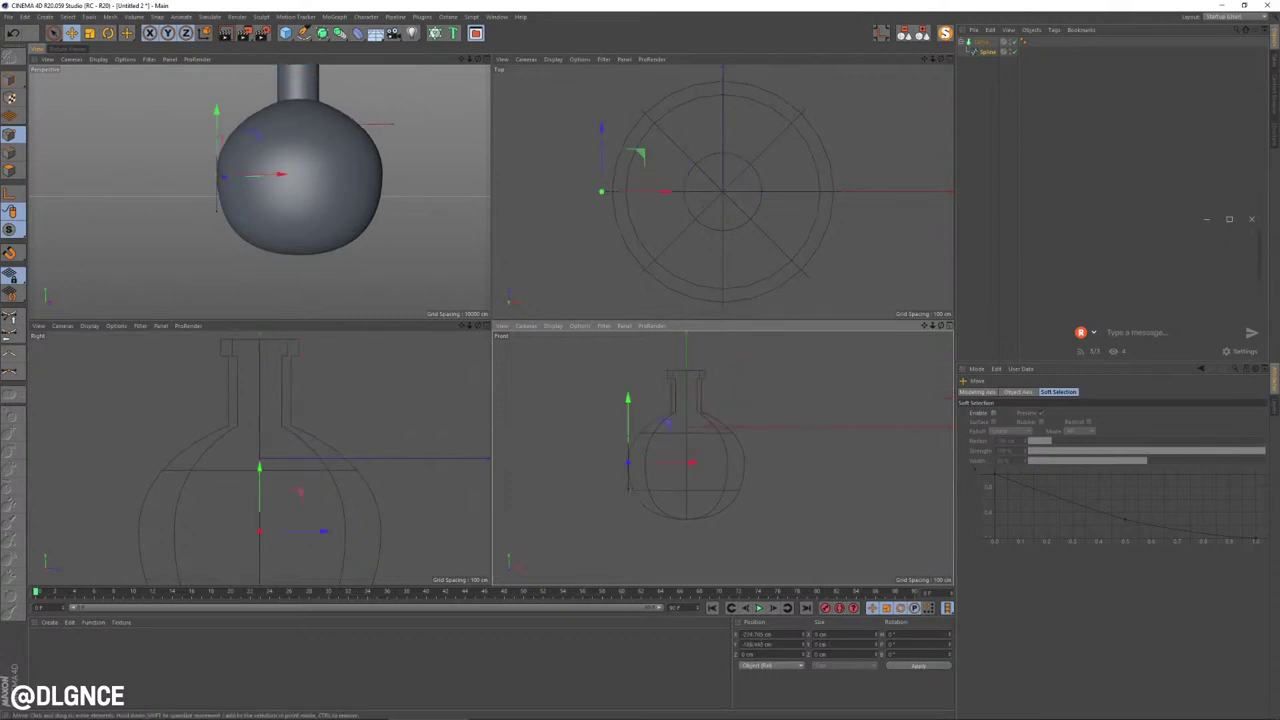
drag(627, 463, 628, 464)
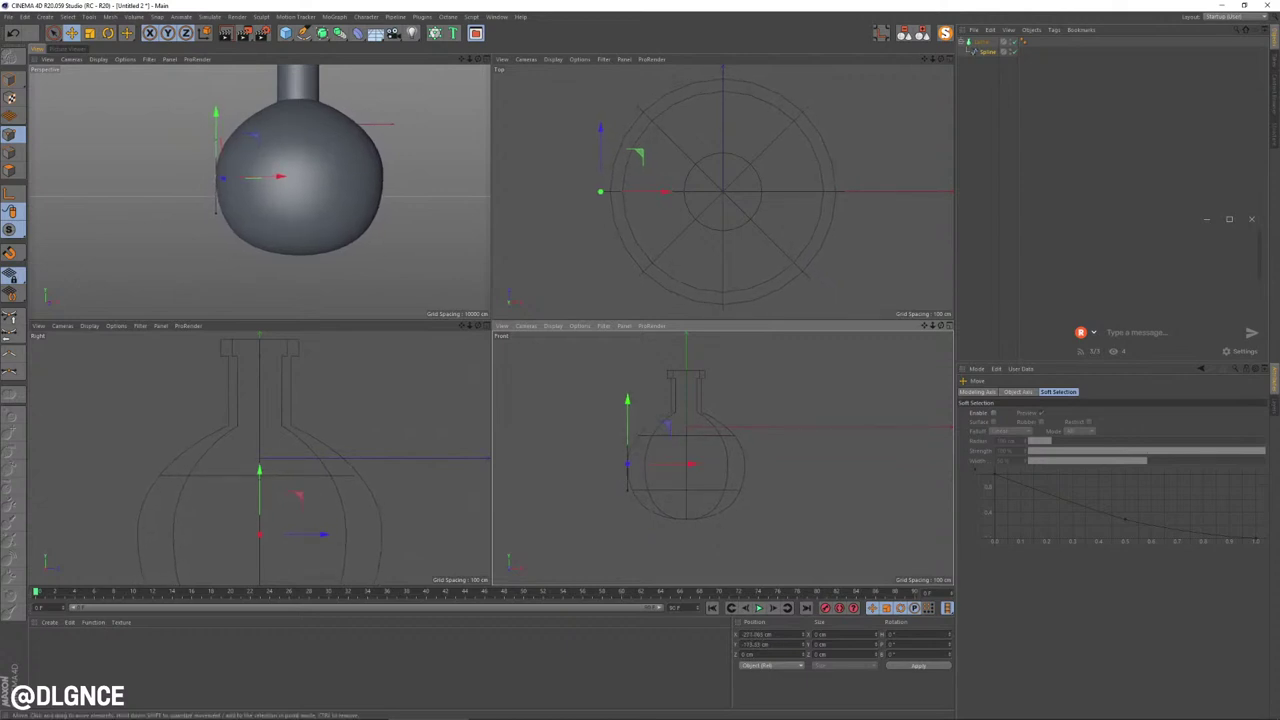
Step: Convert the spline point at the base of the neck to soft interpolation and rotate its tangent towards horizontal
click(672, 412)
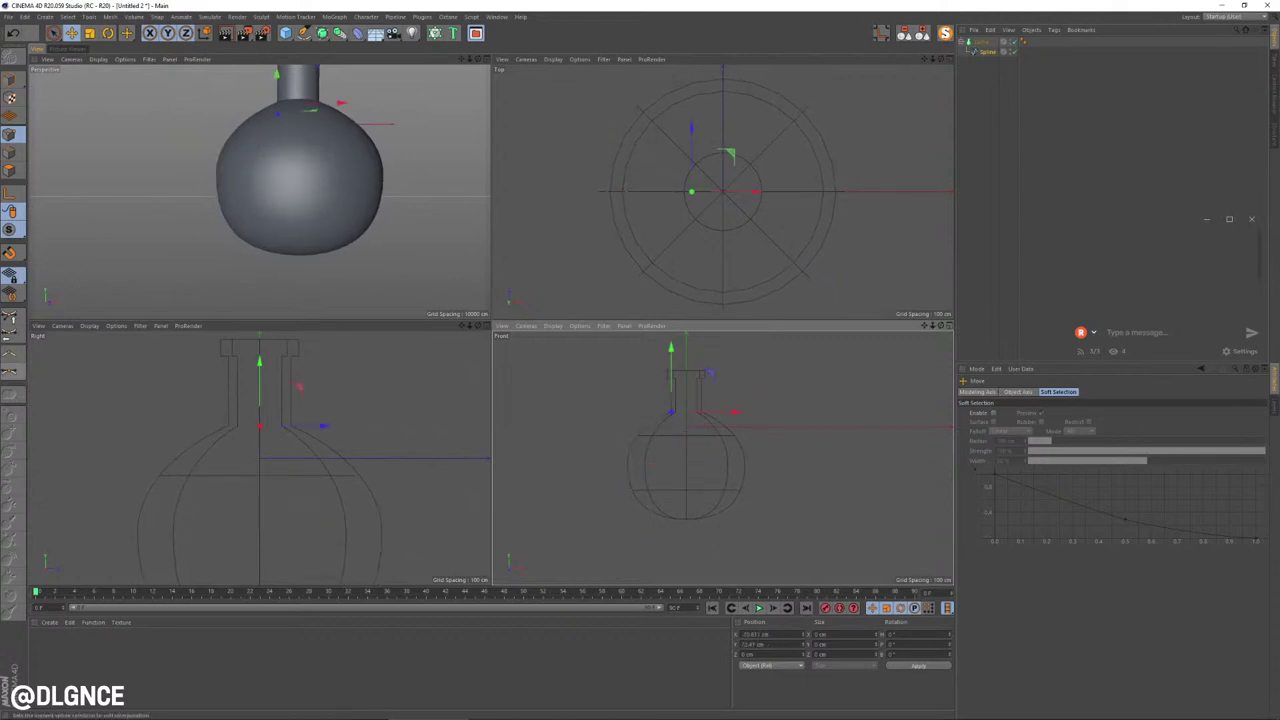
click(10, 371)
scroll(716, 409, up, 6)
key(r)
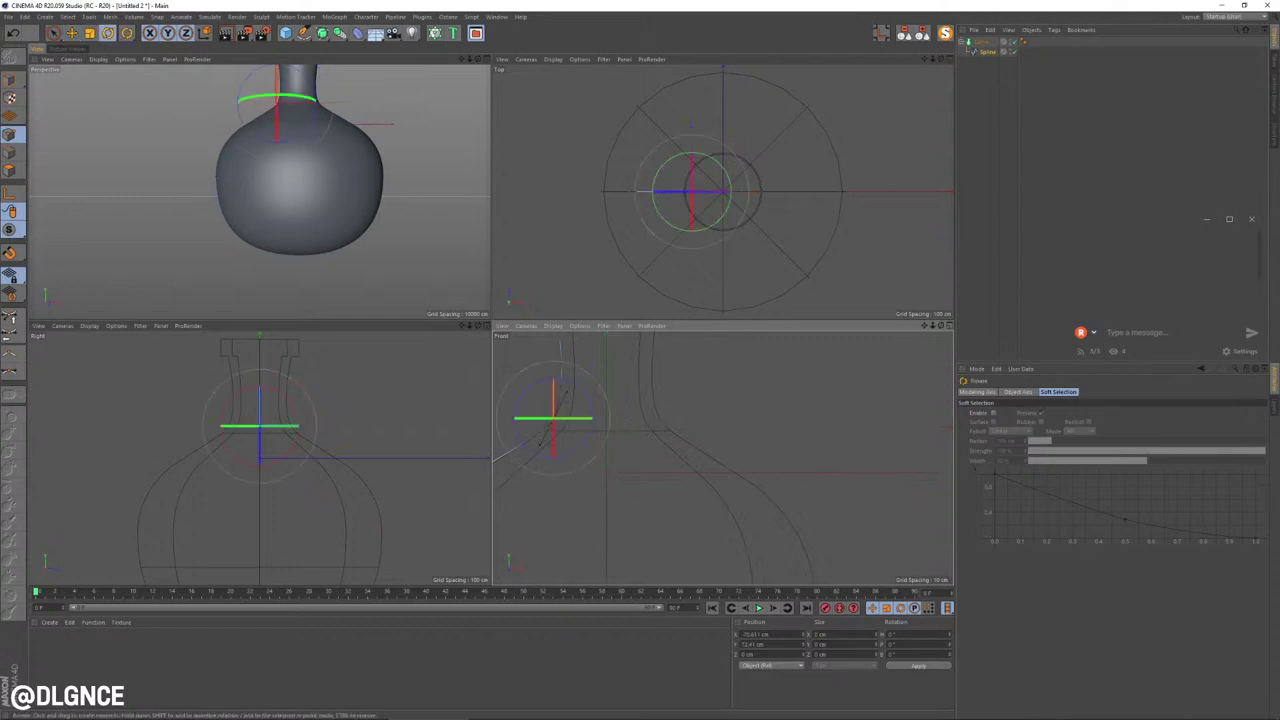
alt+middle_drag(714, 409, 796, 383)
drag(668, 369, 690, 408)
alt+middle_drag(690, 408, 672, 450)
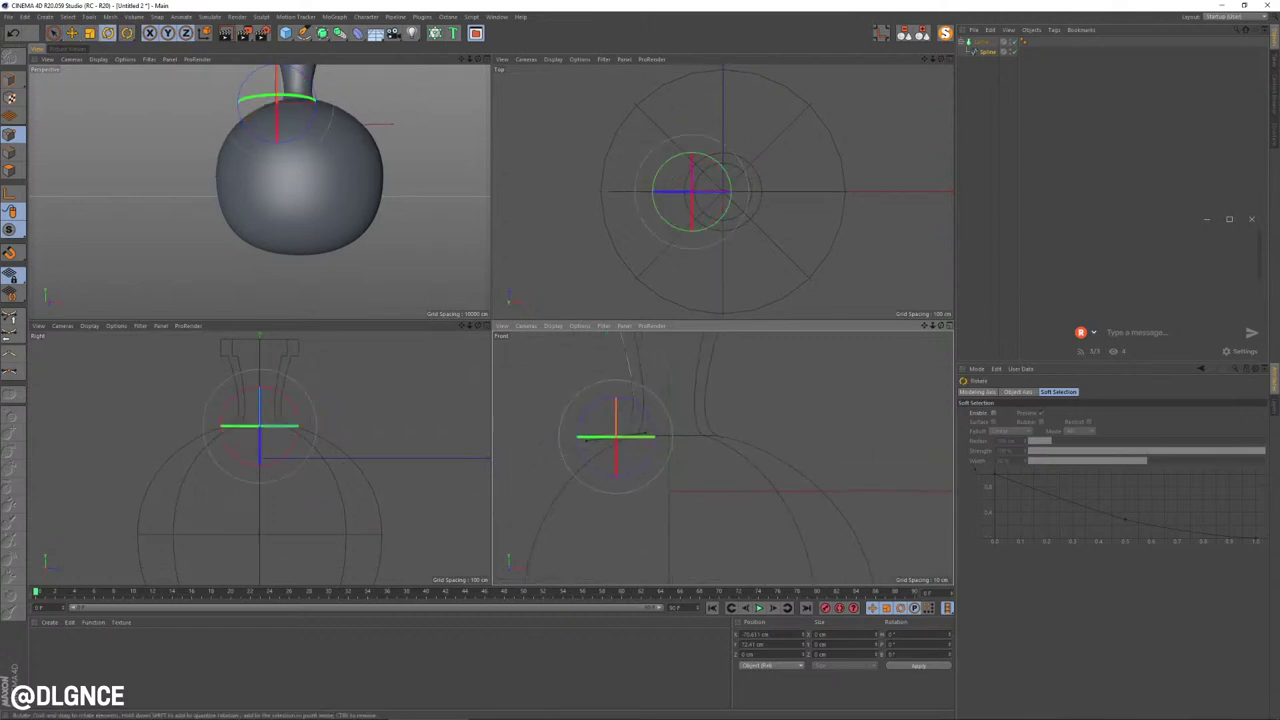
scroll(627, 465, up, 5)
click(626, 463)
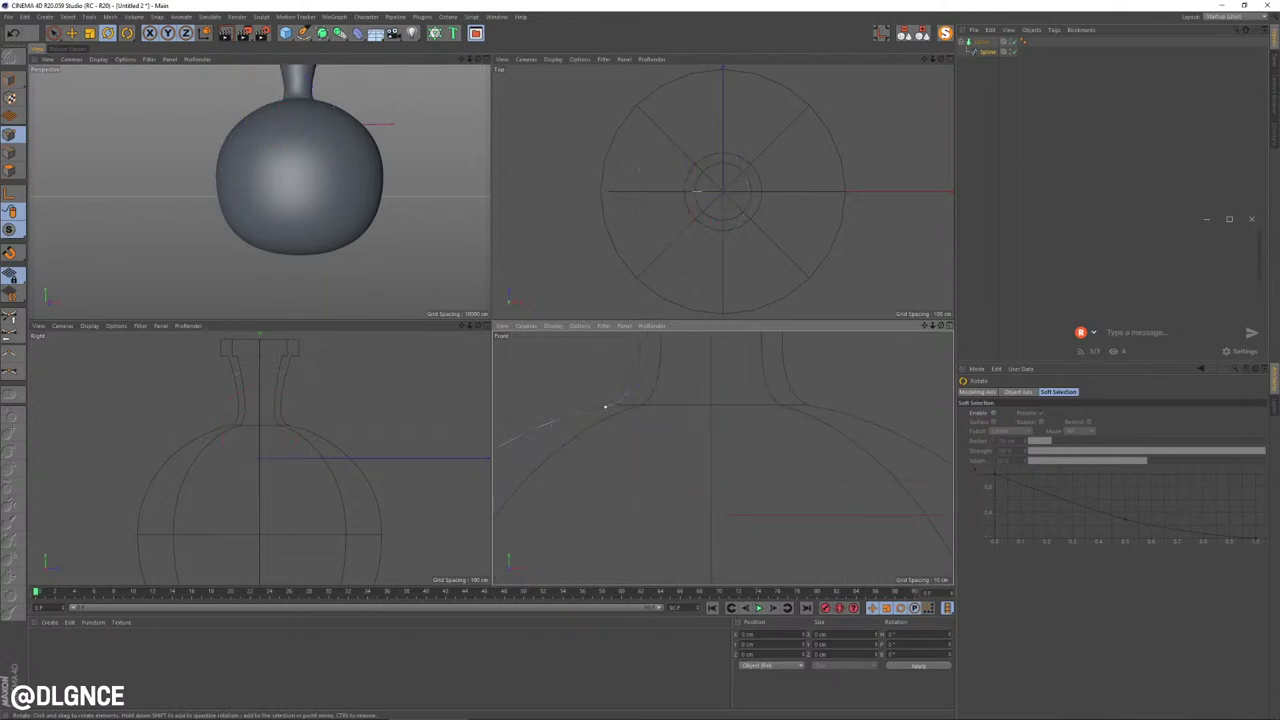
click(605, 406)
drag(605, 406, 605, 407)
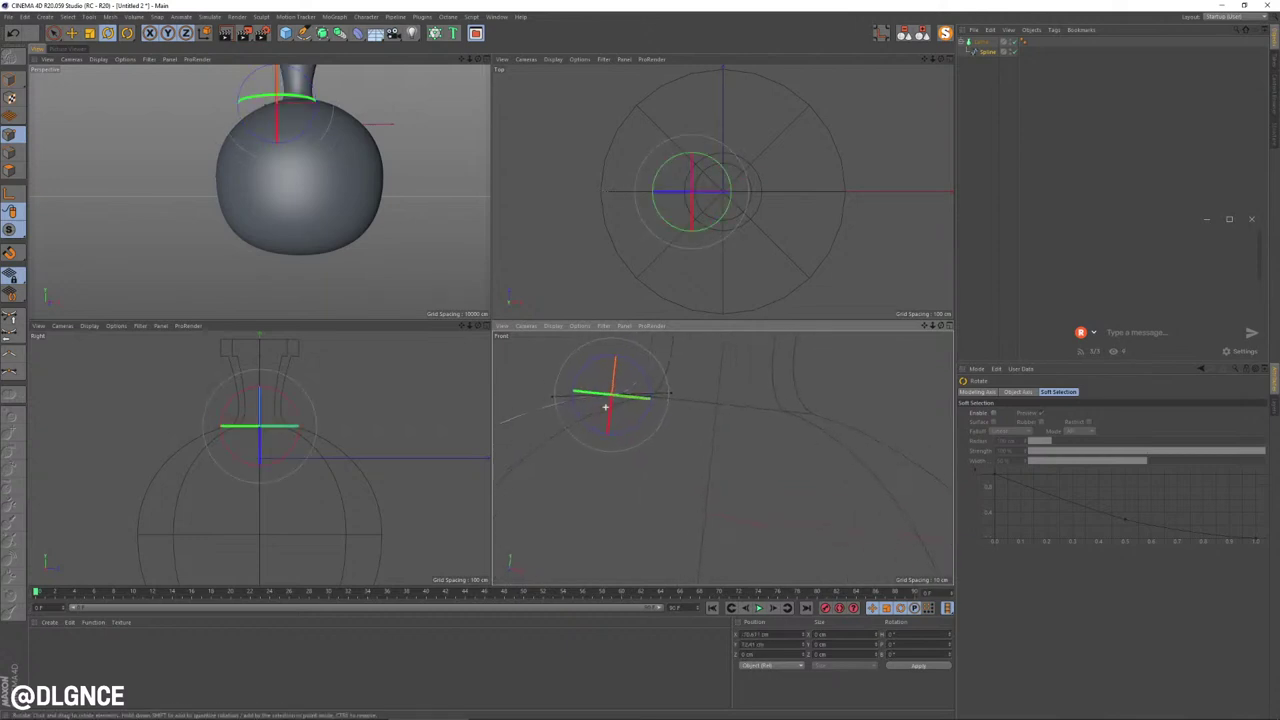
key(ctrl+shift+z)
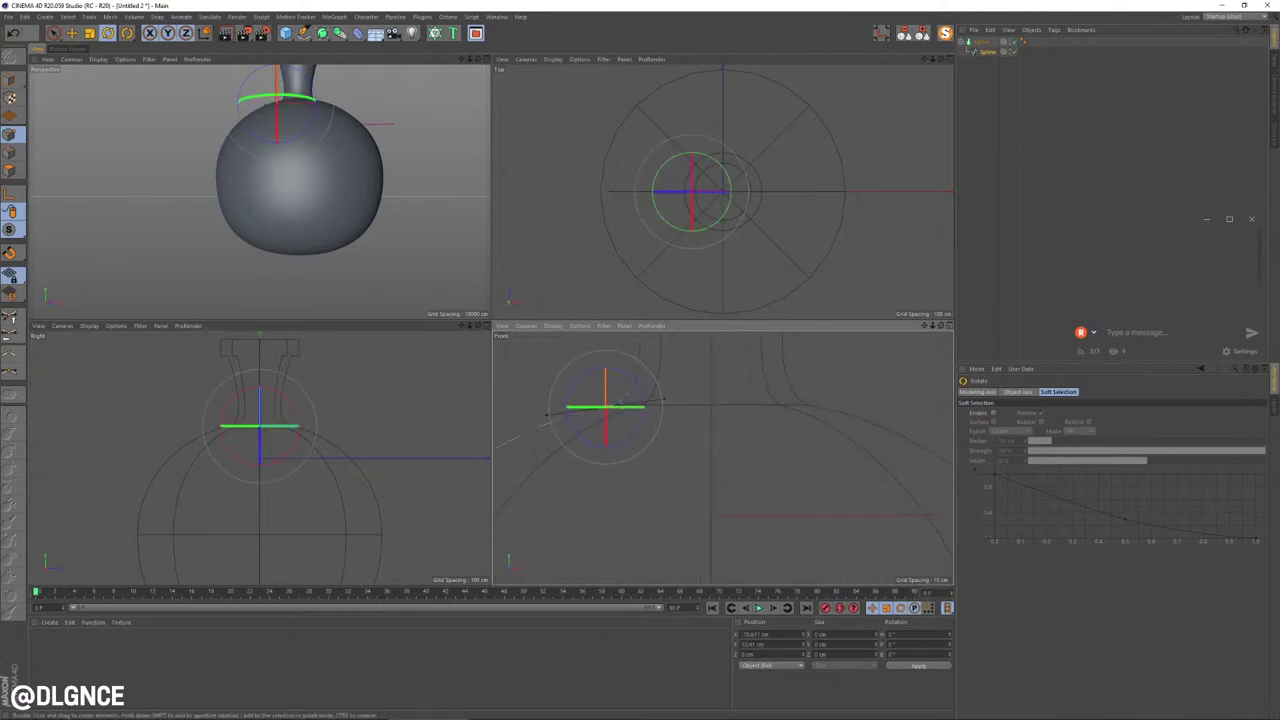
key(ctrl+z)
Step: Collapse only the neck-side tangent handle of the point at the base of the neck into the point
key(e)
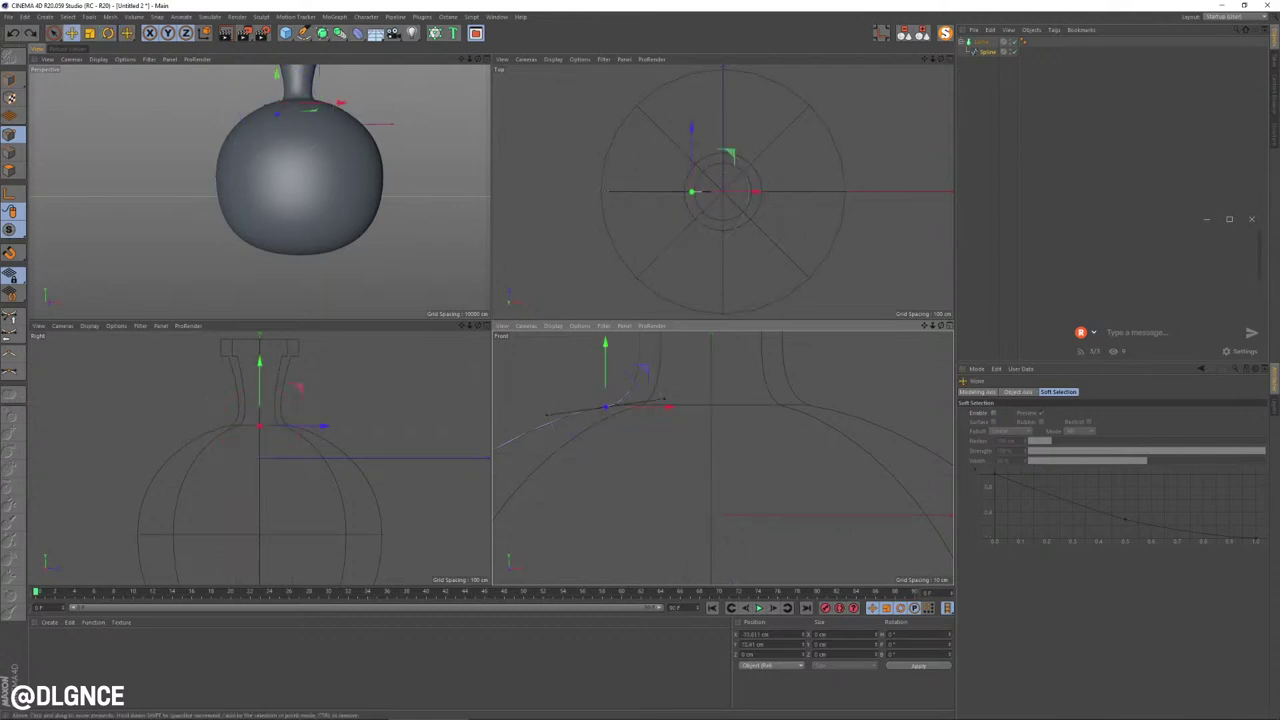
alt+middle_drag(605, 406, 613, 394)
shift+drag(664, 399, 605, 406)
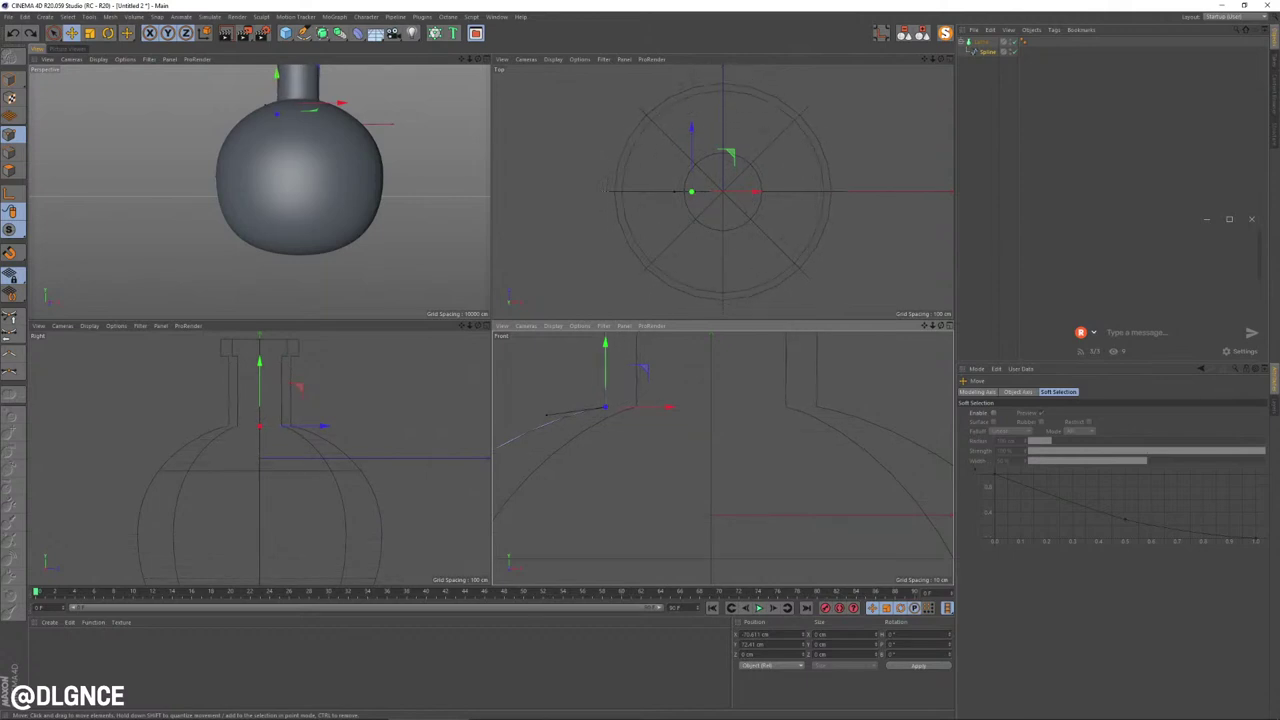
Step: Align the rim's lower points horizontally and its outer points vertically by scaling each pair to 0% along one axis
alt+middle_drag(703, 385, 723, 490)
drag(599, 409, 633, 435)
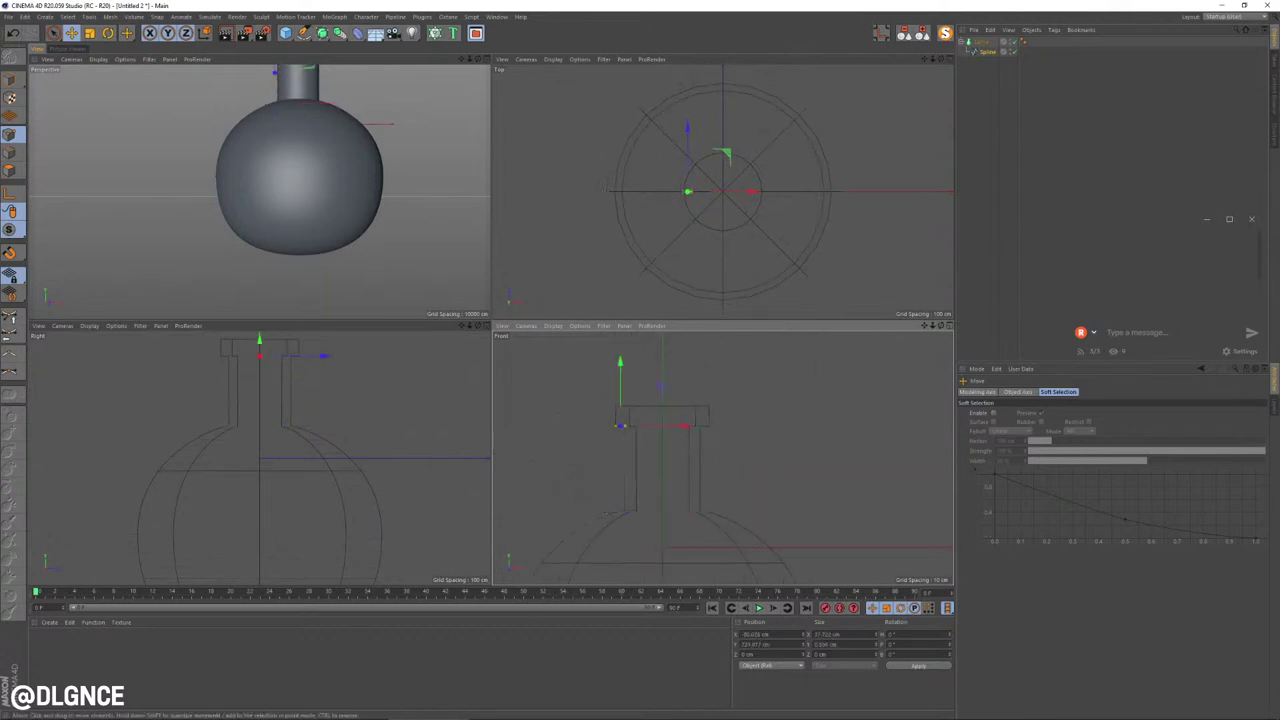
key(t)
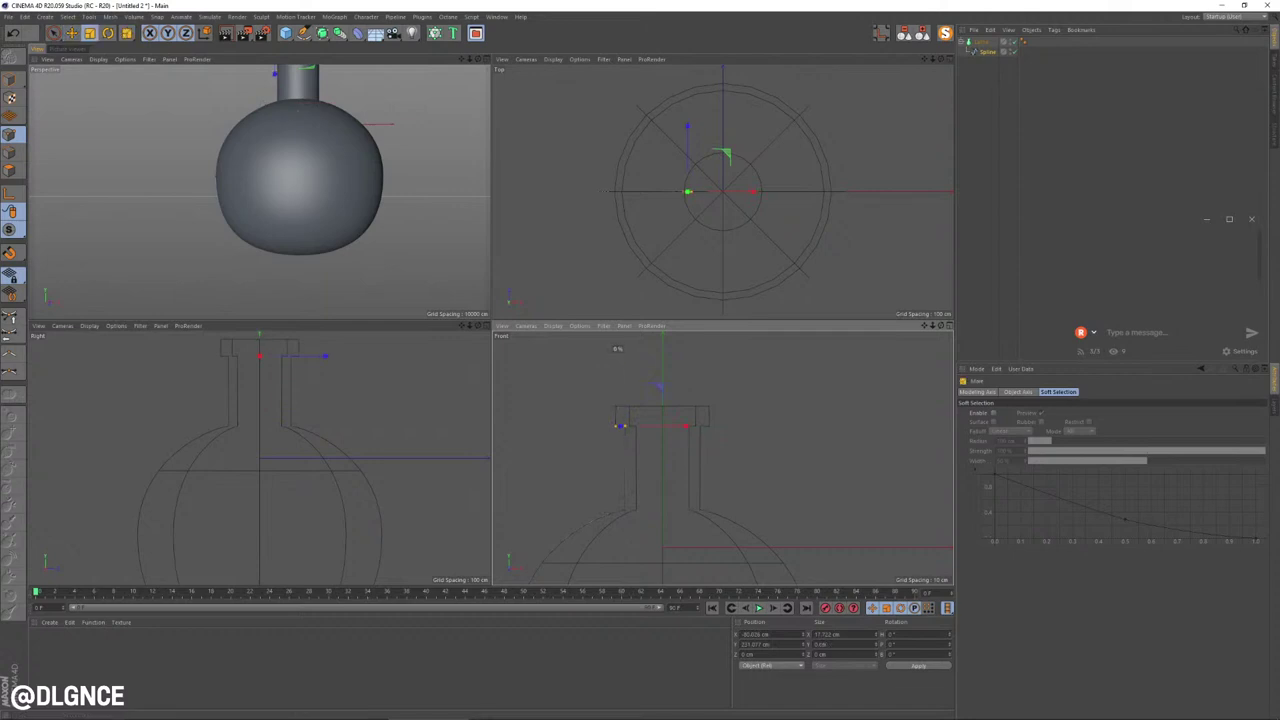
shift+drag(604, 385, 624, 445)
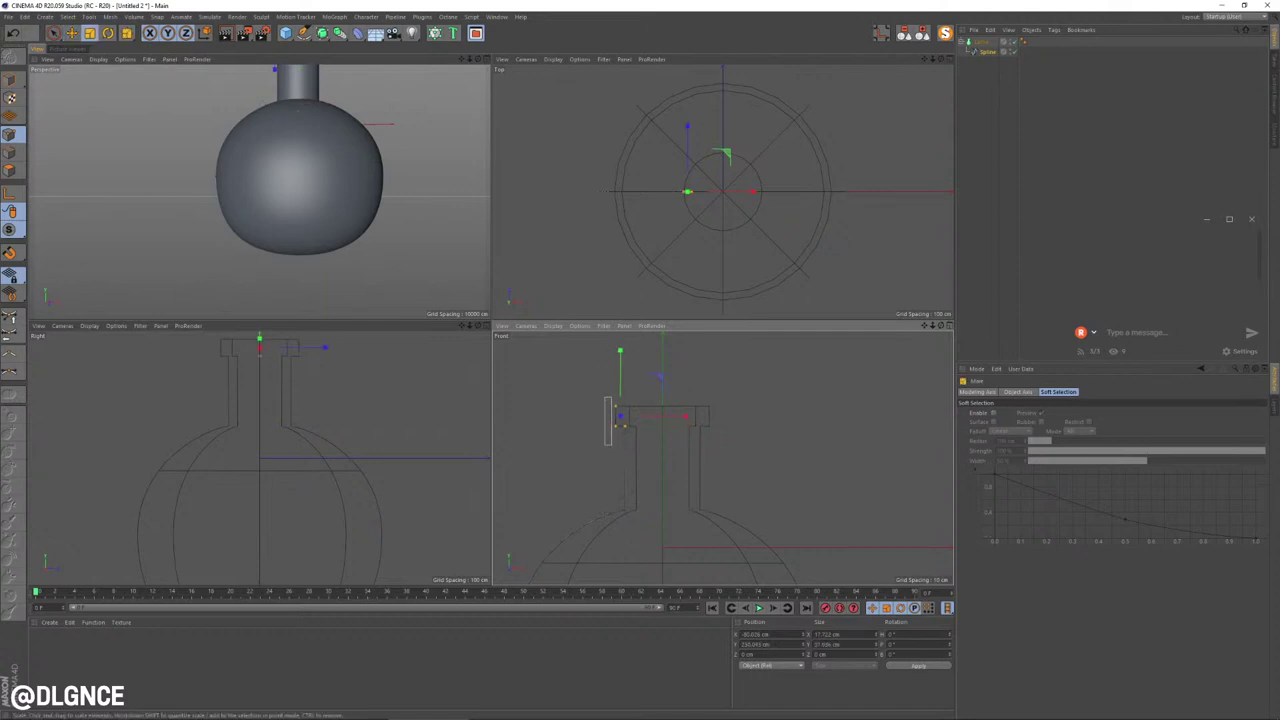
drag(605, 390, 622, 445)
drag(682, 416, 615, 416)
Step: Select the point at the body's widest part and move it slightly upward
alt+middle_drag(723, 458, 757, 304)
scroll(720, 457, down, 4)
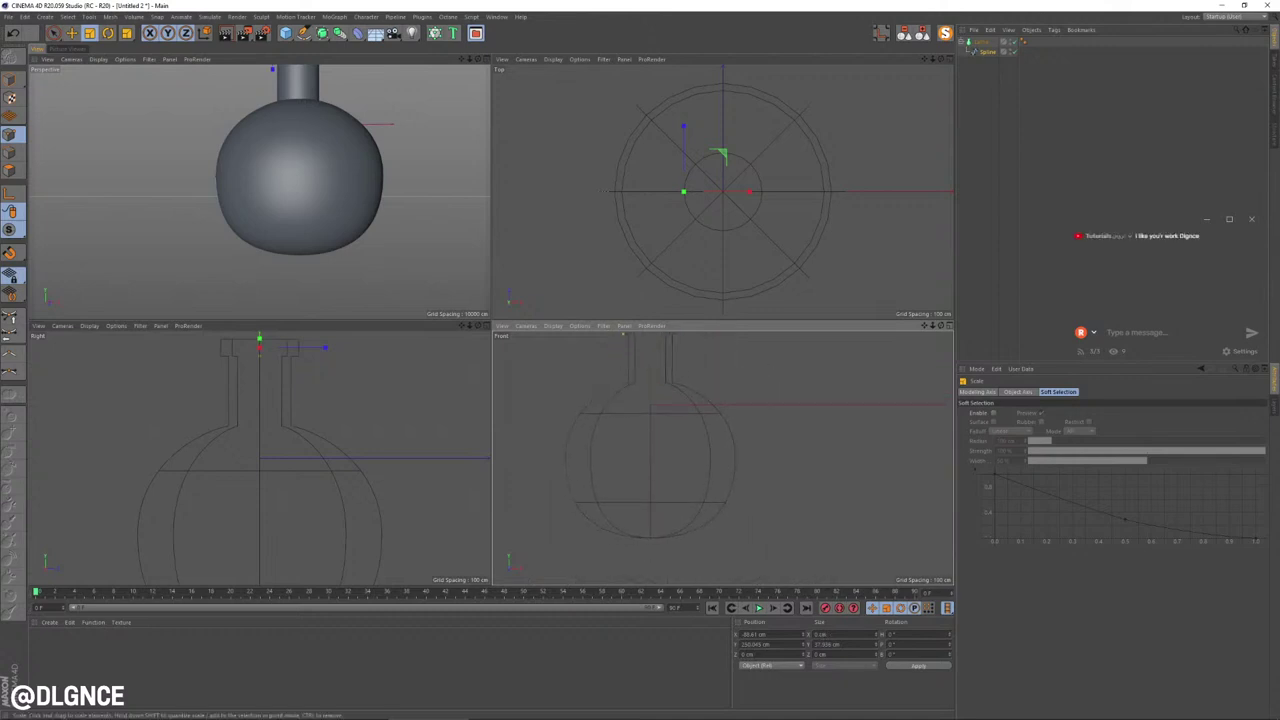
click(565, 458)
alt+middle_drag(723, 458, 723, 474)
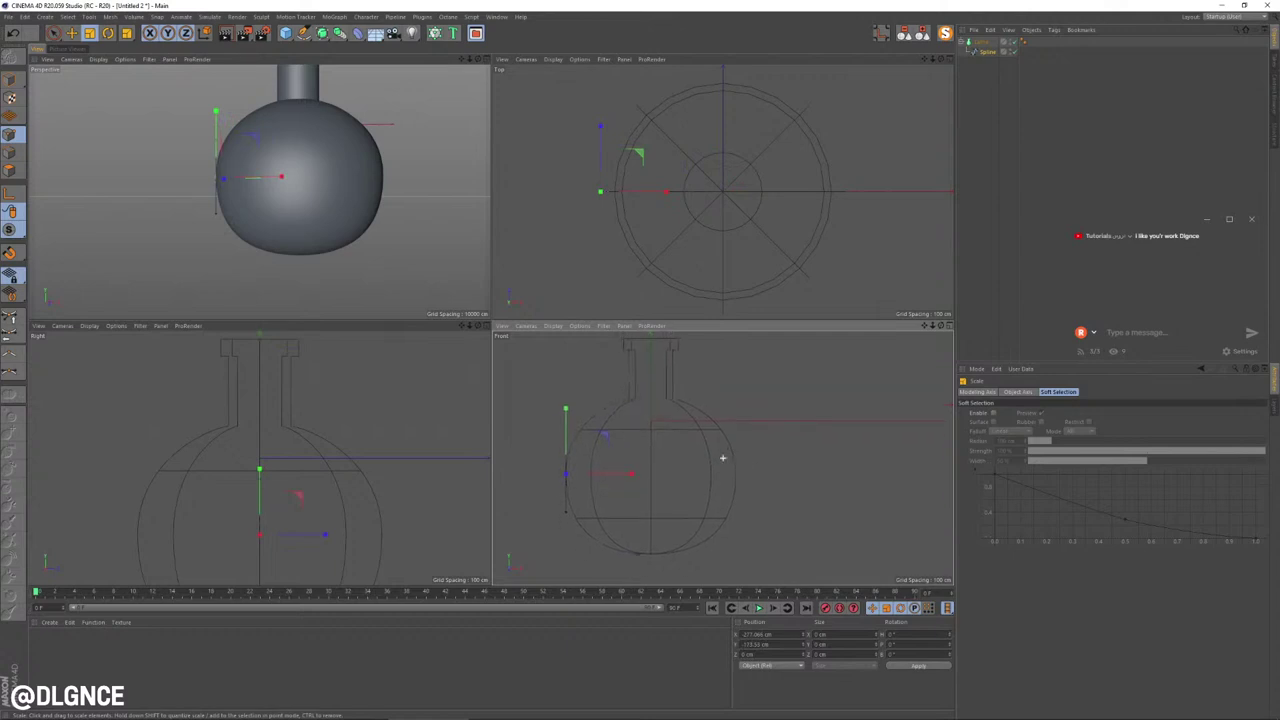
key(e)
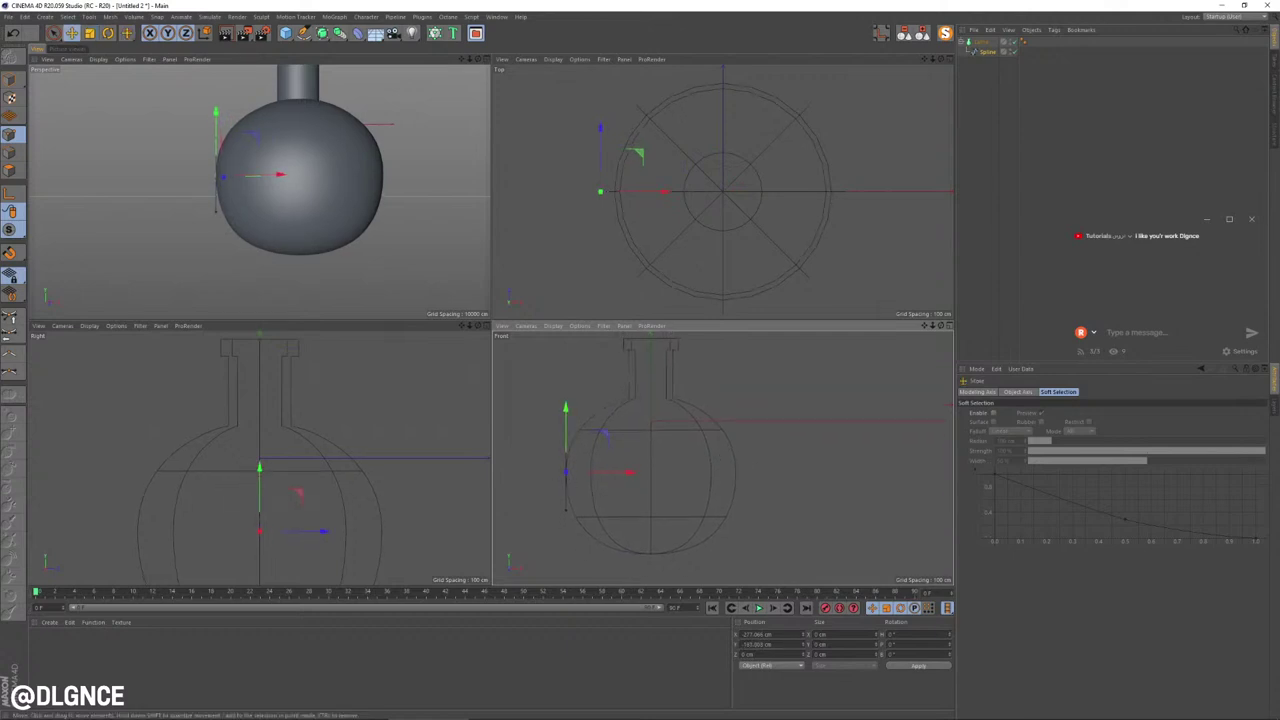
Step: Leave point editing, deselect the spline and examine the whole bottle in an enlarged perspective view
key(F1)
scroll(365, 375, down, 5)
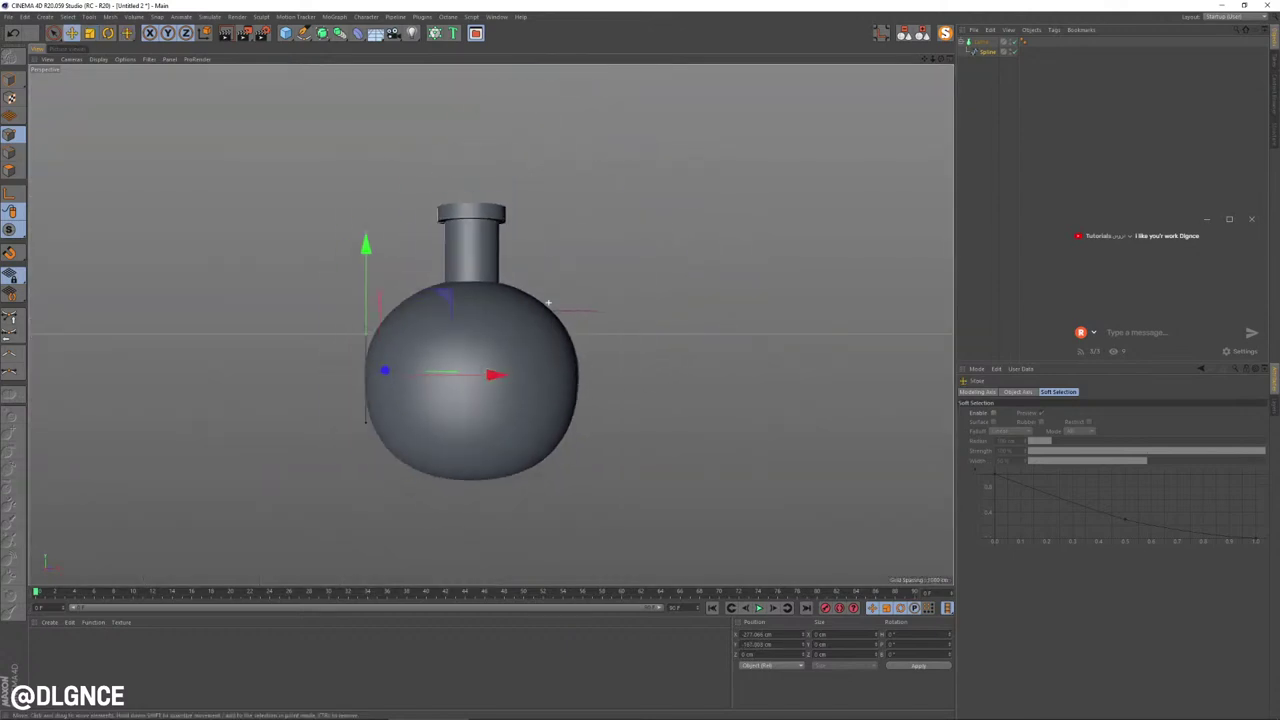
alt+middle_drag(365, 375, 404, 348)
click(10, 79)
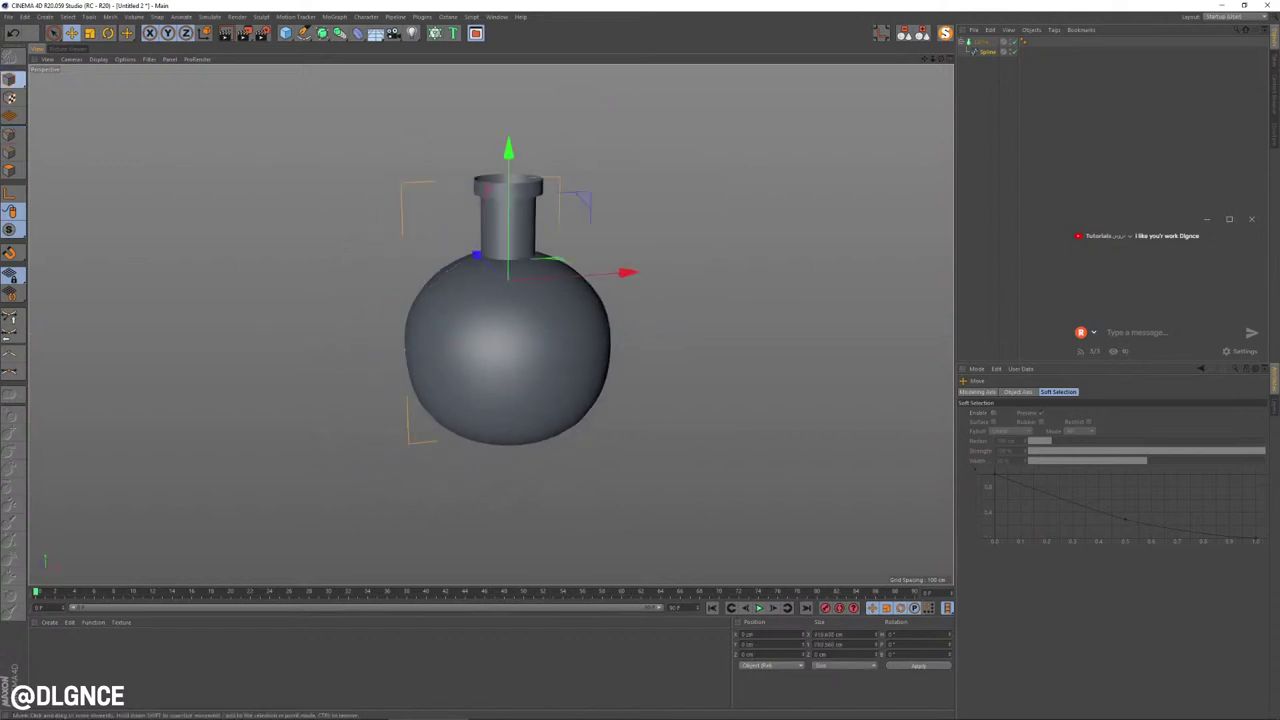
click(230, 200)
alt+drag(506, 300, 503, 264)
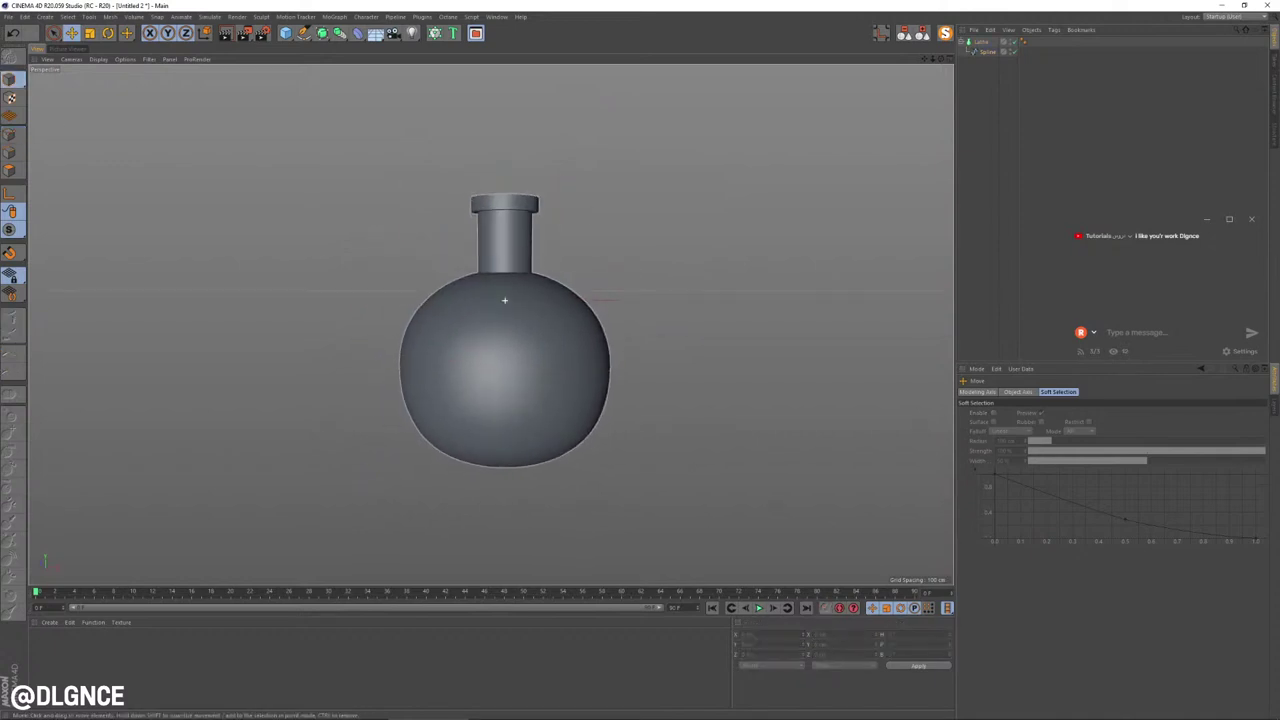
Step: Draw an L-shaped backdrop spline with the Pen in the Right view, with a floor beneath the bottle and a tall wall behind it
middle_click(504, 290)
scroll(411, 411, down, 8)
alt+middle_drag(280, 446, 175, 495)
click(304, 33)
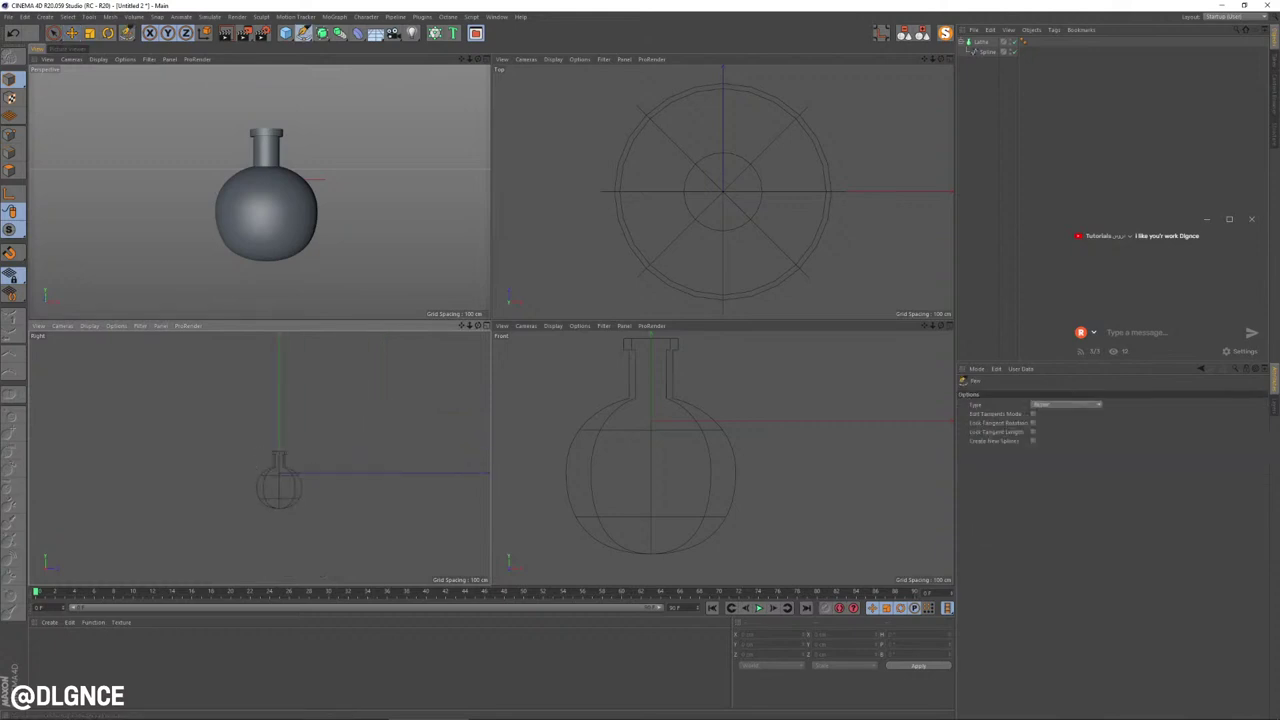
click(154, 509)
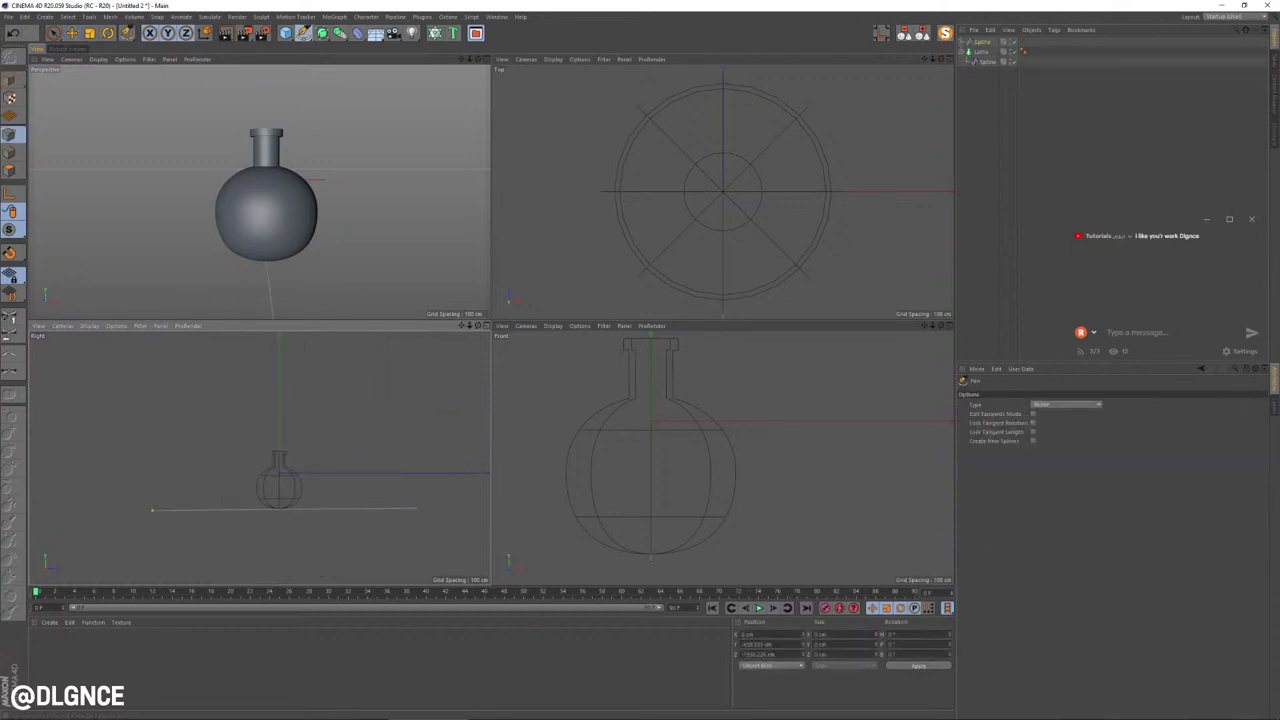
click(418, 508)
scroll(417, 415, down, 5)
alt+middle_drag(263, 401, 257, 469)
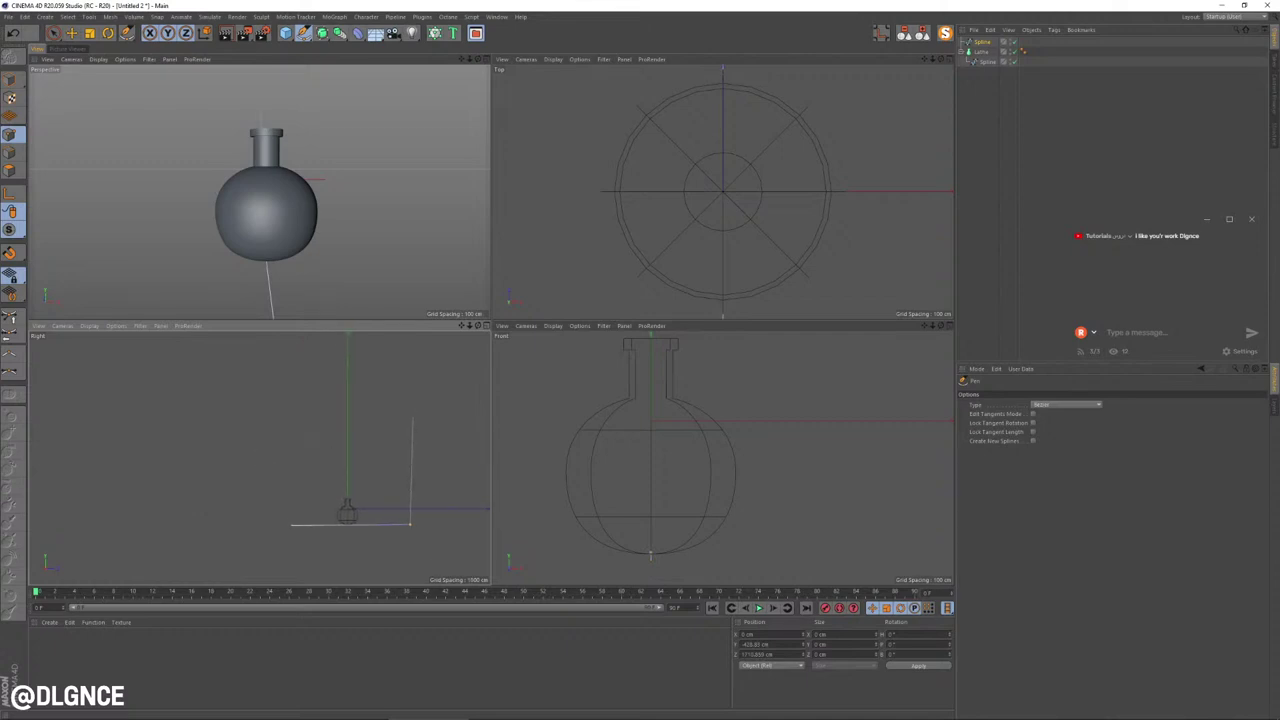
click(410, 413)
Step: Straighten the backdrop spline's wall vertically and its floor horizontally by scaling each segment's points flat
key(9)
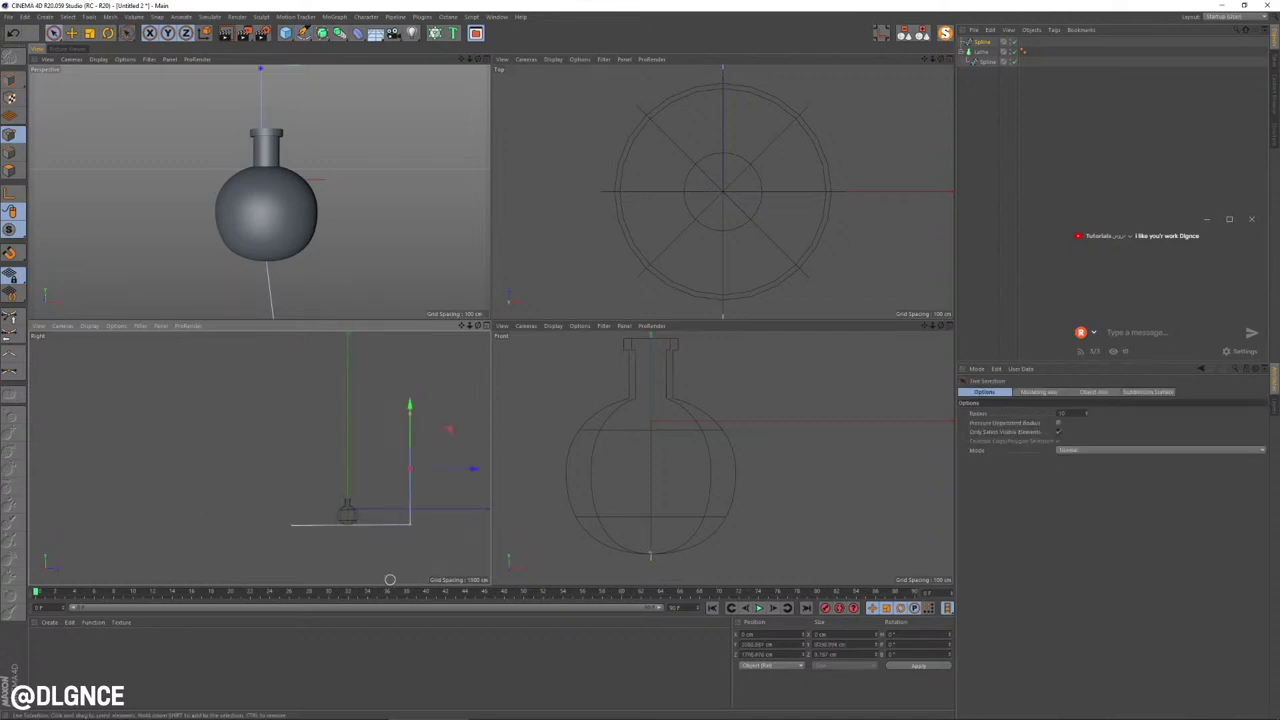
key(t)
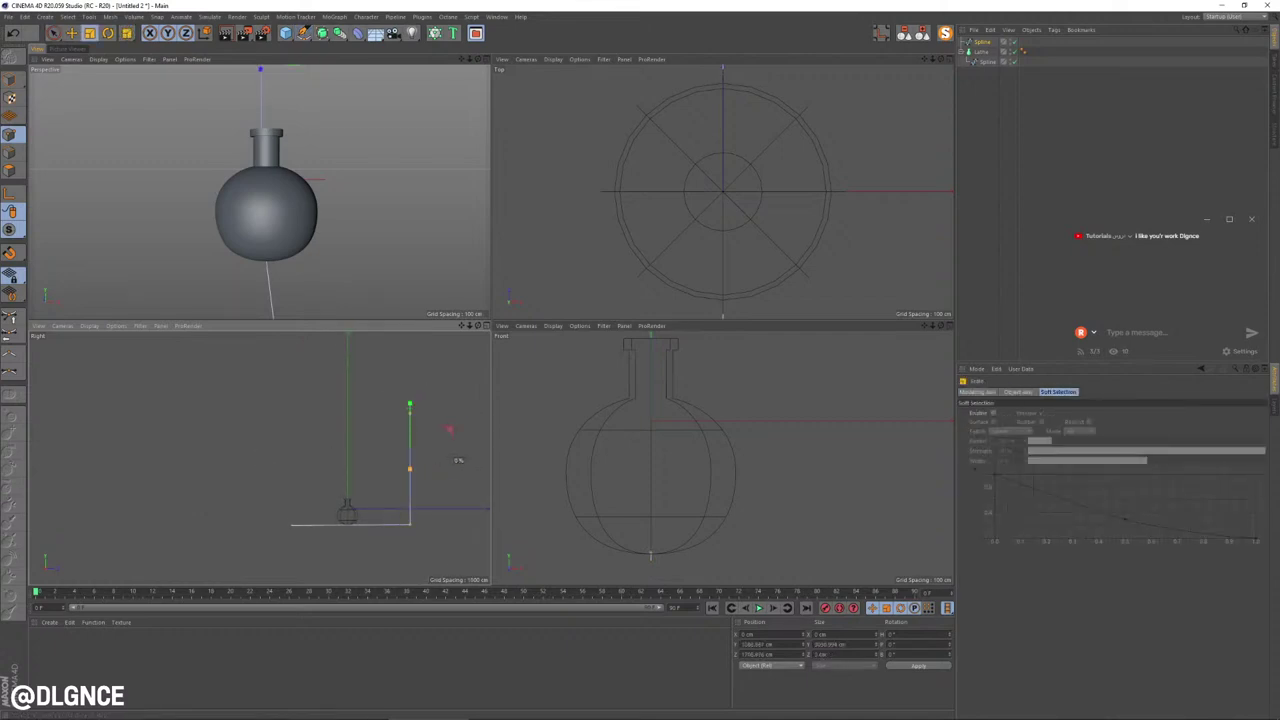
right_drag(257, 503, 489, 584)
key(e)
Step: Chamfer the backdrop spline's corner point with a radius of about 1060 cm
click(363, 487)
right_drag(363, 487, 441, 551)
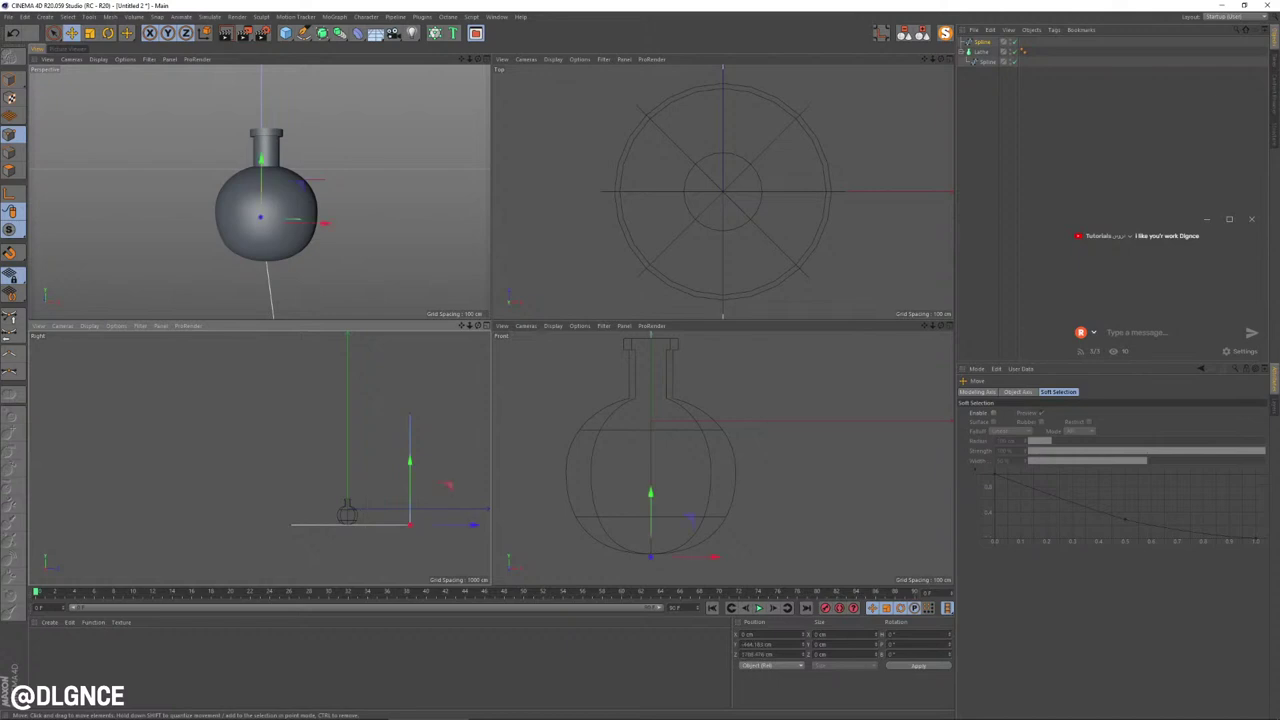
right_click(327, 415)
click(348, 603)
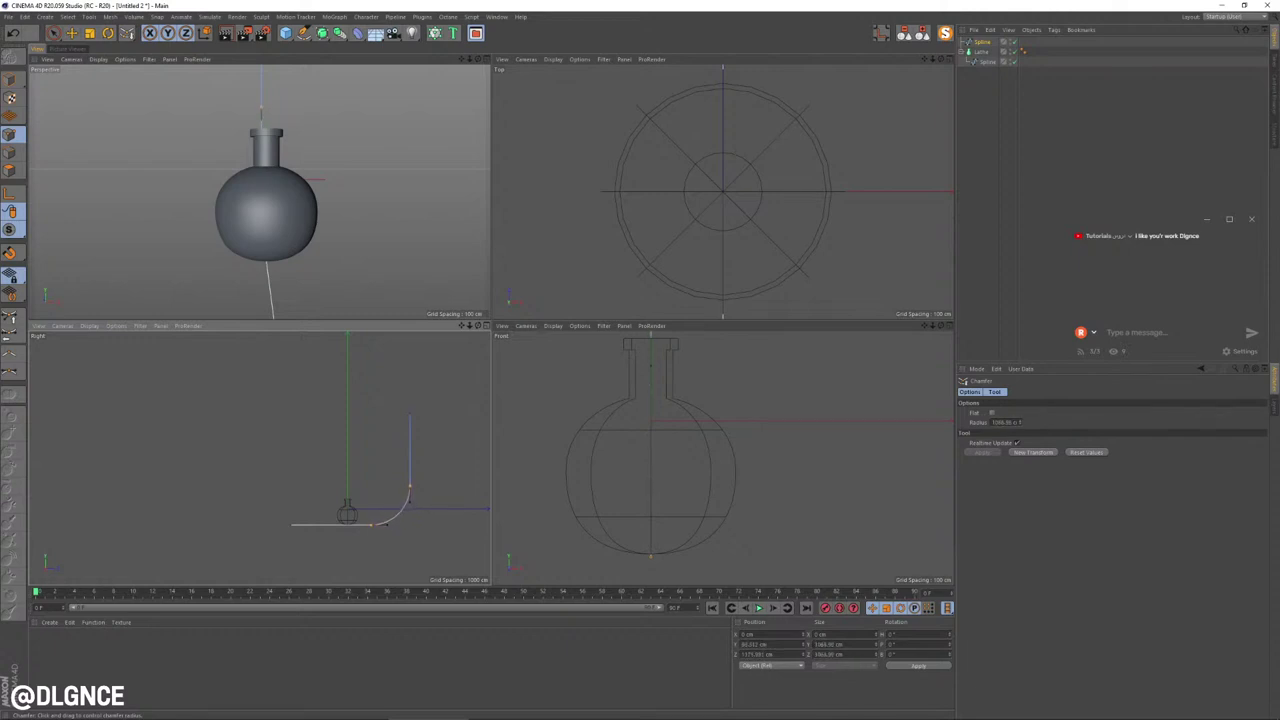
Step: Add an Extrude generator as the parent of the curved backdrop spline
middle_click(320, 254)
alt+drag(320, 254, 440, 290)
key(e)
scroll(474, 357, down, 3)
alt+middle_drag(680, 291, 491, 323)
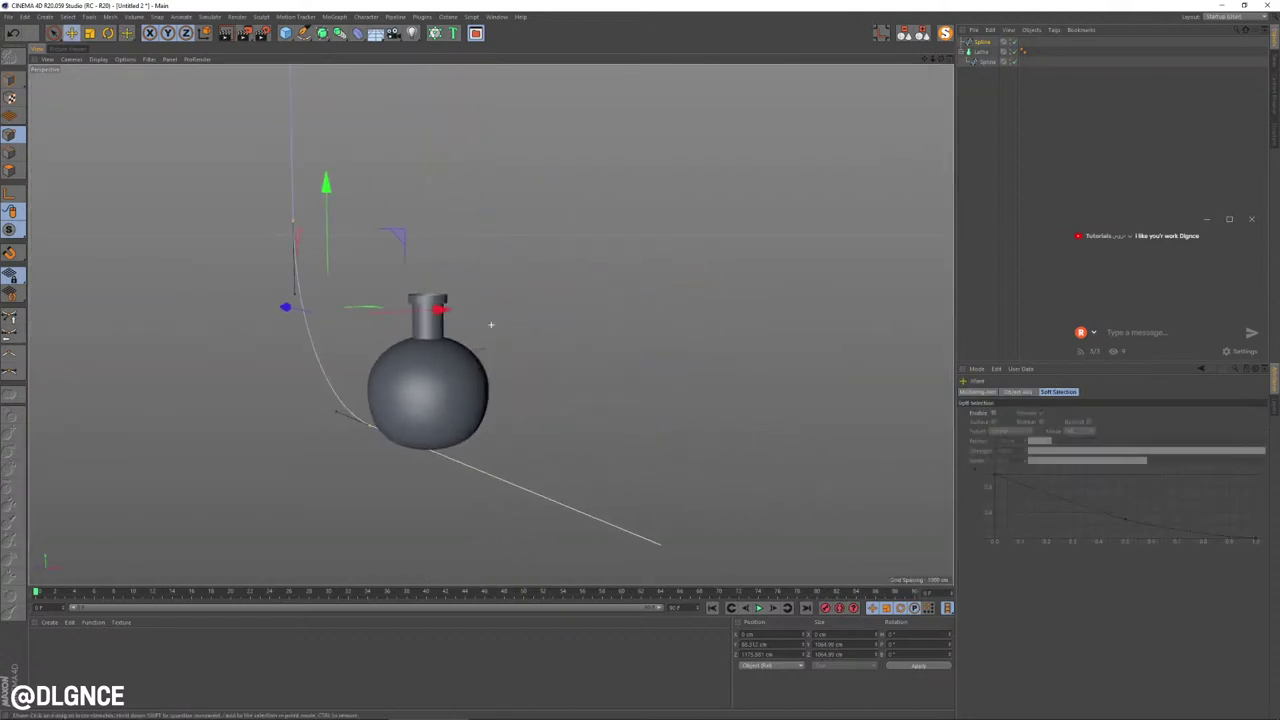
scroll(436, 399, down, 4)
alt+drag(435, 399, 522, 318)
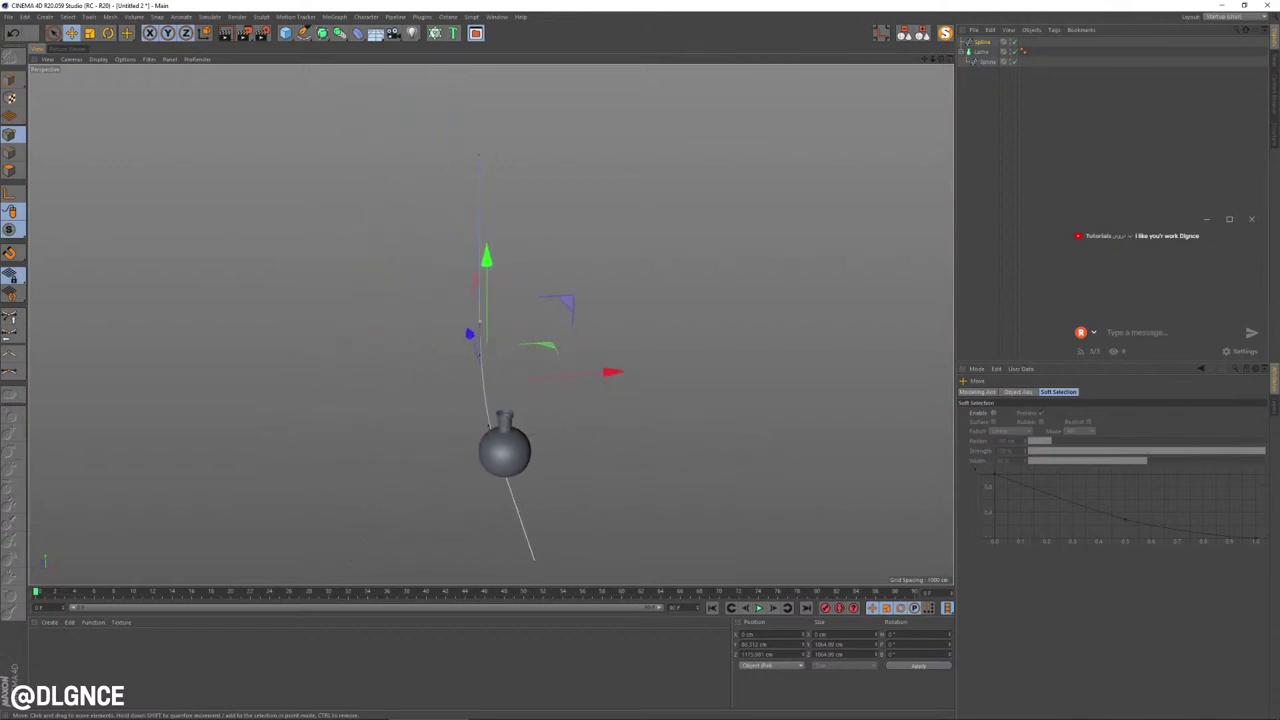
click(988, 95)
click(983, 42)
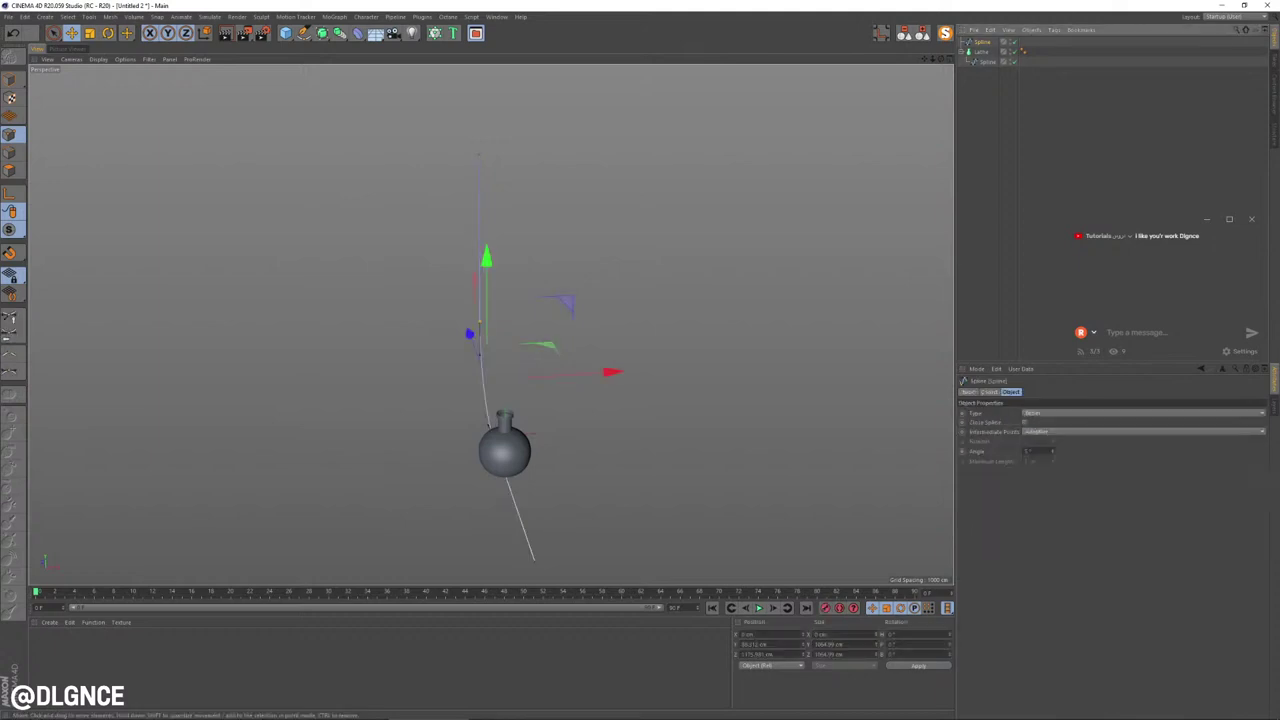
click(303, 33)
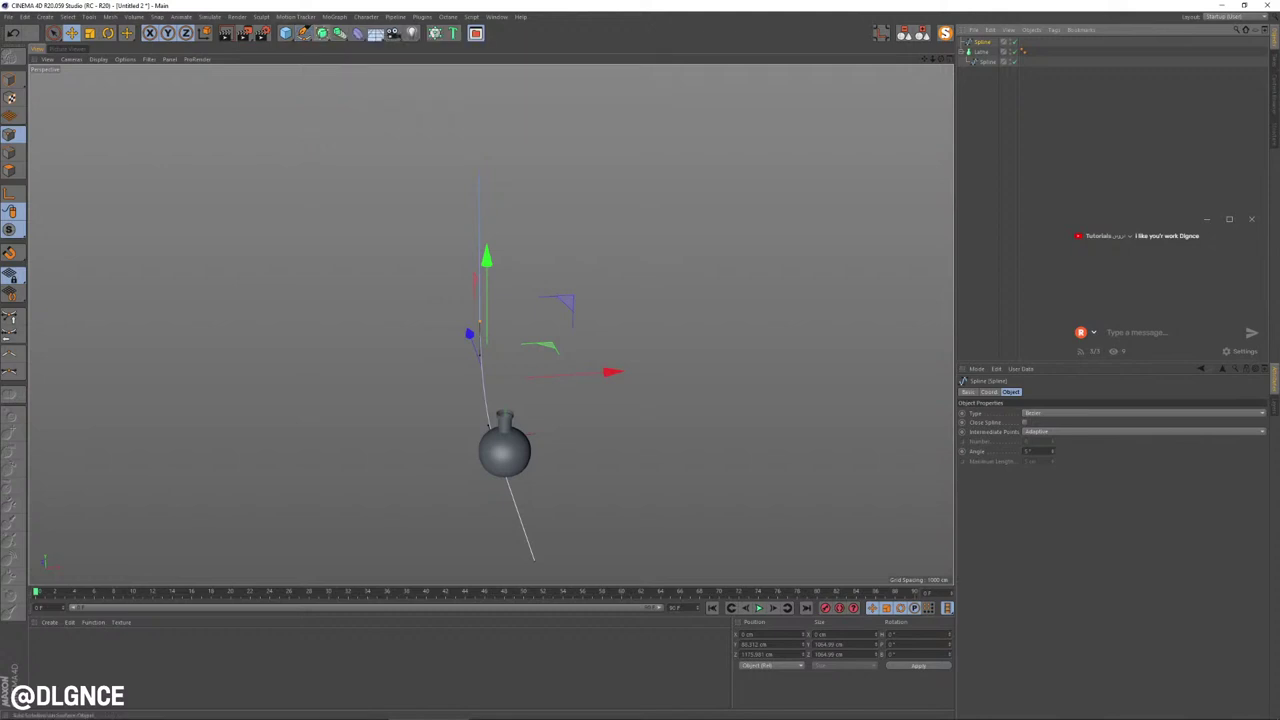
drag(321, 33, 429, 46)
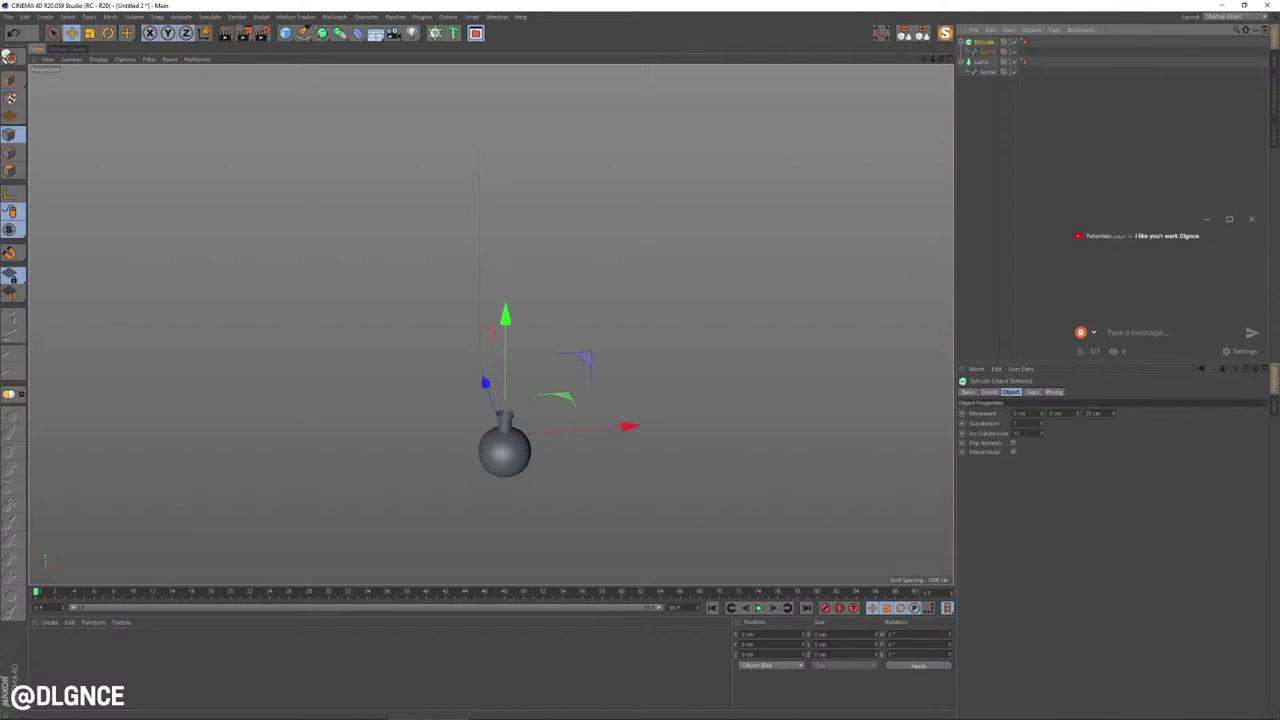
Step: Set the backdrop Extrude's movement to 8000 cm in X and 0 cm in Z, then centre the backdrop behind the bottle along X
click(1099, 413)
key(Return)
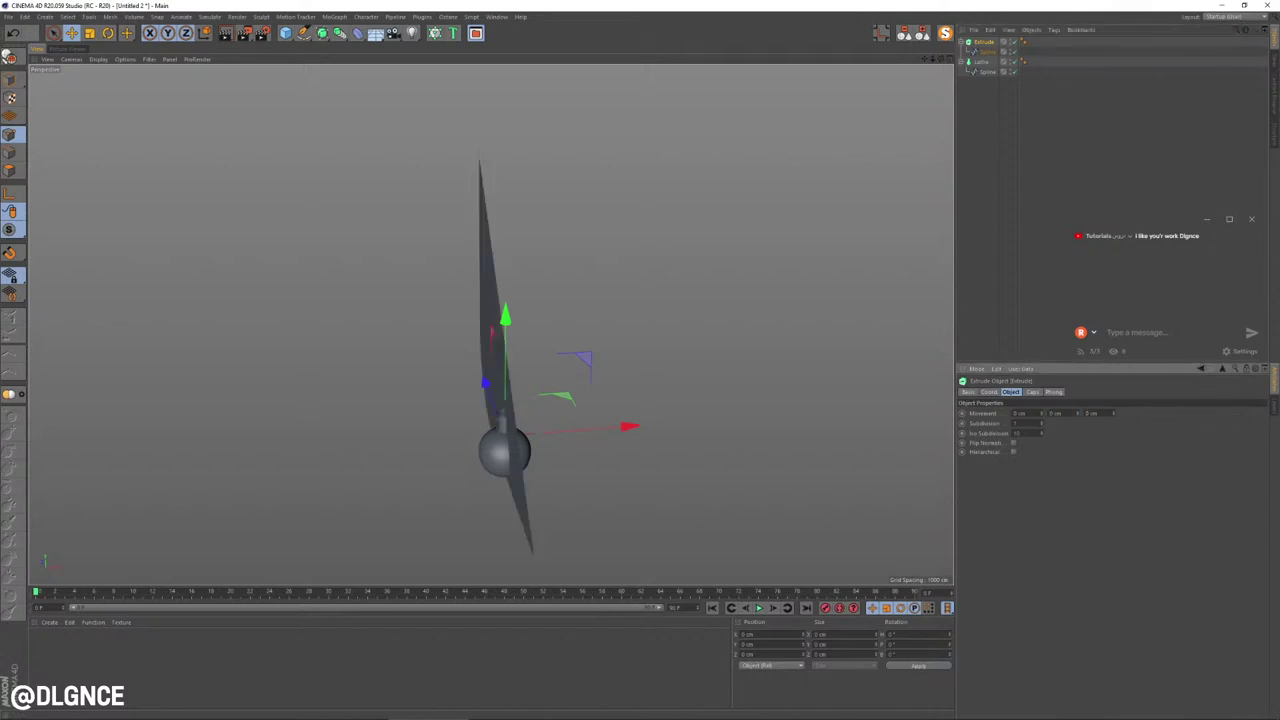
drag(1041, 413, 1041, 325)
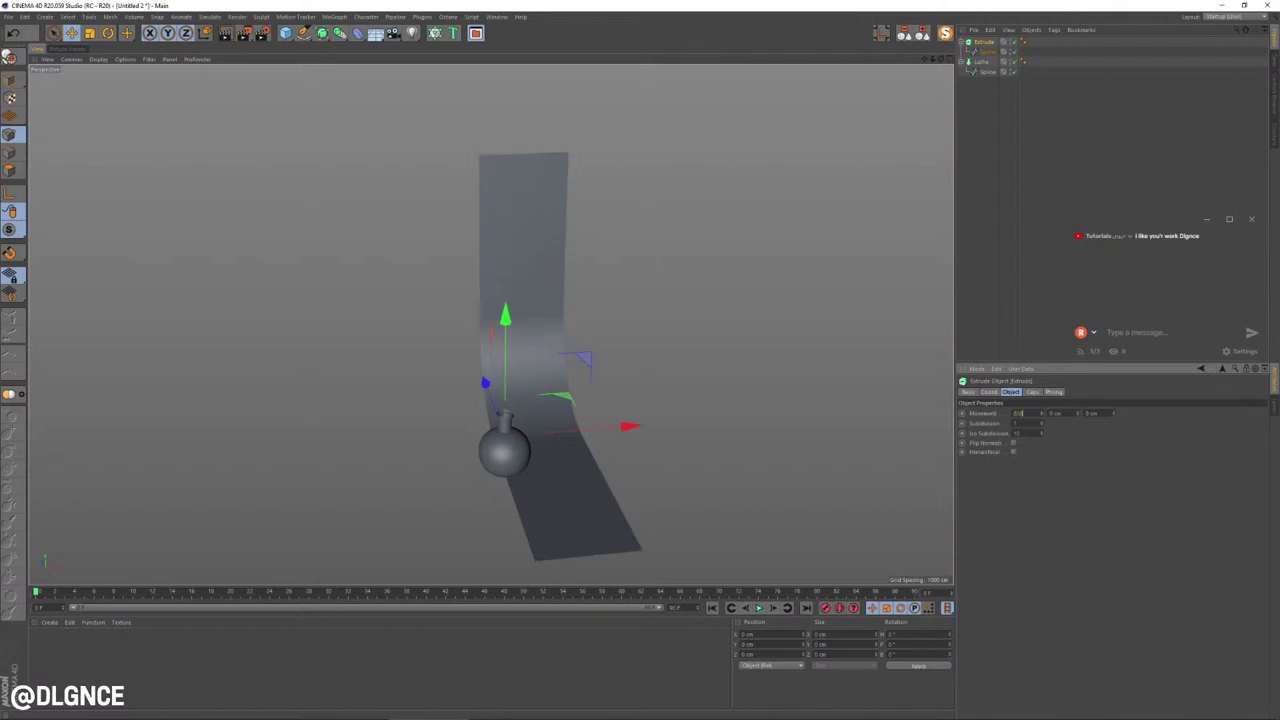
text(8000)
key(Return)
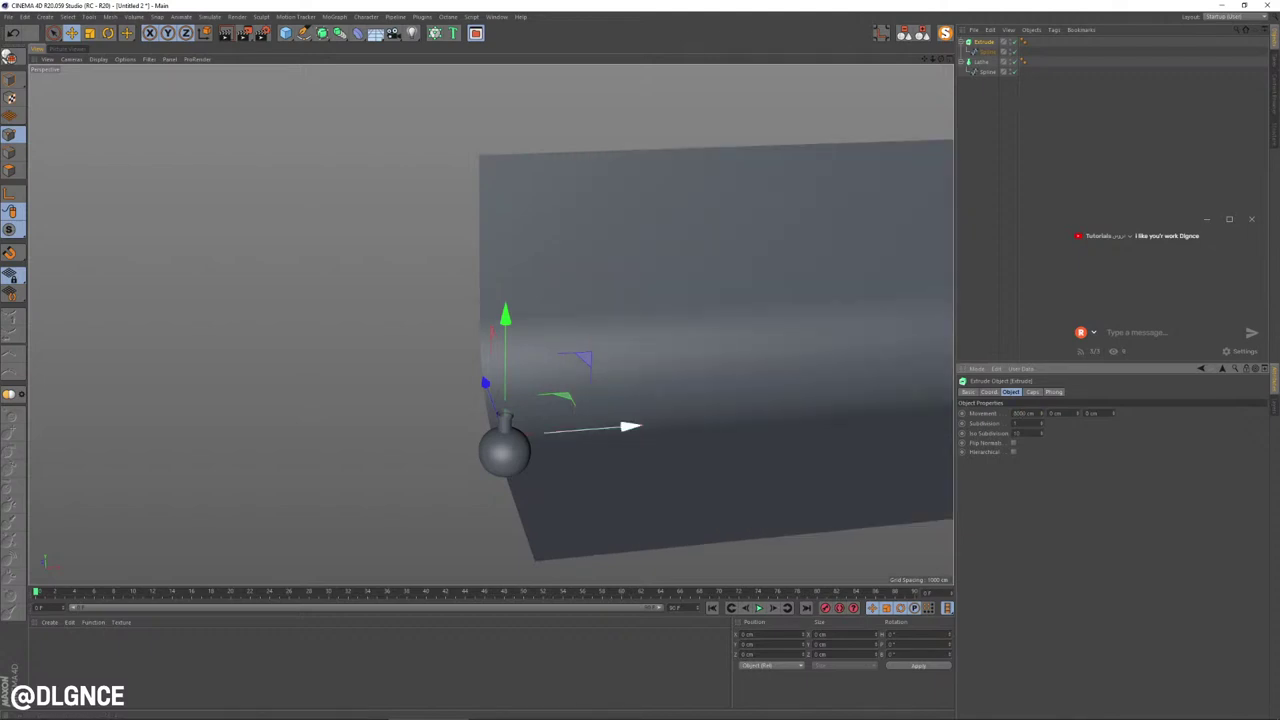
drag(630, 427, 475, 440)
Step: In the Right view, lengthen the backdrop spline's floor forward and raise the top of its wall by moving the two end points
key(F5)
key(F3)
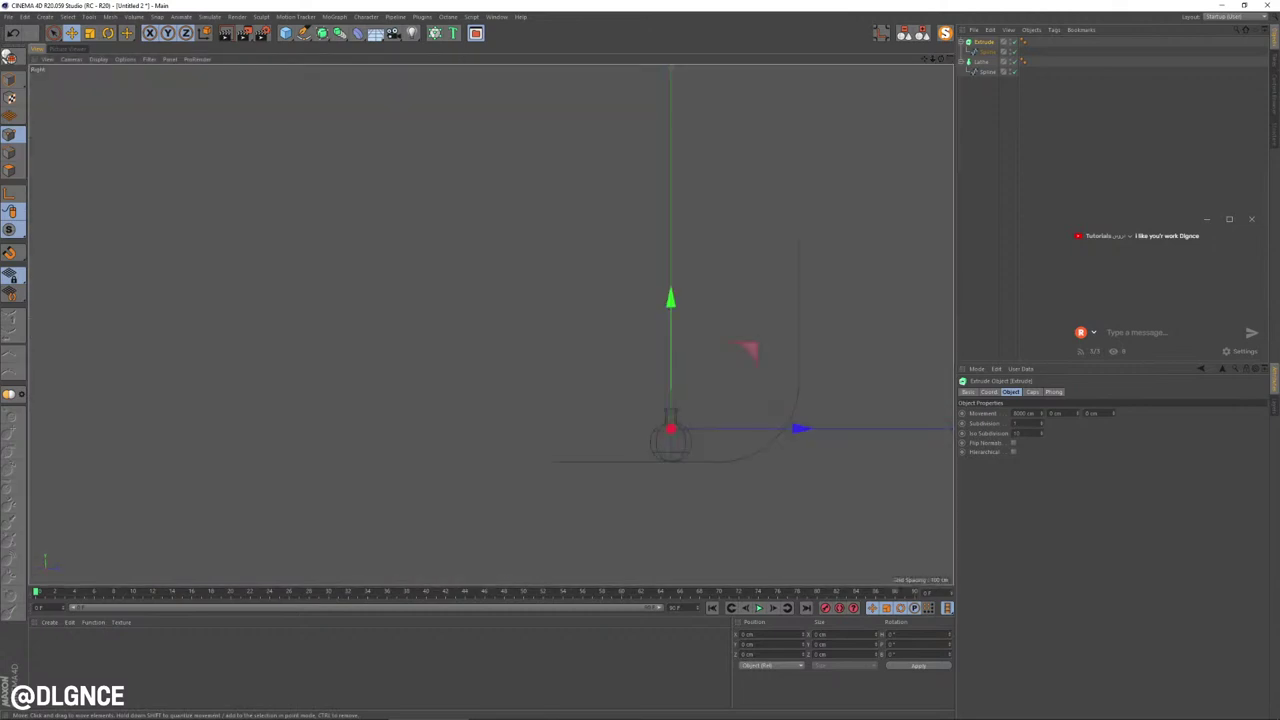
click(988, 52)
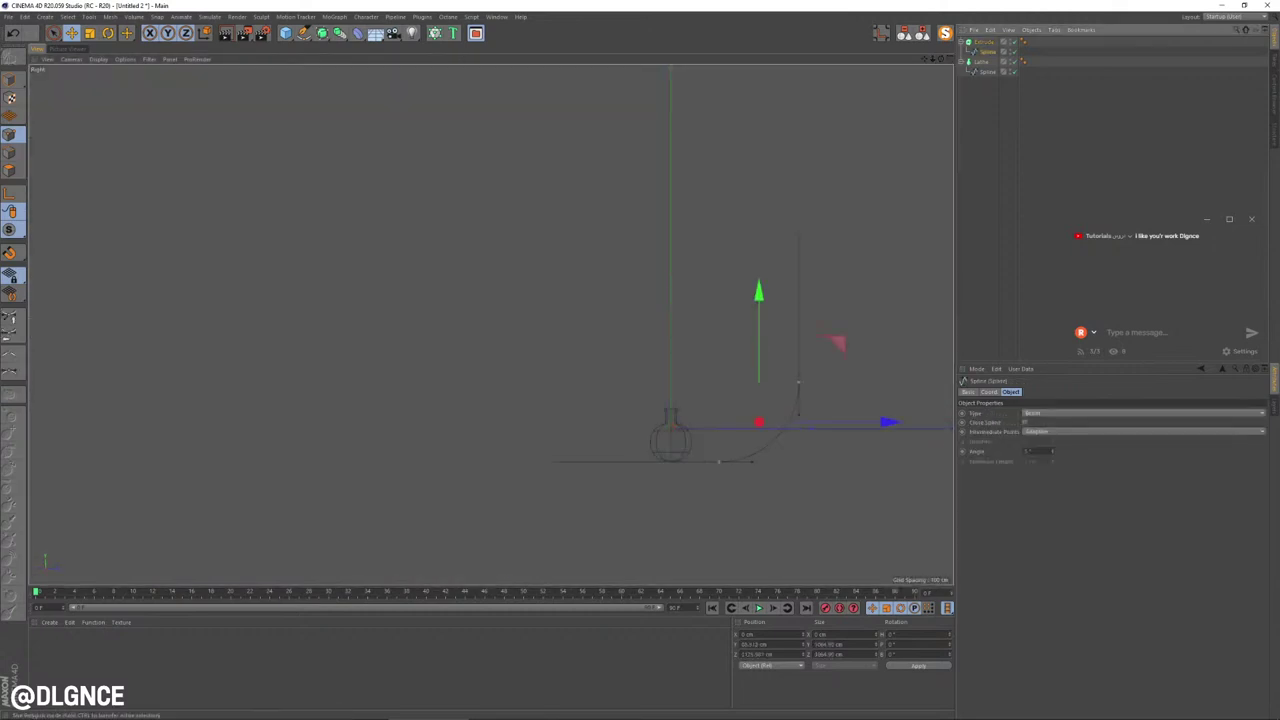
click(554, 462)
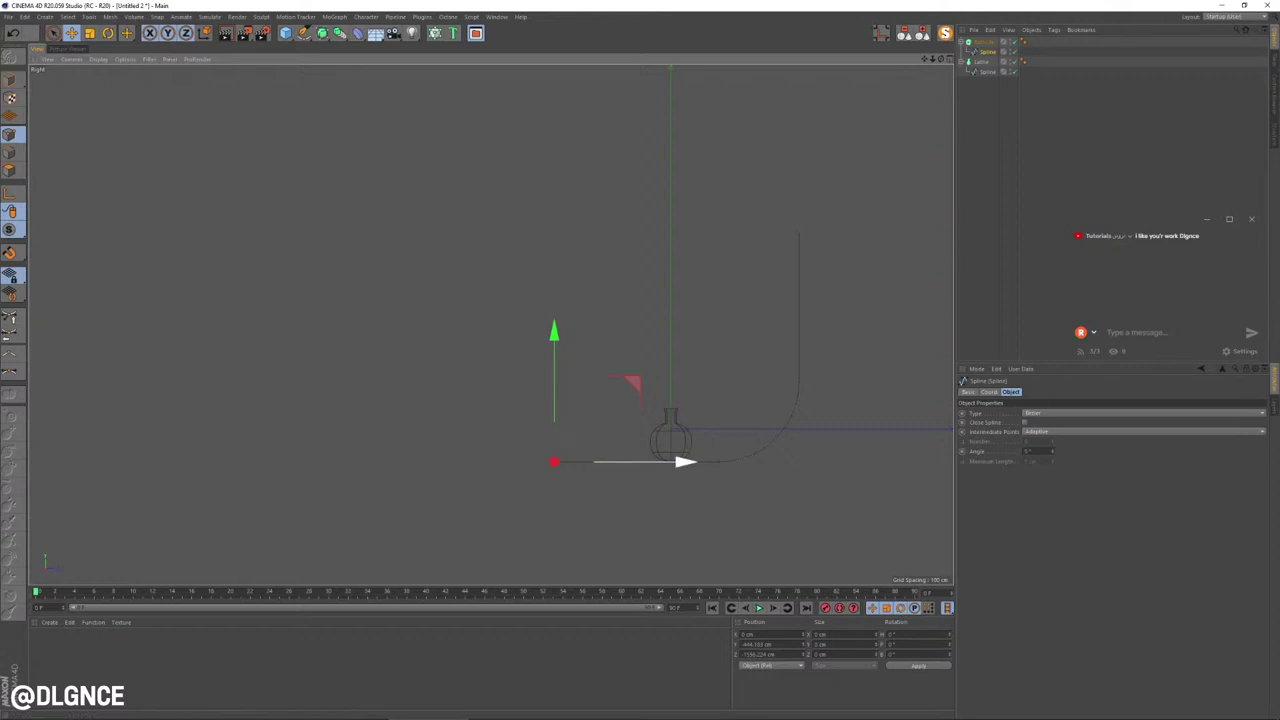
drag(668, 462, 600, 462)
alt+middle_drag(489, 323, 408, 356)
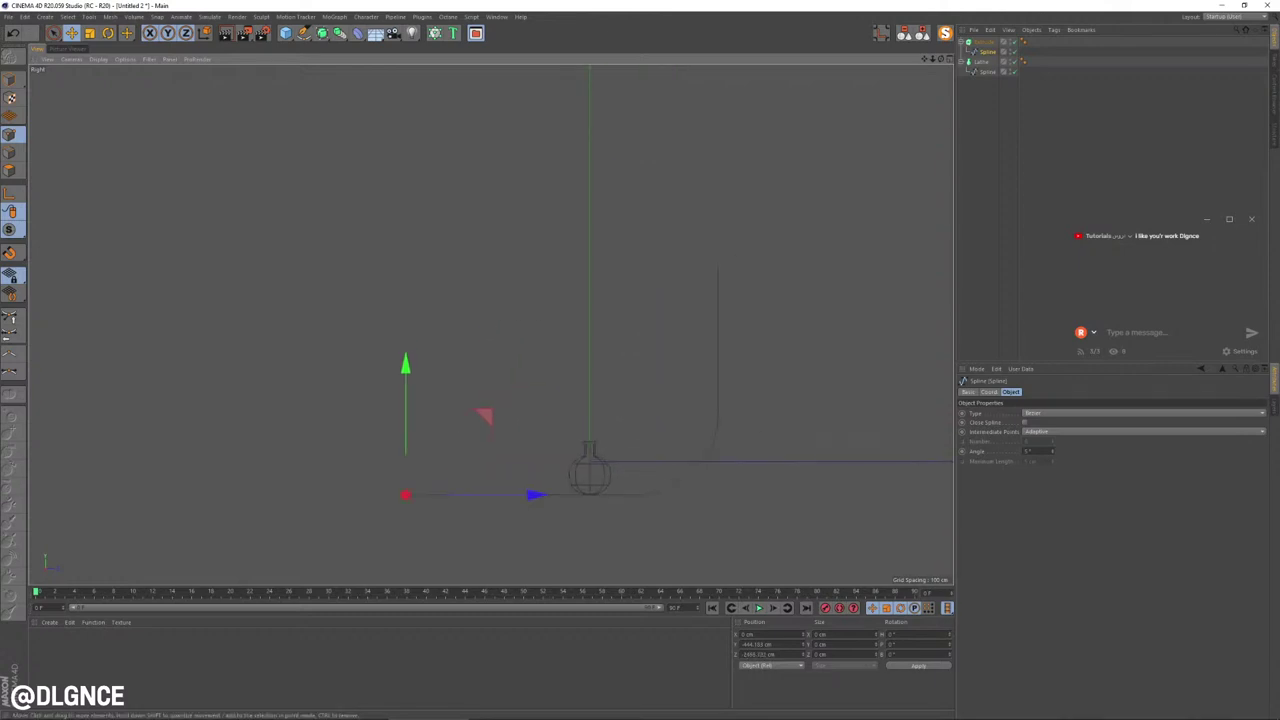
click(718, 267)
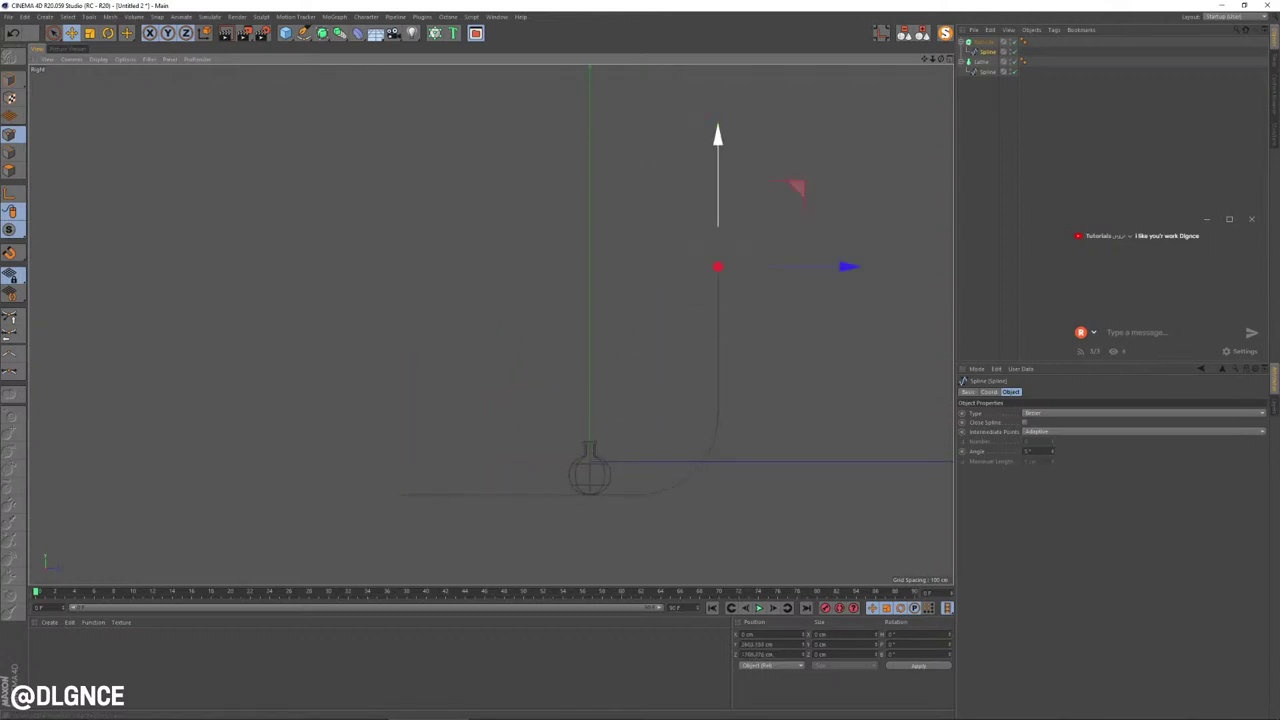
drag(718, 160, 718, 152)
Step: Examine the backdrop's proportions and the bottle's shape from several angles in the Perspective view
middle_click(502, 394)
middle_click(390, 255)
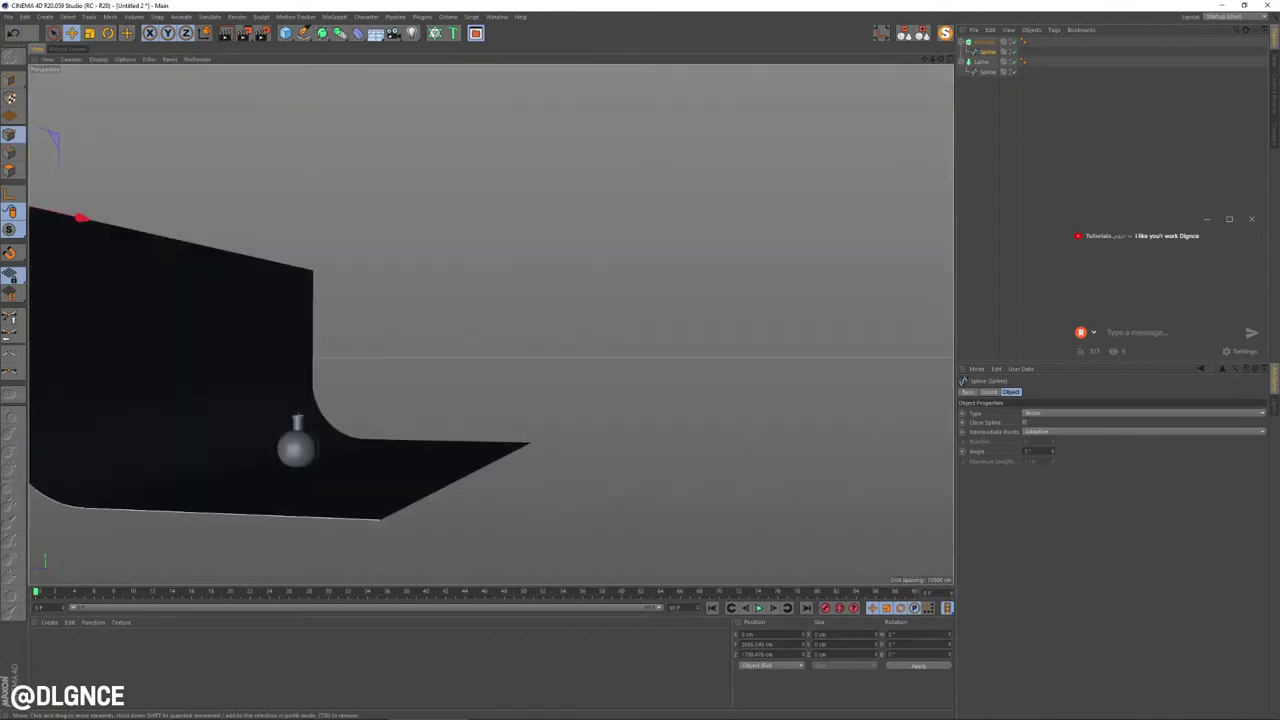
scroll(606, 303, down, 4)
scroll(606, 303, up, 1)
alt+drag(606, 303, 491, 323)
alt+middle_drag(491, 323, 496, 241)
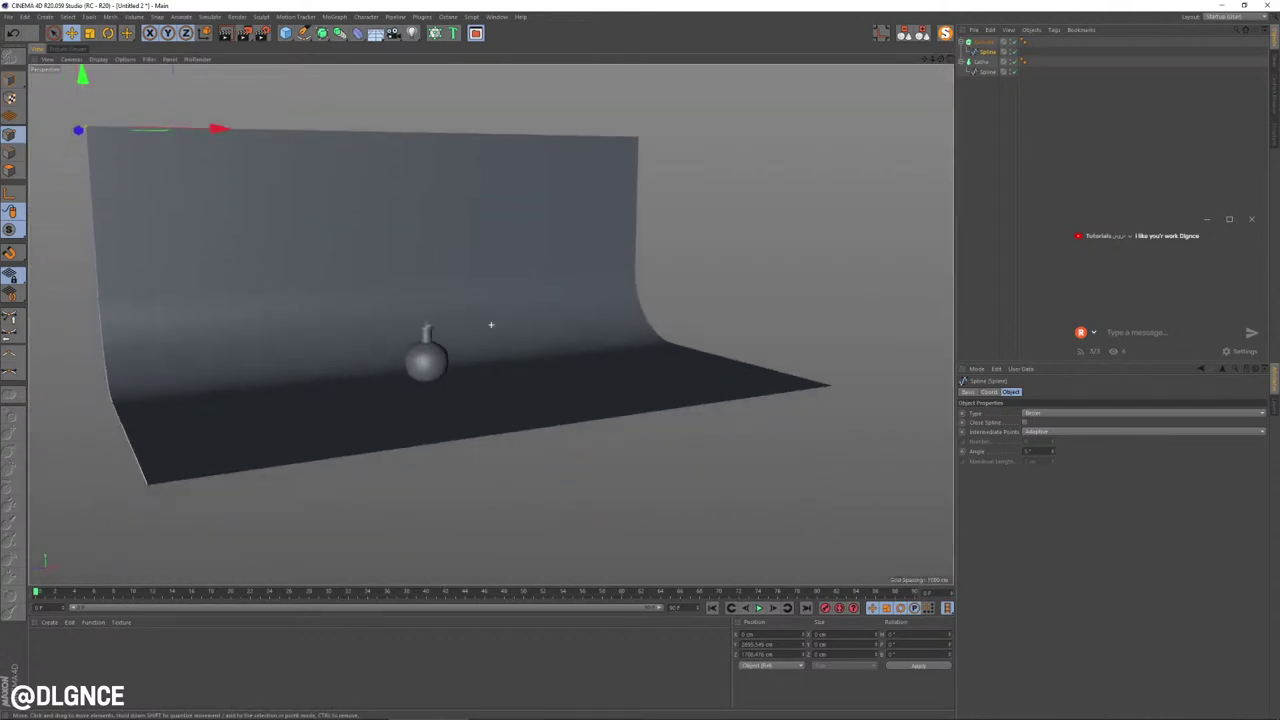
click(10, 79)
click(426, 352)
scroll(424, 338, up, 6)
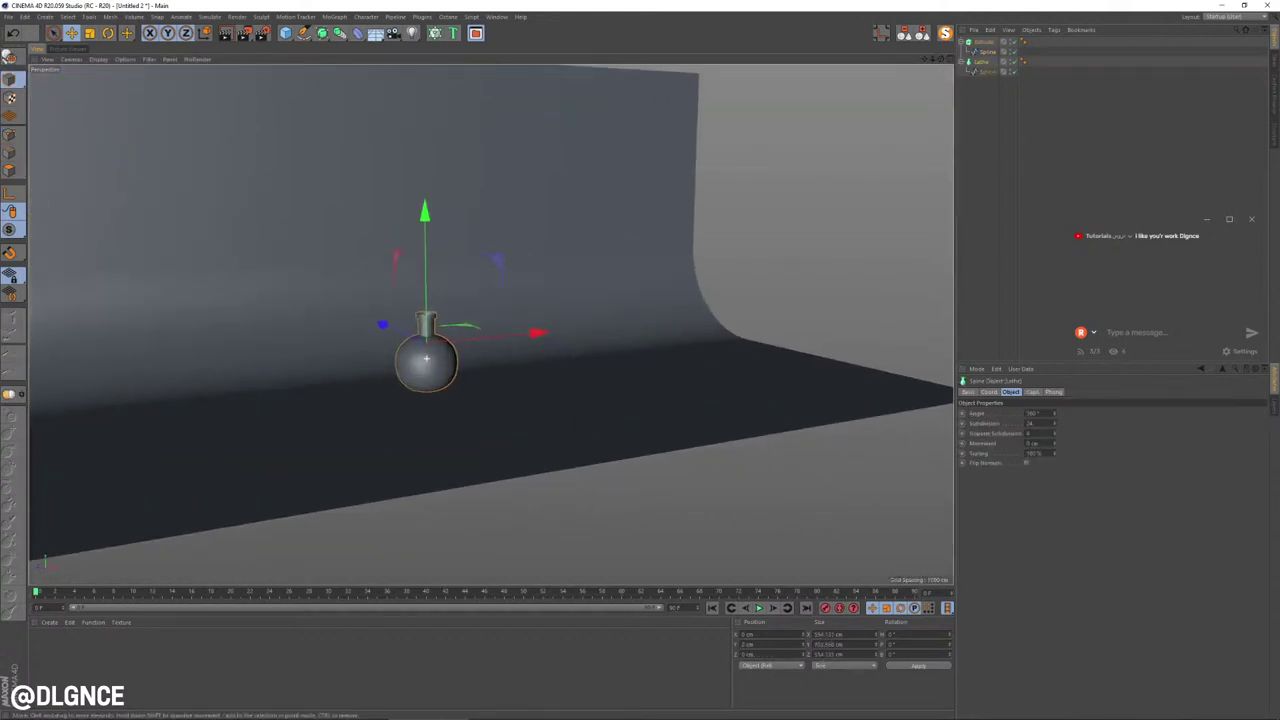
alt+middle_drag(409, 334, 491, 324)
alt+drag(491, 324, 600, 288)
scroll(617, 277, up, 3)
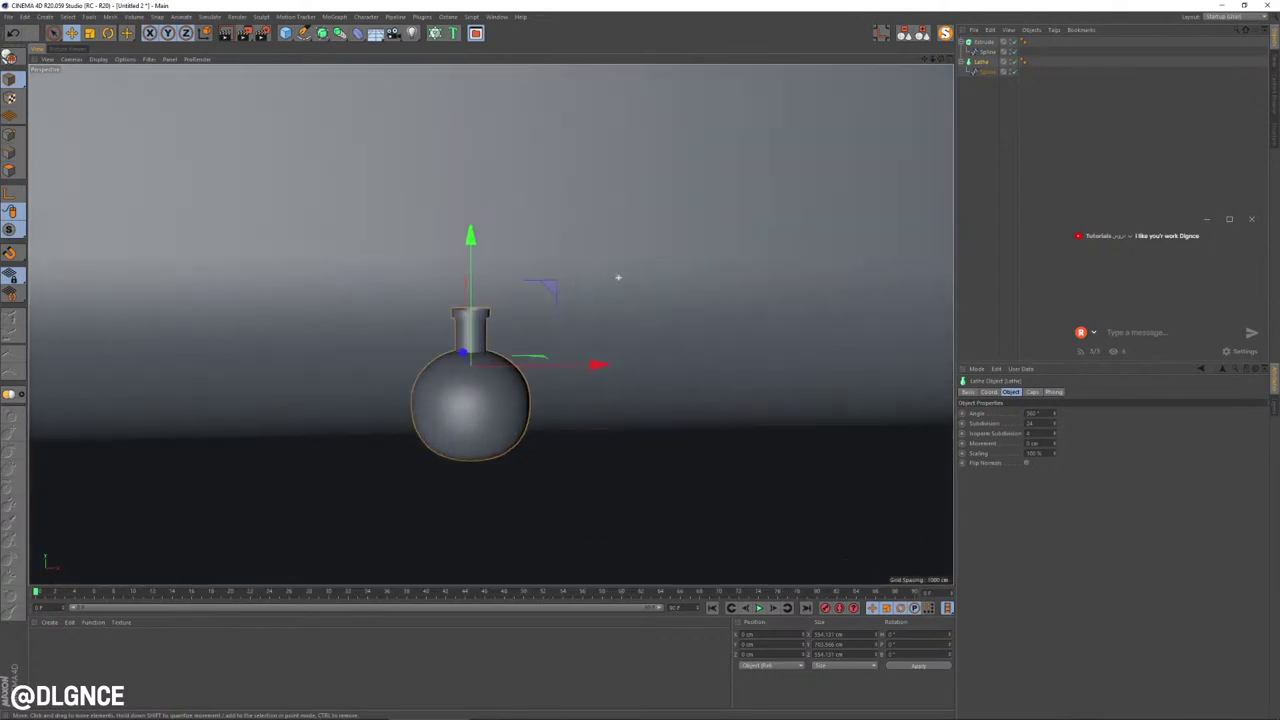
scroll(617, 277, down, 1)
alt+drag(472, 358, 540, 353)
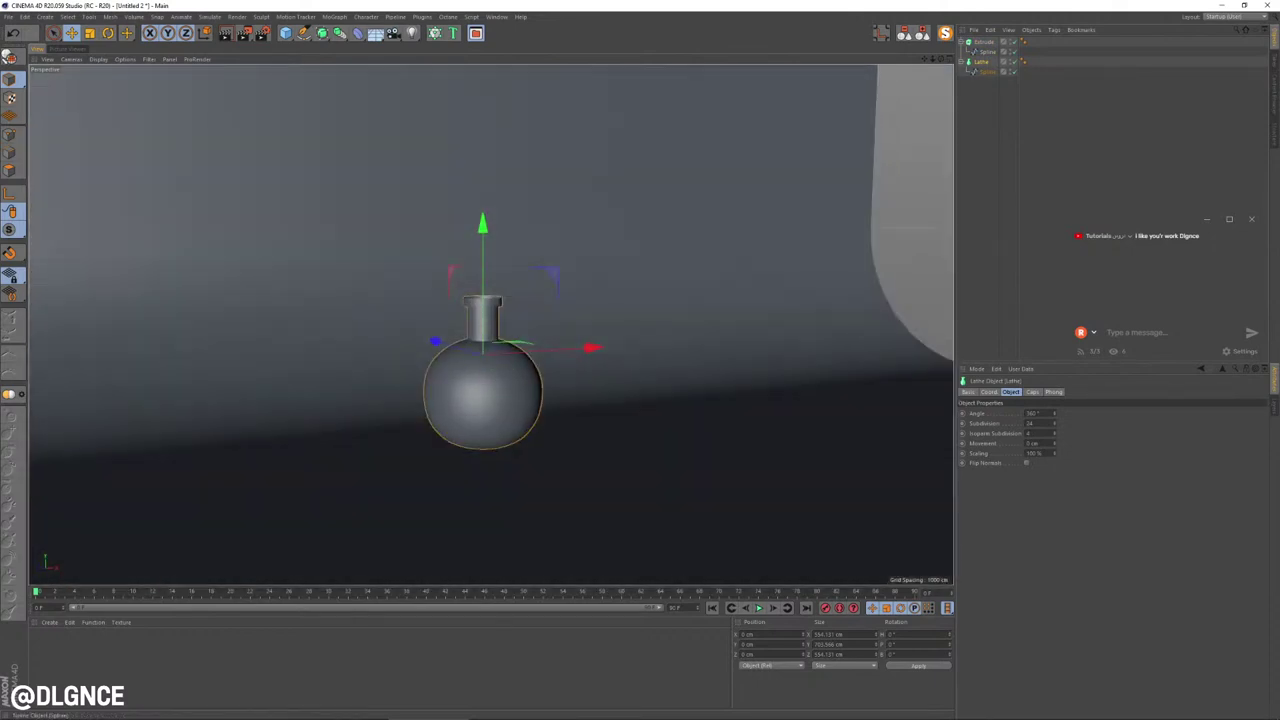
Step: Reshape the rim points of the bottle spline so the rim's outer edge is vertical, taller and slightly wider
click(987, 72)
click(10, 134)
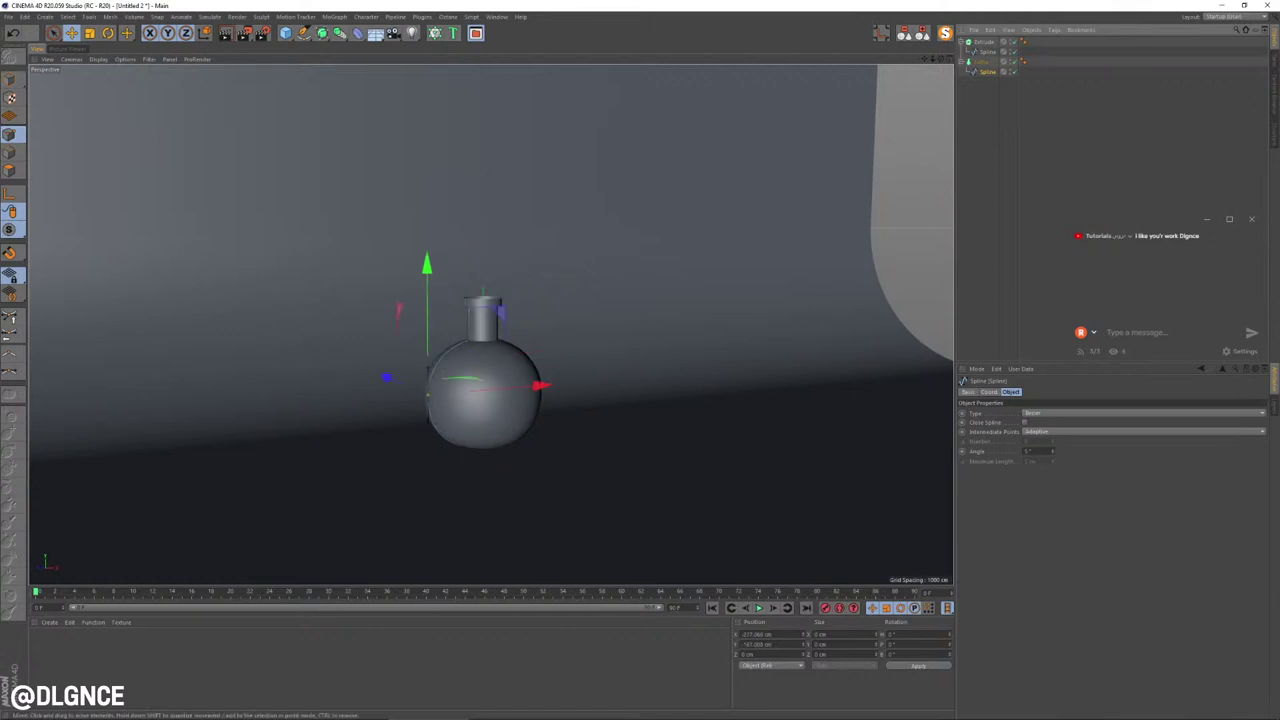
key(0)
drag(429, 252, 462, 284)
scroll(468, 301, up, 3)
scroll(462, 284, up, 3)
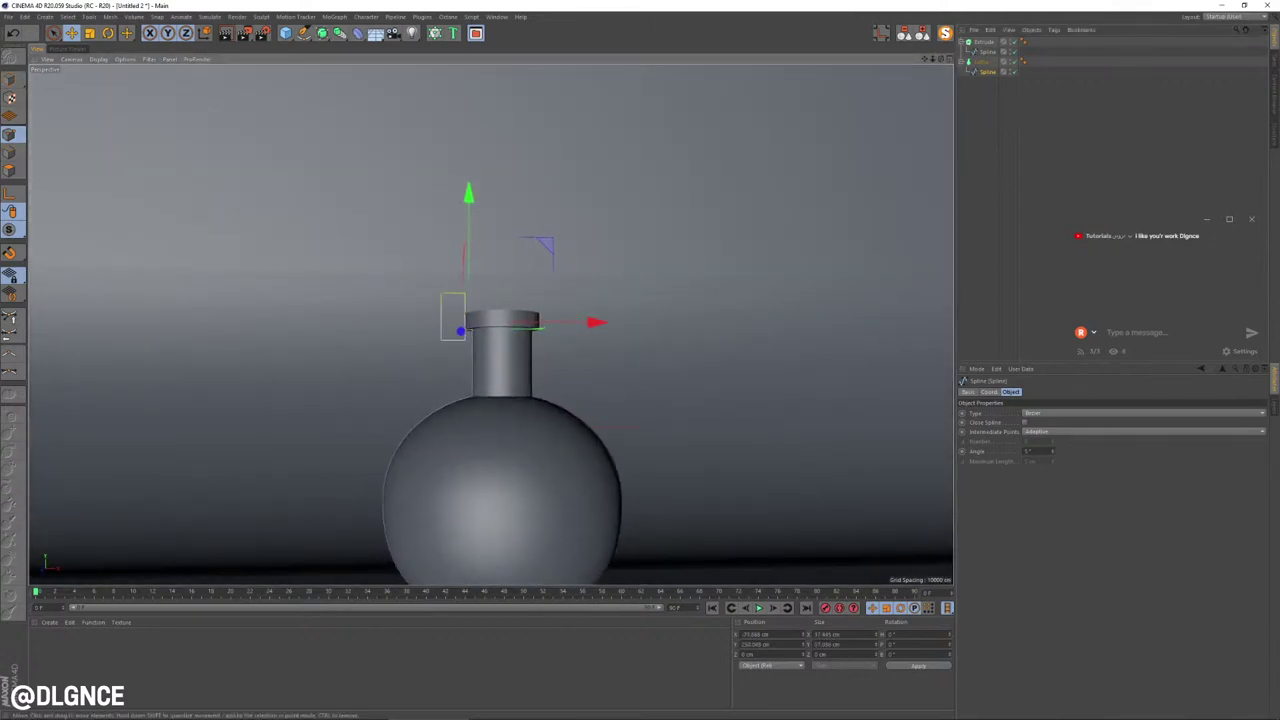
drag(465, 340, 467, 341)
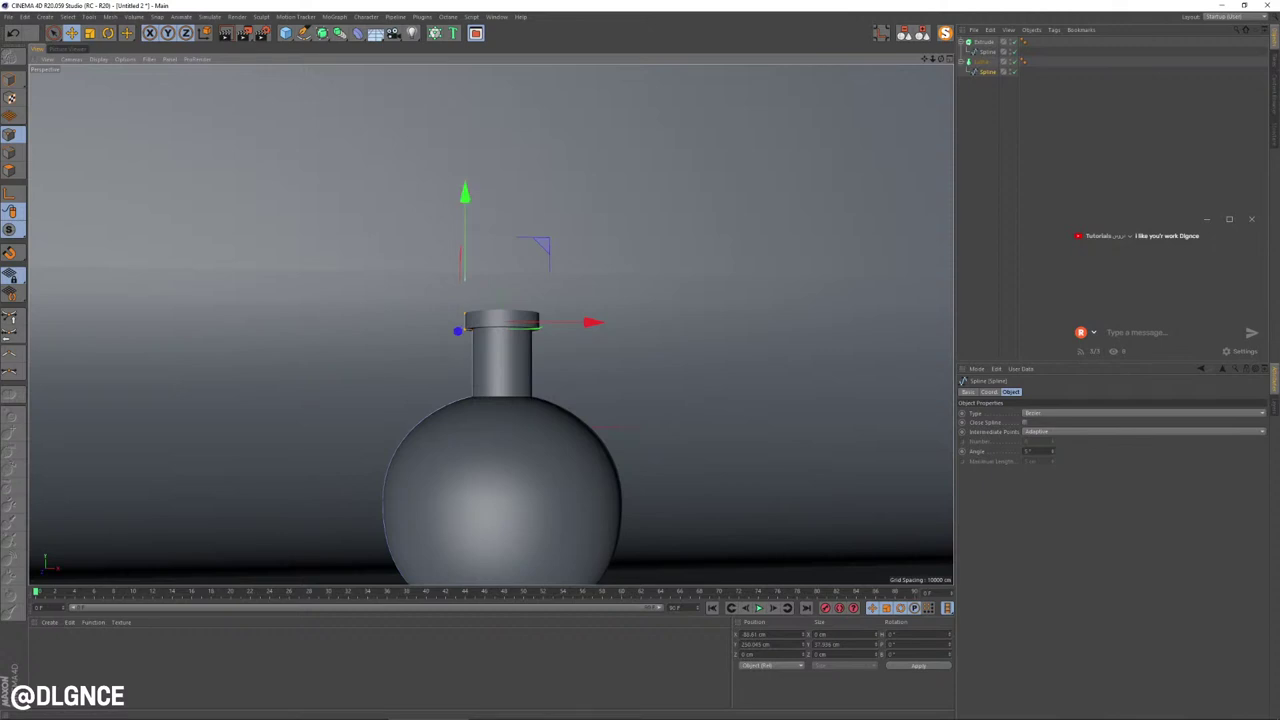
mouse_move(458, 331)
mouse_down()
mouse_move(459, 316)
mouse_move(467, 343)
mouse_up()
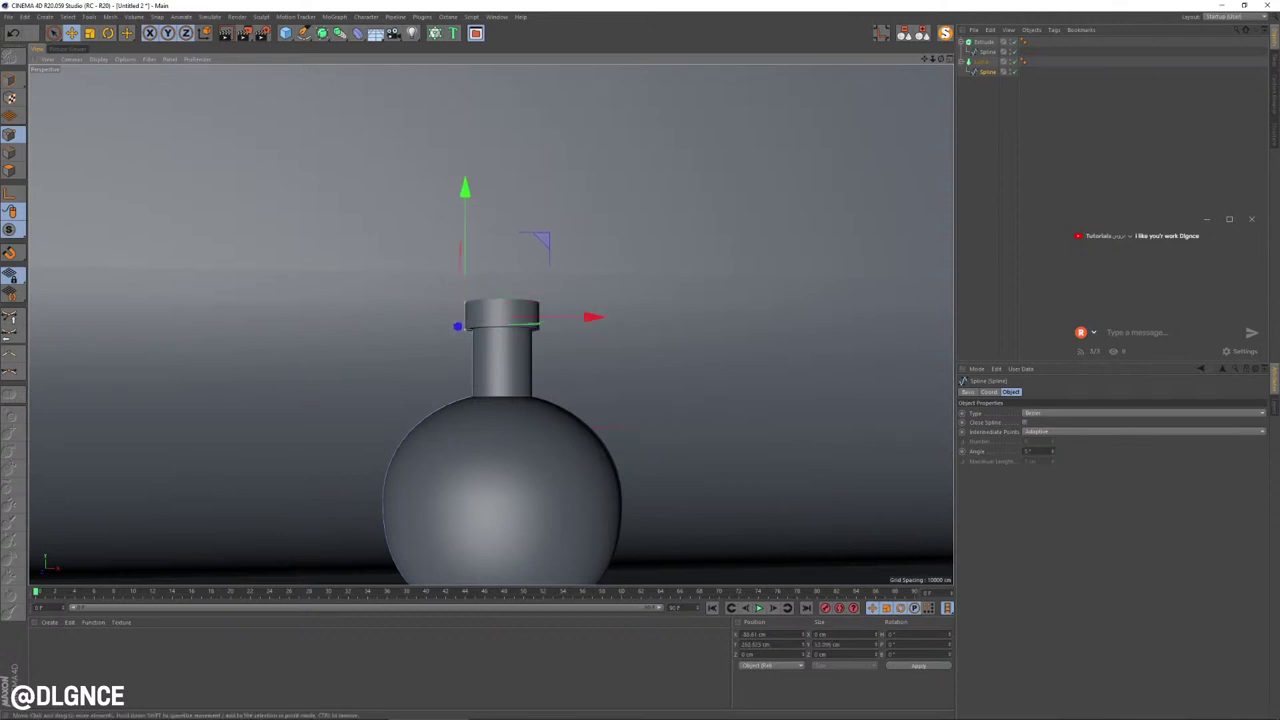
drag(592, 317, 590, 317)
Step: Extend the bottle spline with the Pen from the rim's top outer point inward, forming the flat top of the rim
alt+drag(463, 312, 466, 350)
scroll(464, 300, up, 3)
key(9)
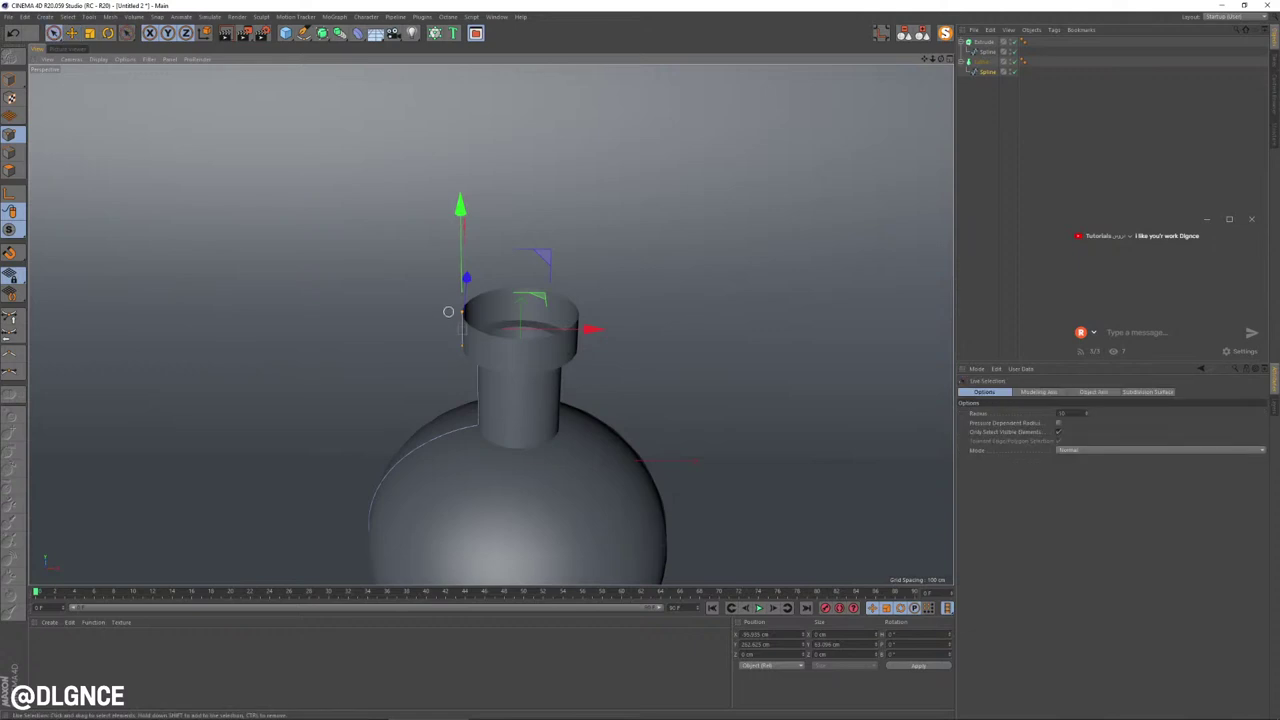
scroll(483, 301, up, 2)
alt+drag(522, 250, 522, 230)
click(522, 230)
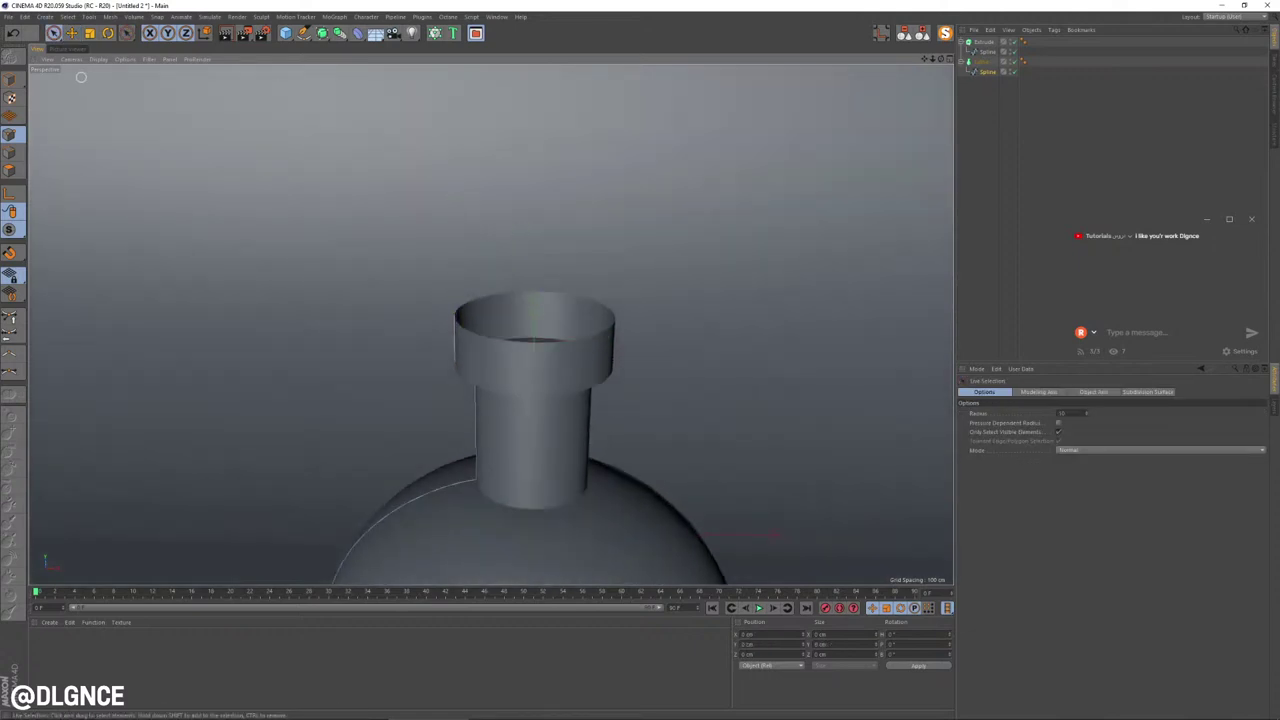
click(303, 33)
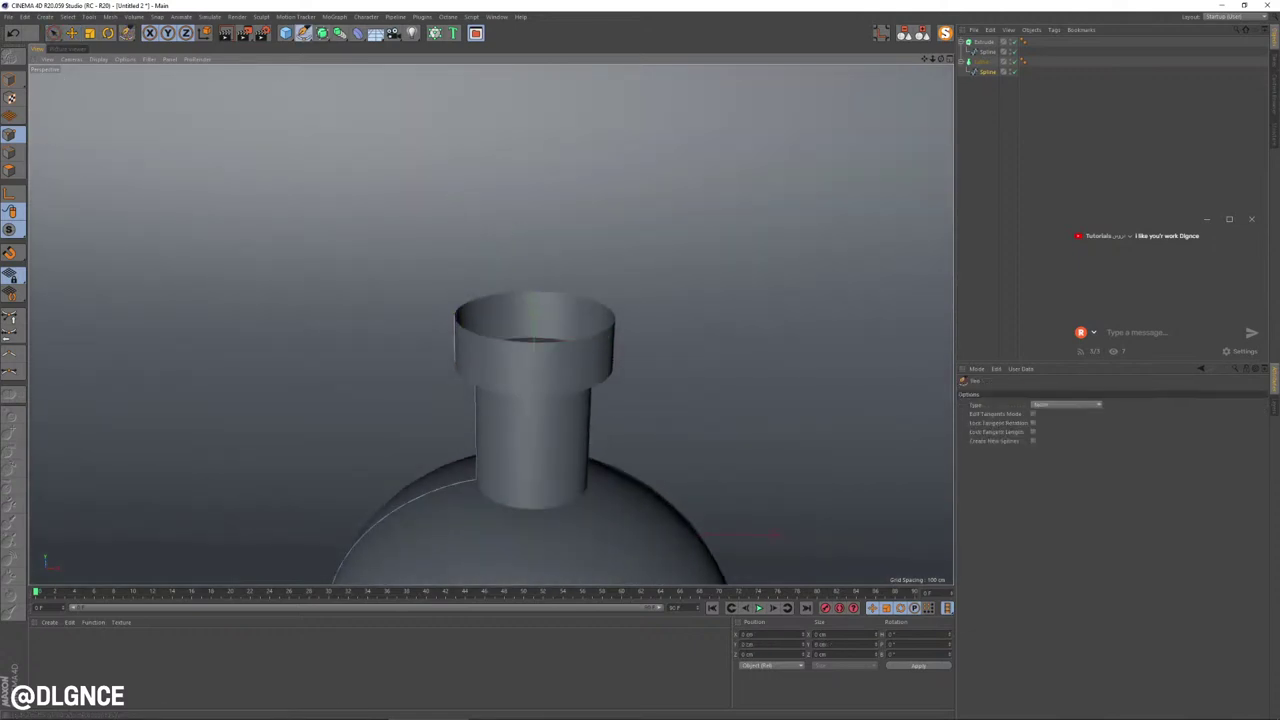
key(space)
click(454, 314)
key(space)
middle_click(505, 307)
alt+middle_drag(668, 394, 668, 458)
scroll(627, 394, up, 5)
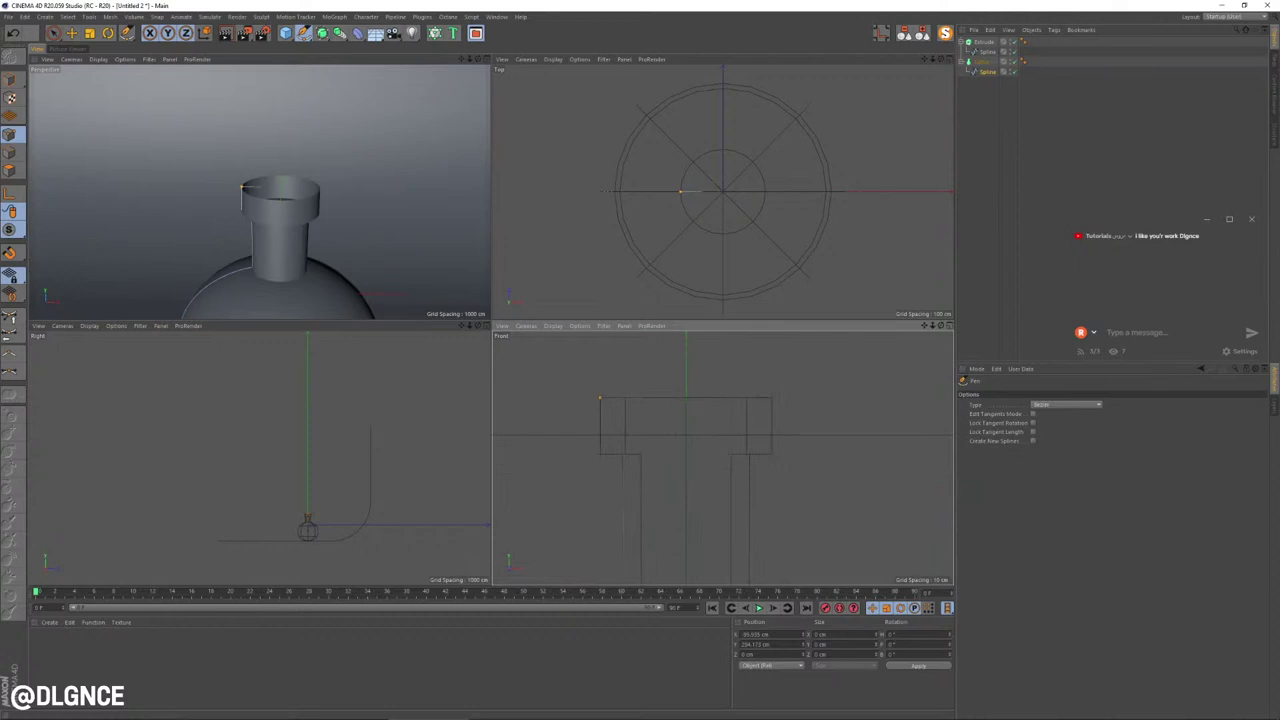
click(641, 397)
Step: Level the rim's top segment by scaling its two points flat vertically
key(space)
click(670, 437)
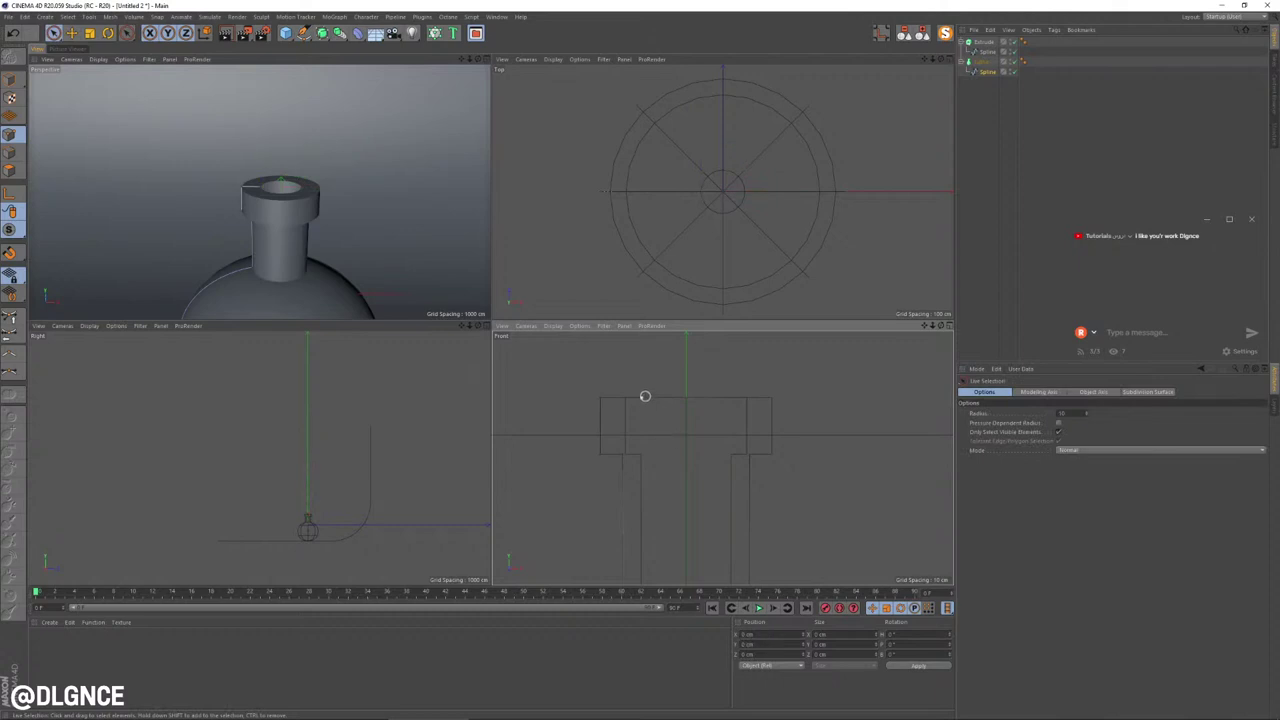
drag(665, 385, 621, 398)
key(e)
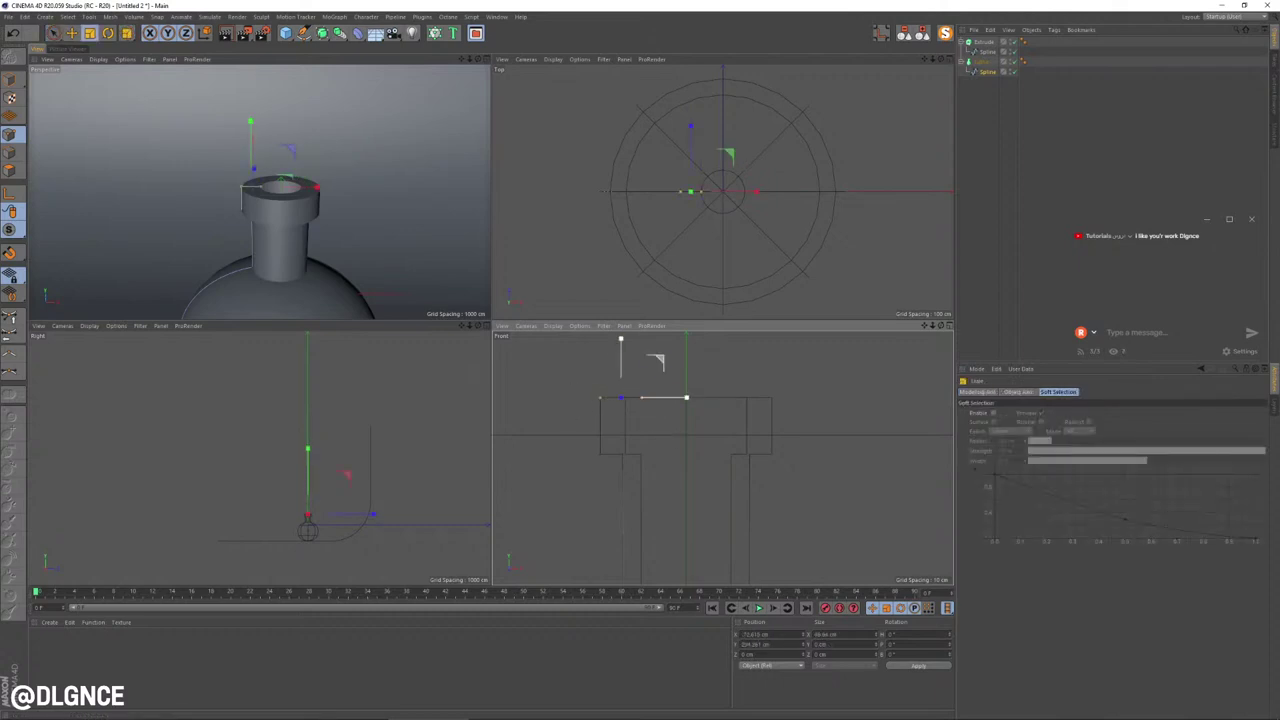
key(space)
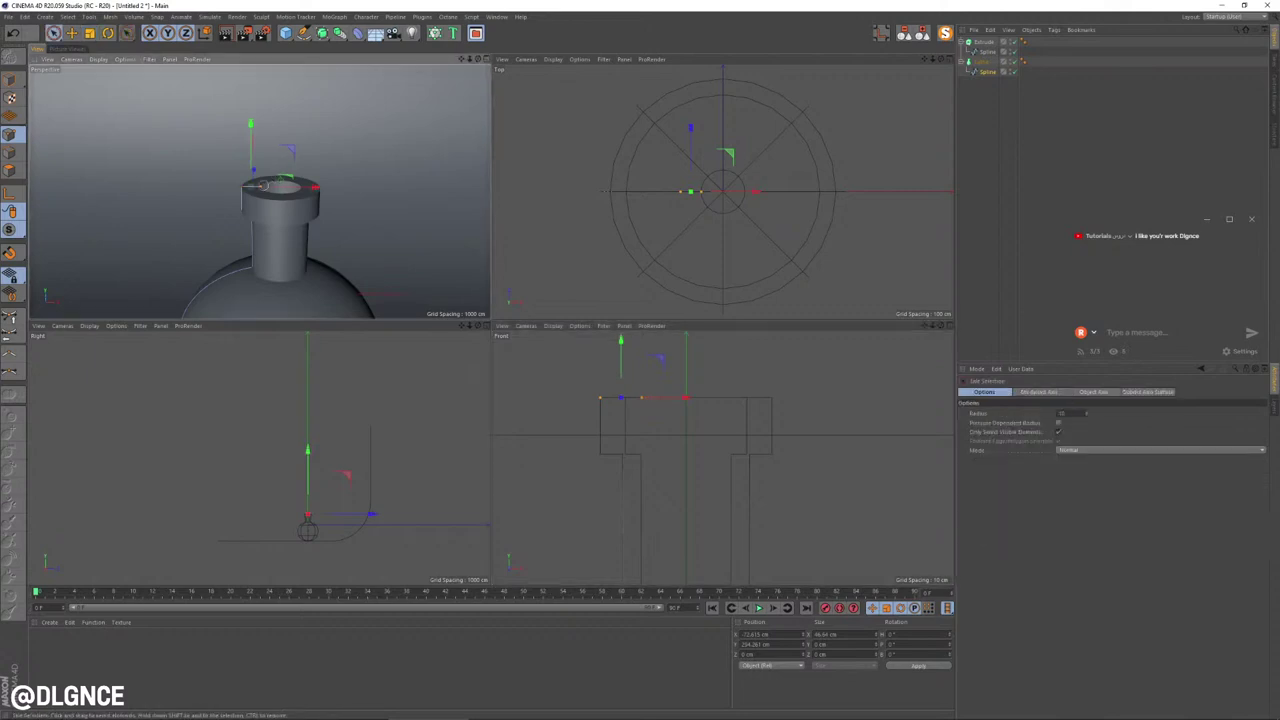
middle_click(427, 247)
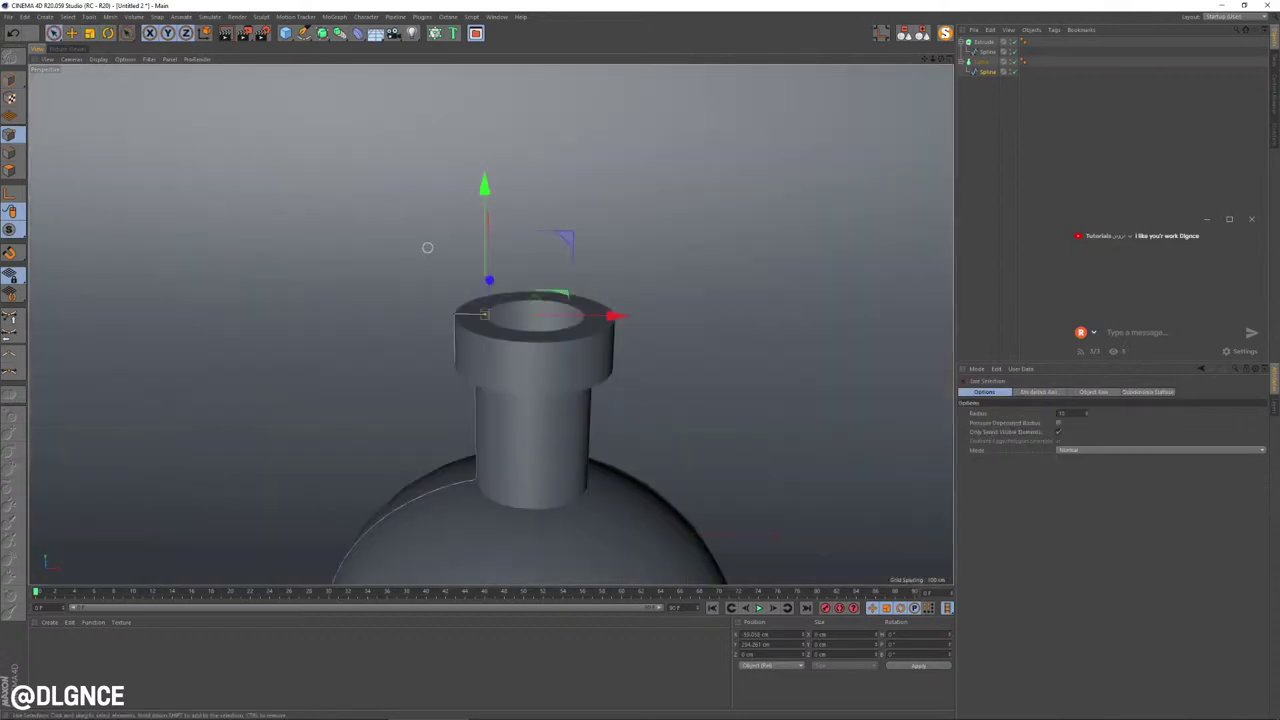
Step: Select all points of the bottle spline in the Front view, from the rim down to the base
scroll(646, 350, down, 3)
alt+middle_drag(662, 441, 598, 333)
alt+drag(598, 333, 500, 430)
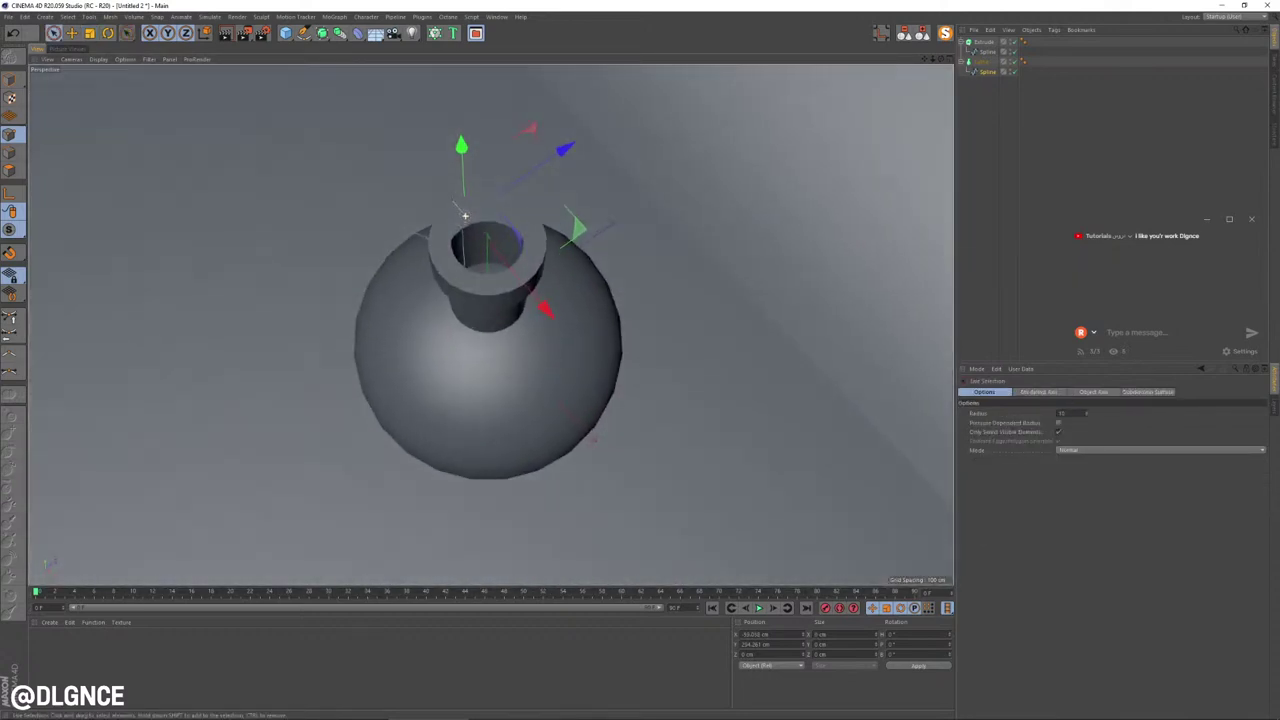
alt+drag(465, 215, 532, 261)
middle_click(532, 261)
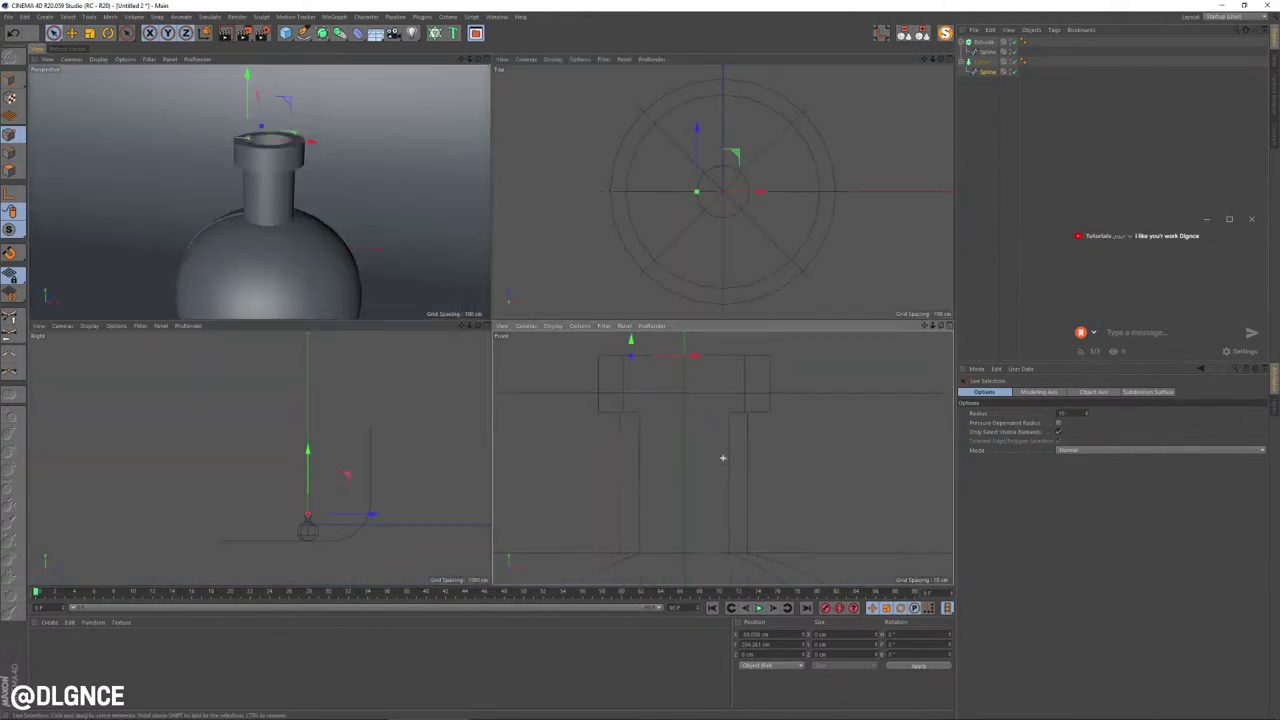
scroll(722, 457, down, 6)
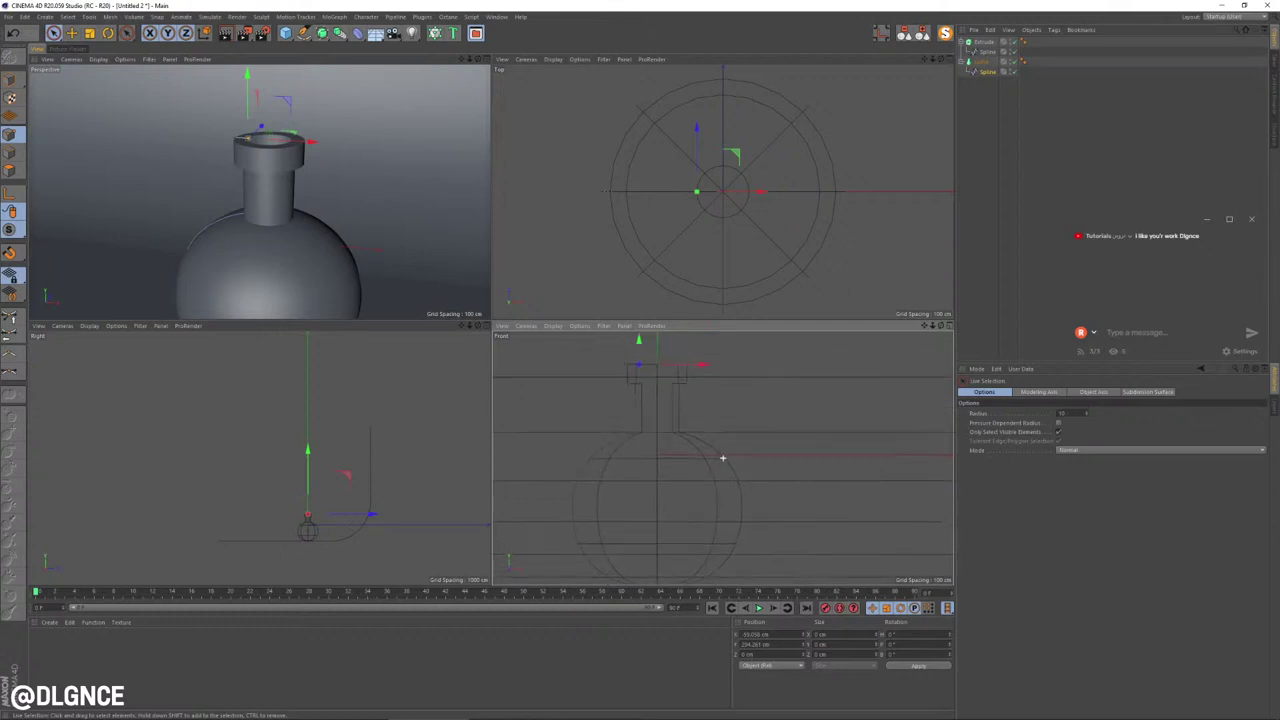
drag(620, 357, 736, 558)
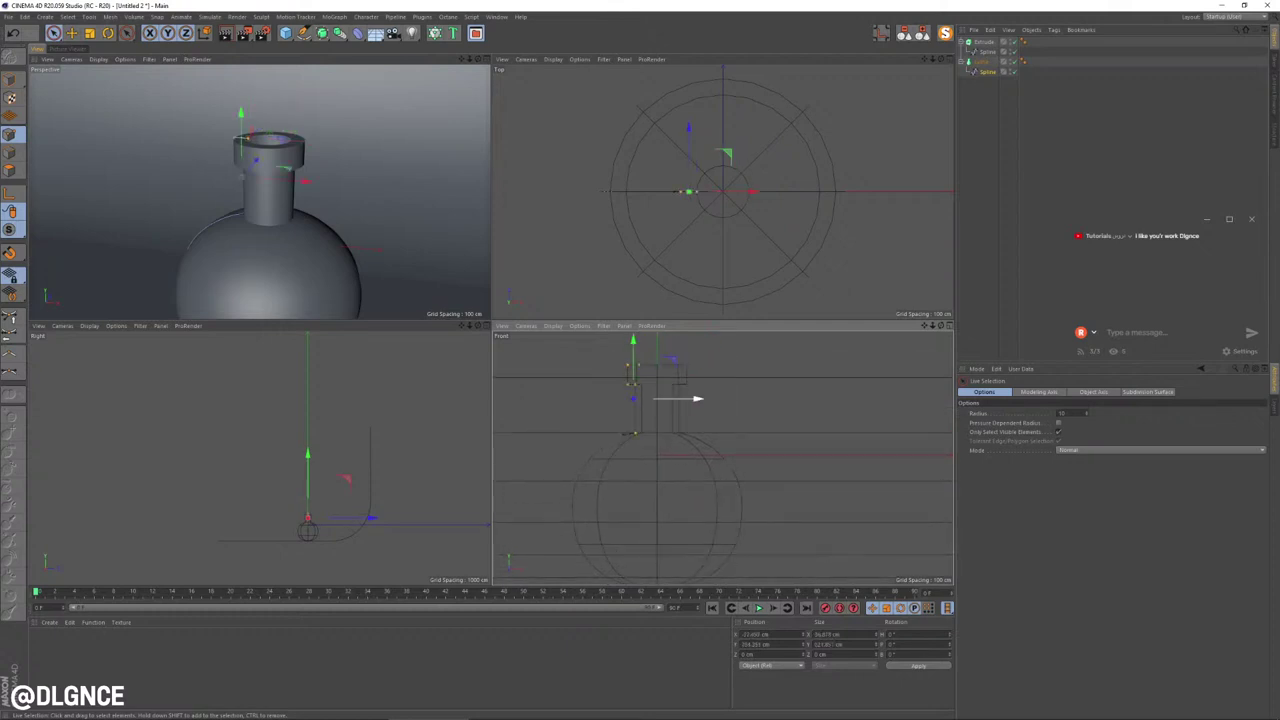
drag(669, 347, 513, 588)
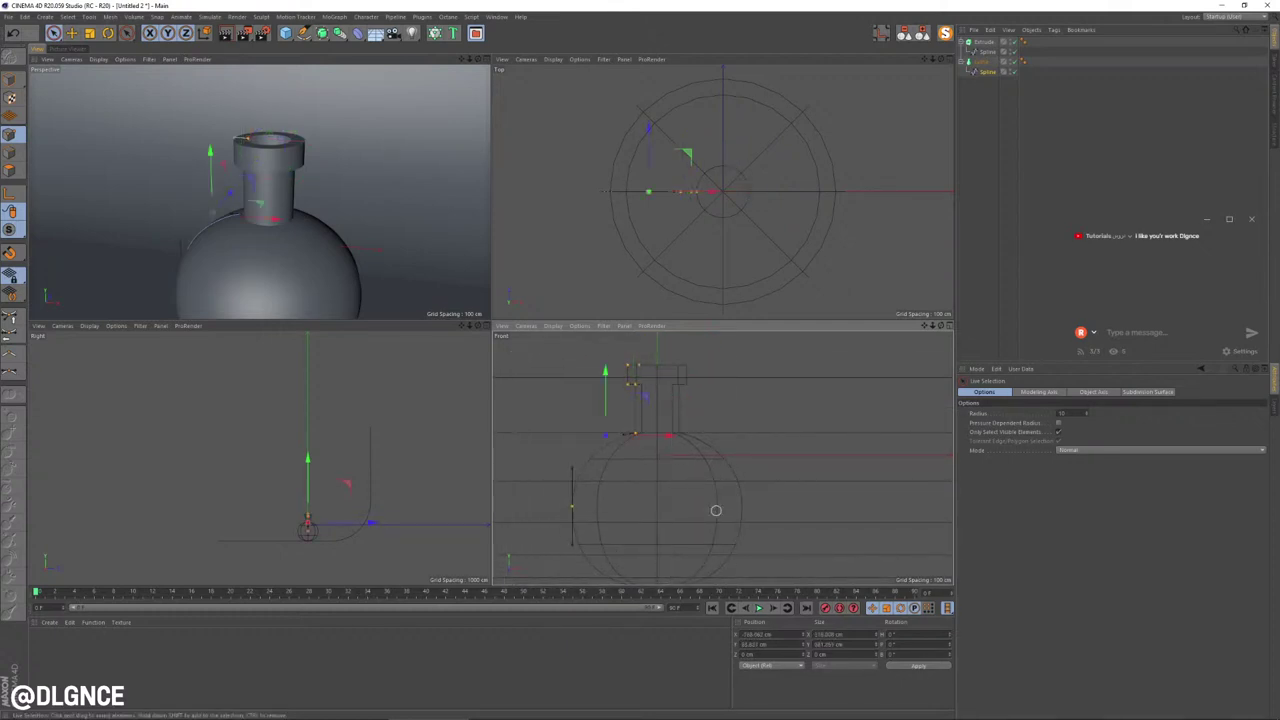
alt+middle_drag(717, 511, 730, 484)
shift+drag(722, 527, 631, 580)
Step: Try to give the bottle wall thickness by applying Create Outline to its spline with a small inward offset
right_click(672, 452)
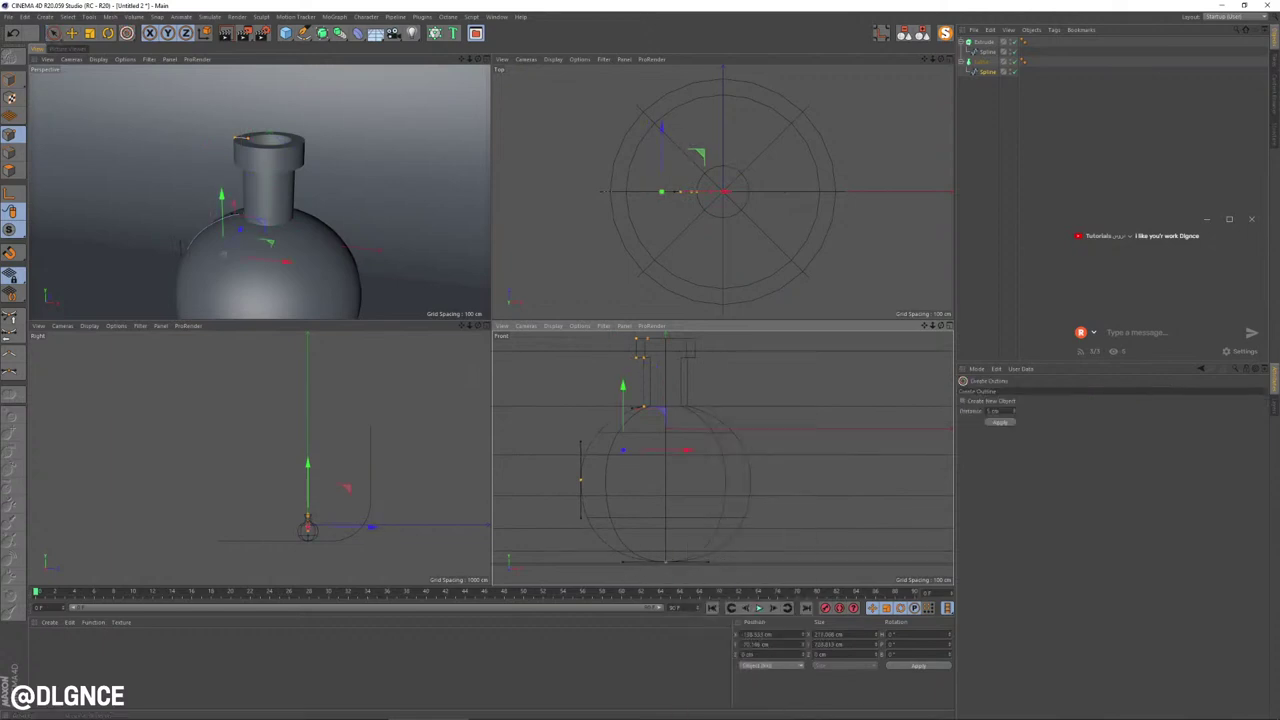
click(706, 613)
drag(745, 485, 697, 485)
drag(660, 410, 660, 410)
scroll(673, 311, up, 5)
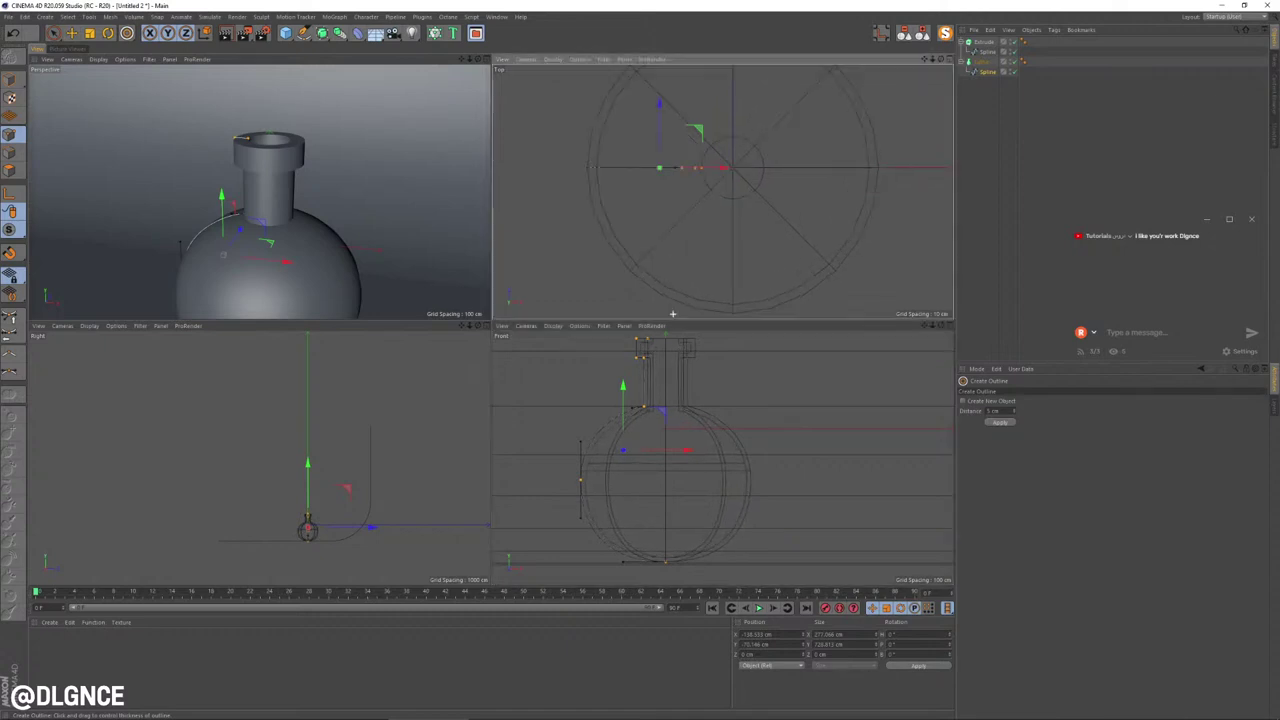
scroll(646, 355, up, 6)
Step: Inspect the outlined bottle's opening from above and undo the outline
key(space)
click(719, 352)
alt+middle_drag(737, 384, 720, 472)
alt+drag(305, 172, 270, 246)
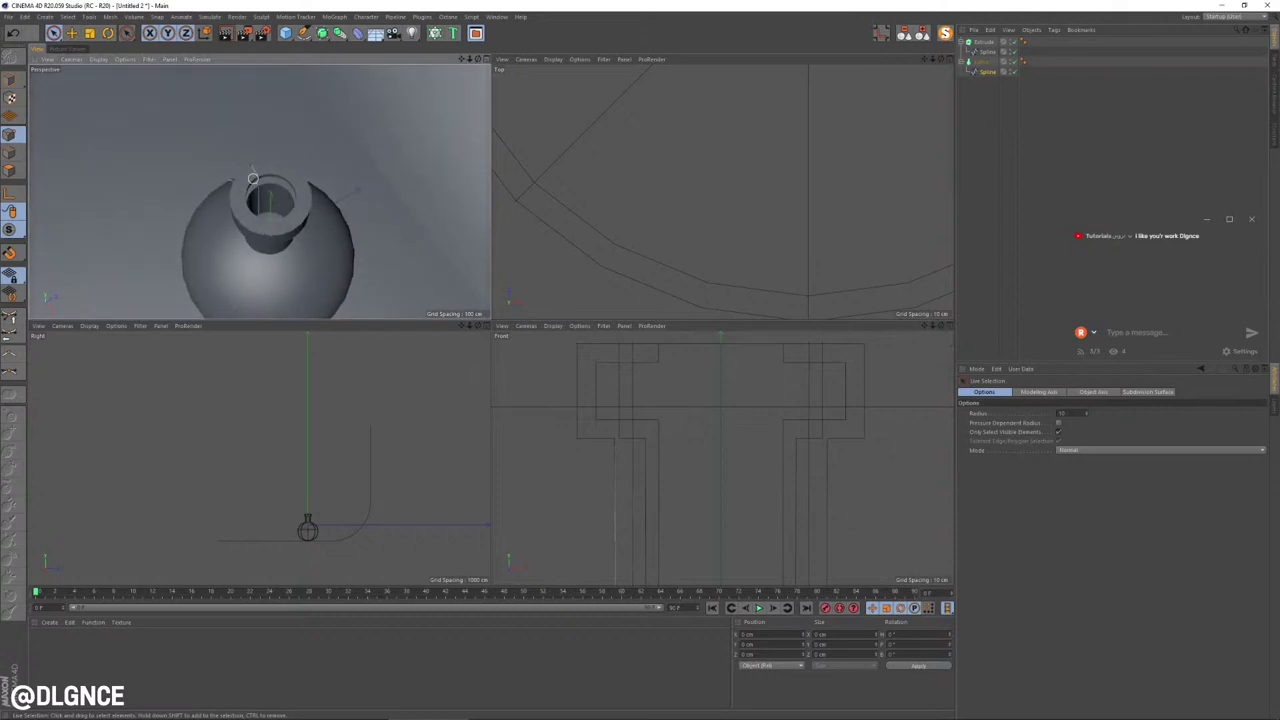
scroll(254, 182, up, 4)
alt+drag(272, 292, 312, 186)
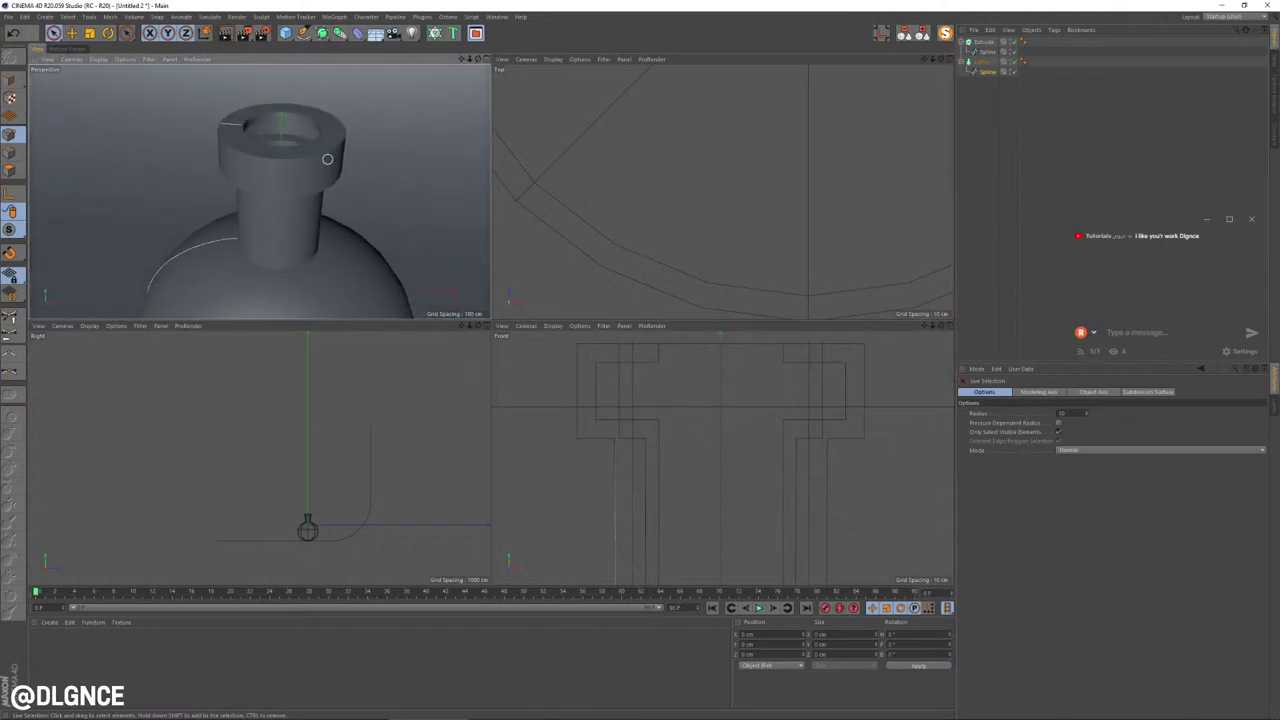
key(ctrl+z)
key(ctrl+z)
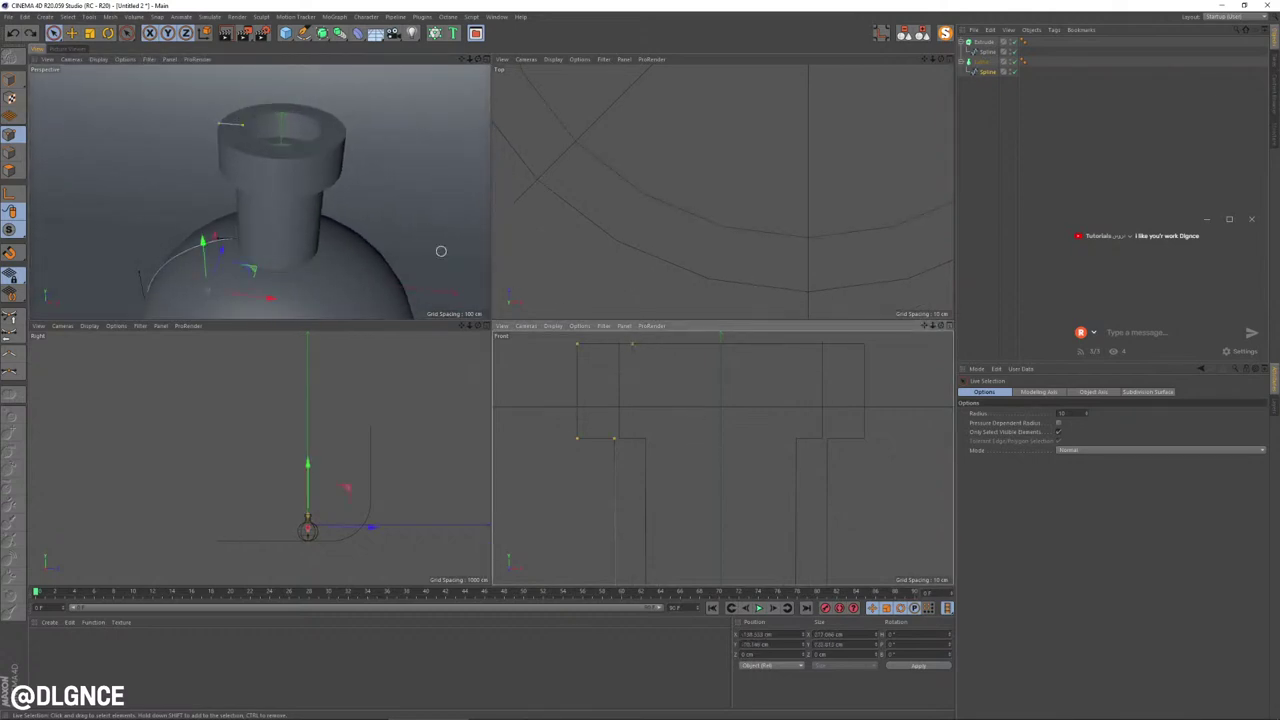
Step: Switch the interface to the Octane layout with the Live Viewer beside the Perspective view, keeping the whole bottle in view
alt+drag(438, 224, 414, 214)
middle_click(414, 215)
scroll(472, 272, down, 3)
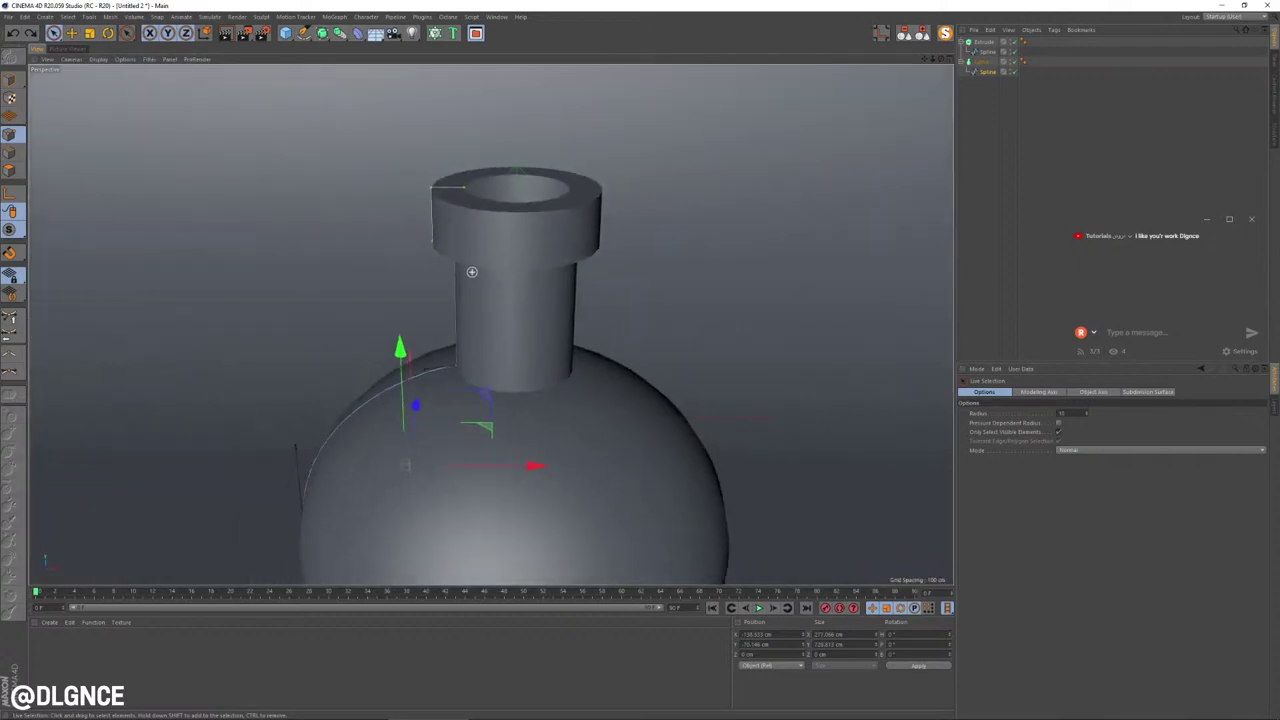
alt+middle_drag(654, 388, 656, 292)
alt+drag(491, 324, 714, 369)
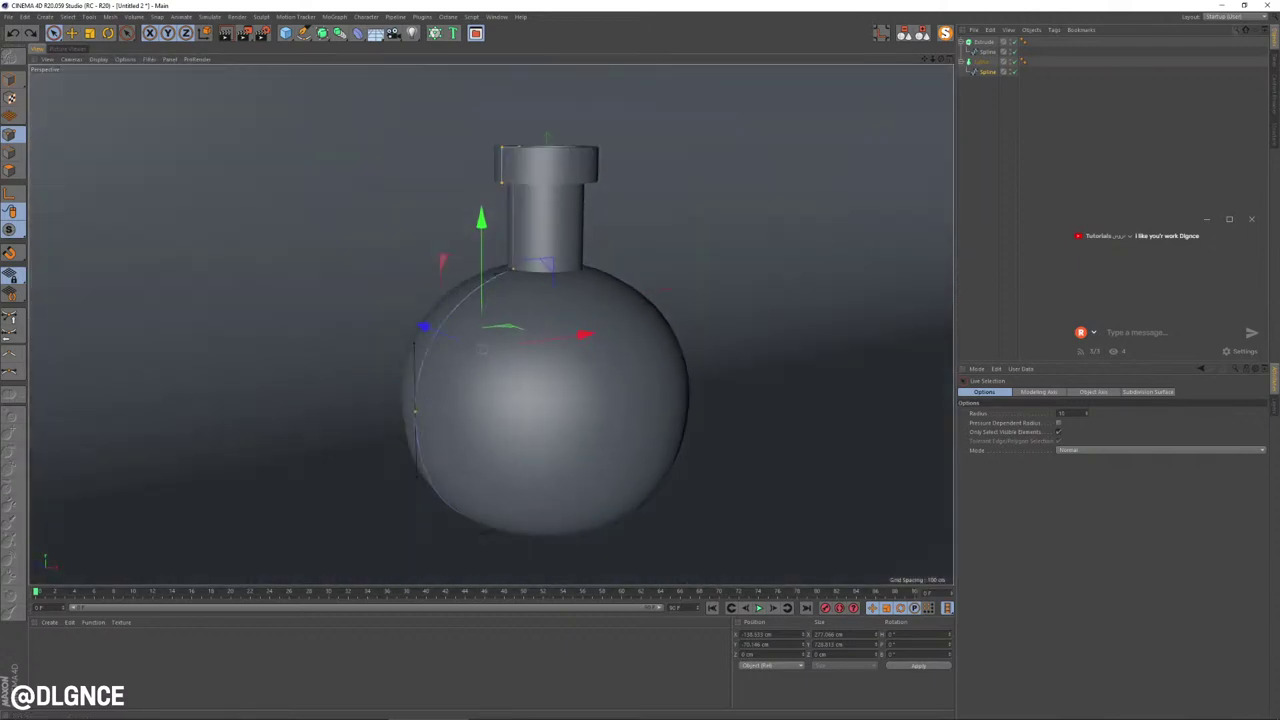
click(1225, 17)
click(1225, 87)
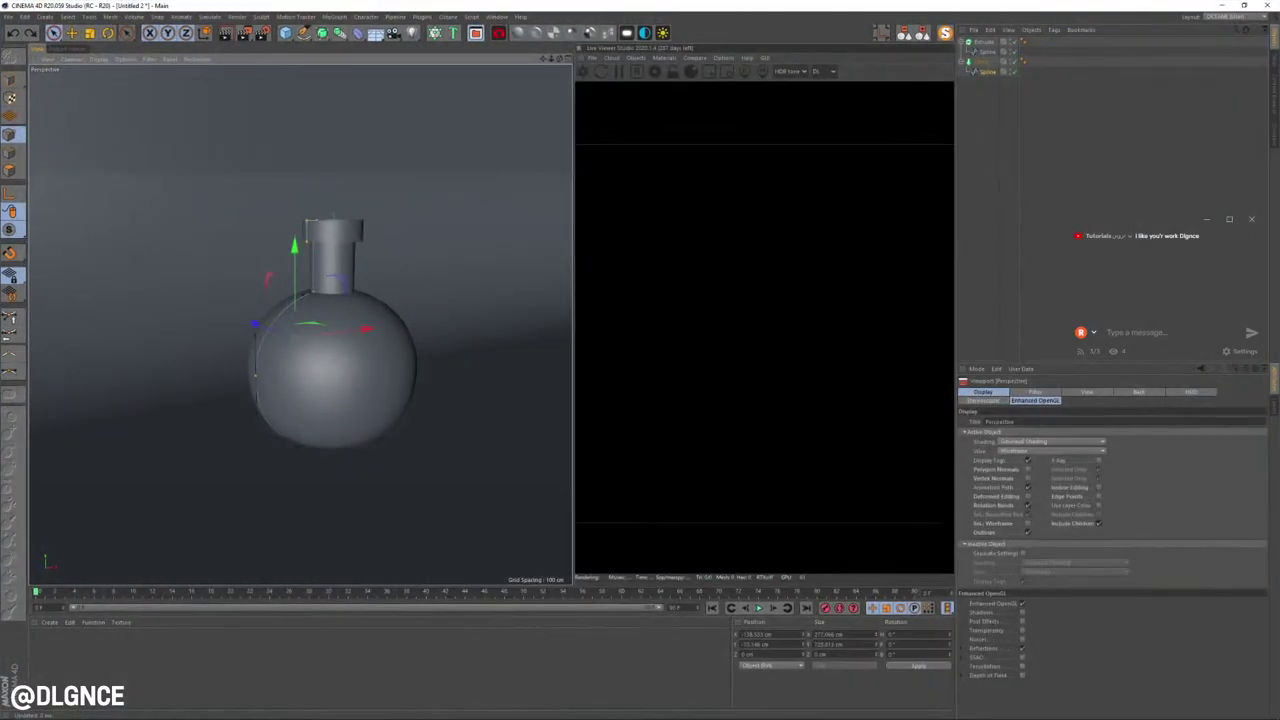
alt+middle_drag(384, 340, 384, 271)
alt+drag(303, 323, 289, 286)
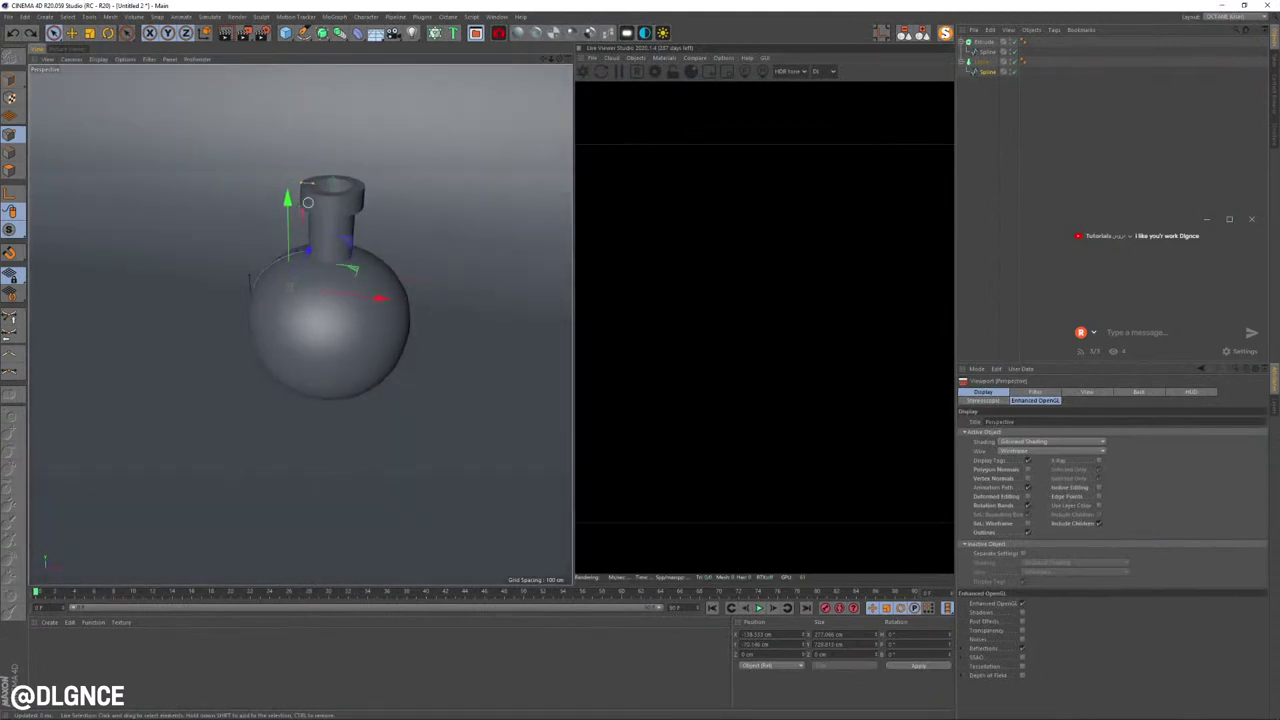
Step: Select the bottle spline's point at the widest part of the round body
key(e)
alt+drag(306, 184, 300, 323)
alt+middle_drag(300, 323, 346, 303)
mouse_move(346, 303)
alt+mouse_down()
mouse_move(311, 294)
mouse_move(340, 292)
alt+mouse_up()
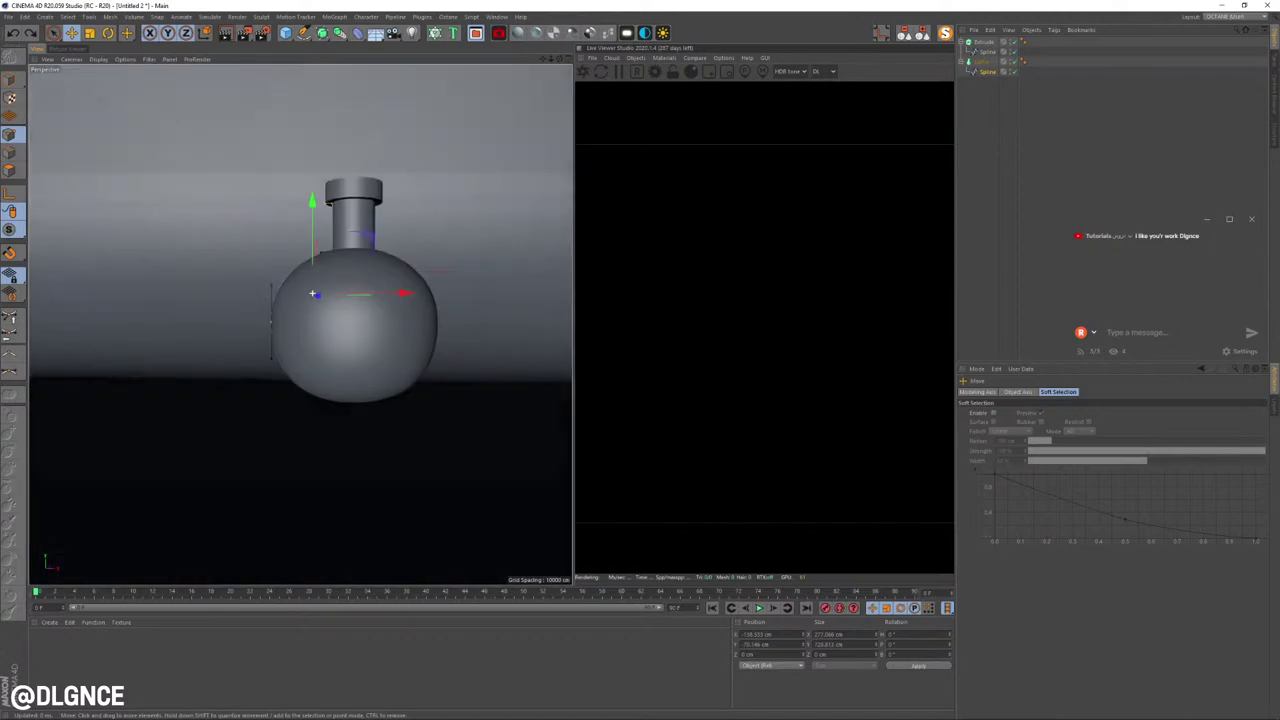
click(271, 322)
key(t)
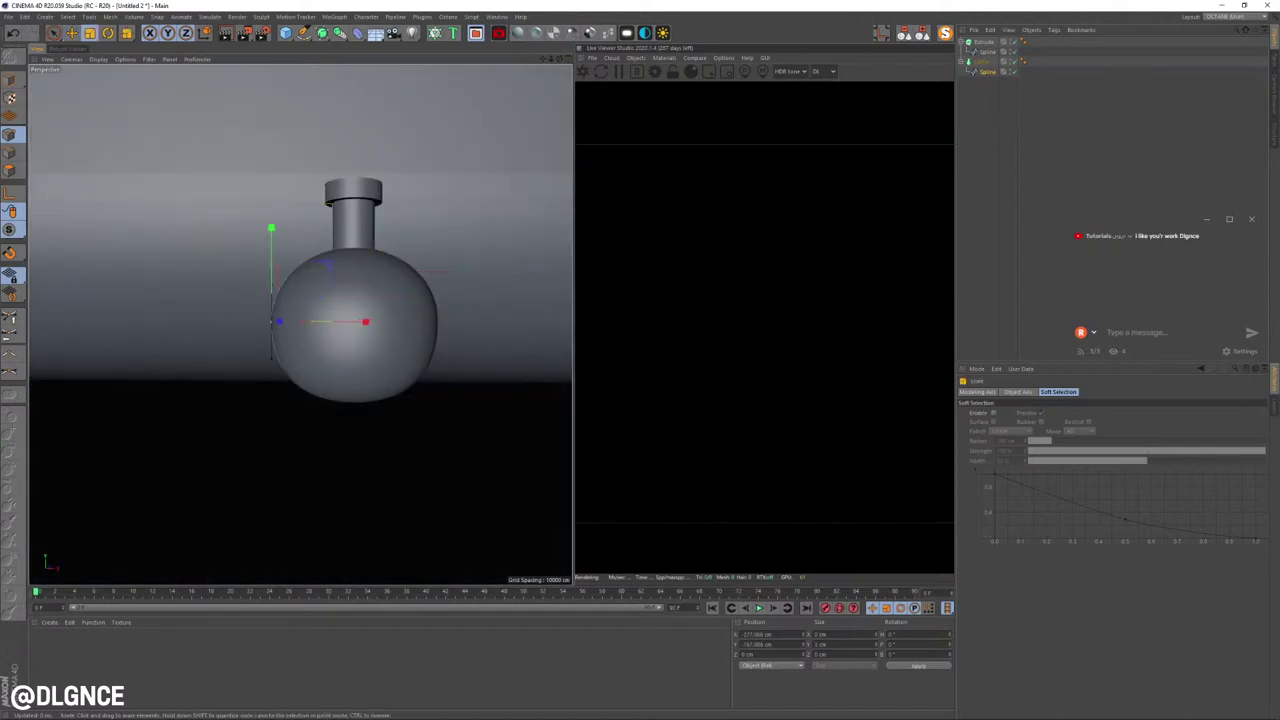
key(e)
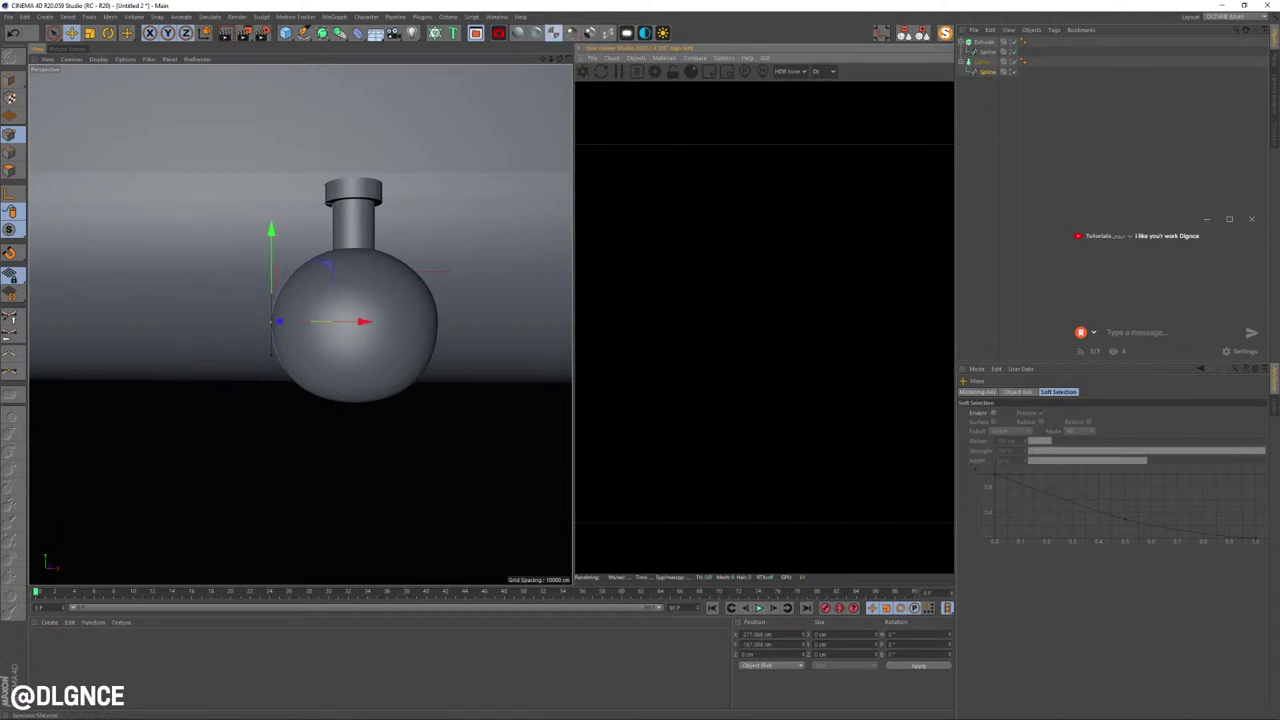
Step: Create an Octane specular material, assign it to the bottle, and open it in the Material Editor
click(553, 33)
drag(40, 640, 414, 347)
double_click(40, 640)
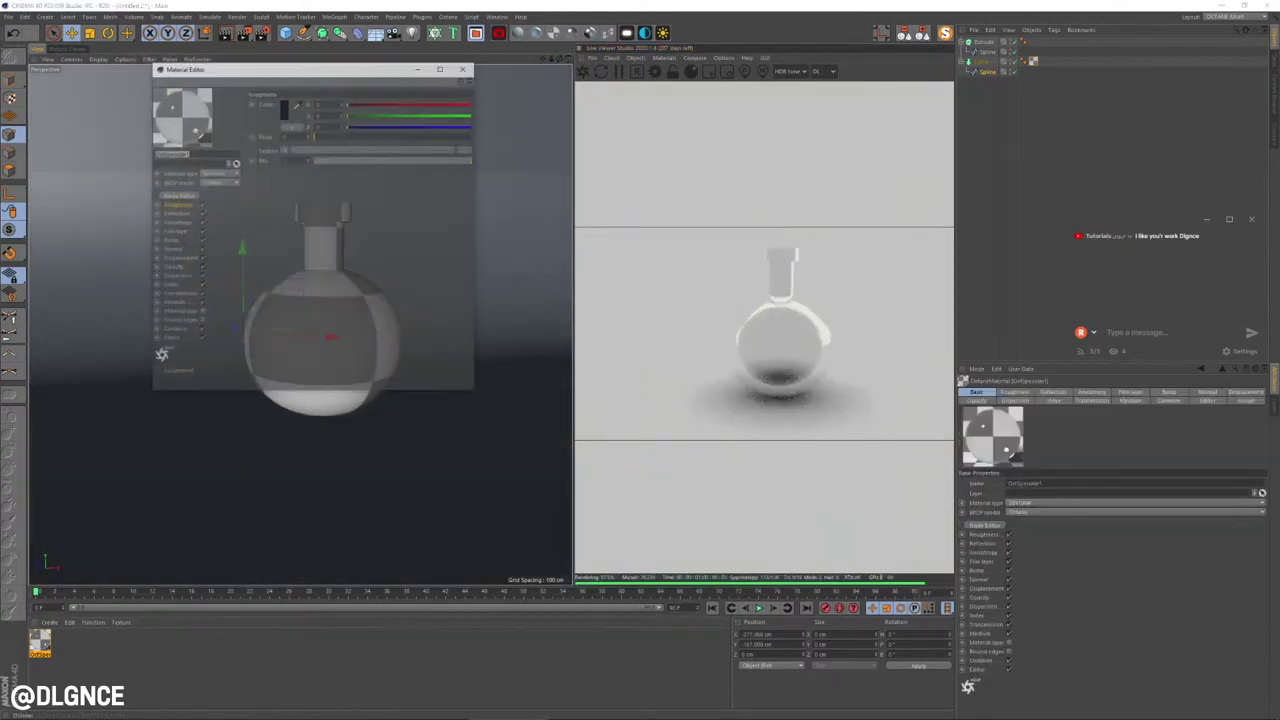
drag(312, 72, 522, 155)
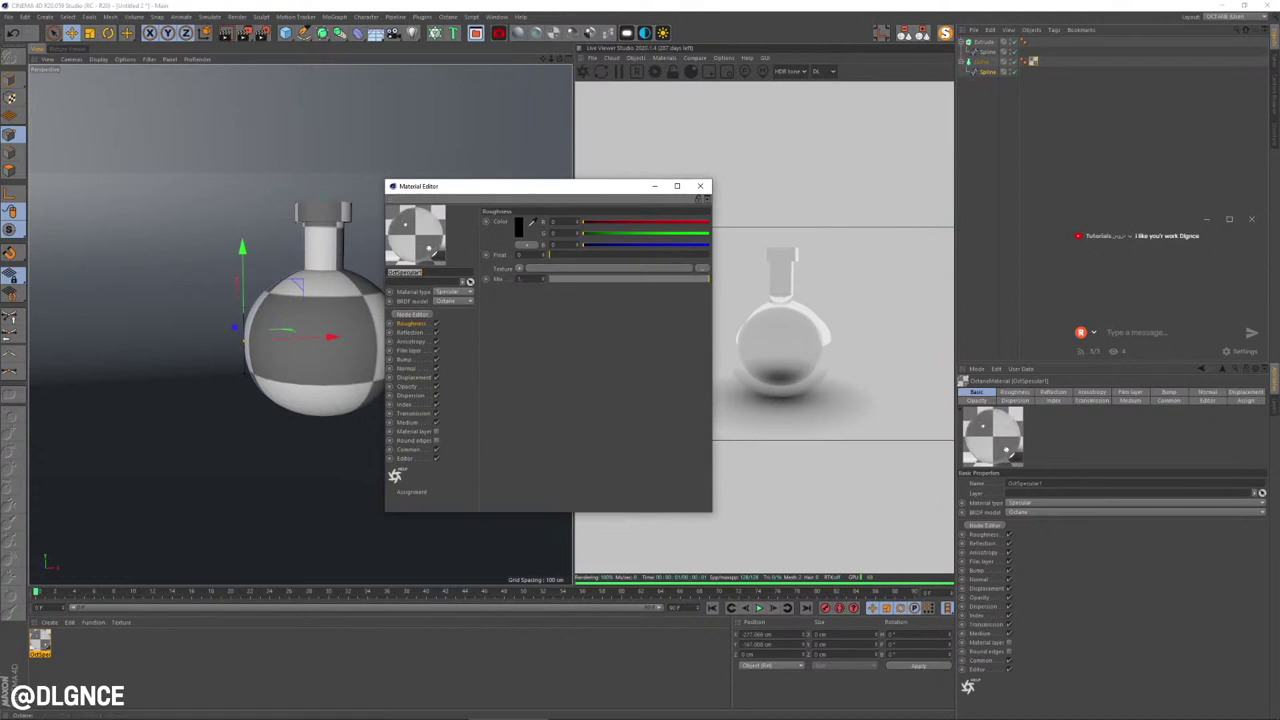
Step: Change the bottle material's type to Universal
click(454, 292)
click(447, 352)
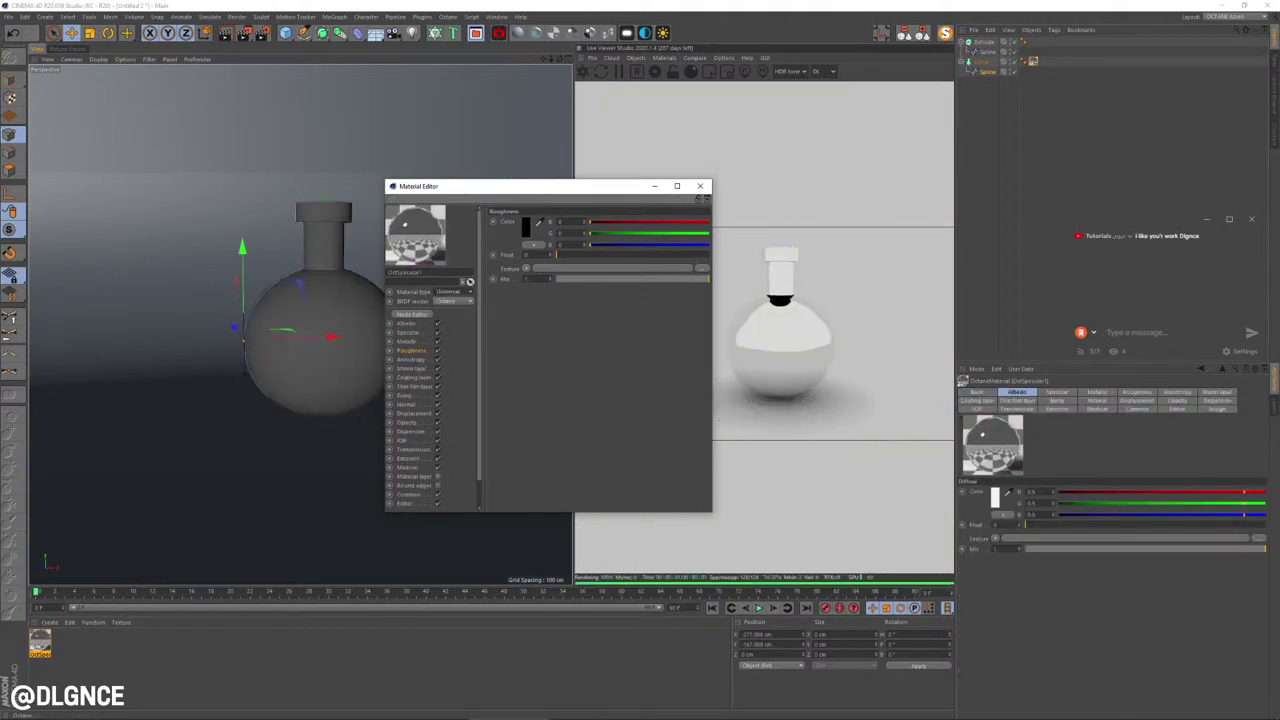
drag(540, 186, 509, 188)
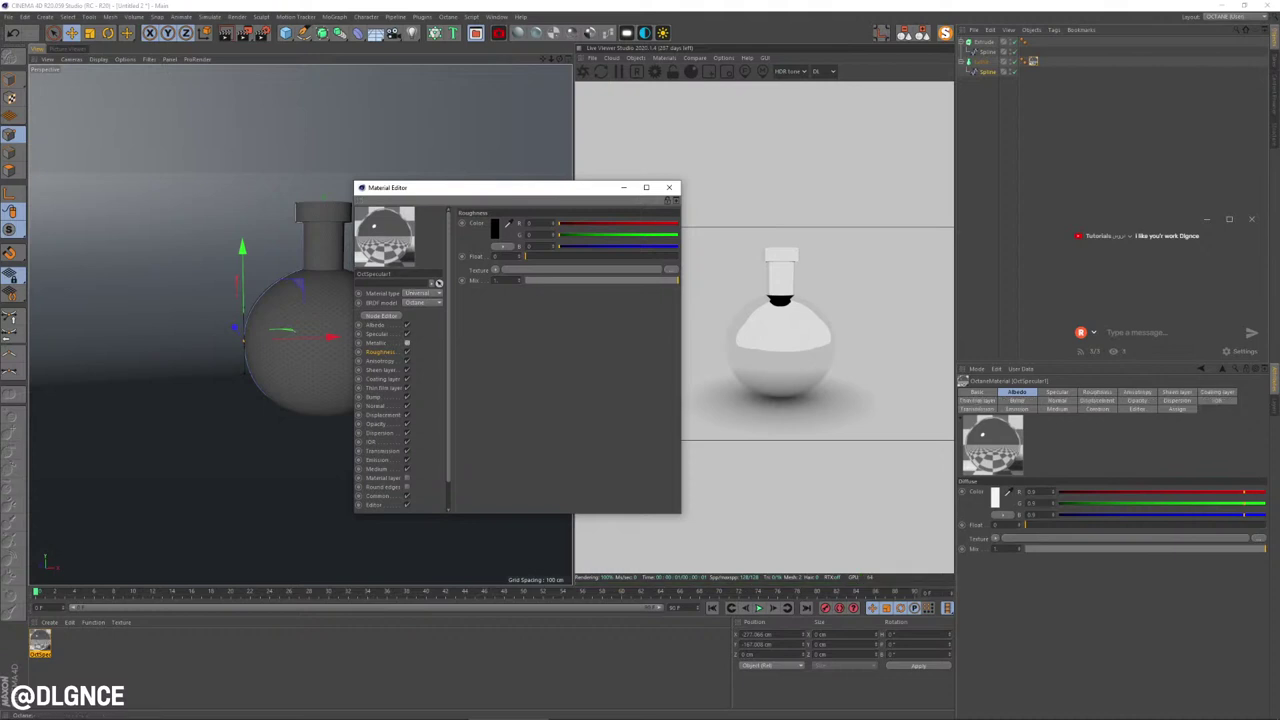
Step: Lower the bottle material's Opacity float to about 0.44
click(371, 441)
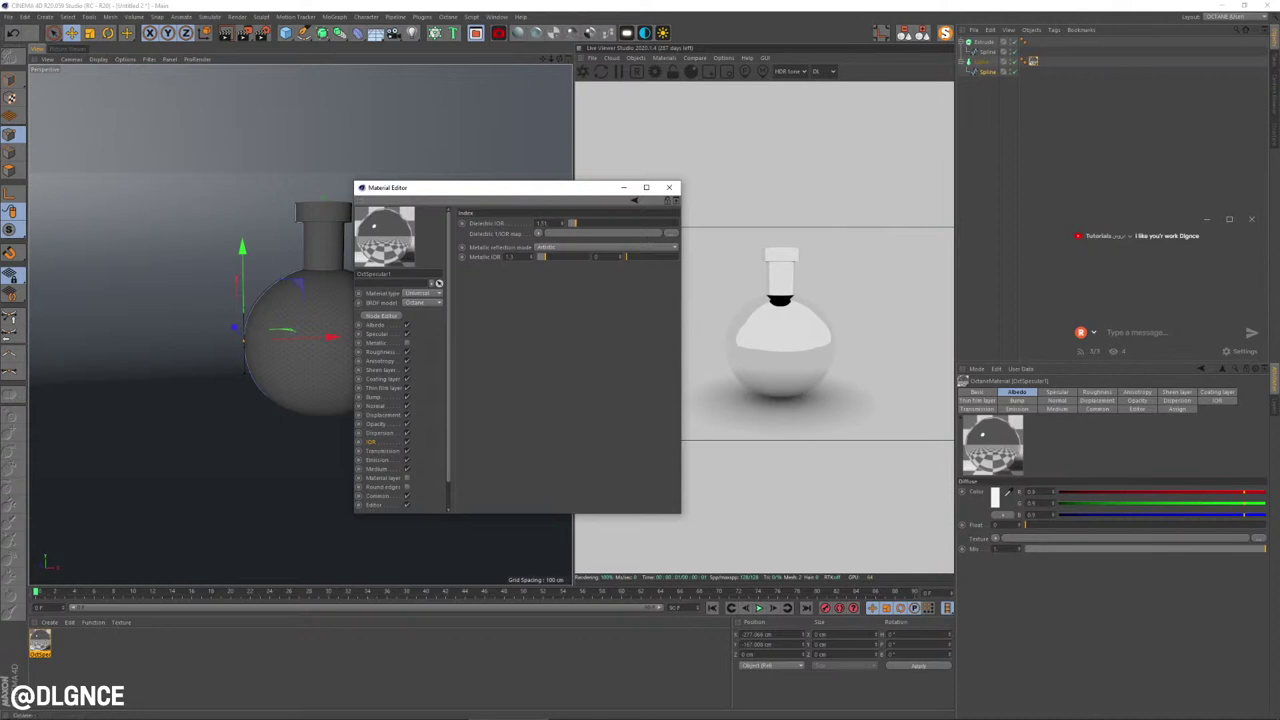
click(376, 424)
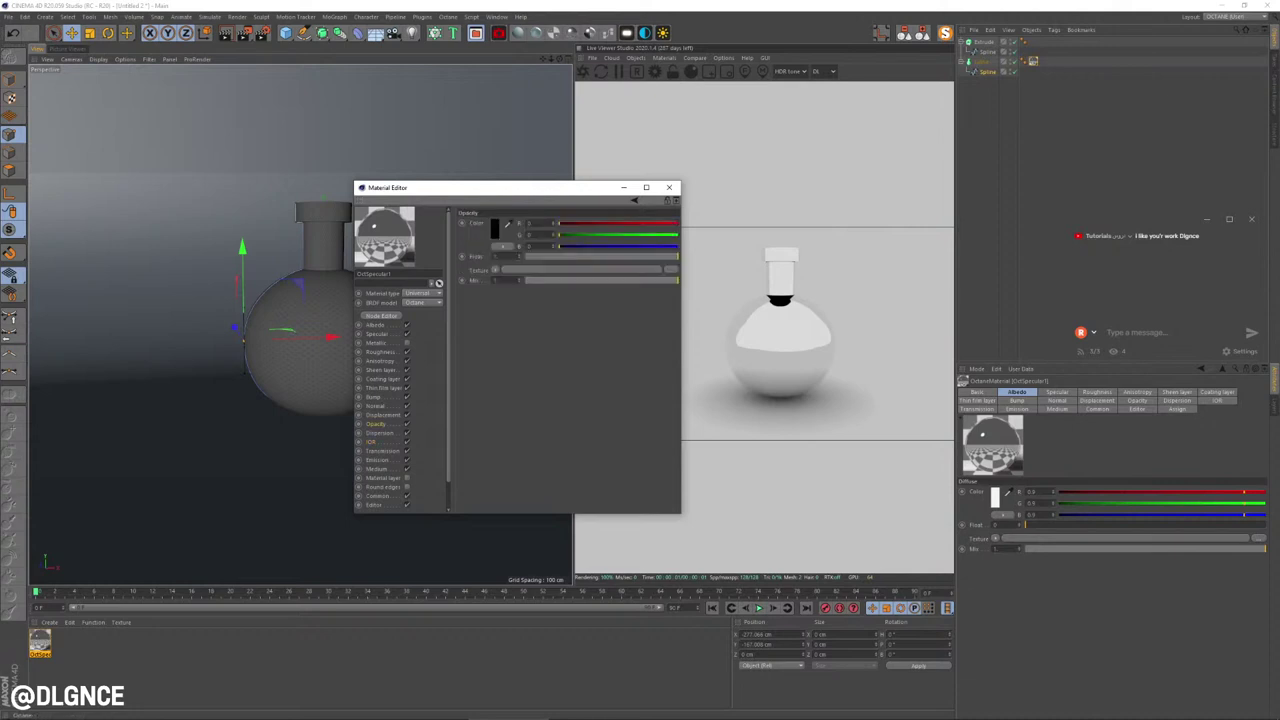
click(607, 256)
mouse_move(607, 256)
mouse_down()
mouse_move(541, 256)
mouse_move(592, 256)
mouse_up()
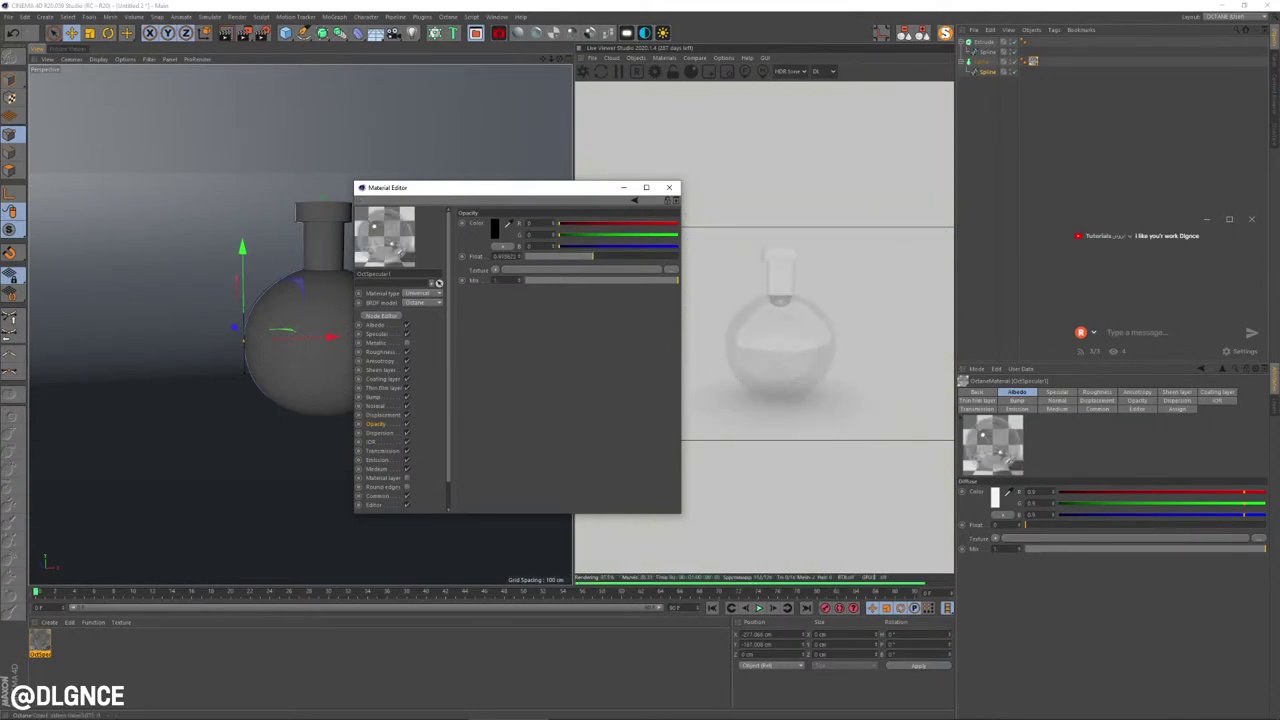
Step: Give the bottle material a thin film layer with a float of about 0.73 and a film IOR of 1.51
click(383, 388)
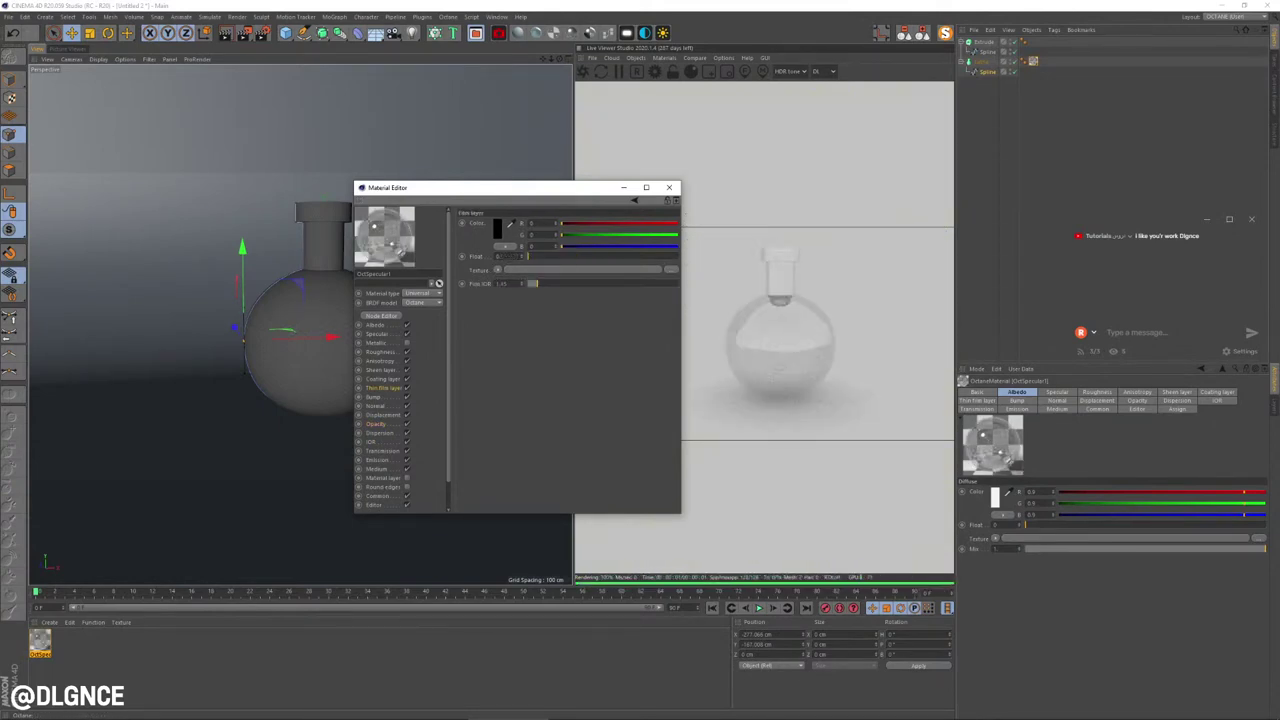
mouse_move(529, 256)
mouse_down()
mouse_move(592, 256)
mouse_move(532, 256)
mouse_up()
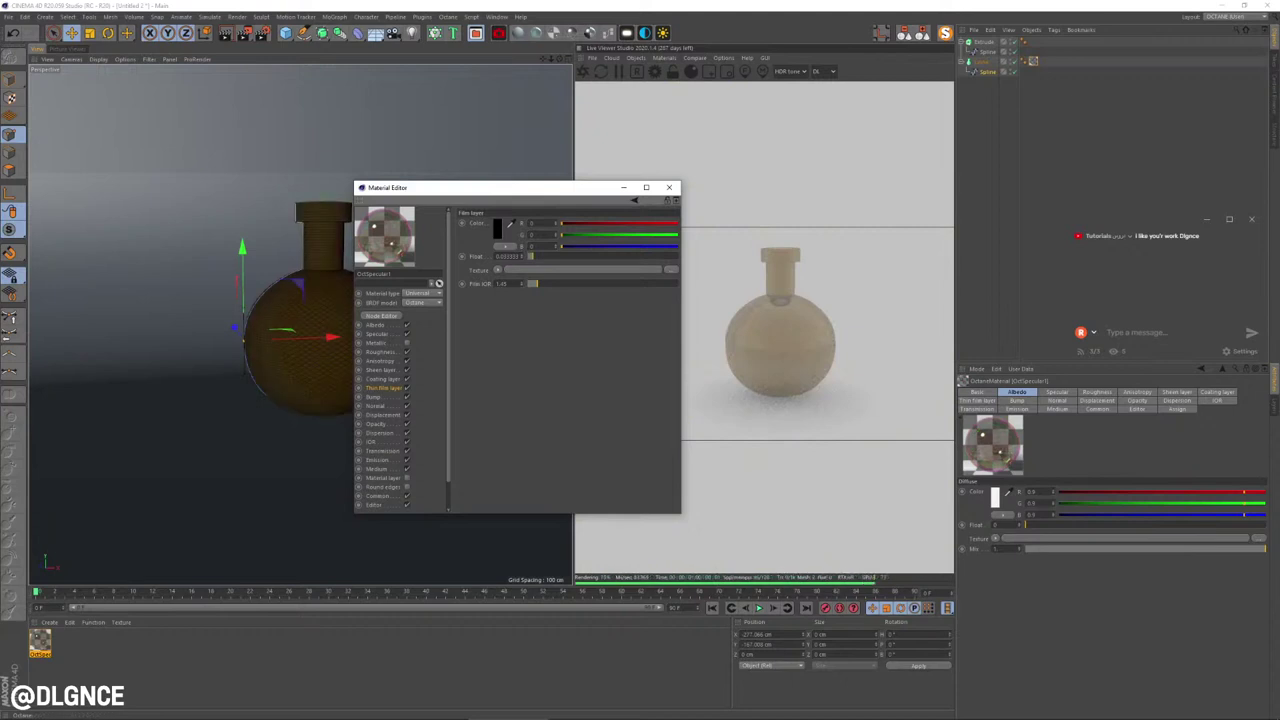
double_click(502, 284)
drag(532, 256, 637, 256)
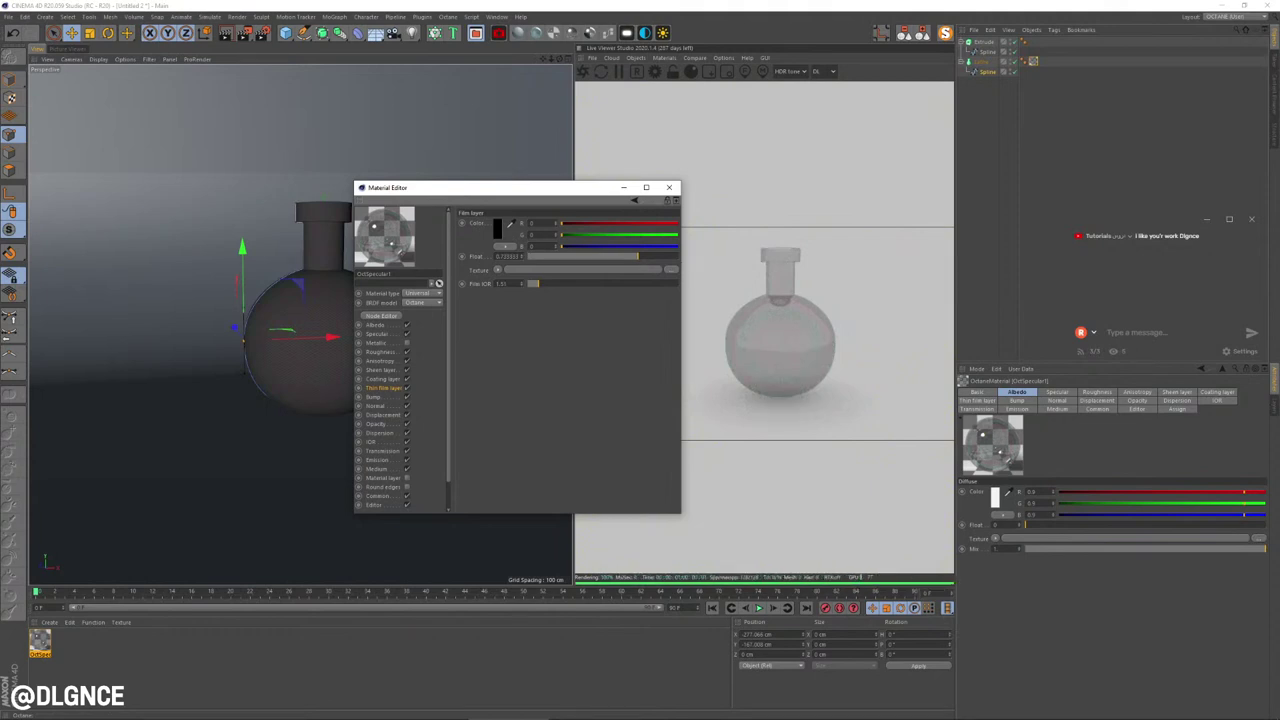
Step: Raise the bottle material's Roughness float to about 0.06 and close the Material Editor
click(380, 352)
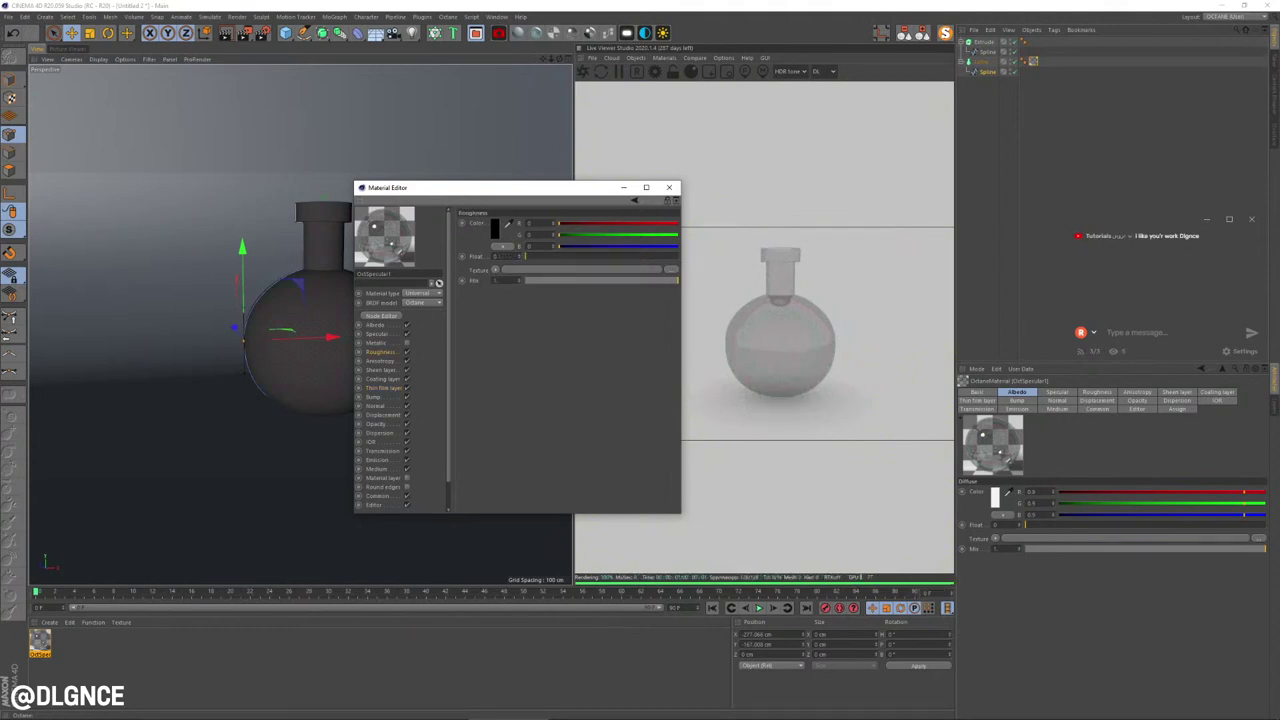
drag(526, 256, 536, 256)
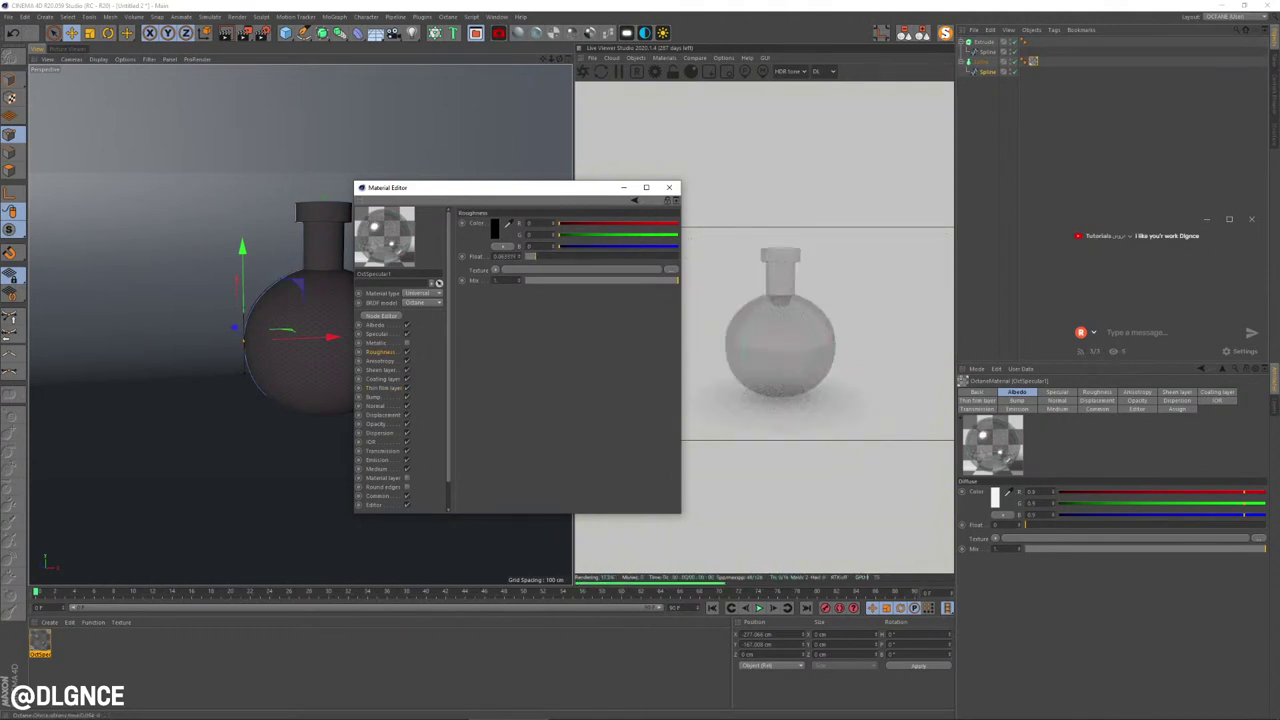
click(669, 187)
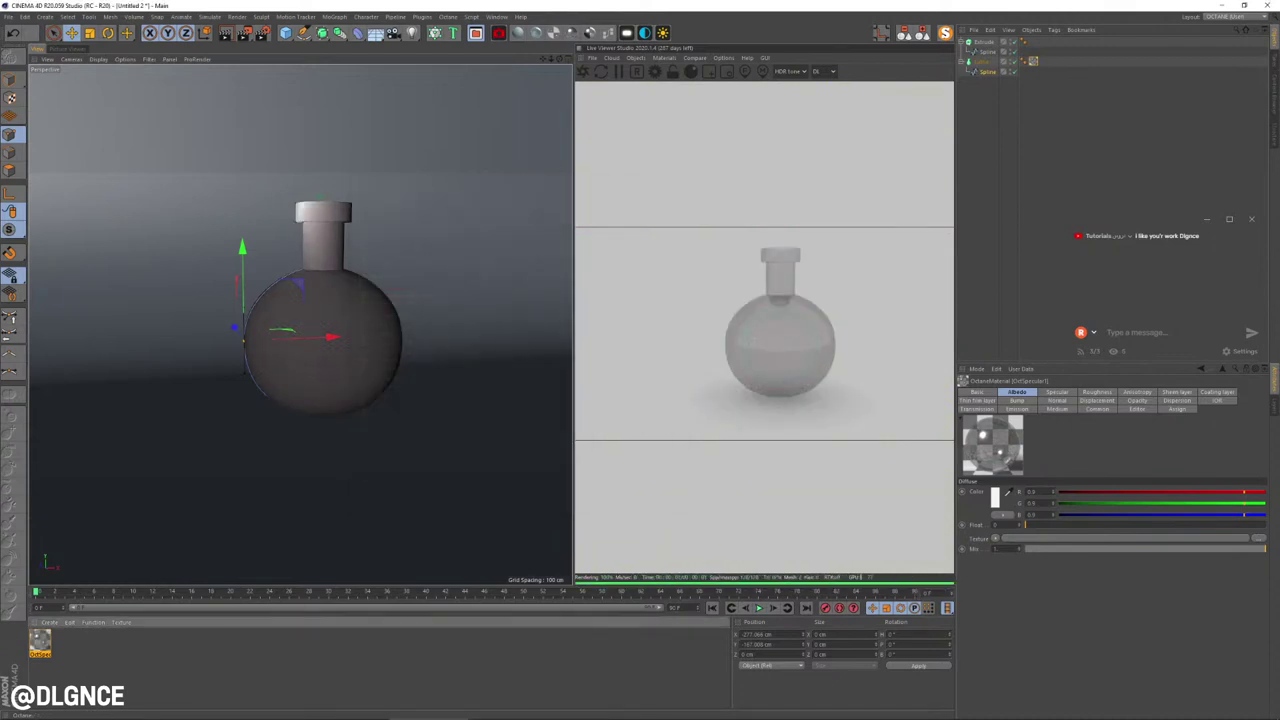
Step: Duplicate the bottle's Lathe object and remove the material tag from the copy
alt+drag(320, 330, 380, 374)
click(984, 42)
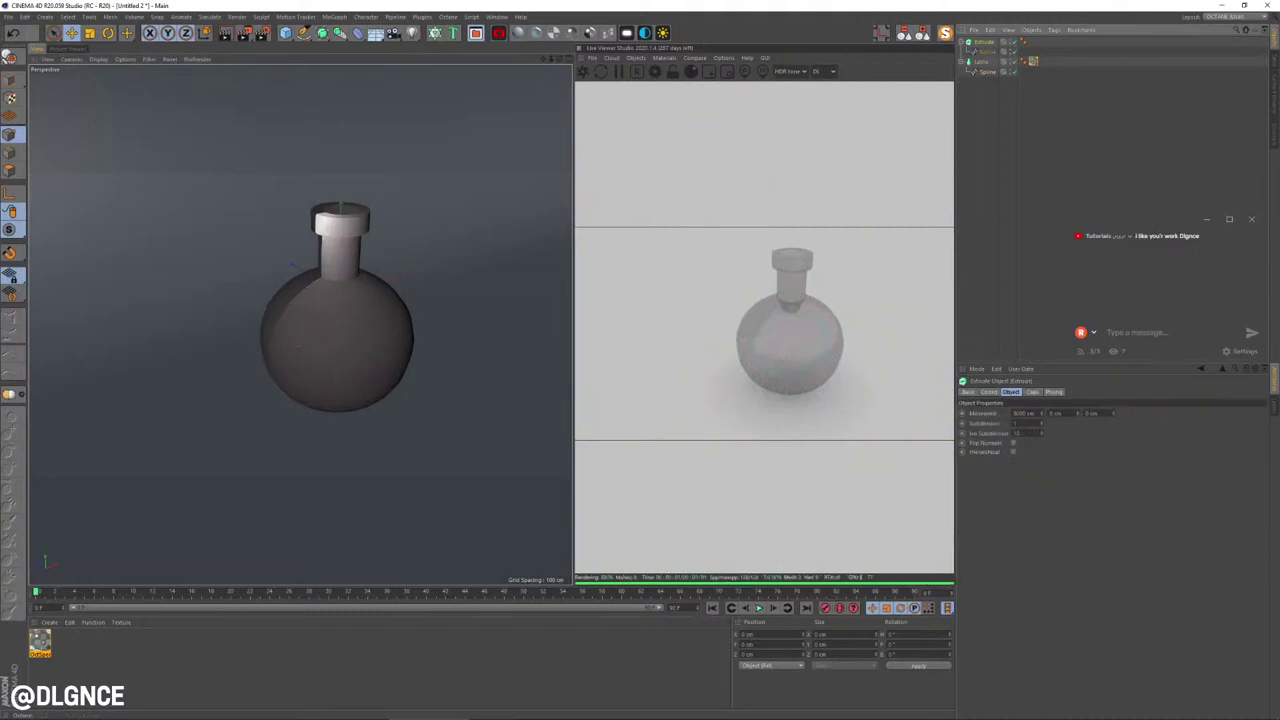
click(921, 33)
click(981, 52)
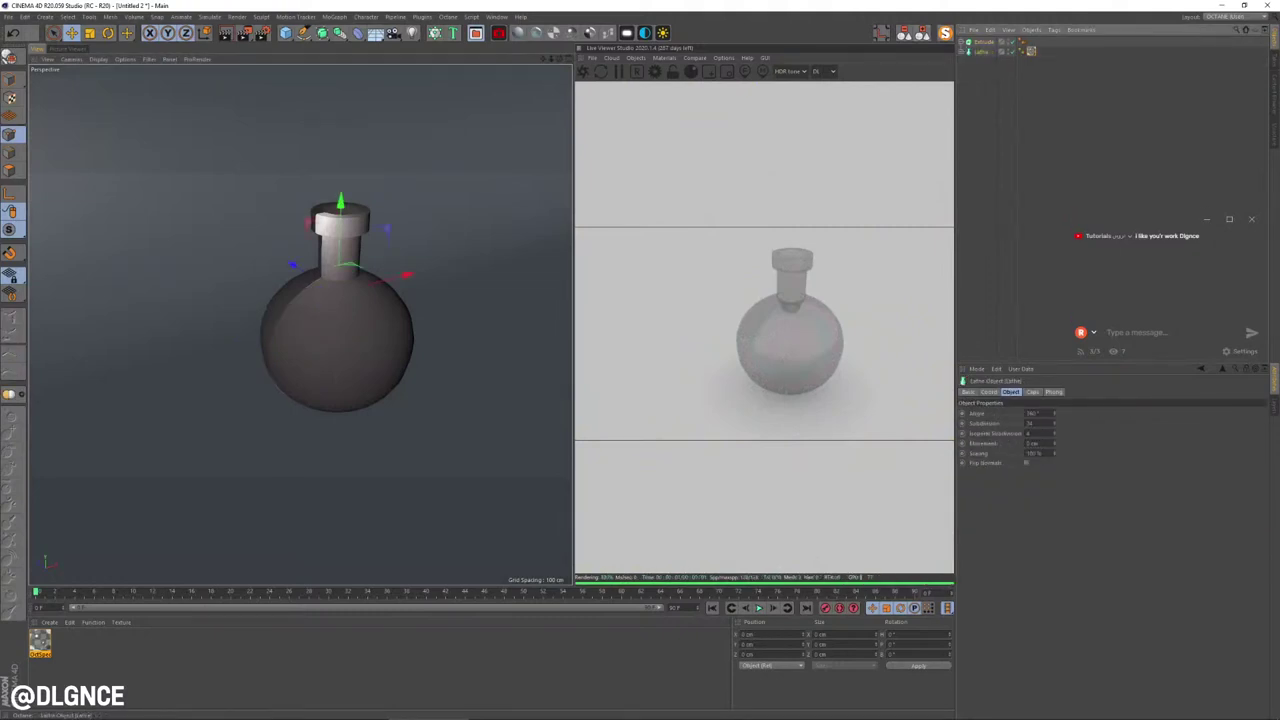
ctrl+drag(981, 52, 982, 64)
click(1040, 110)
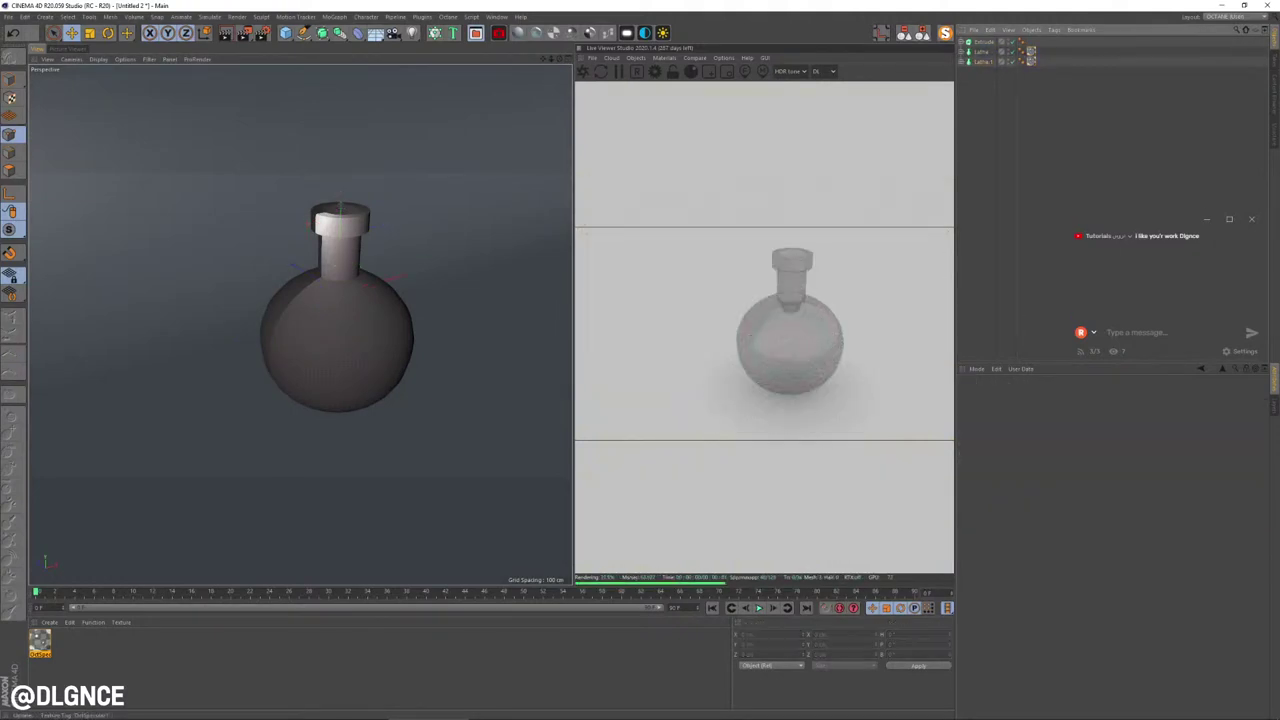
click(1031, 61)
key(Delete)
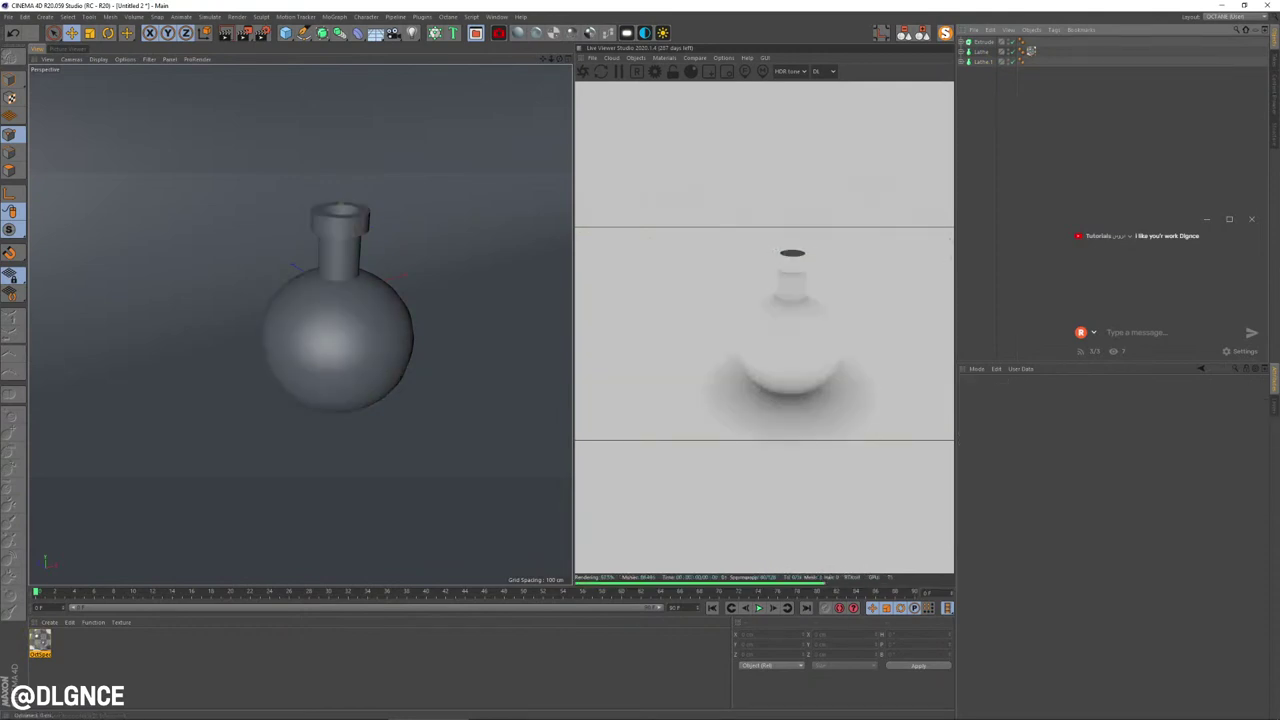
Step: Select the spline inside the duplicated lathe, with the Front view enlarged for editing
click(984, 62)
middle_click(400, 337)
scroll(415, 399, down, 4)
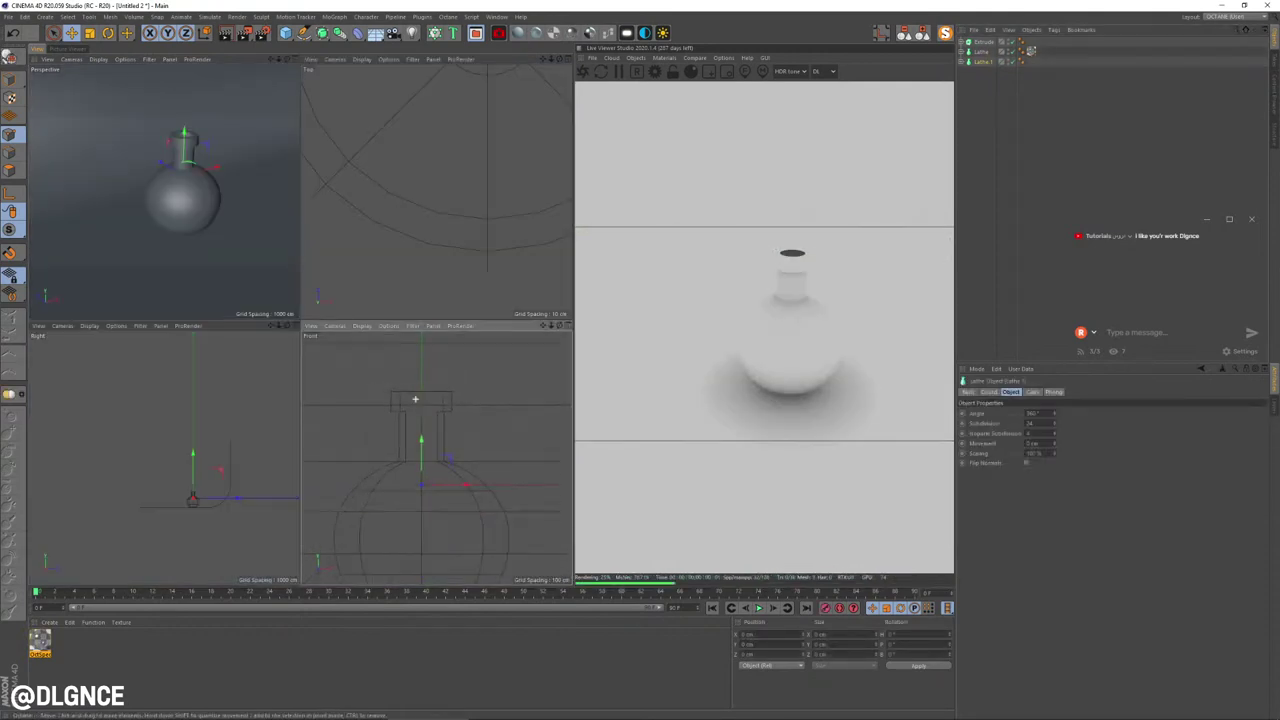
middle_click(415, 399)
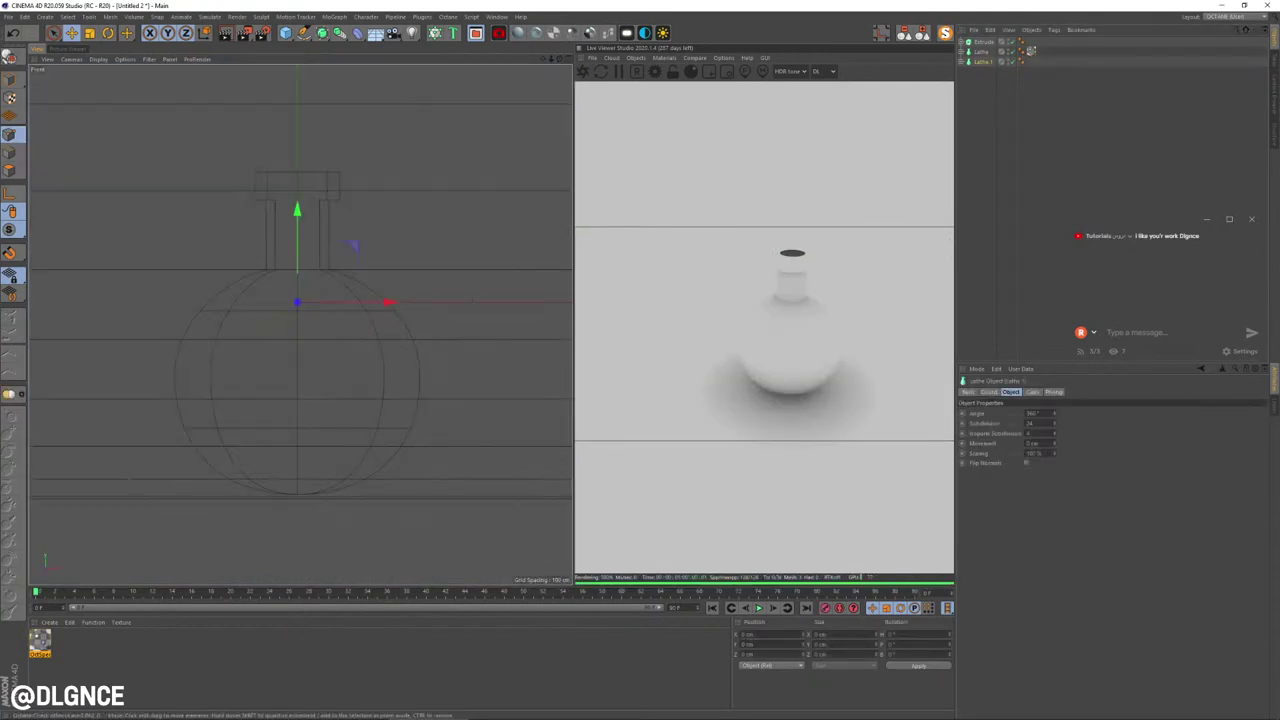
click(962, 62)
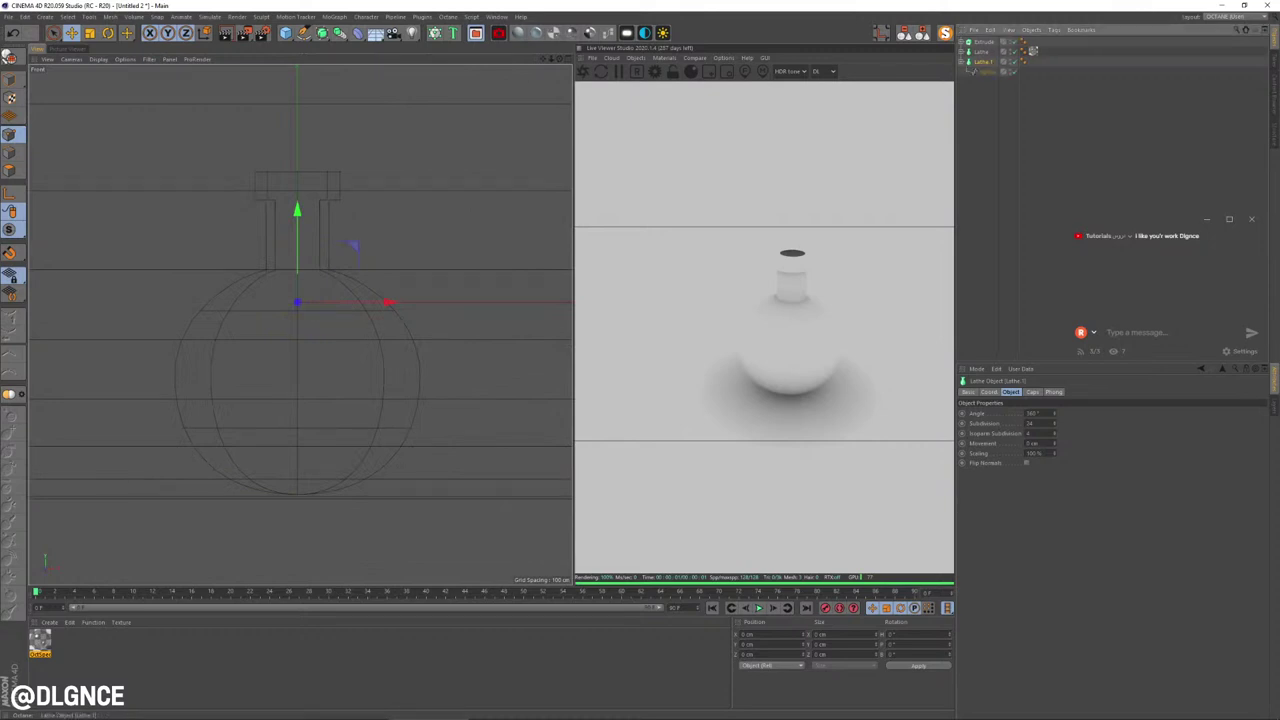
click(987, 72)
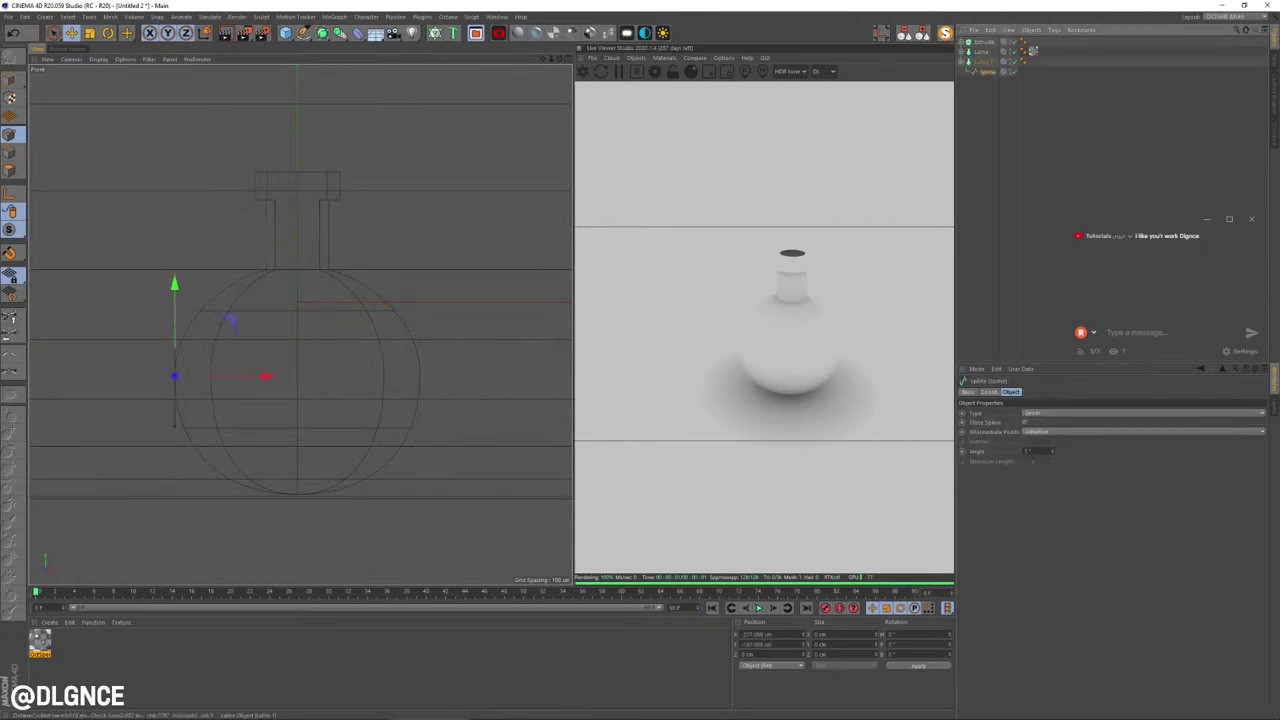
Step: Rename the original lathe as "Bottle - Lathe"
double_click(982, 52)
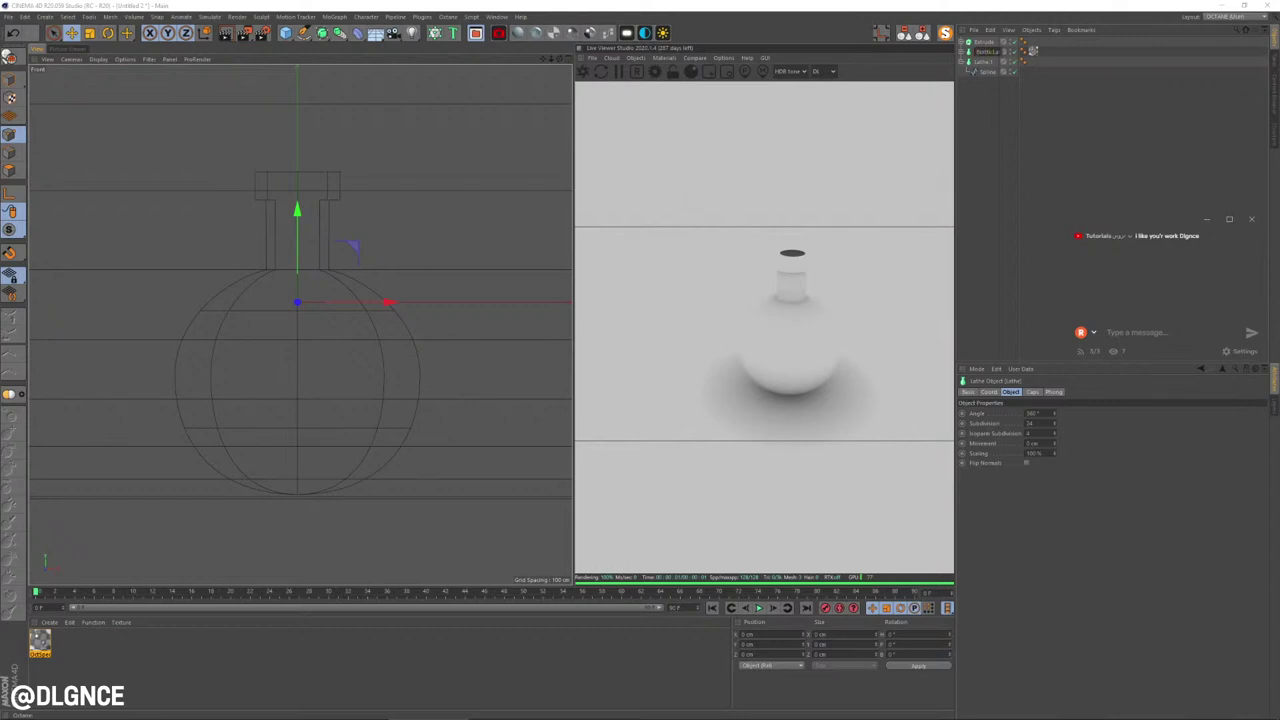
text(Bottle - Lathe)
key(Return)
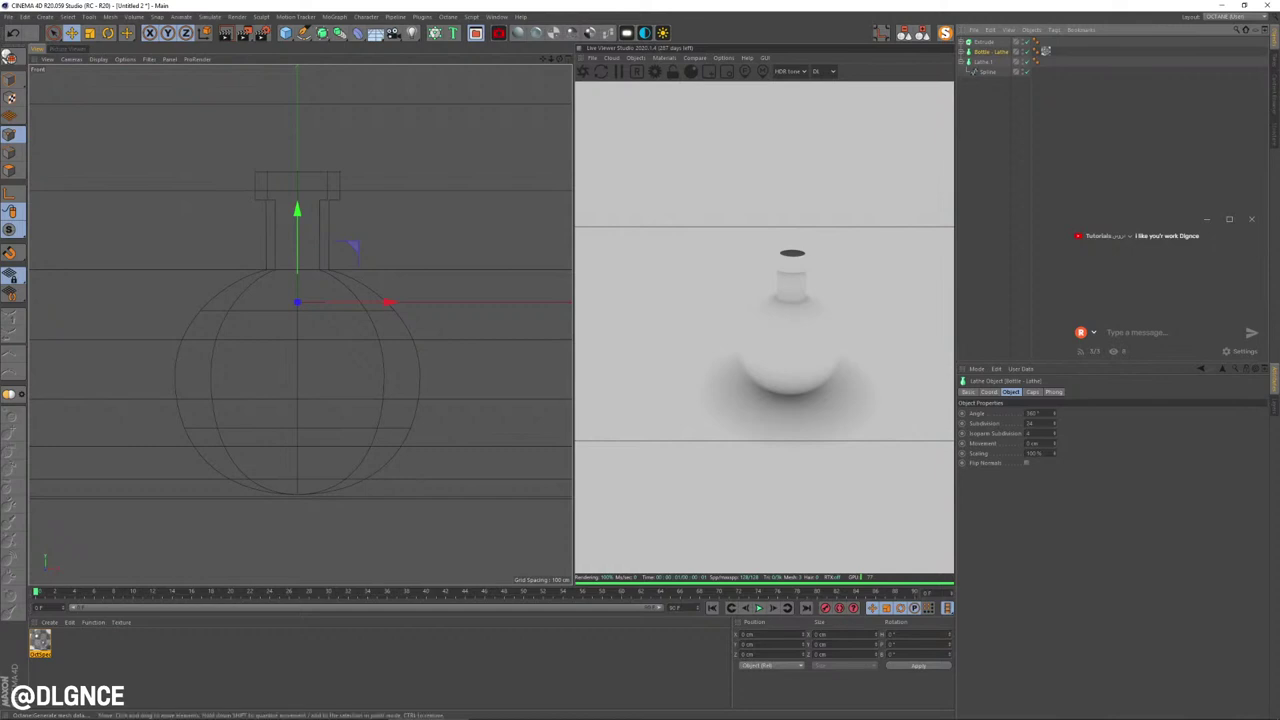
Step: Delete the rim and neck points from the duplicated lathe's spline and select all its remaining points
alt+middle_drag(300, 323, 346, 314)
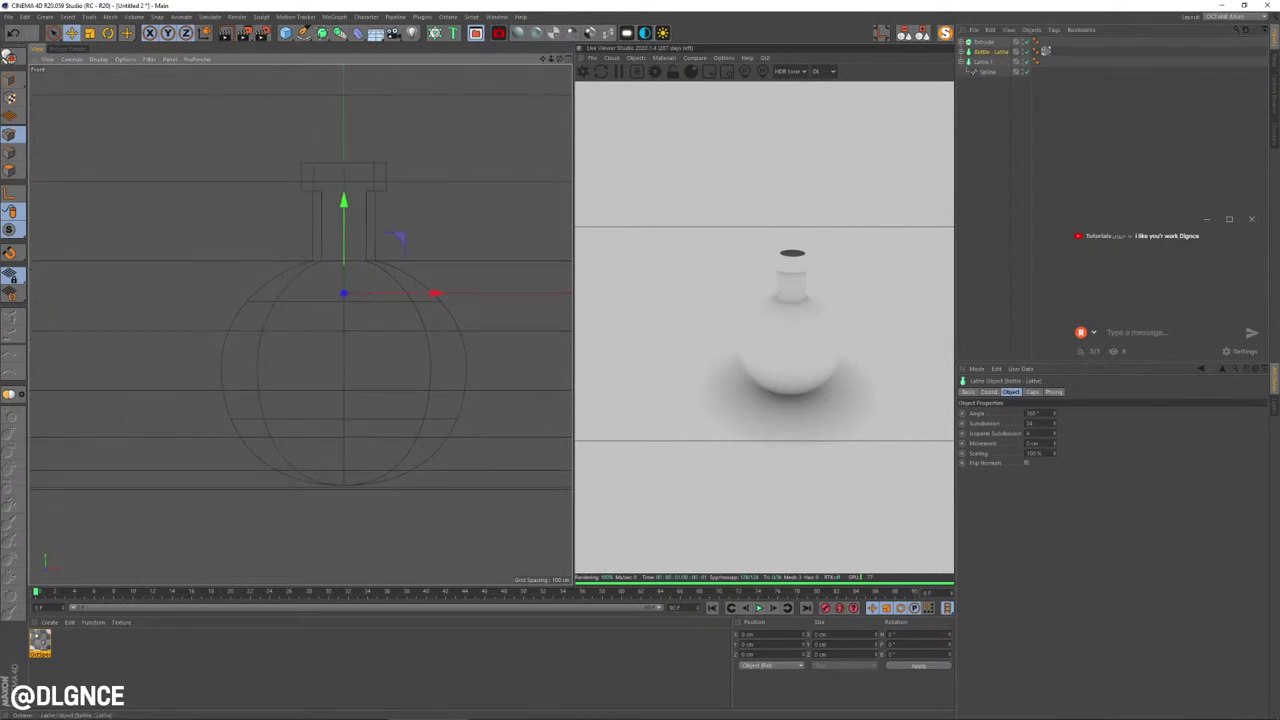
click(988, 72)
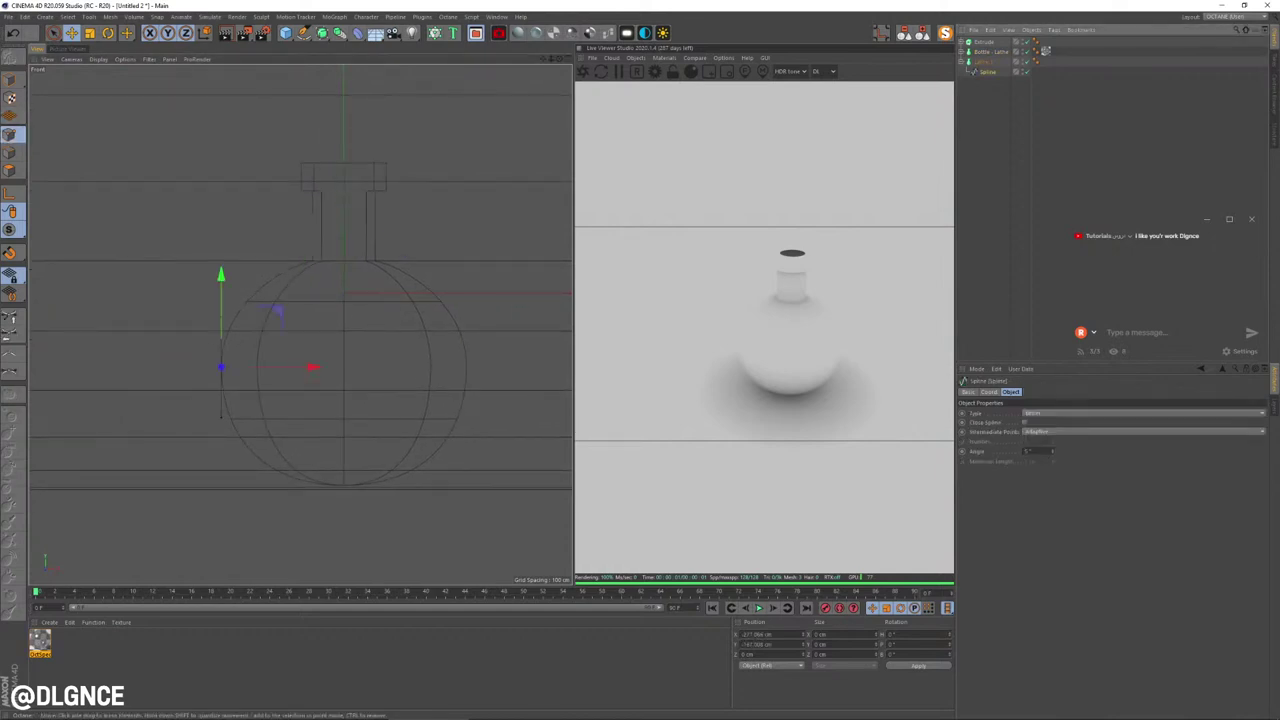
drag(230, 139, 350, 225)
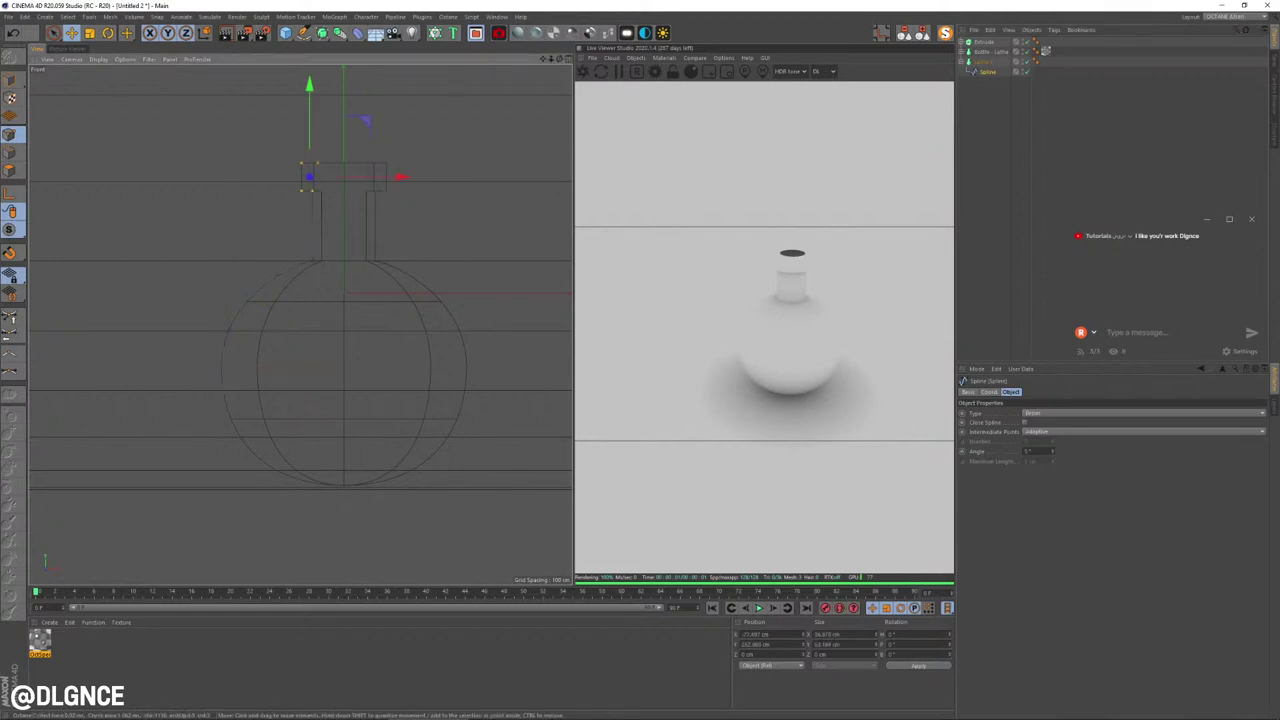
key(Delete)
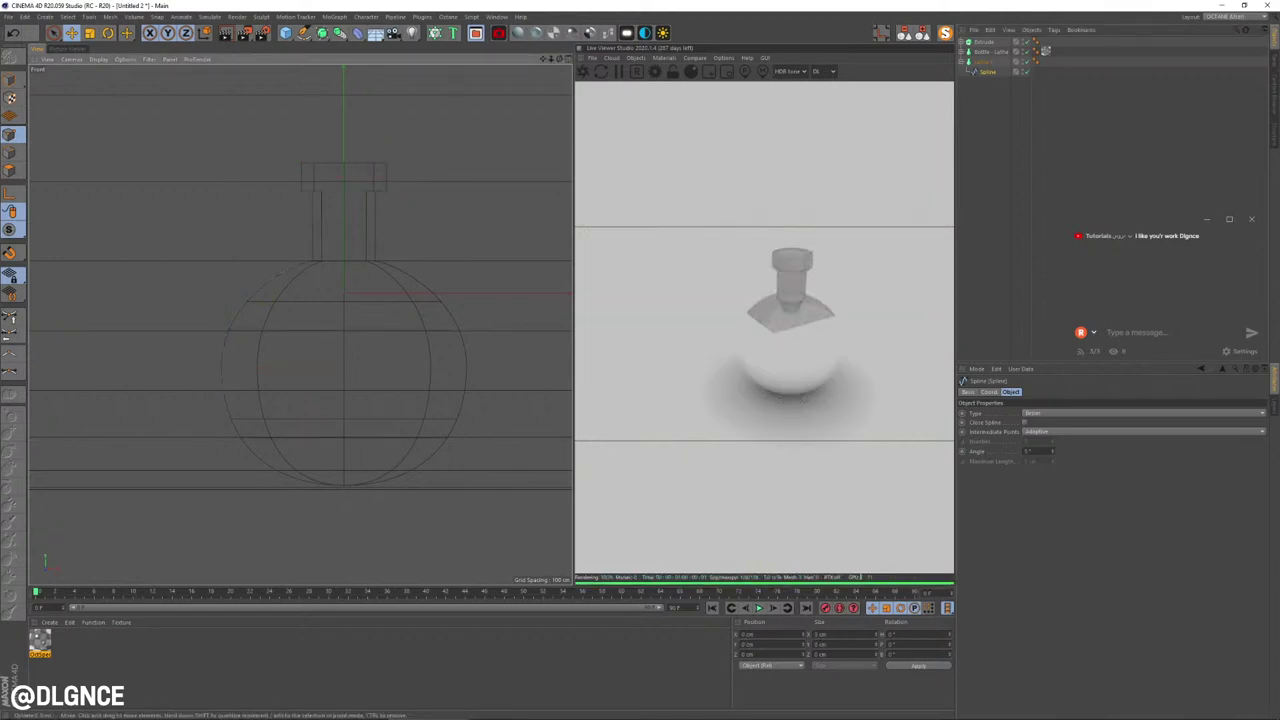
key(ctrl+a)
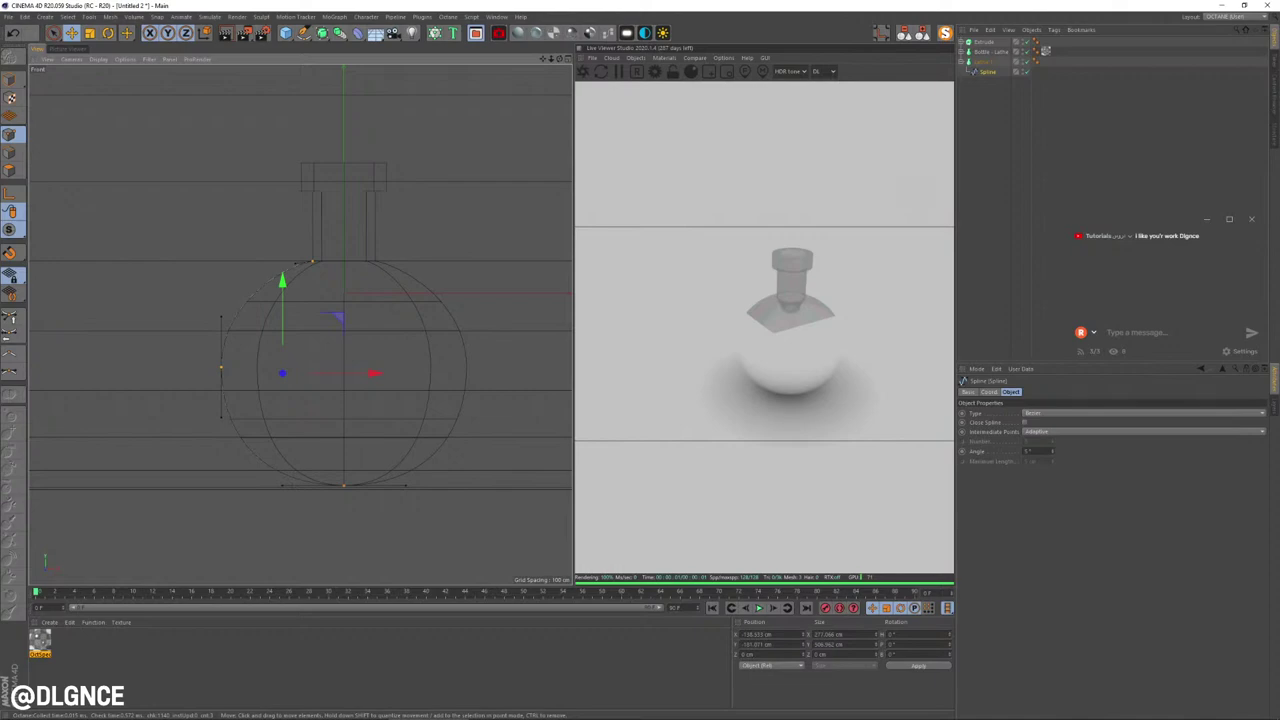
Step: Try to scale down the selected points of the inner lathe's spline
key(t)
drag(450, 400, 439, 400)
key(ctrl+z)
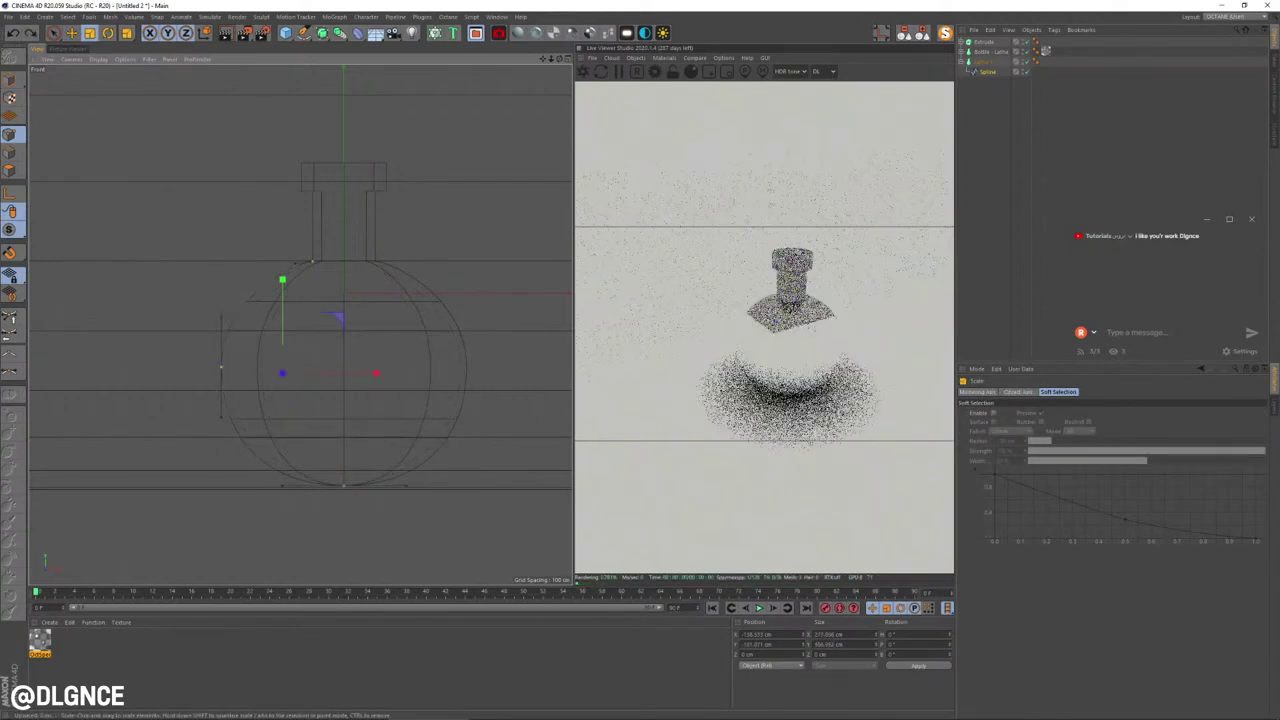
Step: Inset the inner spline's bottom, side and top points by about 20 cm each so its profile sits inside the bottle
key(e)
click(344, 485)
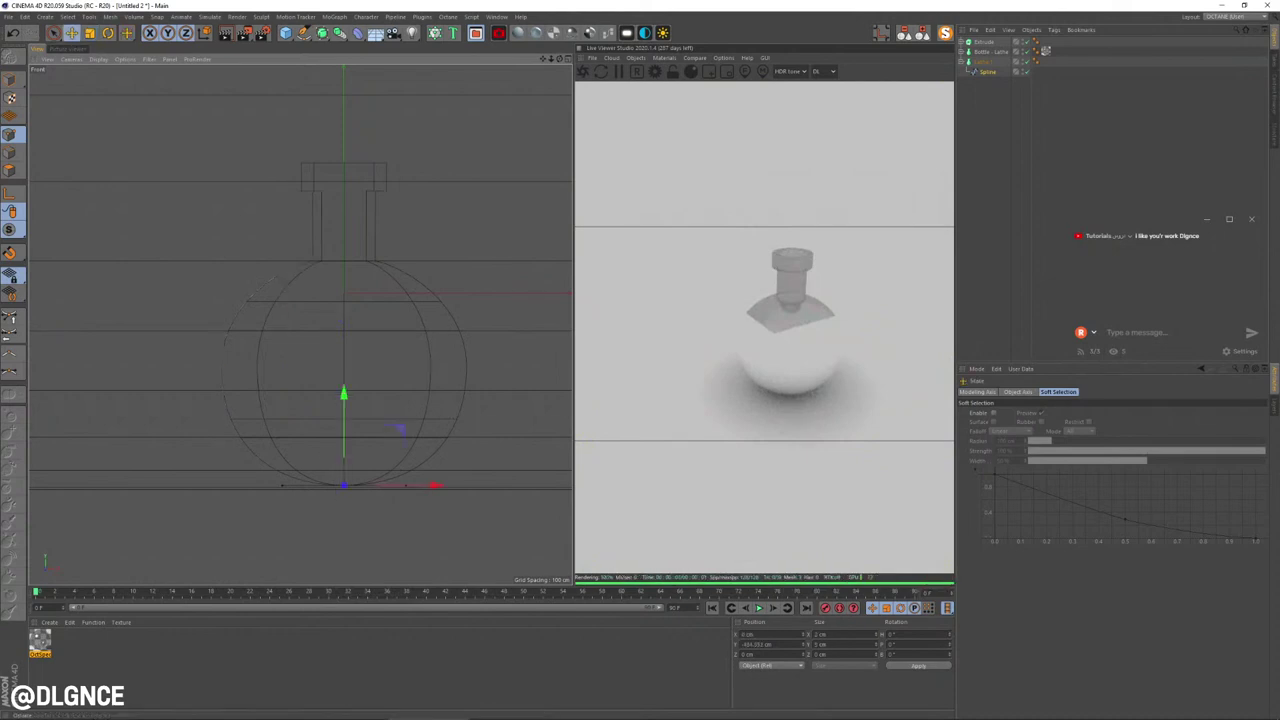
drag(343, 395, 343, 386)
key(ctrl+z)
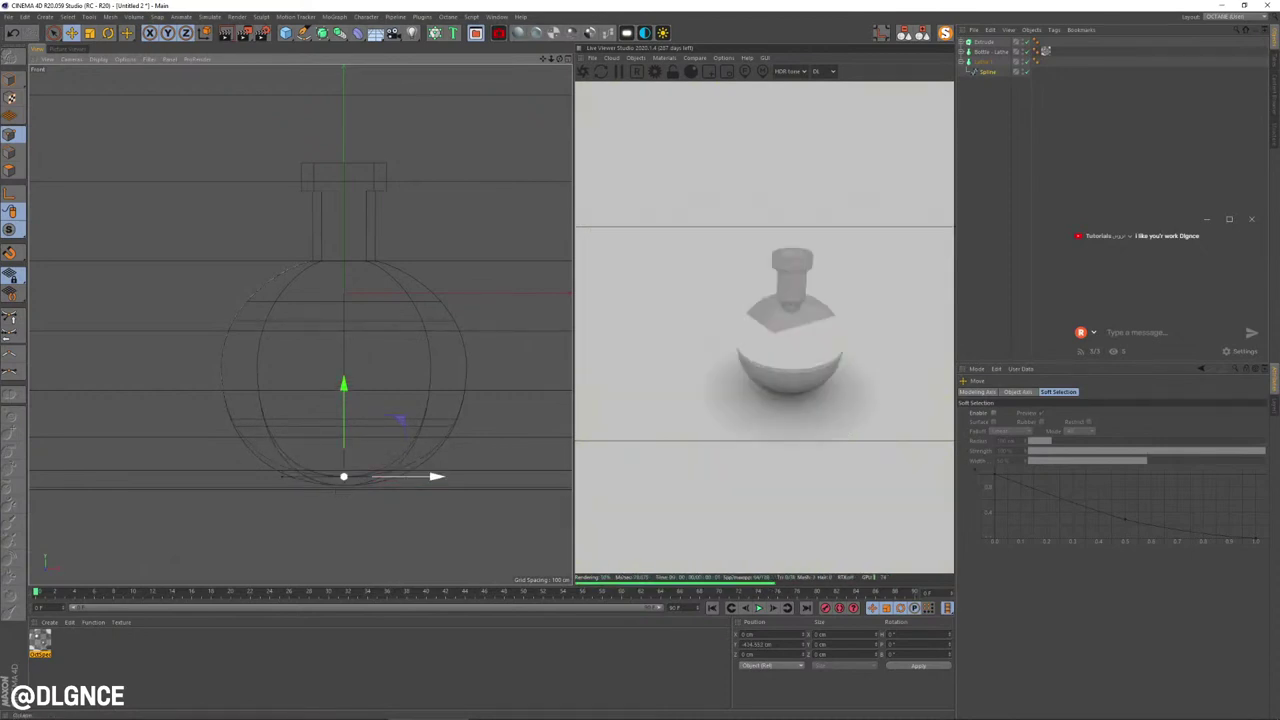
drag(228, 334, 272, 384)
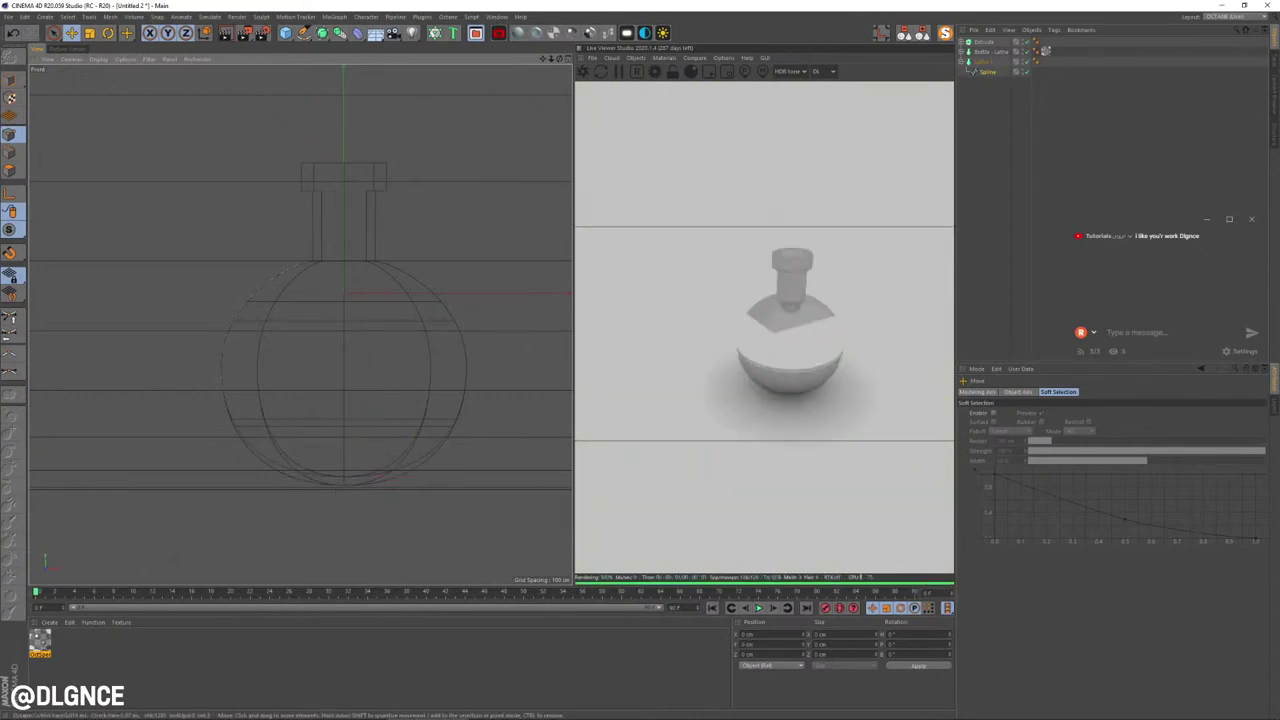
drag(197, 345, 316, 367)
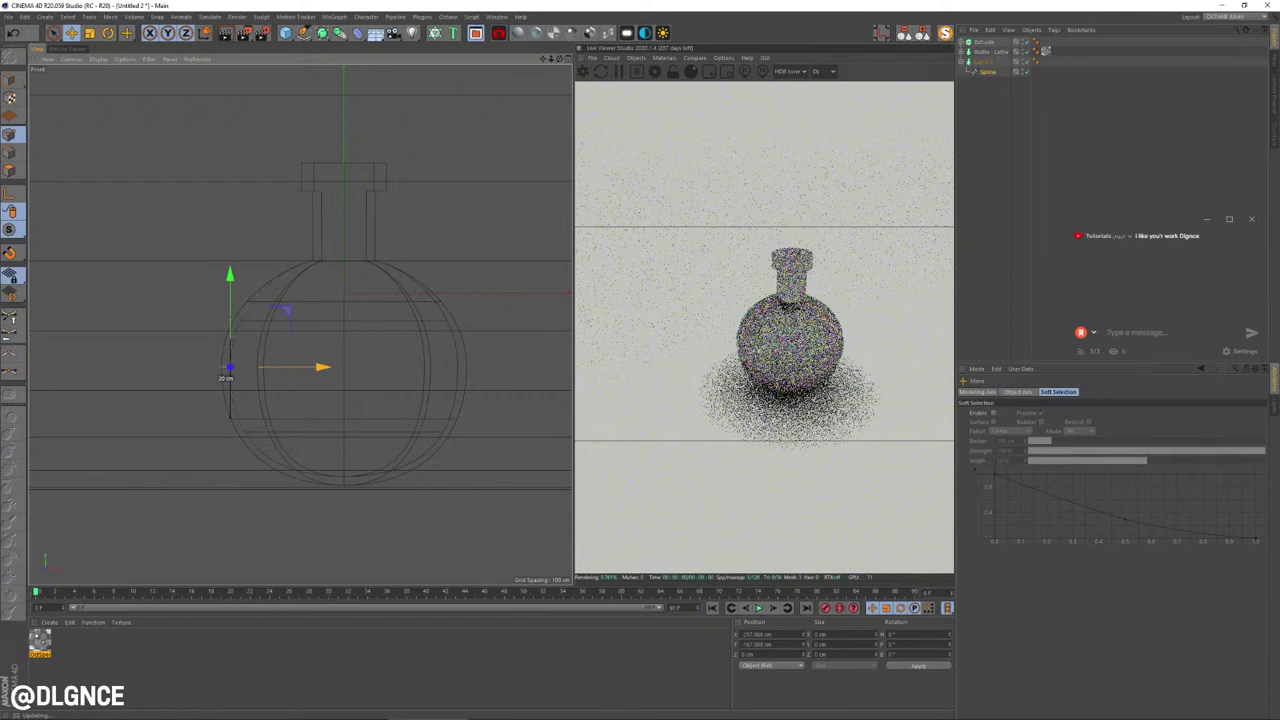
drag(325, 245, 301, 272)
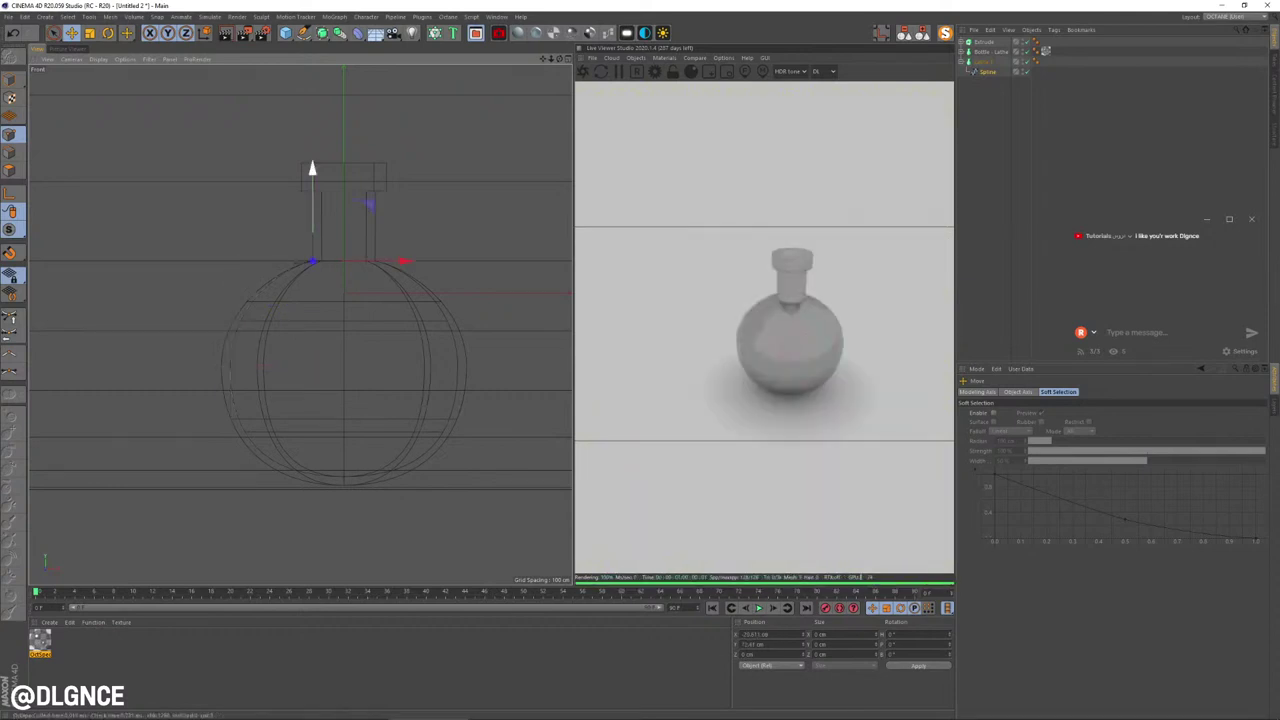
drag(312, 170, 312, 179)
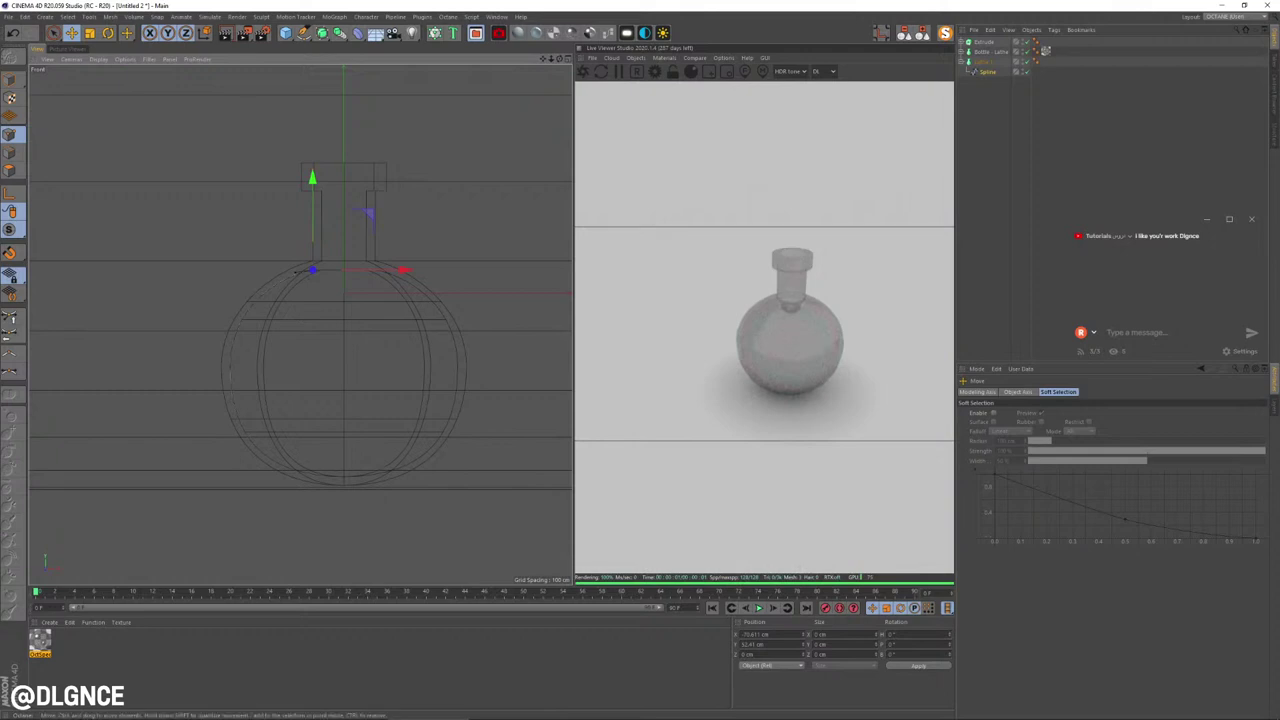
Step: Return to model mode, select the inner lathe and isolate it with Magic Solo in the enlarged Perspective view
click(10, 79)
middle_click(180, 220)
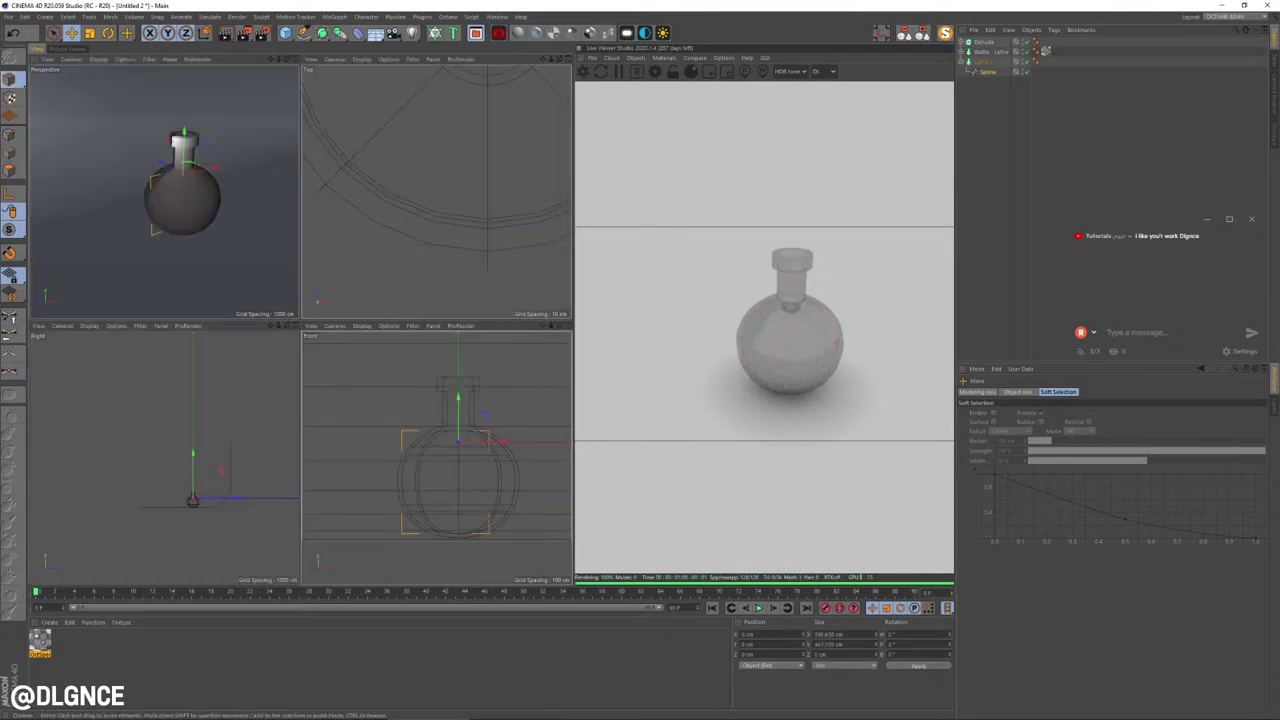
scroll(260, 229, up, 4)
scroll(260, 229, down, 1)
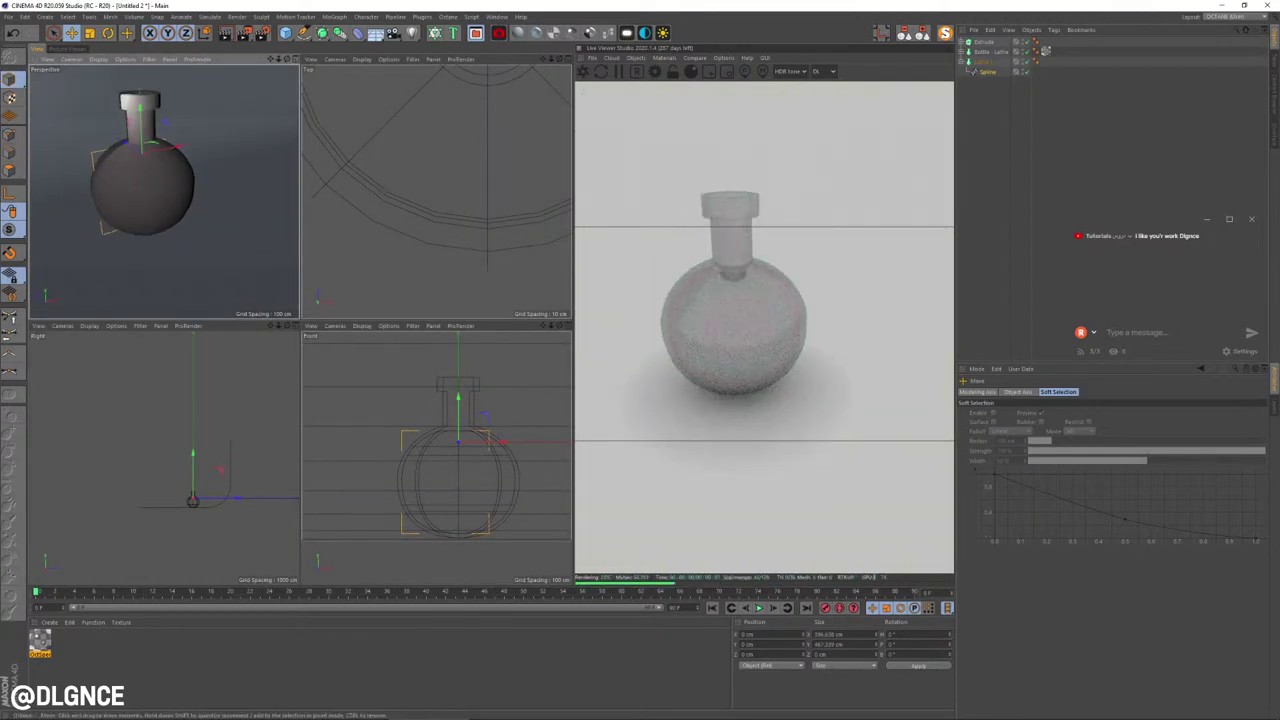
key(F1)
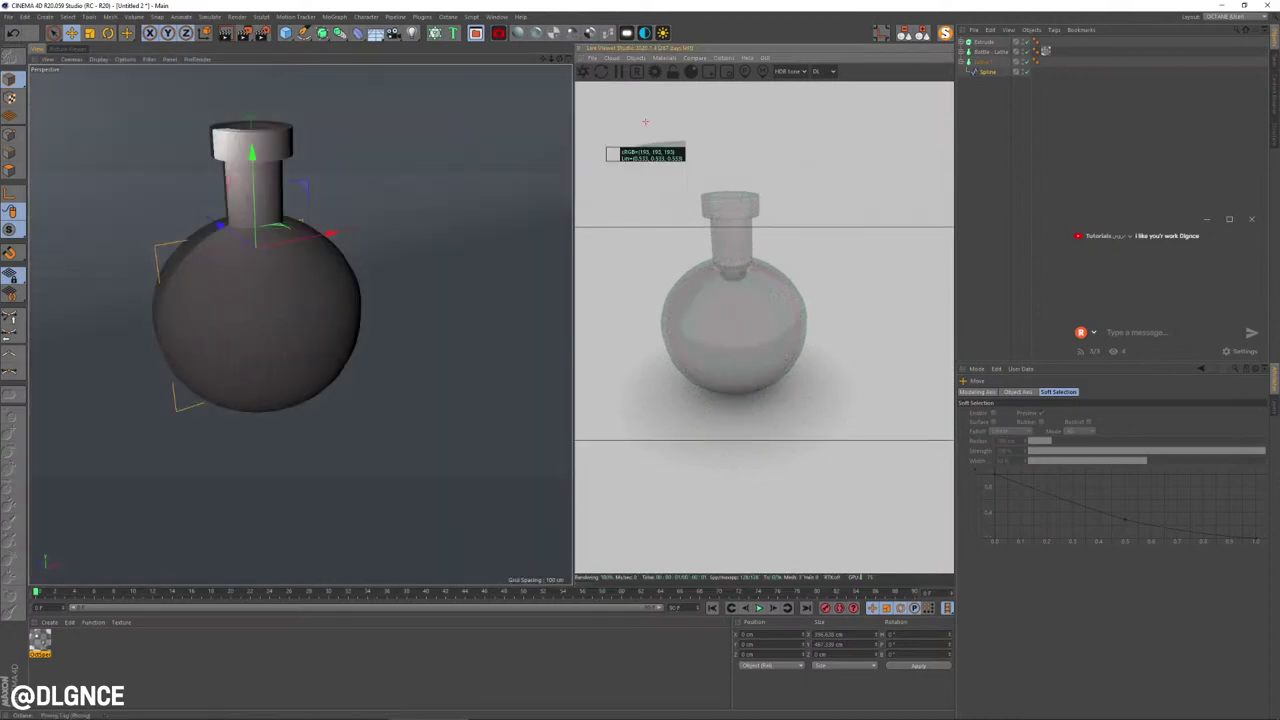
click(984, 62)
click(945, 33)
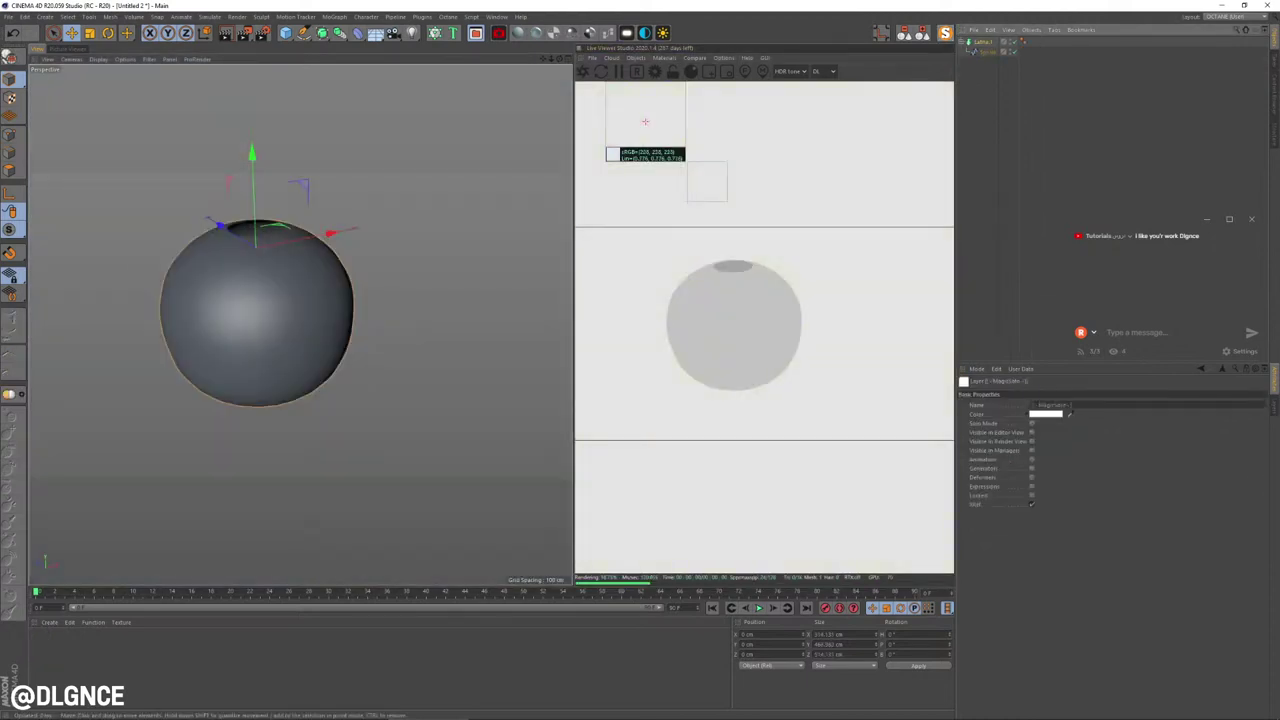
alt+drag(300, 290, 250, 305)
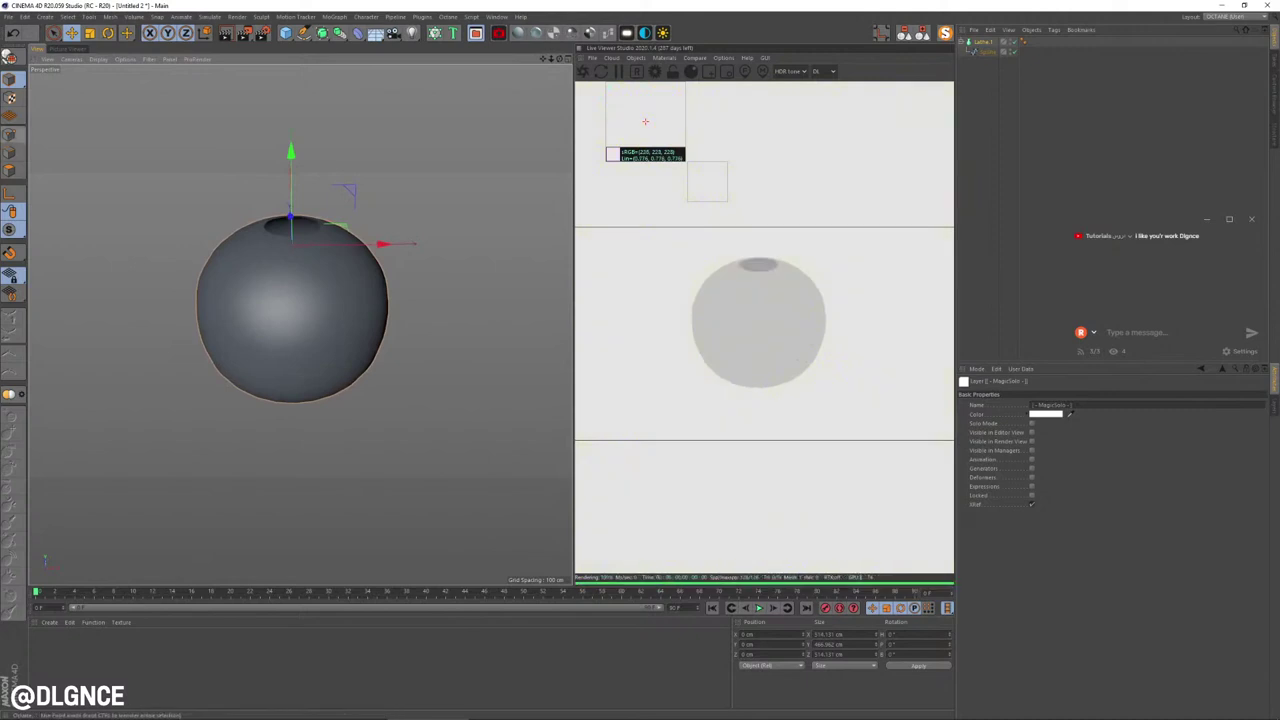
Step: Line-cut the inner lathe's spline in the Front view to add a point on the curve slightly above its side point
key(F5)
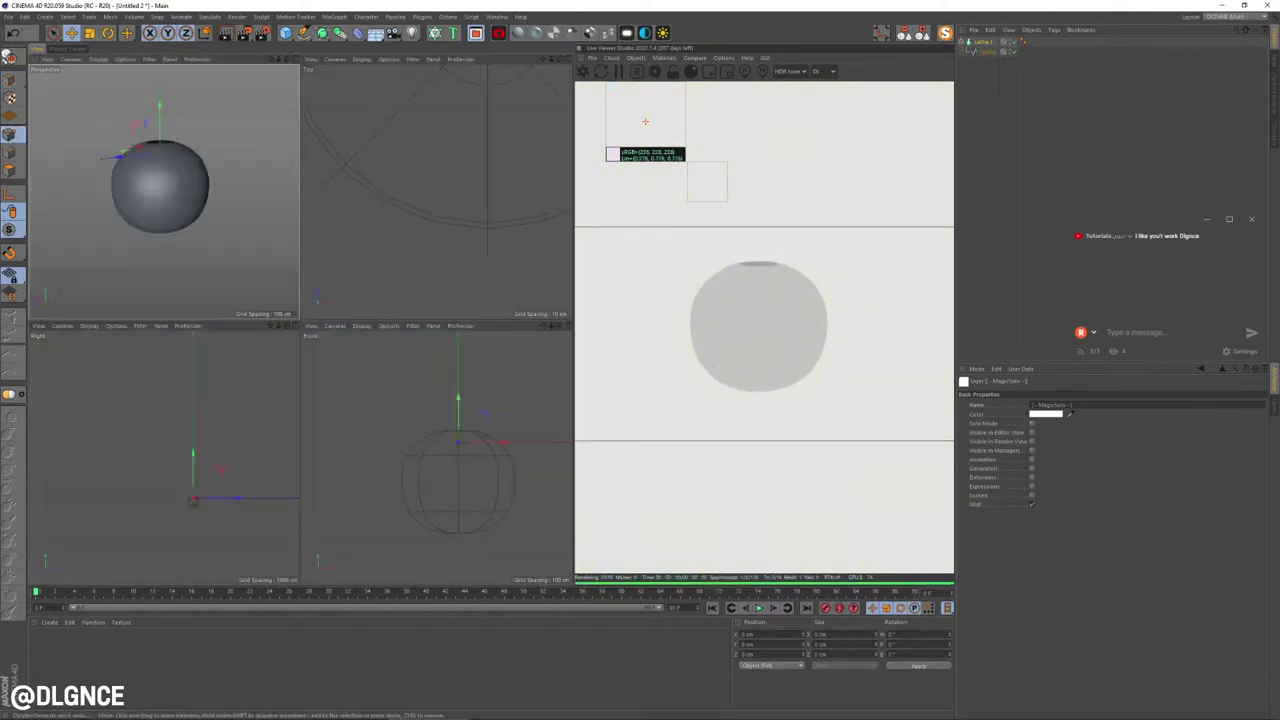
click(987, 52)
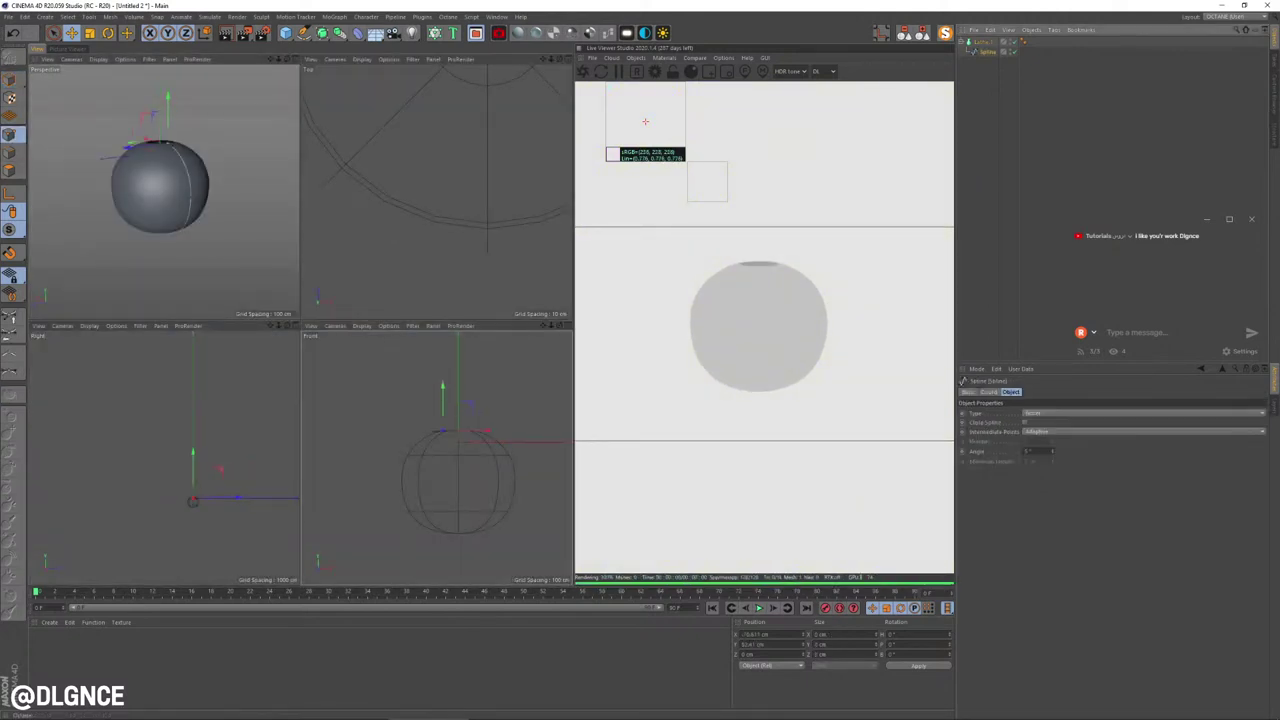
key(ctrl+a)
alt+middle_drag(458, 482, 457, 464)
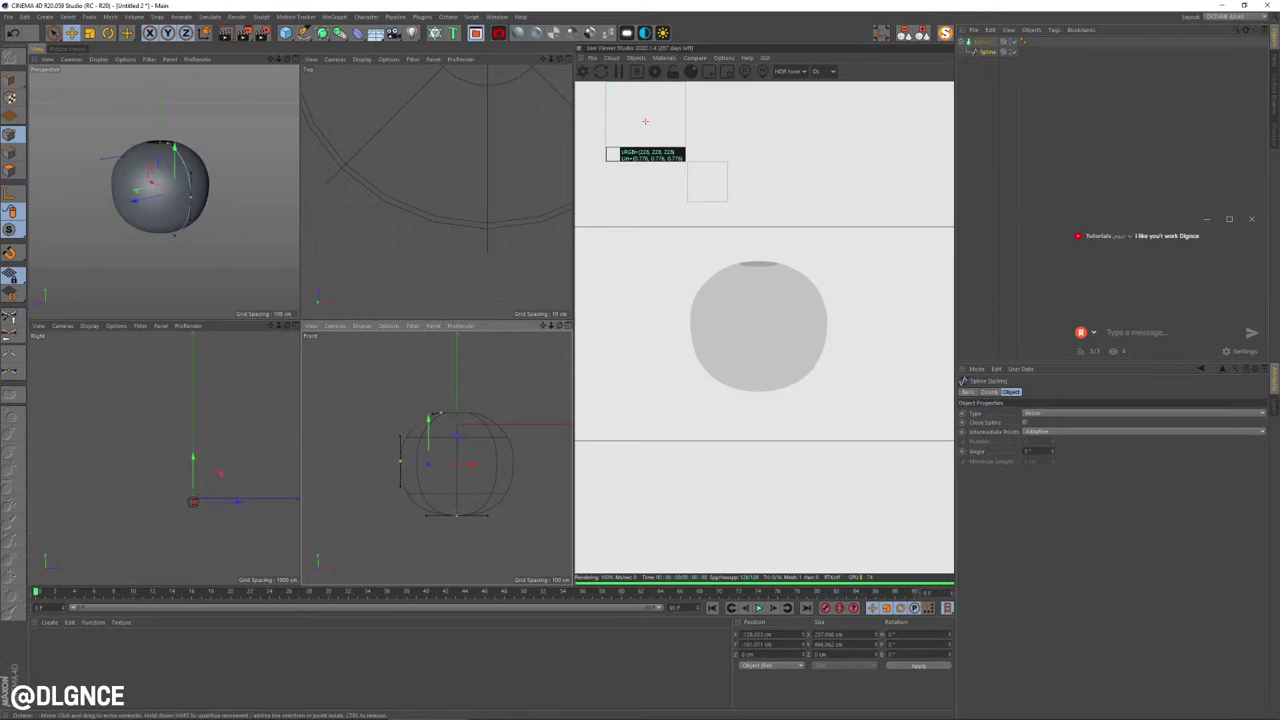
scroll(405, 430, up, 4)
alt+middle_drag(463, 515, 437, 457)
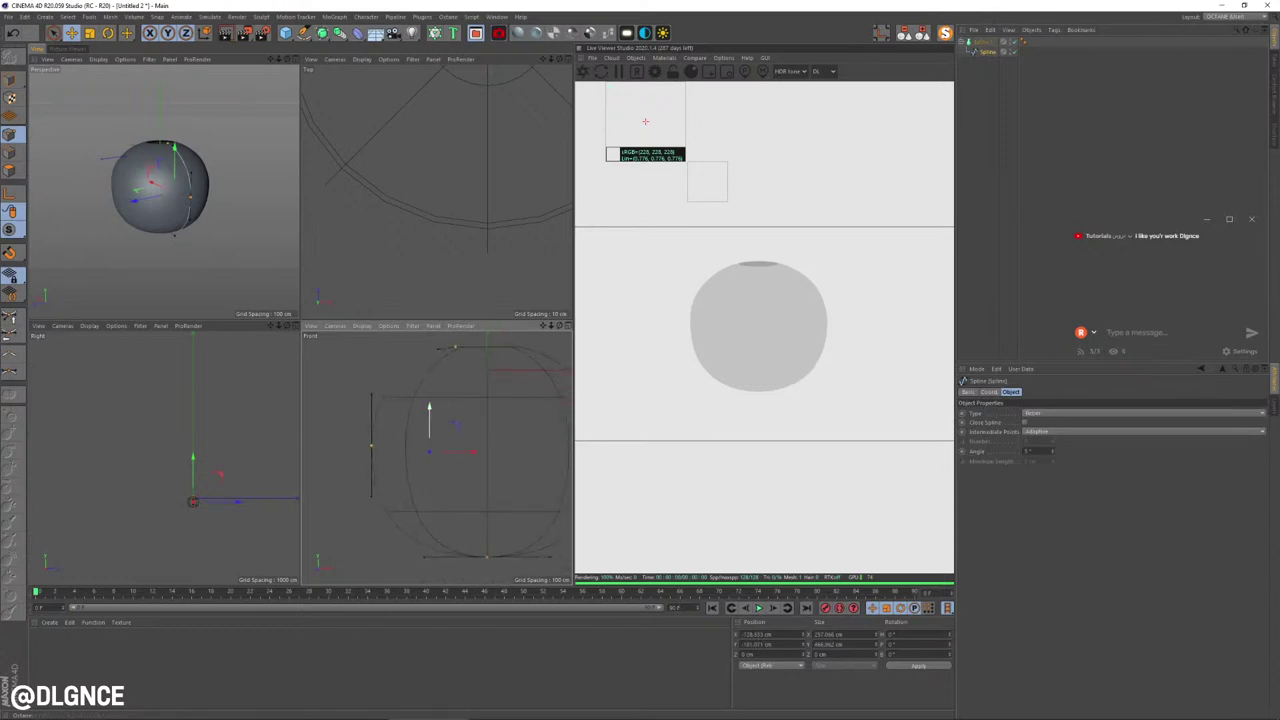
key(k)
key(k)
drag(324, 412, 325, 411)
key(space)
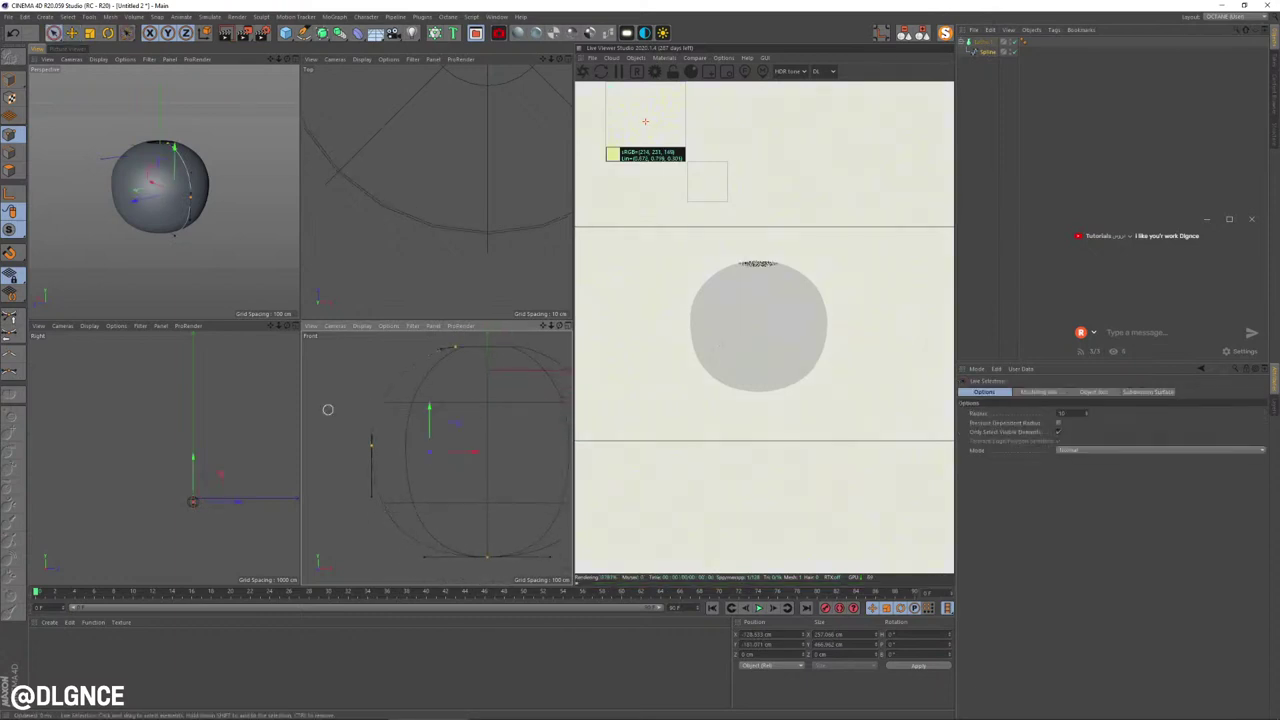
Step: Delete the spline's topmost point to cut the lathe down to an open bowl at the liquid level
click(454, 347)
key(Delete)
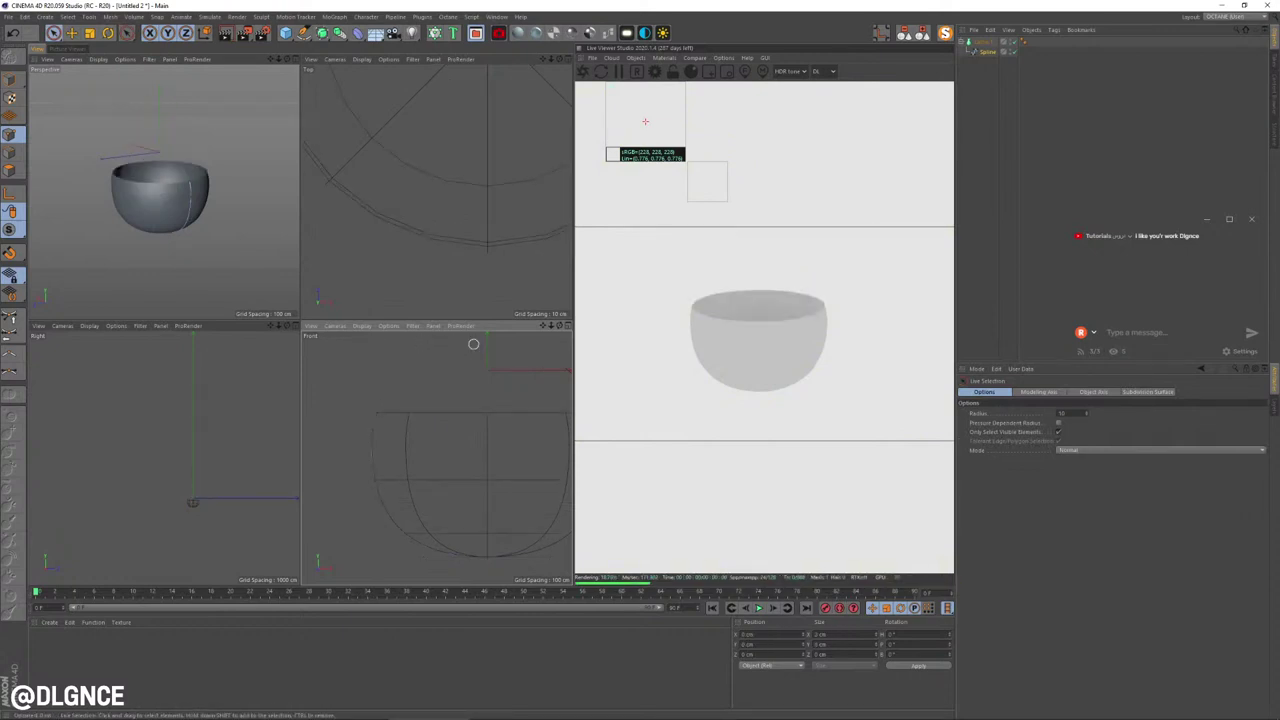
scroll(506, 334, down, 1)
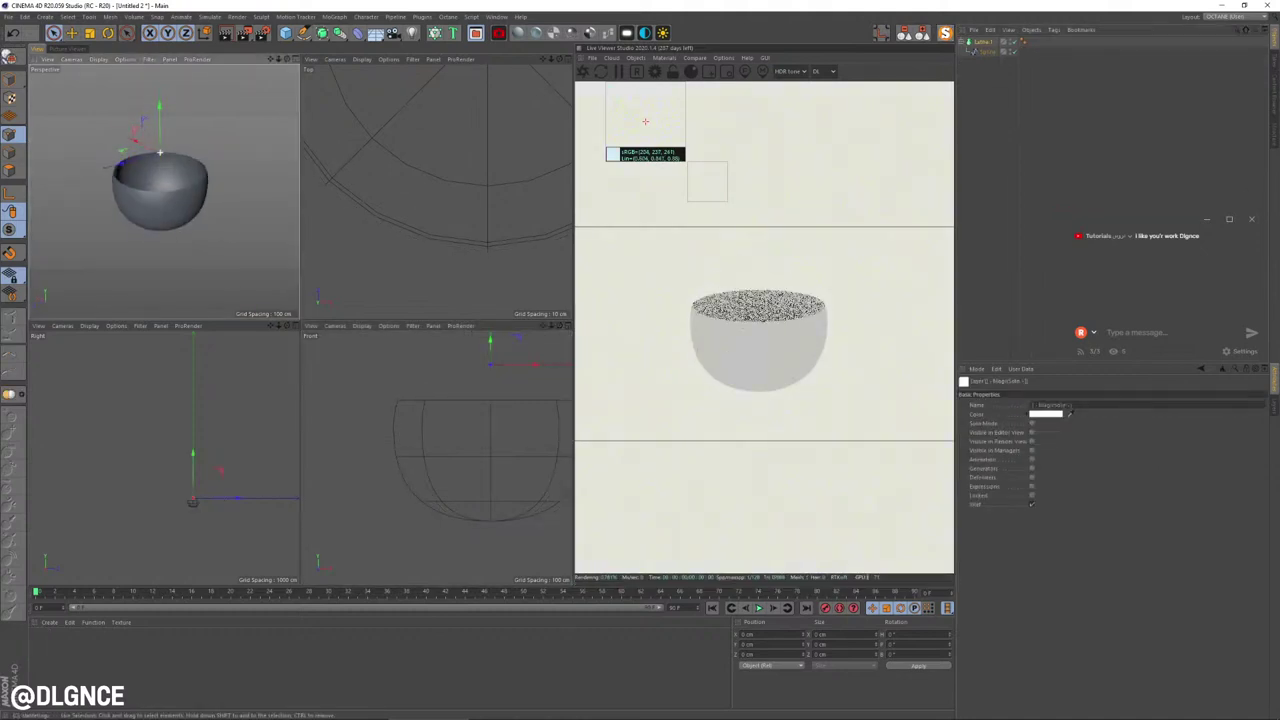
key(ctrl+z)
key(ctrl+y)
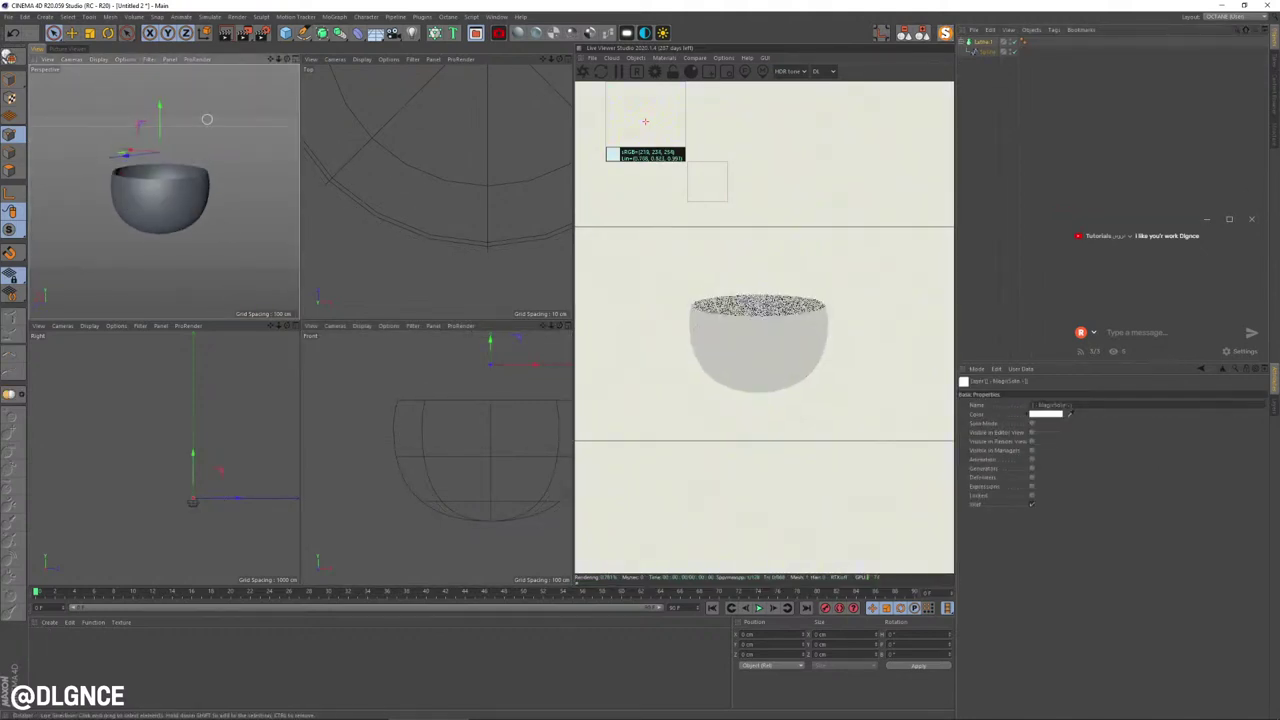
Step: Try the Close Spline option on the bowl's spline
click(987, 51)
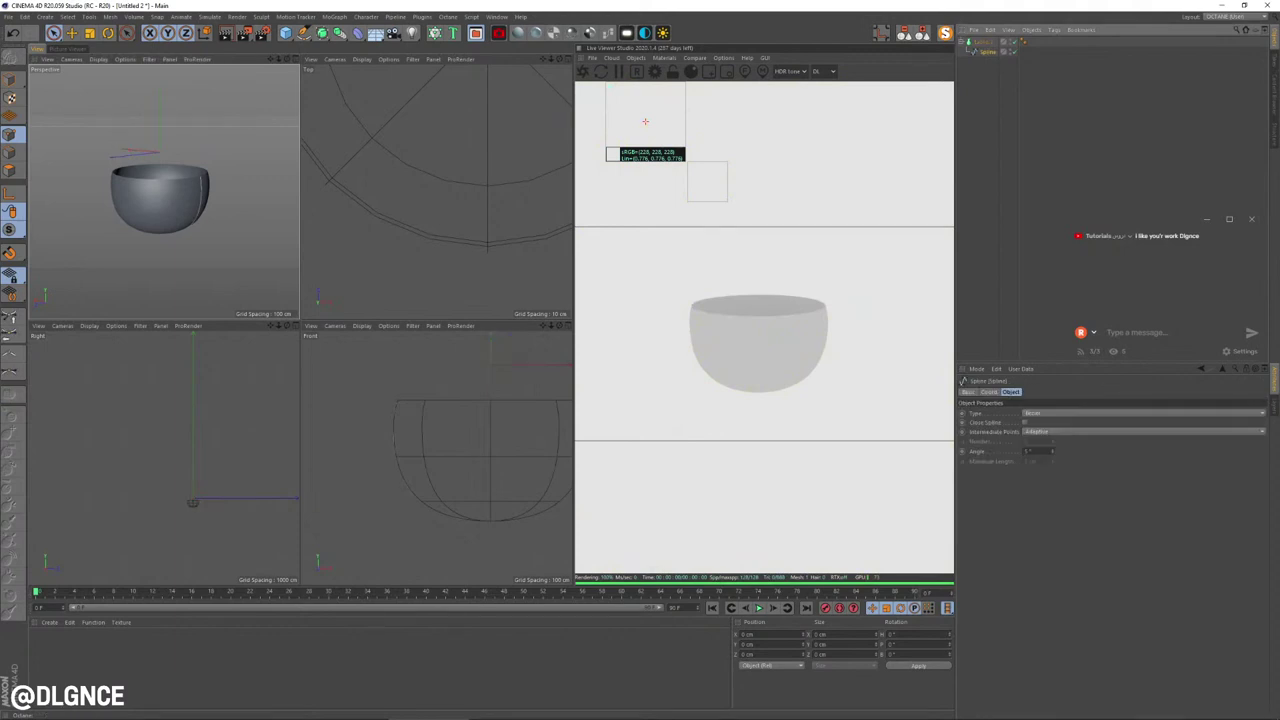
click(1025, 422)
click(1025, 422)
Step: Try Fillet Cap for the start and end caps of the inner lathe
click(984, 42)
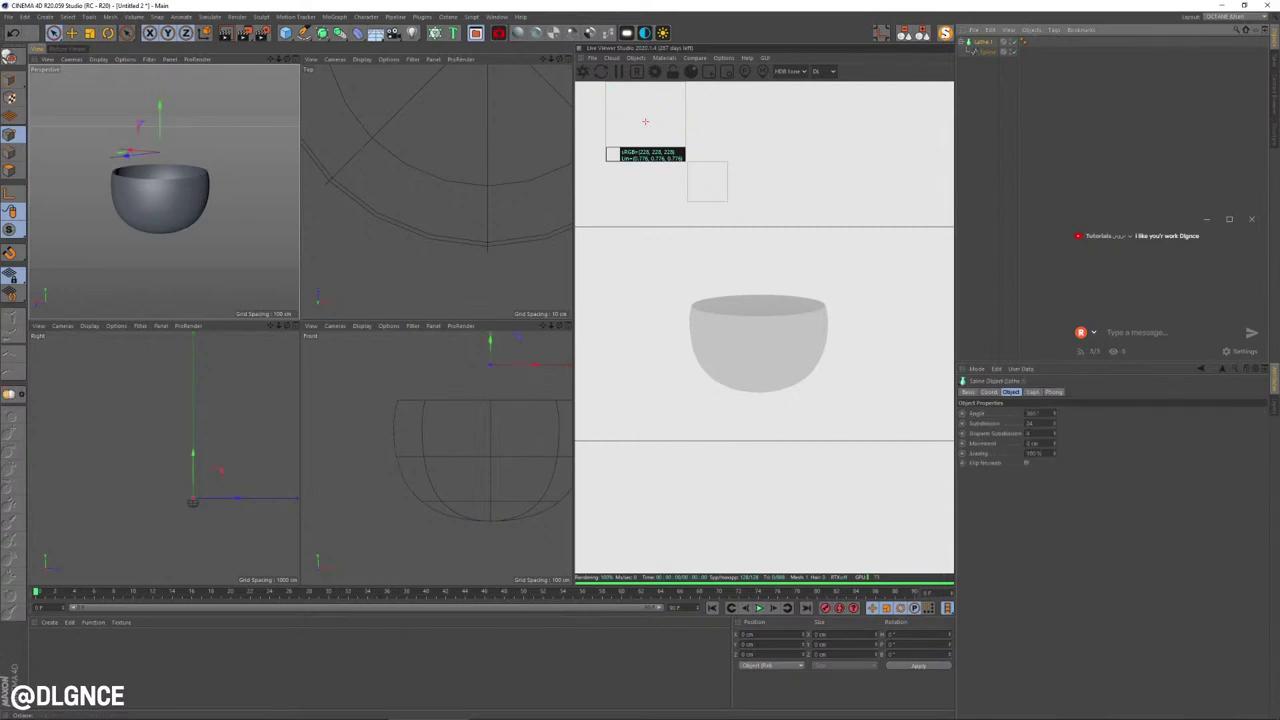
click(1032, 392)
click(1080, 413)
click(1080, 453)
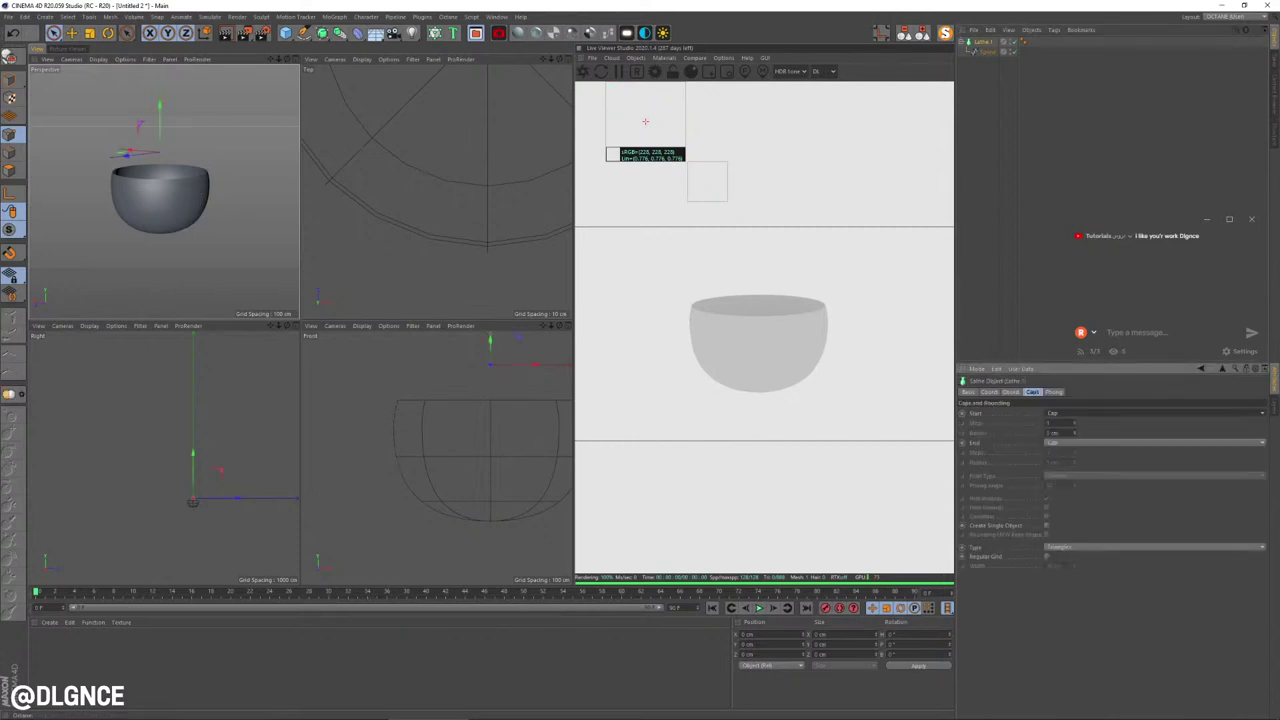
click(1080, 443)
click(1080, 483)
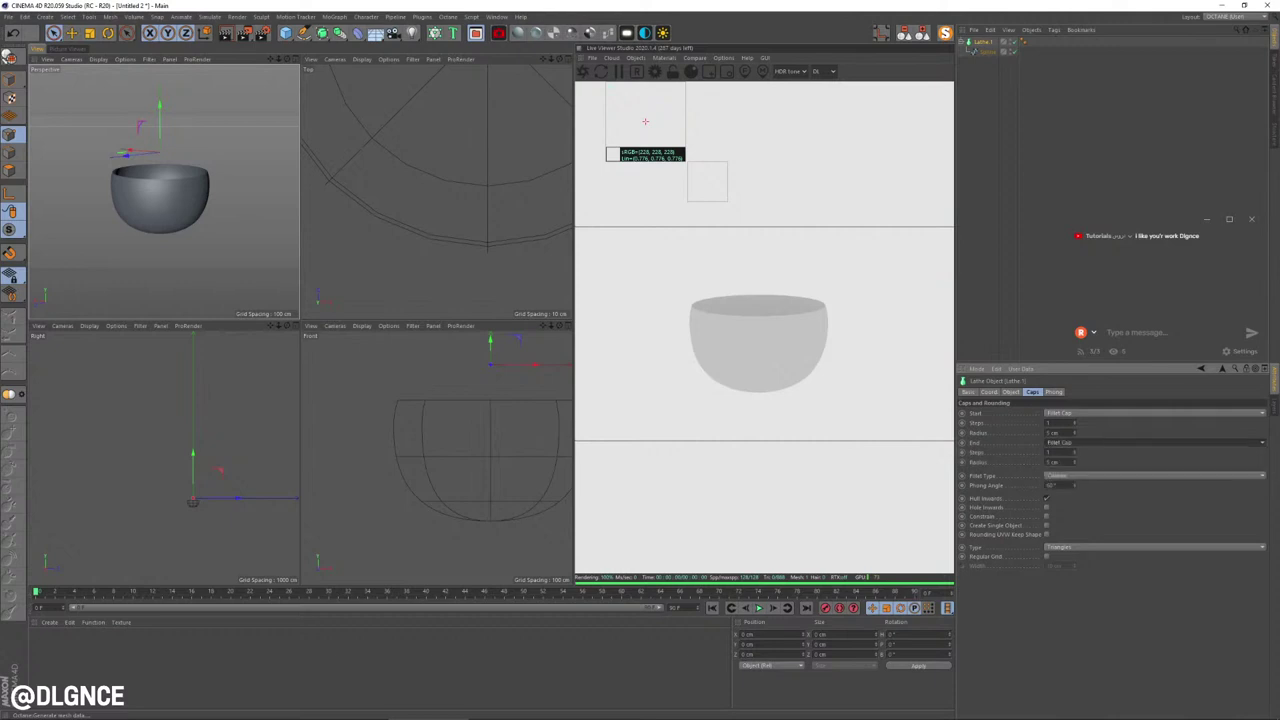
key(ctrl+z)
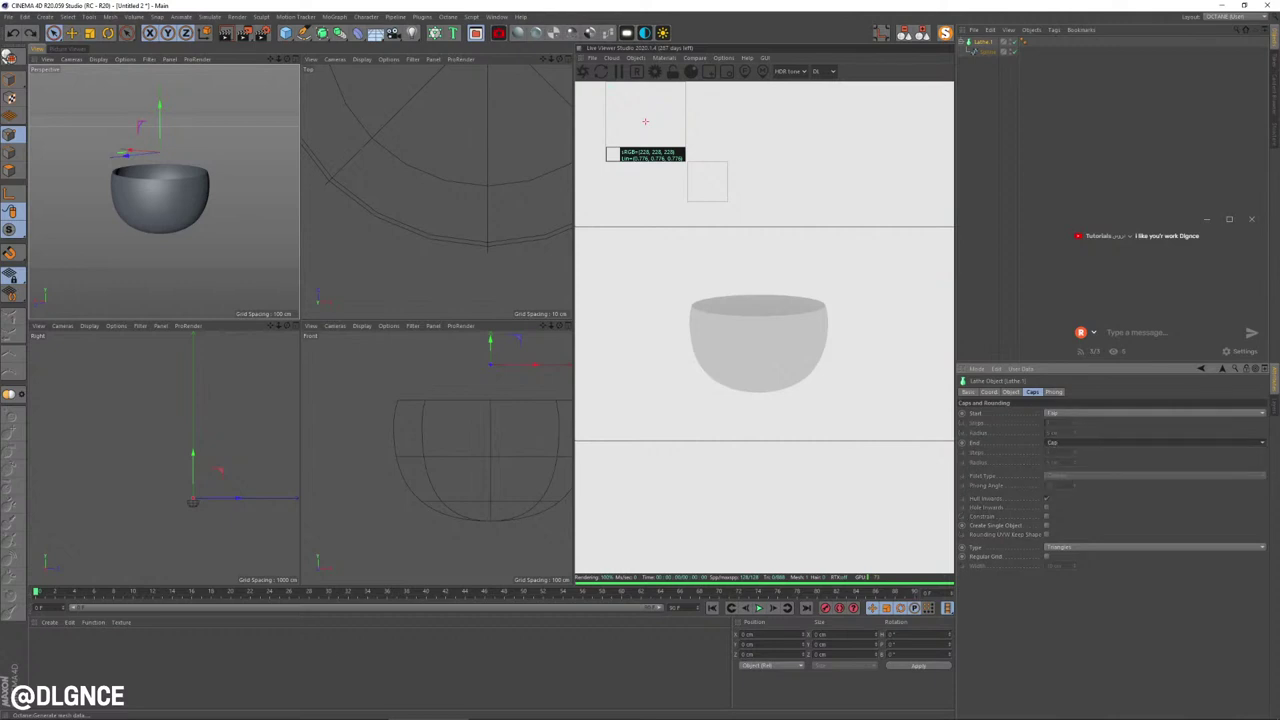
key(ctrl+z)
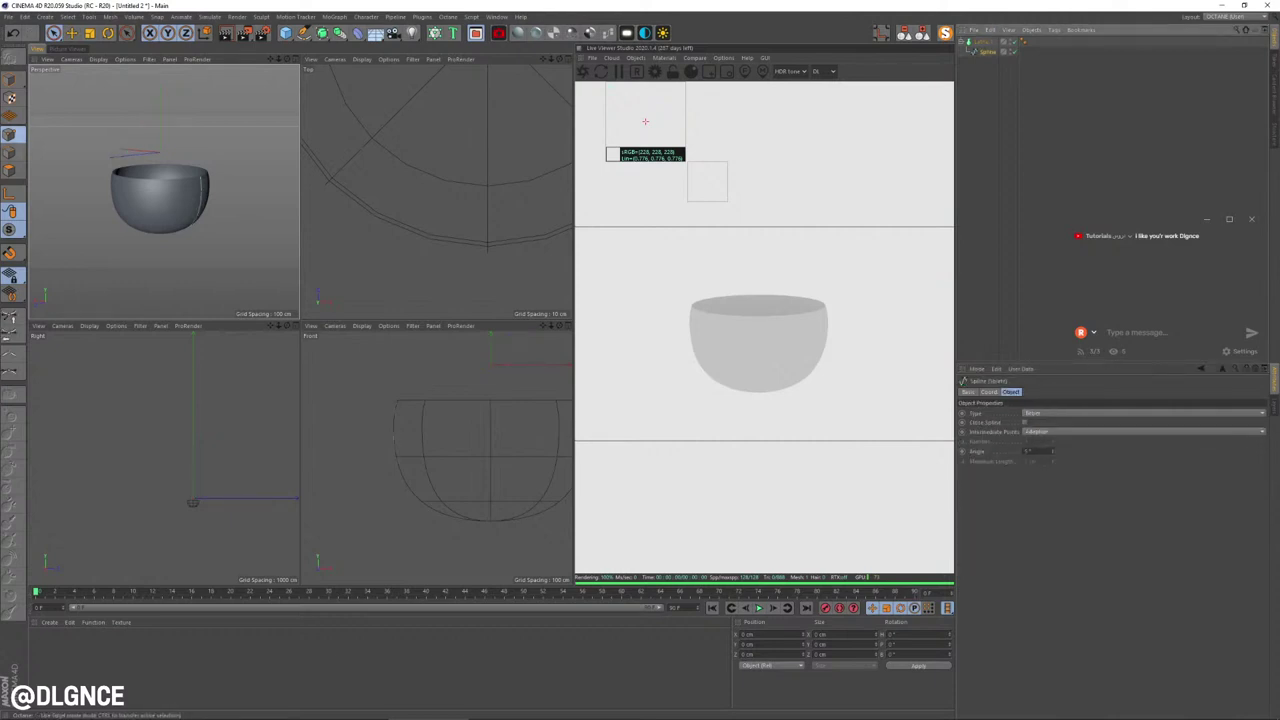
Step: Extend the spline inward from its upper end point with a new point near the central axis to cover the bowl
key(k)
key(k)
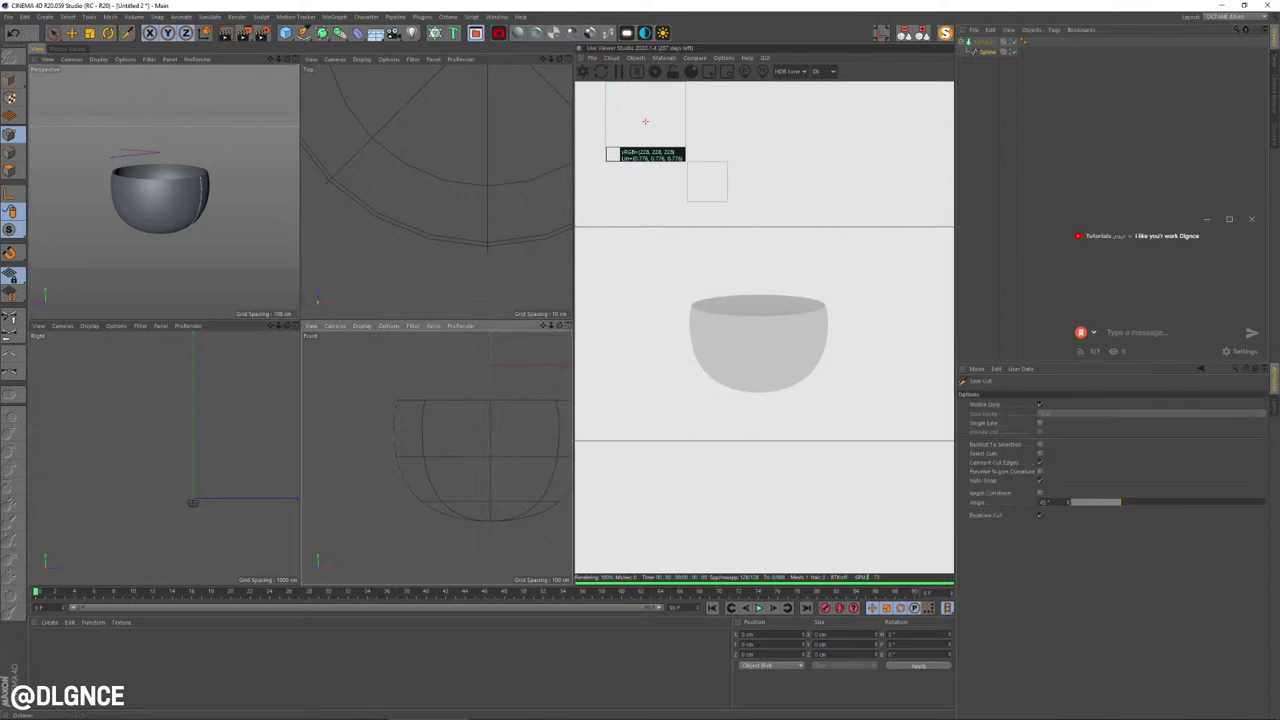
key(space)
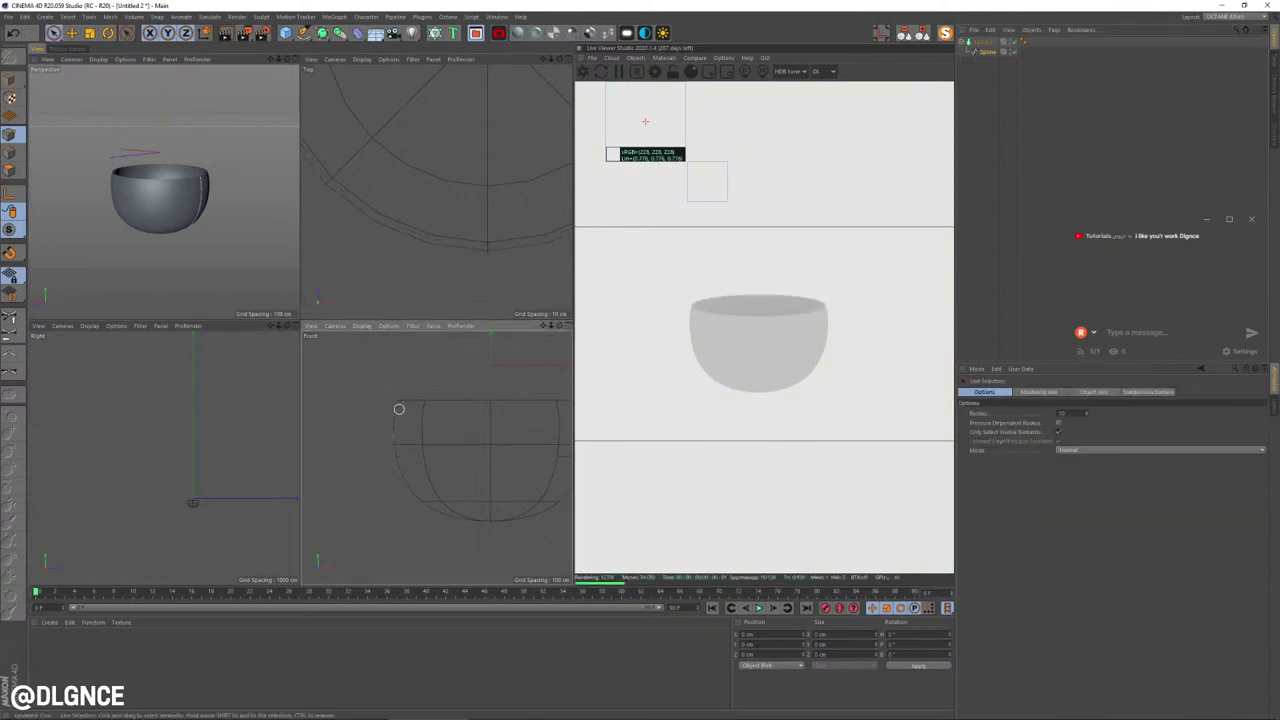
scroll(420, 380, up, 3)
scroll(459, 412, down, 2)
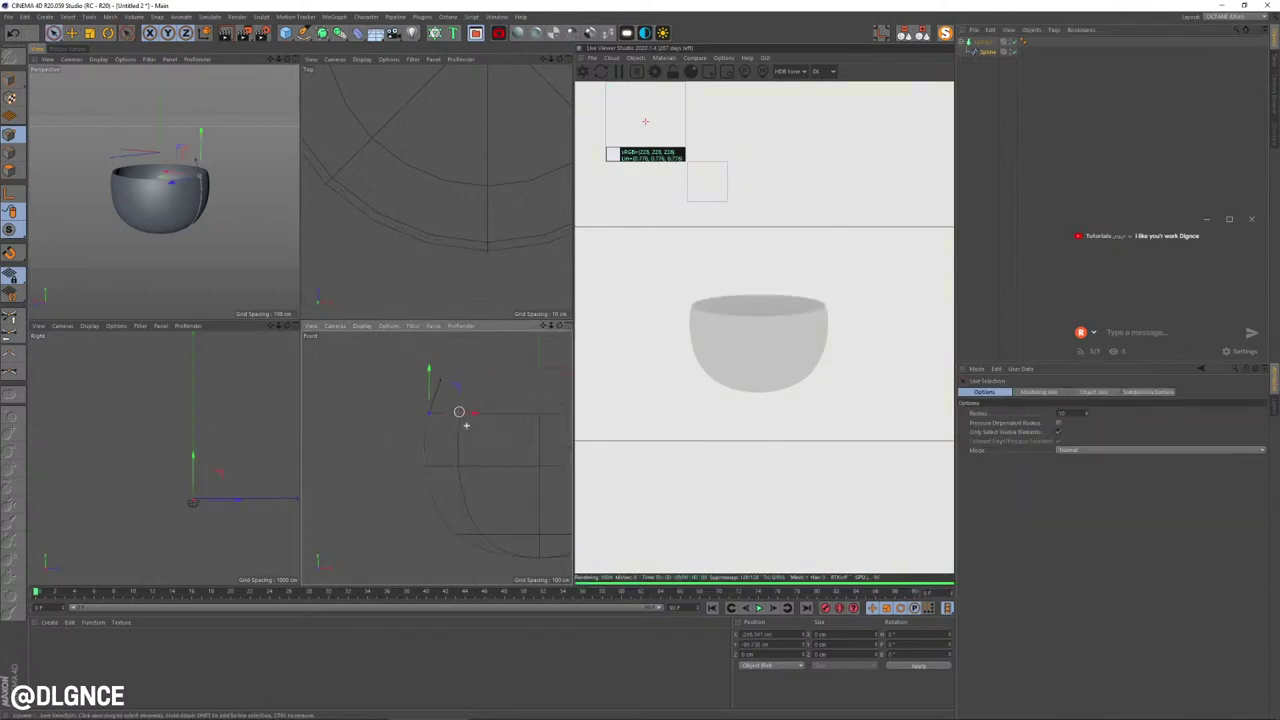
alt+middle_drag(469, 445, 416, 443)
drag(421, 411, 498, 410)
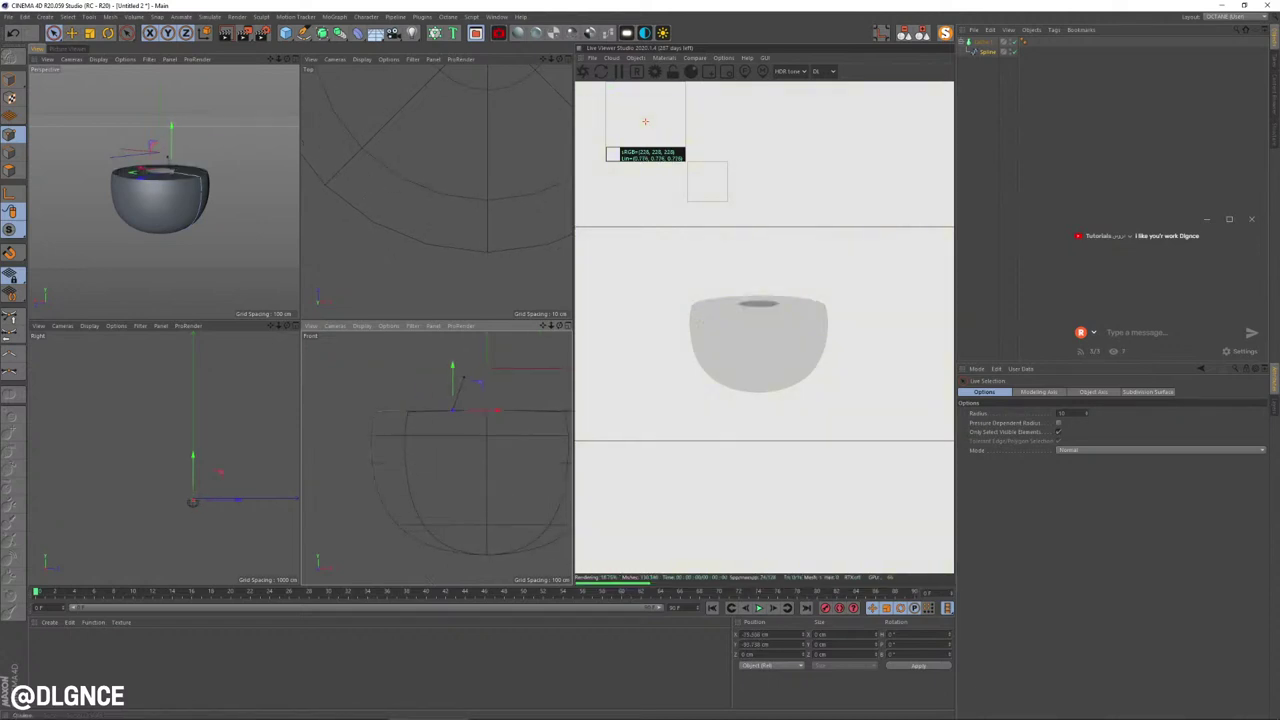
Step: Set the new spline point's X position to 0 cm and equalize its tangent lengths
click(765, 634)
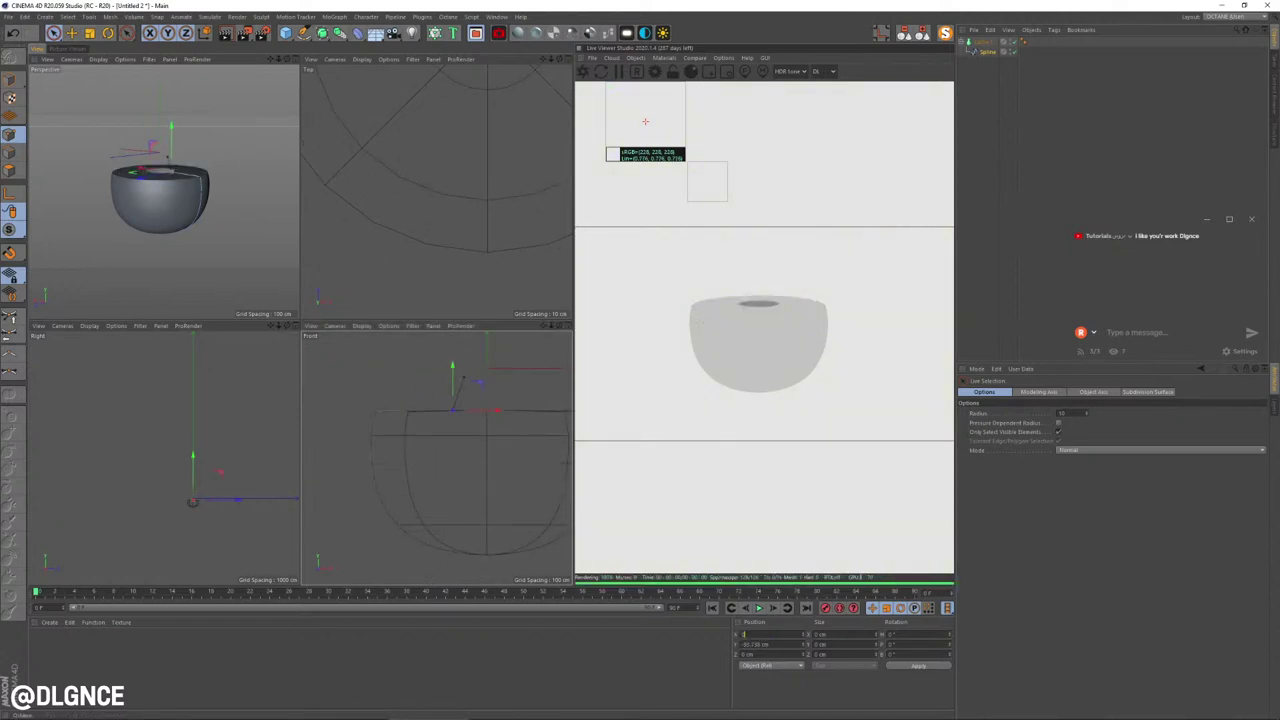
key(Return)
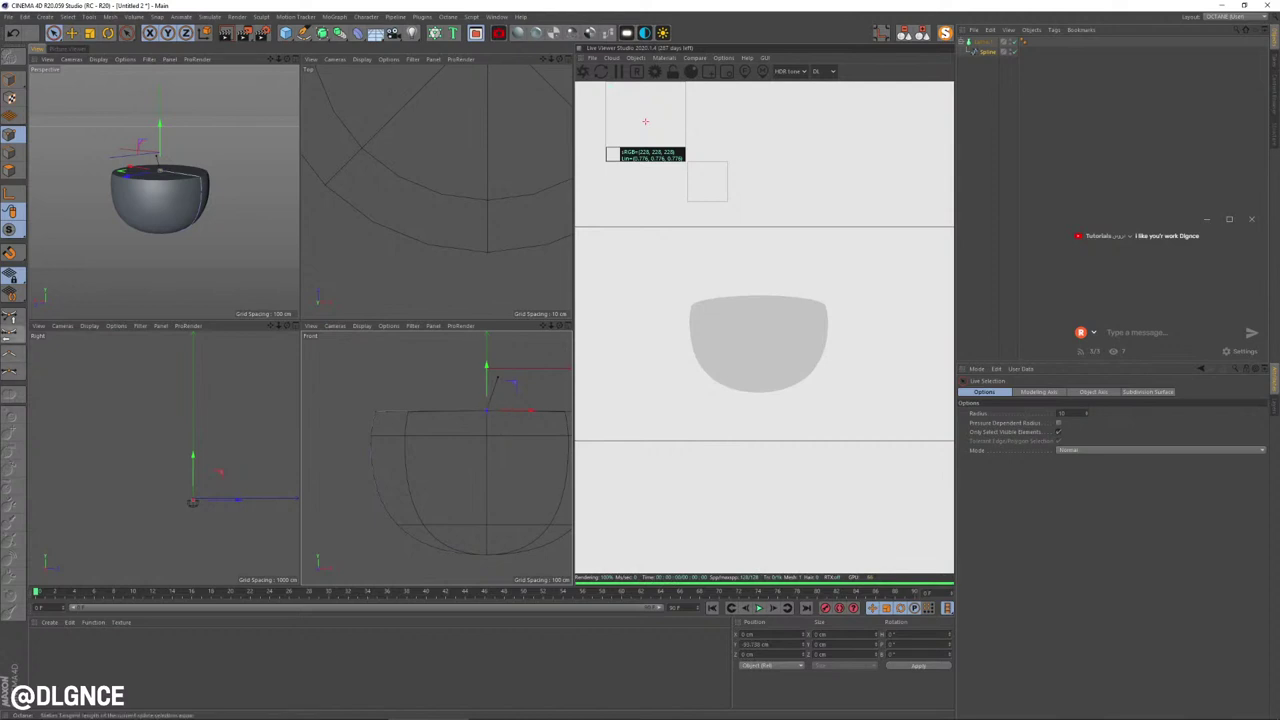
click(10, 354)
alt+drag(188, 196, 203, 242)
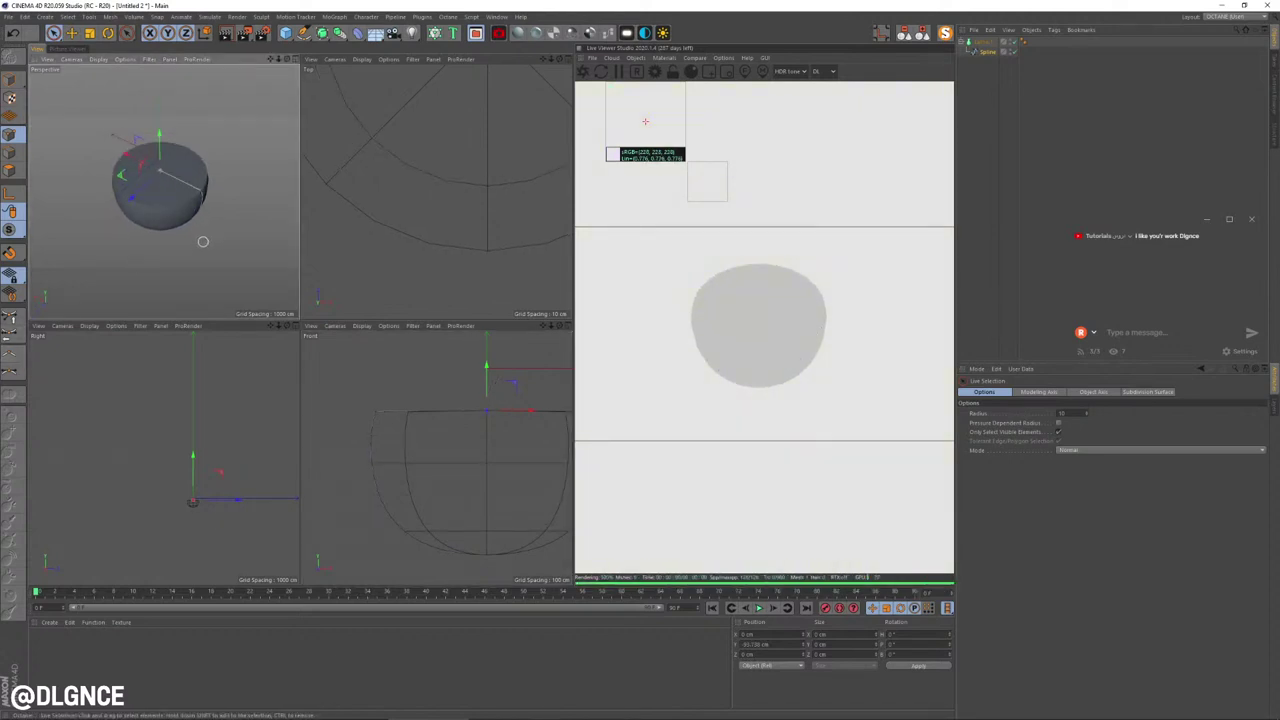
Step: Return to model mode, turn off the solo and deselect everything to show the liquid inside the full bottle scene
click(10, 79)
click(126, 96)
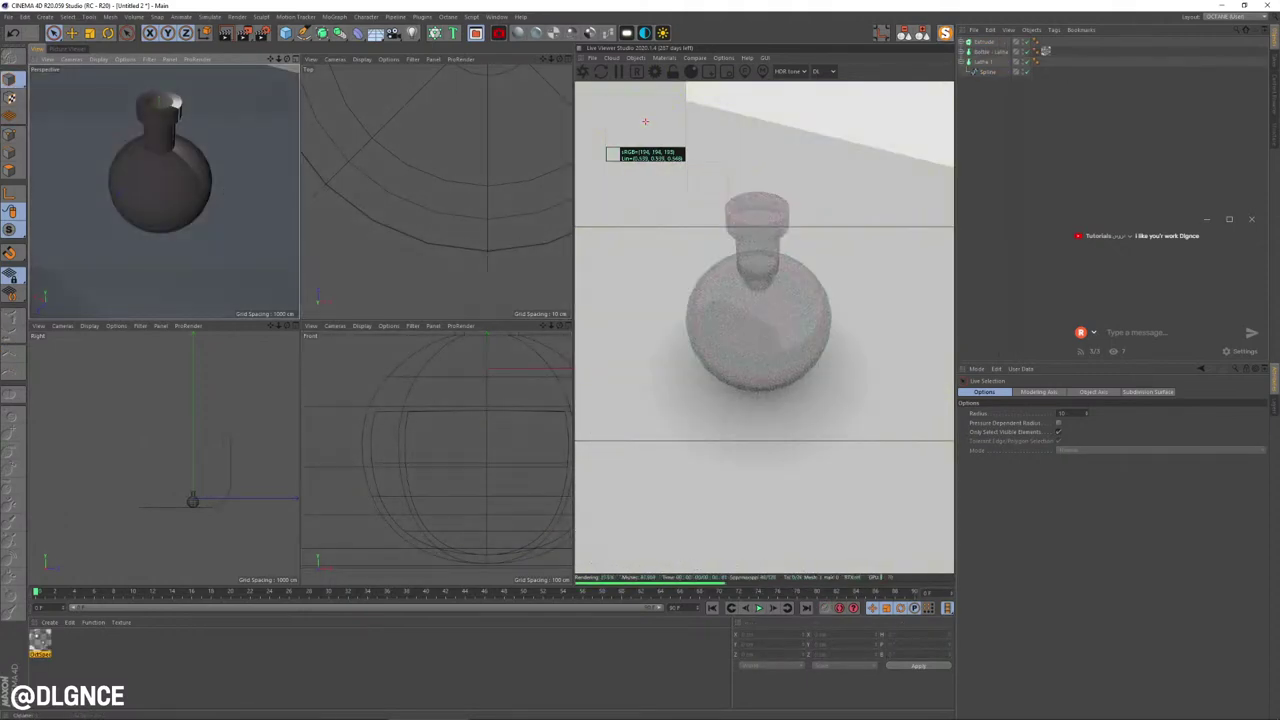
alt+drag(150, 175, 160, 154)
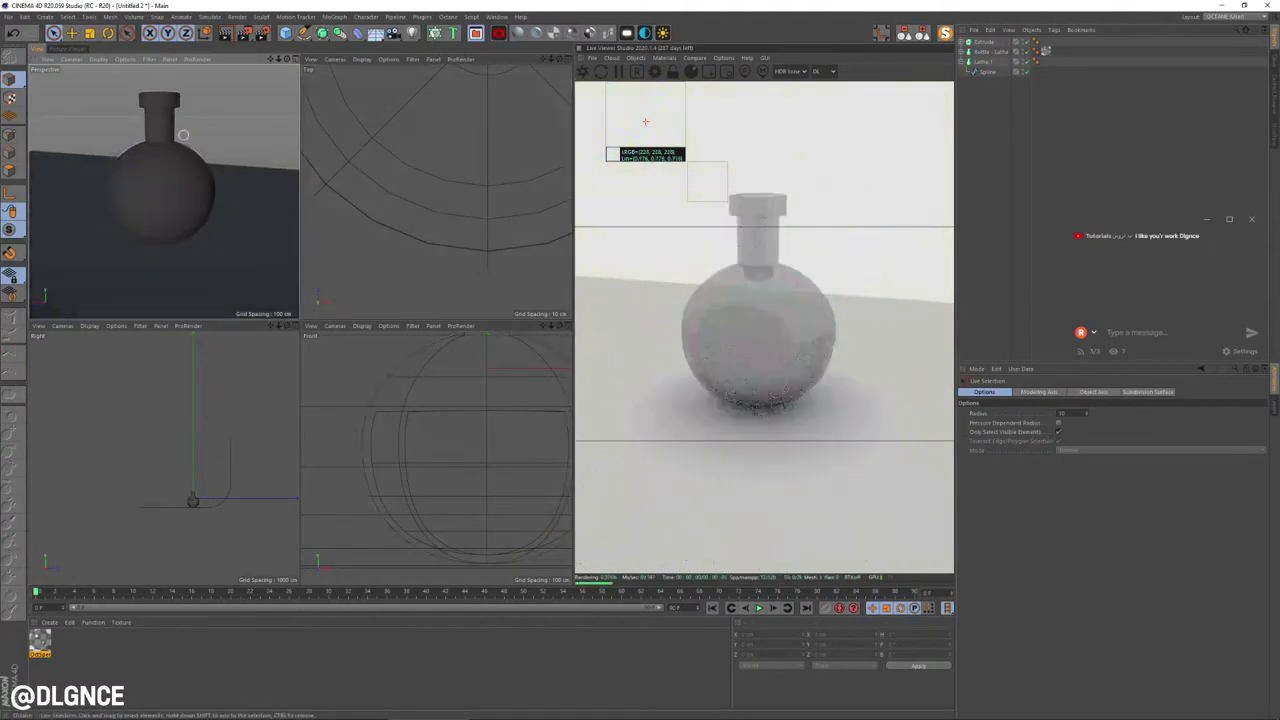
Step: Lower the opacity of the bottle's specular material to about 0.39 and close the material editor
double_click(40, 641)
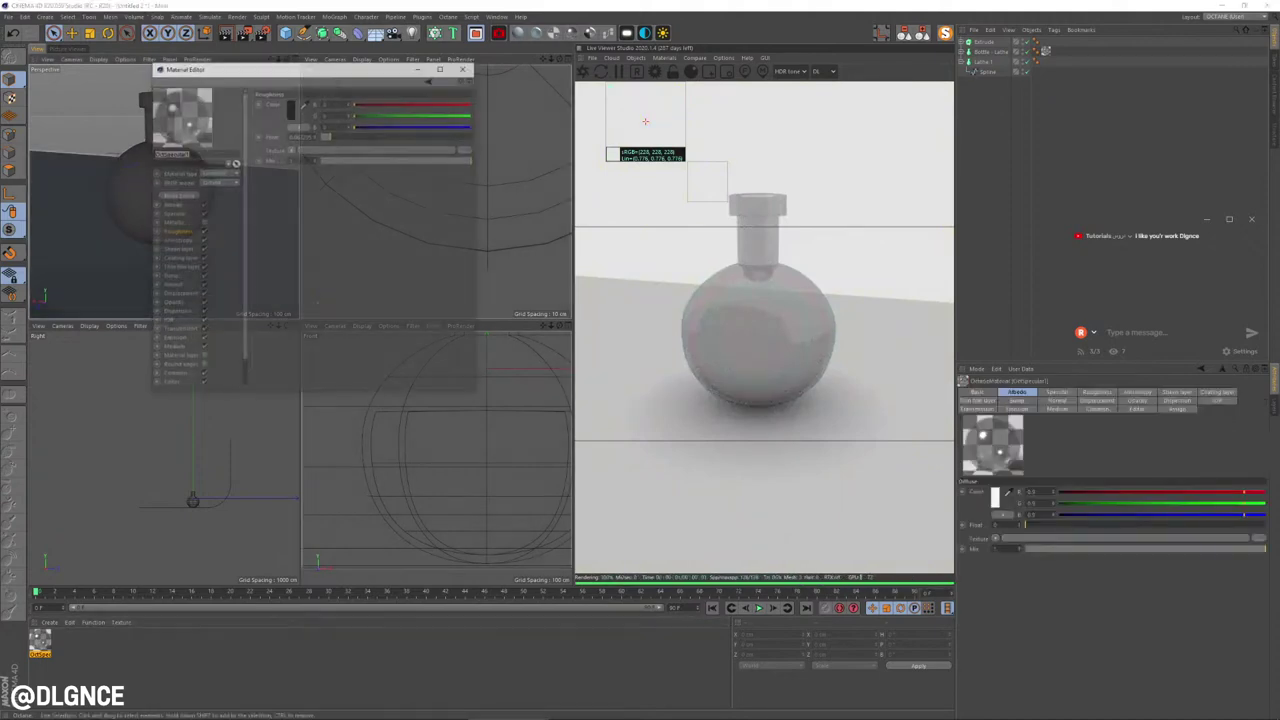
click(172, 303)
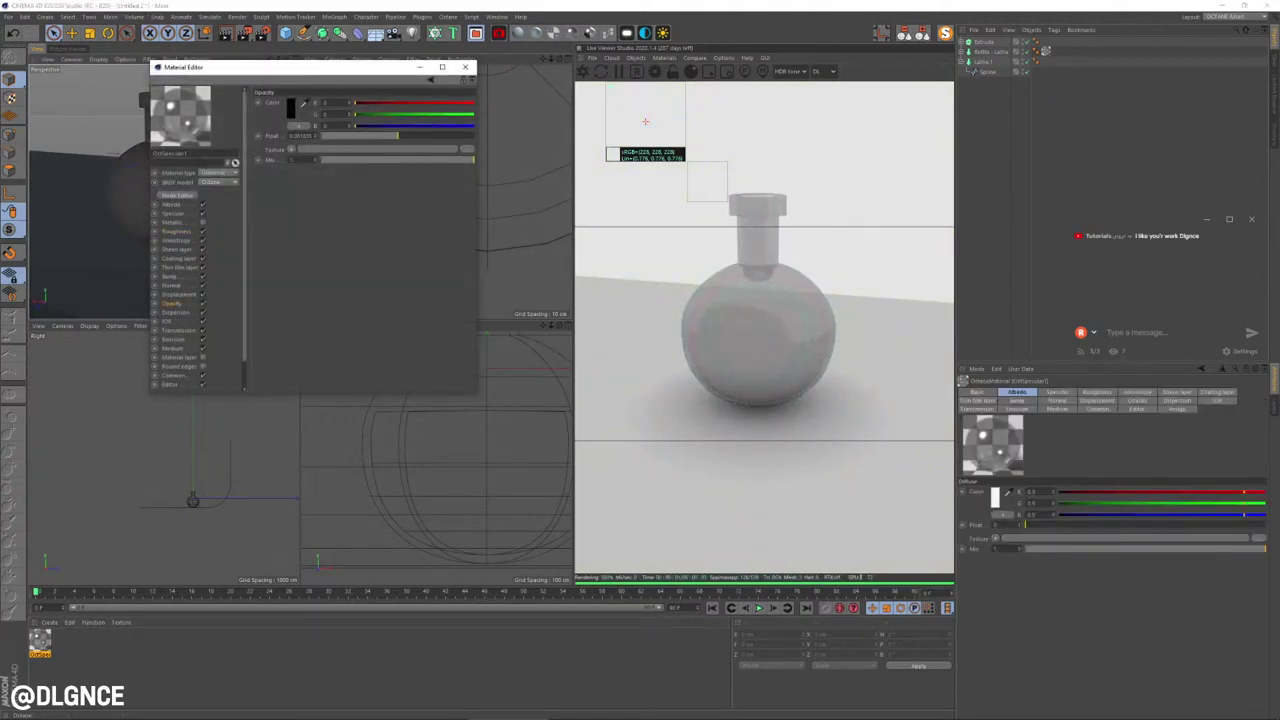
drag(397, 136, 380, 136)
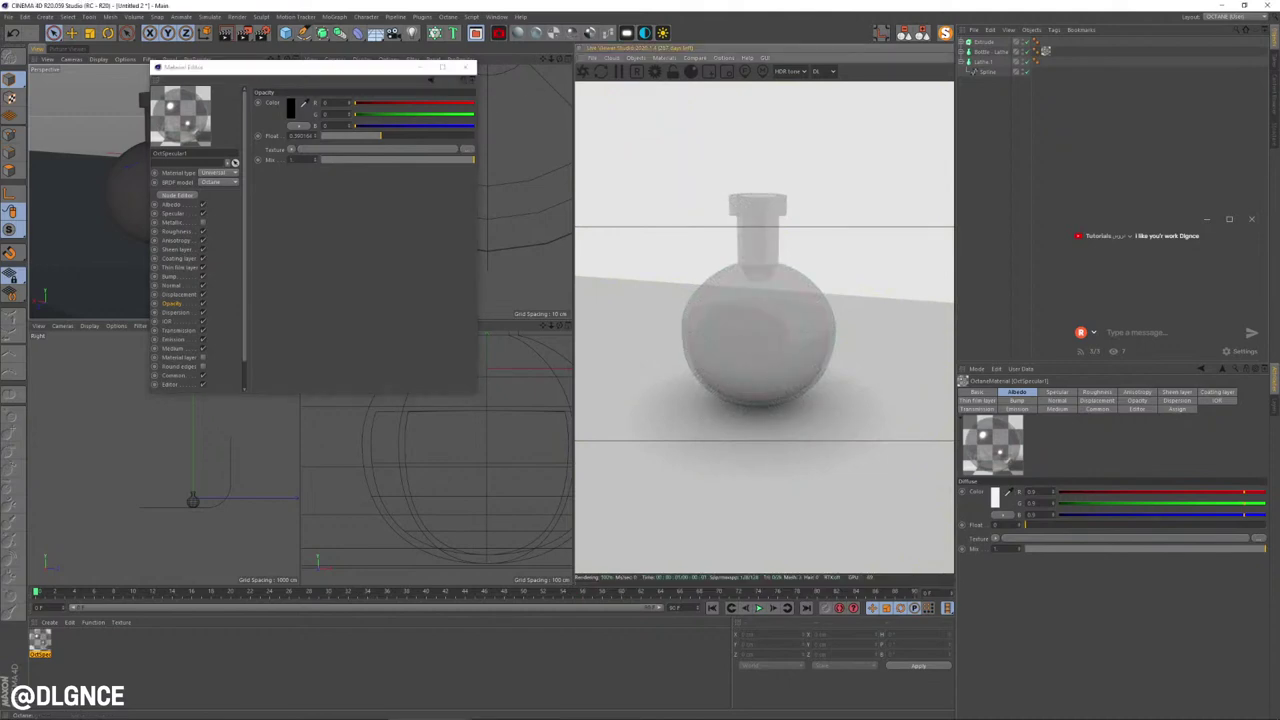
click(464, 66)
Step: Select the bottle and inner liquid lathes together, scale them up slightly and raise them to rest on the backdrop floor
alt+drag(167, 217, 159, 156)
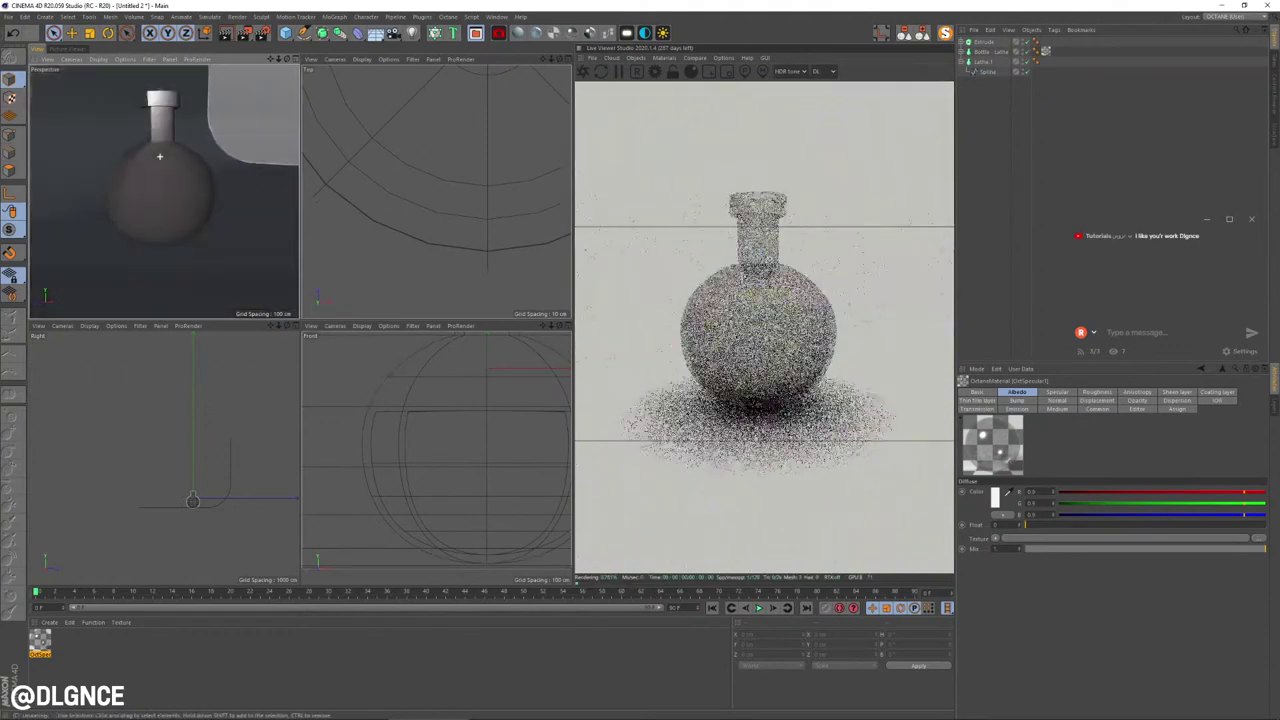
scroll(66, 217, down, 5)
alt+drag(66, 217, 164, 192)
alt+drag(250, 108, 169, 146)
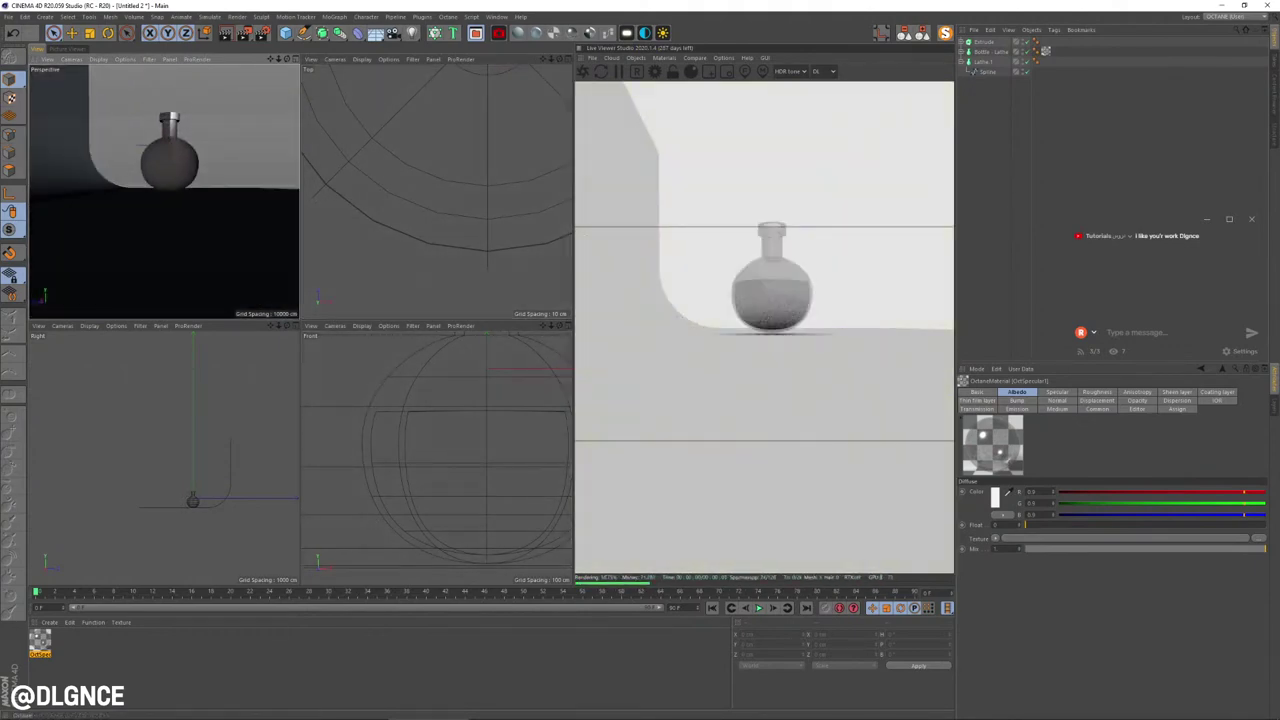
click(169, 148)
shift+click(984, 62)
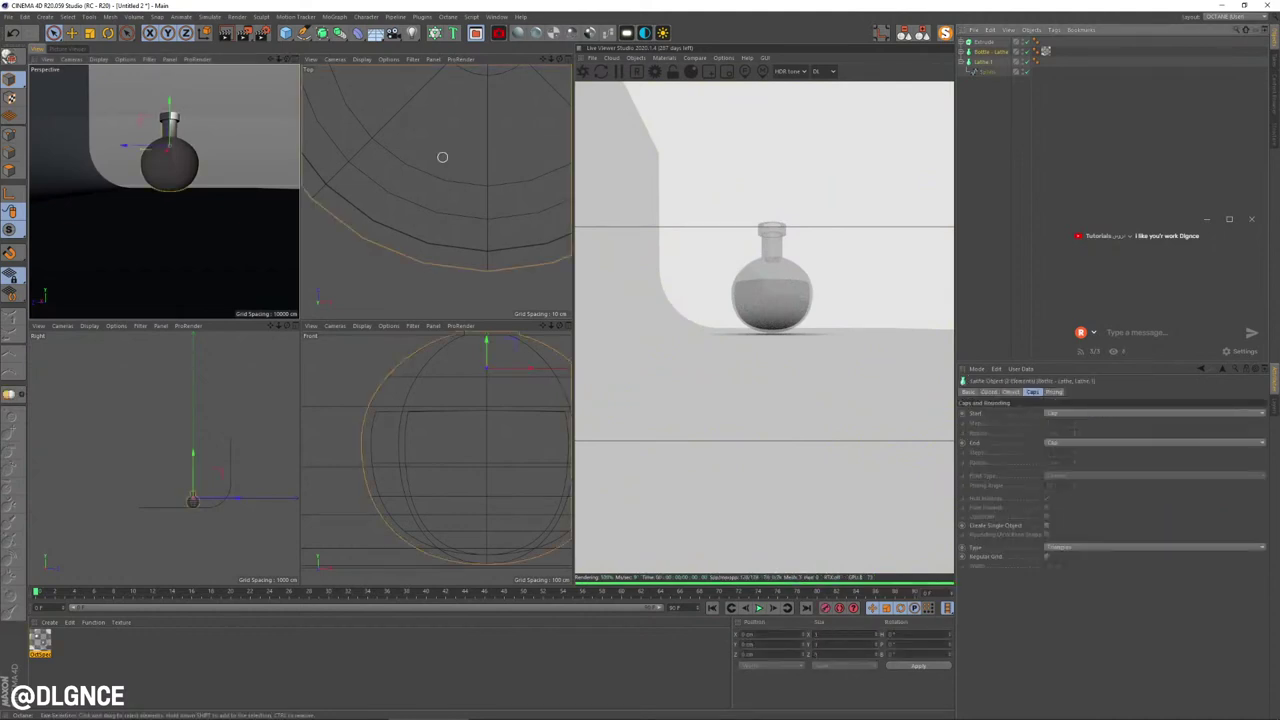
key(t)
mouse_move(183, 234)
mouse_down()
mouse_move(217, 232)
mouse_move(199, 232)
mouse_up()
key(e)
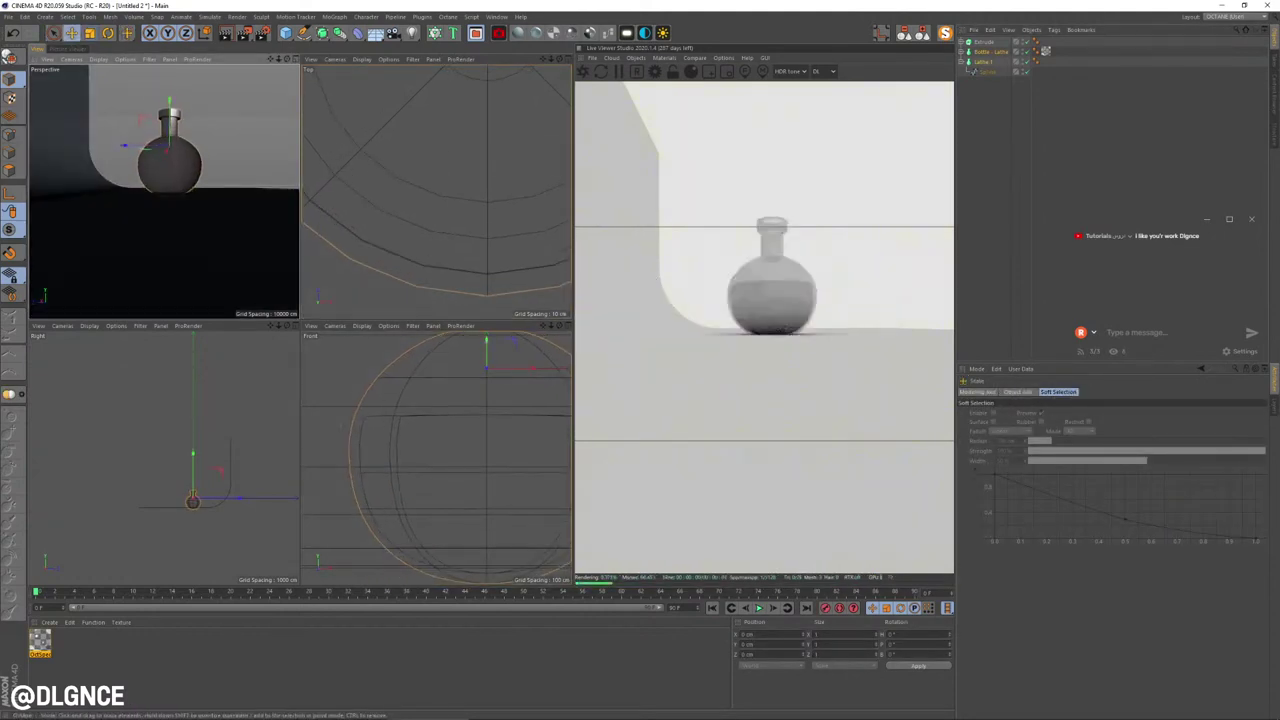
drag(169, 102, 169, 98)
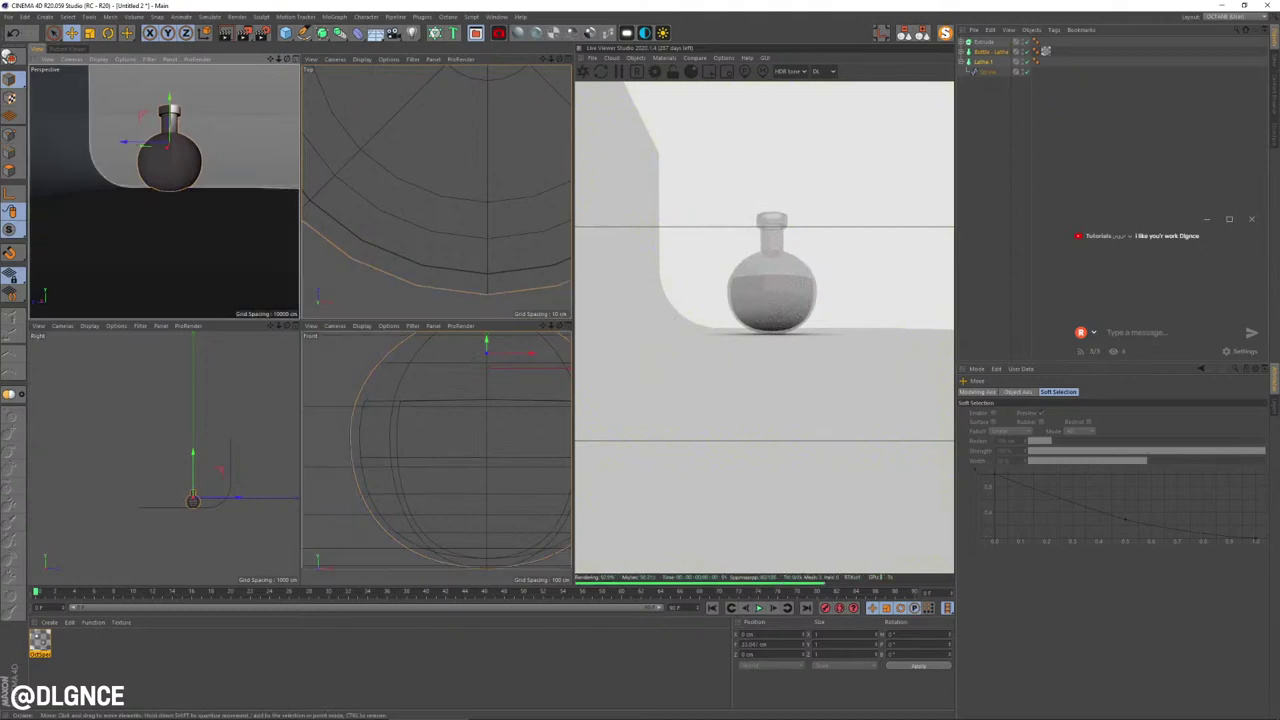
Step: Create a new Octane universal material with Metallic turned off and its opacity lowered to about 0.72
alt+drag(222, 150, 158, 154)
middle_click(190, 158)
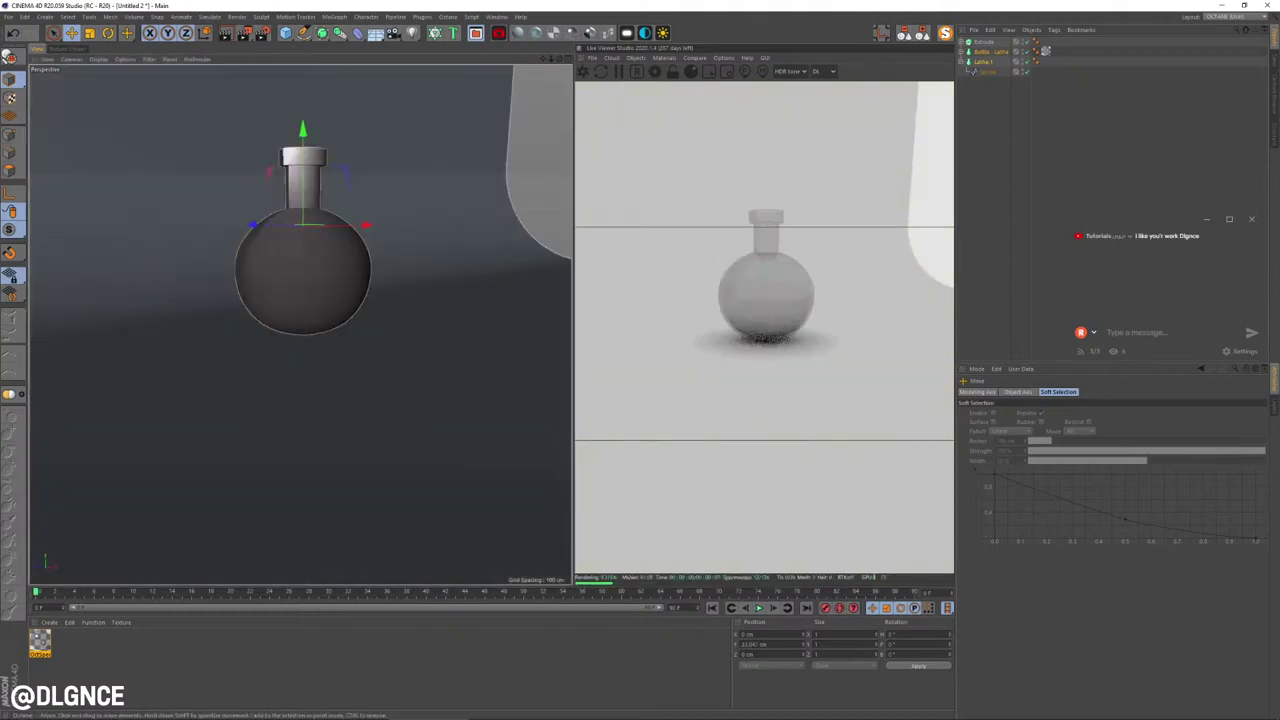
alt+middle_drag(410, 208, 397, 228)
alt+drag(397, 228, 290, 246)
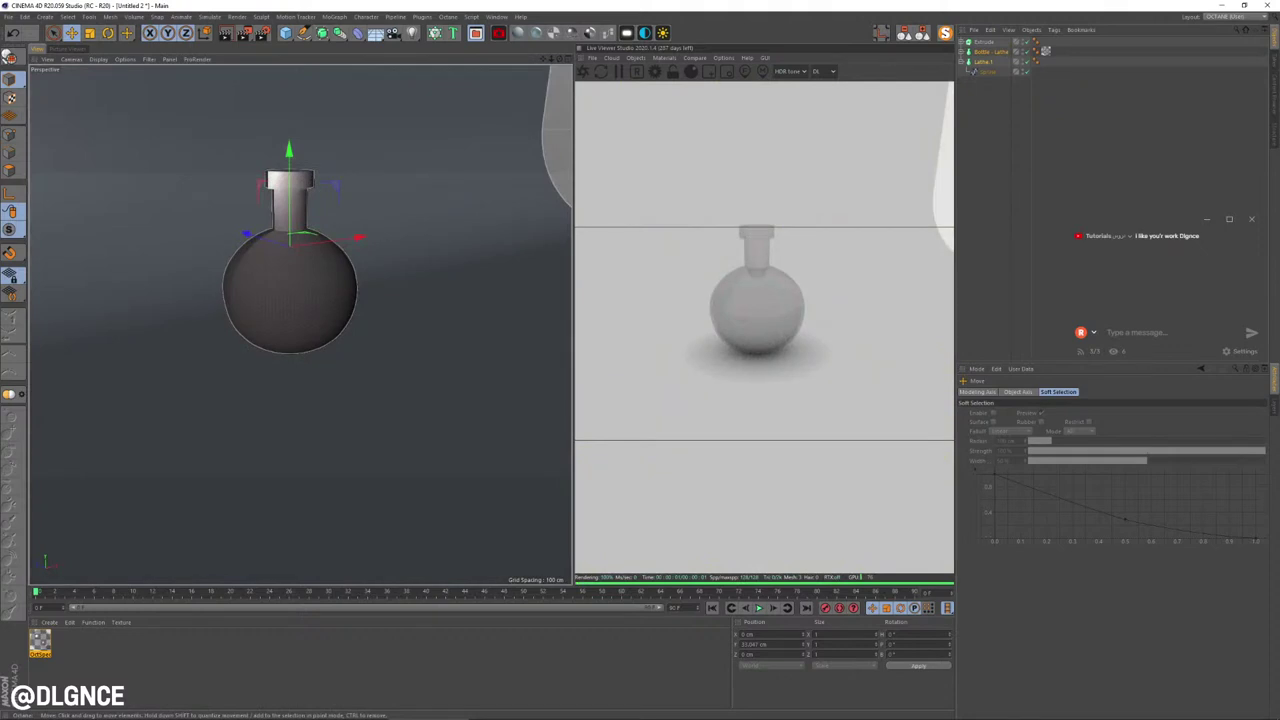
click(572, 33)
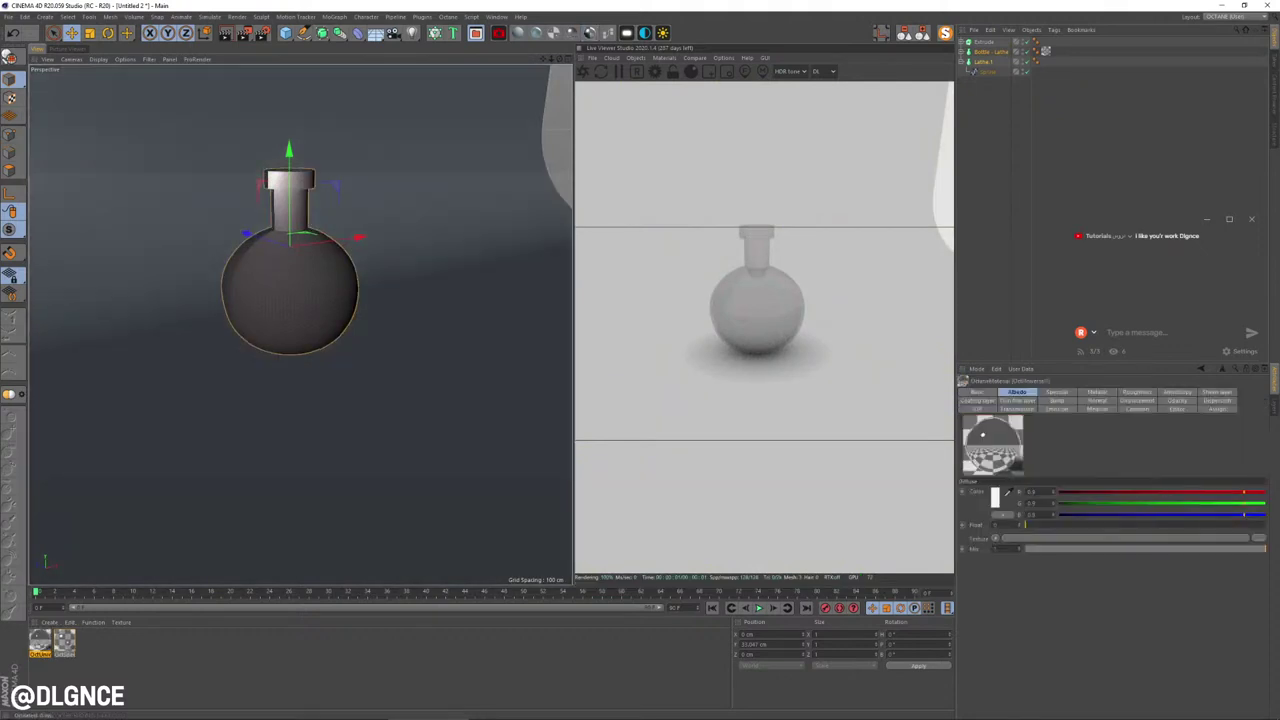
double_click(40, 641)
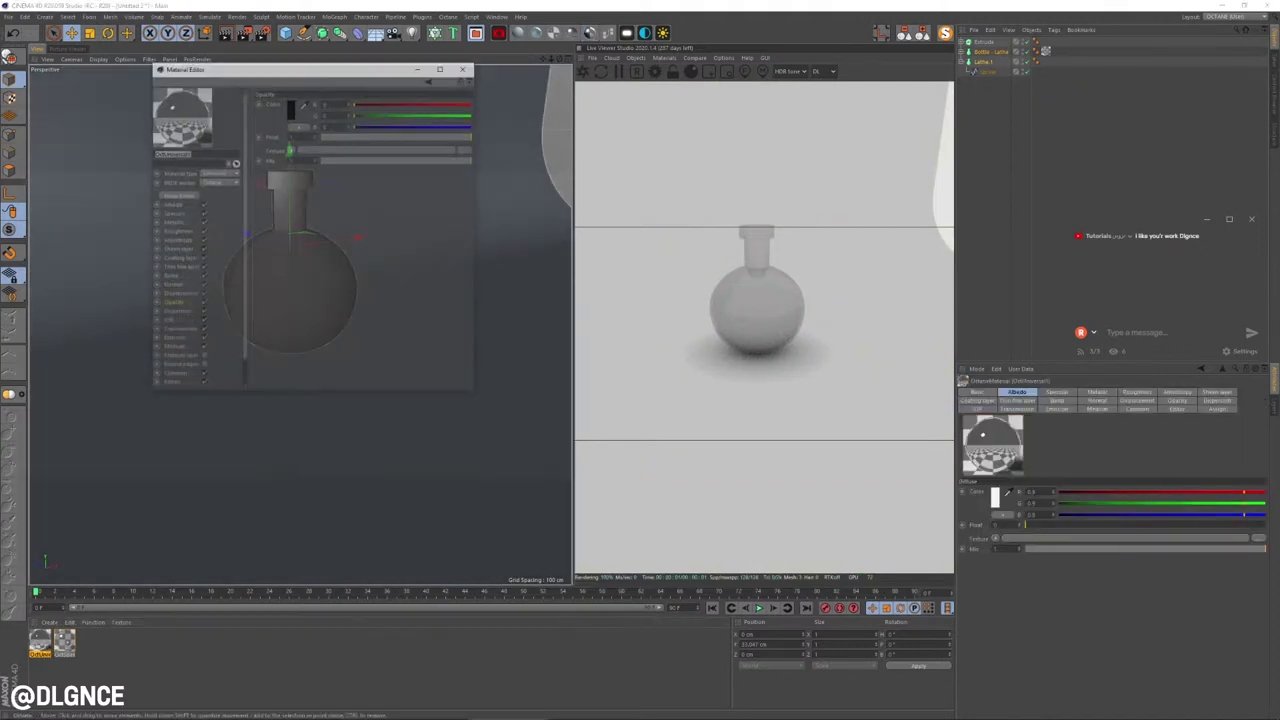
drag(218, 70, 431, 271)
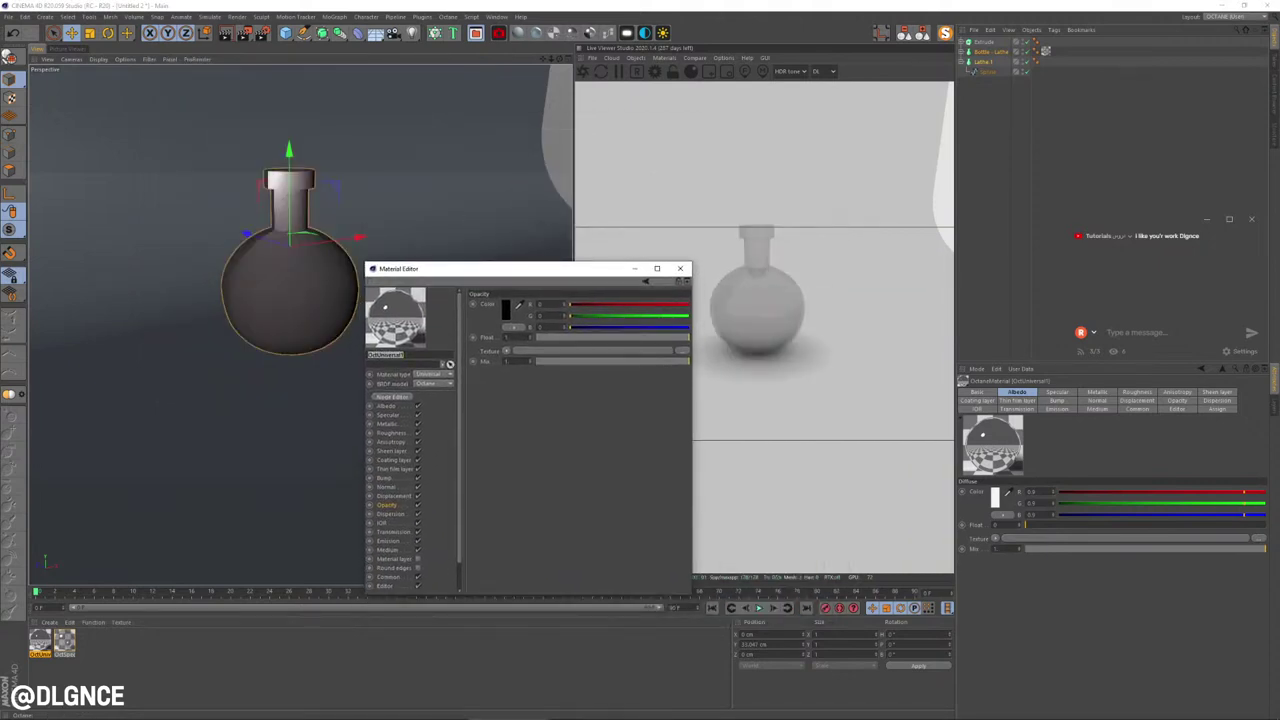
click(418, 423)
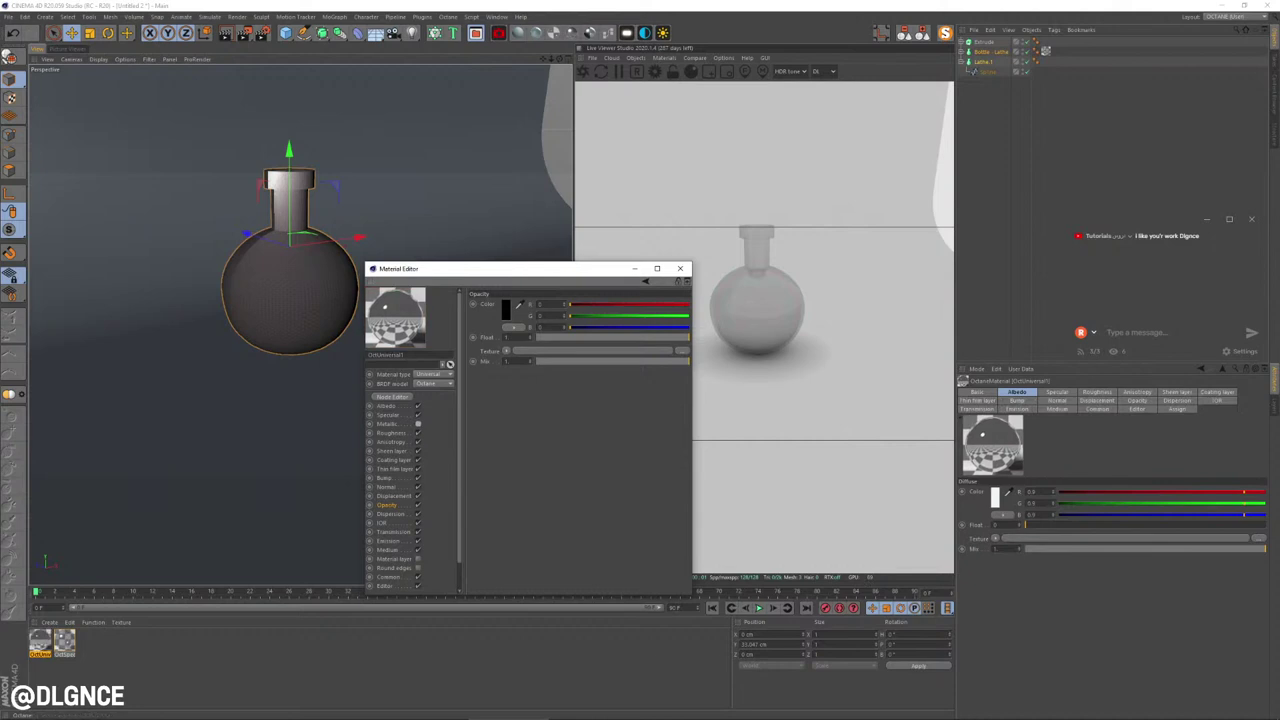
click(626, 337)
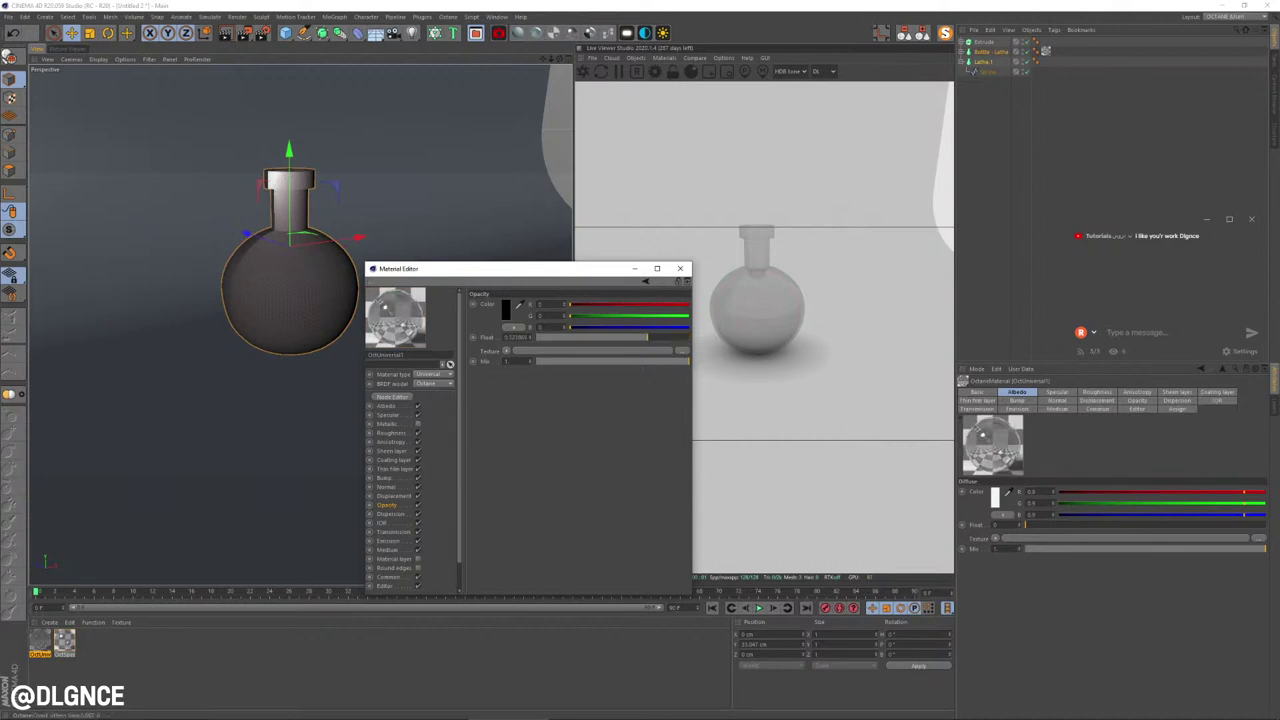
Step: Add a Texture emission to the new universal material and lower its power
click(387, 541)
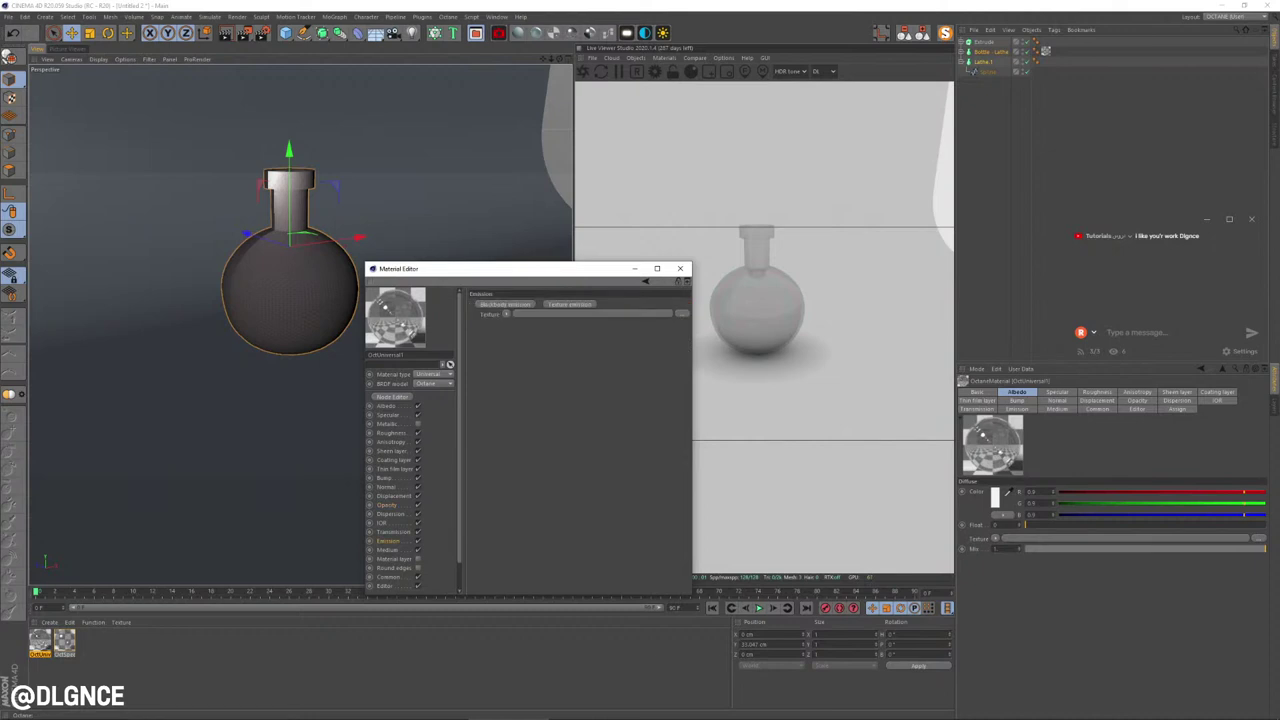
click(505, 314)
key(Escape)
click(569, 304)
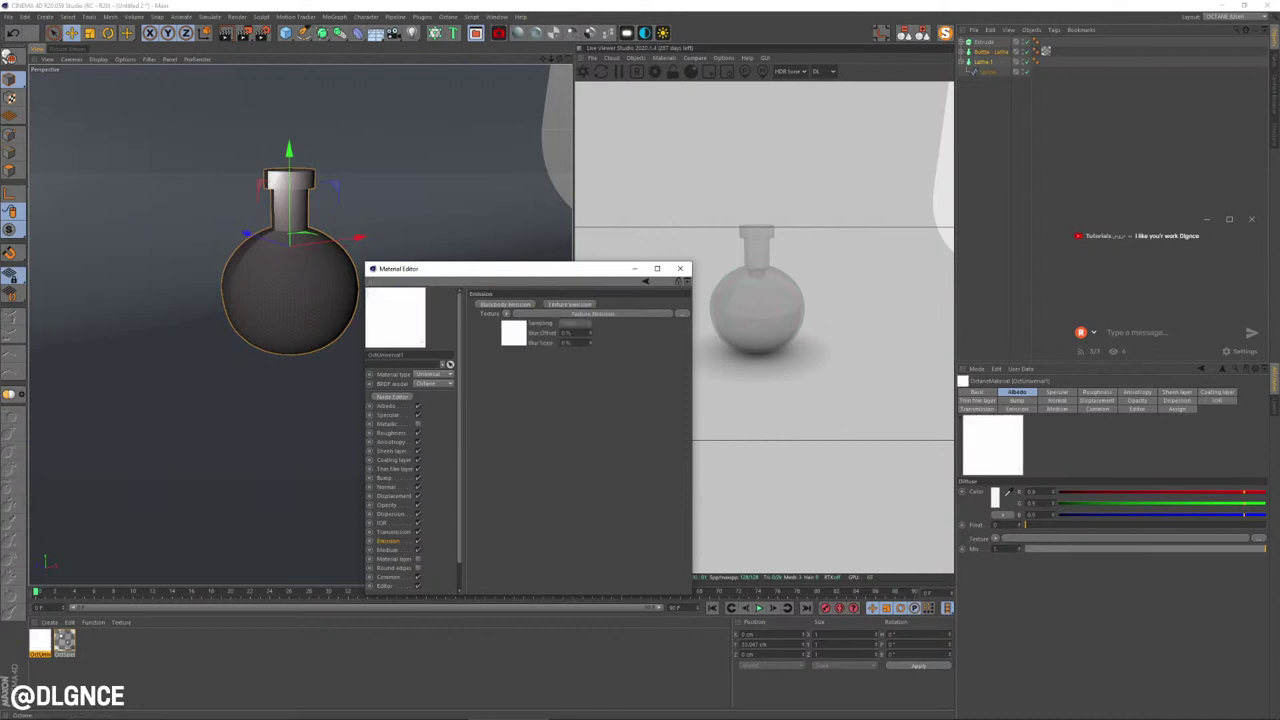
click(593, 314)
drag(674, 340, 656, 340)
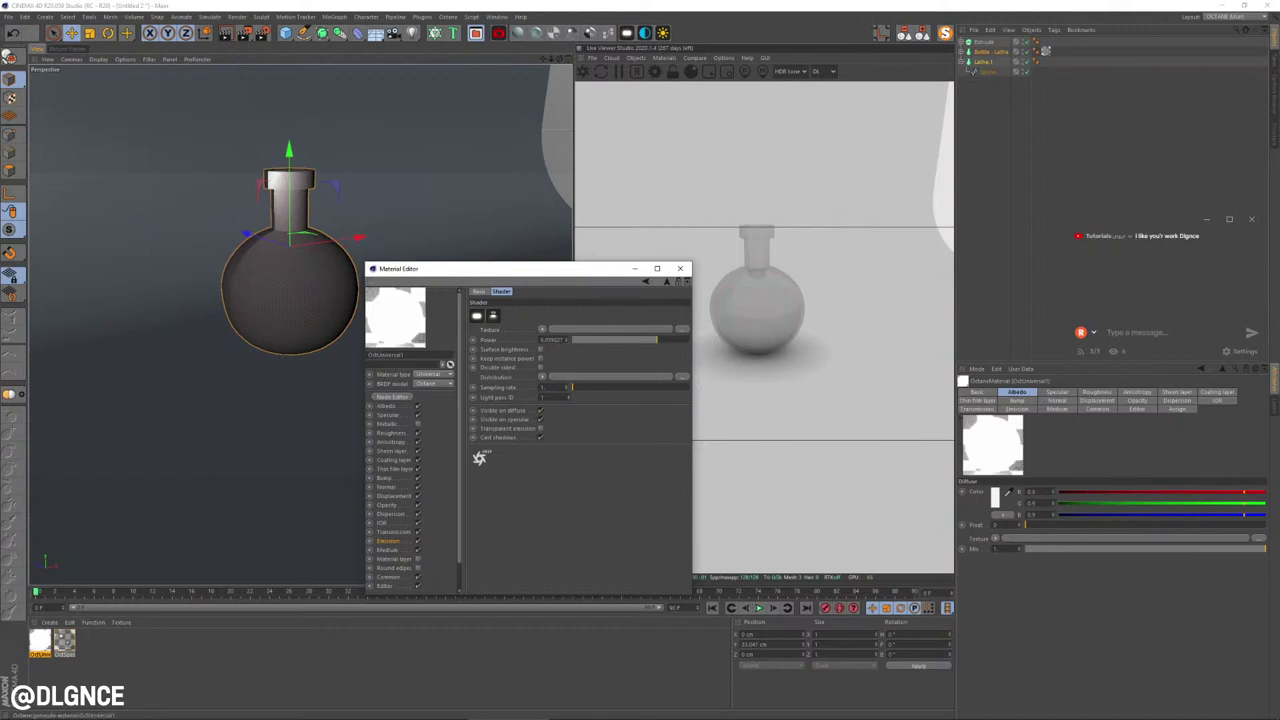
Step: Load a bright green Color shader (saturation 71%, value 100%) as the emission texture and apply the material to the inner liquid lathe
click(542, 329)
click(552, 406)
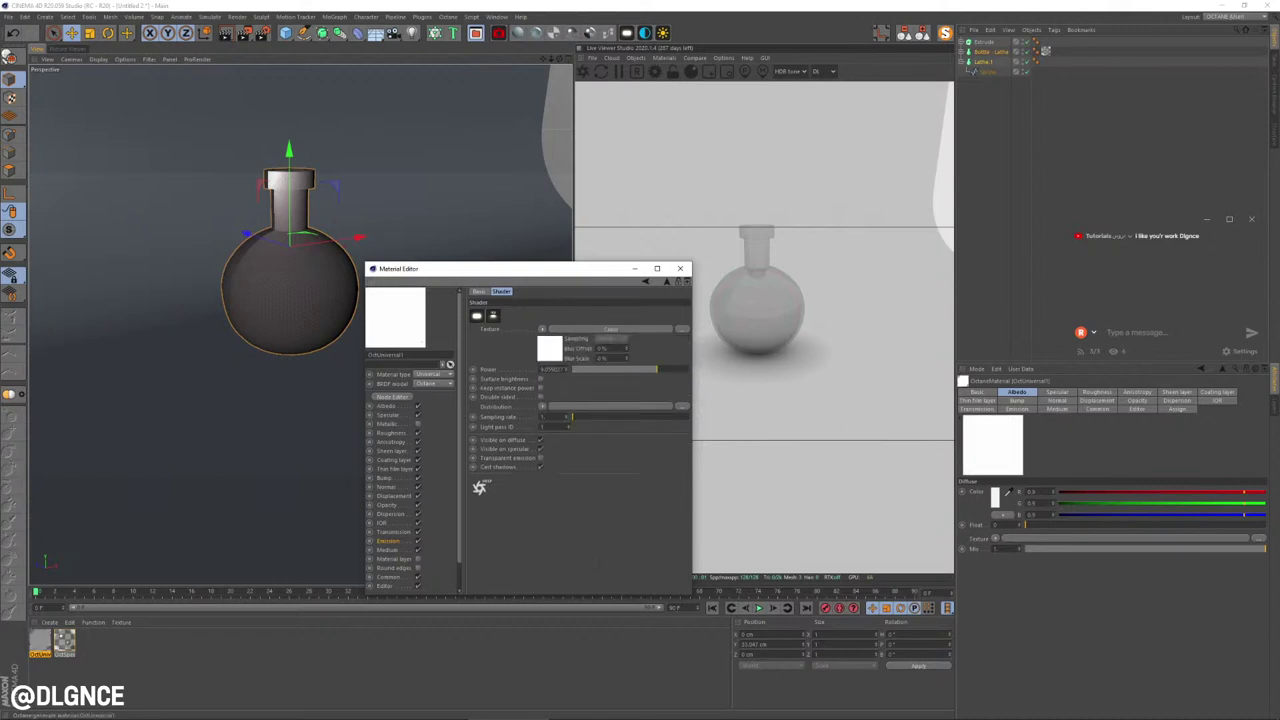
click(648, 409)
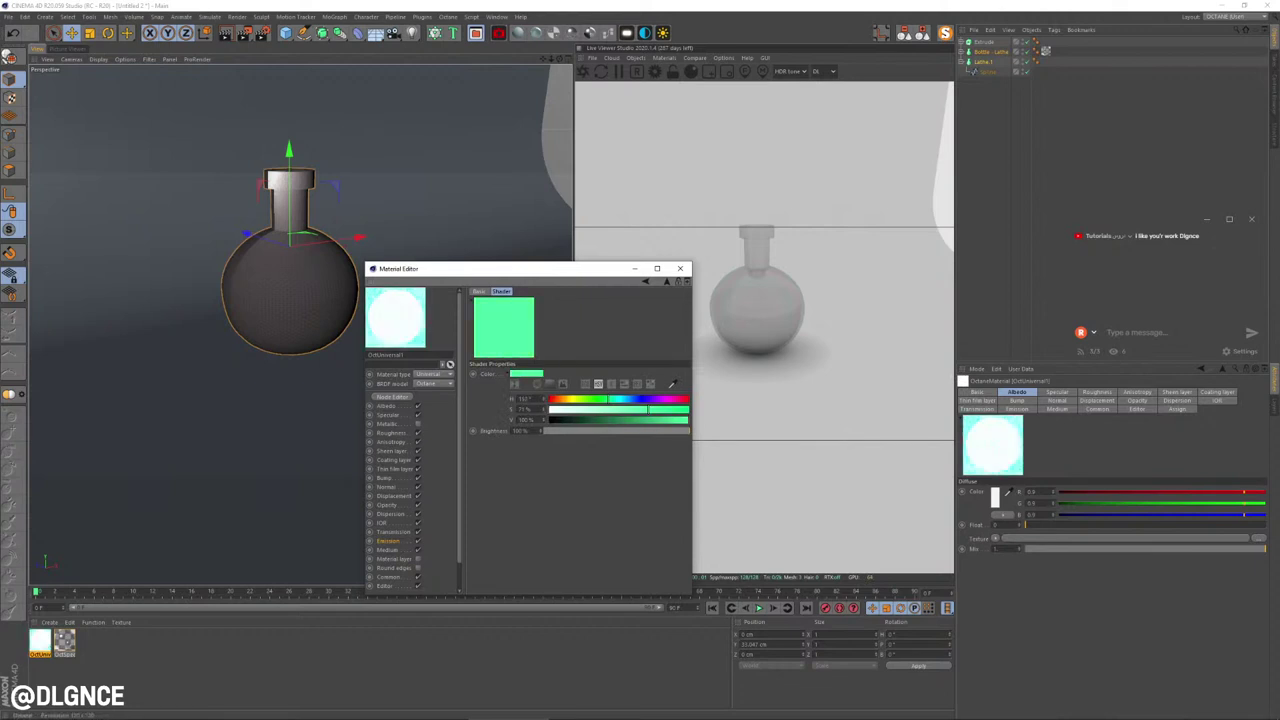
drag(395, 317, 985, 62)
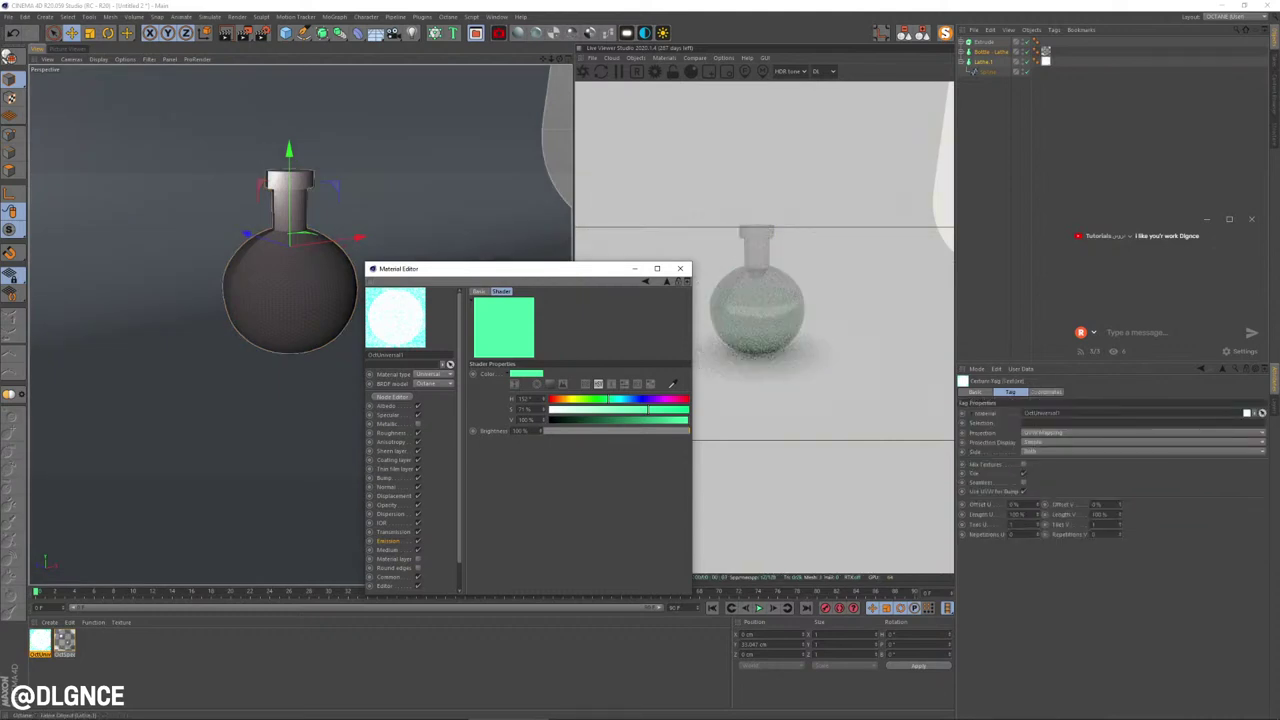
click(1010, 125)
Step: Switch the Live Viewer kernel to path tracing (PT) and close the material editor
click(823, 72)
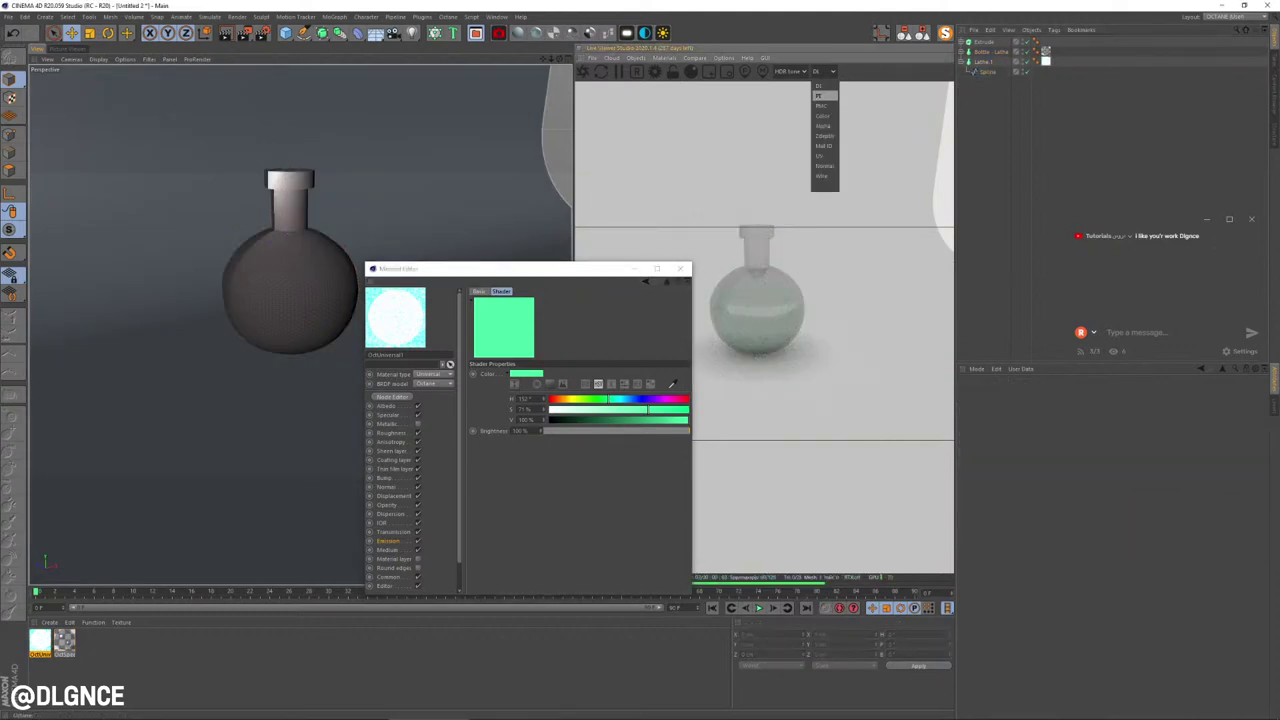
click(824, 96)
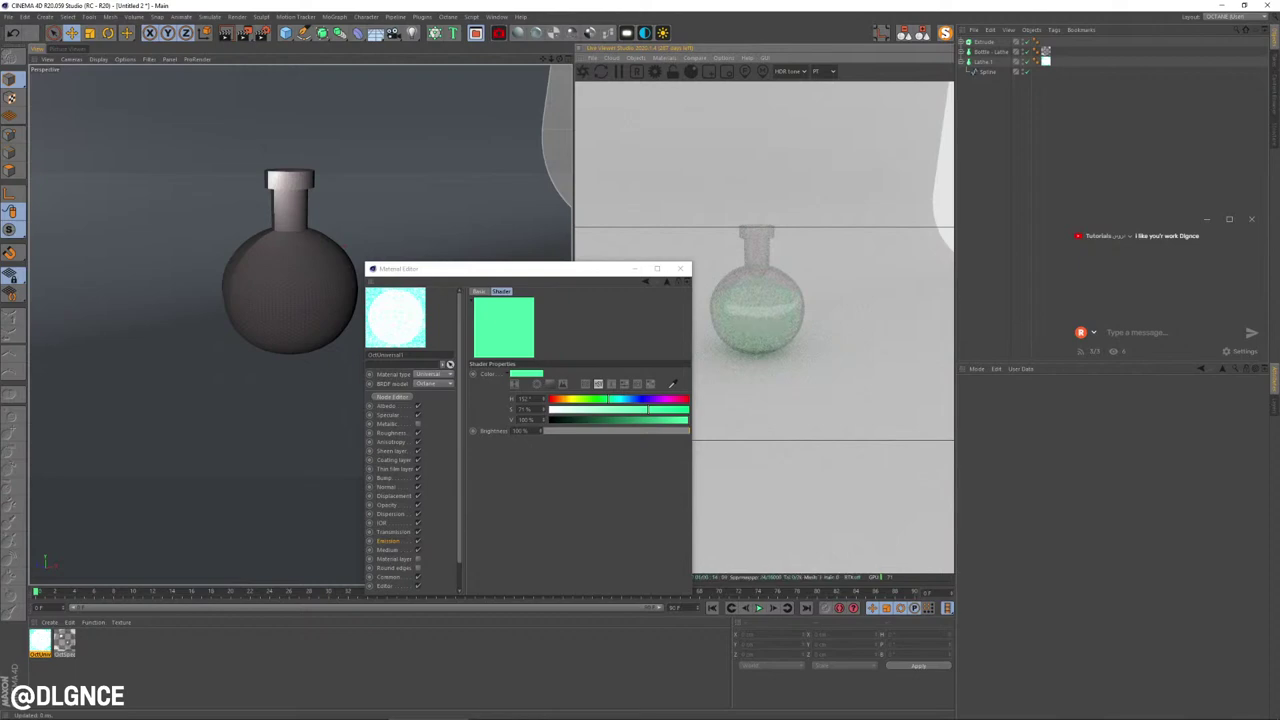
click(680, 268)
alt+middle_drag(280, 285, 300, 325)
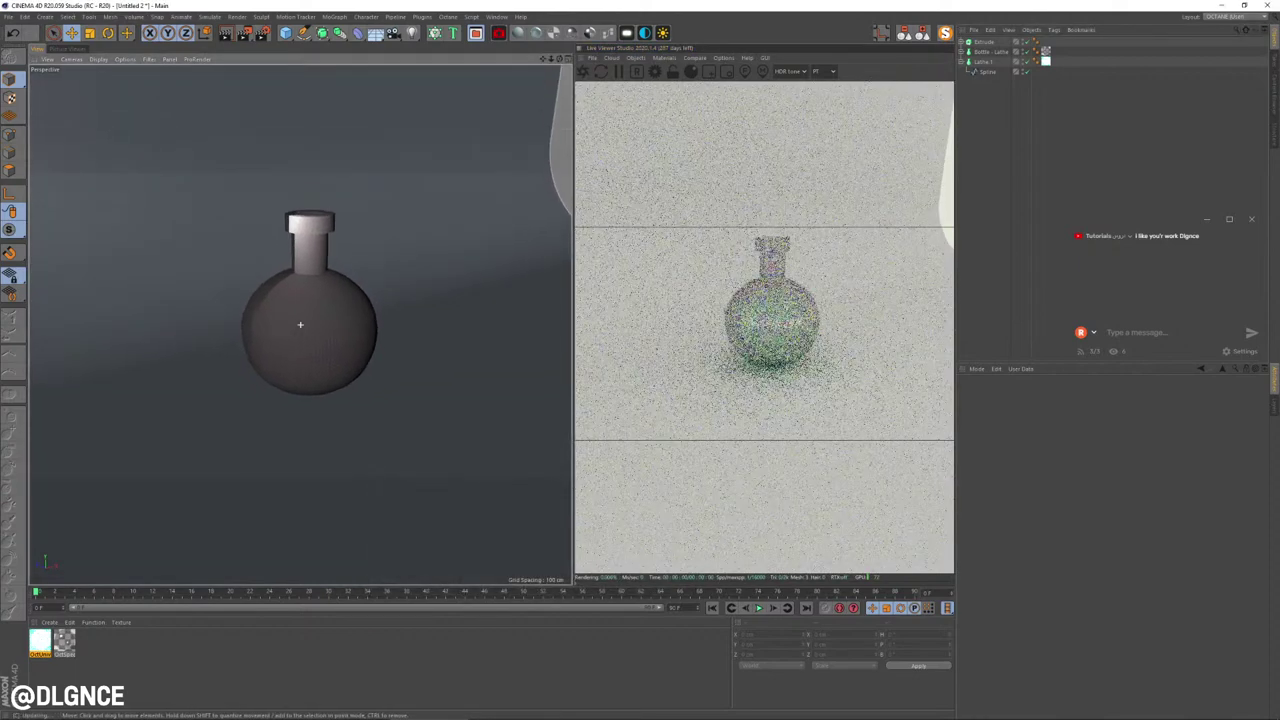
mouse_move(300, 324)
alt+mouse_down()
mouse_move(309, 286)
mouse_move(300, 330)
alt+mouse_up()
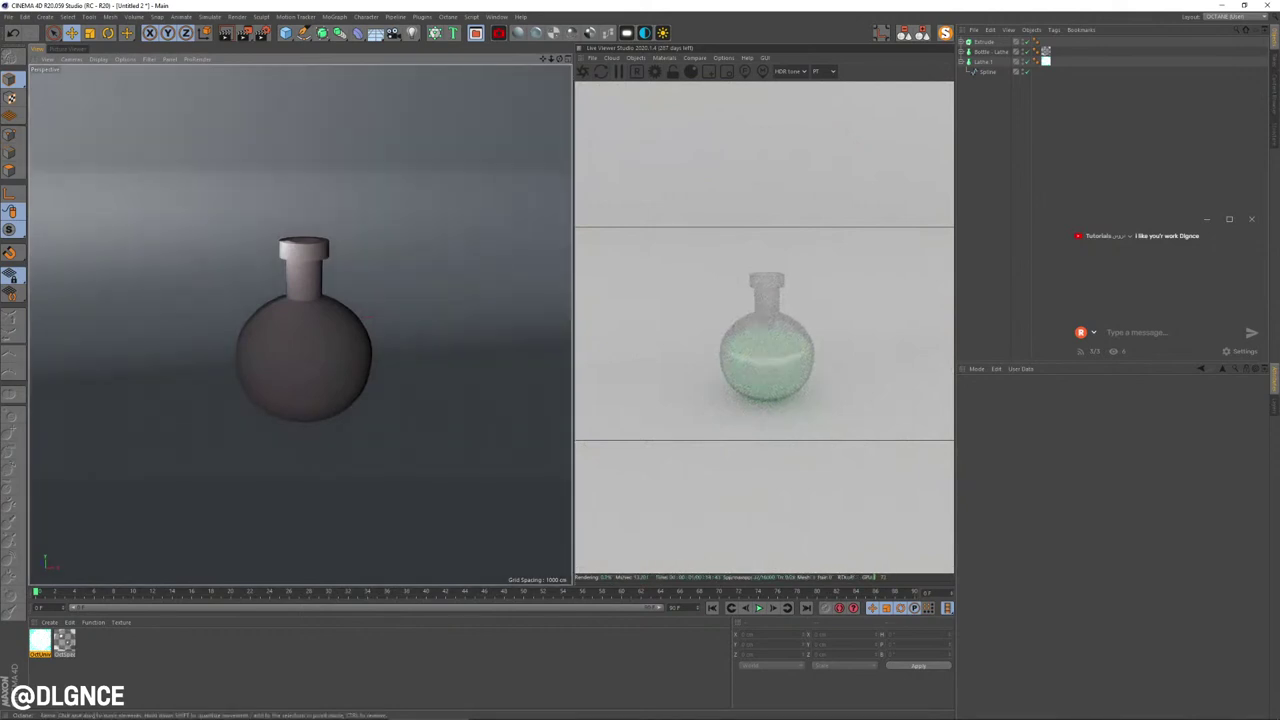
Step: Save the scene as ThePractice-223-ElixerBottle-2.c4d in the project folder next to the existing file
key(ctrl+s)
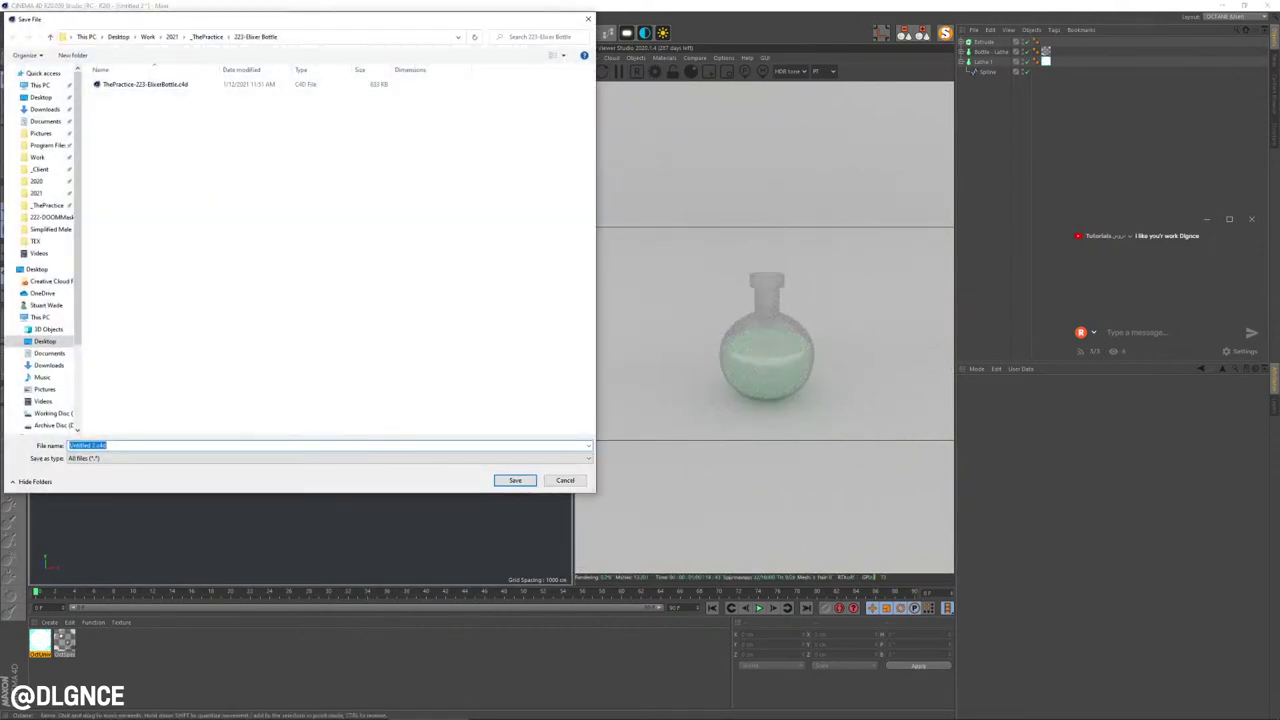
click(146, 84)
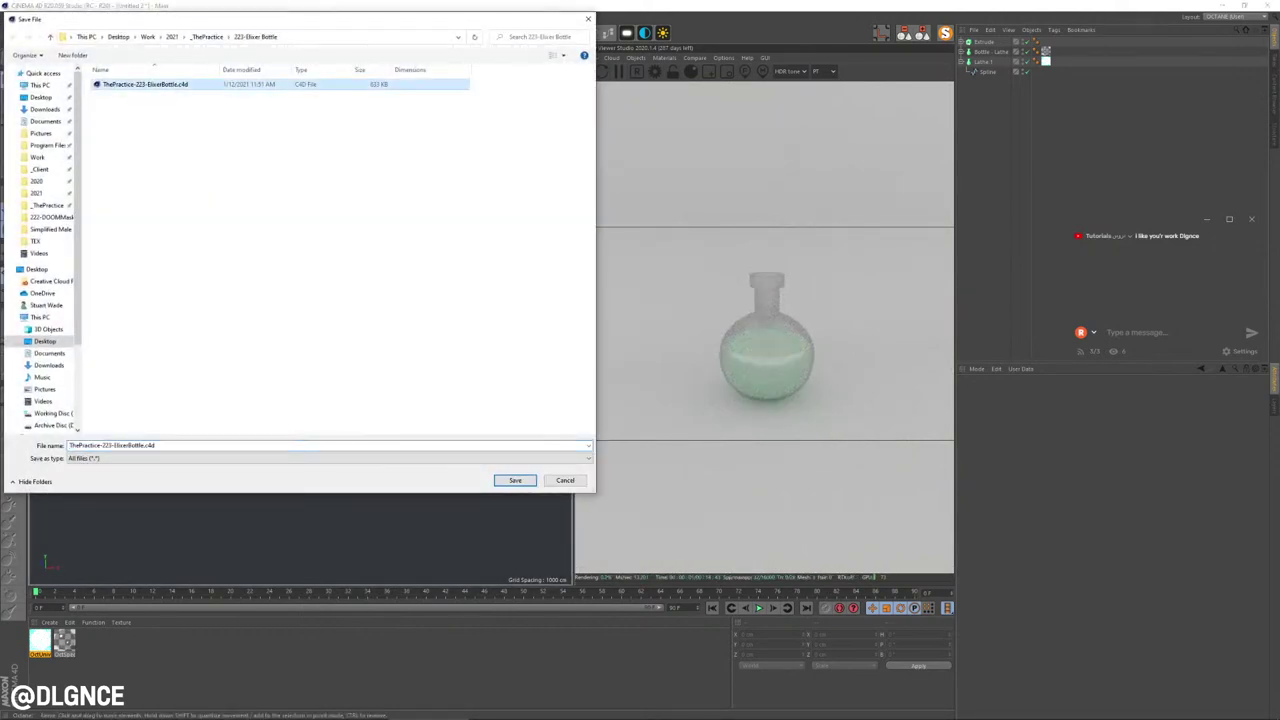
click(144, 446)
click(144, 446)
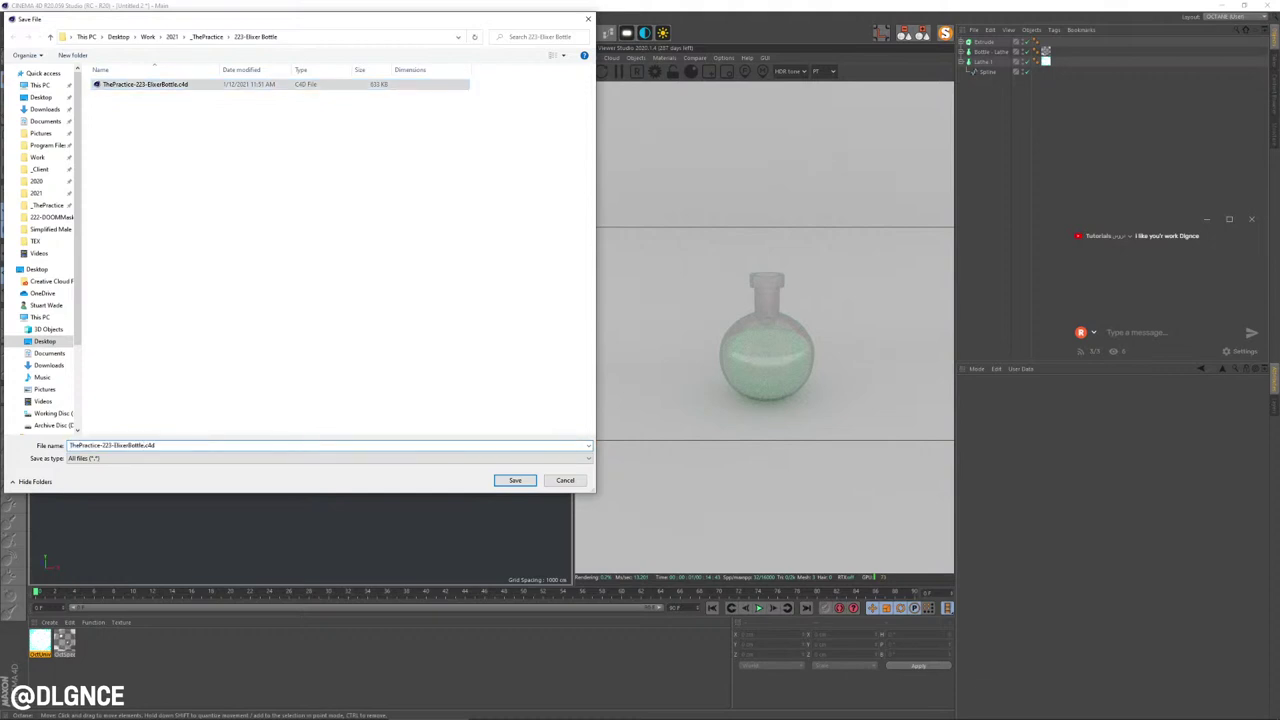
text(-)
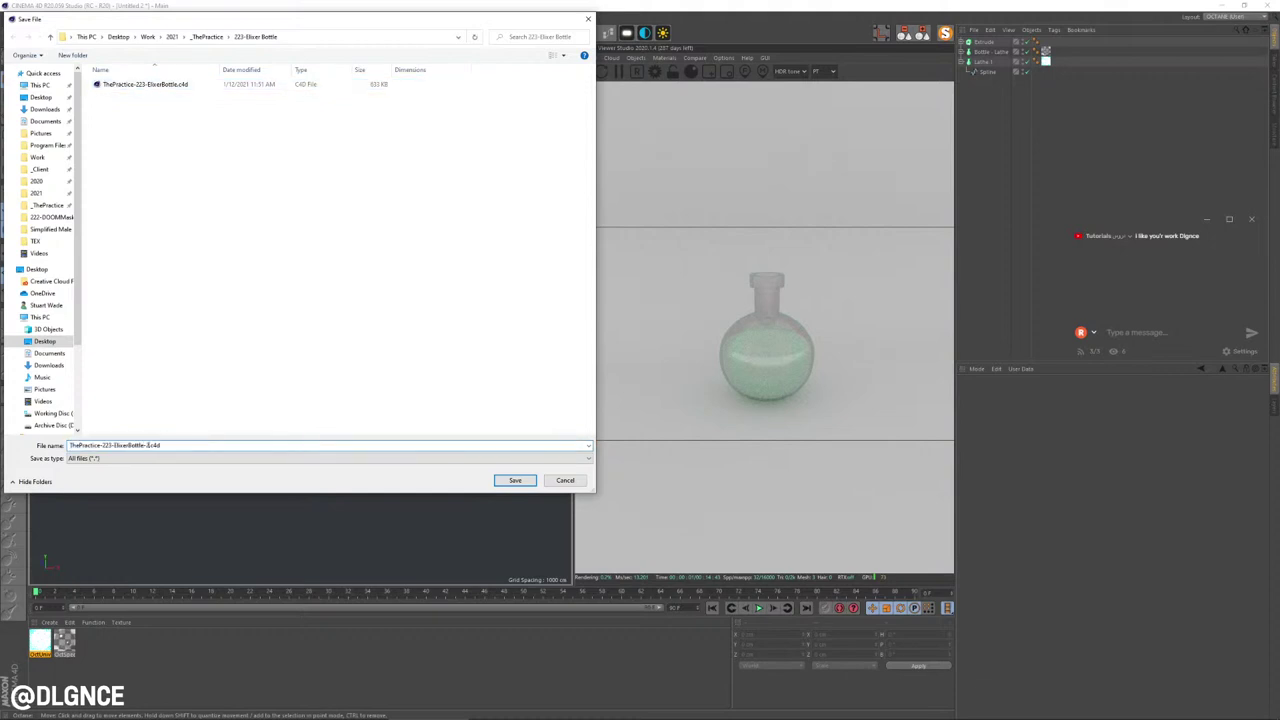
text(2)
key(Return)
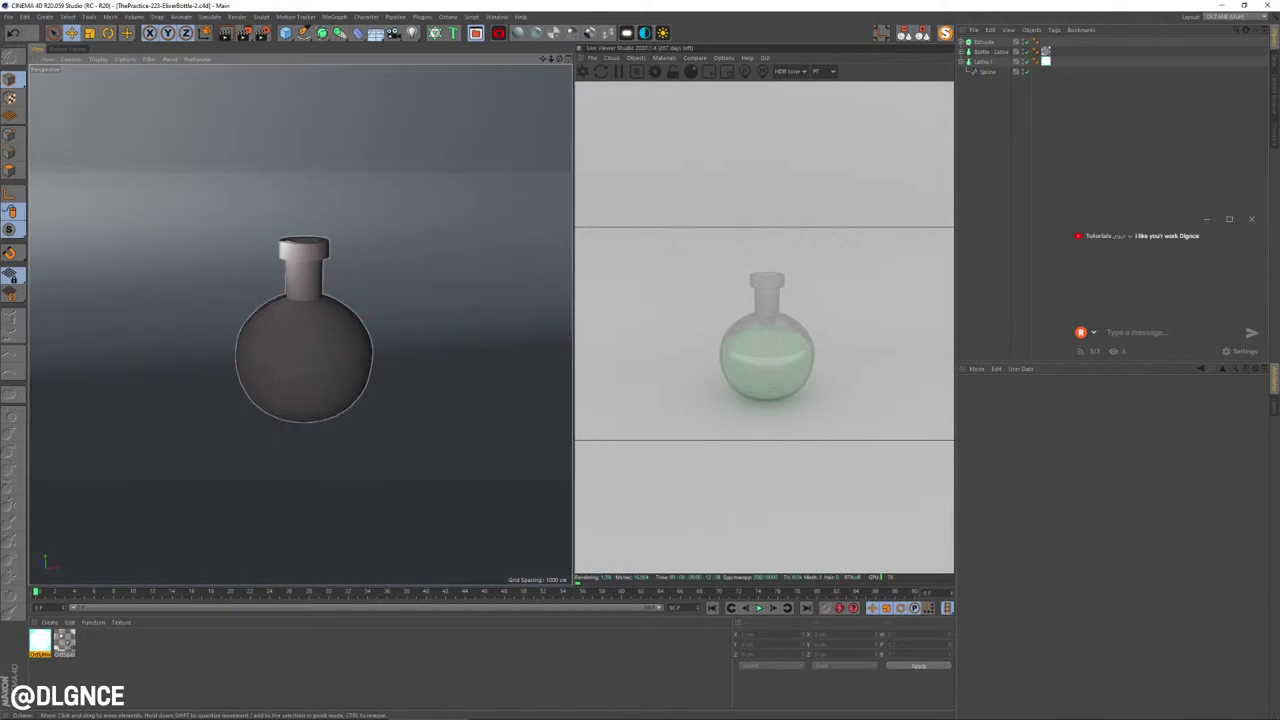
Step: Add an Octane HDRI environment sky, load a Gradient shader as its texture and open the gradient's settings
alt+drag(306, 320, 308, 300)
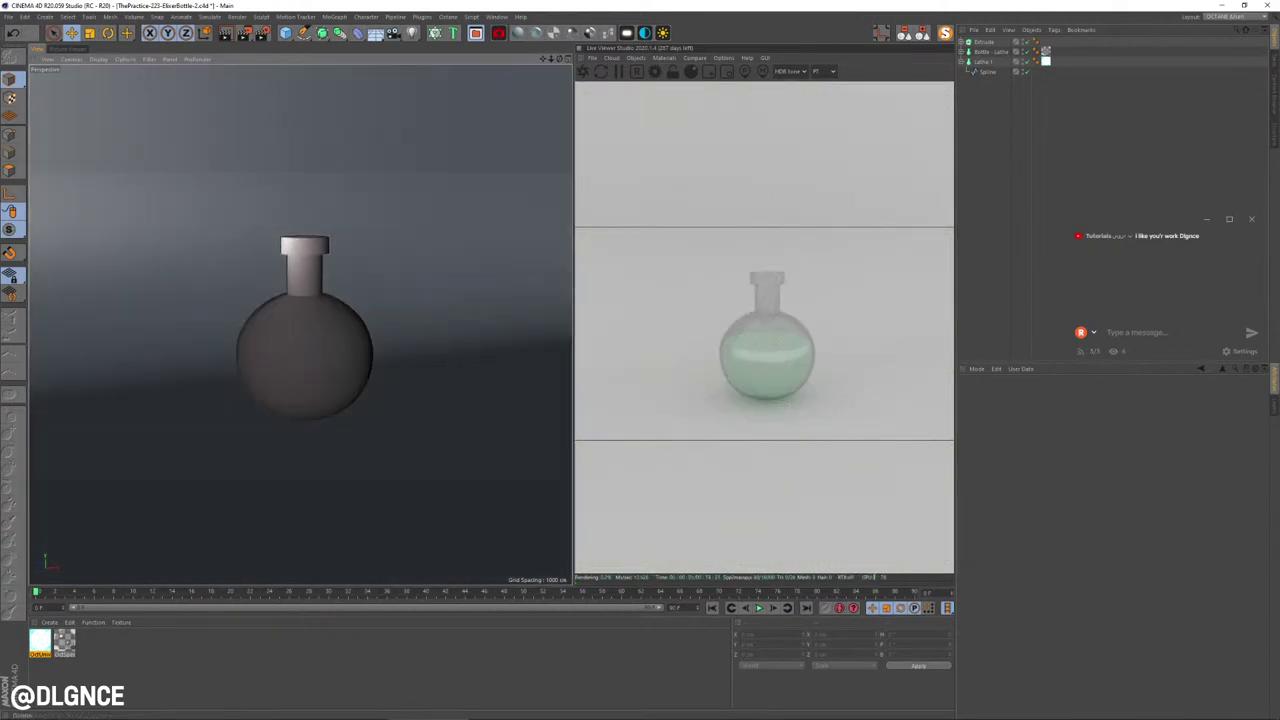
click(645, 33)
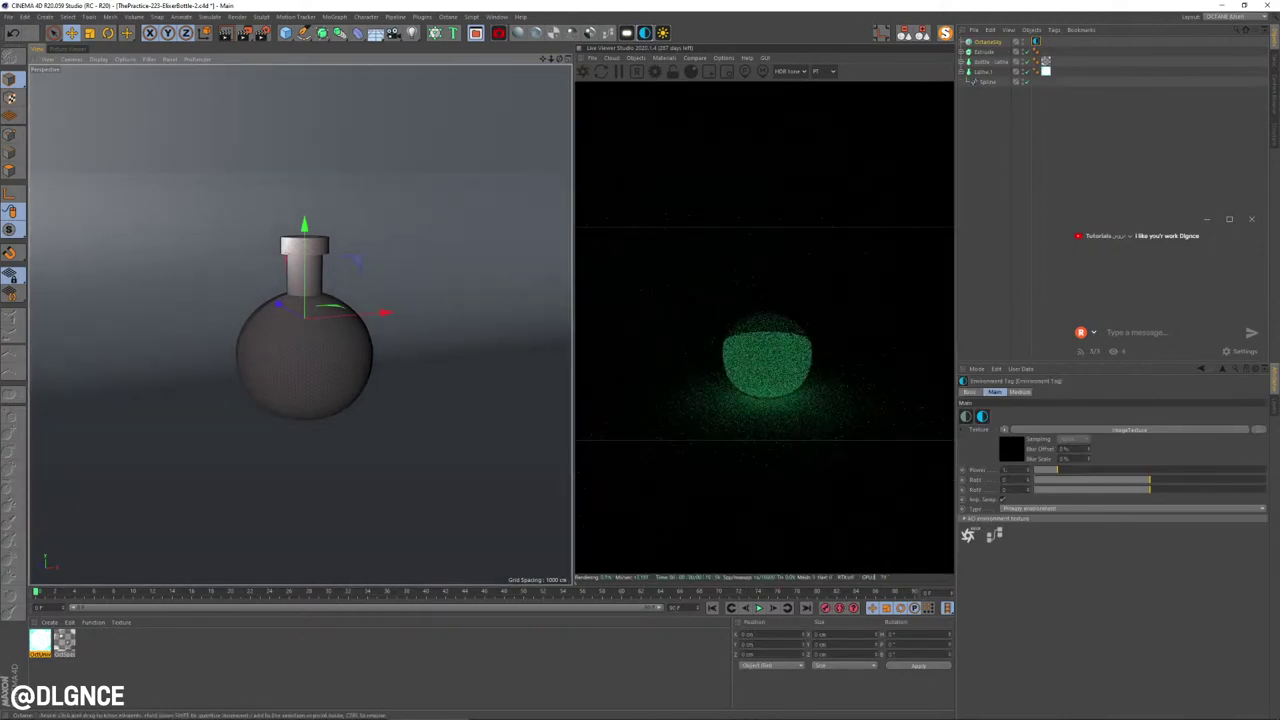
alt+middle_drag(303, 327, 298, 317)
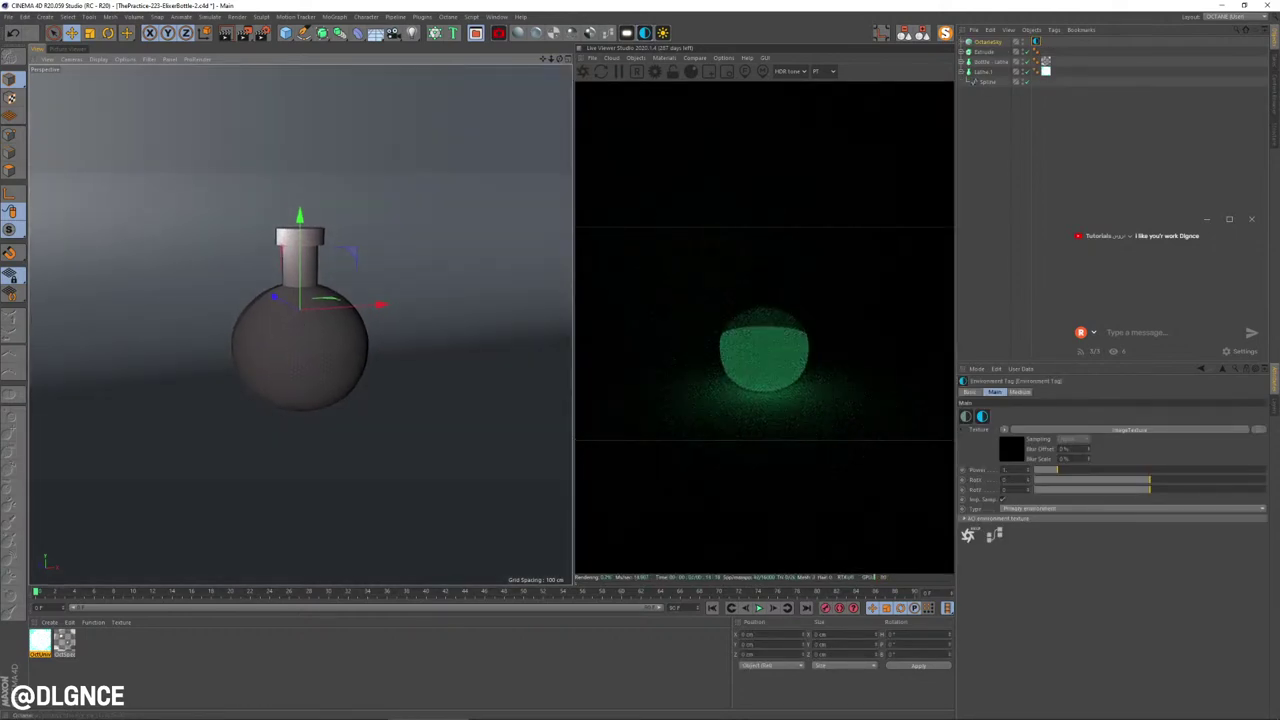
click(1004, 430)
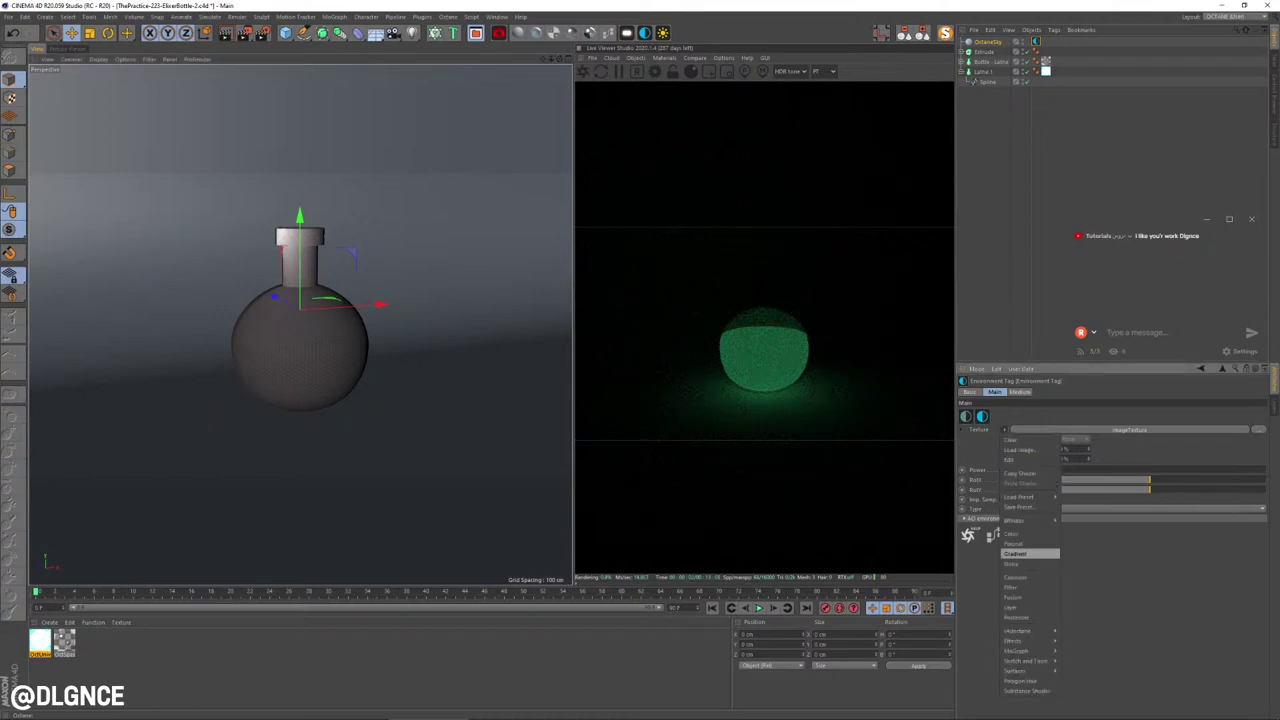
click(1028, 554)
click(1012, 449)
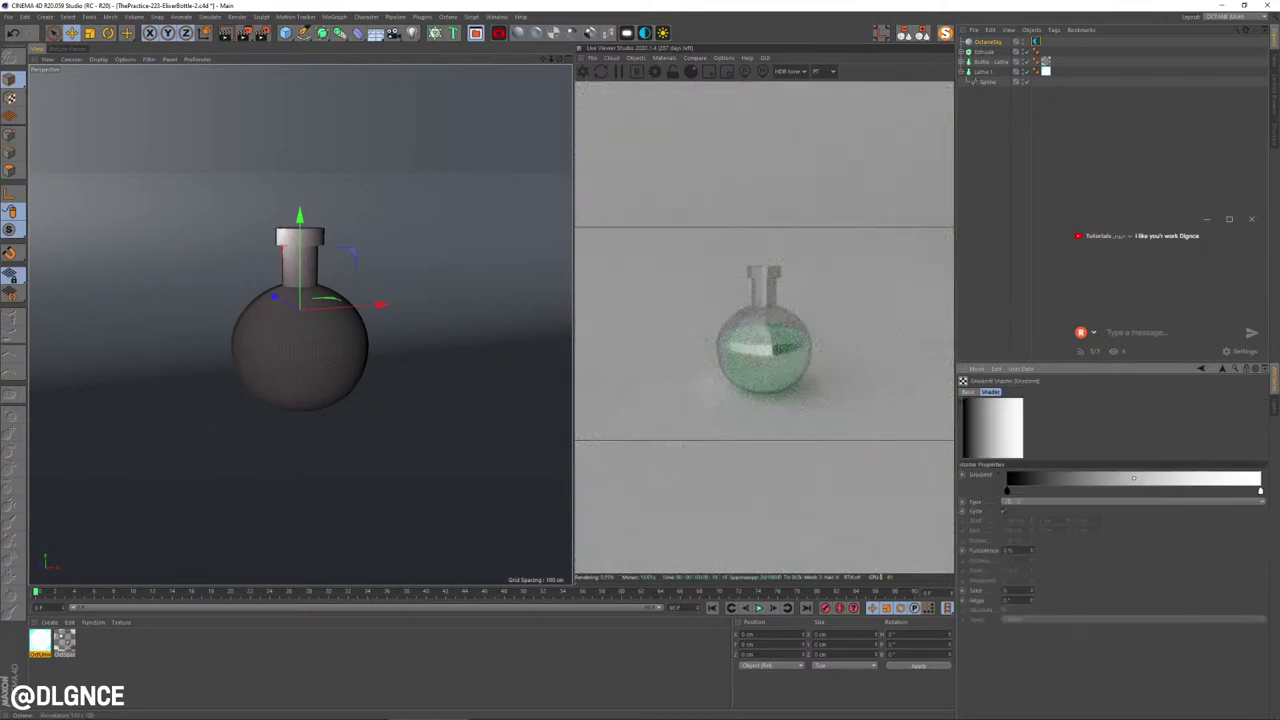
Step: Set the sky gradient's type to 2D - V and recolor its black knot to a dark blue
click(1034, 502)
click(1034, 520)
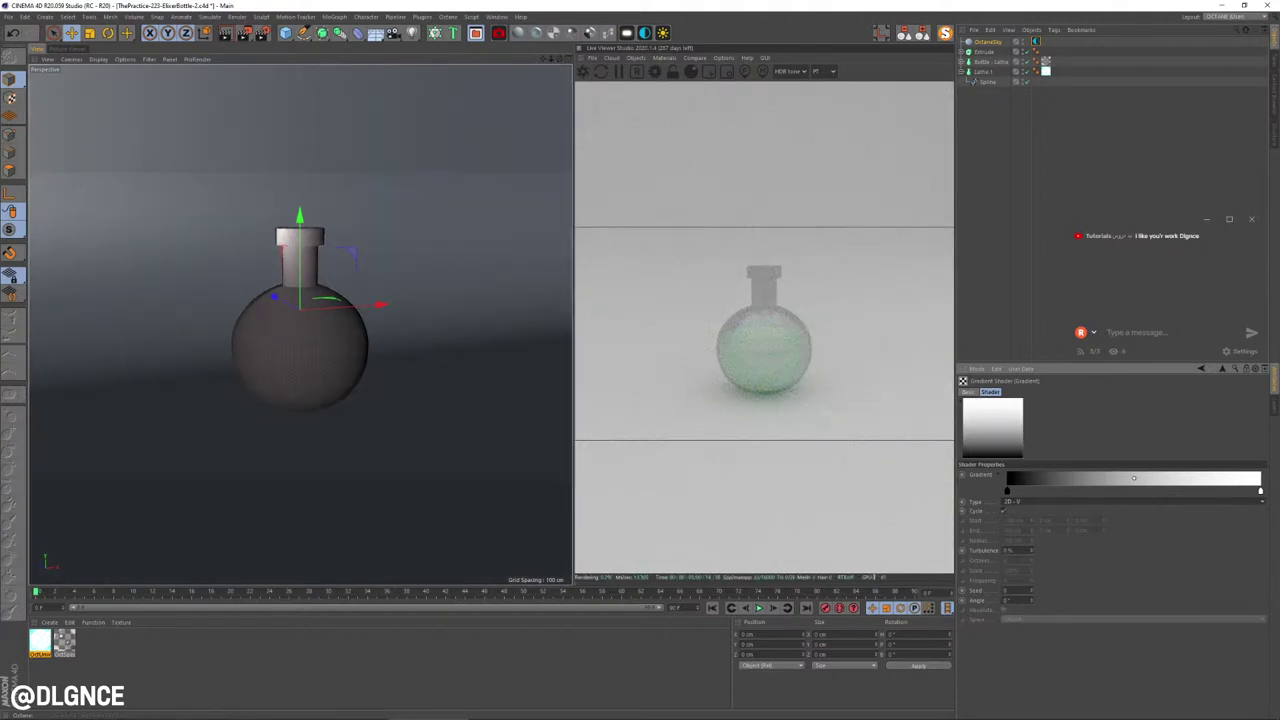
double_click(1007, 491)
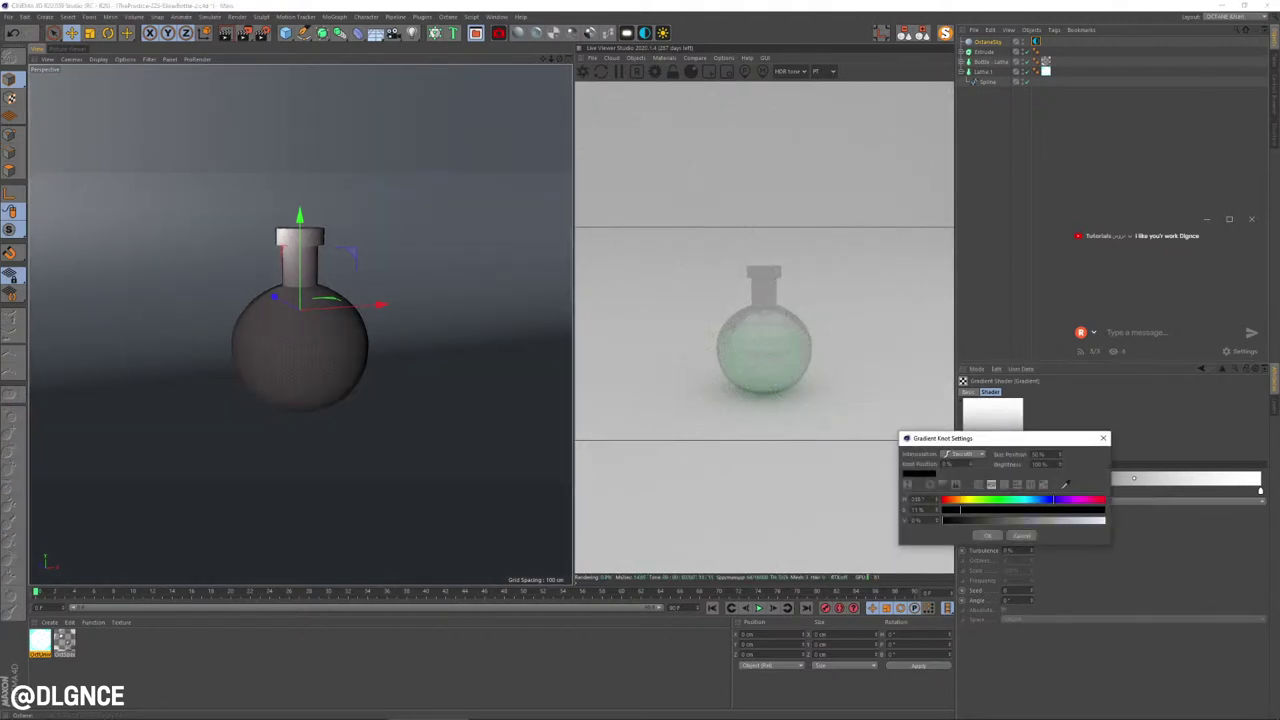
mouse_move(960, 510)
mouse_down()
mouse_move(1056, 510)
mouse_move(975, 520)
mouse_up()
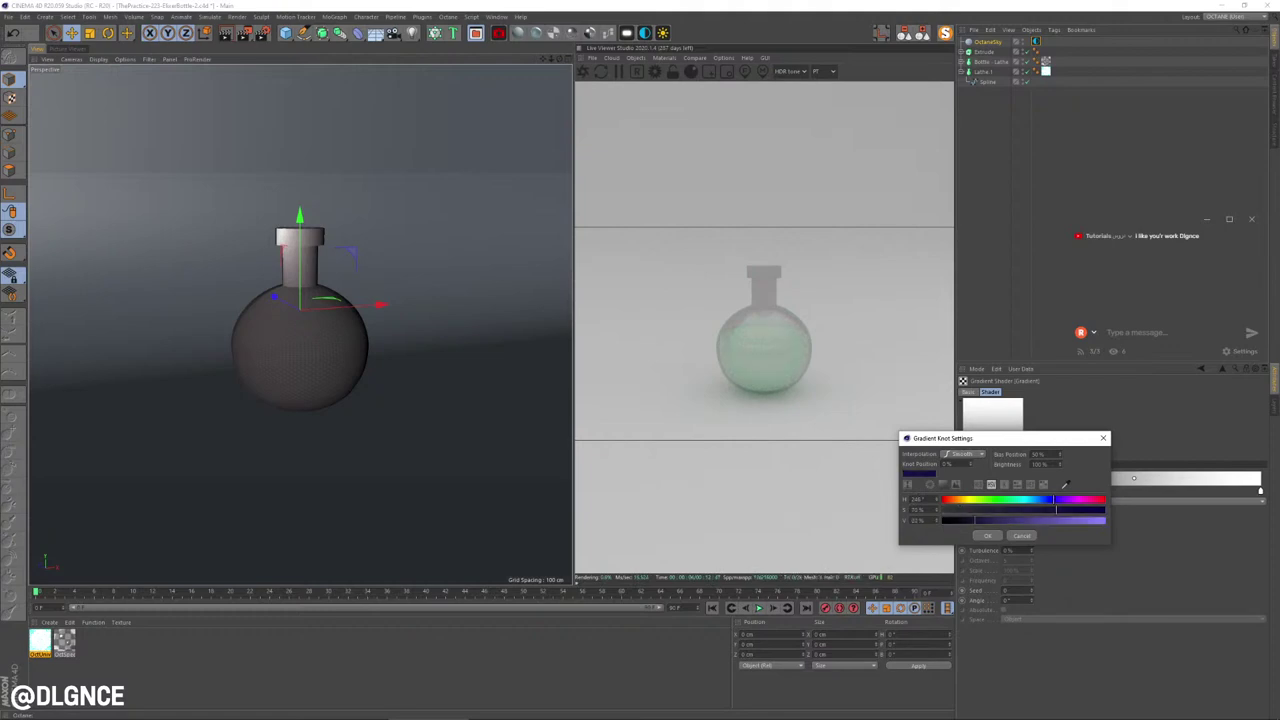
click(988, 536)
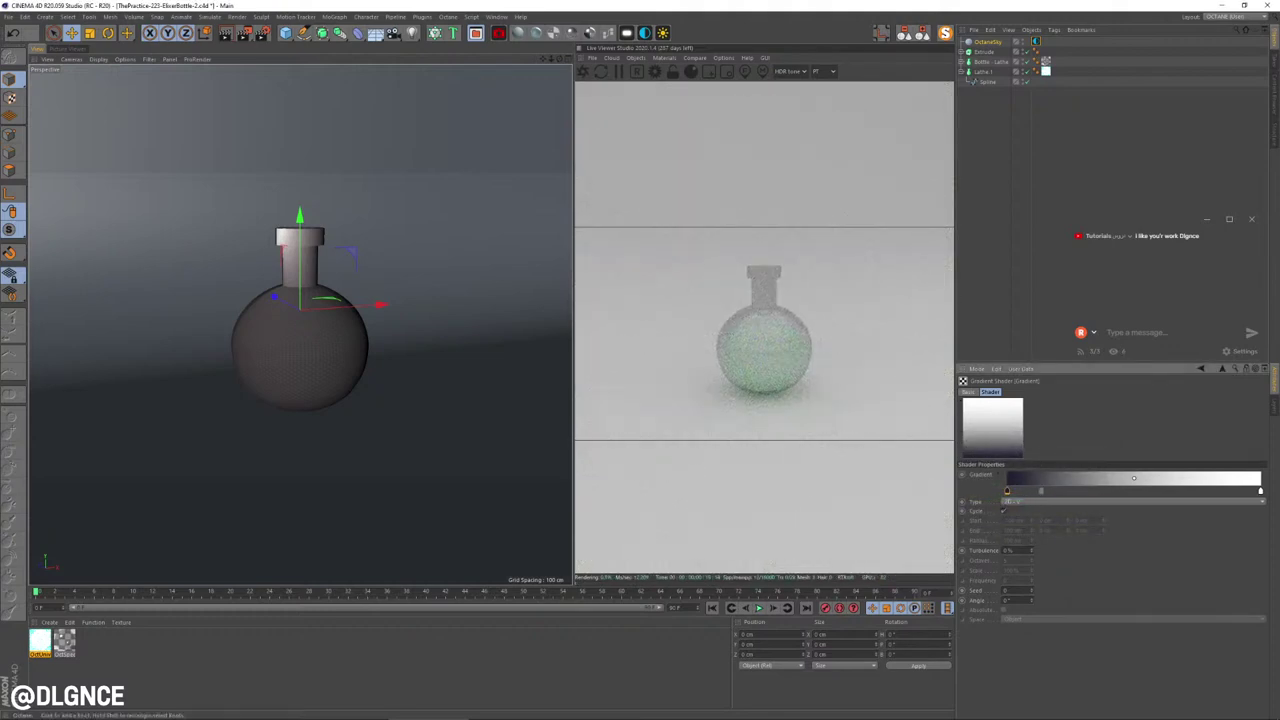
Step: Place a second dark knot near the gradient's white end and recolor the end knot to a pale yellow
drag(1040, 491, 1228, 490)
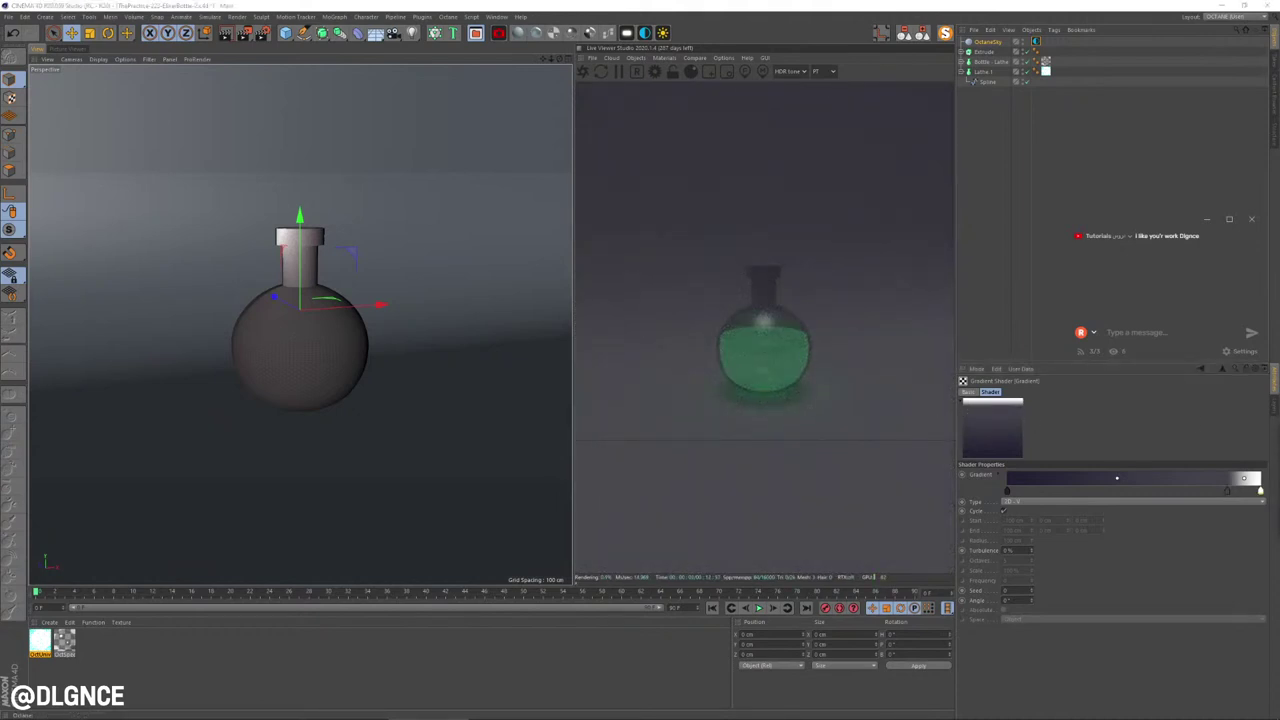
drag(1279, 420, 714, 421)
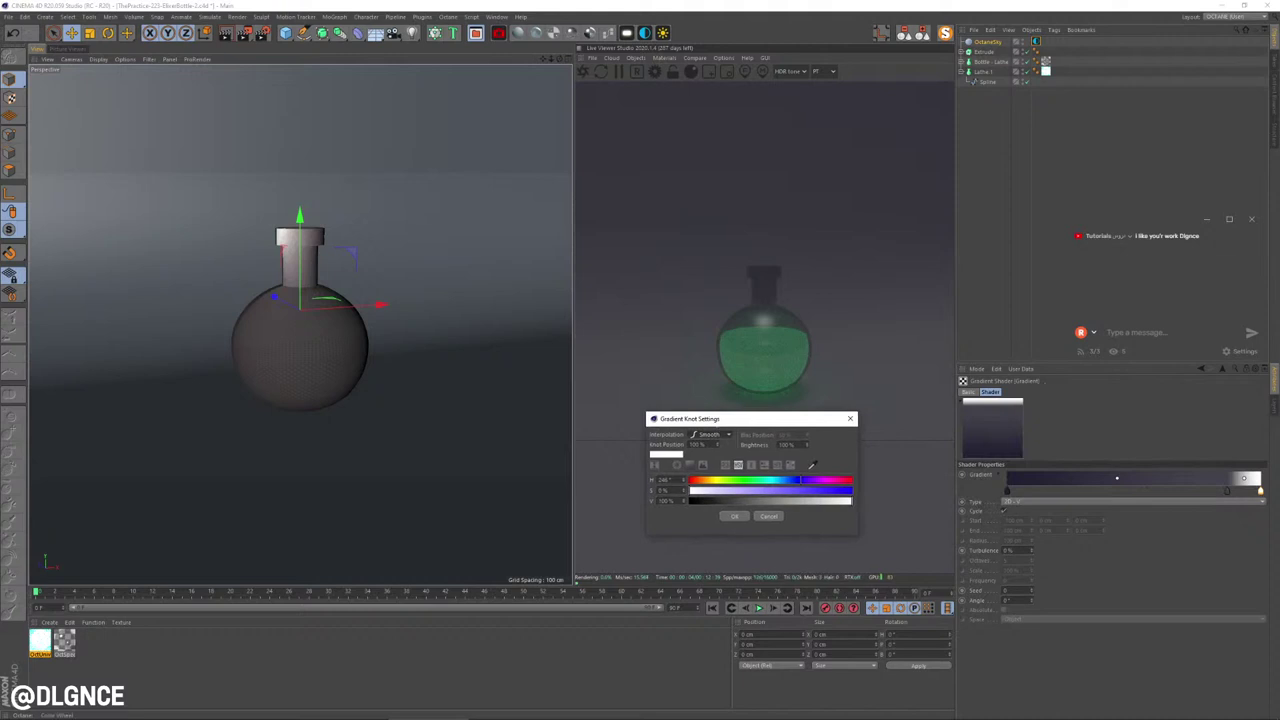
click(717, 480)
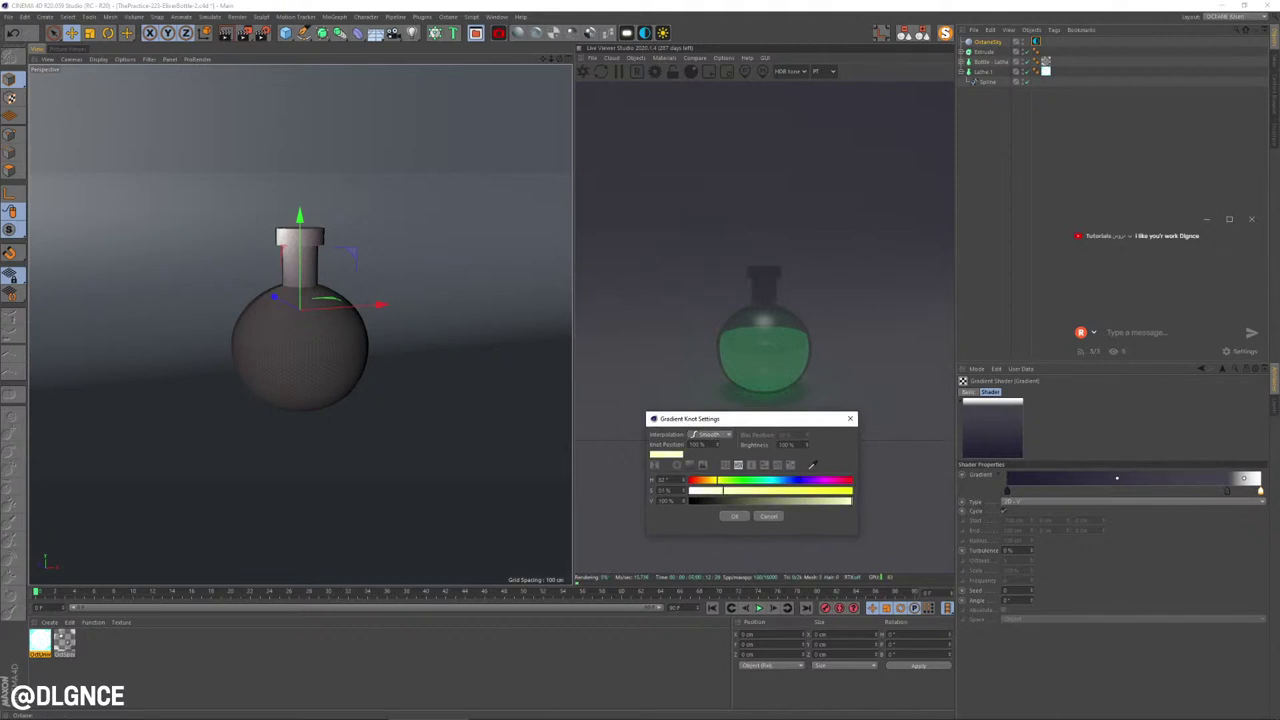
click(734, 516)
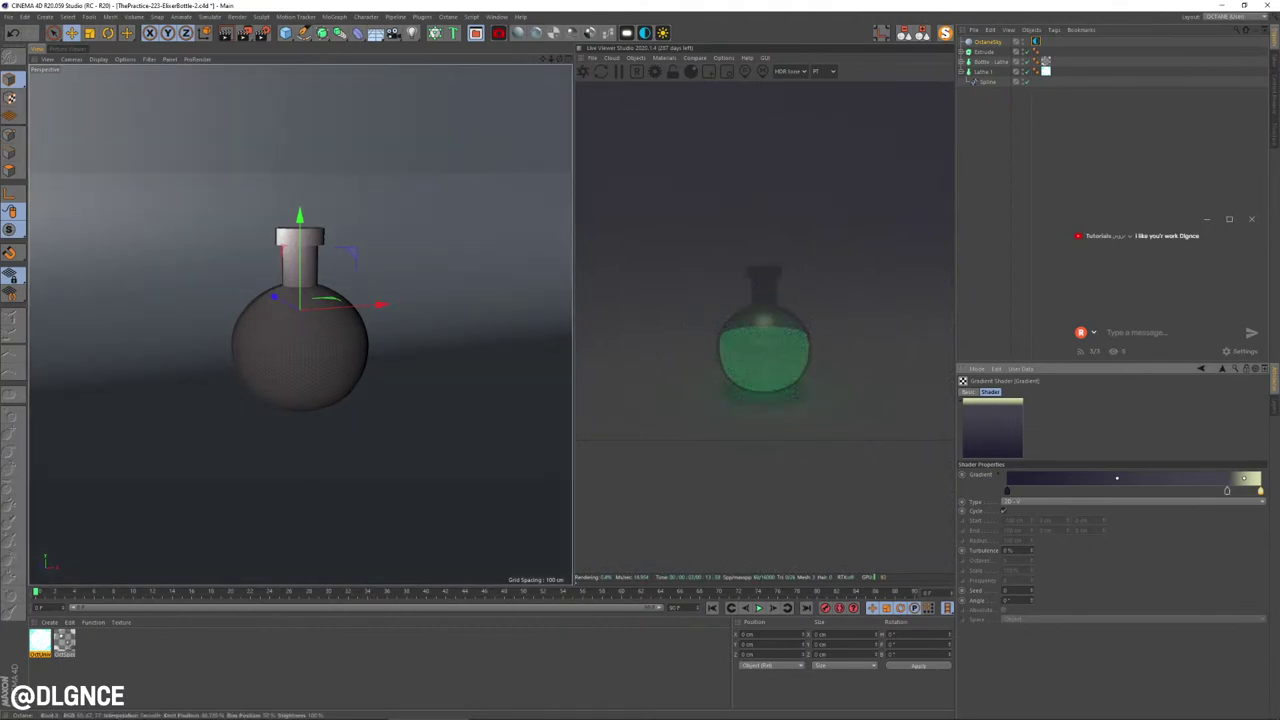
mouse_move(1227, 491)
mouse_down()
mouse_move(1198, 491)
mouse_move(1219, 490)
mouse_up()
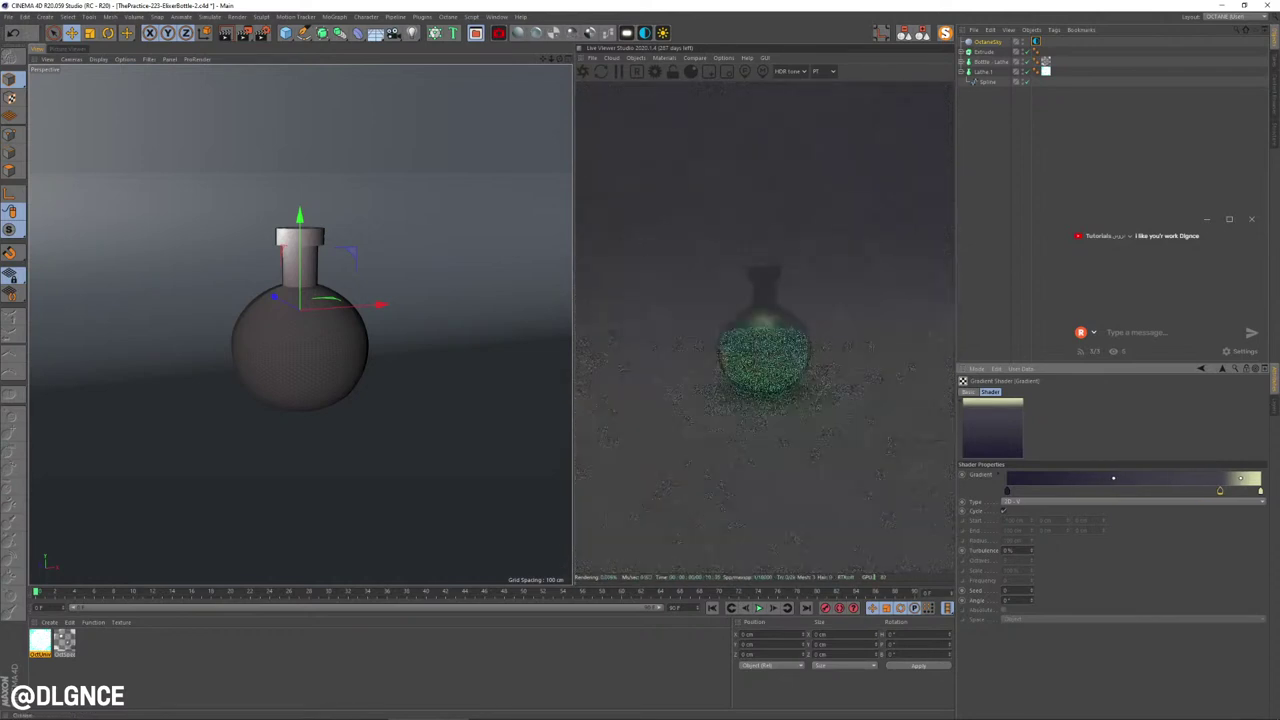
Step: Move the OctaneSky to the end of the object list and lower its environment power to a dim level
drag(988, 42, 988, 96)
click(1036, 81)
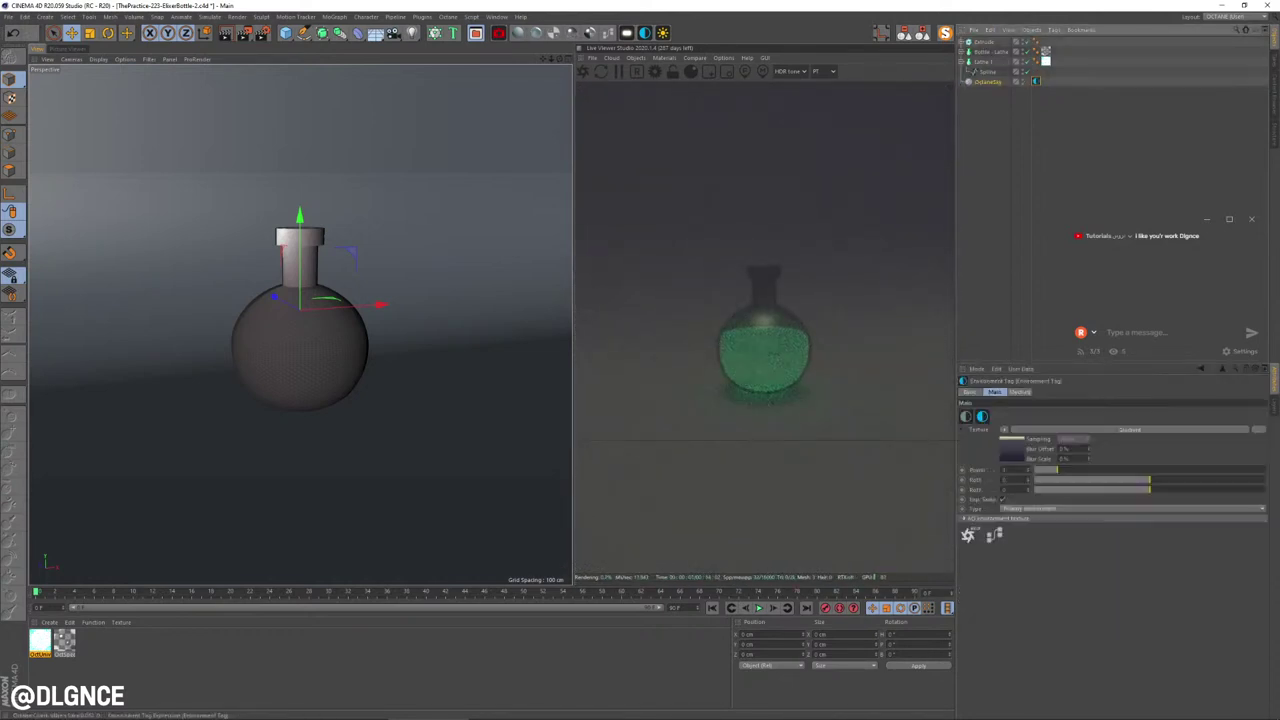
drag(1057, 470, 1041, 470)
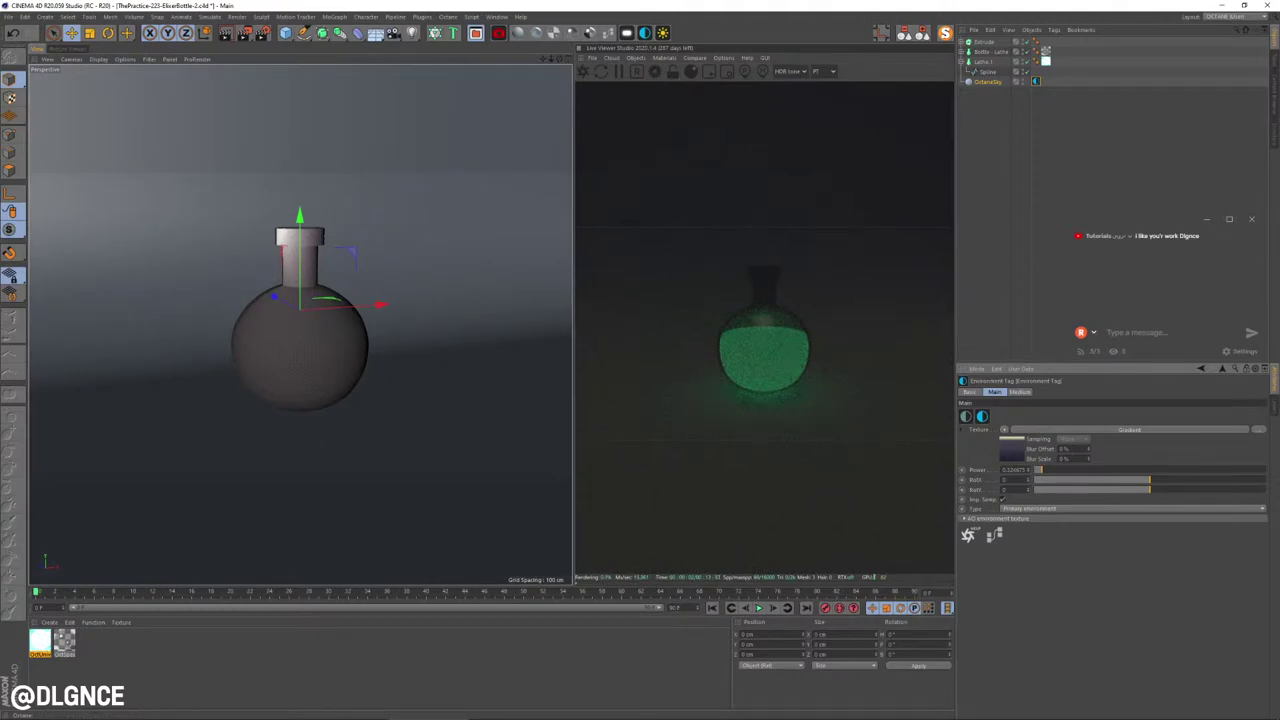
Step: Add an Octane area light, pull it in front of the flask and rotate its heading by about 42°
click(627, 33)
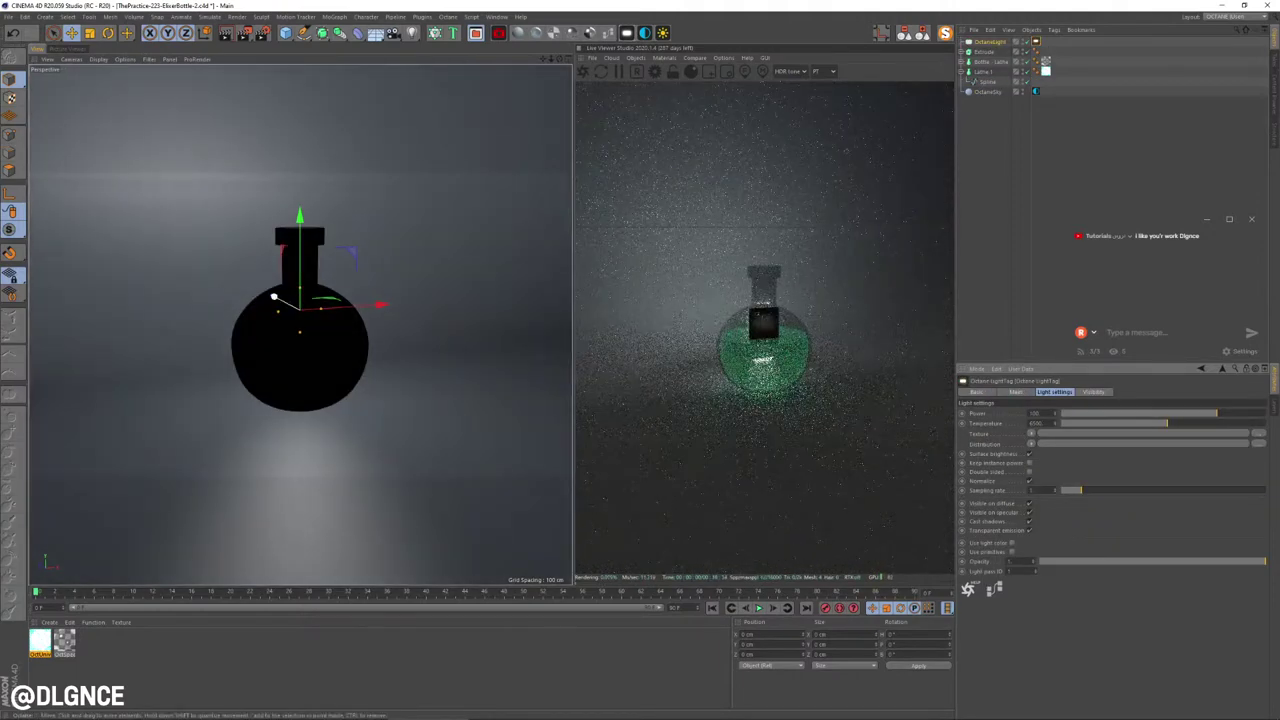
drag(274, 296, 334, 329)
key(r)
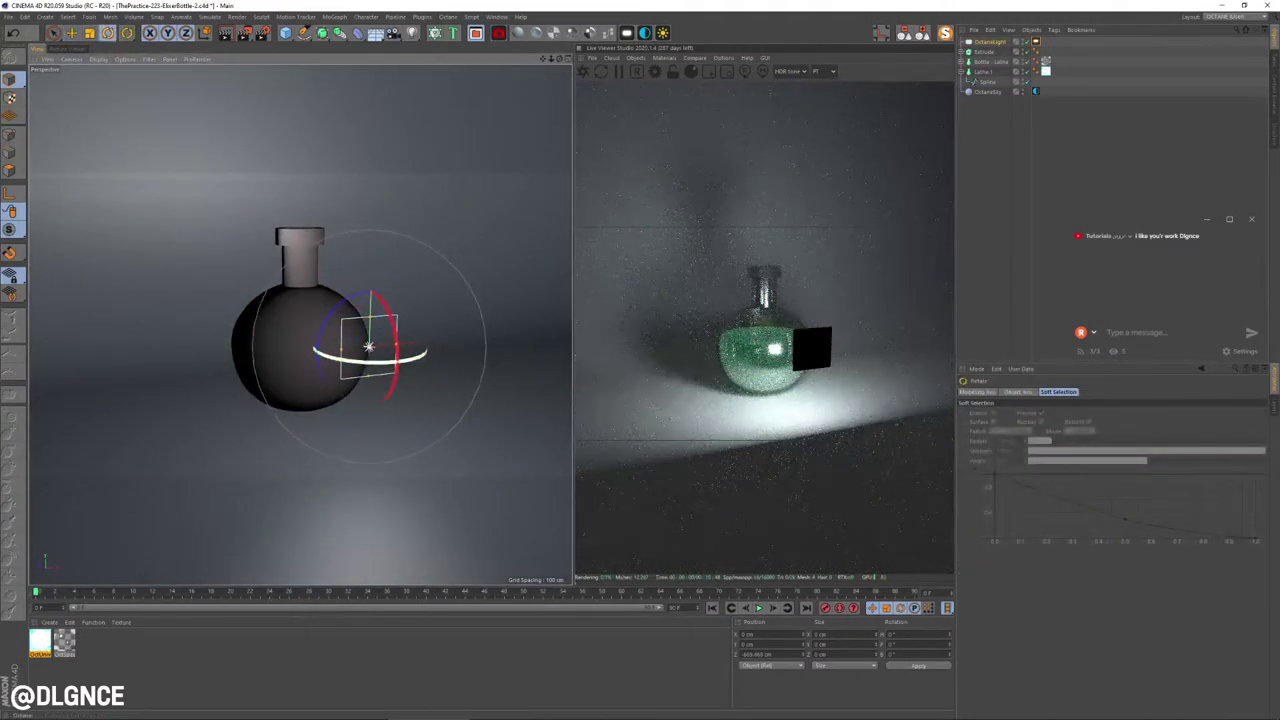
drag(396, 360, 443, 299)
Step: Move the area light out to the front right, lower its power to about 22.5 and give it a cooler temperature
key(e)
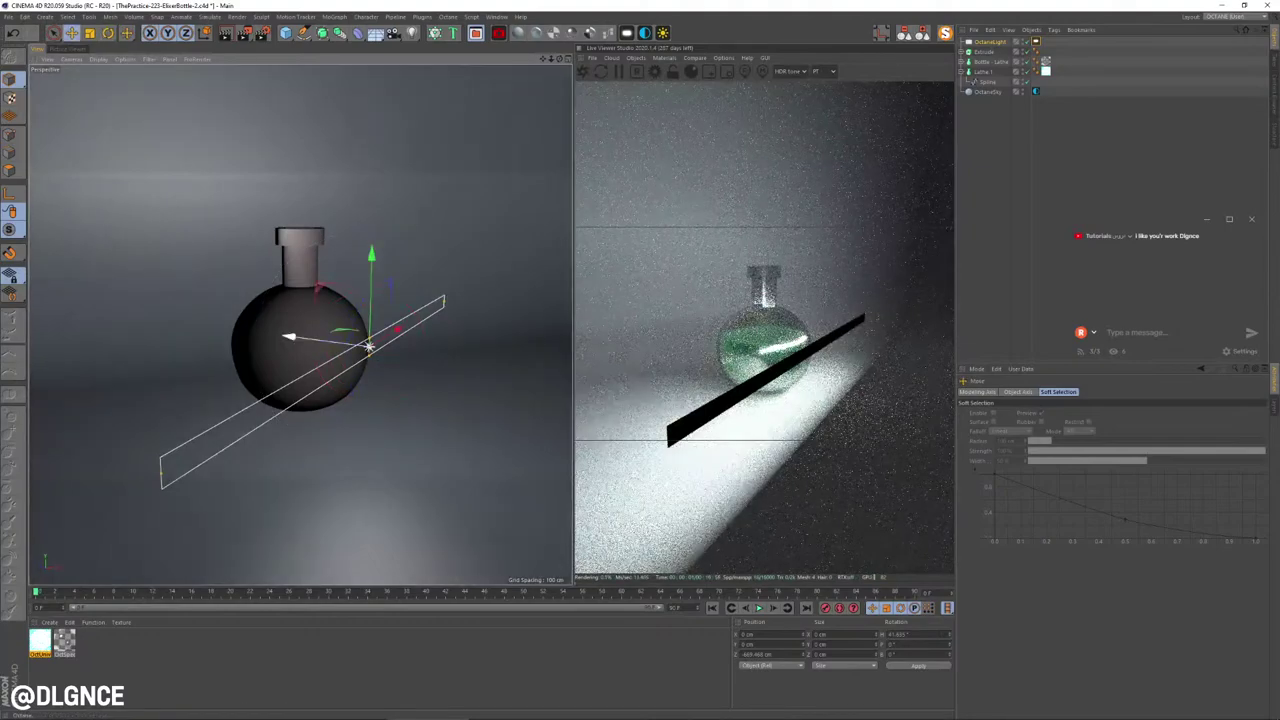
drag(297, 337, 563, 332)
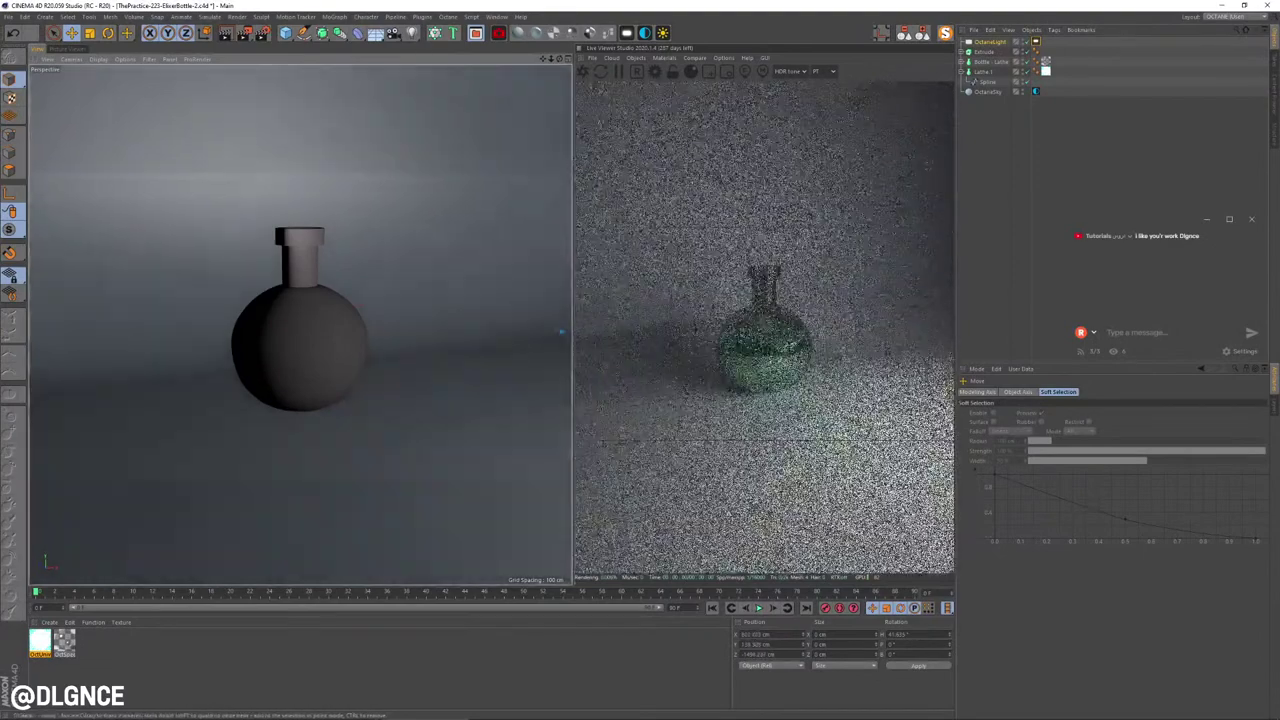
click(1036, 42)
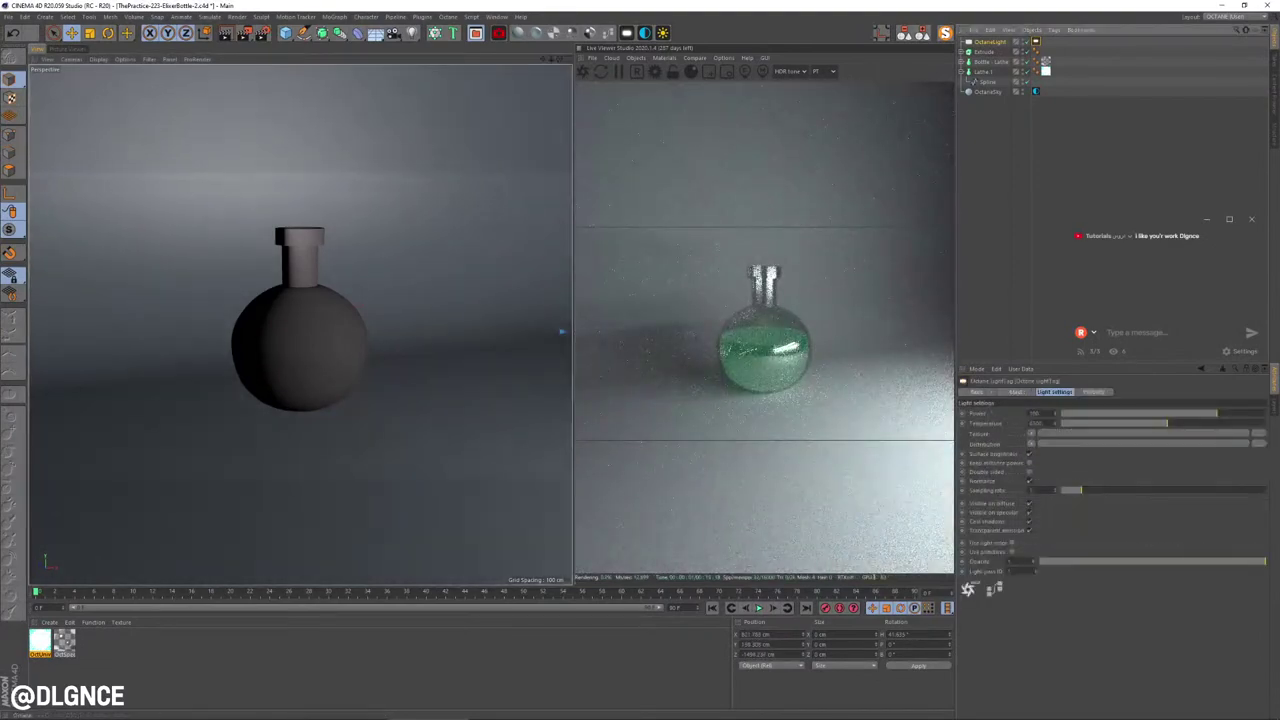
drag(1216, 413, 1194, 413)
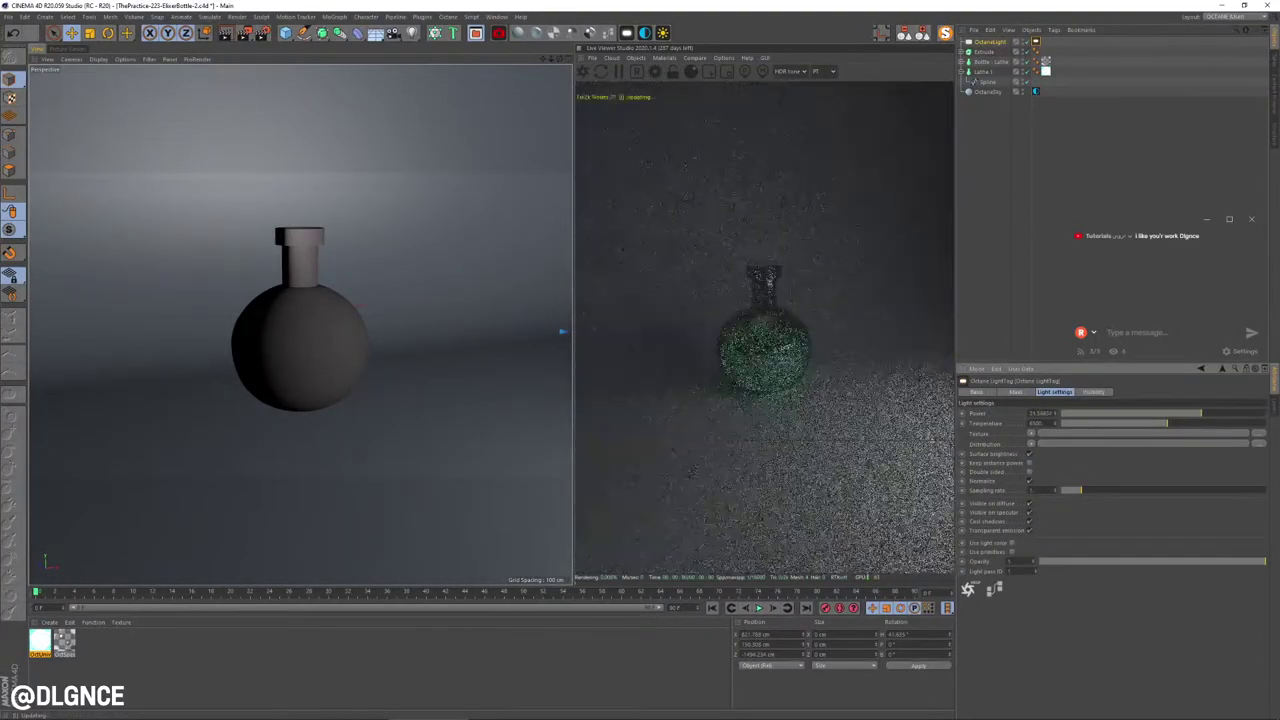
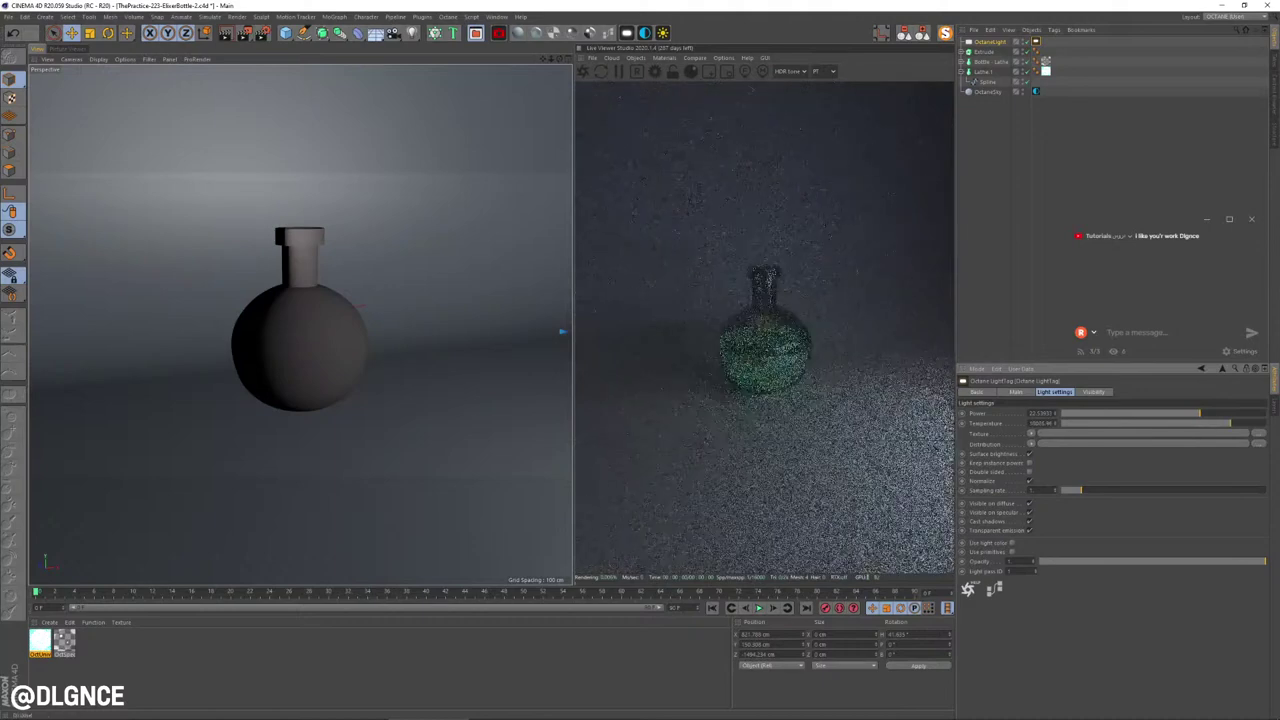
Step: Duplicate the area light to the left of the flask in the Top view and rotate the copy's heading the opposite way
middle_click(450, 142)
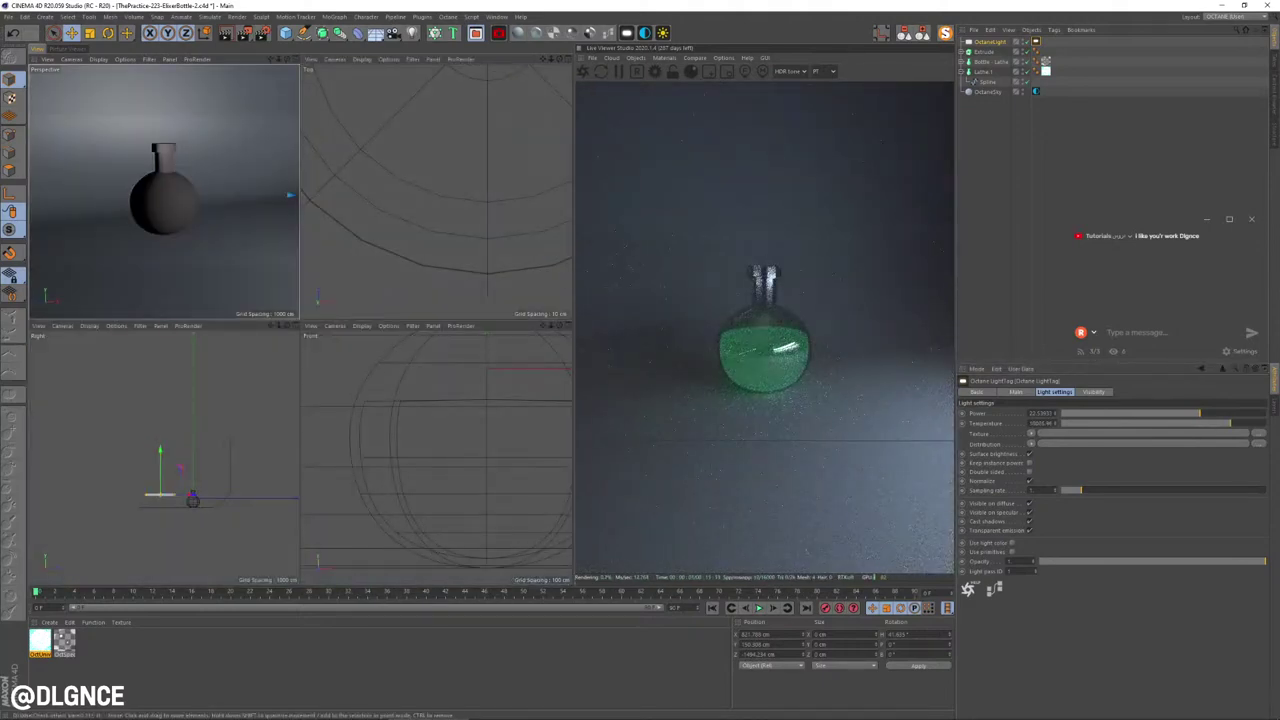
scroll(450, 142, down, 5)
scroll(450, 141, down, 5)
alt+middle_drag(450, 140, 434, 190)
scroll(432, 178, down, 4)
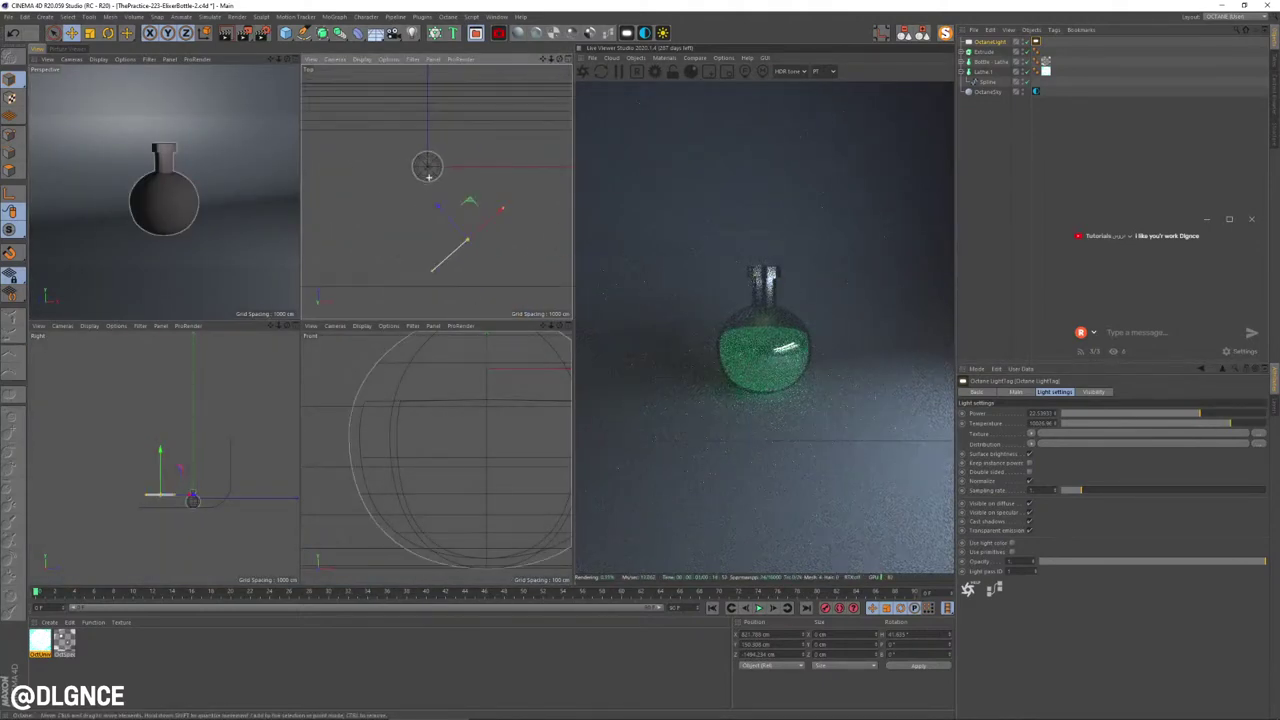
ctrl+drag(469, 202, 380, 127)
key(r)
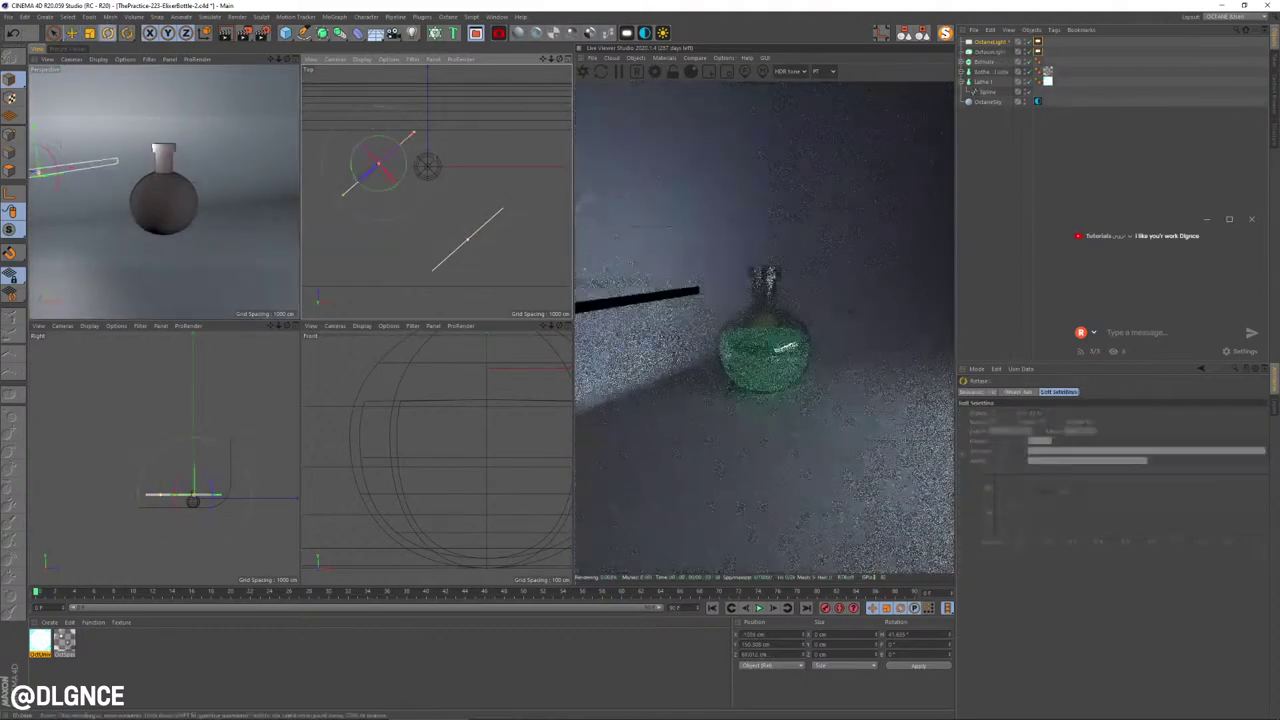
drag(389, 188, 358, 184)
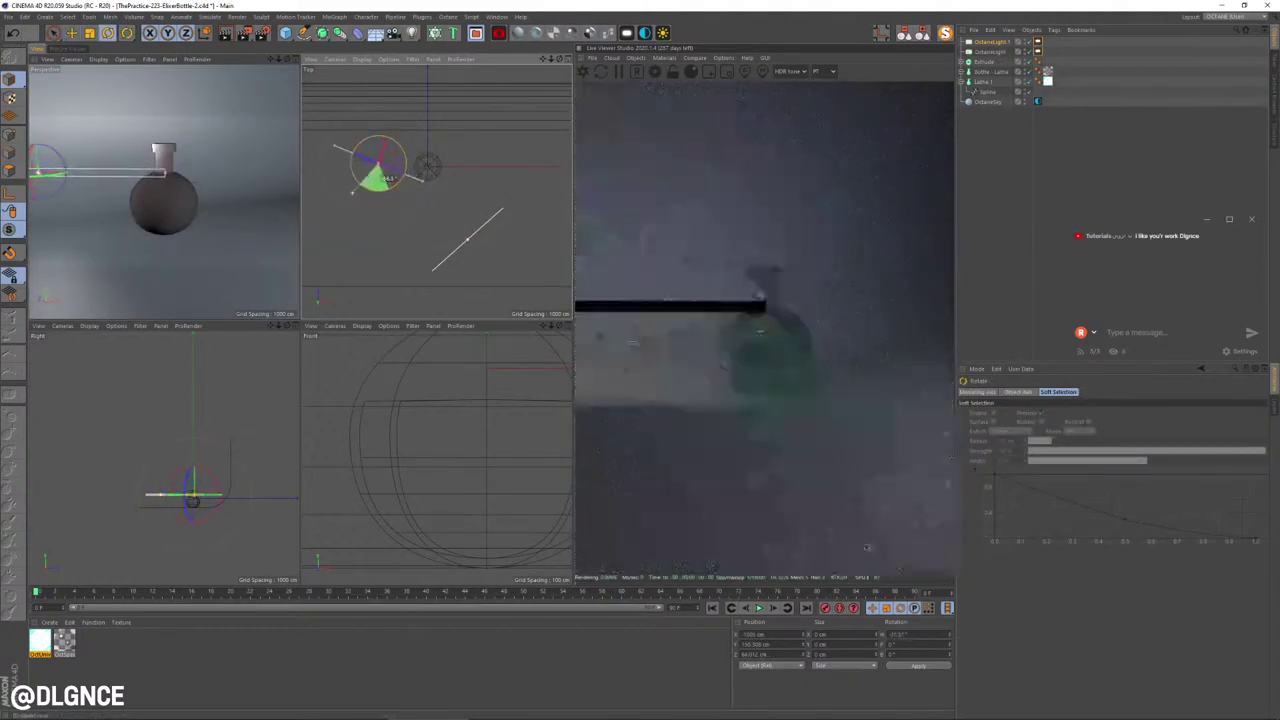
Step: Move the copied light farther left and back from the flask and raise it above the bottle
key(e)
drag(413, 149, 377, 129)
scroll(78, 187, down, 5)
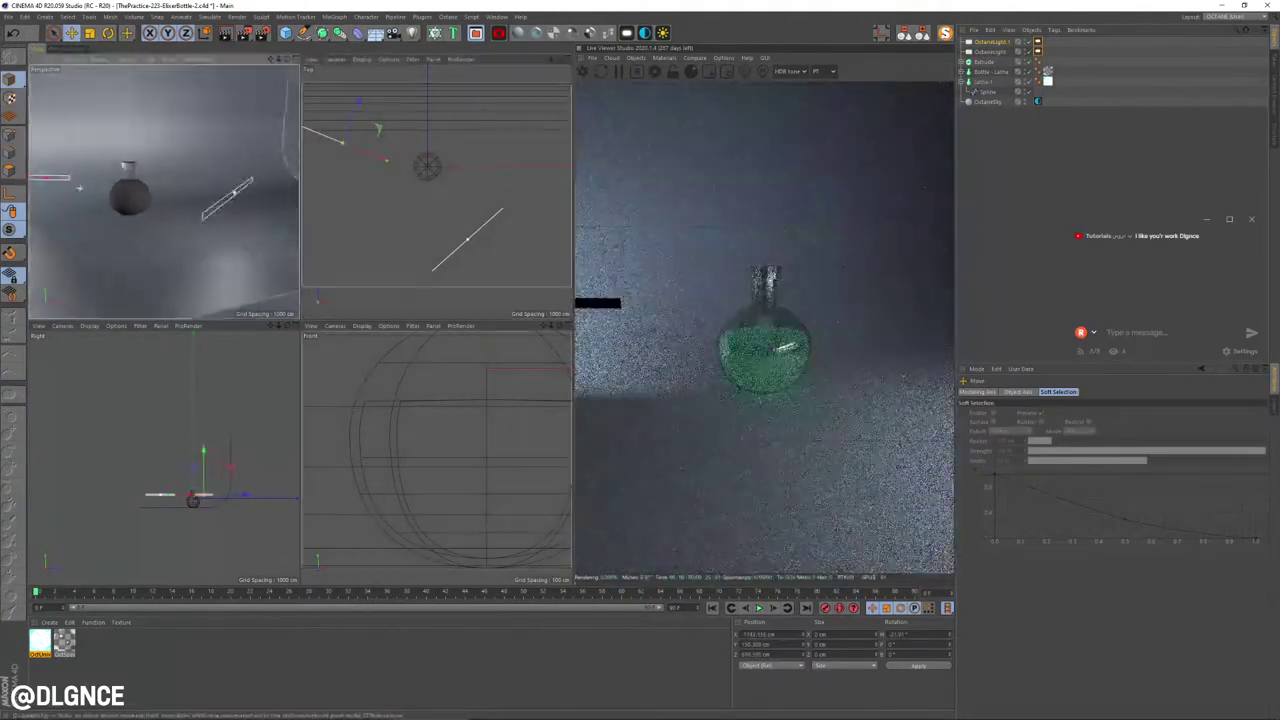
alt+middle_drag(78, 187, 131, 189)
drag(55, 136, 55, 94)
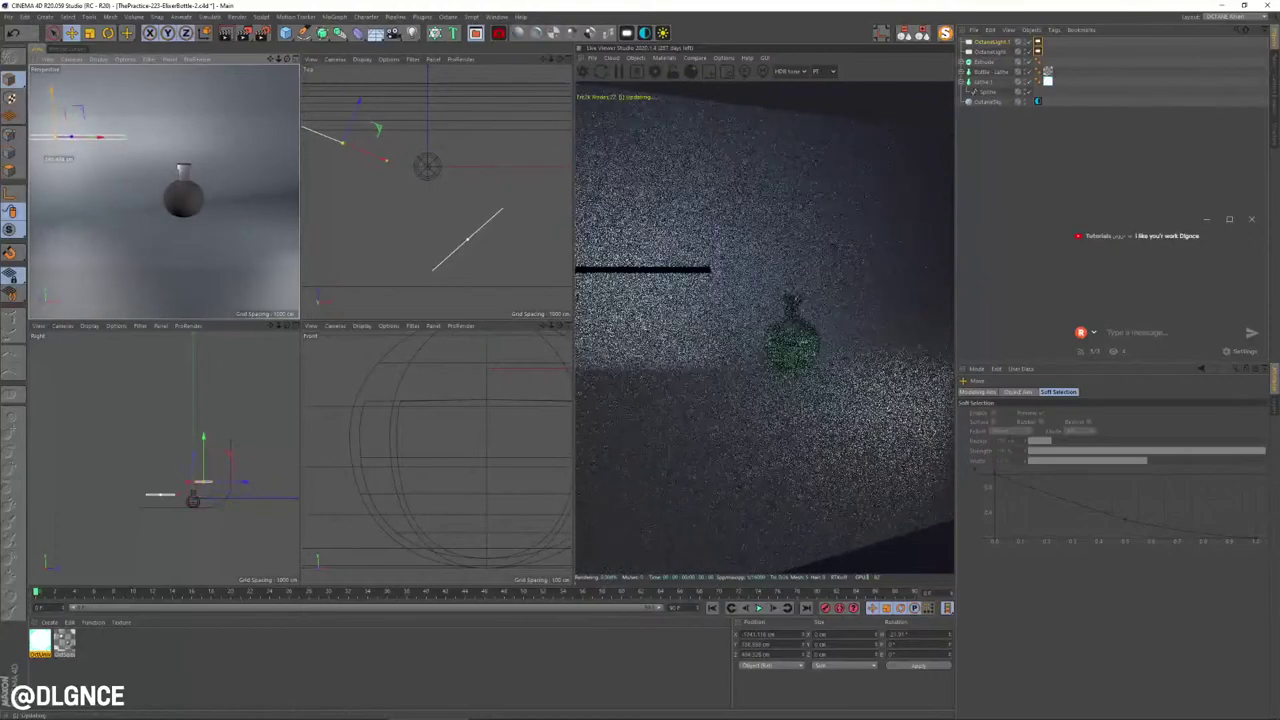
Step: Tilt the copied light by about 32° in pitch, shorten its width and restore the original perspective framing
key(r)
drag(44, 138, 56, 123)
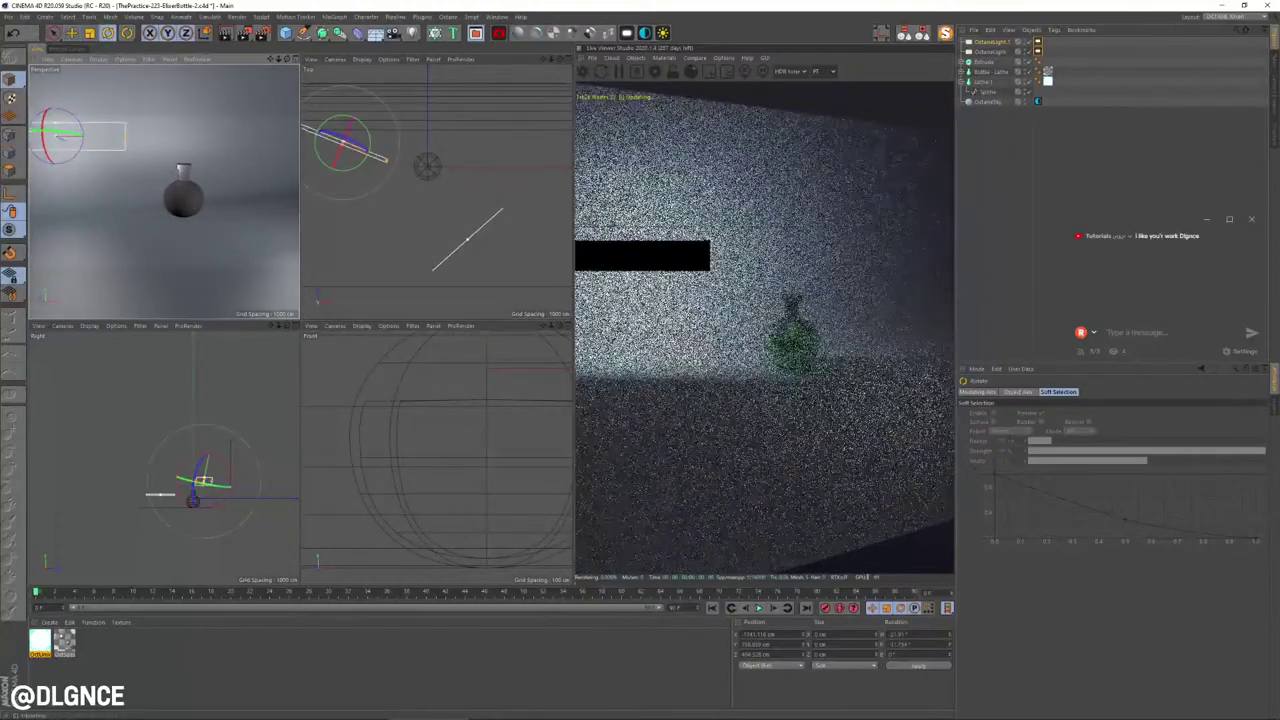
drag(366, 132, 362, 126)
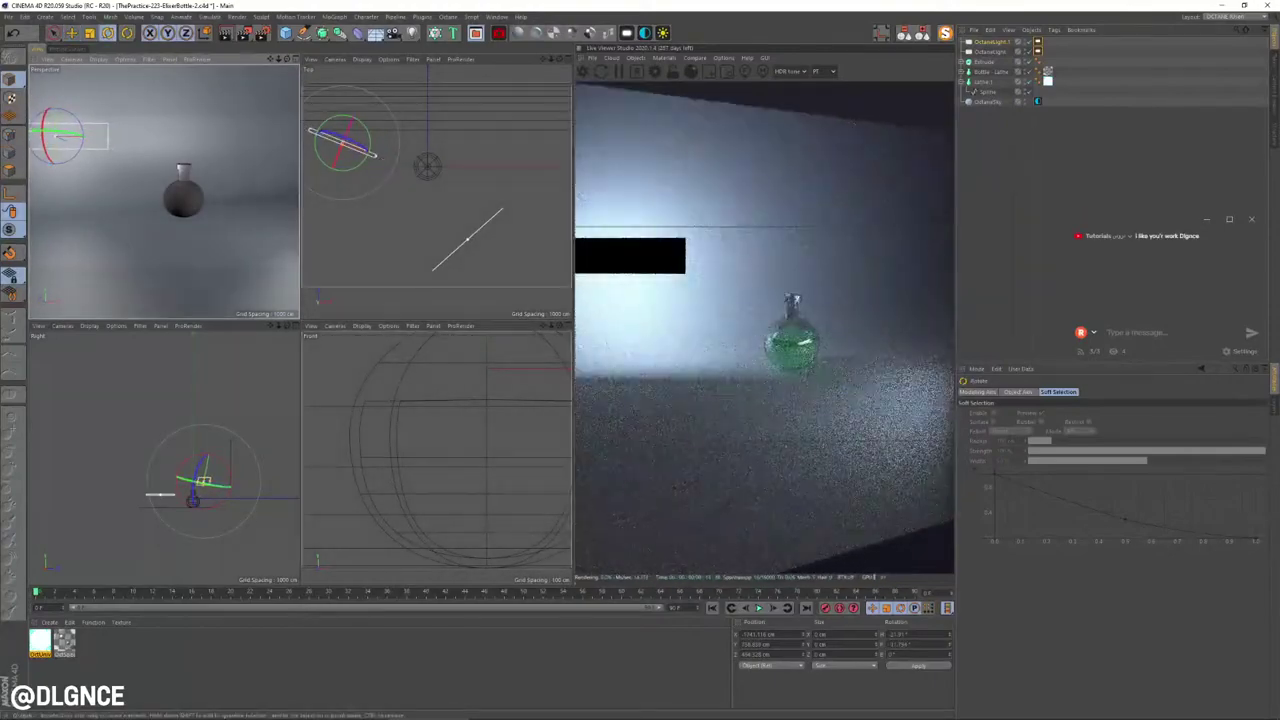
key(ctrl+shift+z)
key(ctrl+shift+z)
key(ctrl+shift+z)
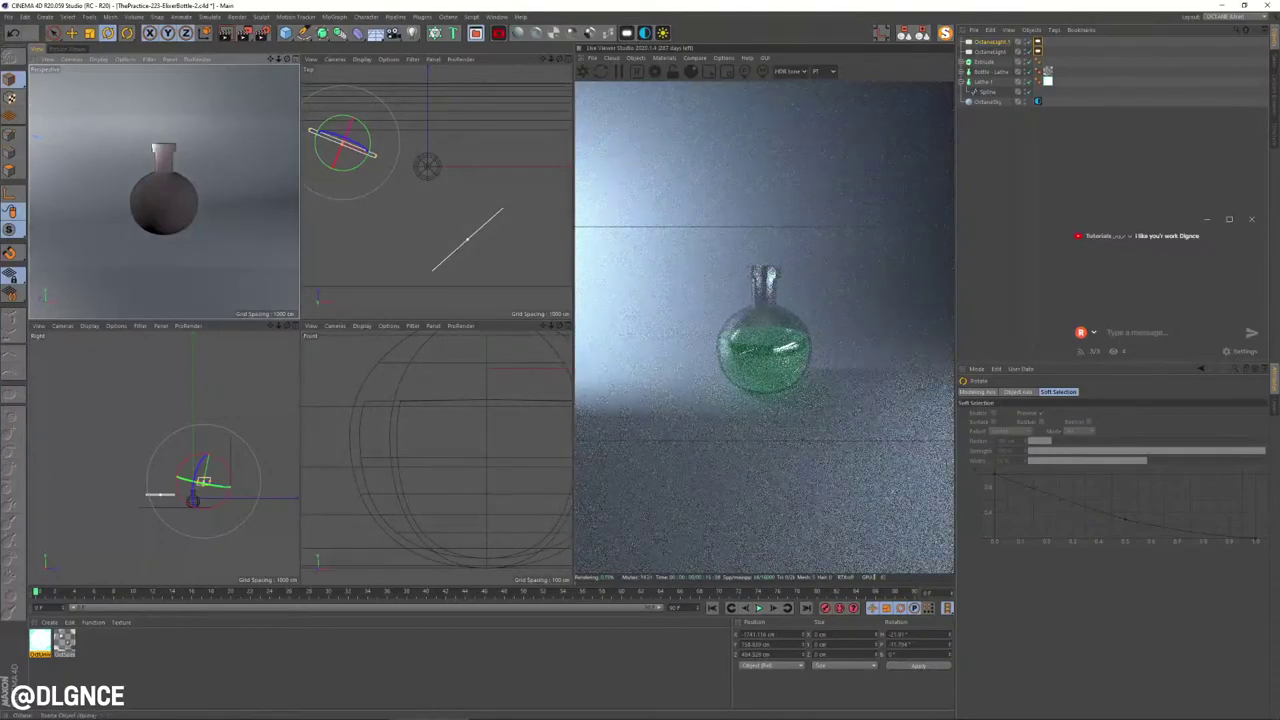
Step: Give the copied light a warm color temperature and lower its power to about 3.2
click(1038, 42)
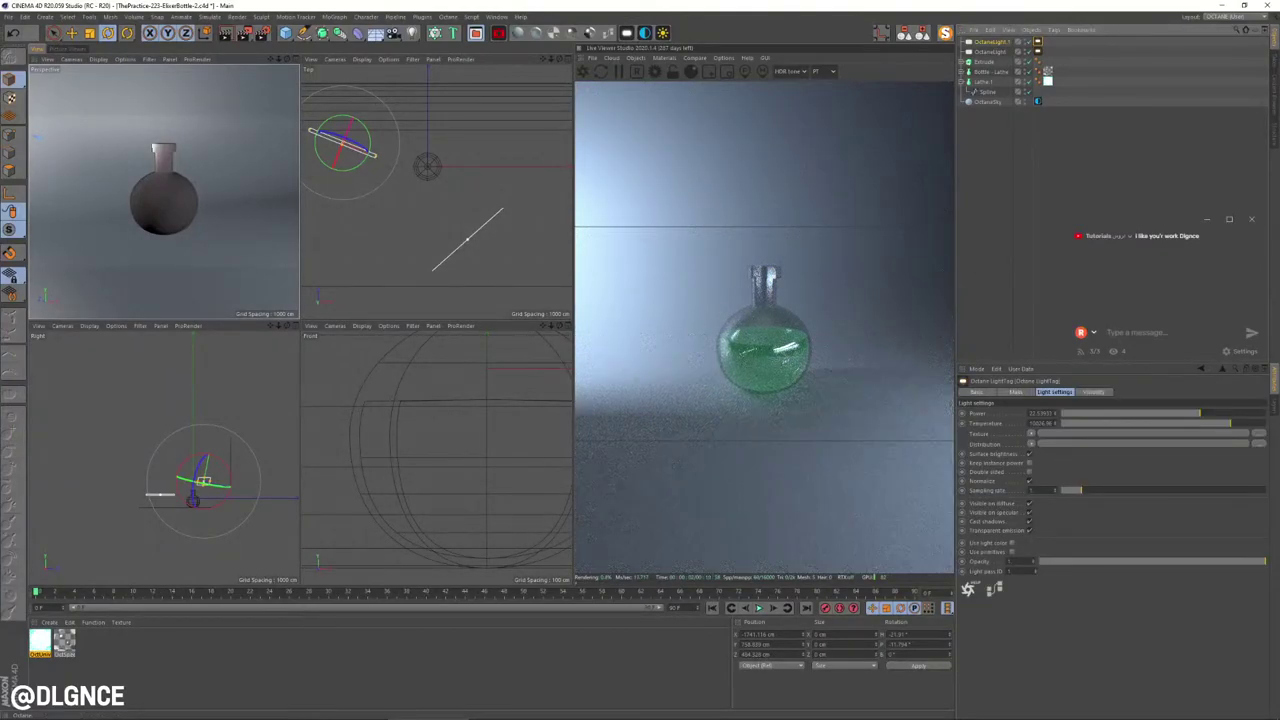
drag(1230, 423, 1121, 423)
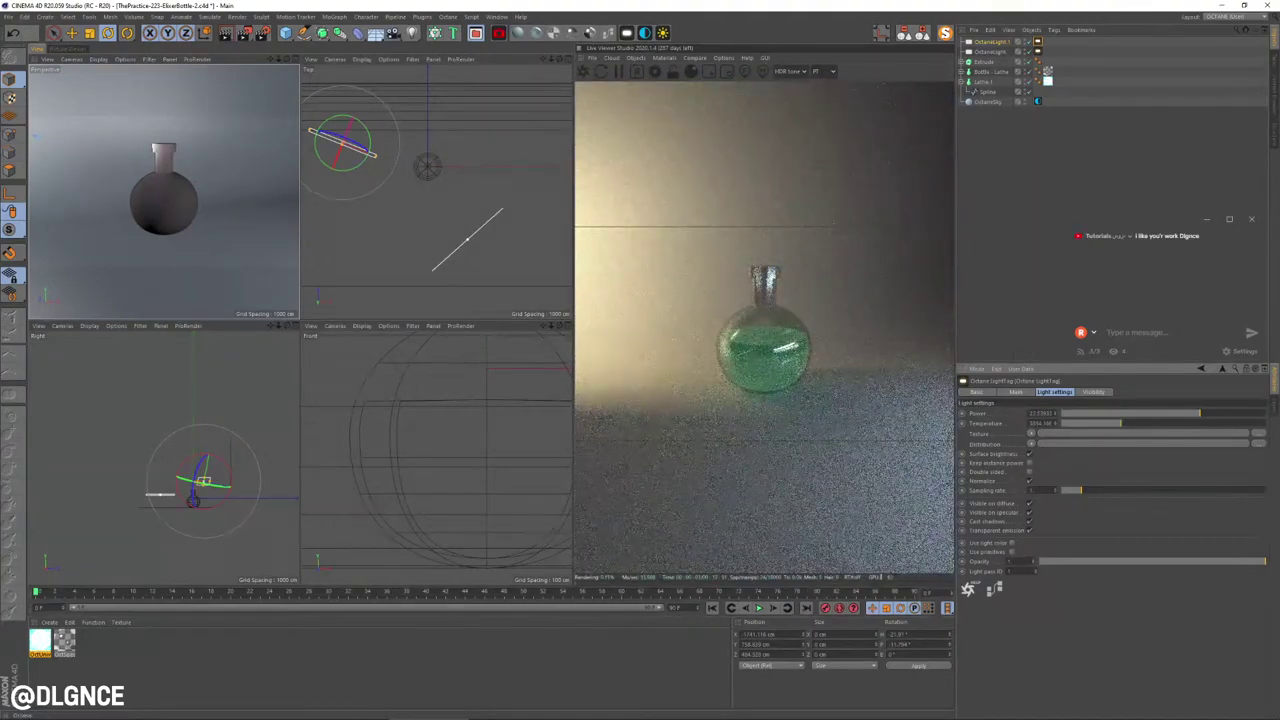
drag(1200, 413, 1177, 413)
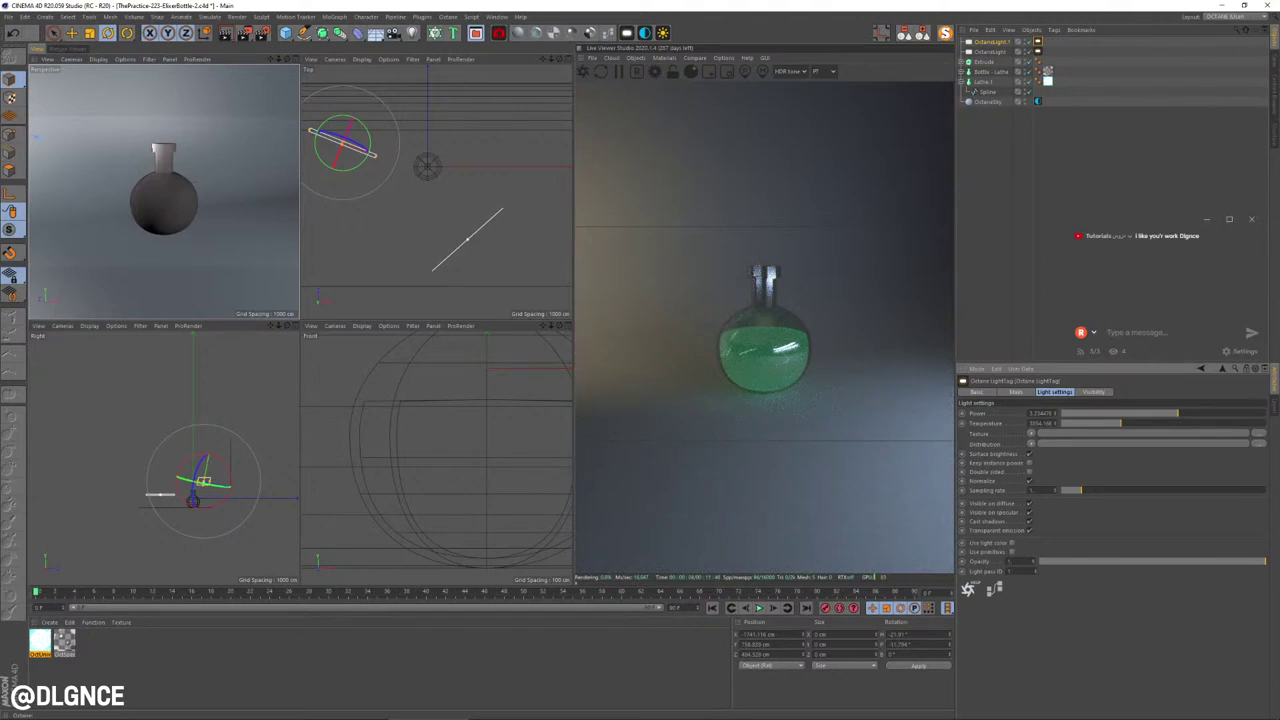
Step: Select the left-side points of the inner liquid lathe's spline and move them slightly inward from the glass
click(991, 72)
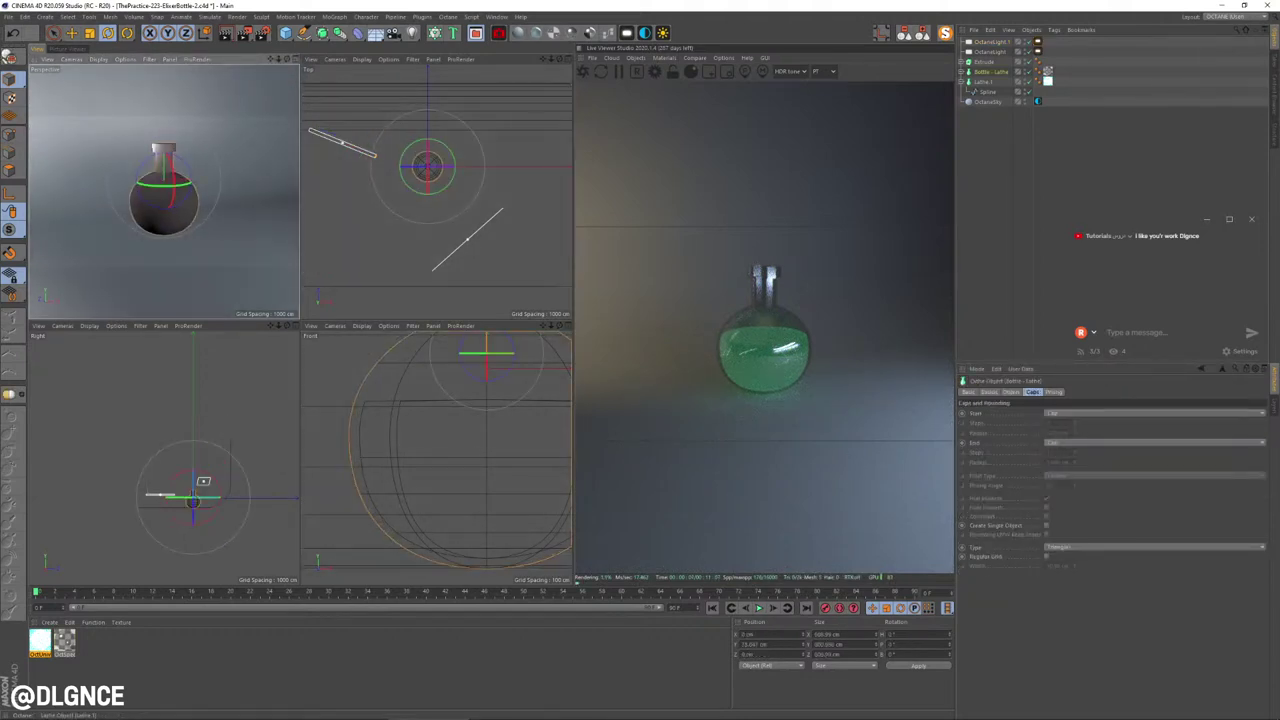
click(962, 82)
click(962, 81)
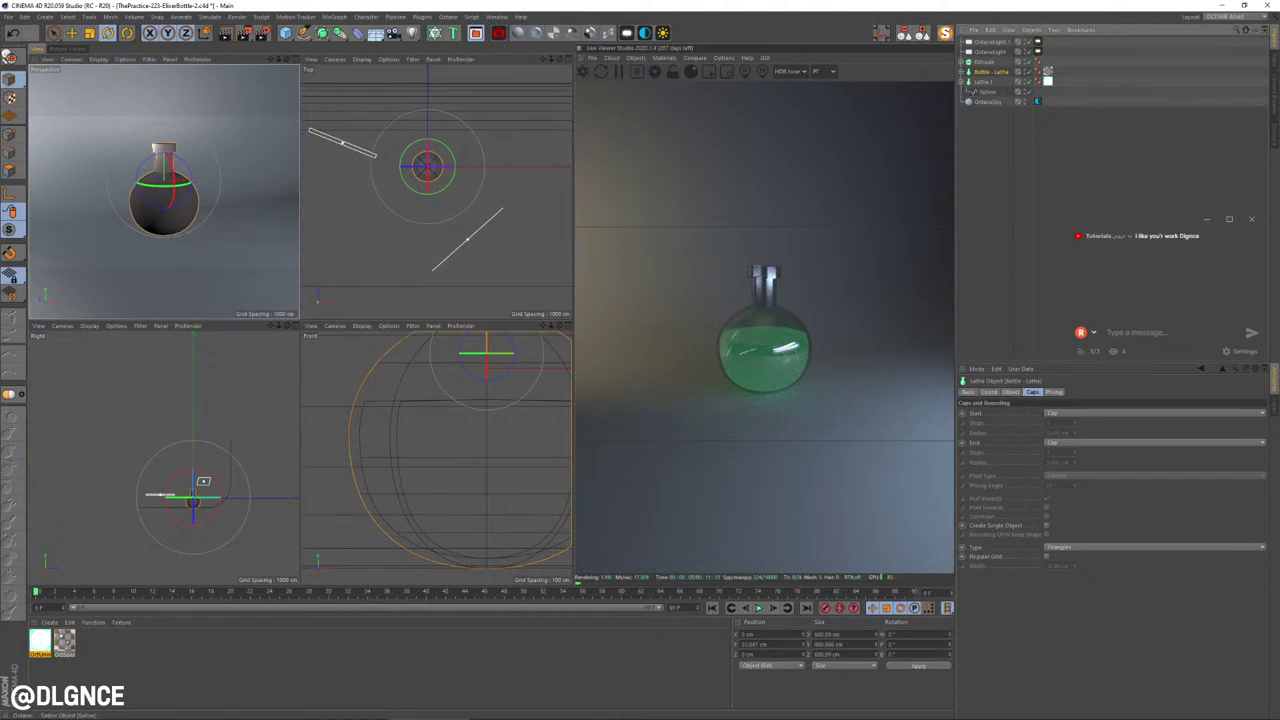
click(987, 91)
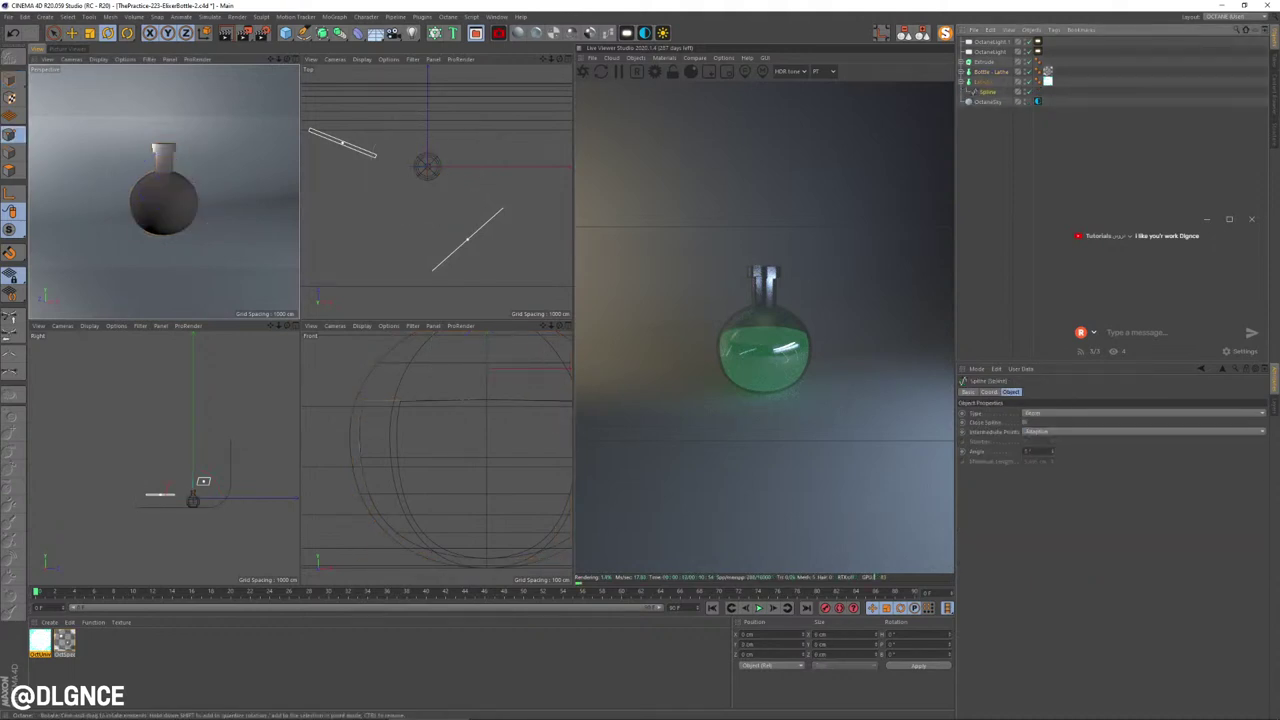
drag(338, 375, 407, 502)
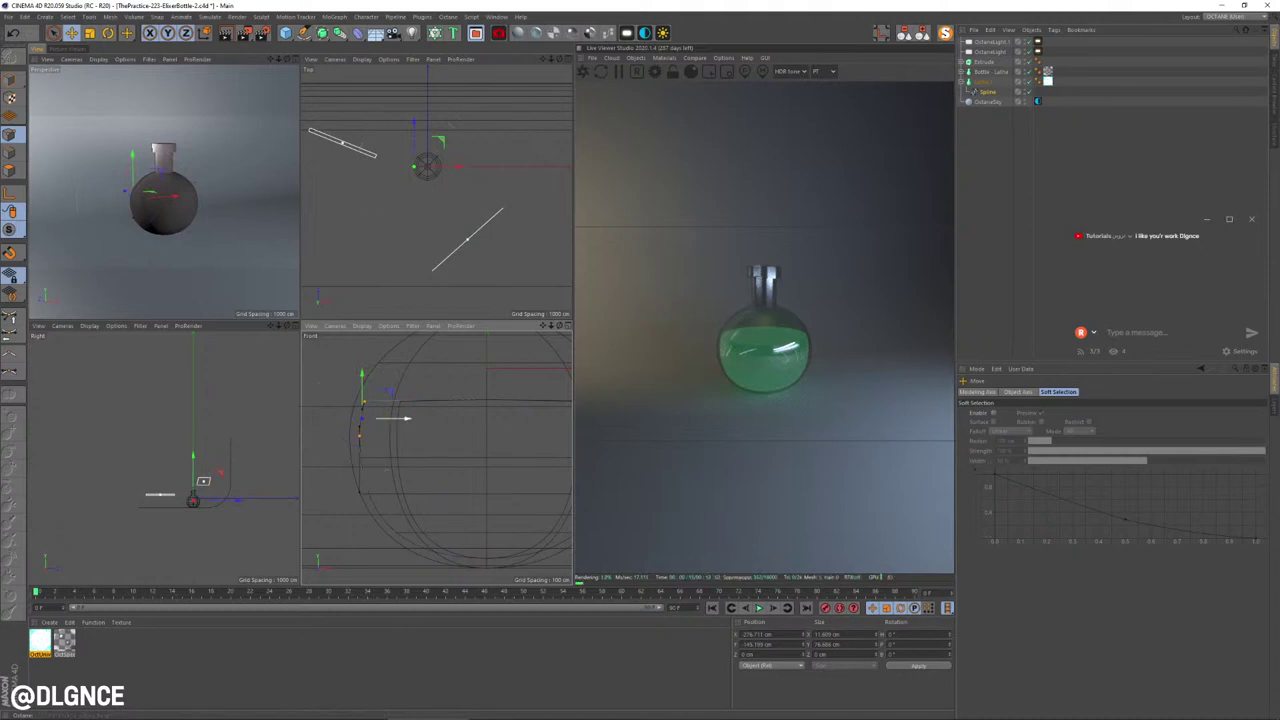
drag(402, 418, 406, 418)
Step: Lower the bottom point of the inner liquid's spline slightly and move its side points a little farther inward from the glass
drag(459, 524, 499, 582)
mouse_move(487, 522)
mouse_down()
mouse_move(487, 488)
mouse_move(486, 538)
mouse_up()
drag(365, 404, 321, 499)
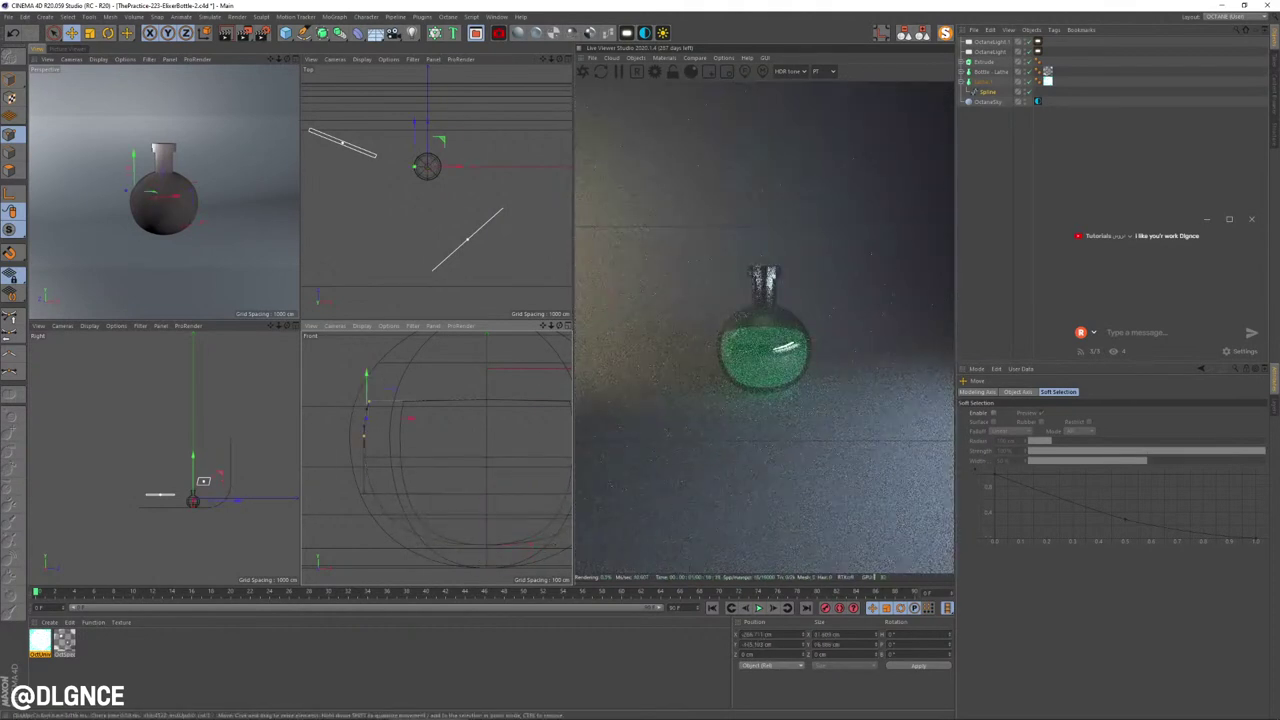
drag(409, 418, 413, 418)
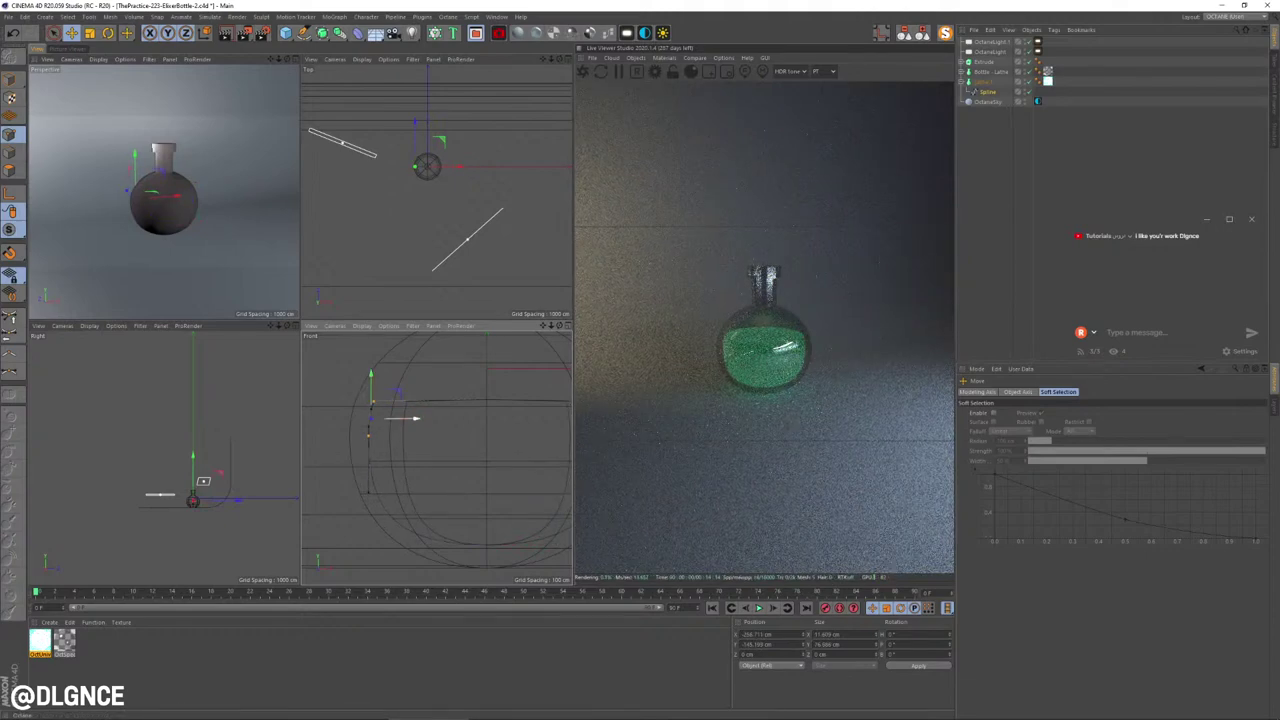
Step: Scale down the tangents of the liquid spline's side point to about 90% and shorten the bottom point's tangents
click(347, 438)
click(368, 435)
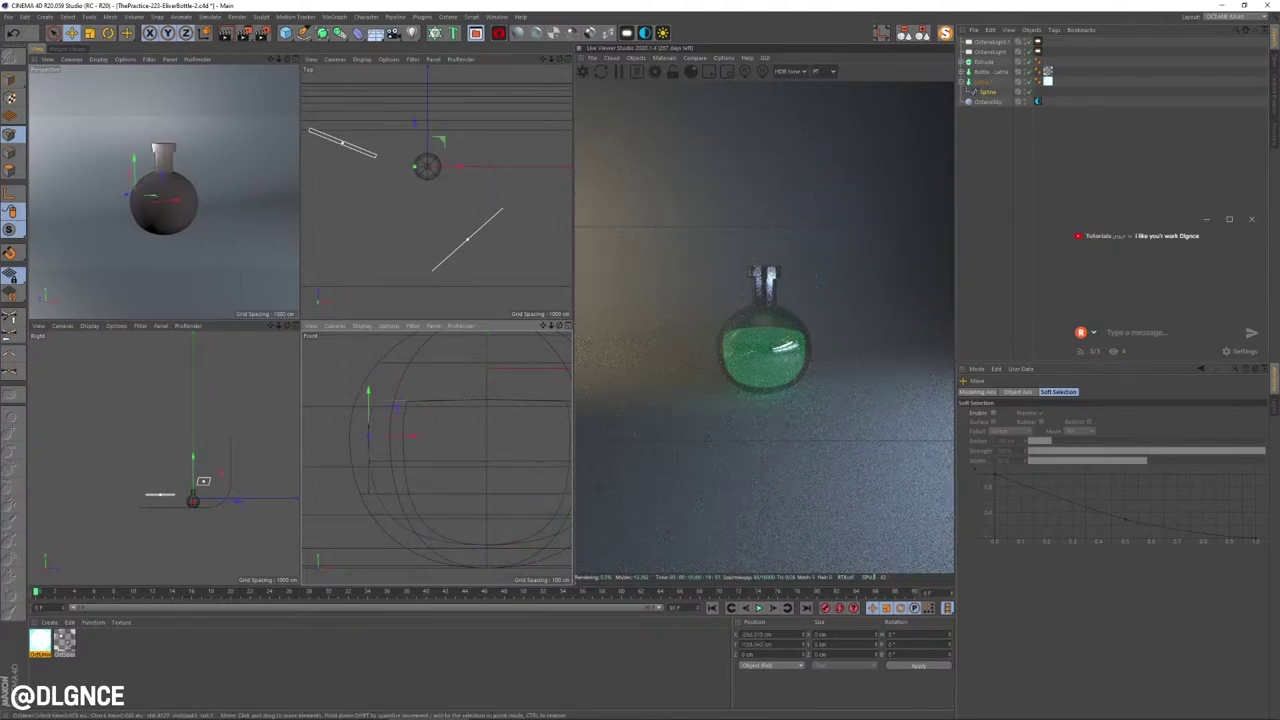
key(t)
drag(368, 435, 354, 435)
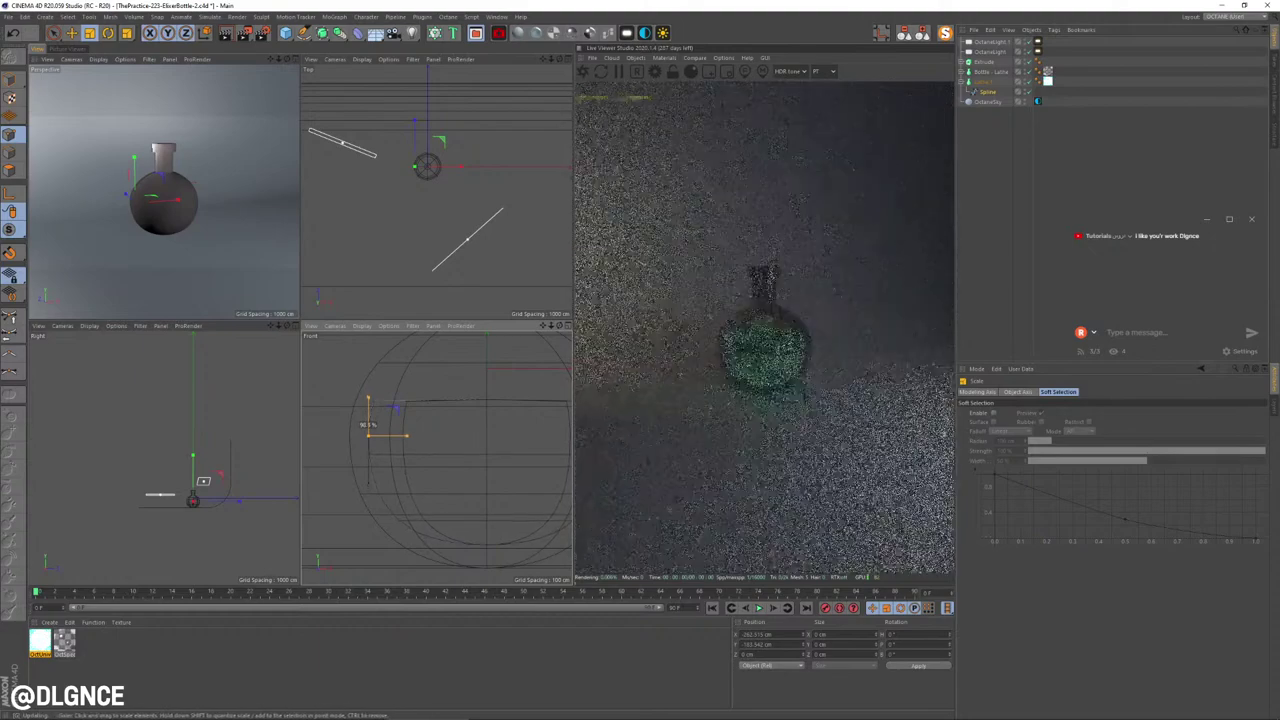
click(486, 545)
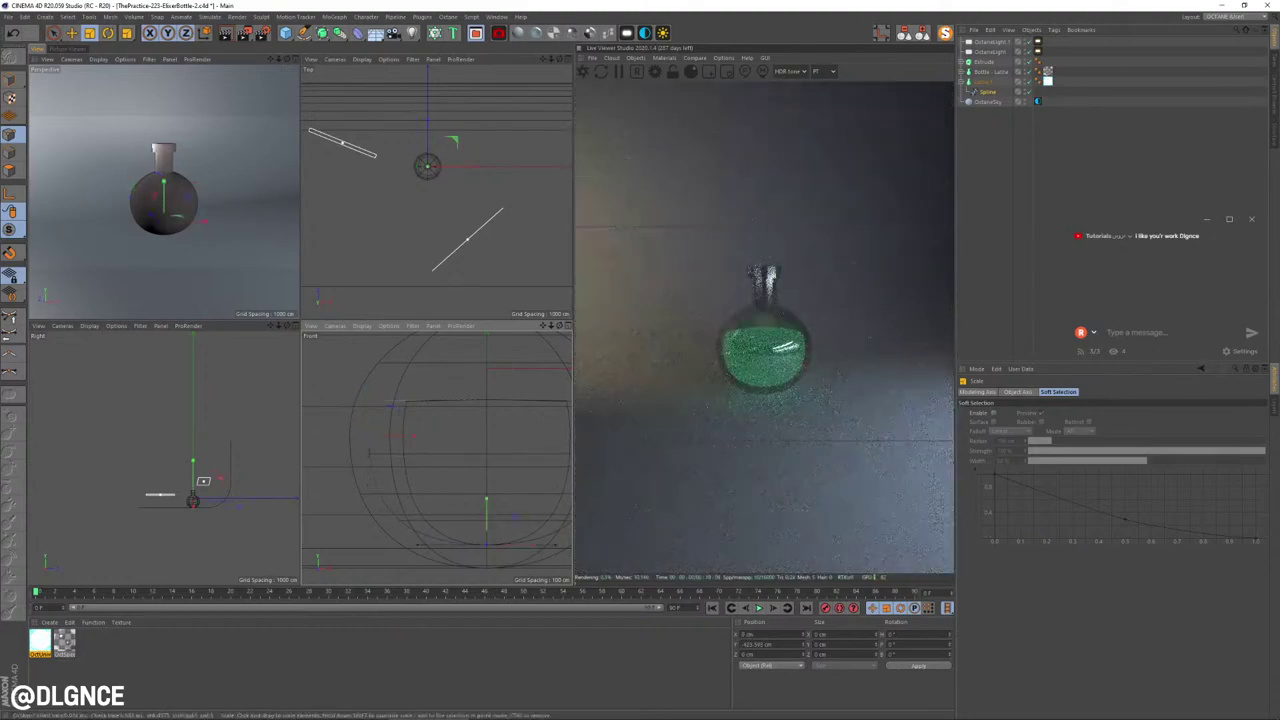
drag(486, 545, 462, 545)
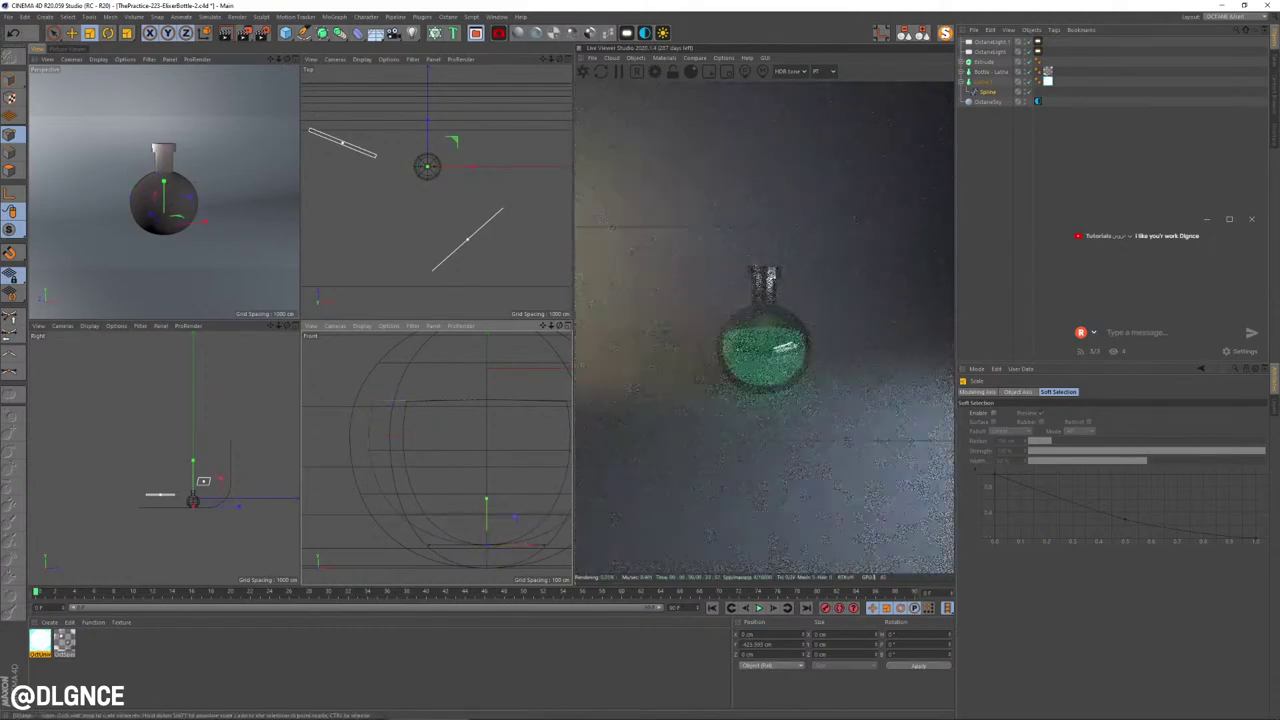
Step: Nudge the liquid spline's side point slightly along X, deselect the points and return to the full perspective view in Model mode
drag(385, 447, 403, 436)
key(e)
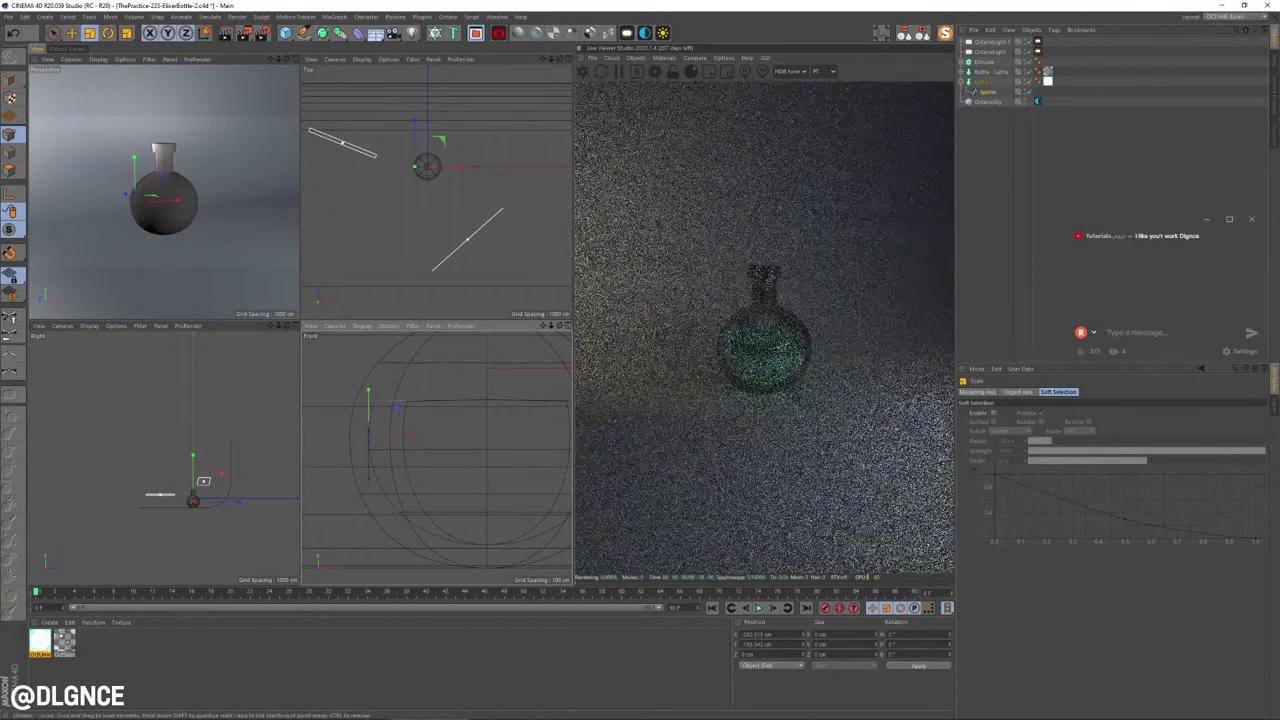
click(373, 402)
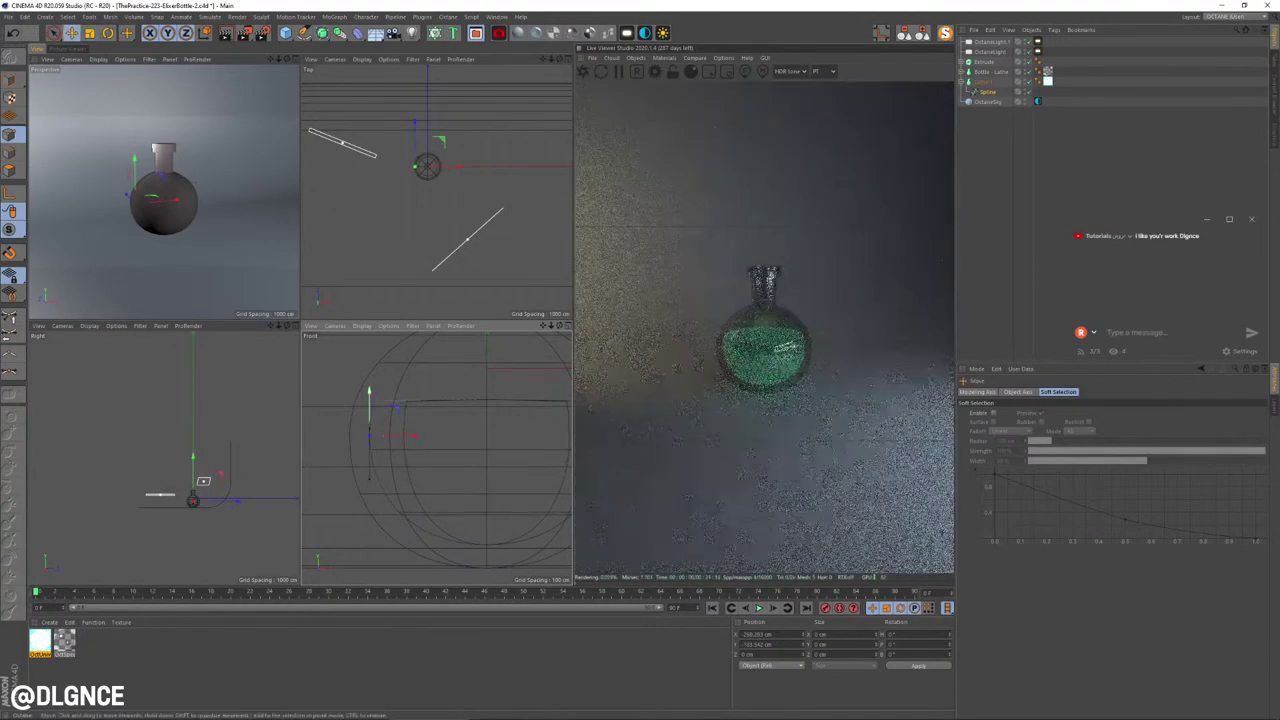
drag(412, 402, 415, 402)
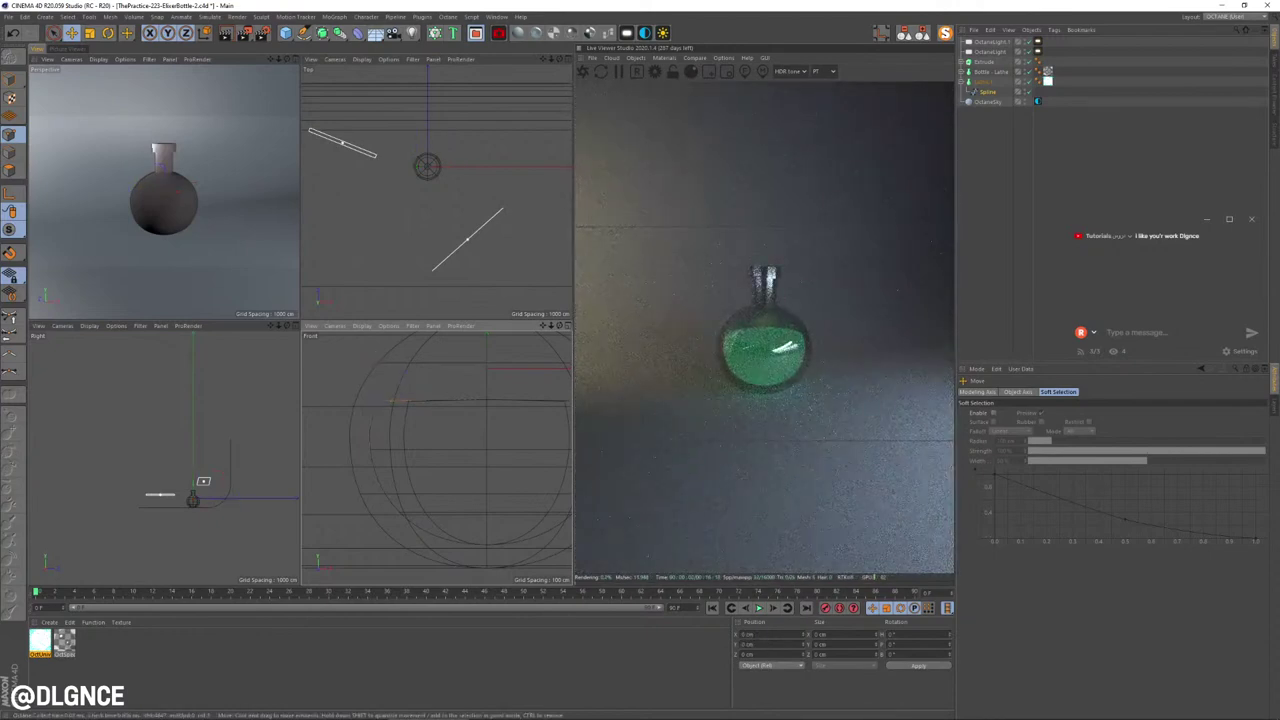
key(F1)
click(10, 79)
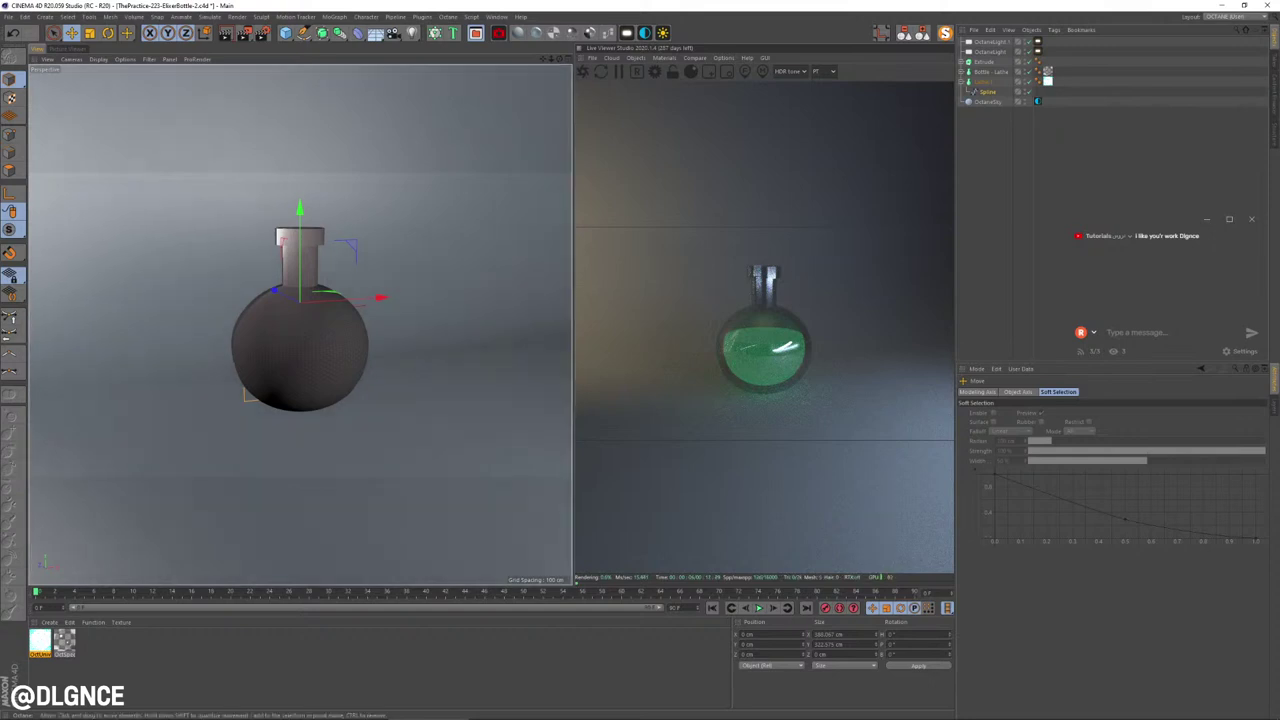
click(971, 91)
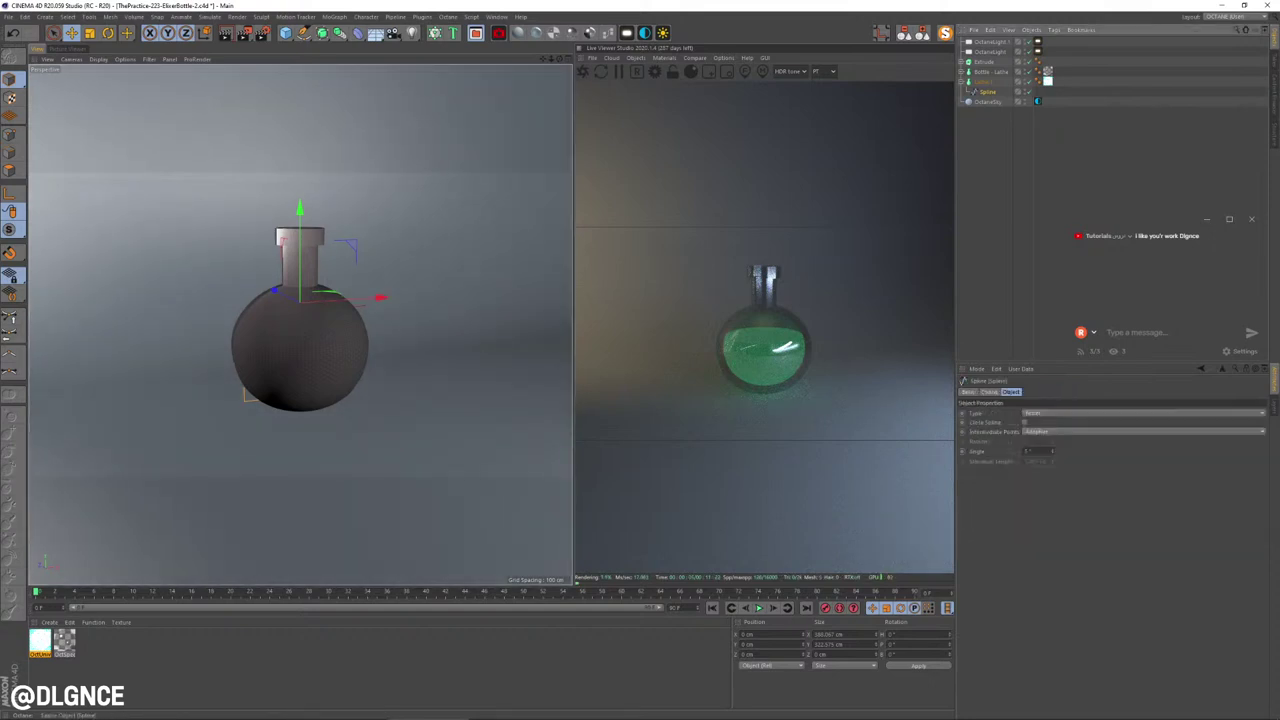
Step: Lower the bottom point of the liquid spline slightly in the front view to about -434 cm in Y
key(F5)
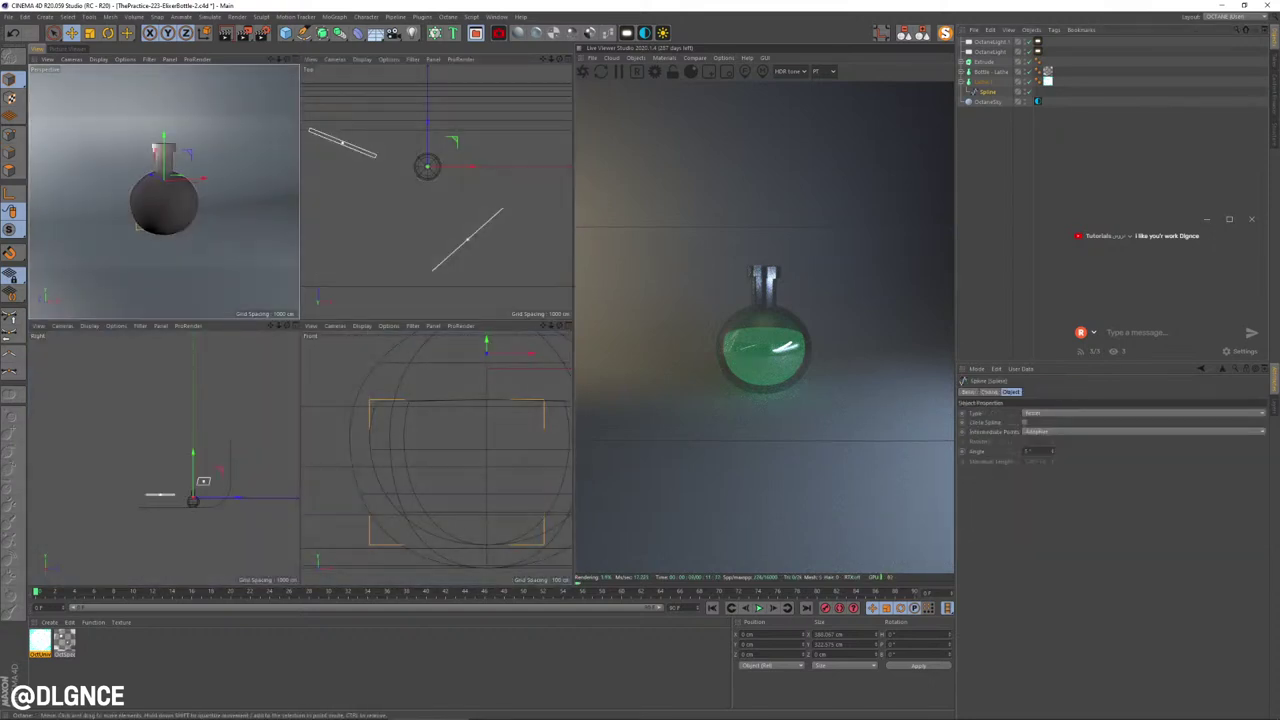
click(9, 134)
drag(349, 382, 424, 477)
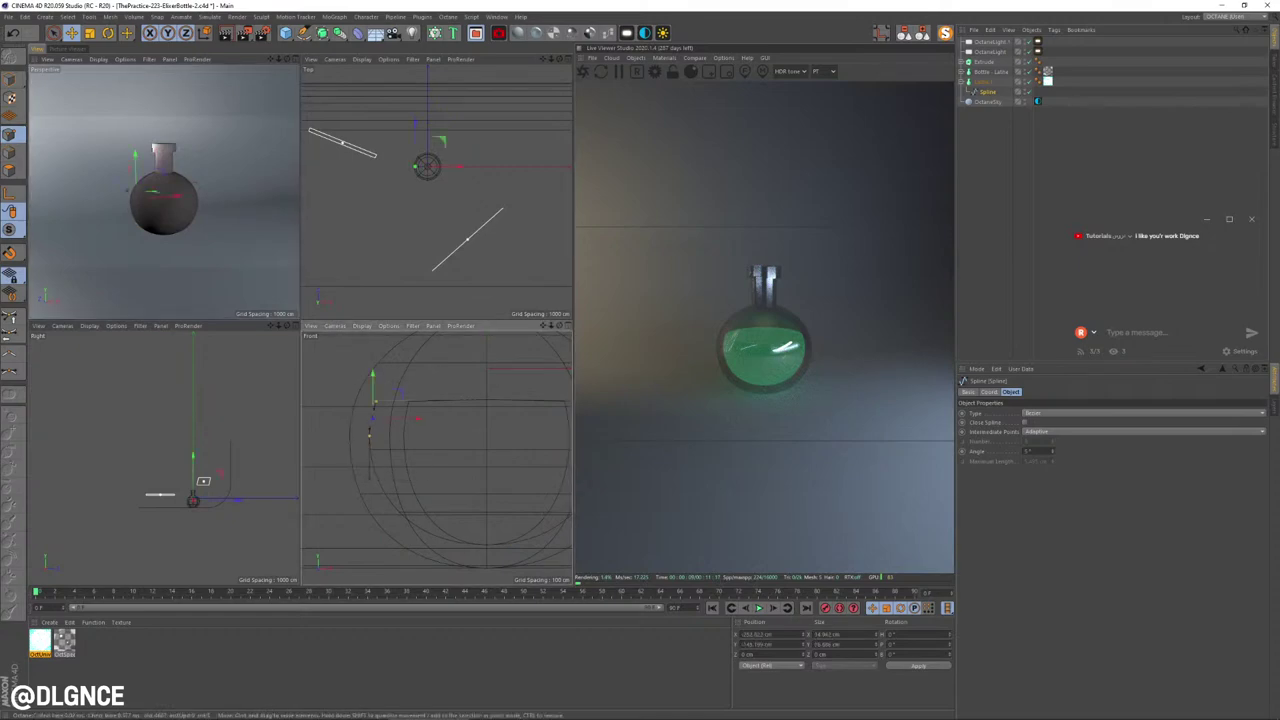
click(487, 544)
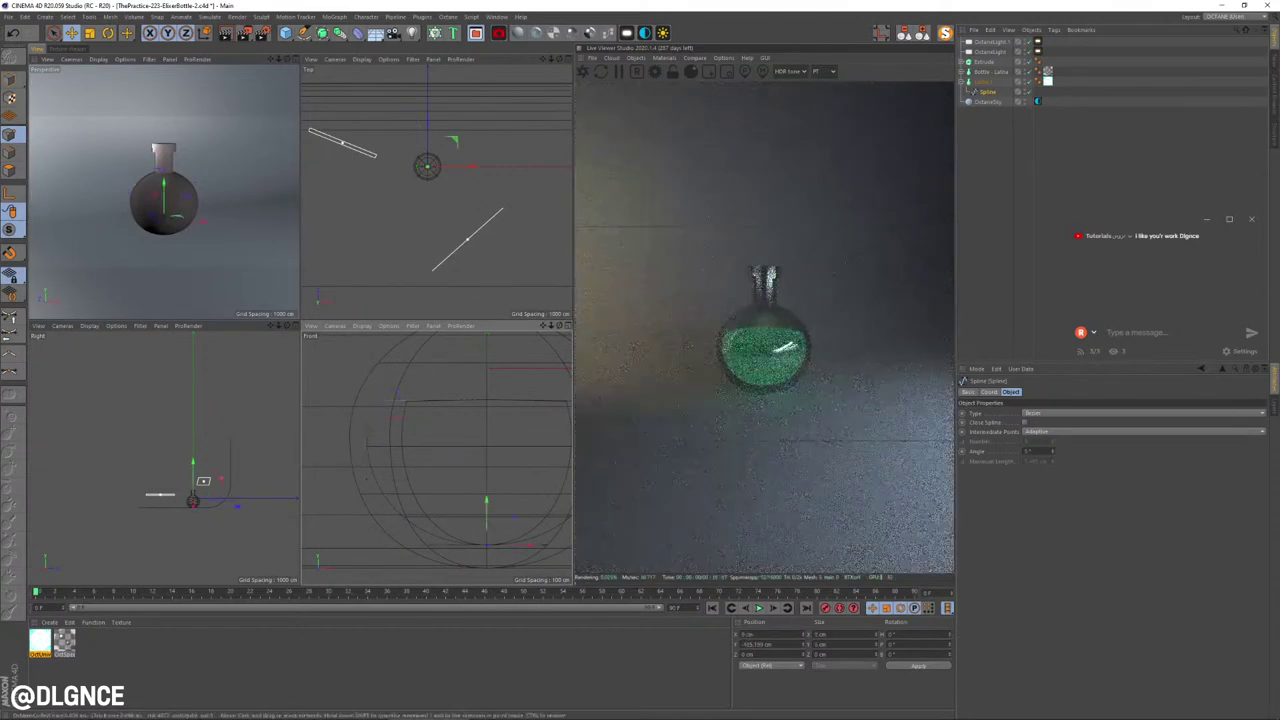
drag(487, 507, 487, 512)
key(F1)
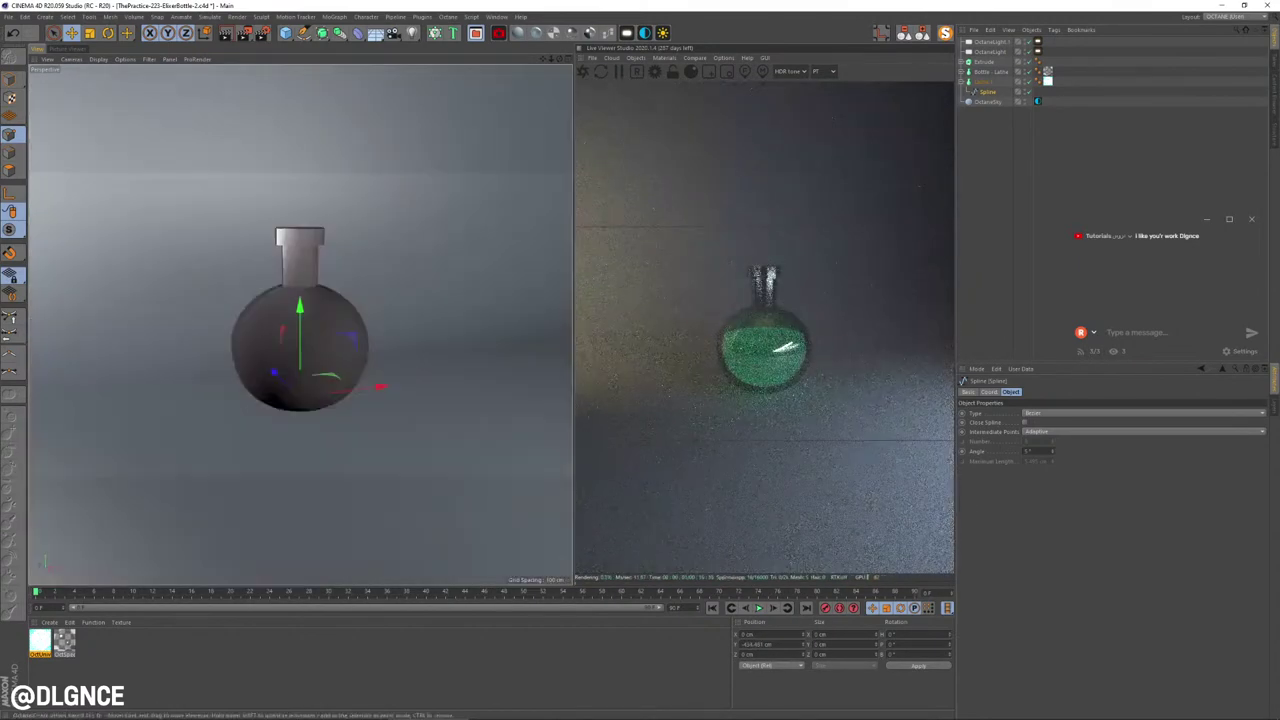
Step: Isolate the inner liquid lathe with Magic Solo and display it in Quick Shading (Lines)
click(982, 81)
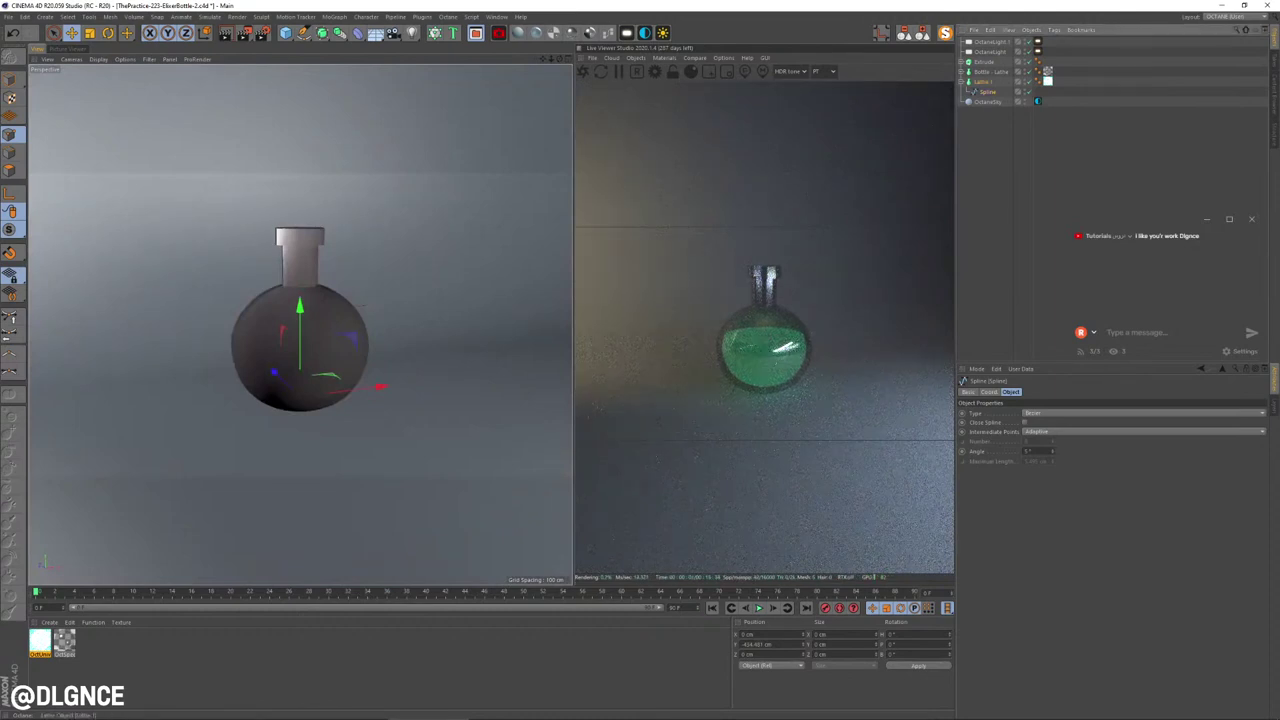
click(945, 33)
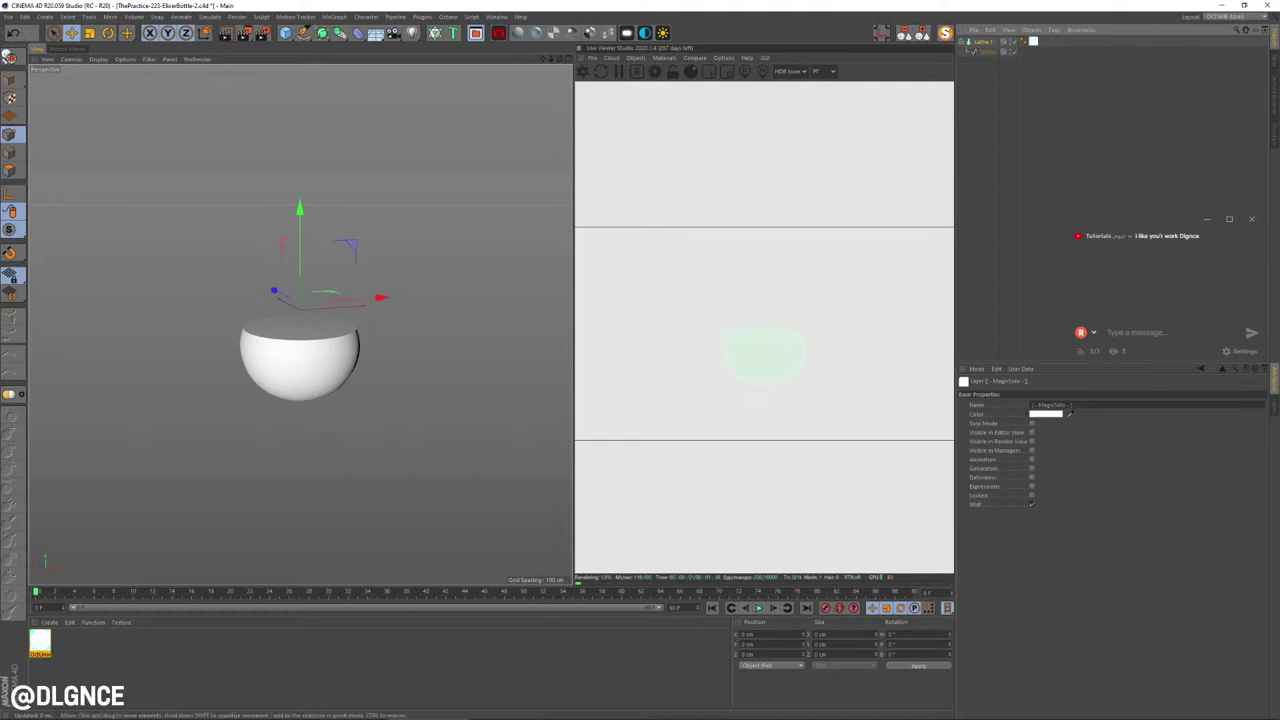
click(98, 59)
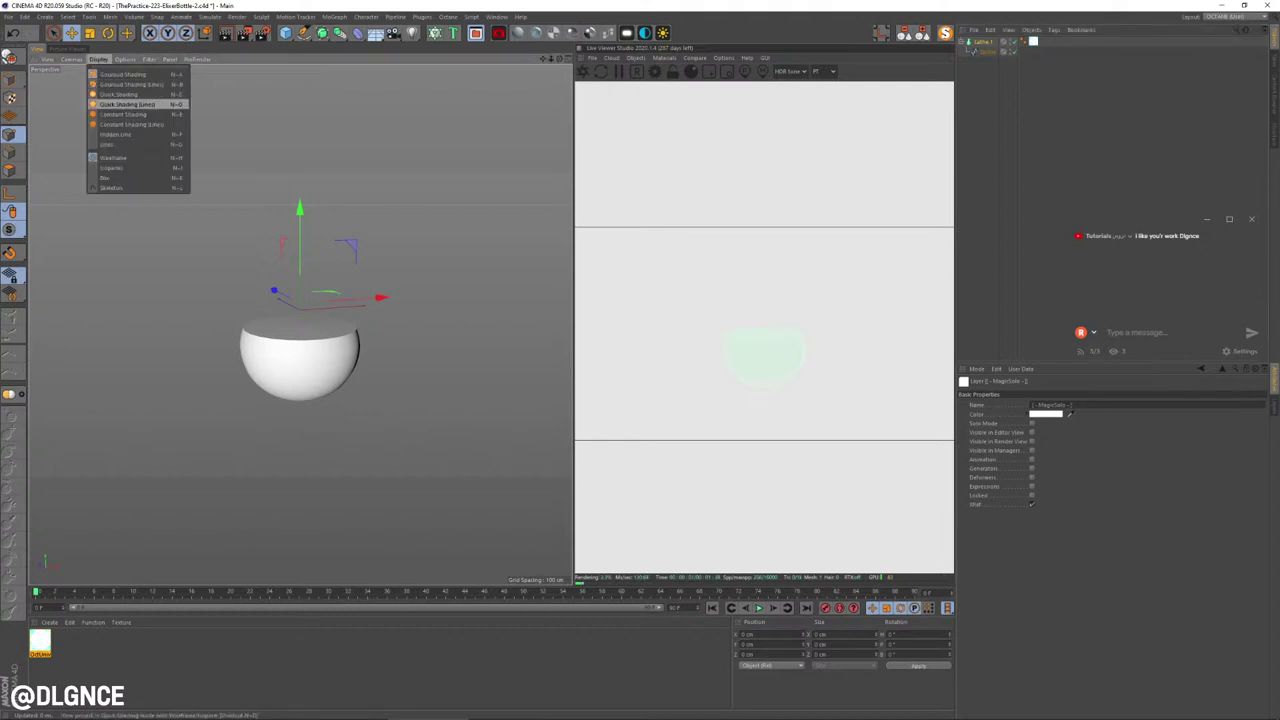
click(127, 104)
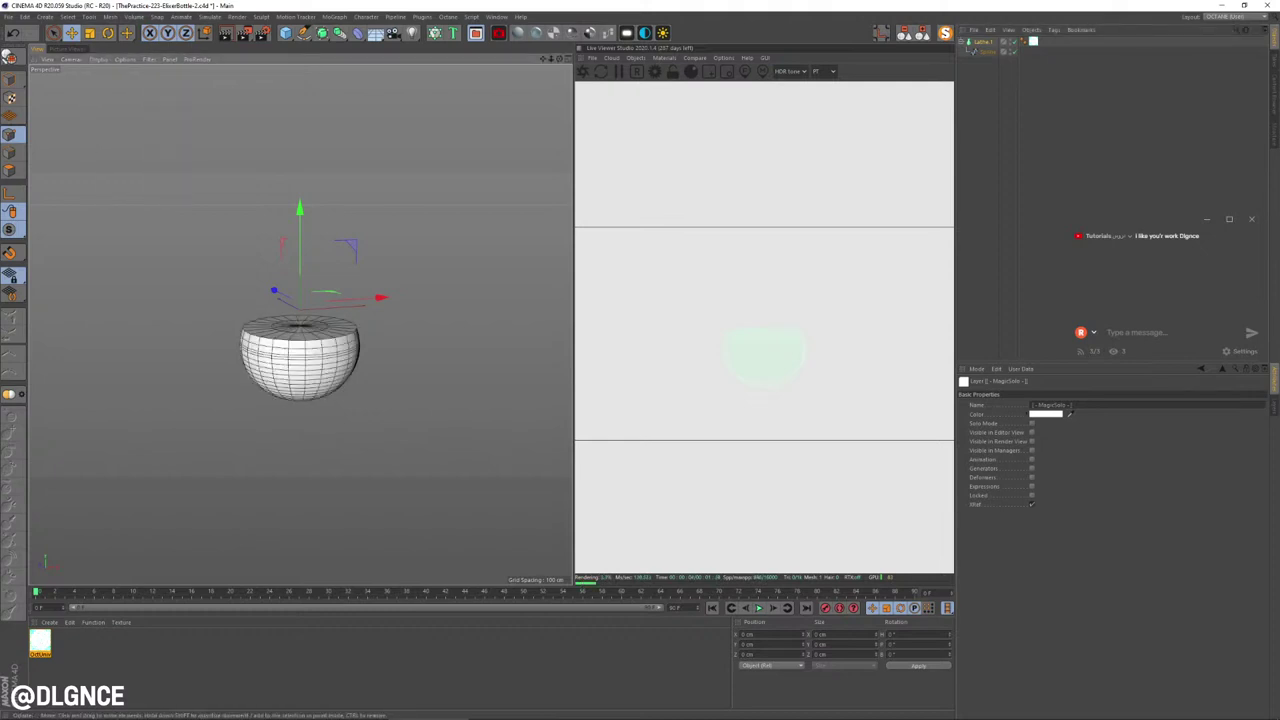
Step: Increase the rotation subdivision of the inner liquid lathe for a denser mesh
click(988, 52)
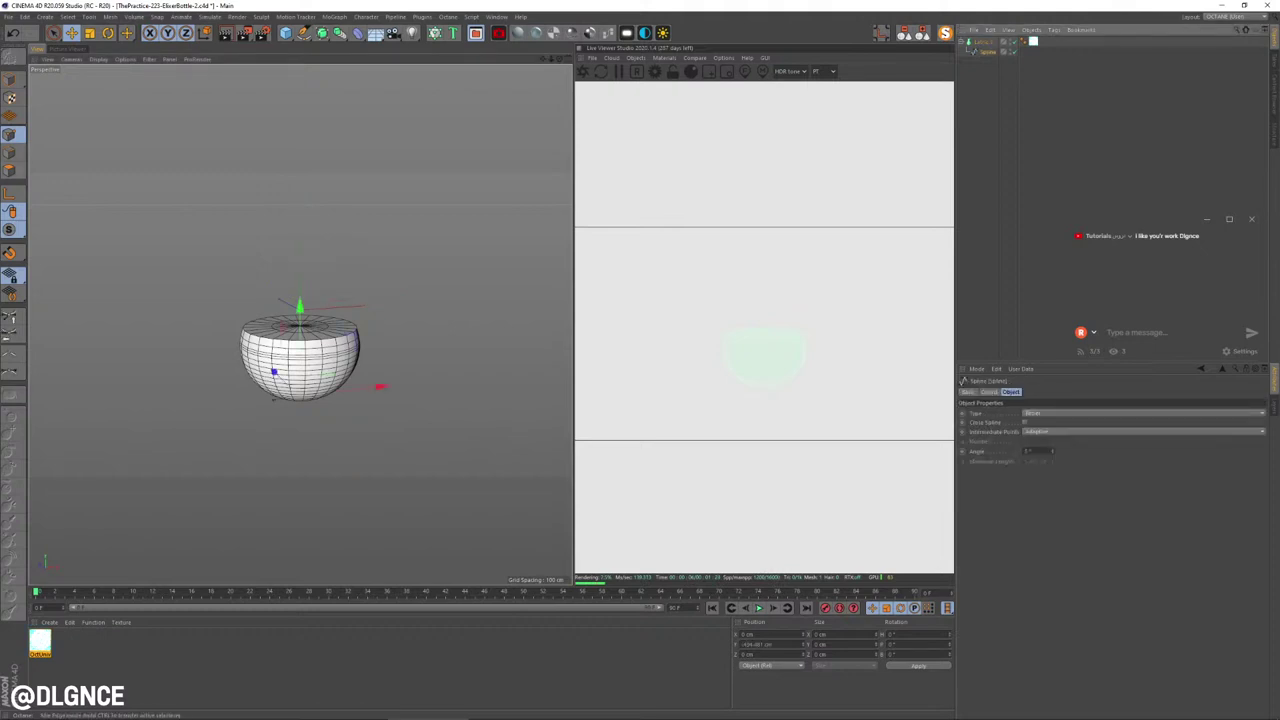
click(984, 42)
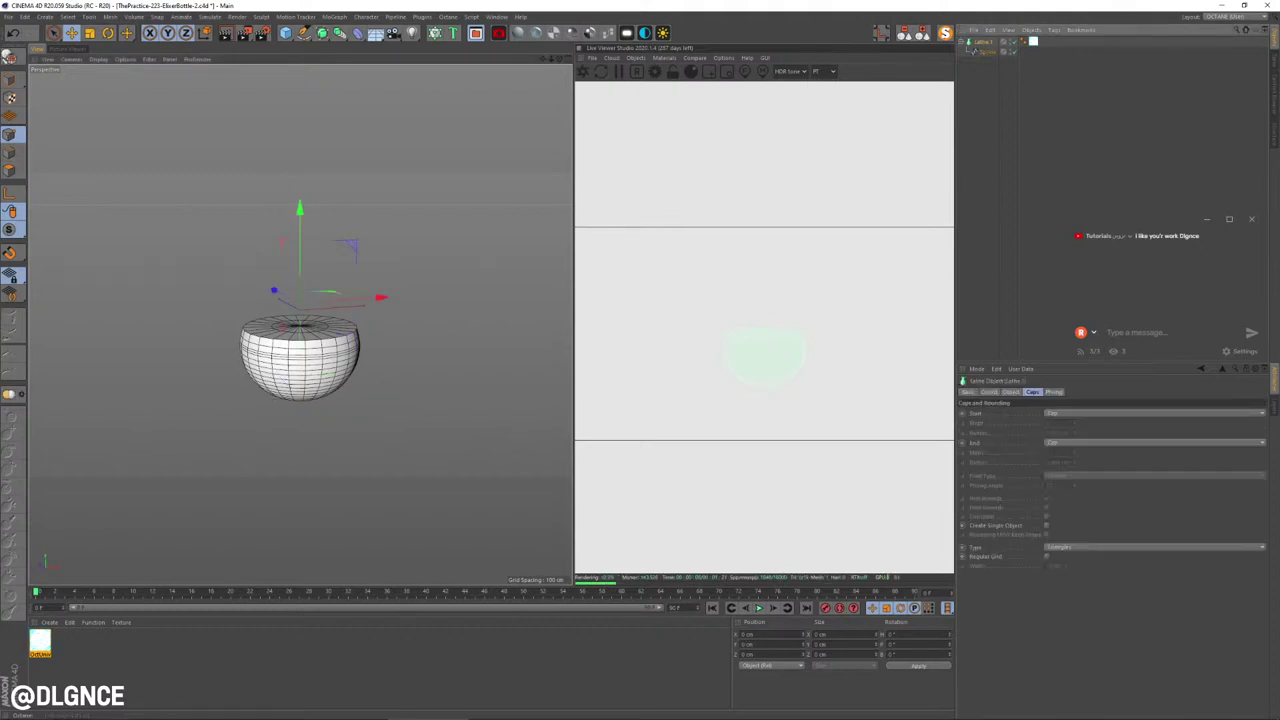
click(1011, 391)
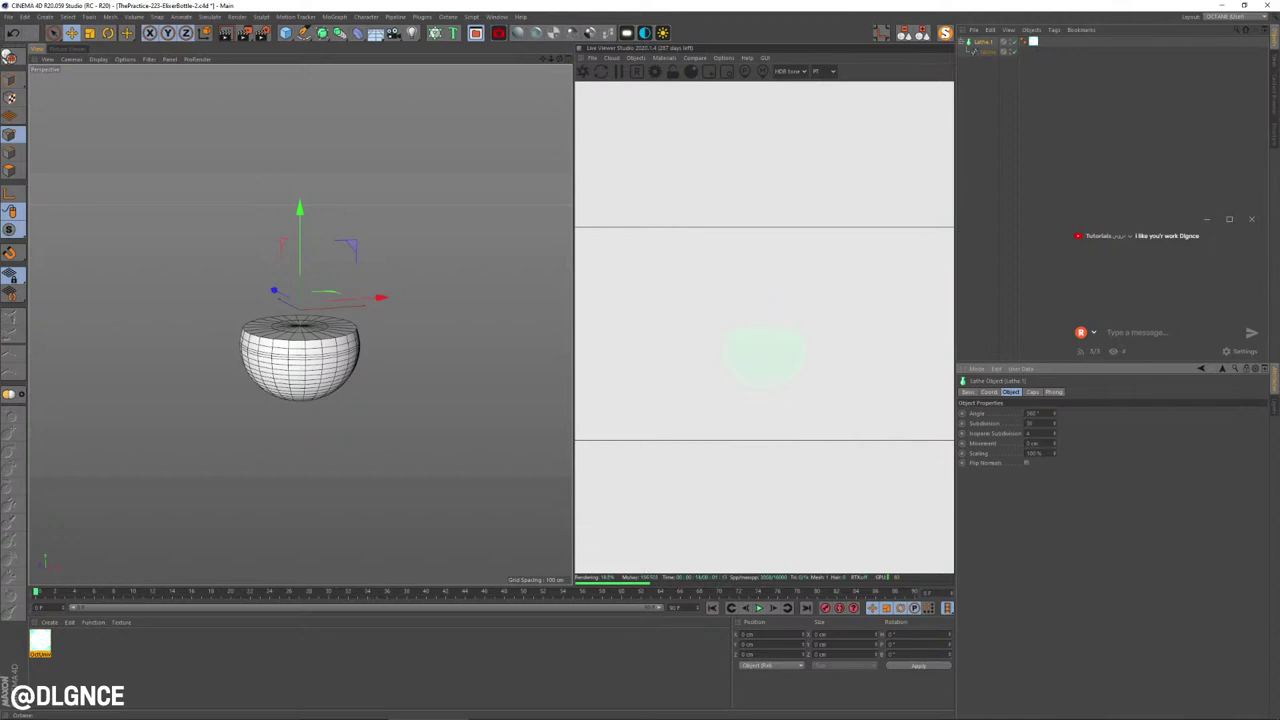
key(Return)
Step: Add several points along the flat top segment of the liquid lathe's spline with the Line Cut tool
click(987, 52)
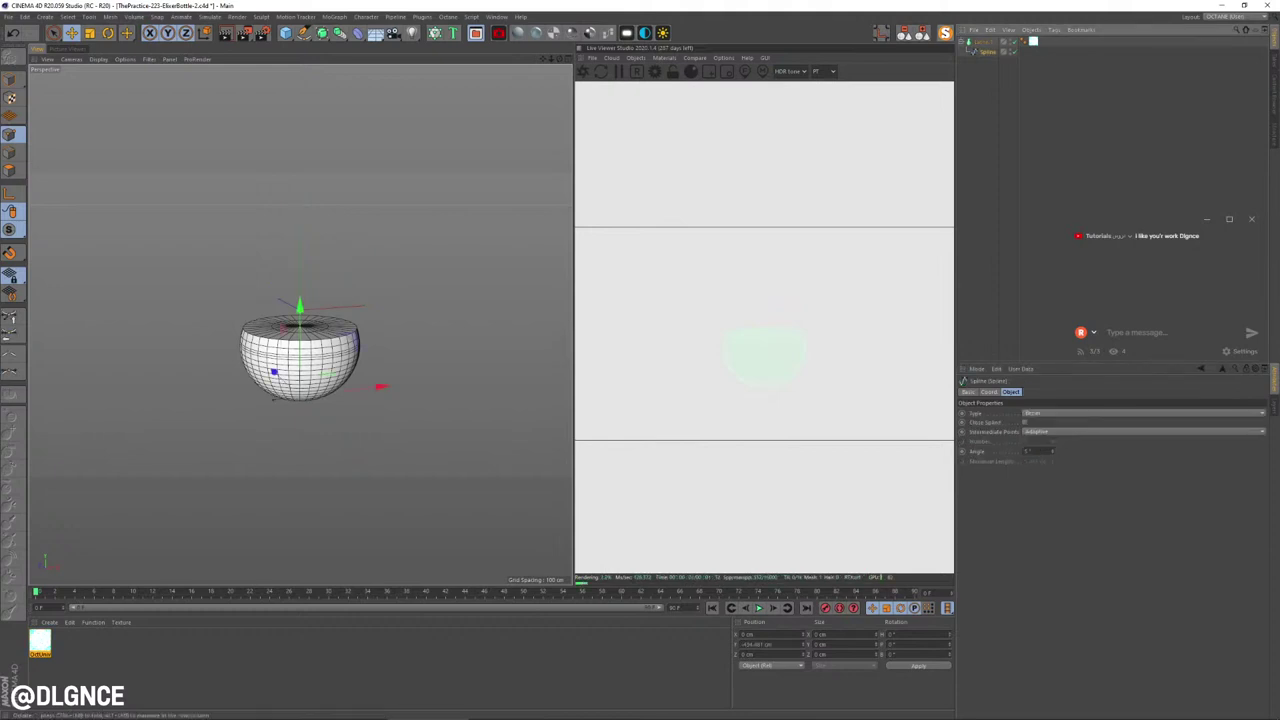
alt+drag(285, 300, 290, 345)
scroll(285, 320, up, 4)
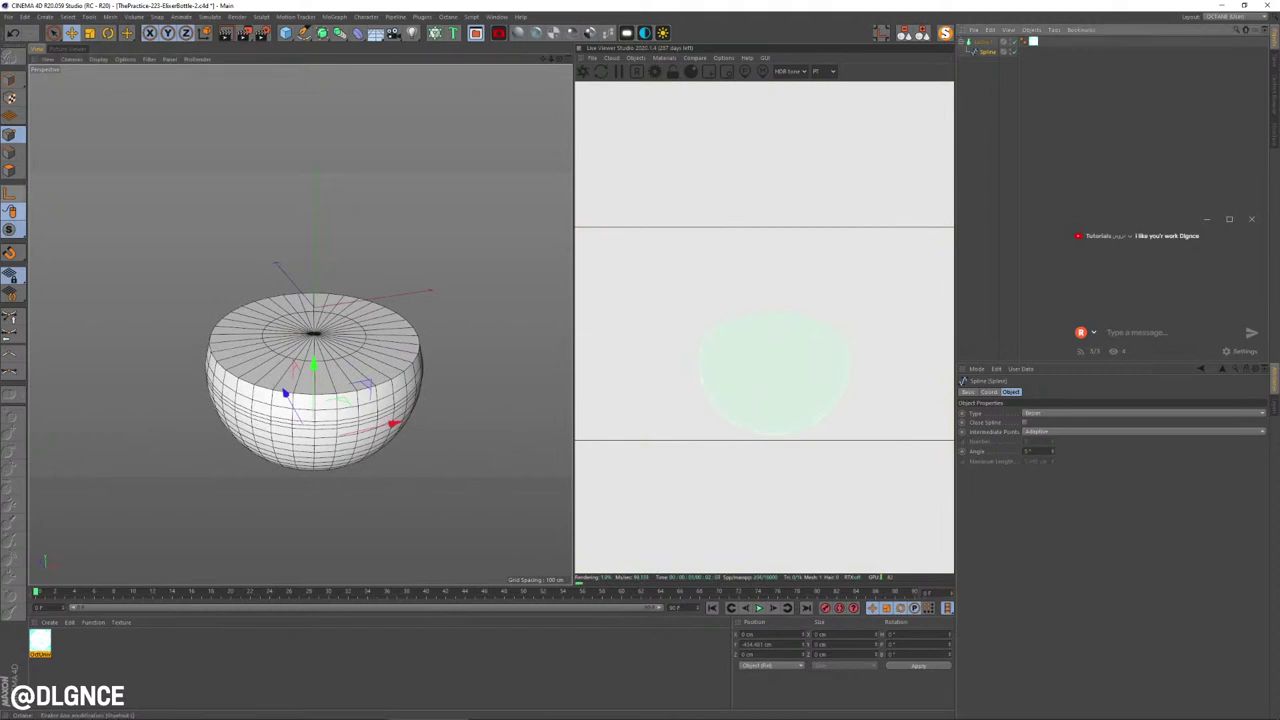
key(ctrl+a)
alt+drag(195, 368, 230, 350)
scroll(216, 388, up, 3)
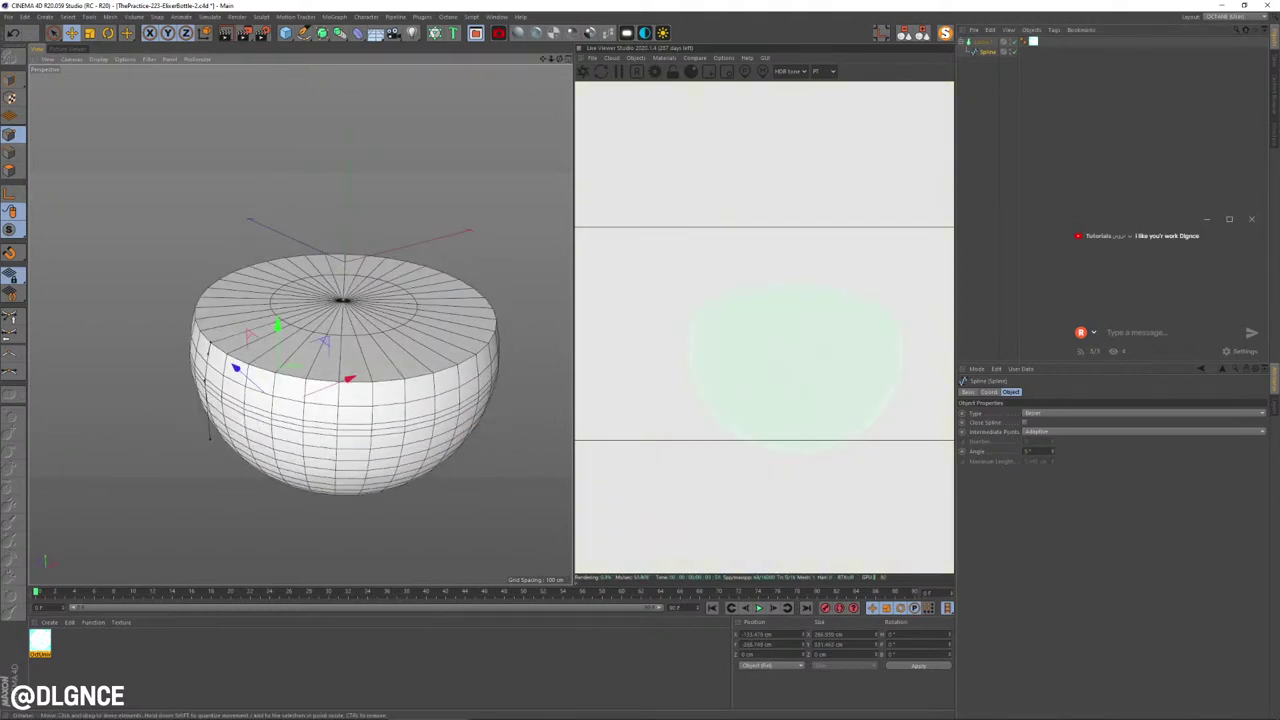
key(k)
key(k)
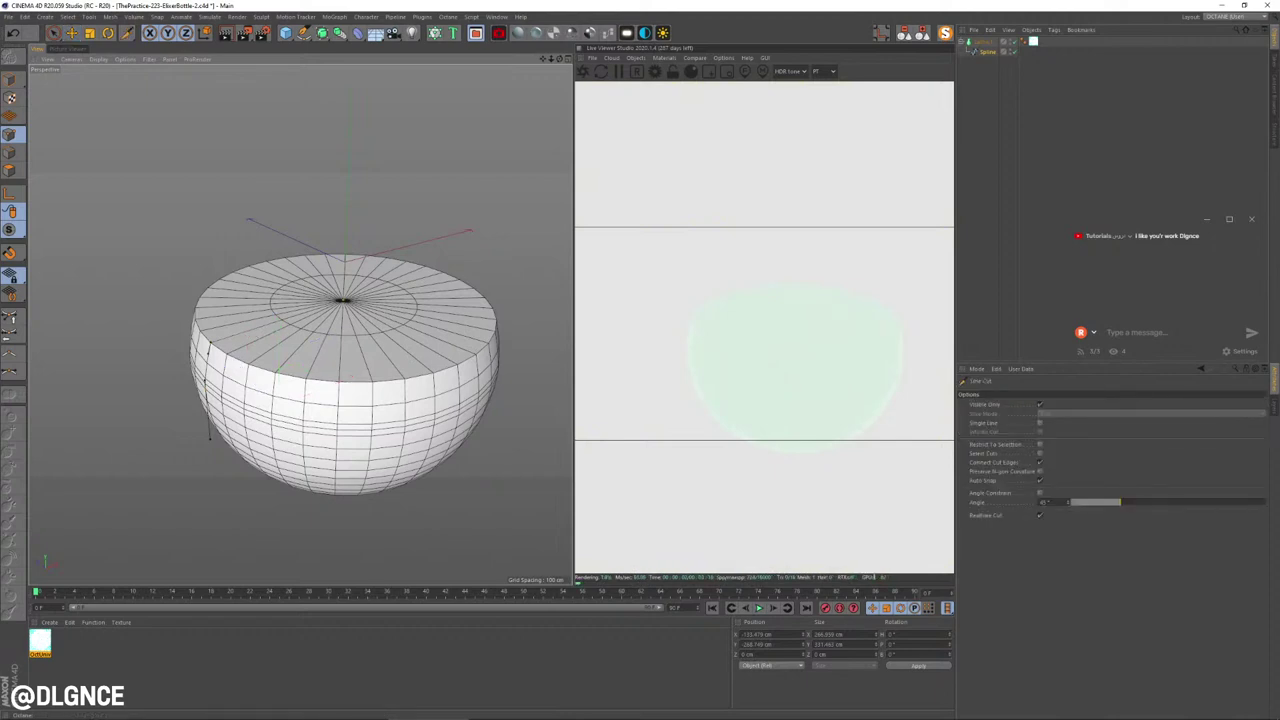
drag(234, 318, 230, 344)
click(267, 334)
click(278, 309)
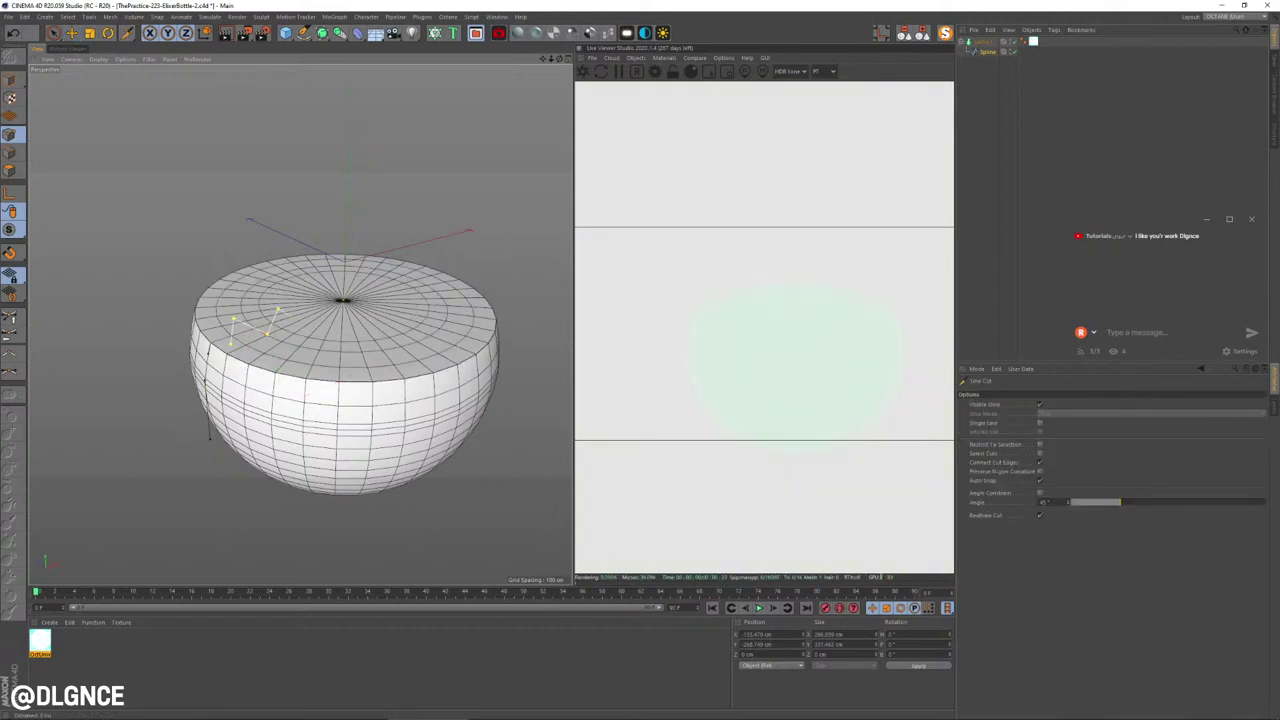
click(309, 320)
click(310, 298)
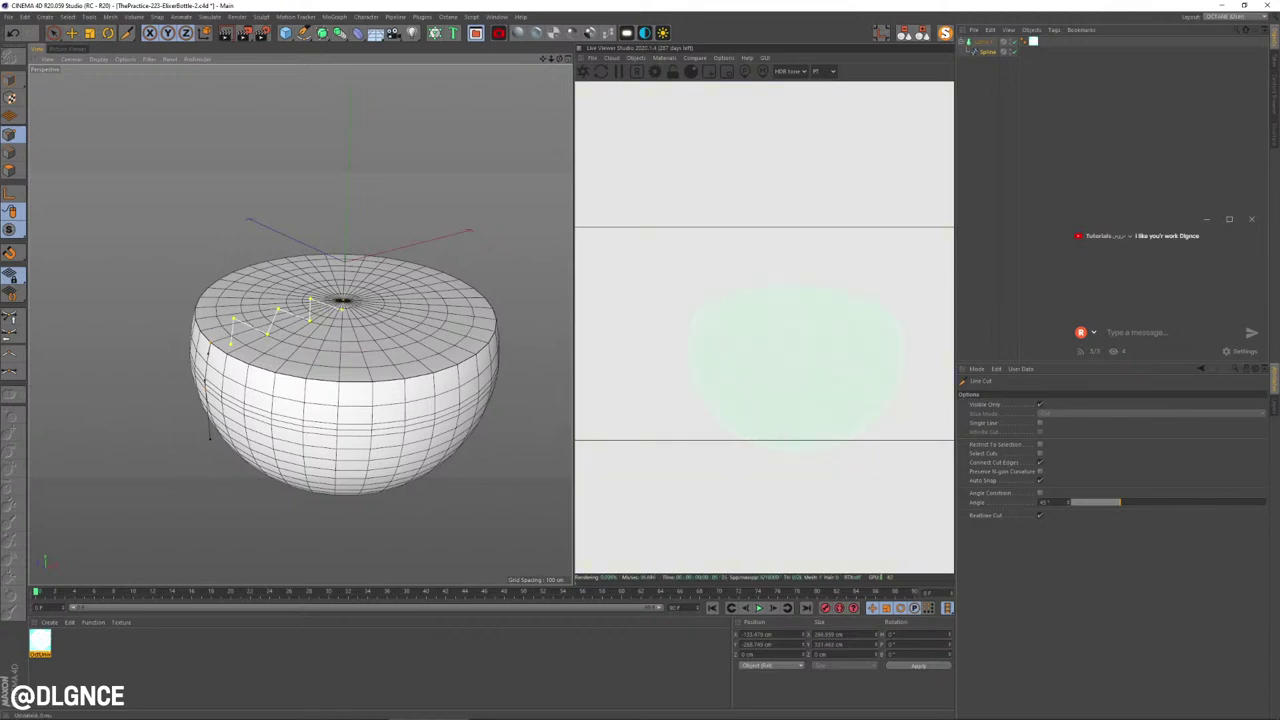
key(space)
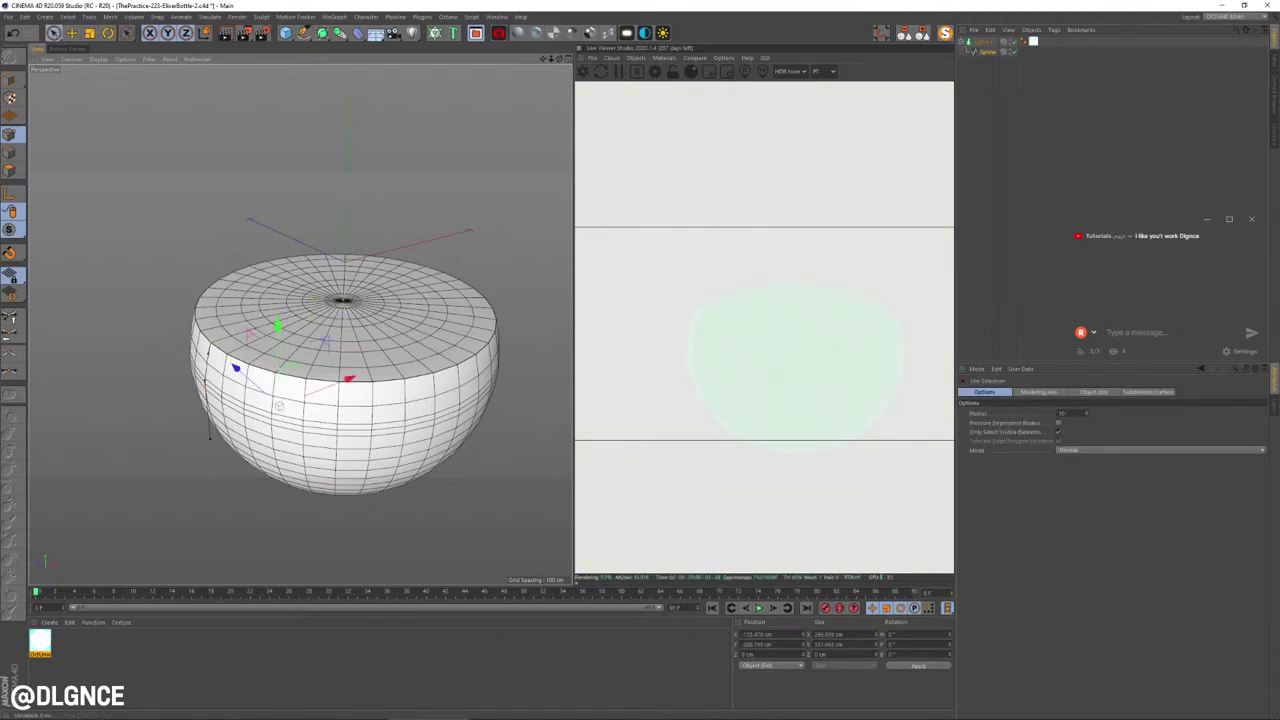
Step: Group the liquid lathe under a null and add a Formula deformer inside that group
click(984, 42)
click(984, 42)
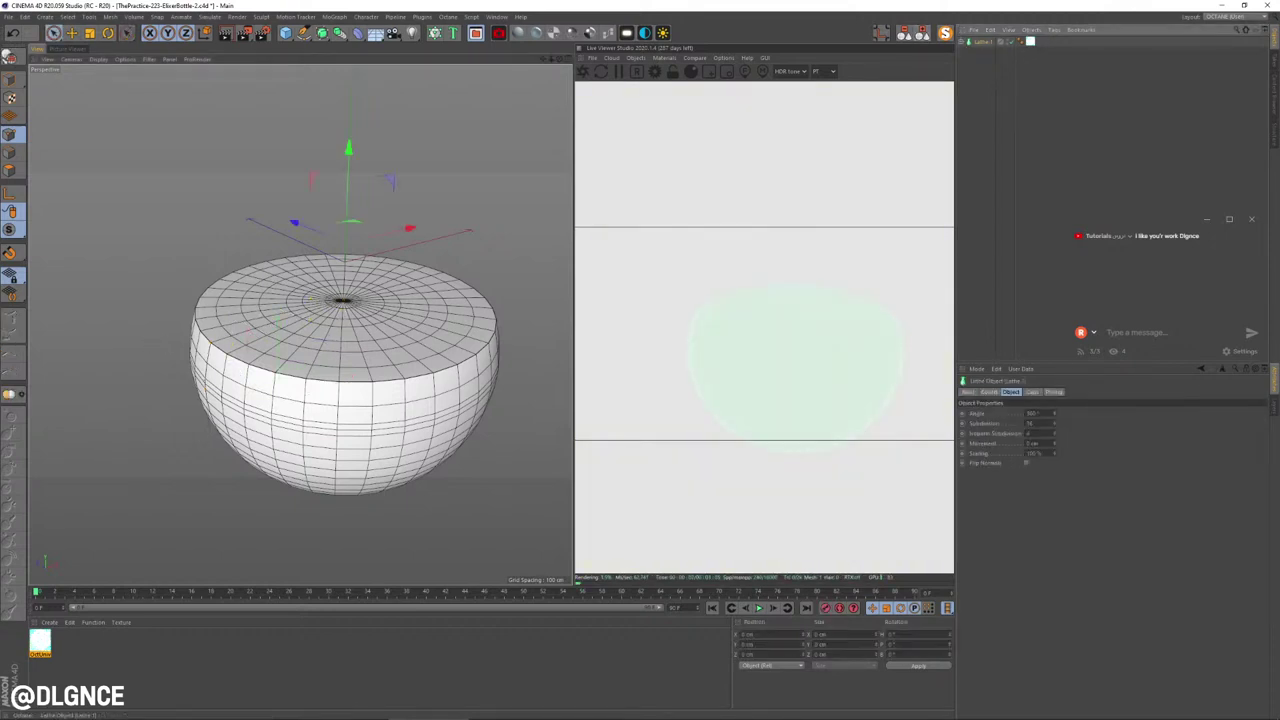
key(alt+g)
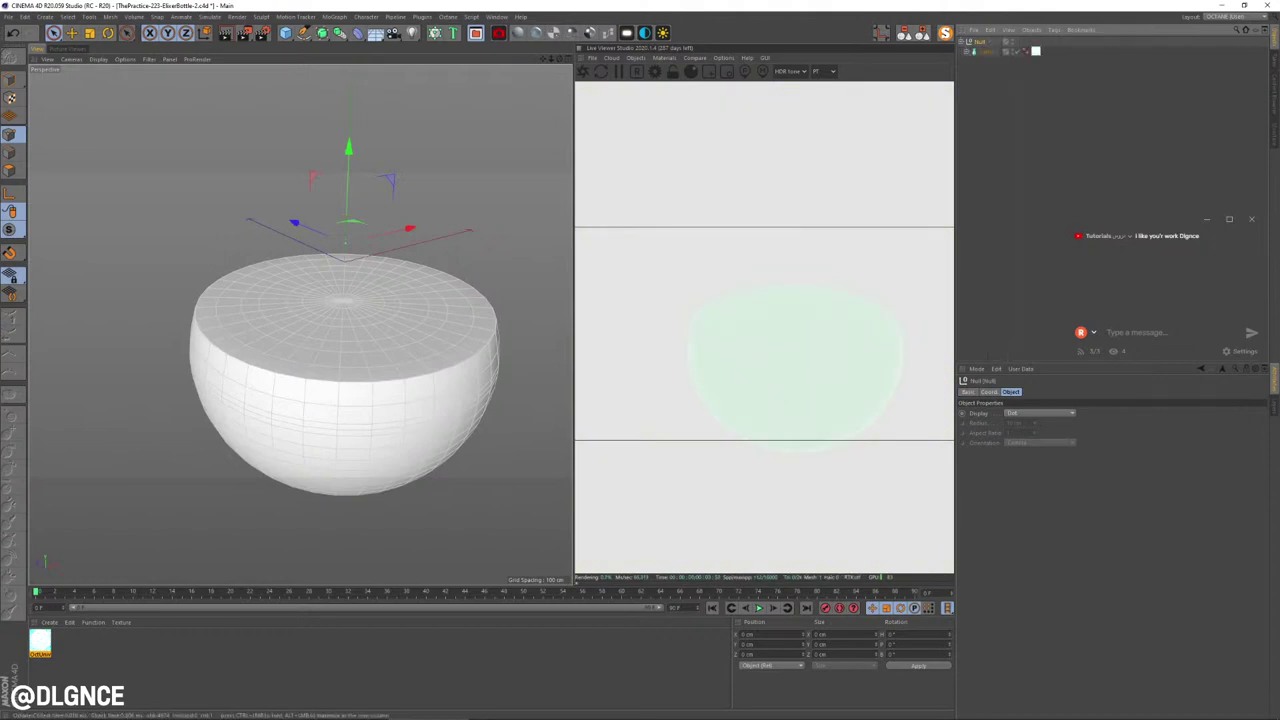
click(357, 33)
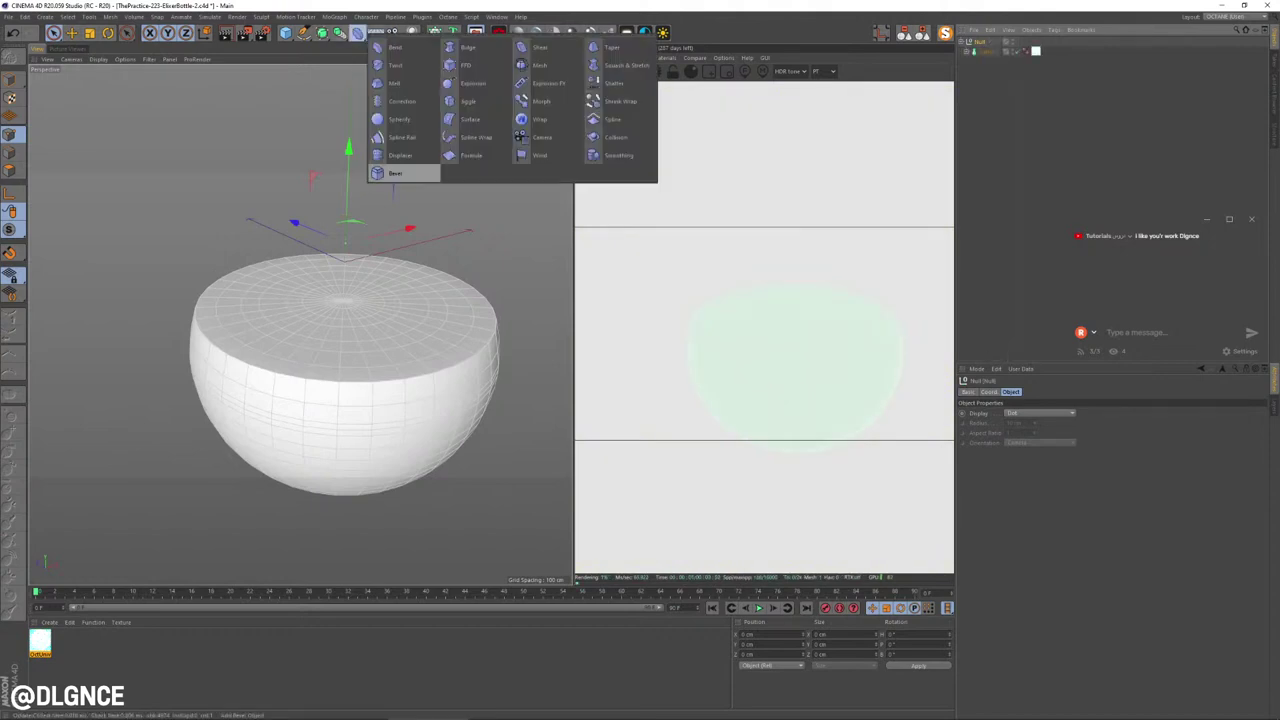
click(470, 155)
key(e)
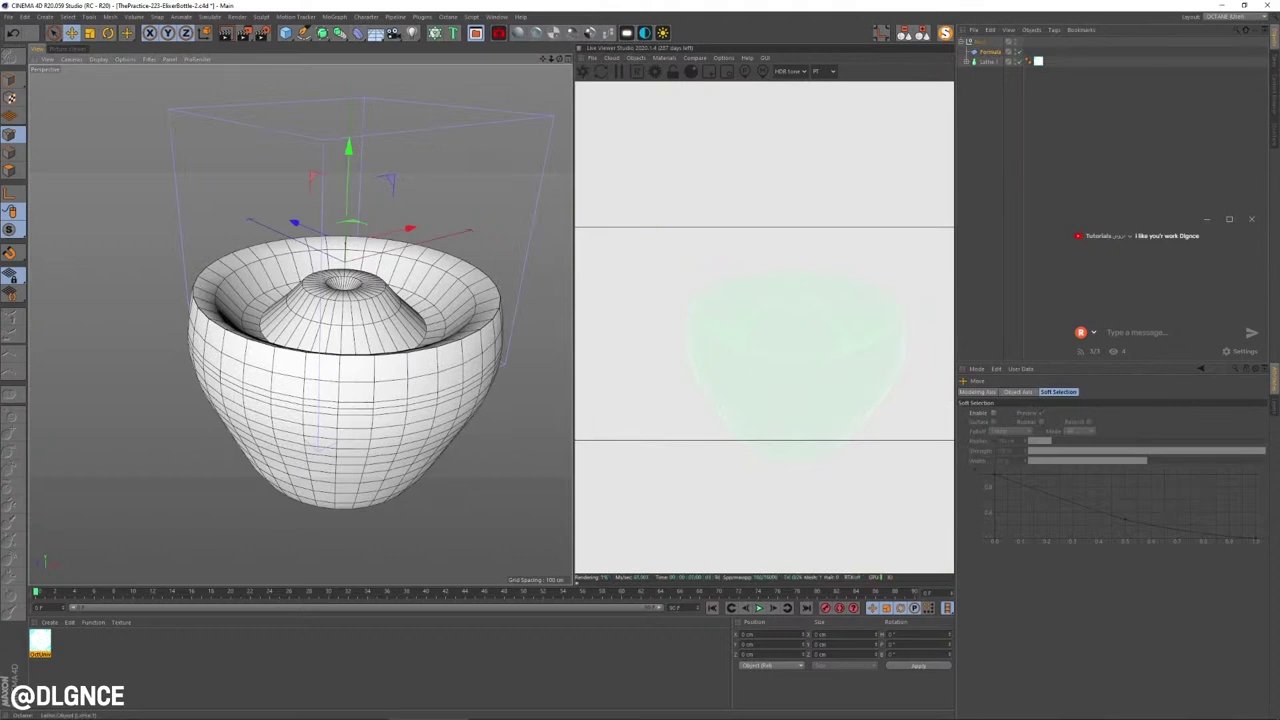
Step: Reduce the Formula deformer's height to about 87 cm to soften the liquid's surface waves
click(980, 42)
click(992, 110)
click(990, 52)
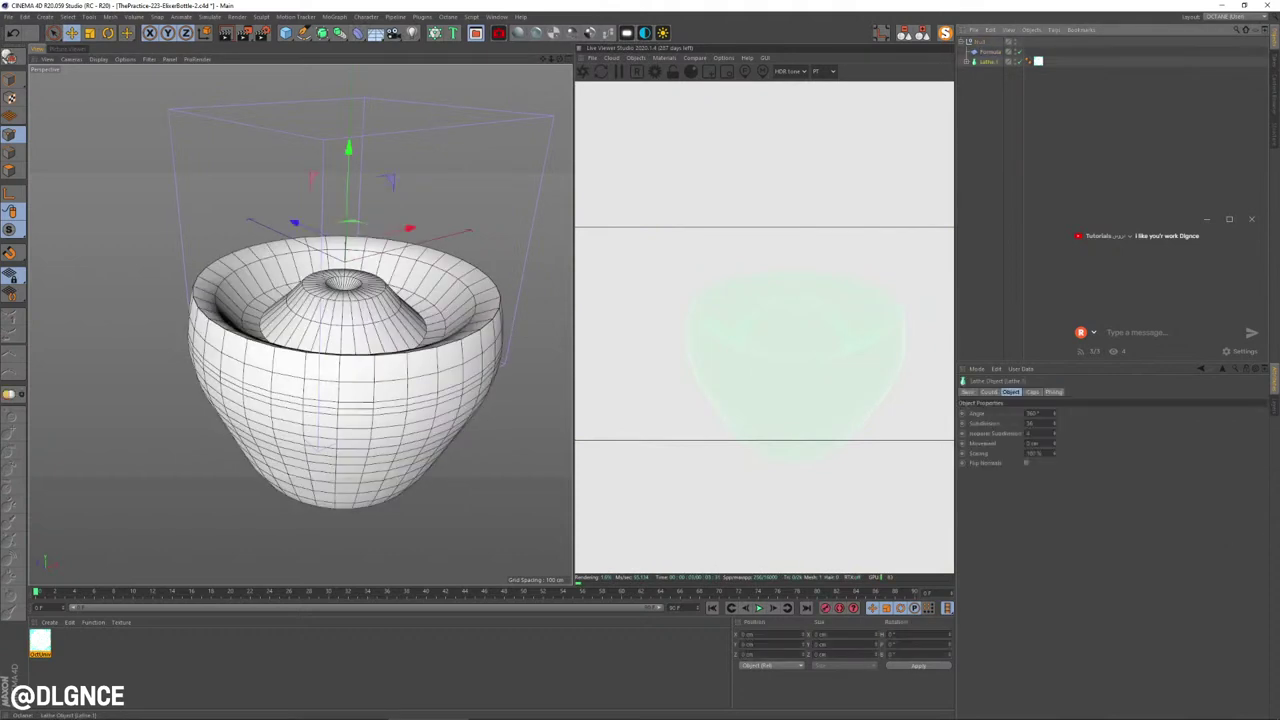
click(992, 110)
click(990, 52)
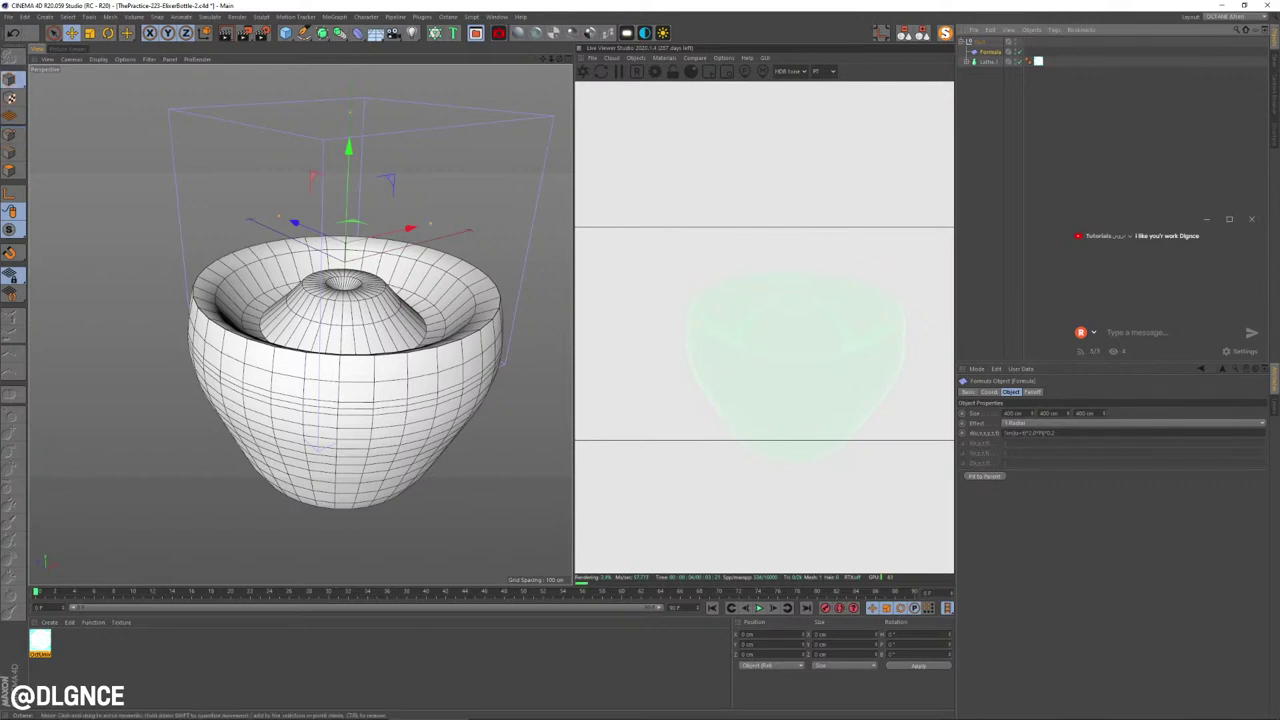
drag(349, 112, 346, 216)
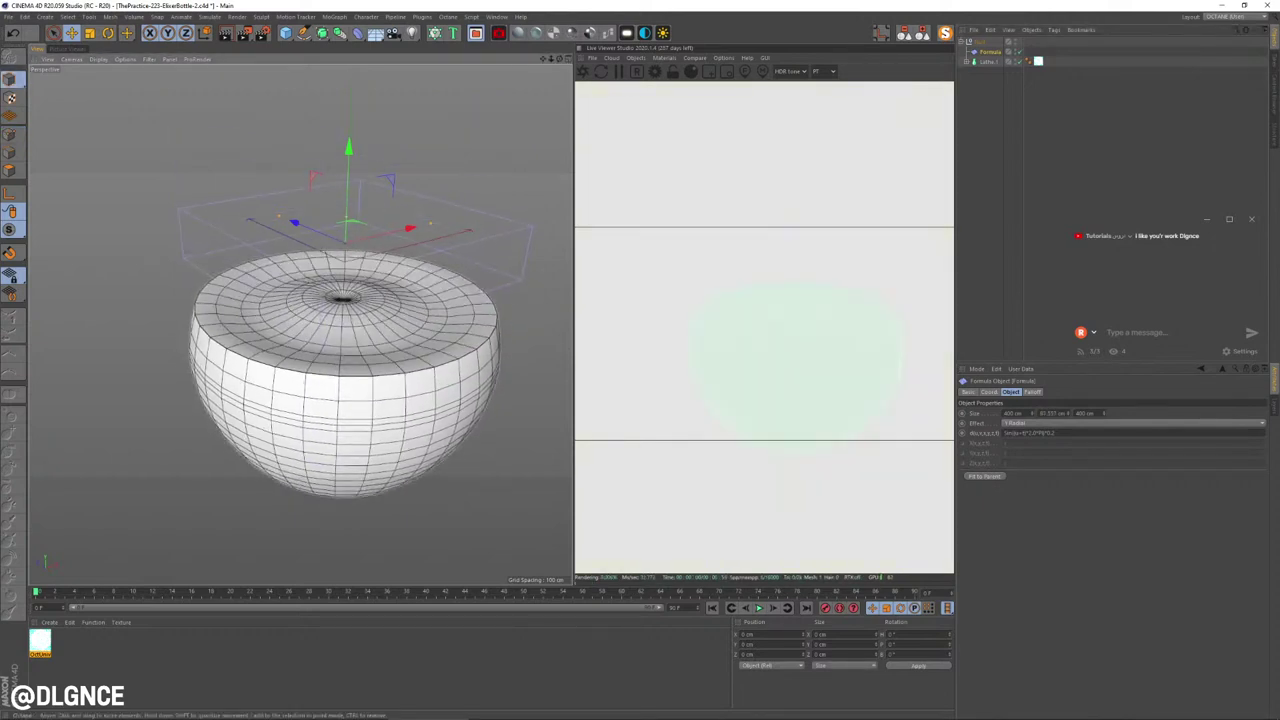
click(357, 33)
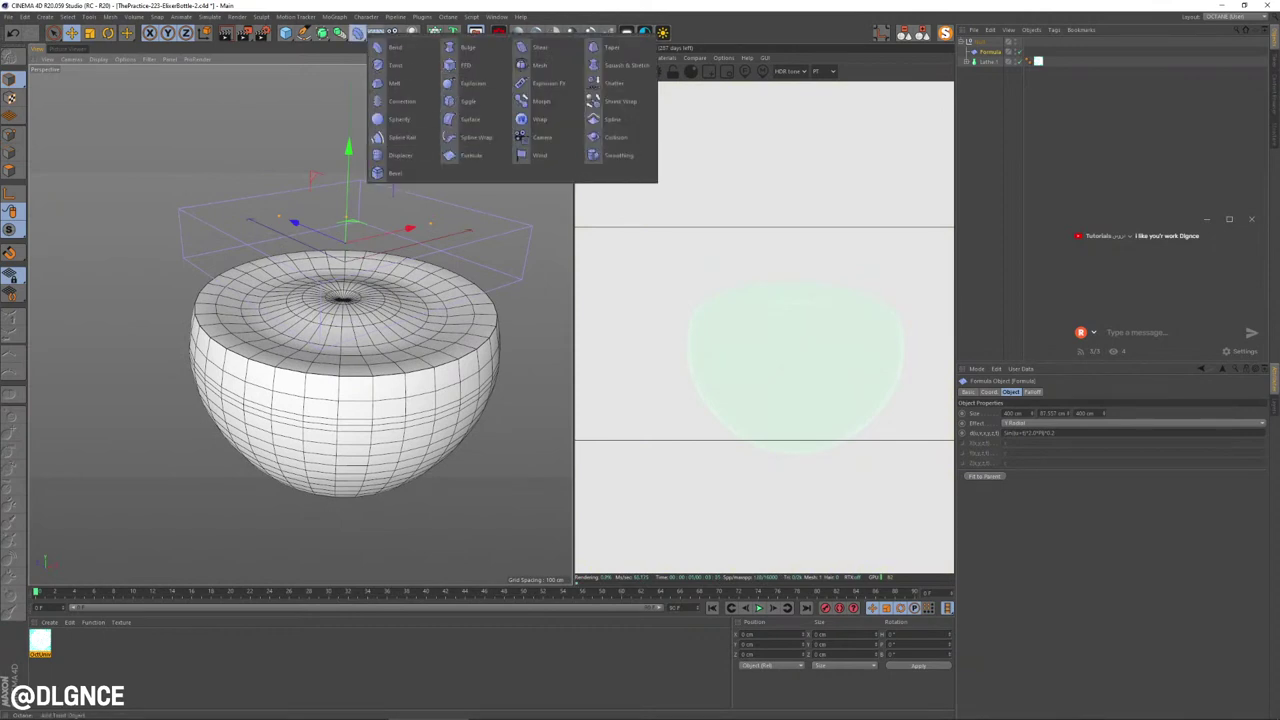
key(Escape)
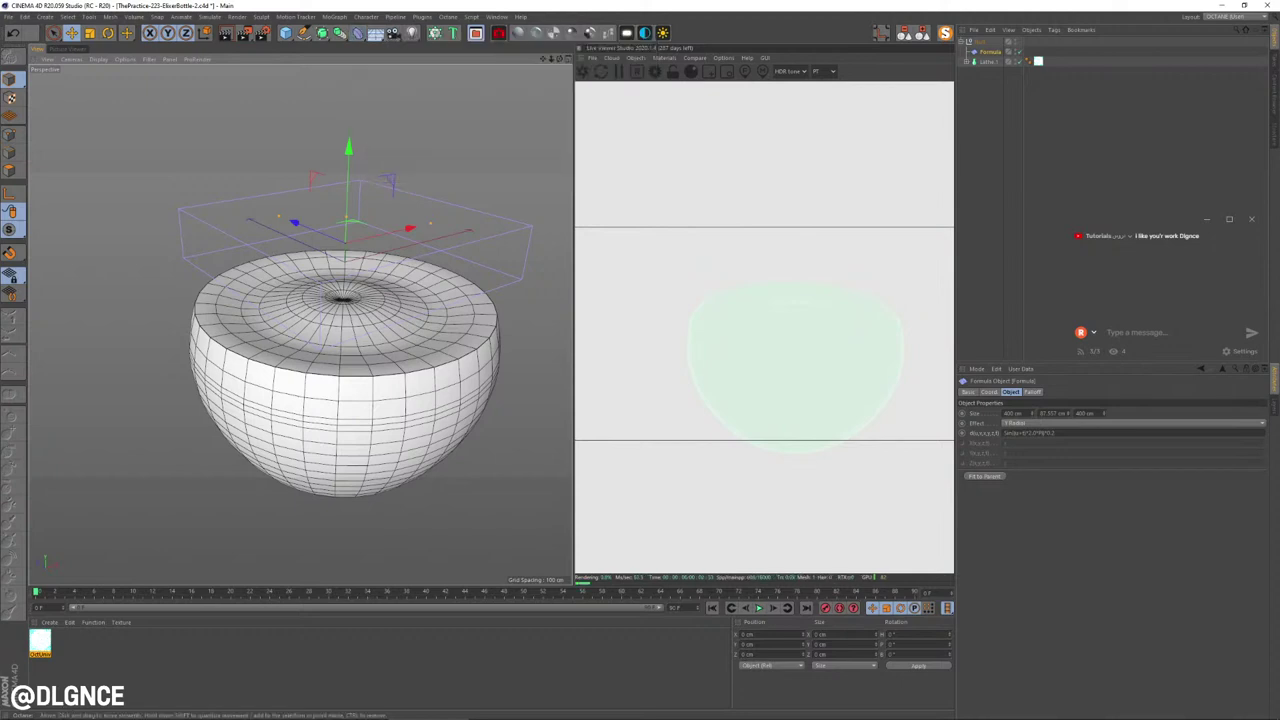
Step: Play the animation and move the Formula deformer away from the liquid to about X 1,400 cm and Z 1,140 cm
scroll(376, 220, down, 1)
click(759, 608)
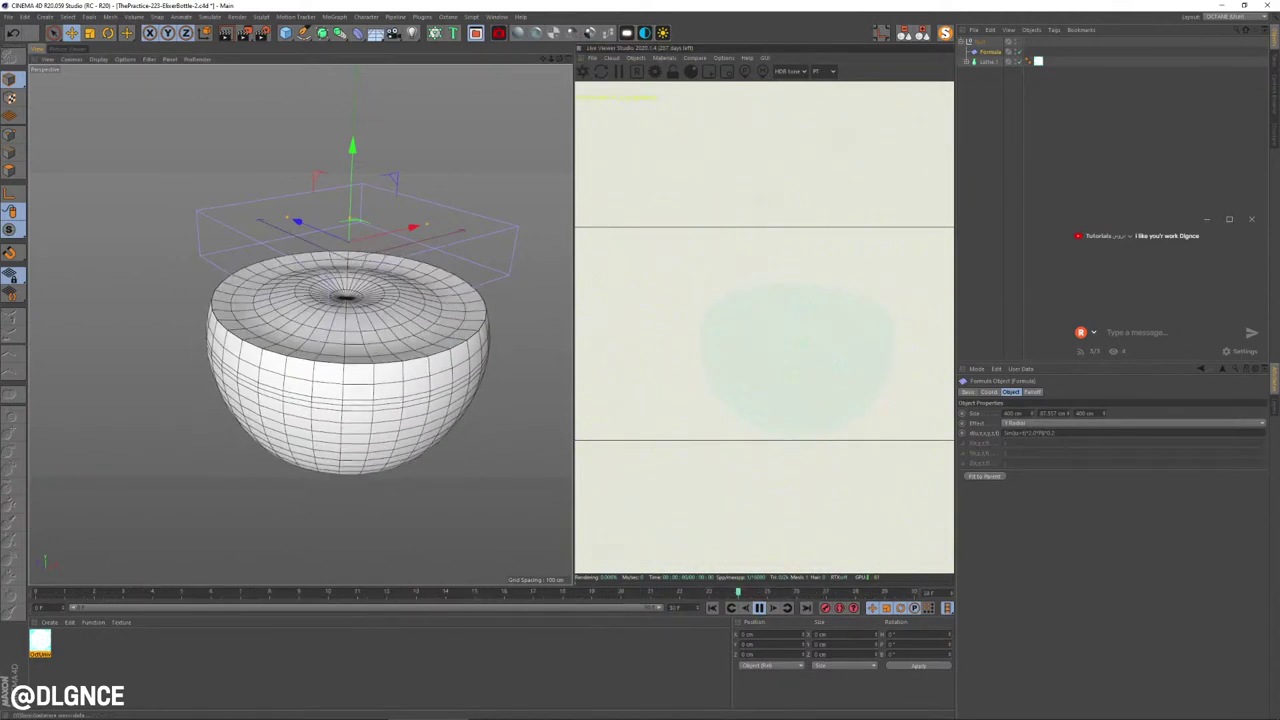
alt+drag(350, 380, 430, 315)
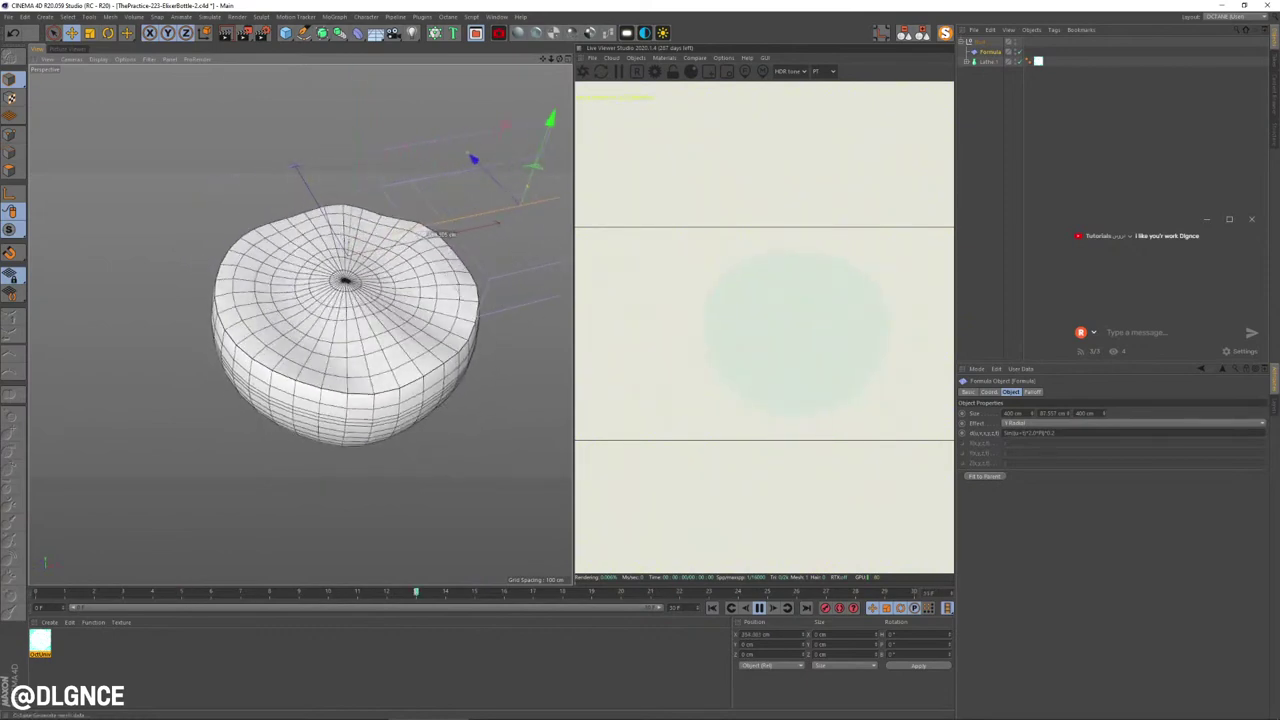
alt+middle_drag(481, 276, 322, 314)
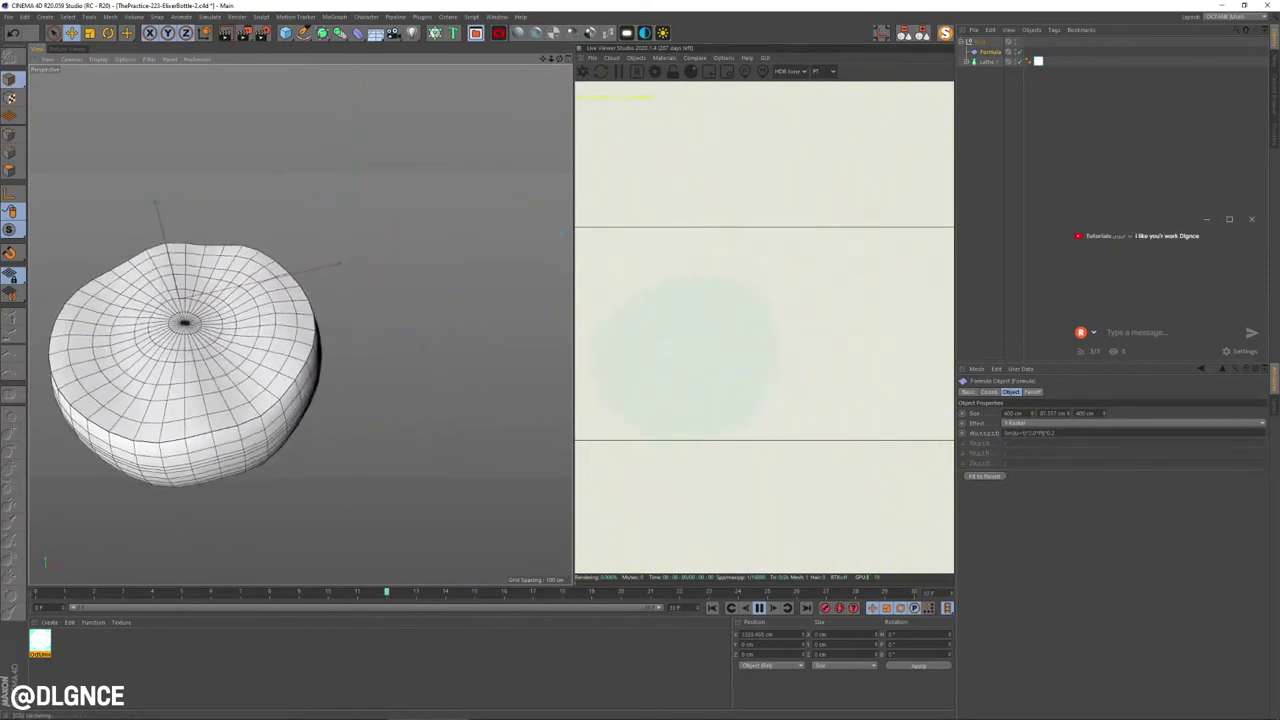
scroll(322, 314, down, 5)
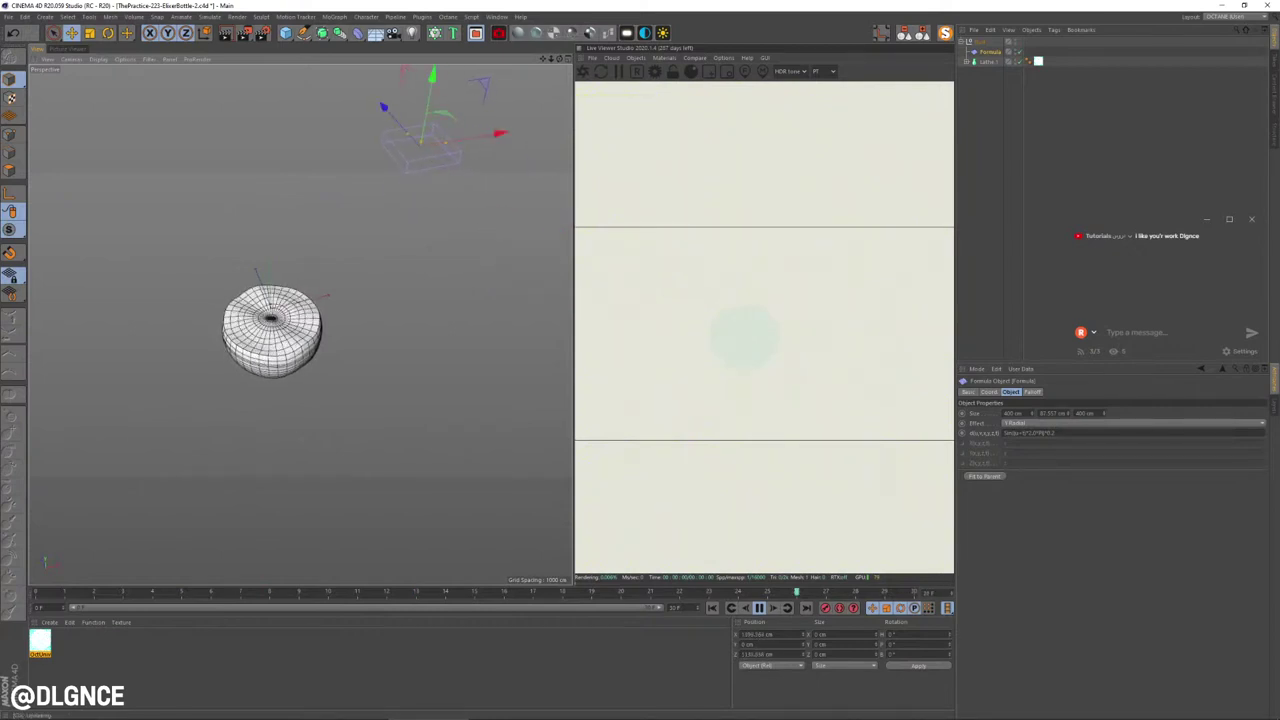
alt+drag(322, 314, 320, 268)
alt+middle_drag(320, 268, 408, 315)
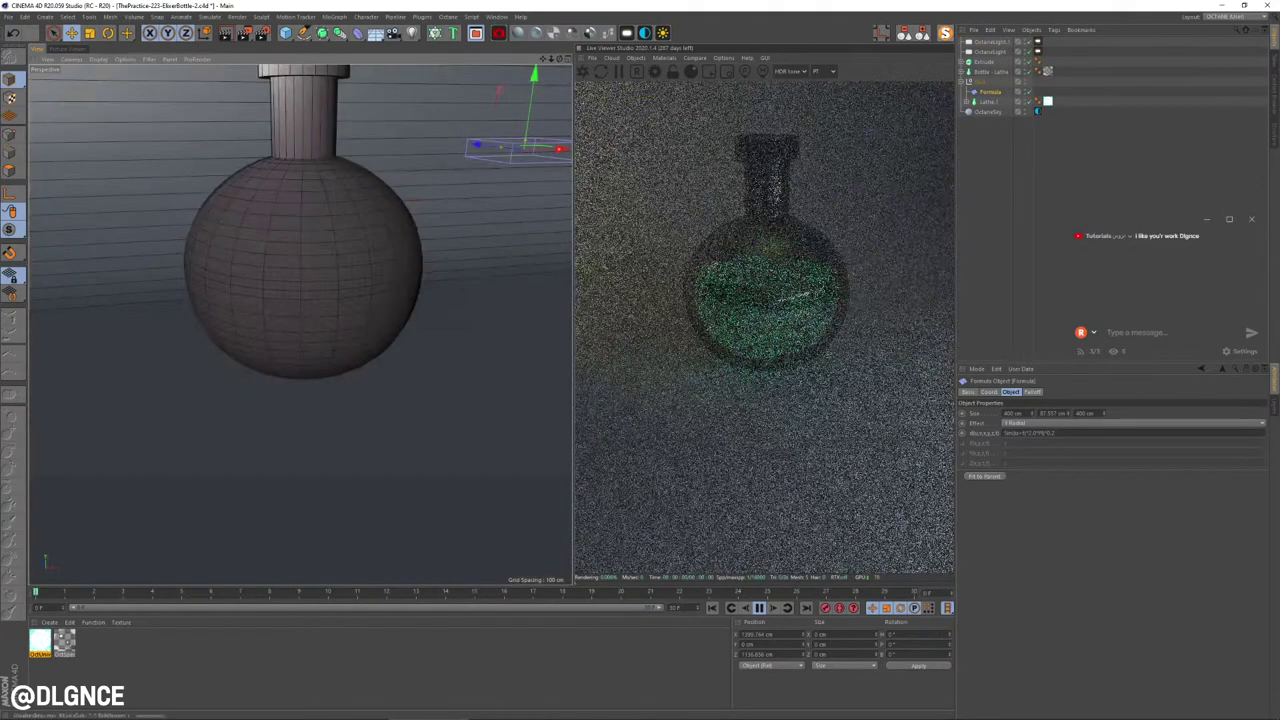
Step: Check the liquid's ripple in the full bottle render, isolate the liquid group for another playback, and return to frame 0
key(F8)
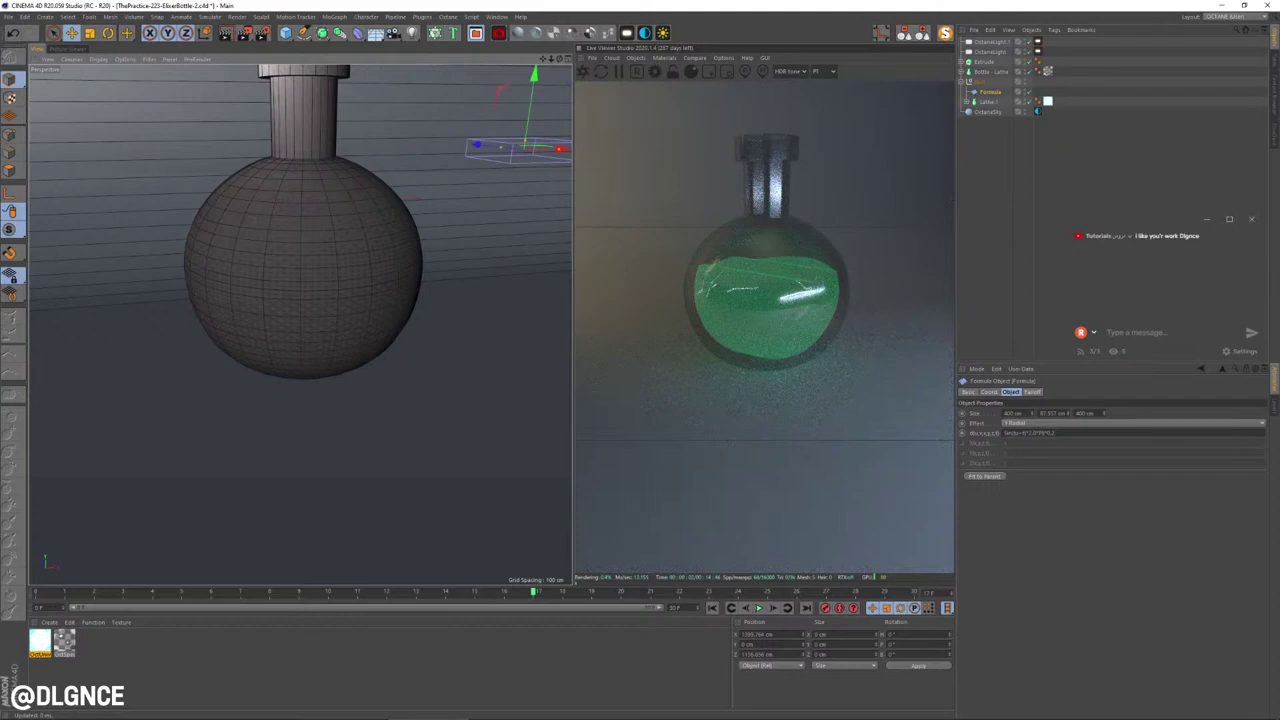
alt+middle_drag(269, 240, 300, 323)
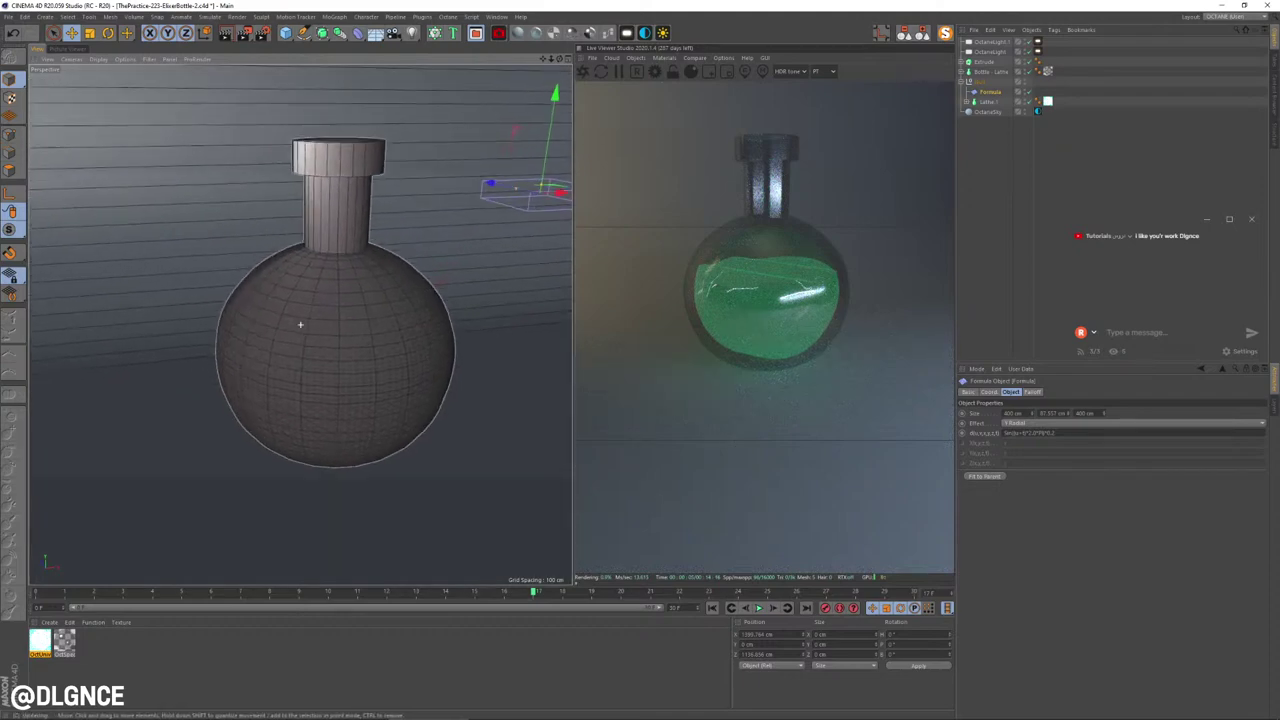
alt+drag(300, 323, 315, 298)
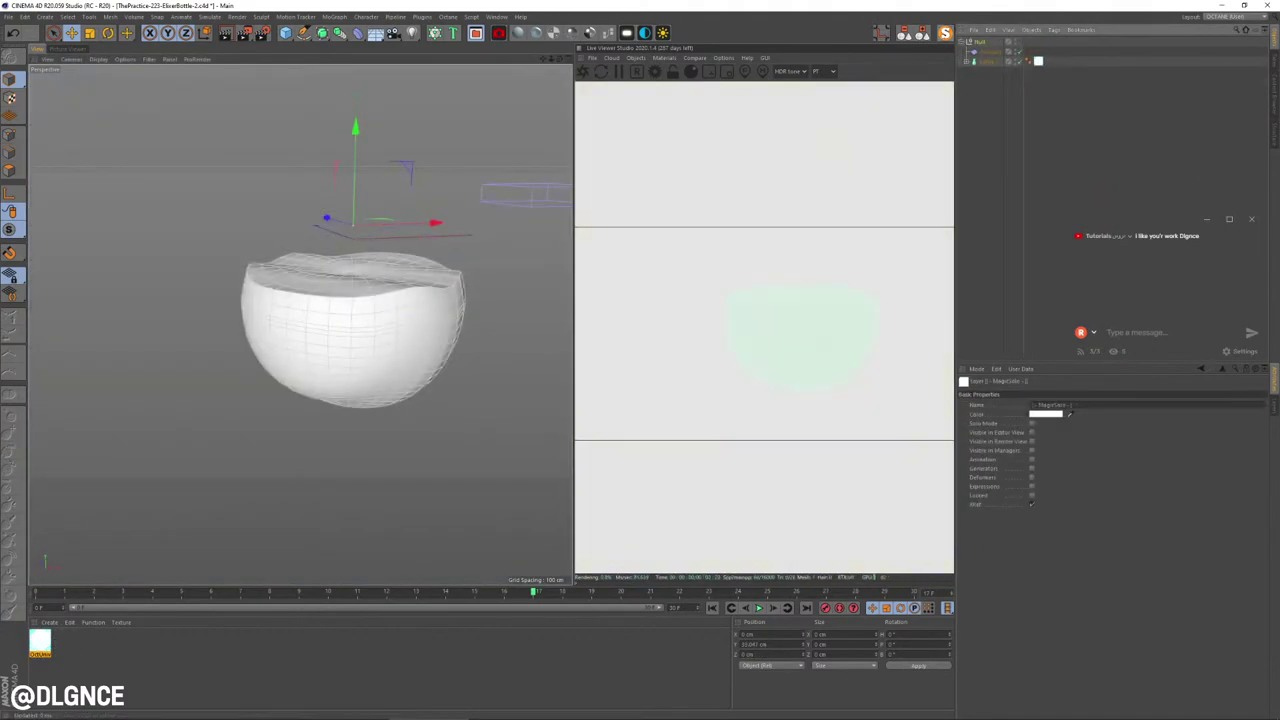
key(F8)
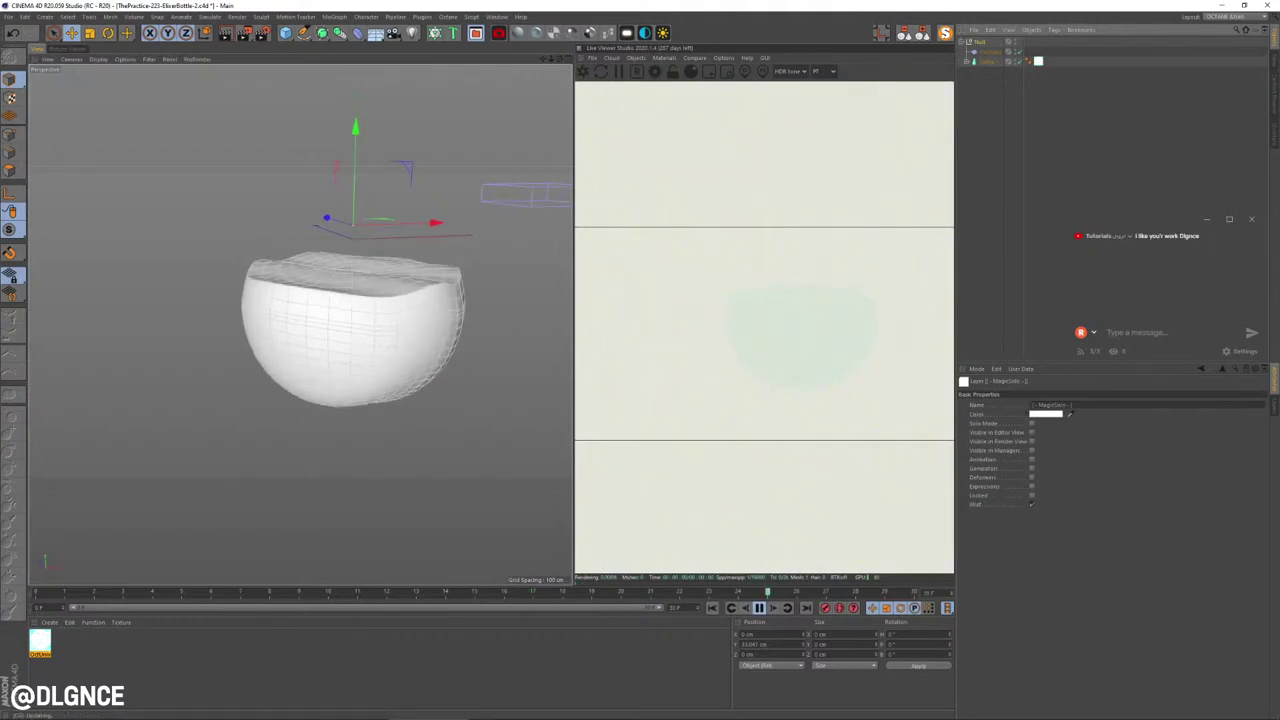
click(759, 608)
click(712, 608)
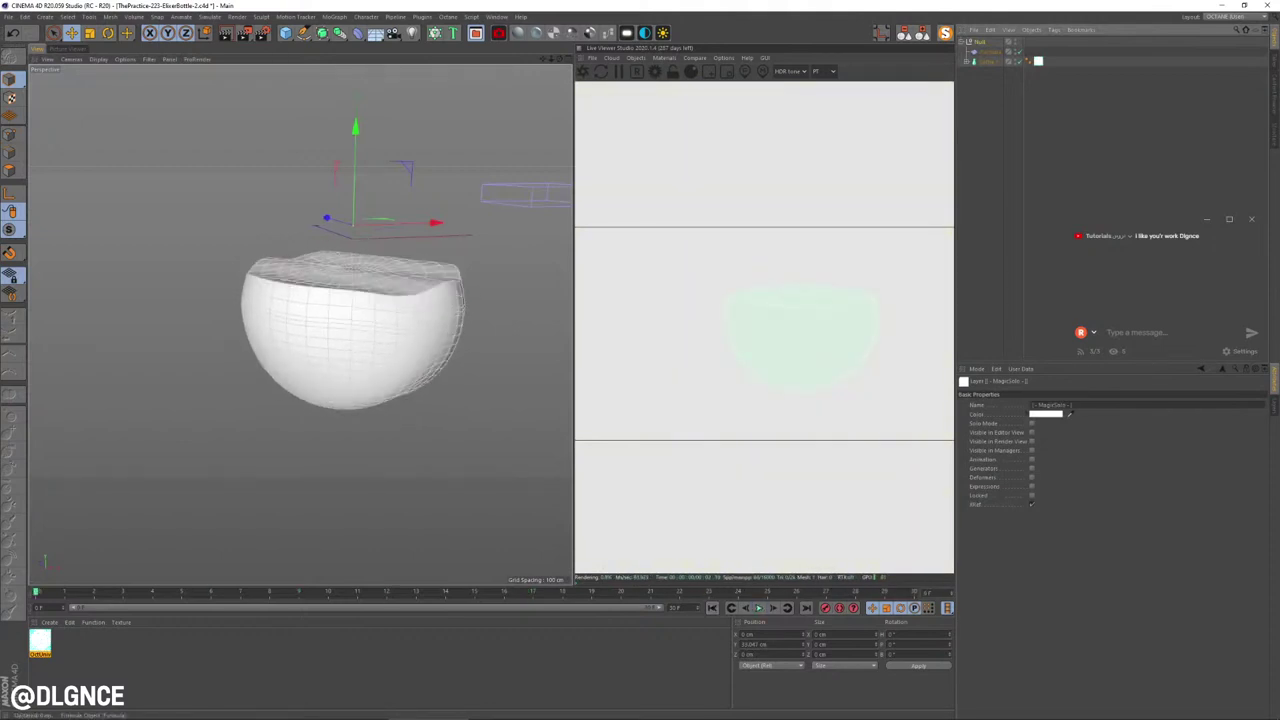
Step: Add a Spherical Field to the Formula deformer's falloff
click(1010, 110)
click(990, 52)
click(1033, 392)
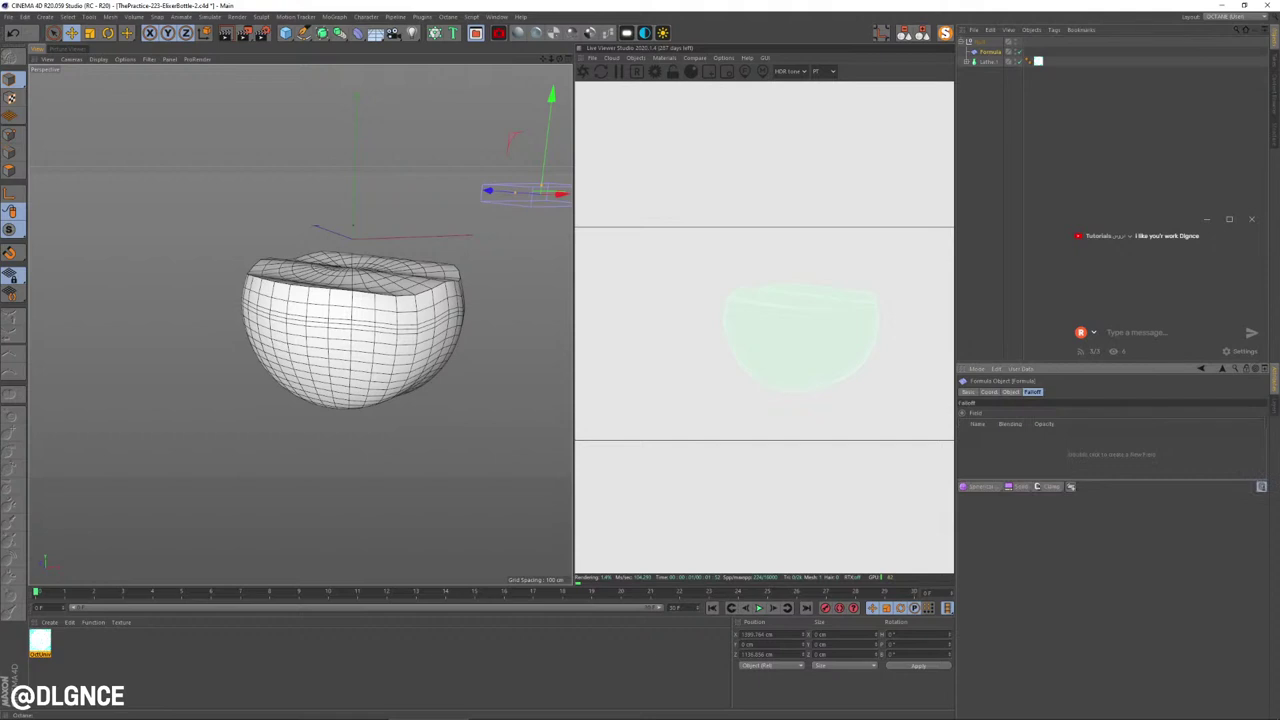
click(982, 487)
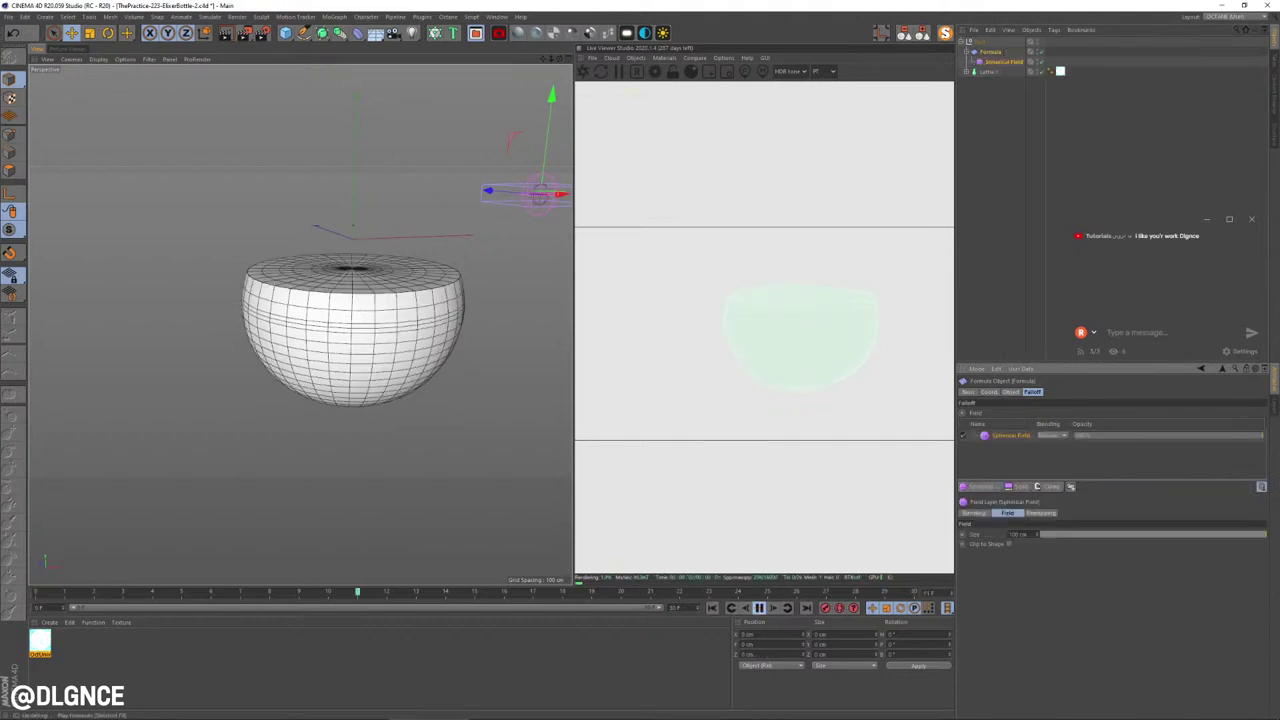
Step: Move the Spherical Field from the deformer over to the centre of the liquid's top surface
click(712, 608)
scroll(380, 330, down, 5)
alt+drag(375, 330, 390, 395)
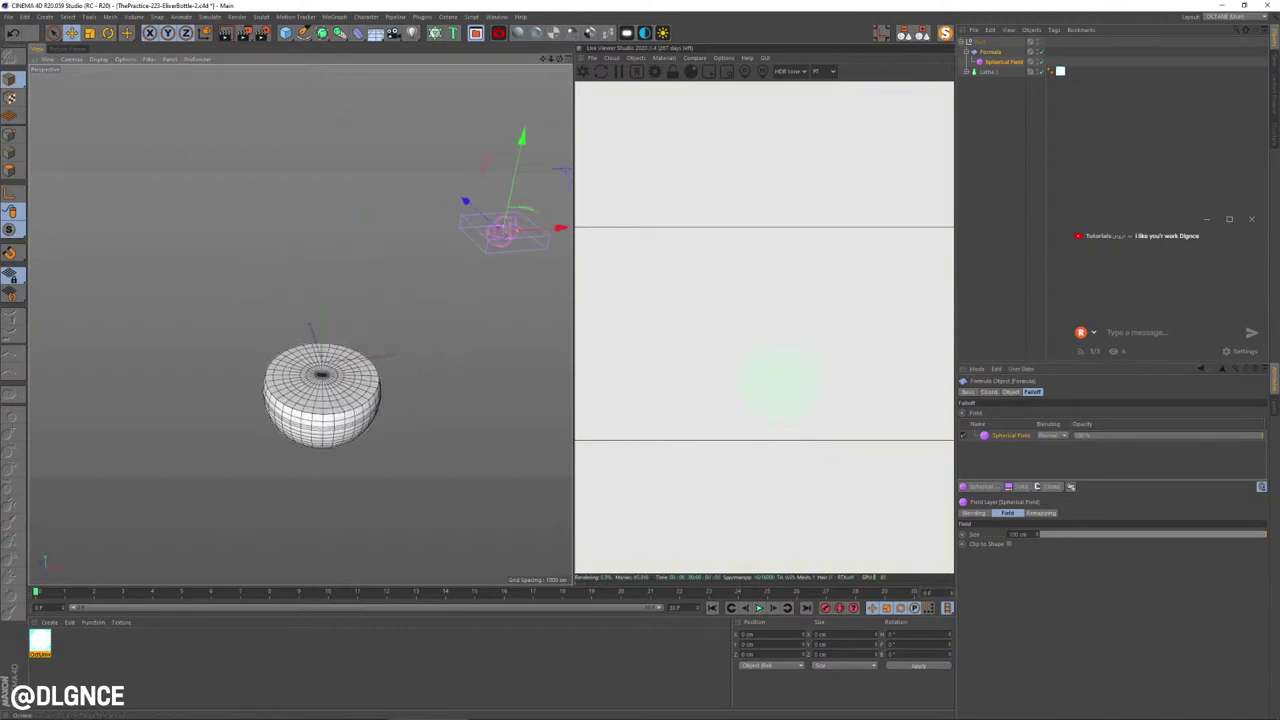
click(1003, 62)
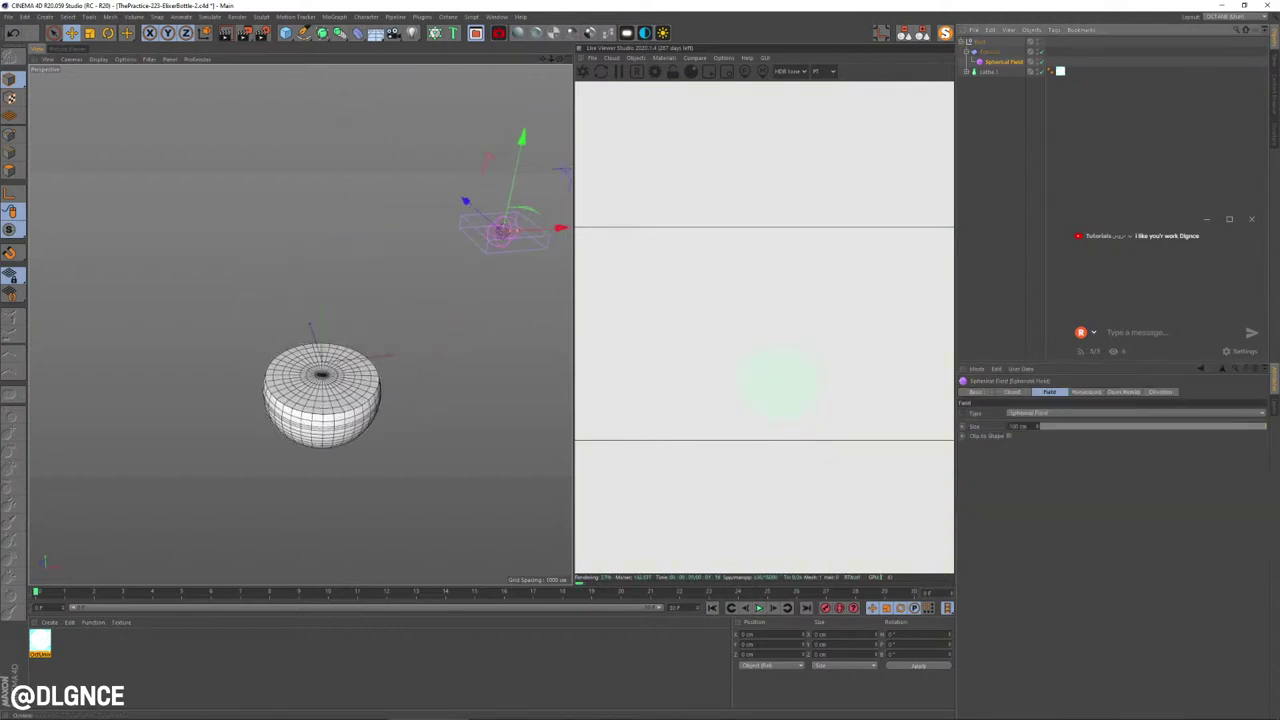
drag(510, 222, 495, 285)
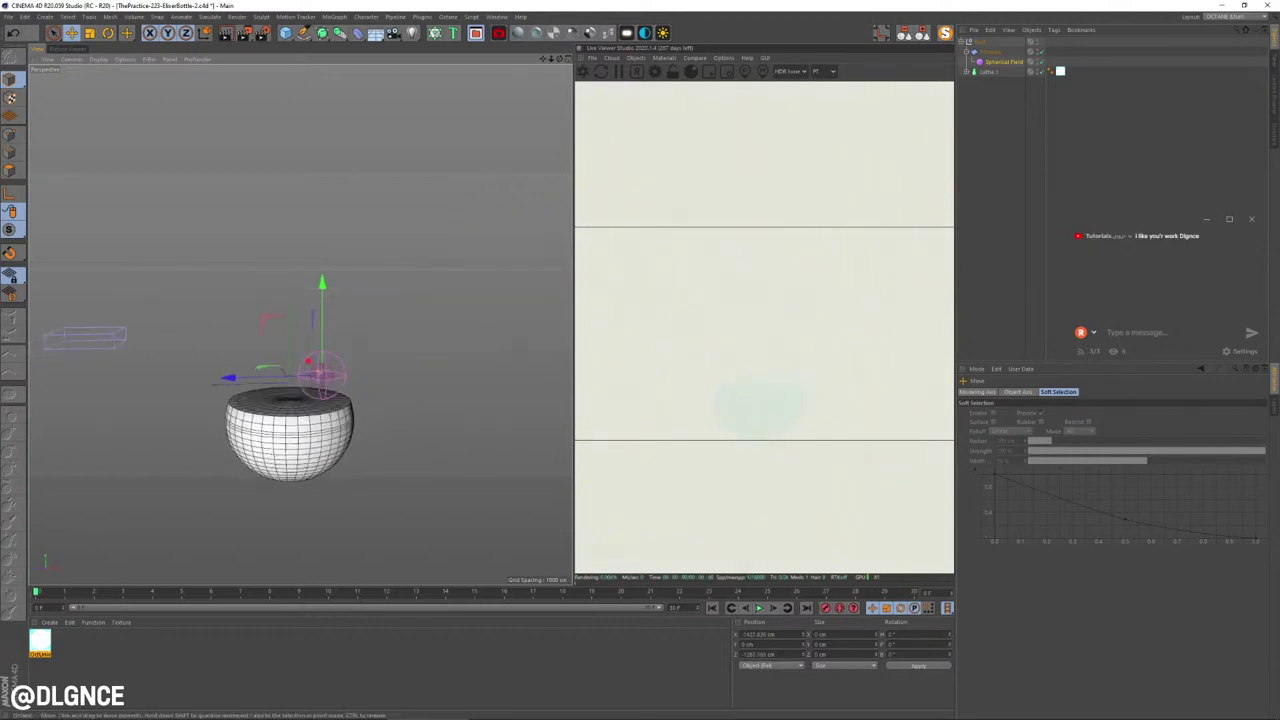
drag(268, 321, 243, 460)
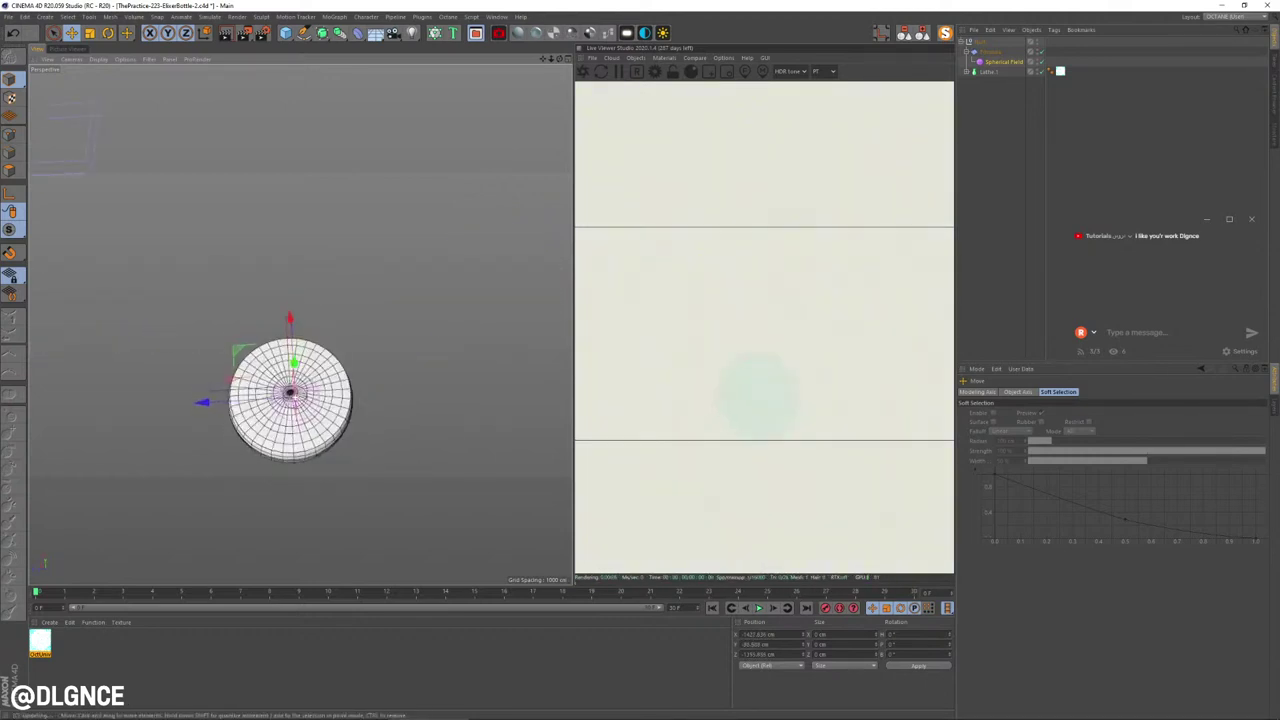
scroll(280, 420, up, 5)
alt+drag(280, 420, 140, 335)
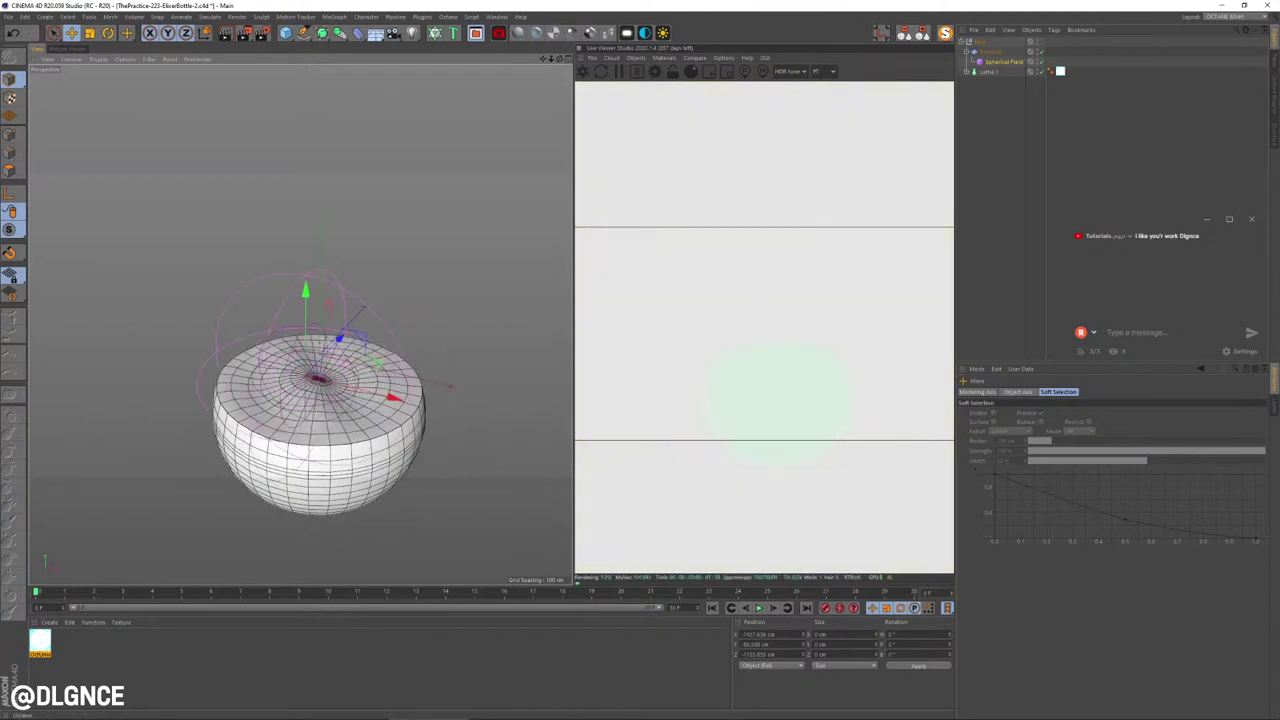
Step: Place the Spherical Field directly under the null at about Y -71.5 cm, with size about 443 cm and Y scale 0.53
drag(1004, 62, 992, 47)
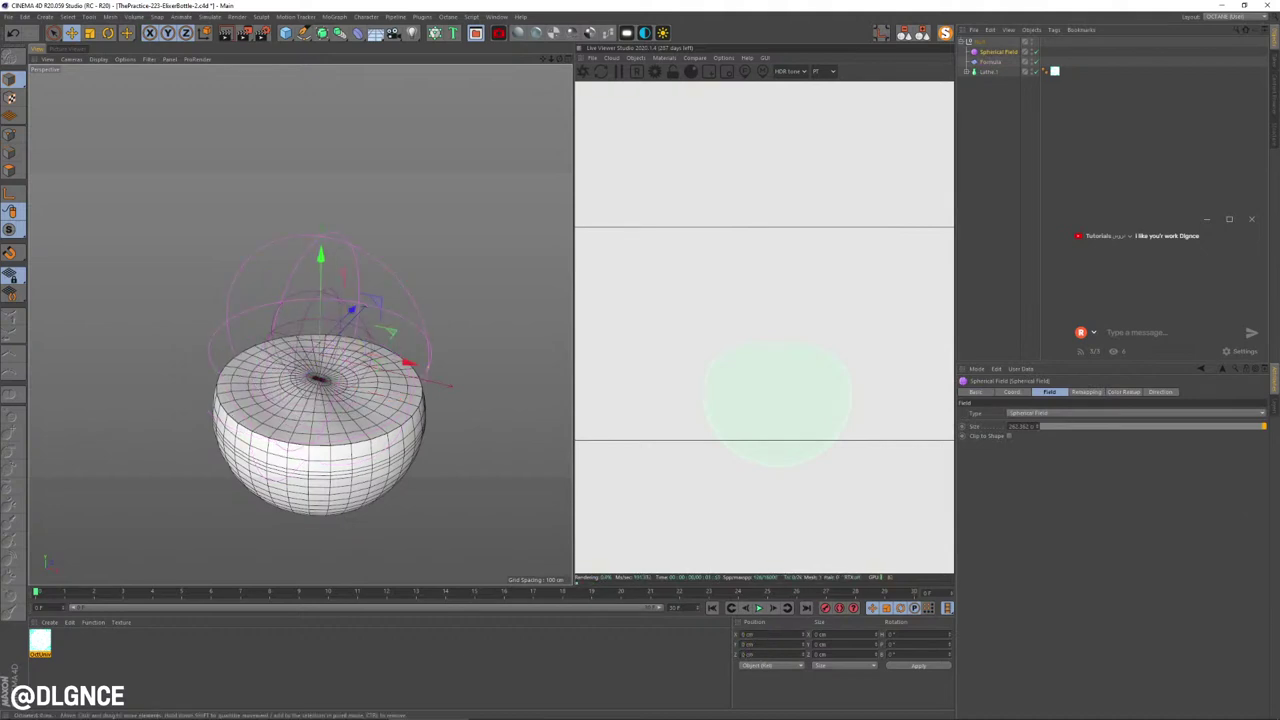
alt+drag(320, 390, 385, 358)
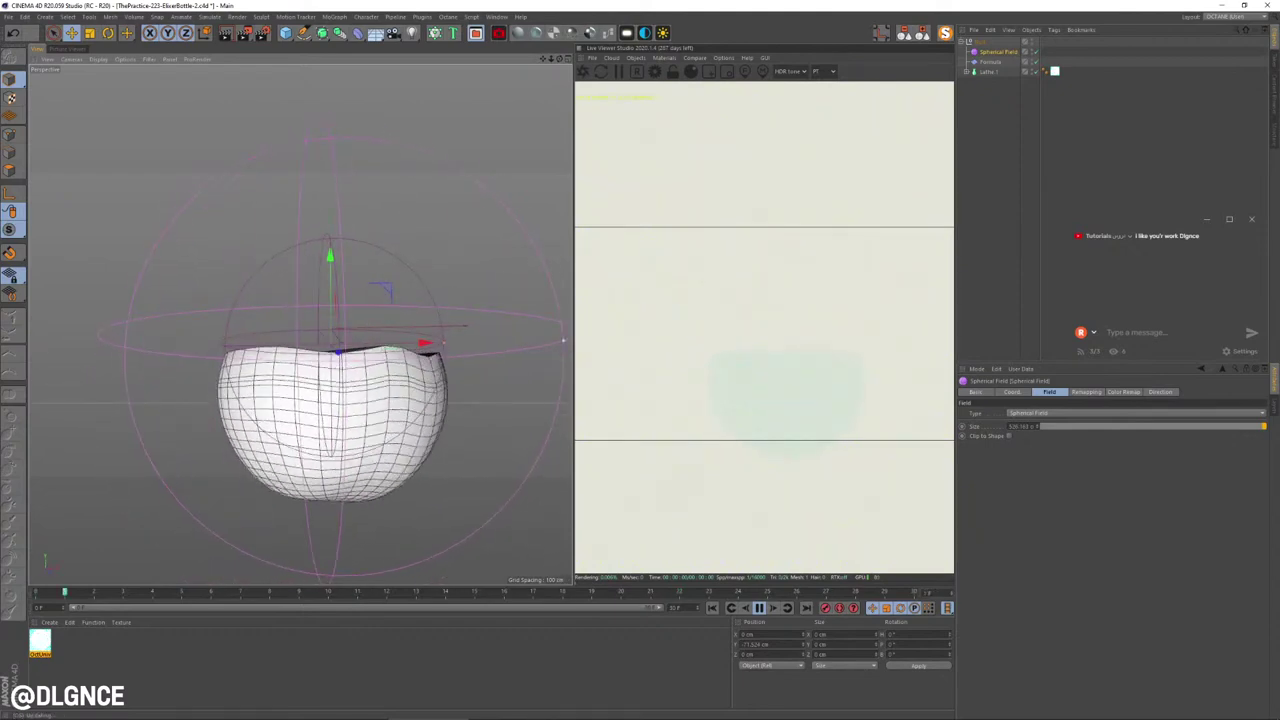
click(1012, 392)
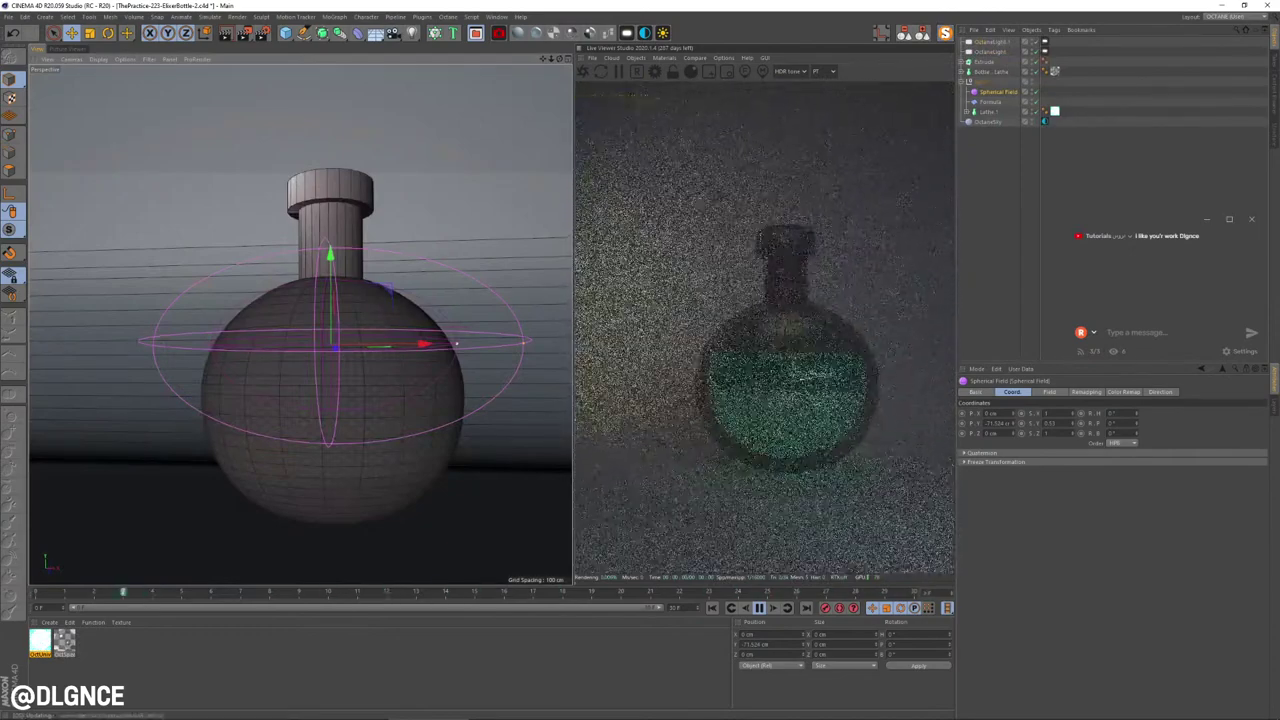
key(F8)
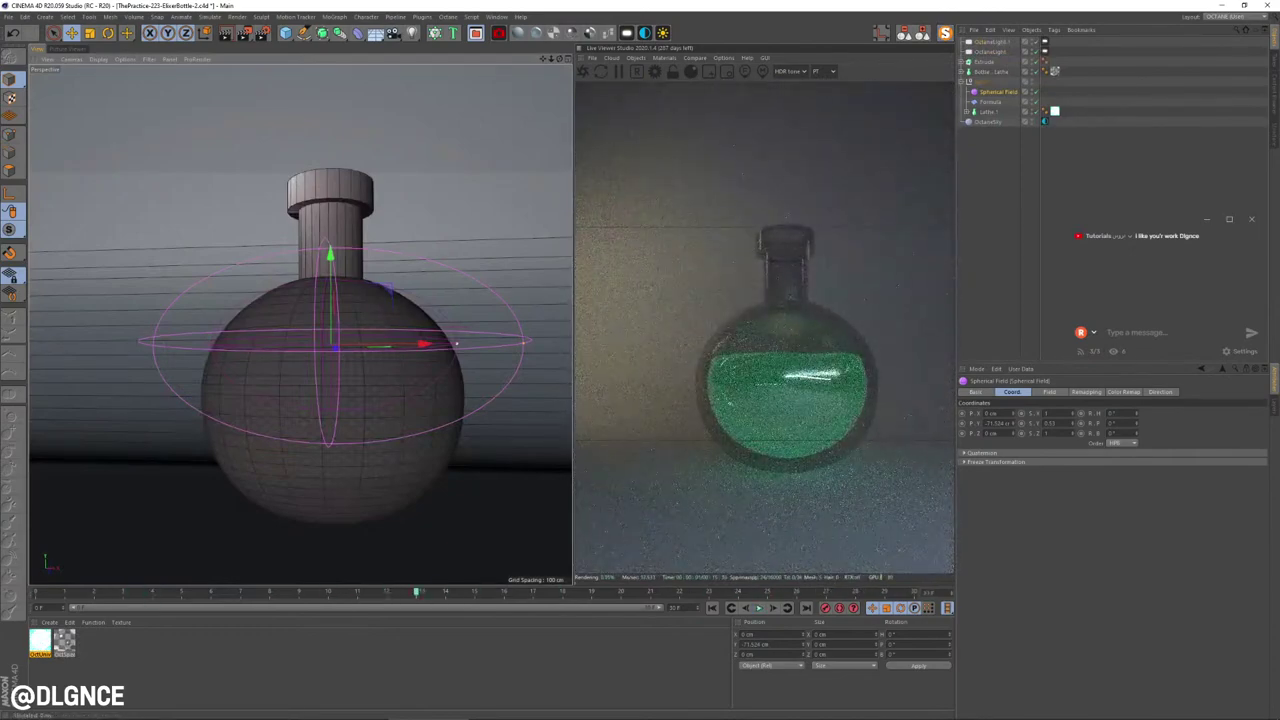
Step: Raise the Formula deformer's height to about 113.5 cm and preview the liquid's motion
click(990, 102)
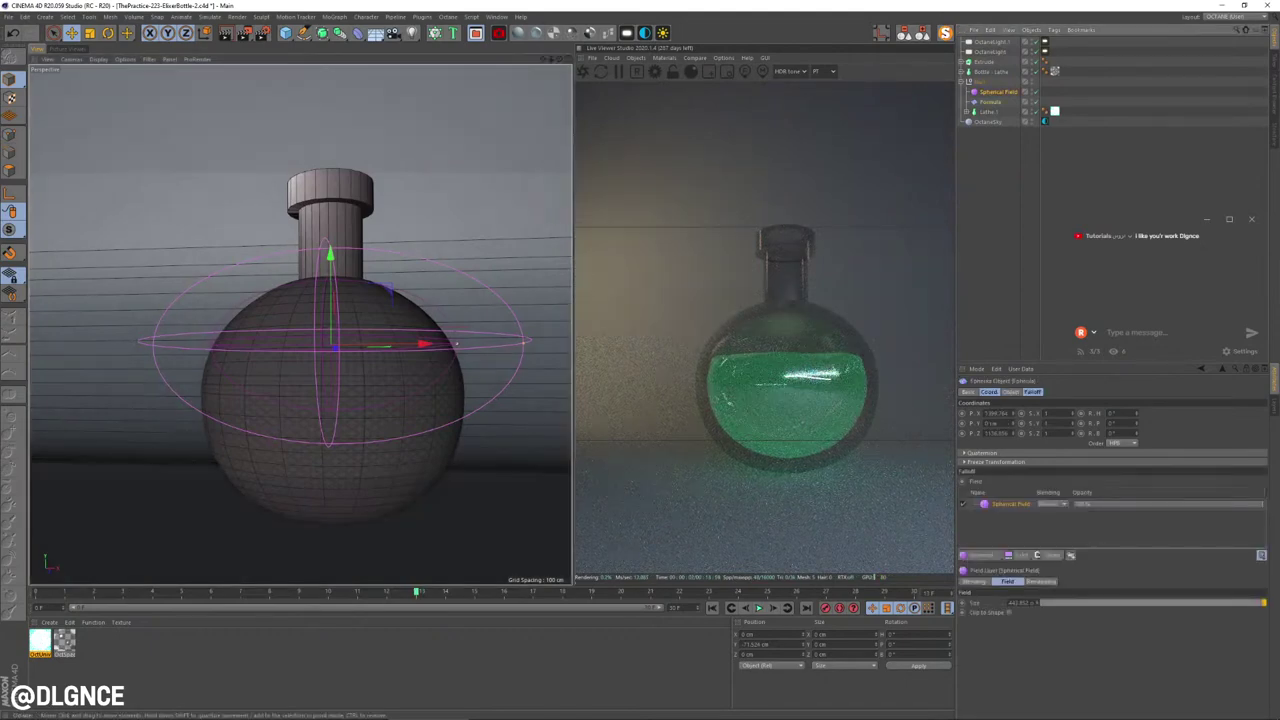
click(1011, 392)
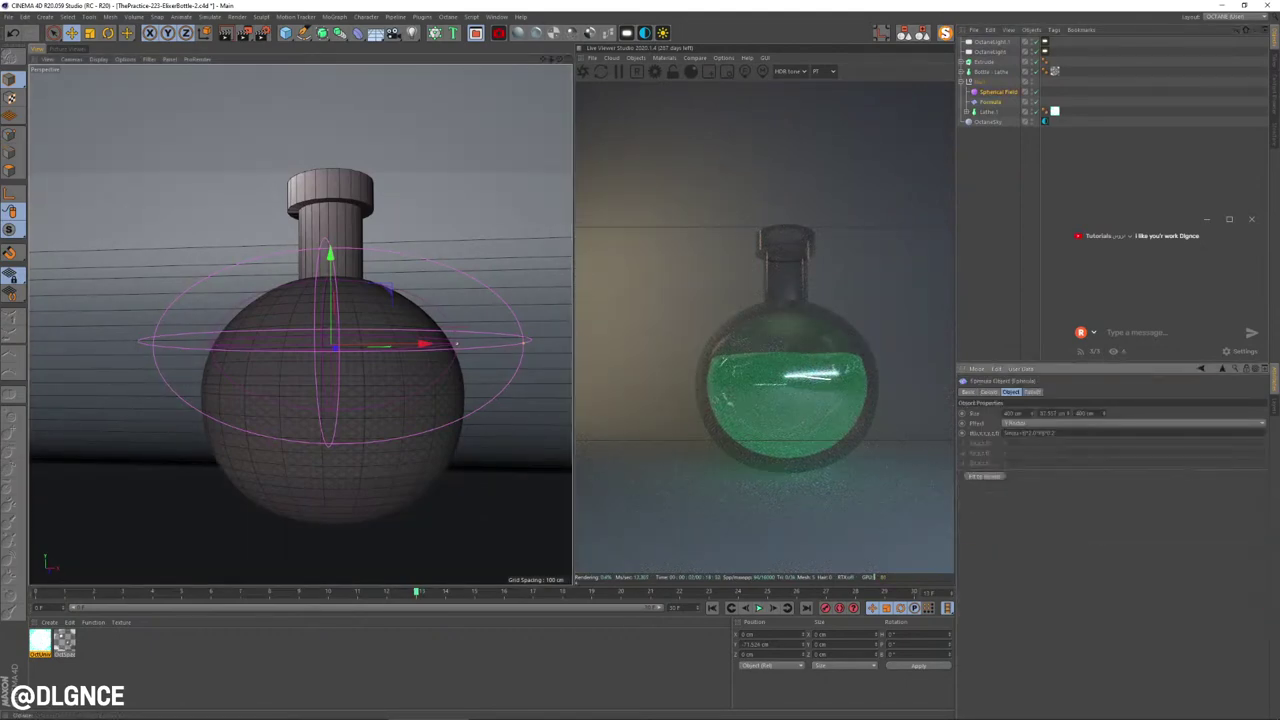
drag(1068, 413, 1068, 396)
click(759, 608)
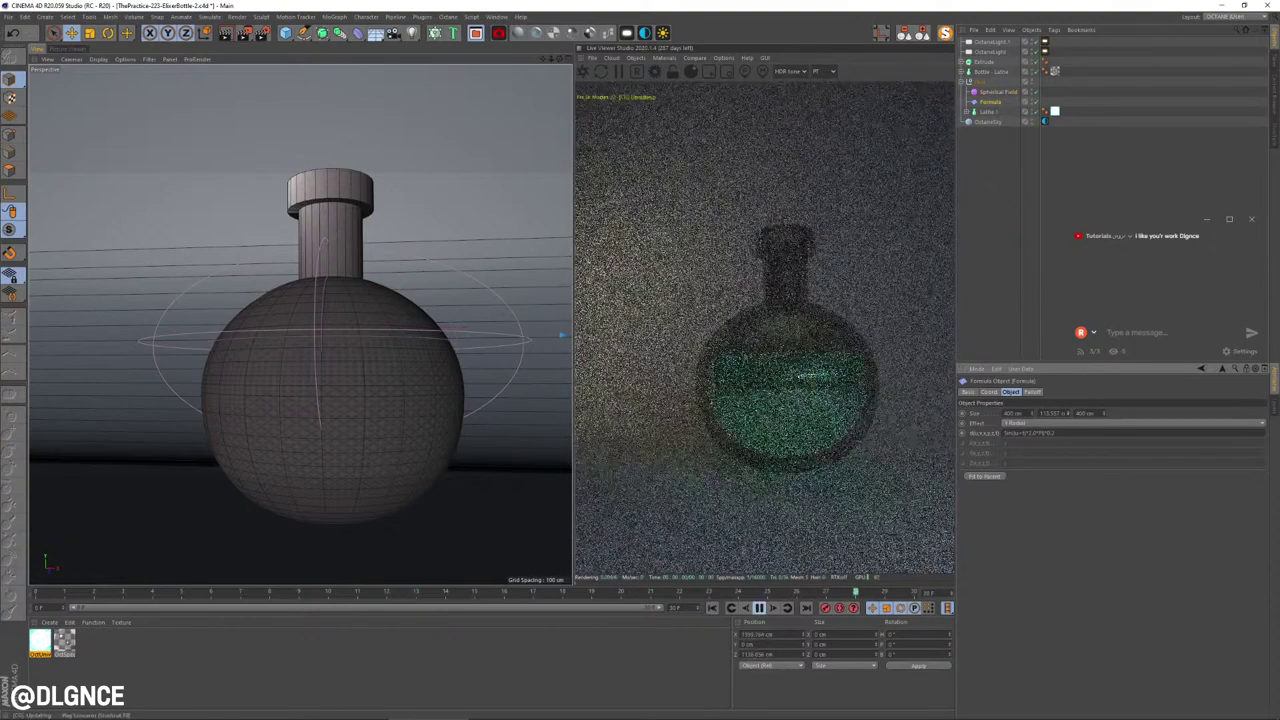
click(759, 608)
Step: Select the bottle lathe and frame it in the perspective view from a slightly turned angle
alt+drag(400, 450, 465, 398)
click(455, 470)
key(s)
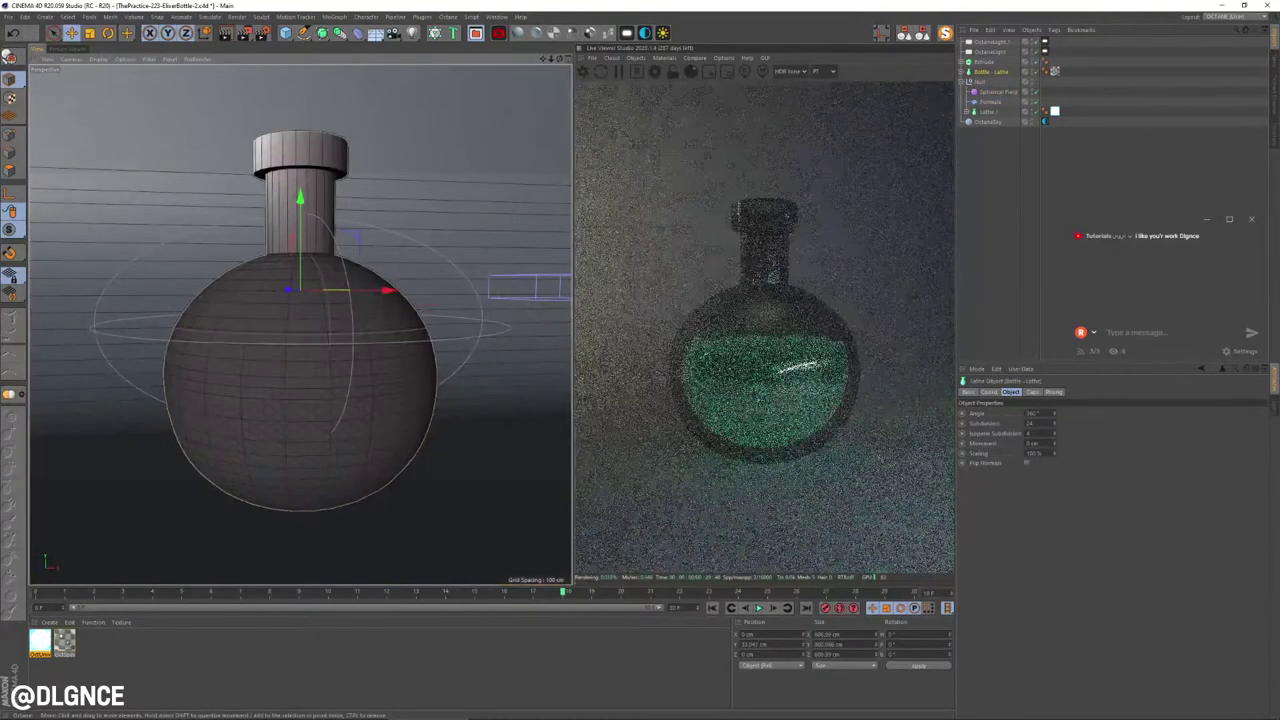
alt+drag(455, 470, 495, 460)
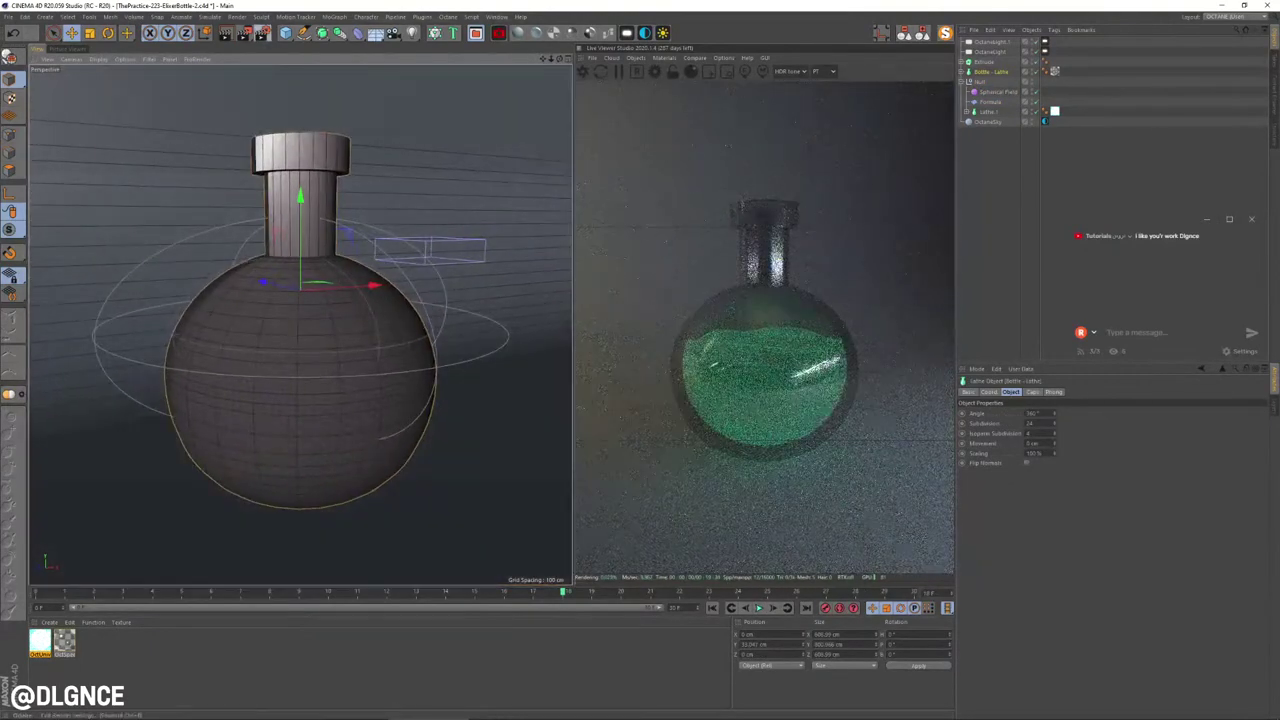
Step: Set the render output to 960 by 960 pixels with the ratio locked, and lock the Live Viewer to that resolution
click(262, 33)
drag(487, 20, 509, 240)
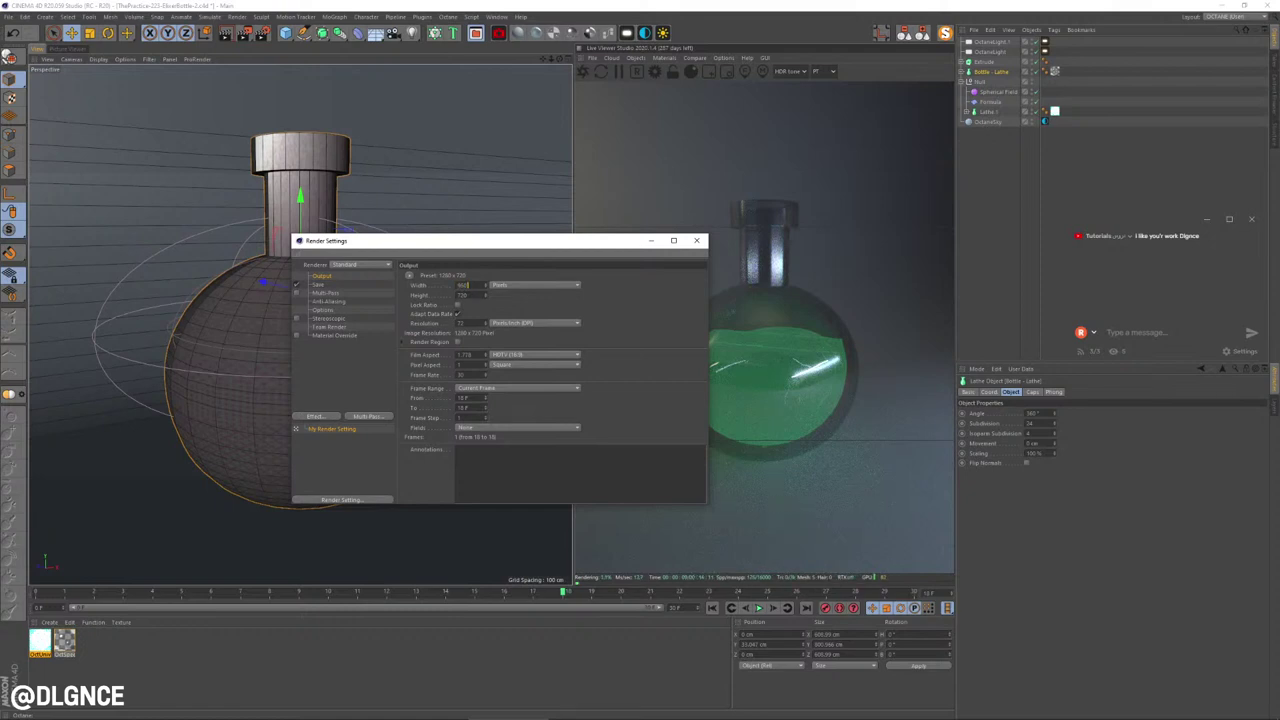
key(Tab)
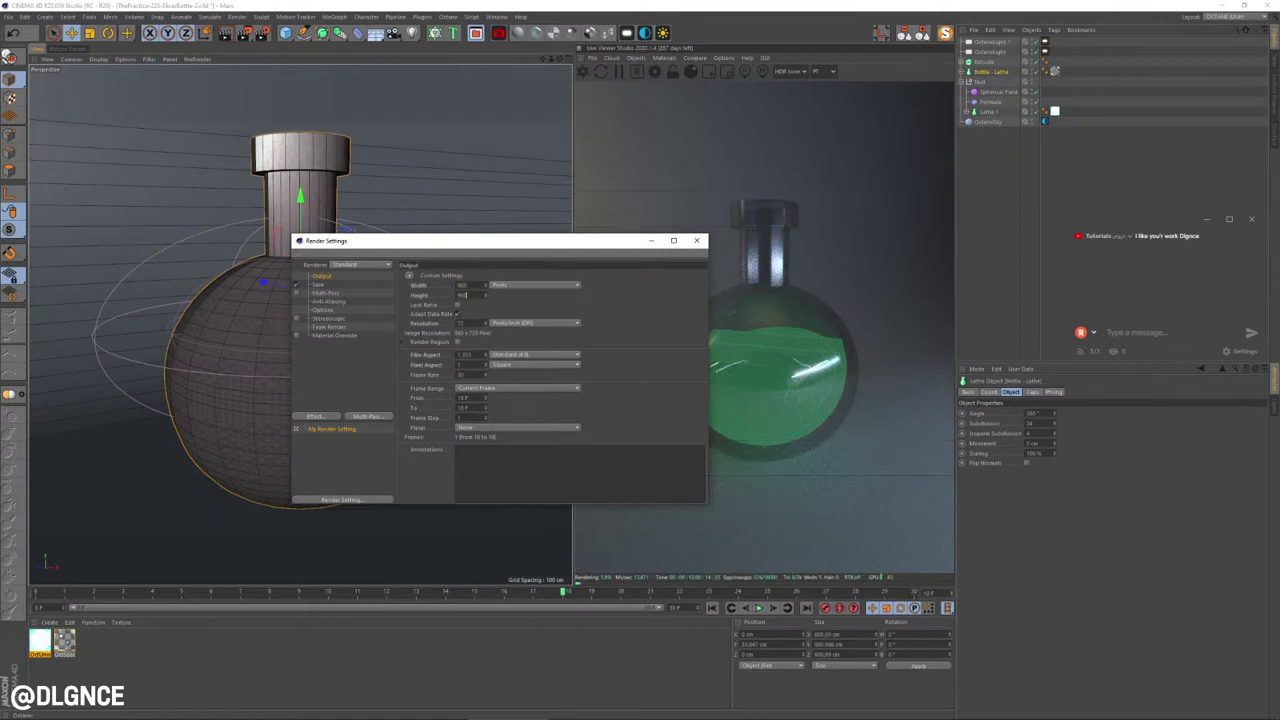
text(960)
key(Tab)
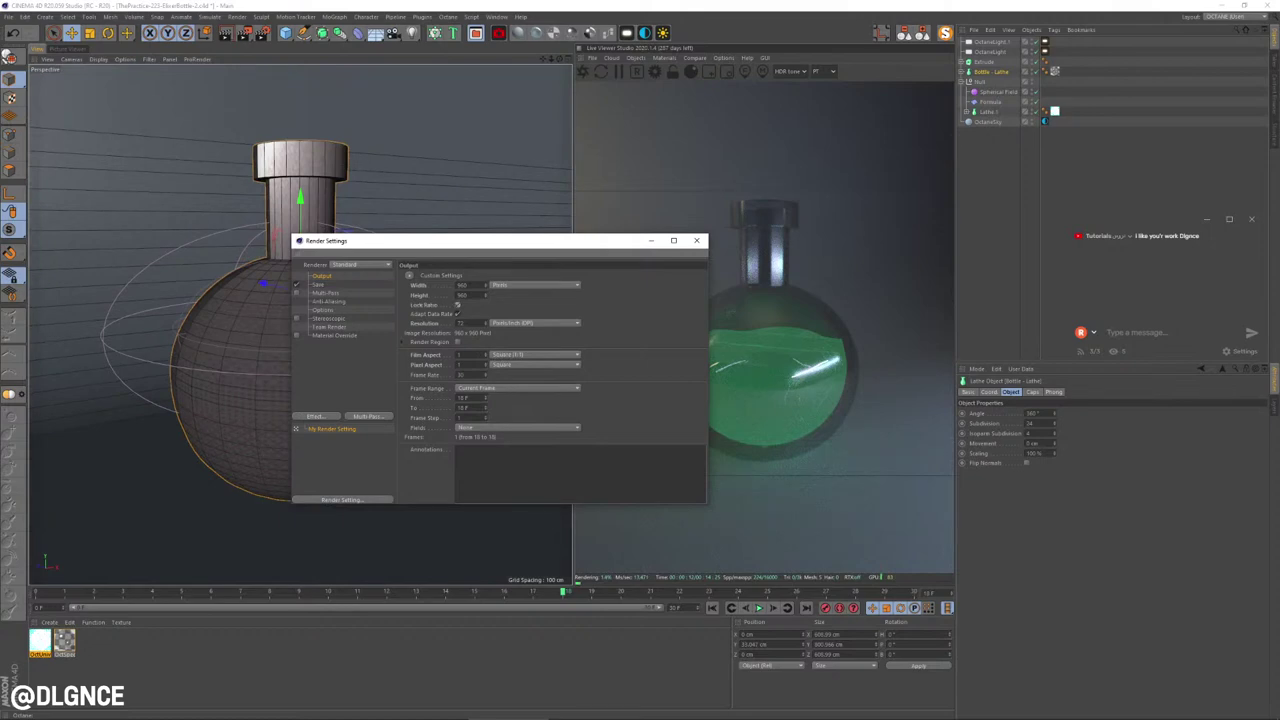
click(697, 240)
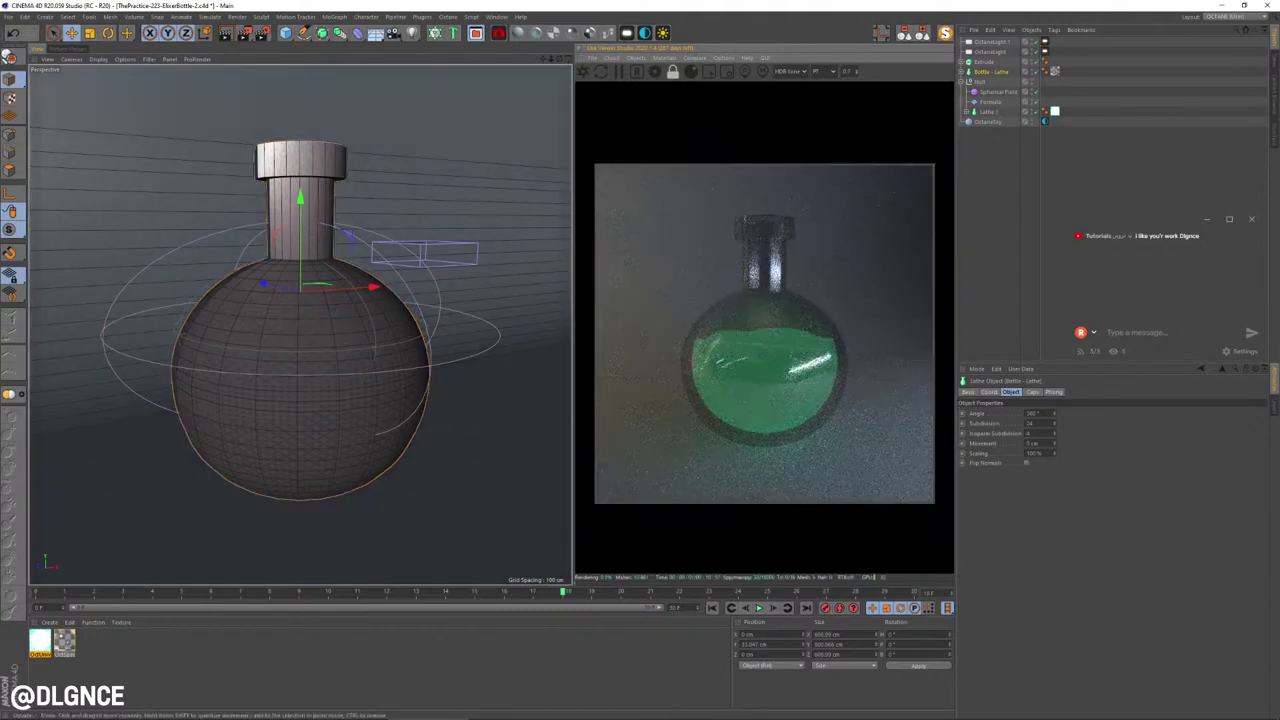
Step: Compare the bottle render under the Live Viewer's DL and PT kernels, finishing on PT
alt+right_drag(301, 323, 252, 323)
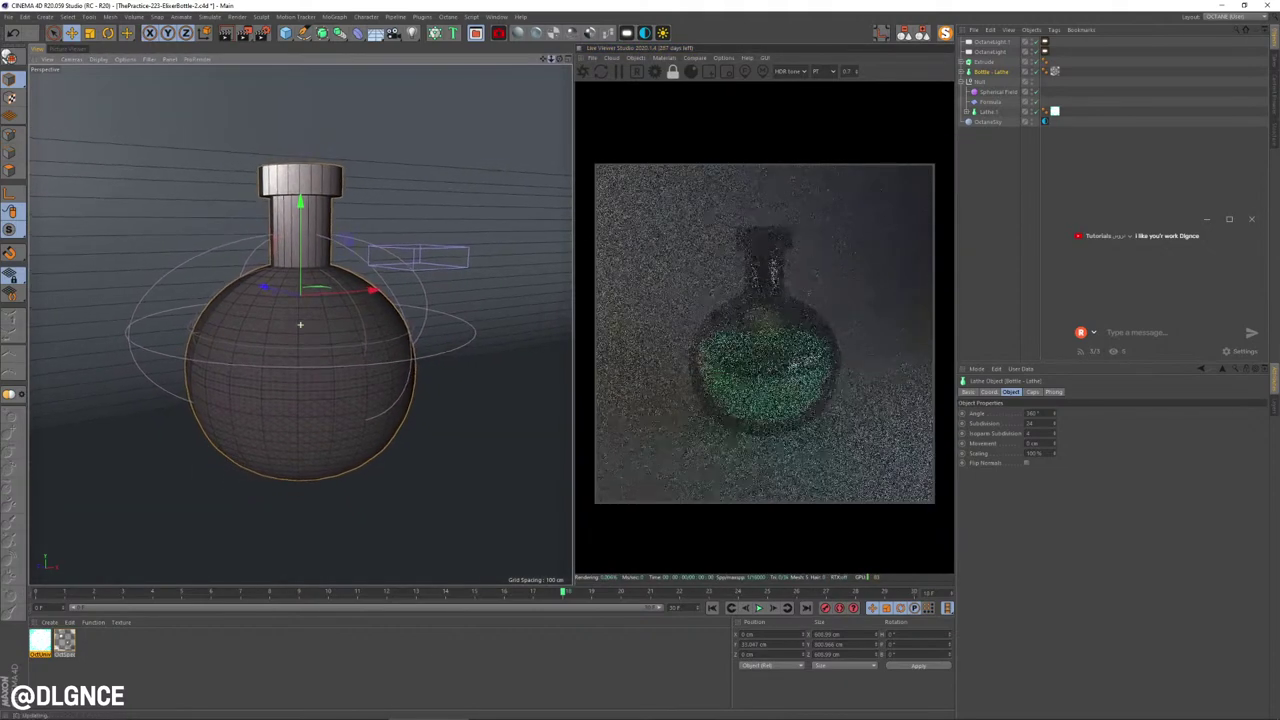
click(823, 71)
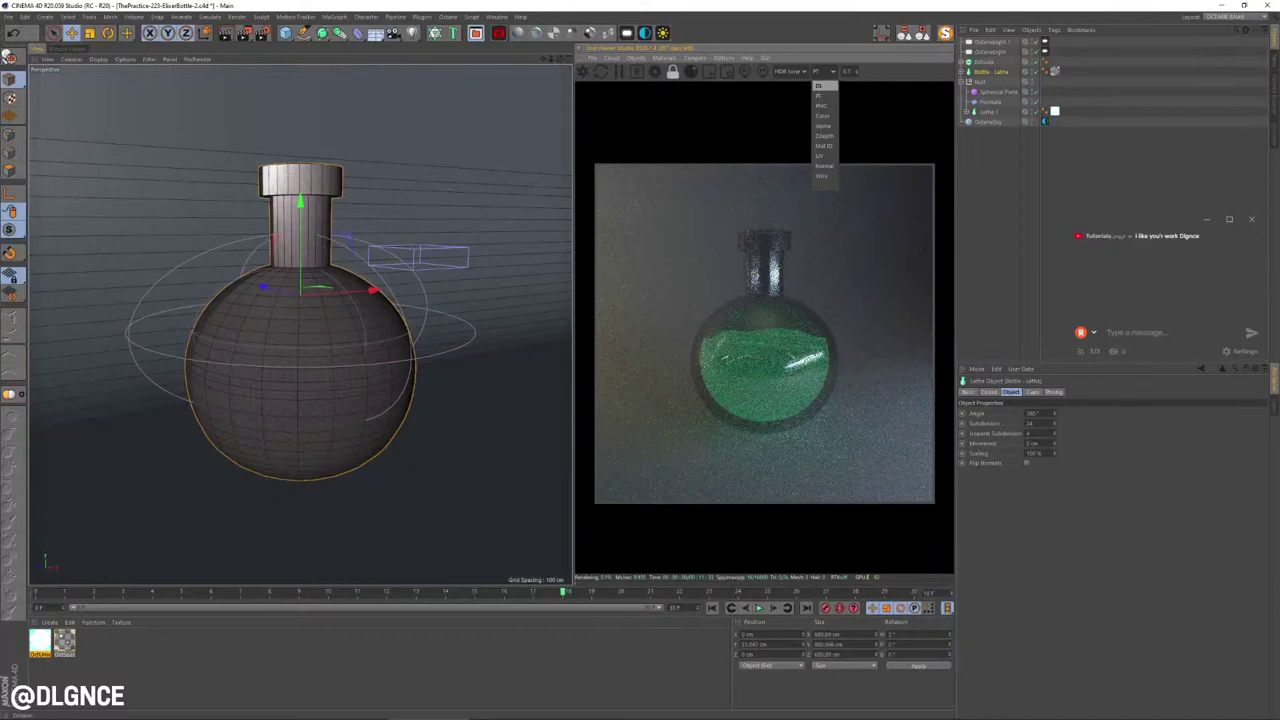
click(818, 86)
click(818, 71)
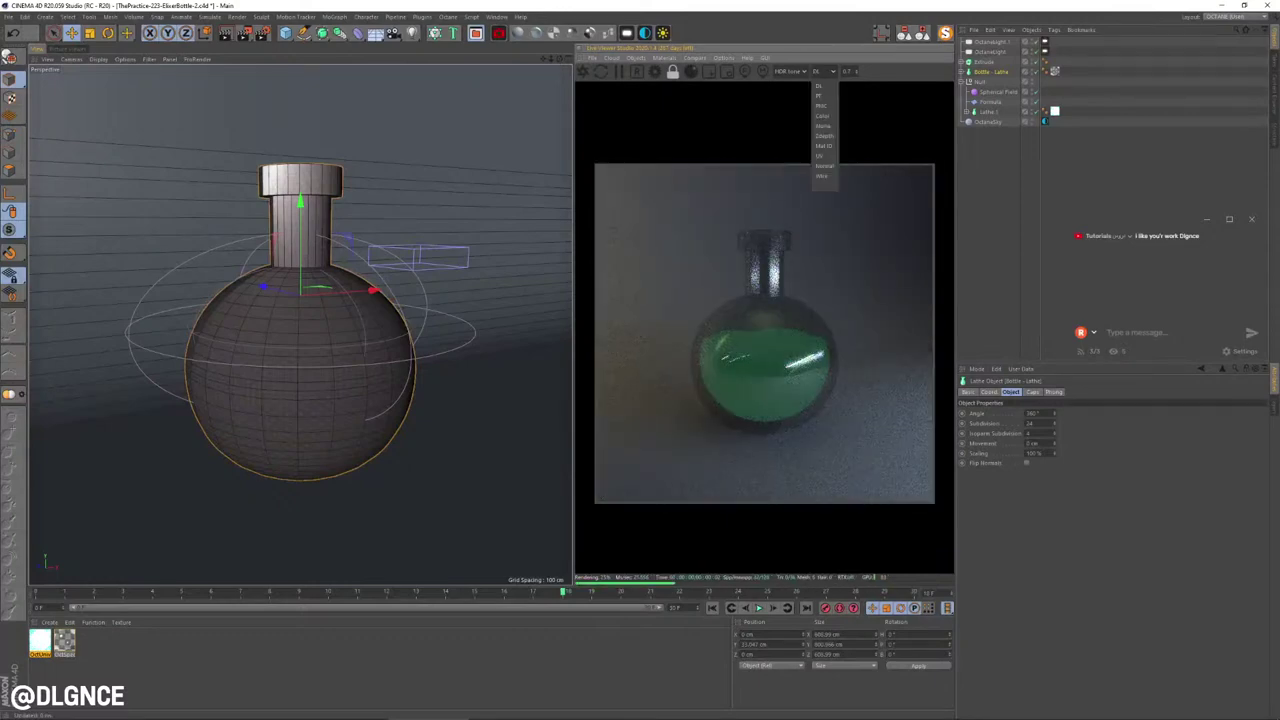
click(818, 96)
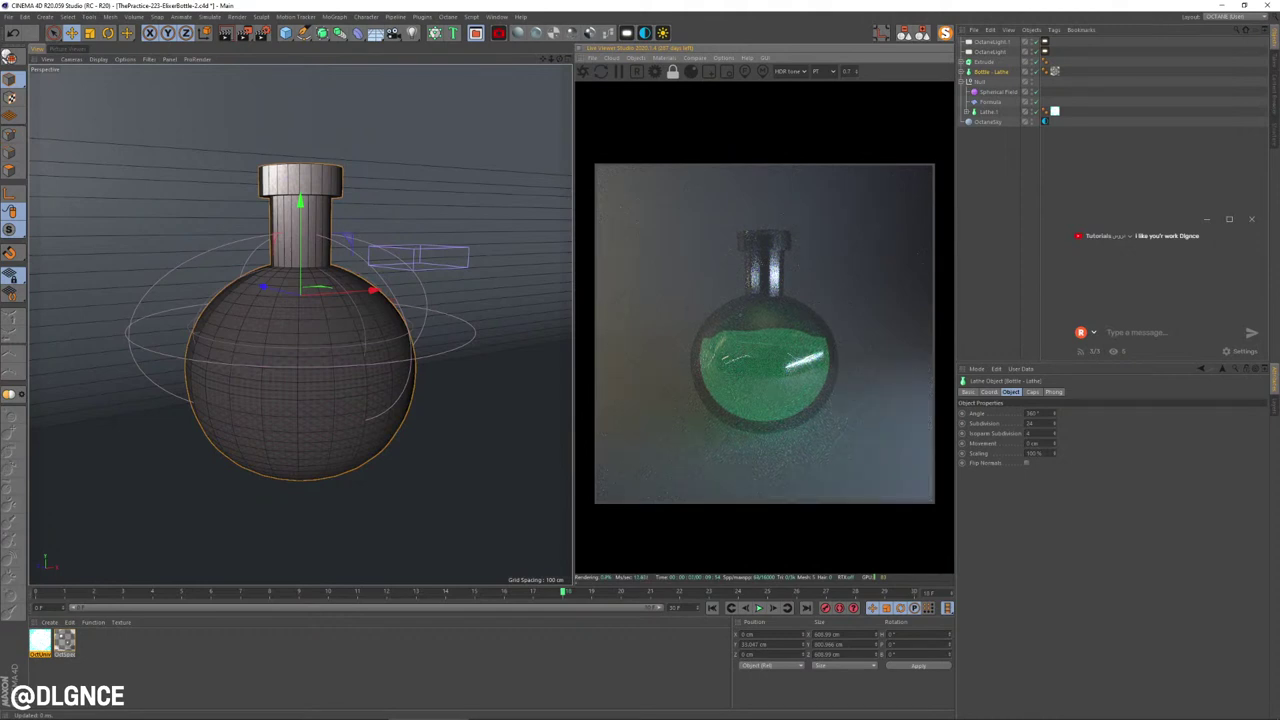
click(818, 71)
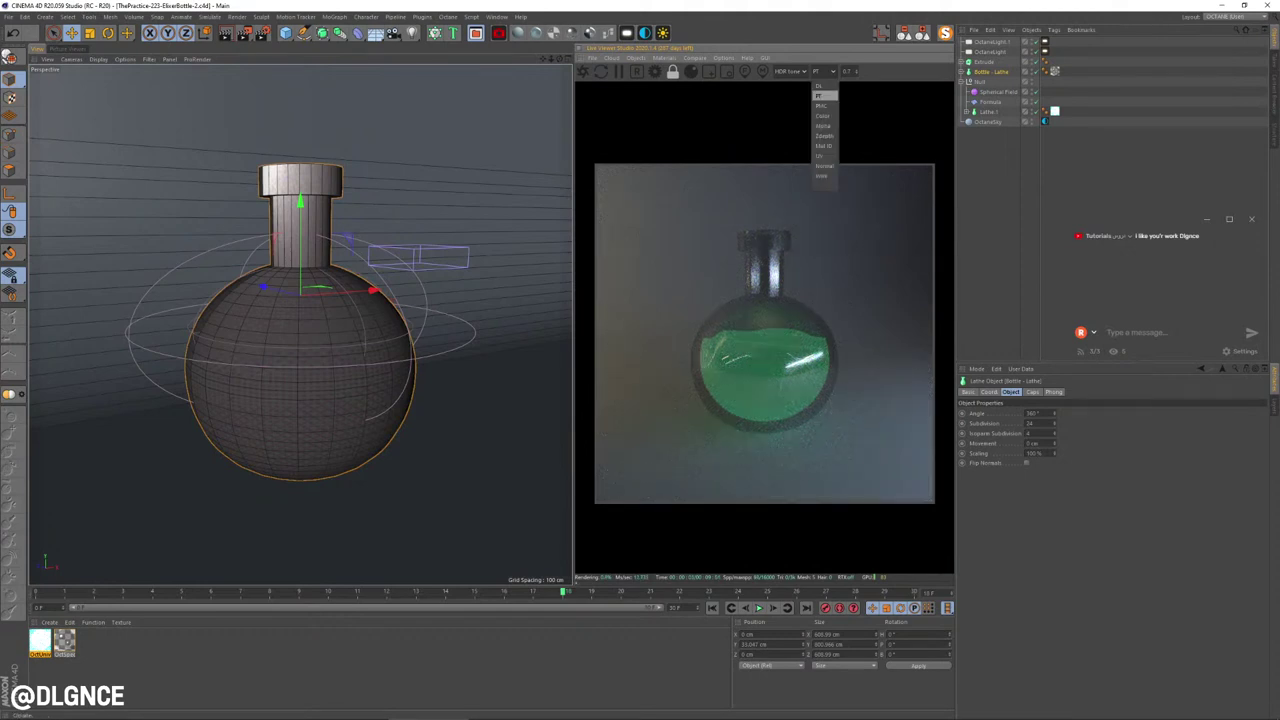
click(818, 96)
click(818, 71)
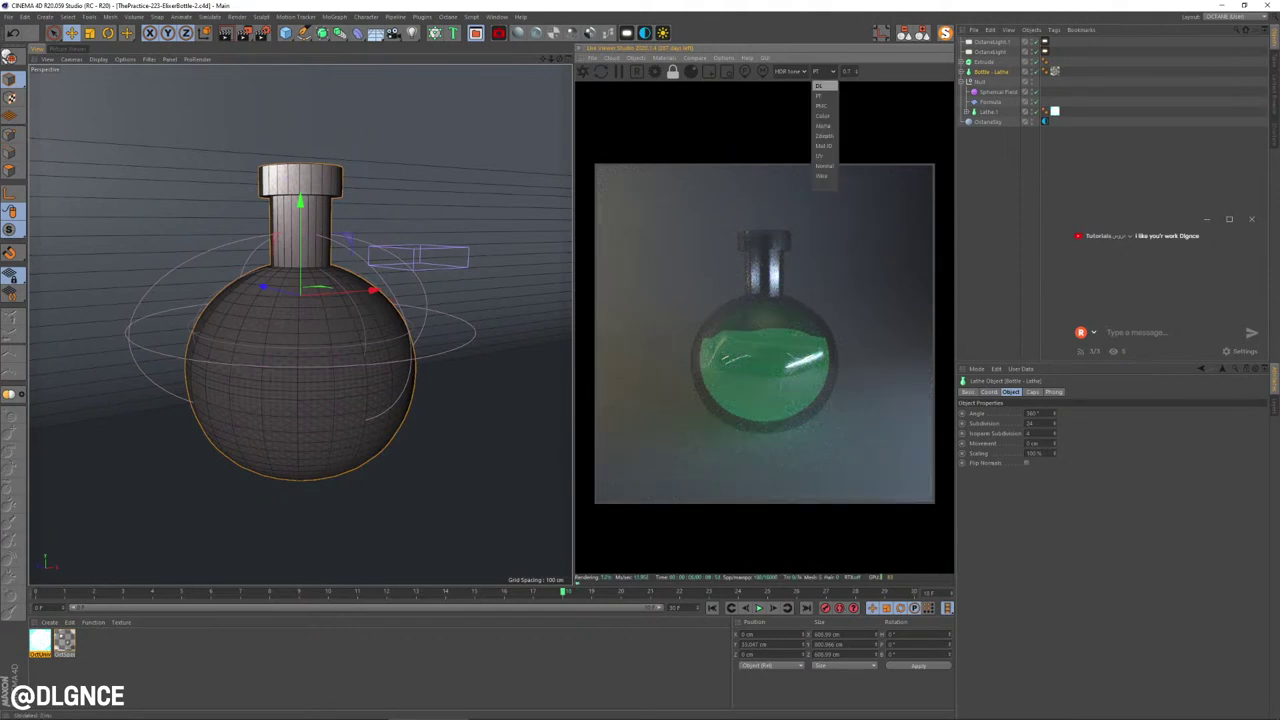
click(818, 86)
click(818, 71)
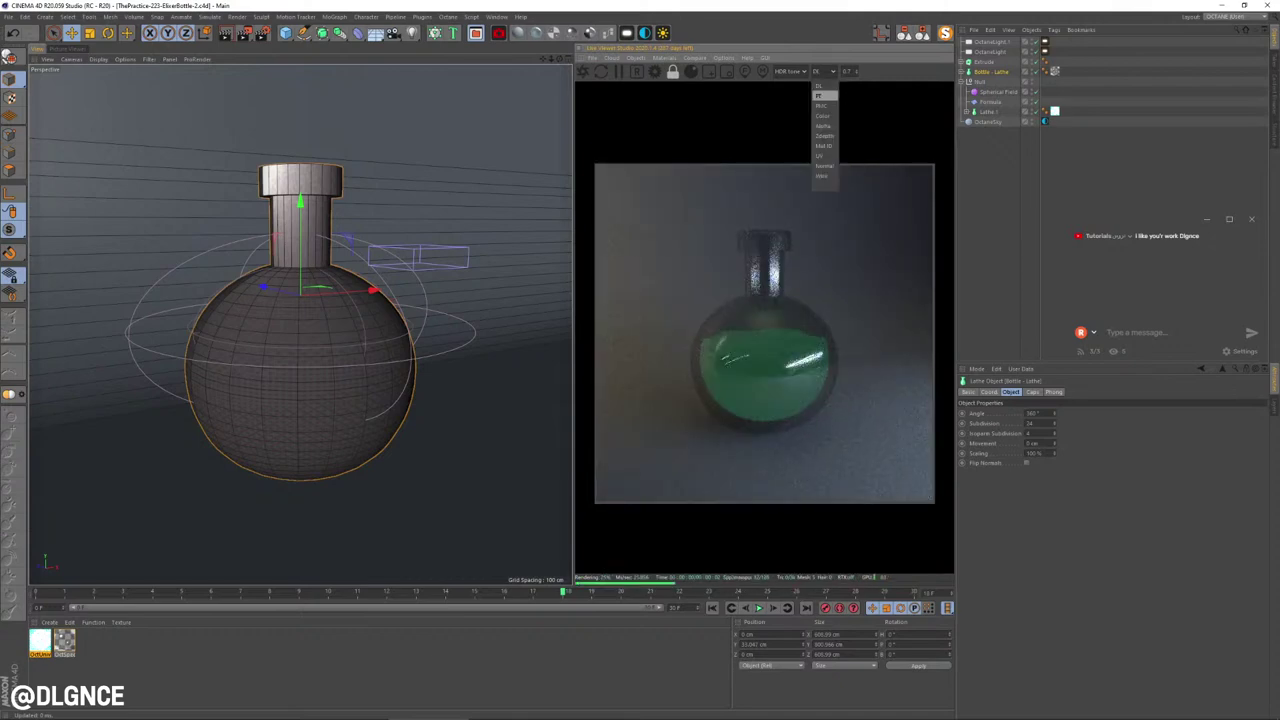
click(818, 96)
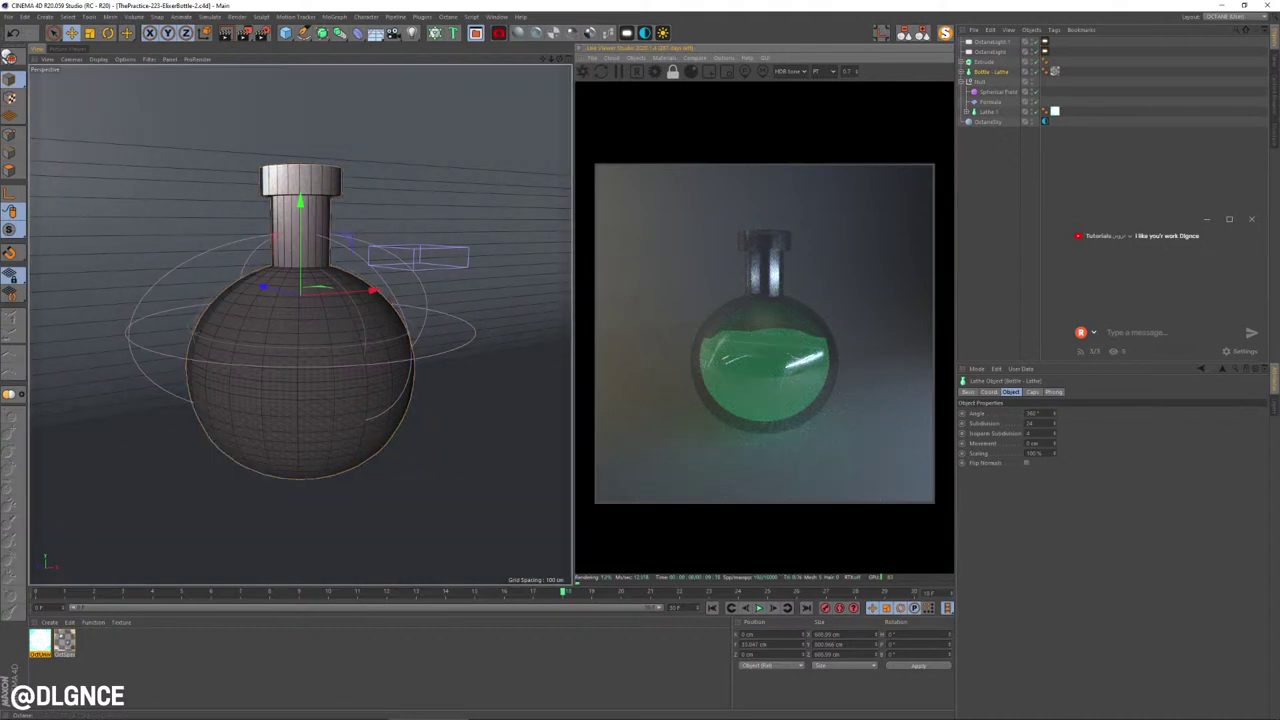
Step: Reframe the bottle in the perspective view from slightly farther back, at a higher and slightly turned angle
scroll(300, 297, down, 3)
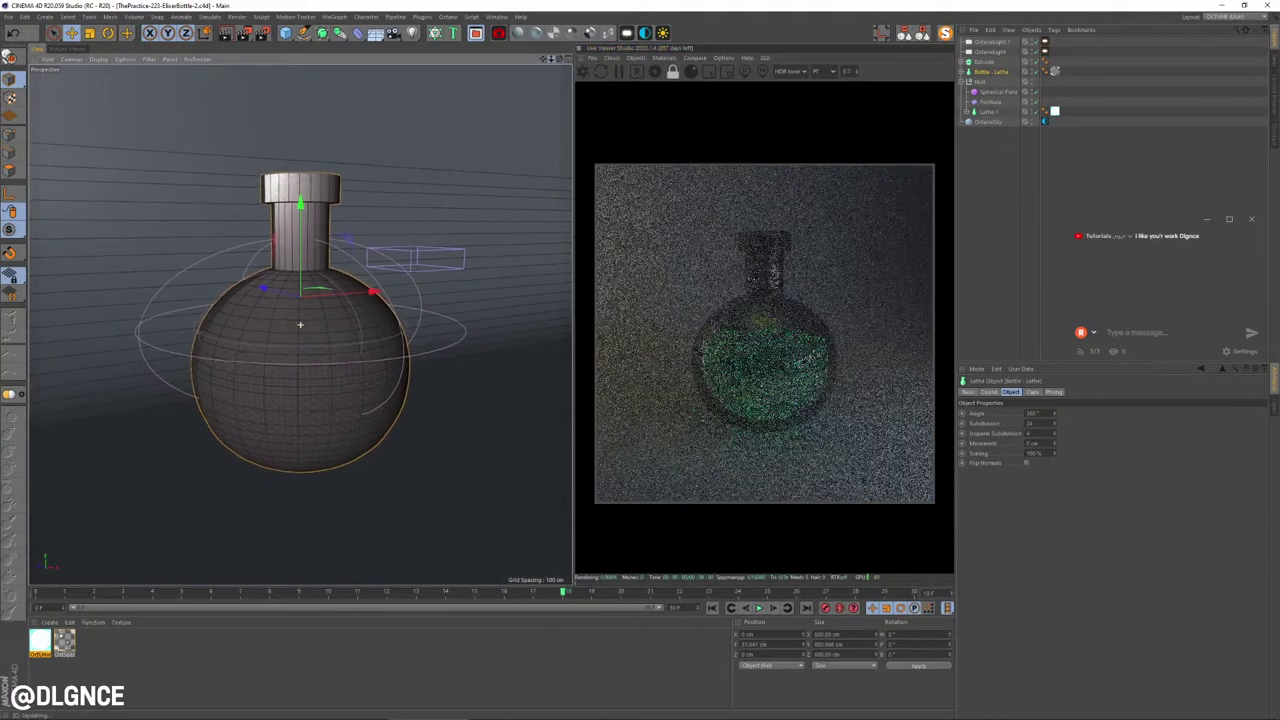
alt+drag(300, 297, 302, 323)
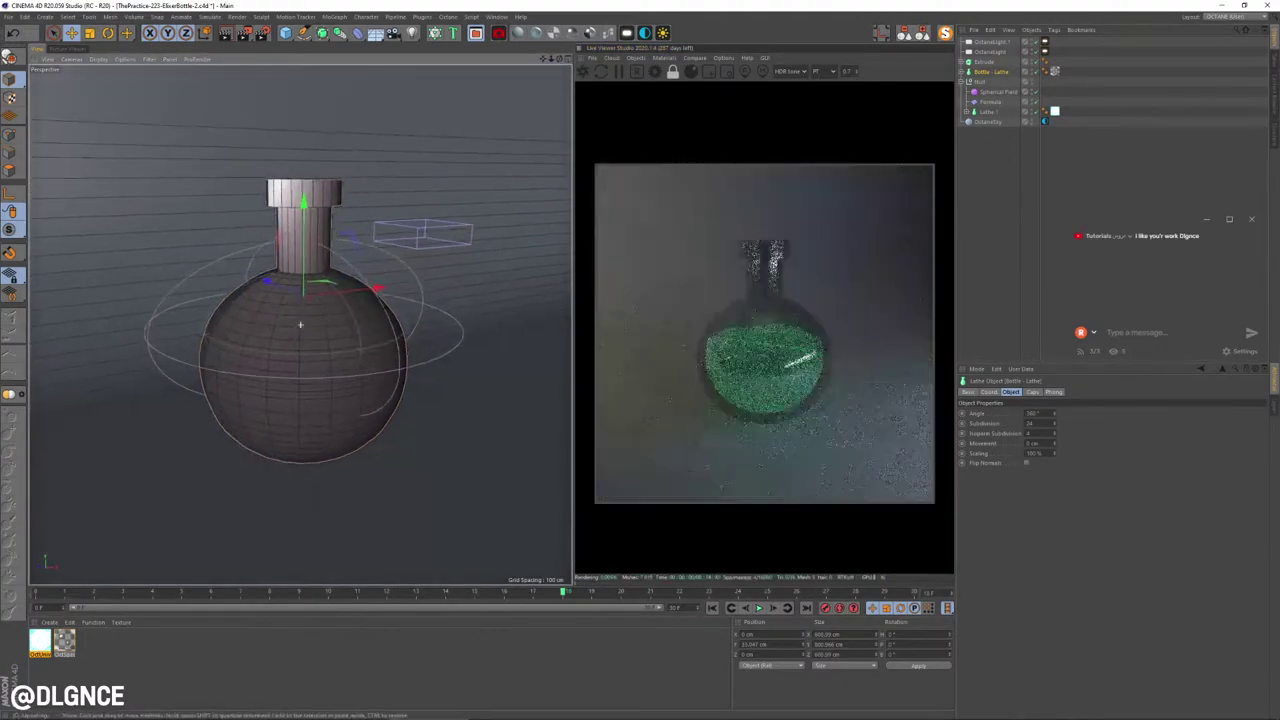
alt+middle_drag(300, 323, 316, 315)
alt+drag(316, 315, 318, 345)
alt+drag(318, 290, 291, 288)
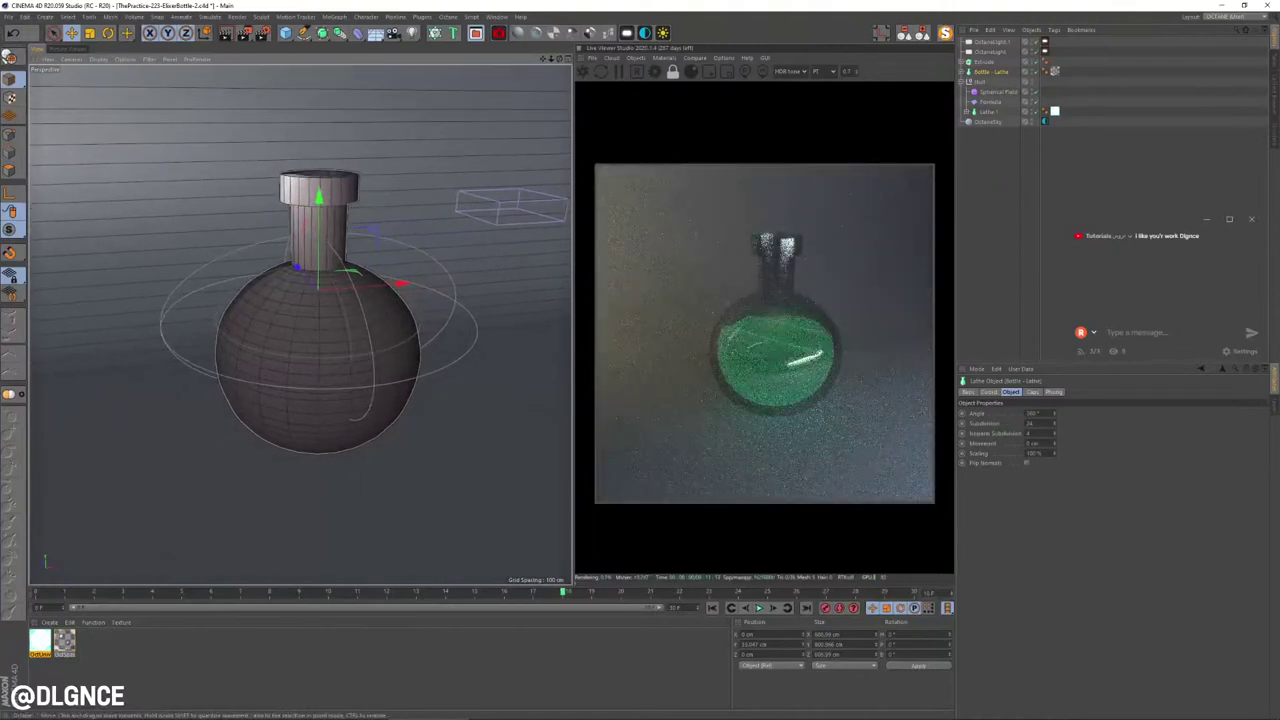
Step: Move the front area light in the top view to about X 1395 cm, Z -1026 cm and shorten it
key(F5)
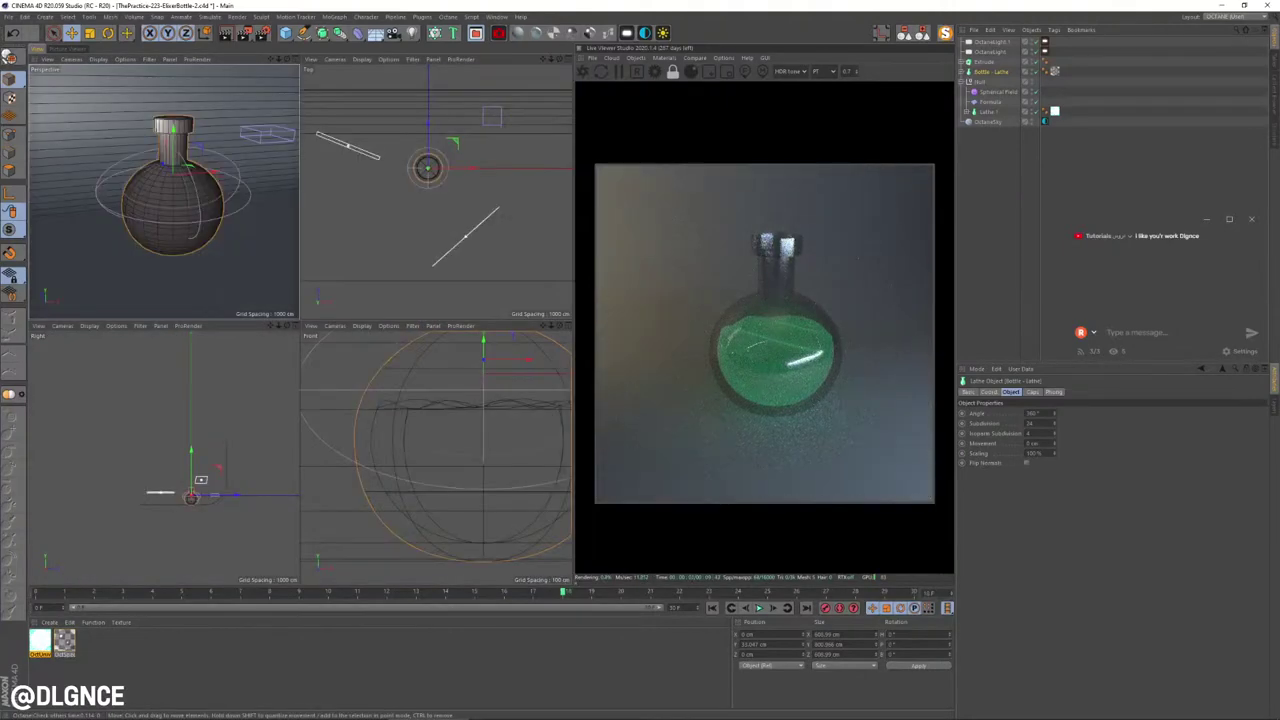
click(466, 237)
key(e)
drag(468, 198, 576, 154)
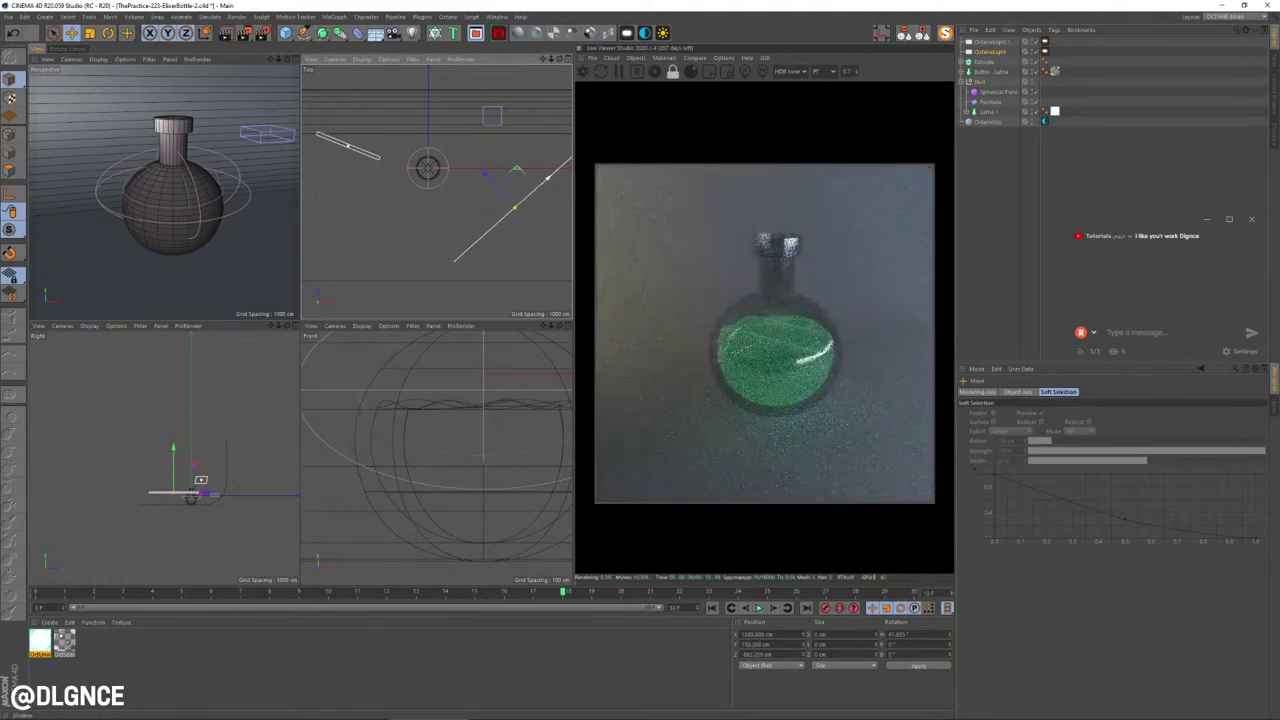
mouse_move(517, 169)
mouse_down()
mouse_move(494, 178)
mouse_move(530, 181)
mouse_up()
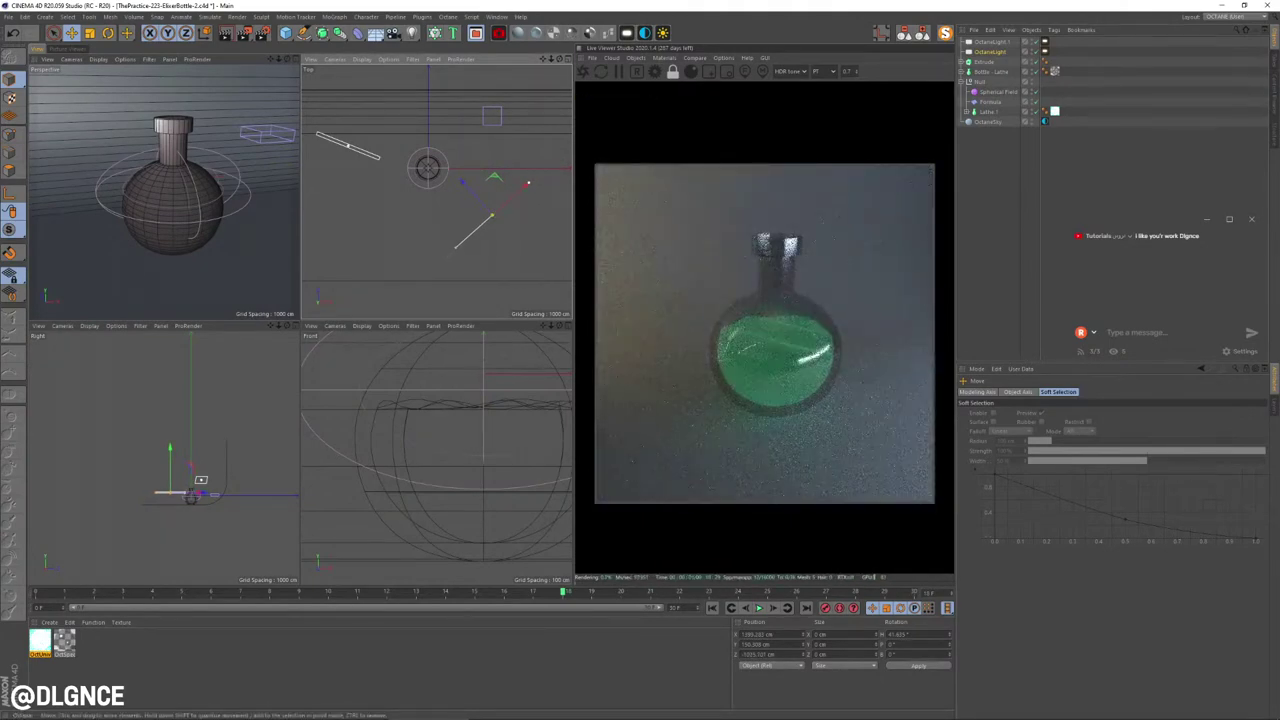
key(r)
mouse_move(480, 225)
mouse_down()
mouse_move(488, 218)
mouse_move(470, 213)
mouse_move(483, 212)
mouse_up()
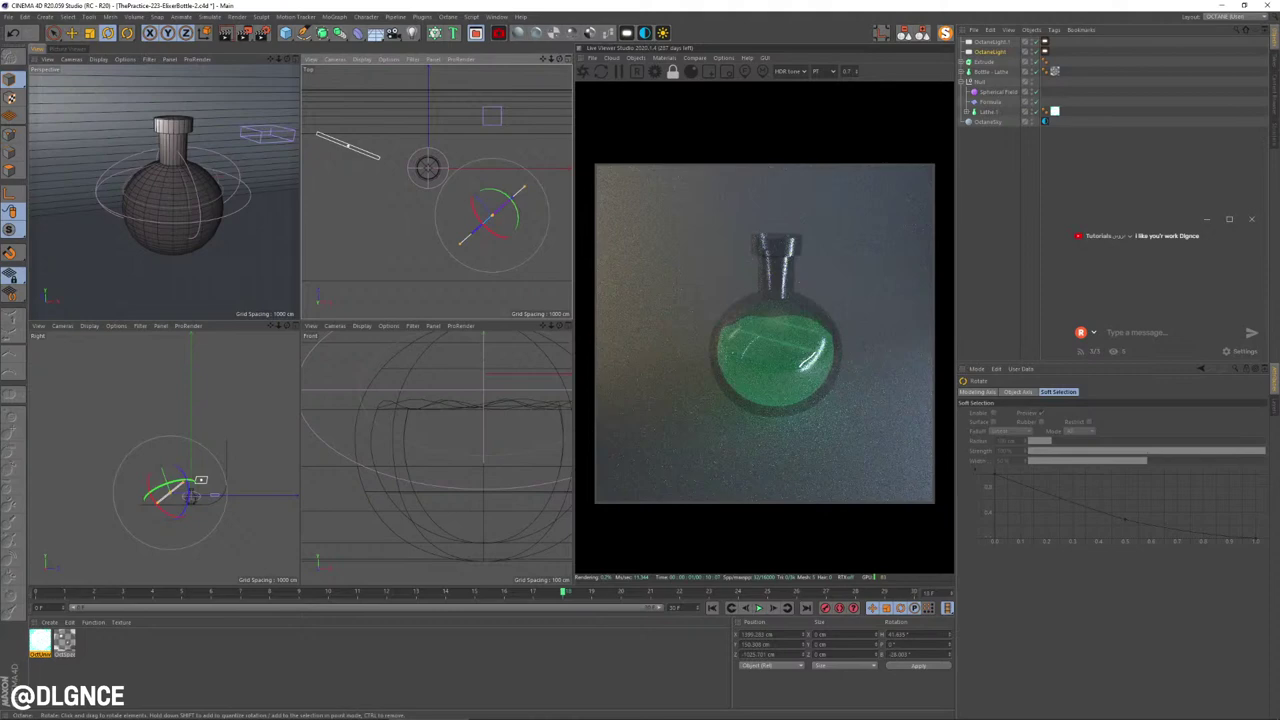
key(ctrl+z)
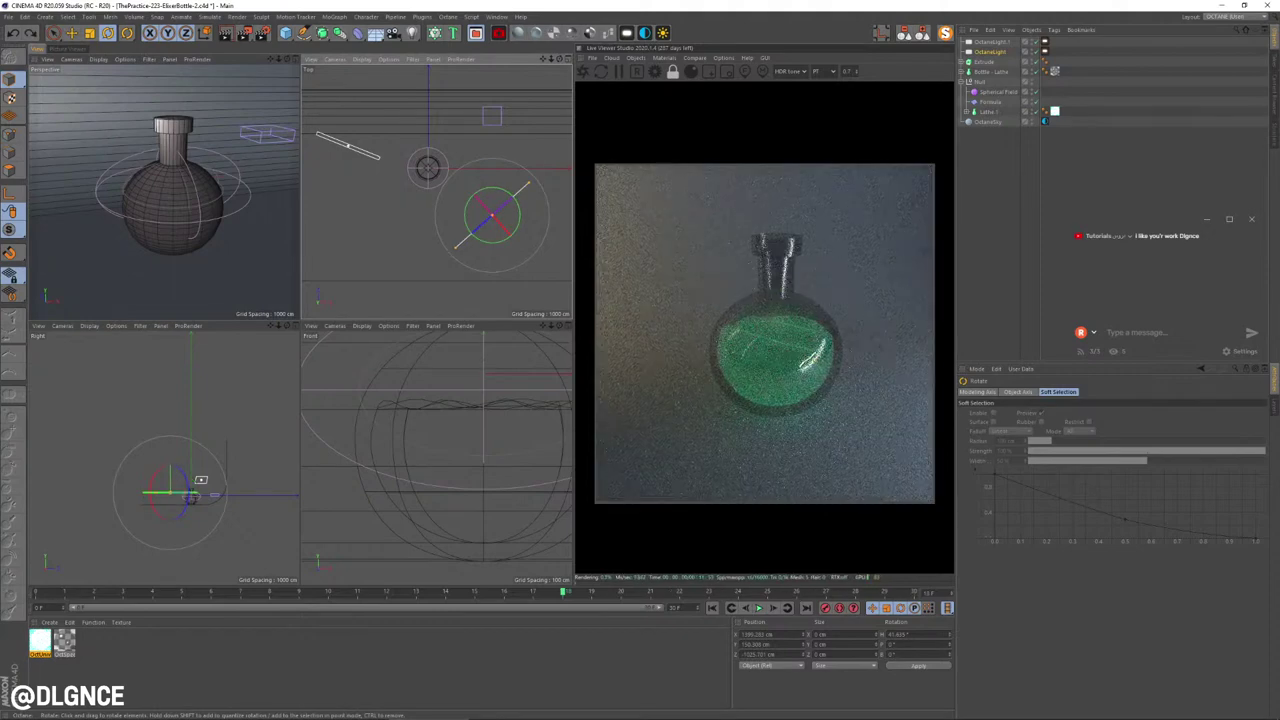
Step: Raise the front area light to about Y 1050 cm, tilt it down toward the bottle and adjust its width
drag(484, 213, 724, 10)
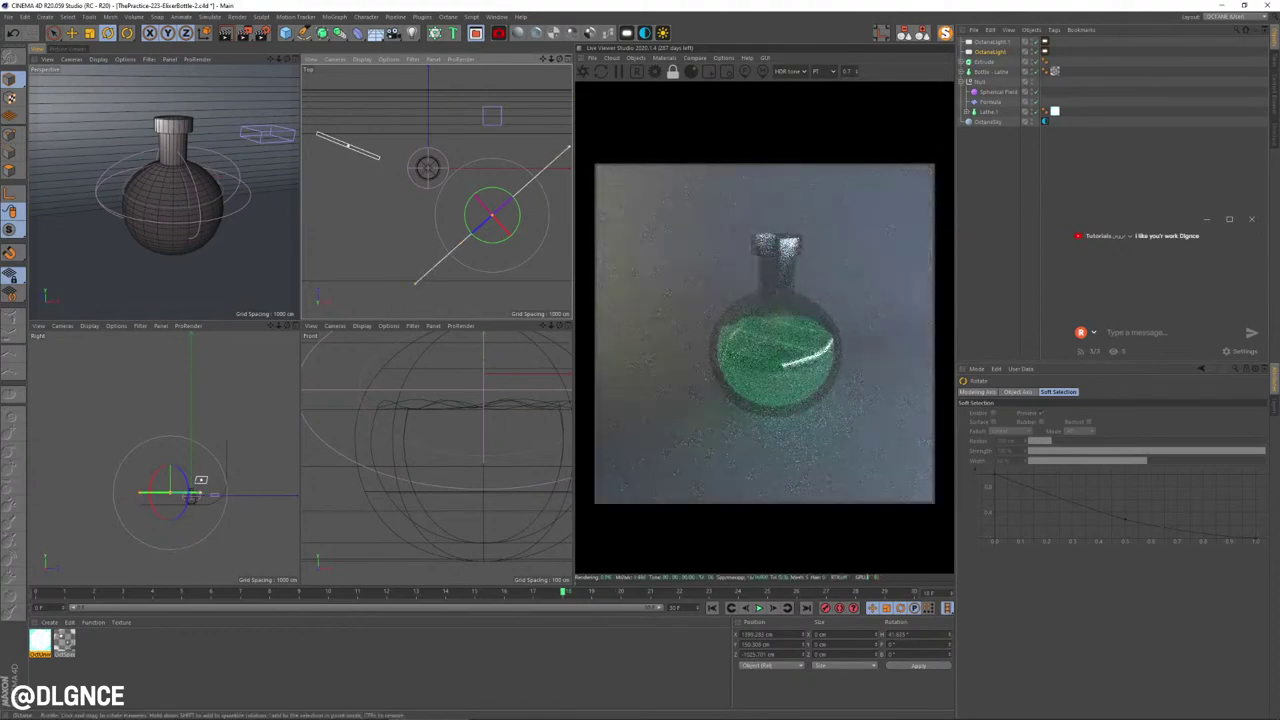
key(e)
mouse_move(170, 450)
mouse_down()
mouse_move(170, 395)
mouse_move(161, 434)
mouse_up()
key(r)
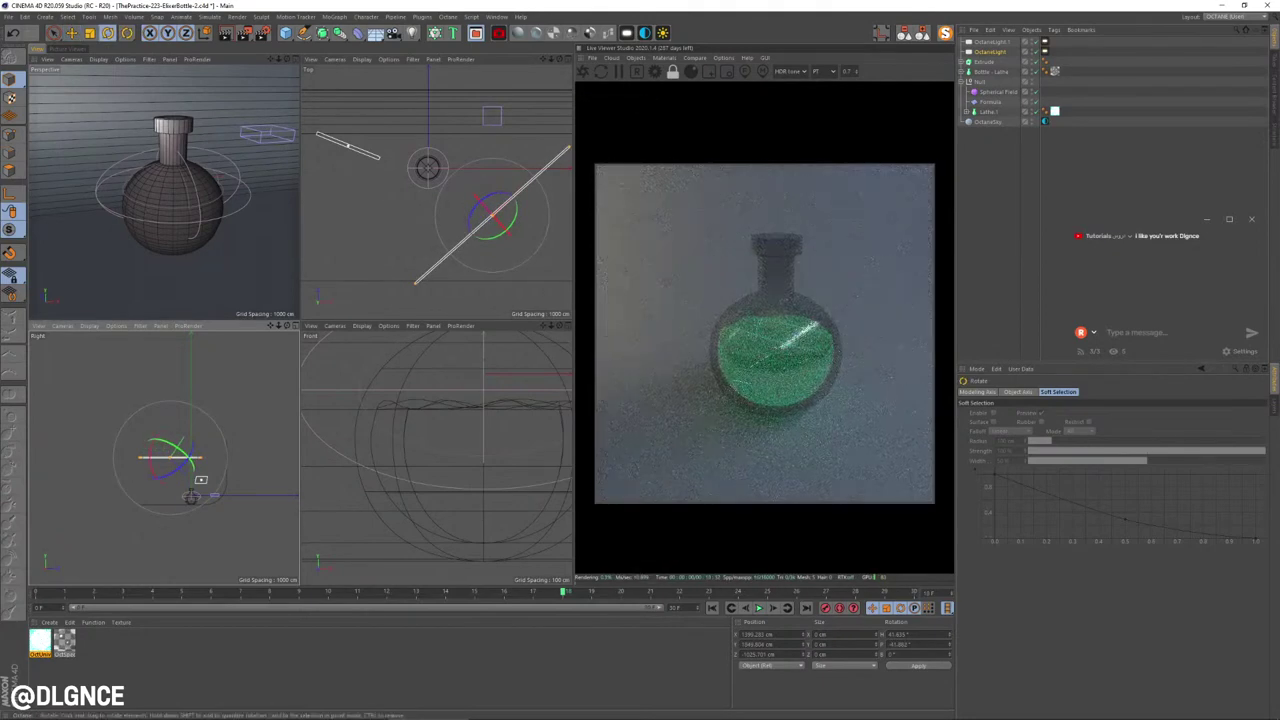
drag(569, 147, 533, 179)
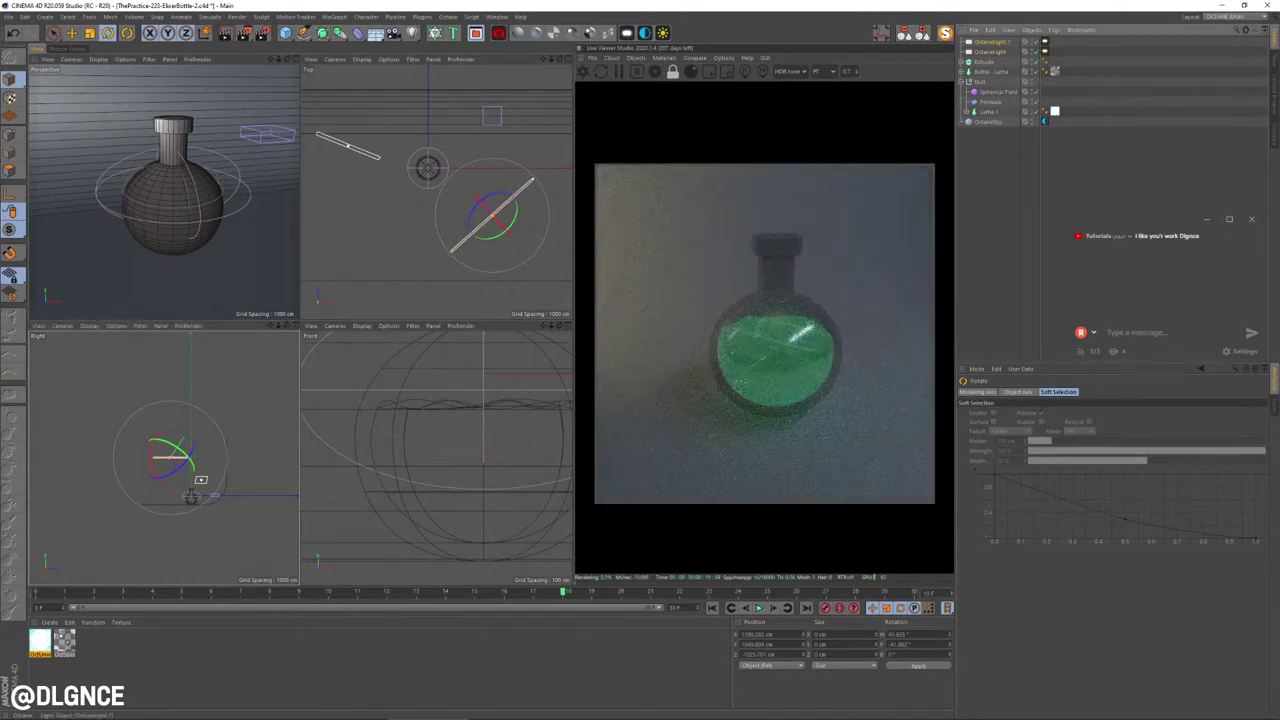
Step: Select OctaneLight.1 behind the bottle and narrow it slightly in the top view
click(201, 480)
drag(380, 158, 368, 154)
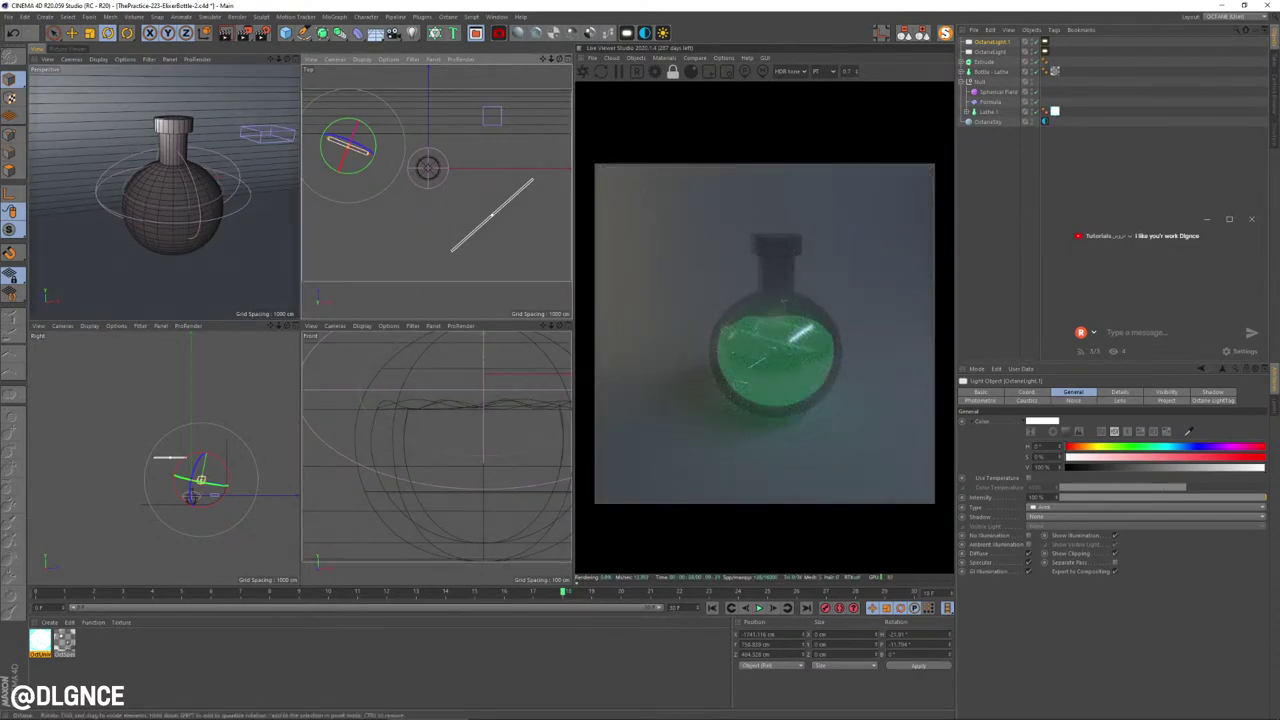
drag(369, 154, 376, 157)
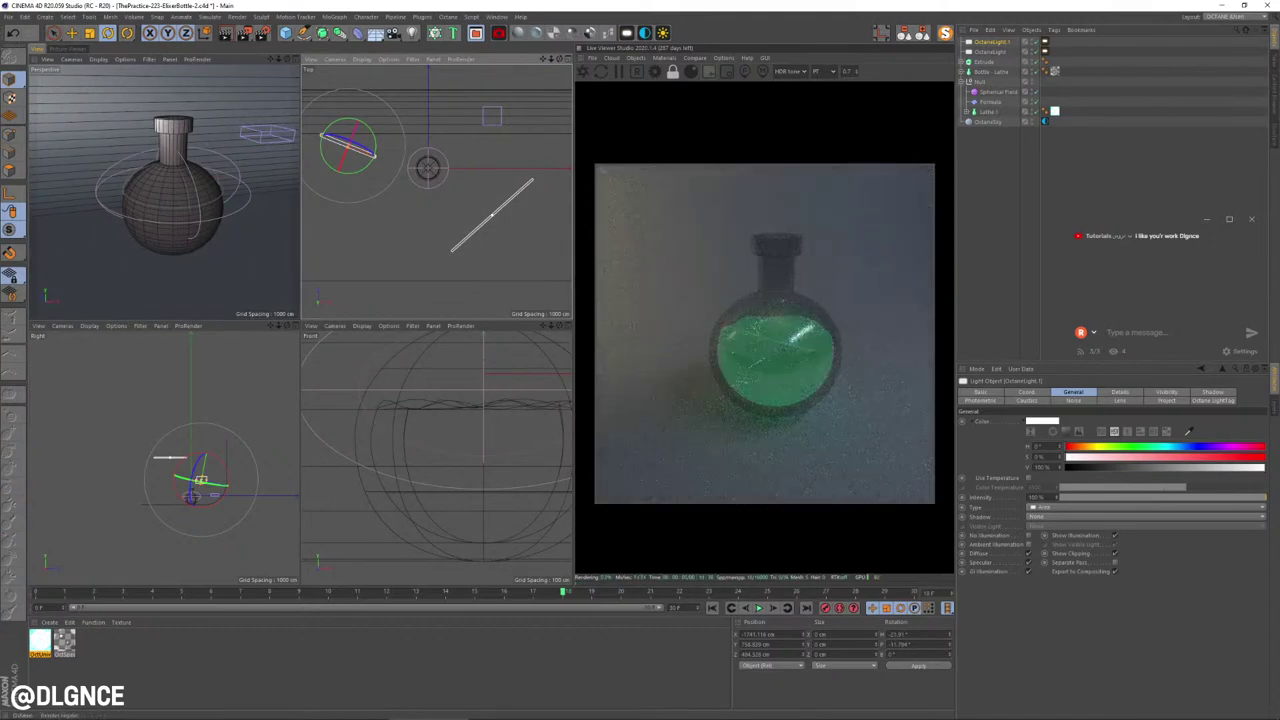
Step: Set the Pathtracing kernel to 1000 max samples and GI clamp 1, and enable adaptive sampling
click(655, 72)
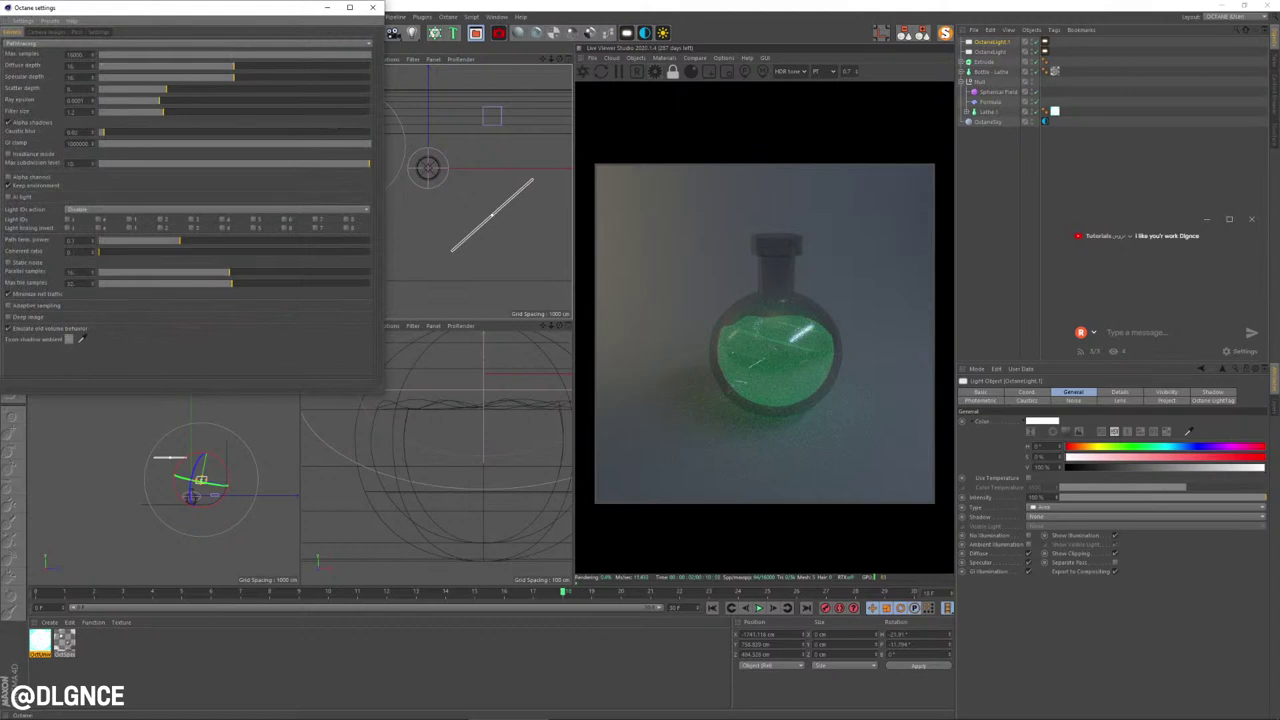
drag(200, 8, 583, 122)
text(10)
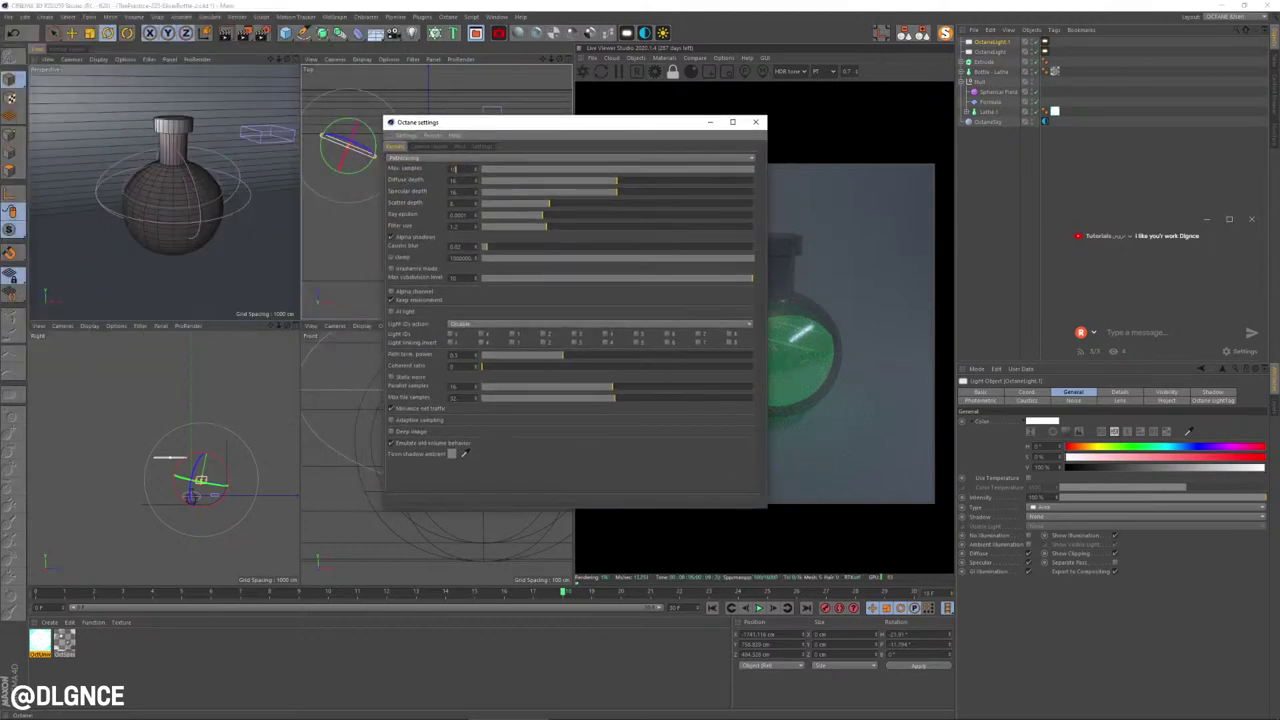
text(000)
key(Tab)
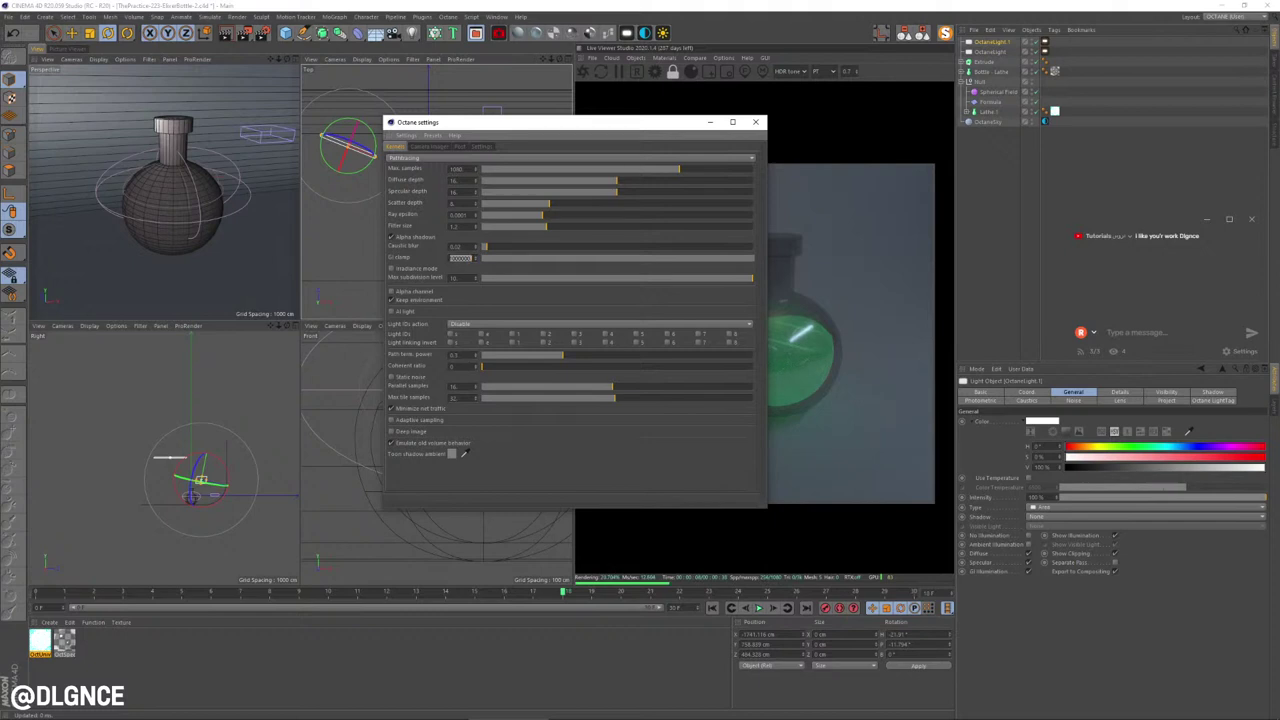
key(Return)
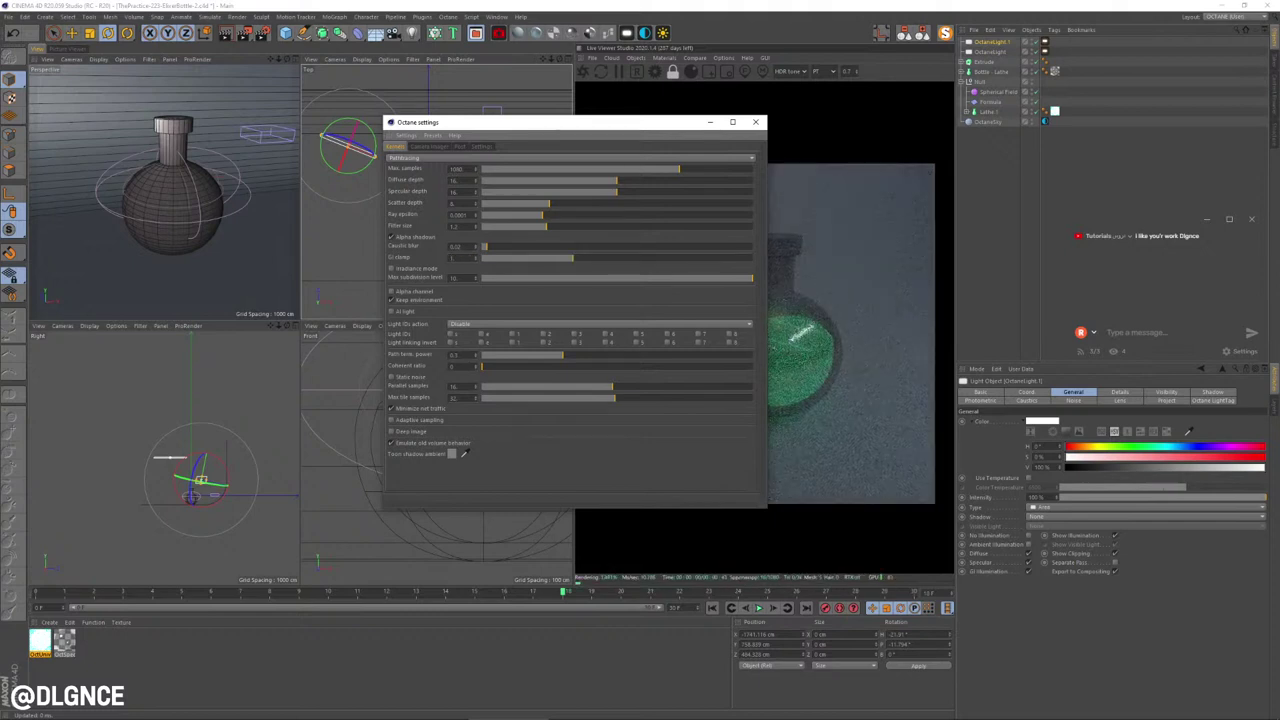
drag(575, 122, 424, 160)
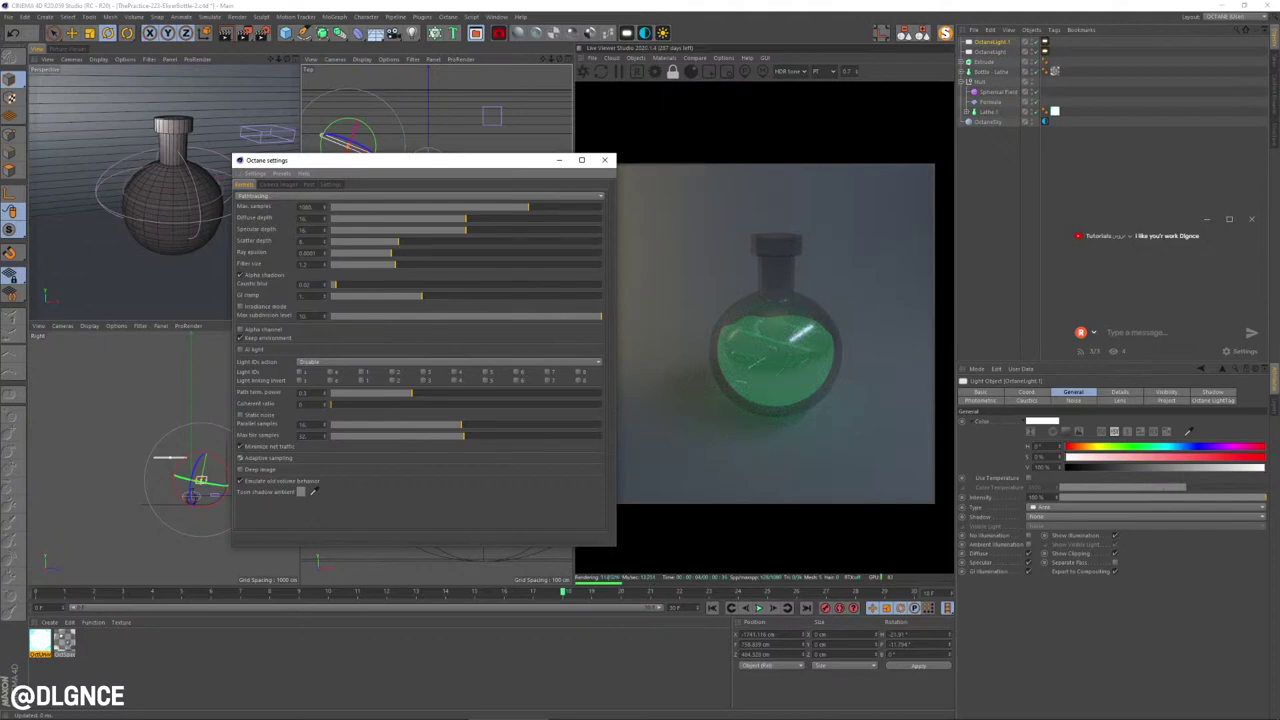
click(240, 457)
click(604, 160)
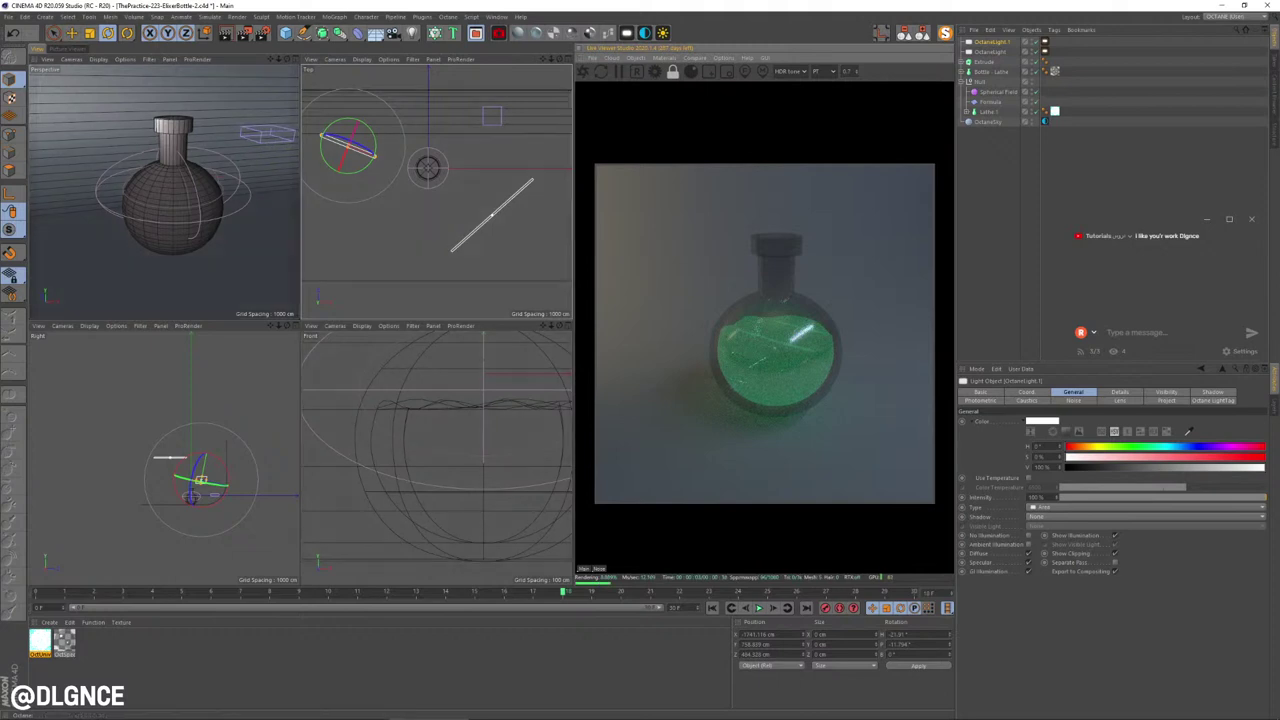
Step: Set the bottle glass material's albedo colour to a grey of about 0.55 and its albedo float to about 0.73
double_click(64, 642)
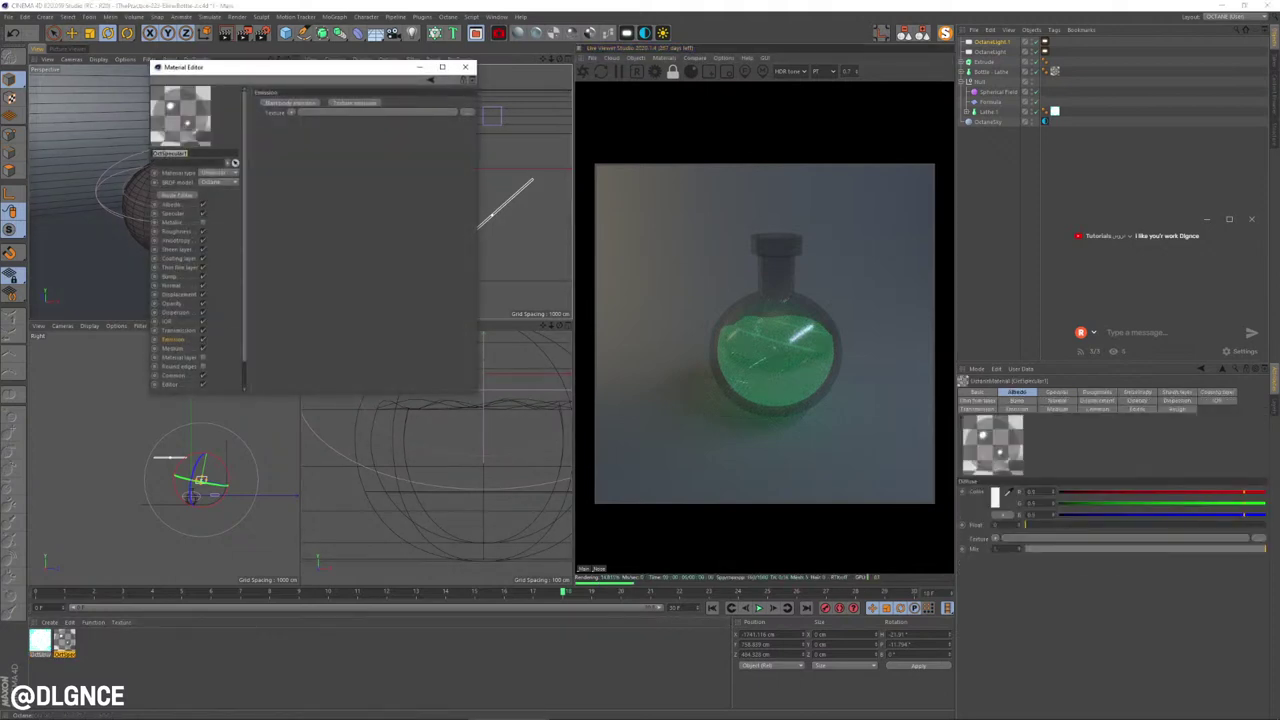
drag(300, 67, 535, 202)
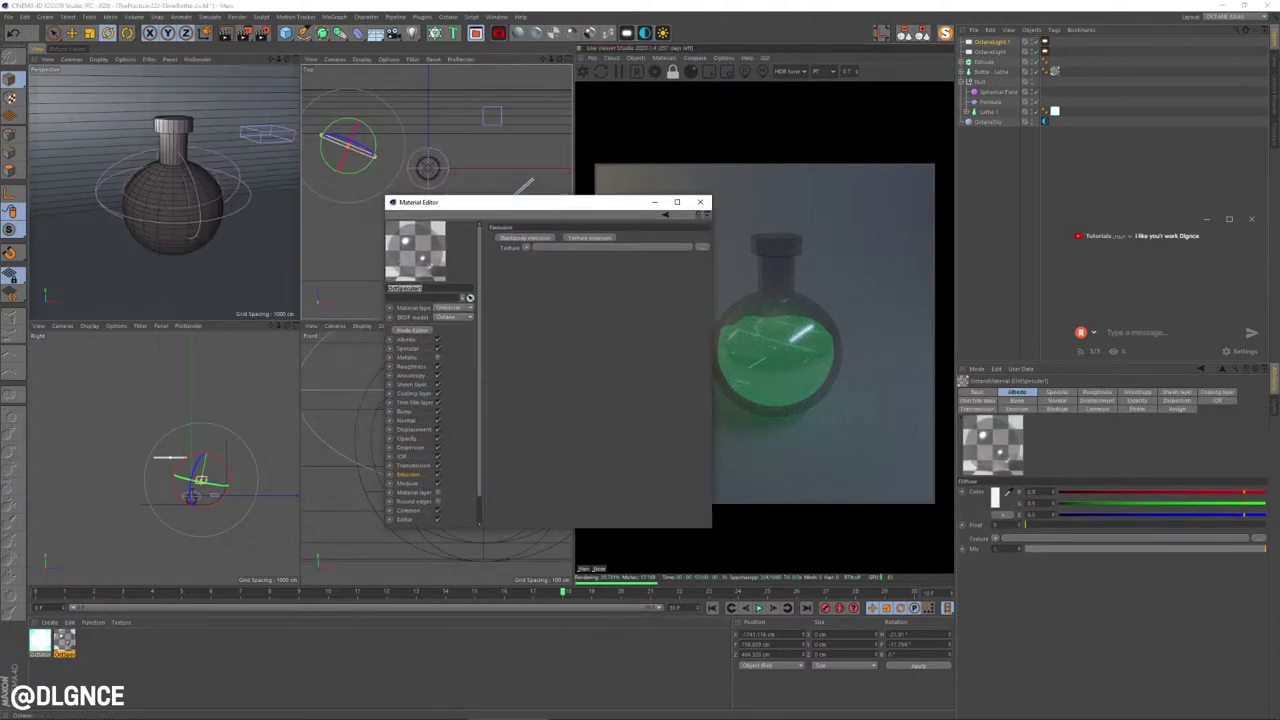
click(406, 340)
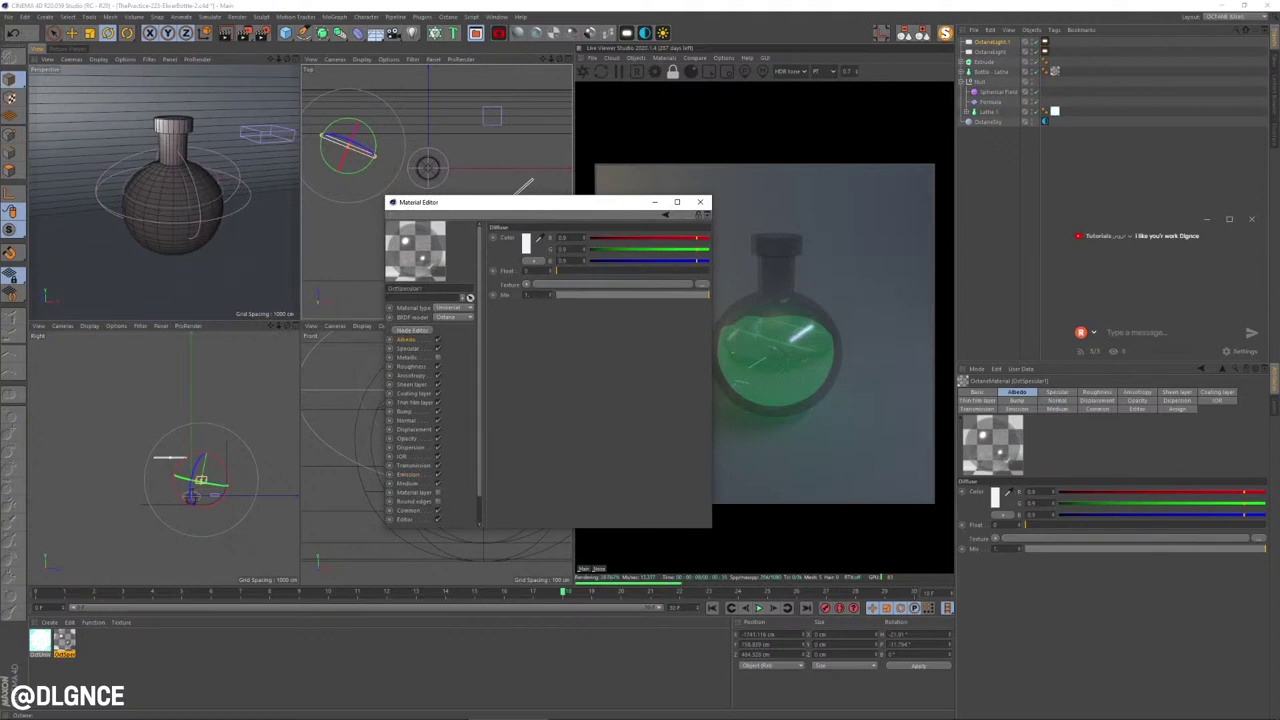
drag(557, 271, 590, 270)
drag(520, 202, 430, 223)
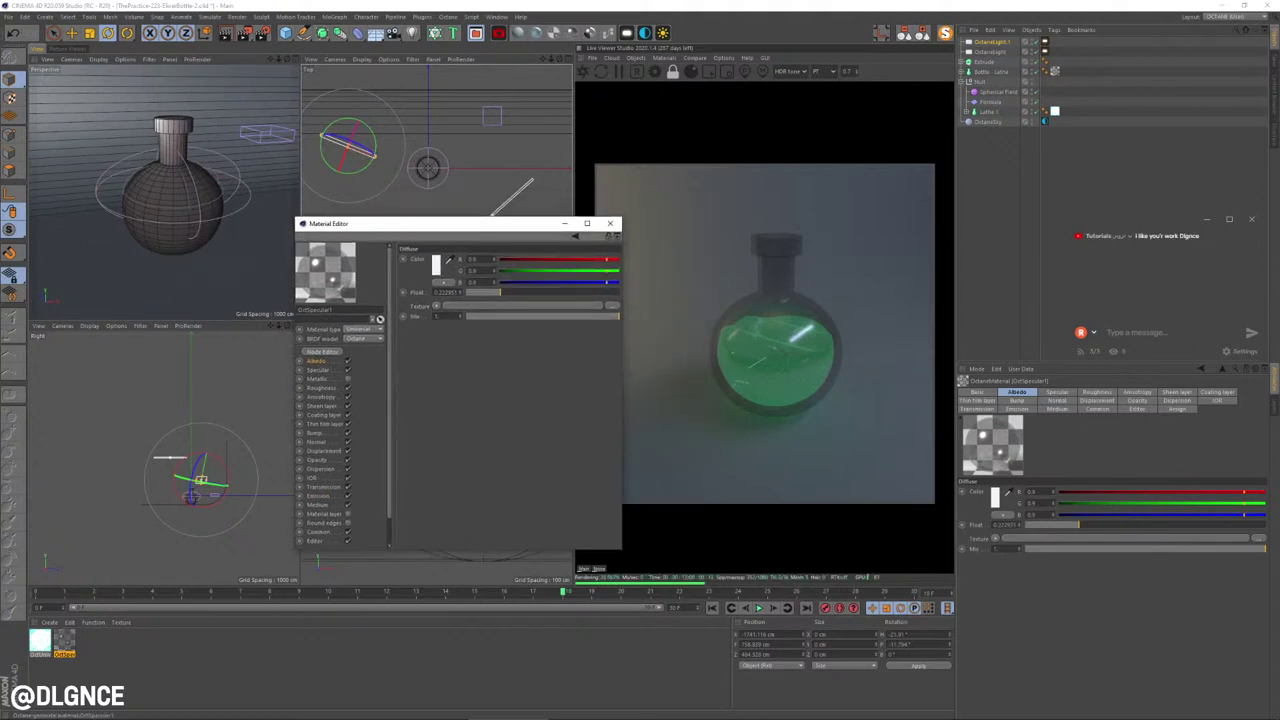
drag(500, 292, 535, 292)
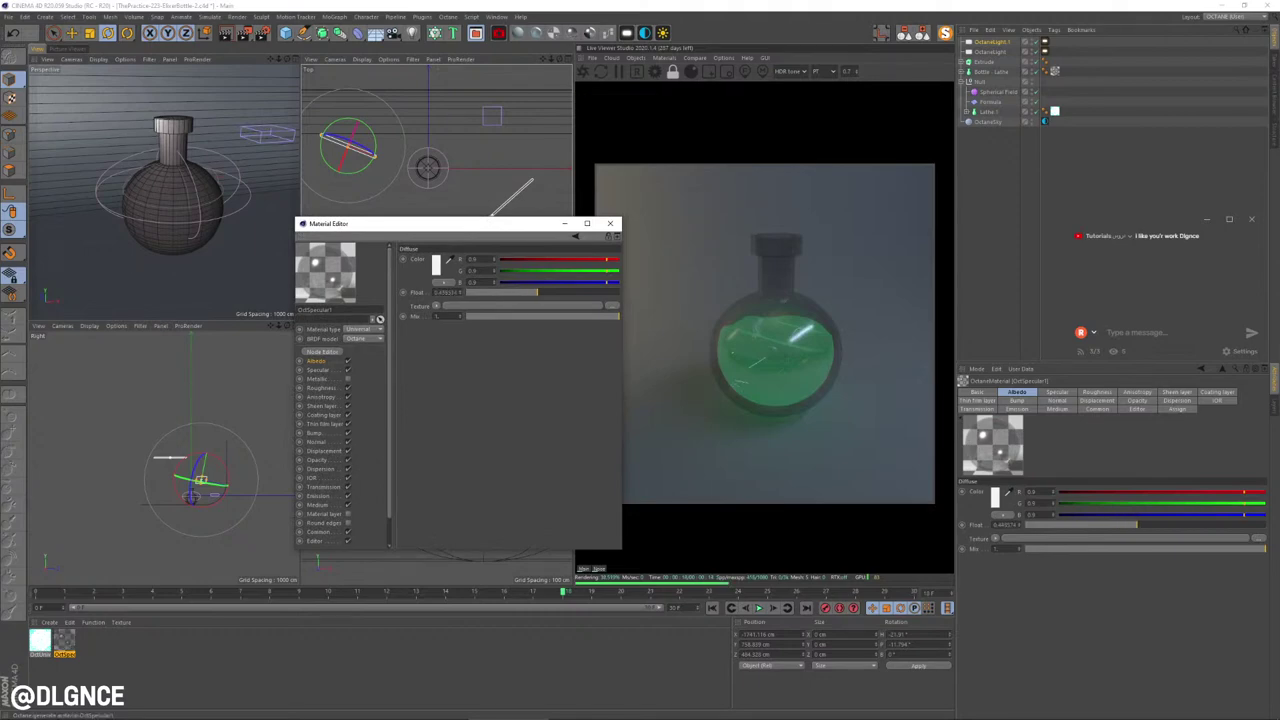
click(436, 265)
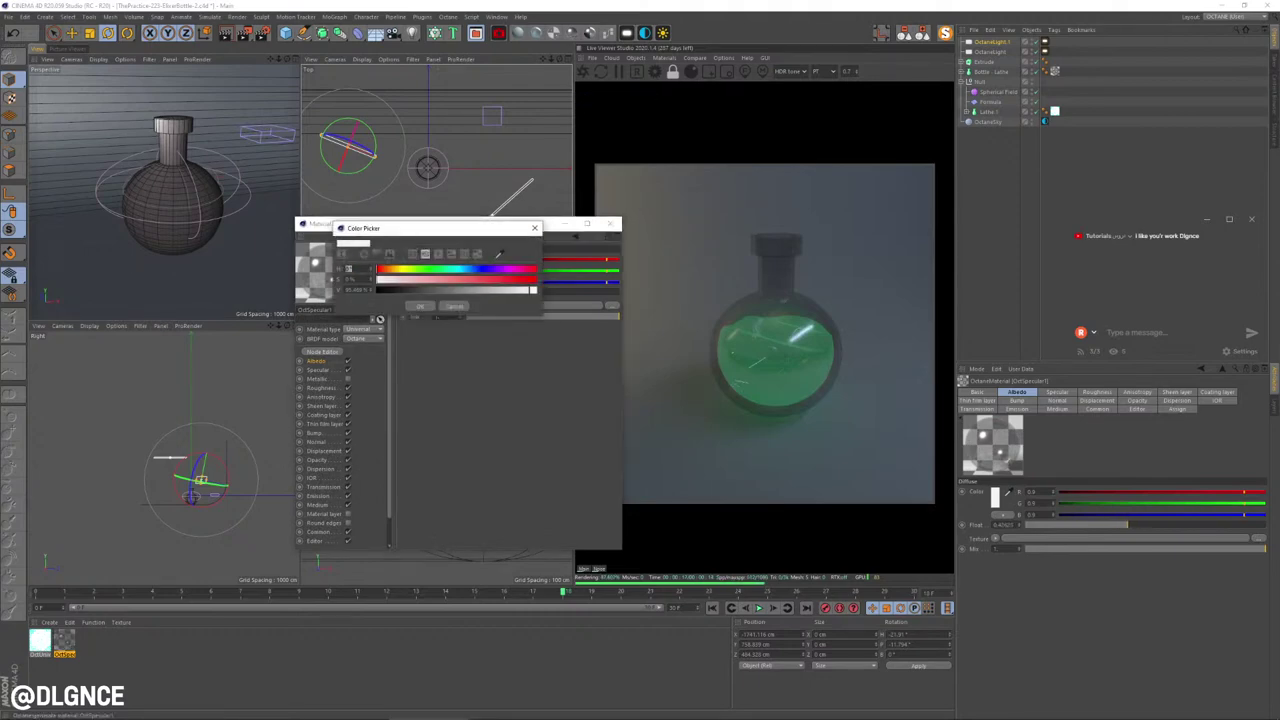
drag(533, 290, 578, 292)
click(420, 306)
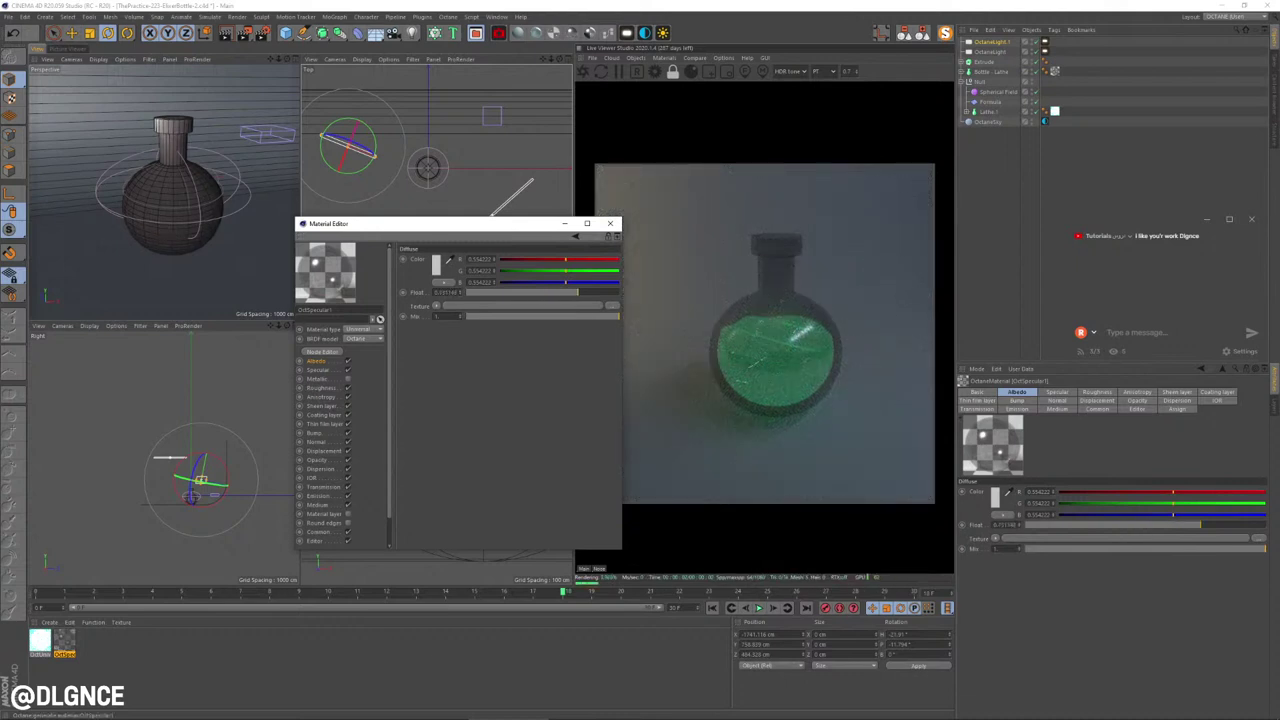
Step: Check the bottle glass material's specular and roughness channels, and disable its anisotropy and sheen layer channels
click(318, 370)
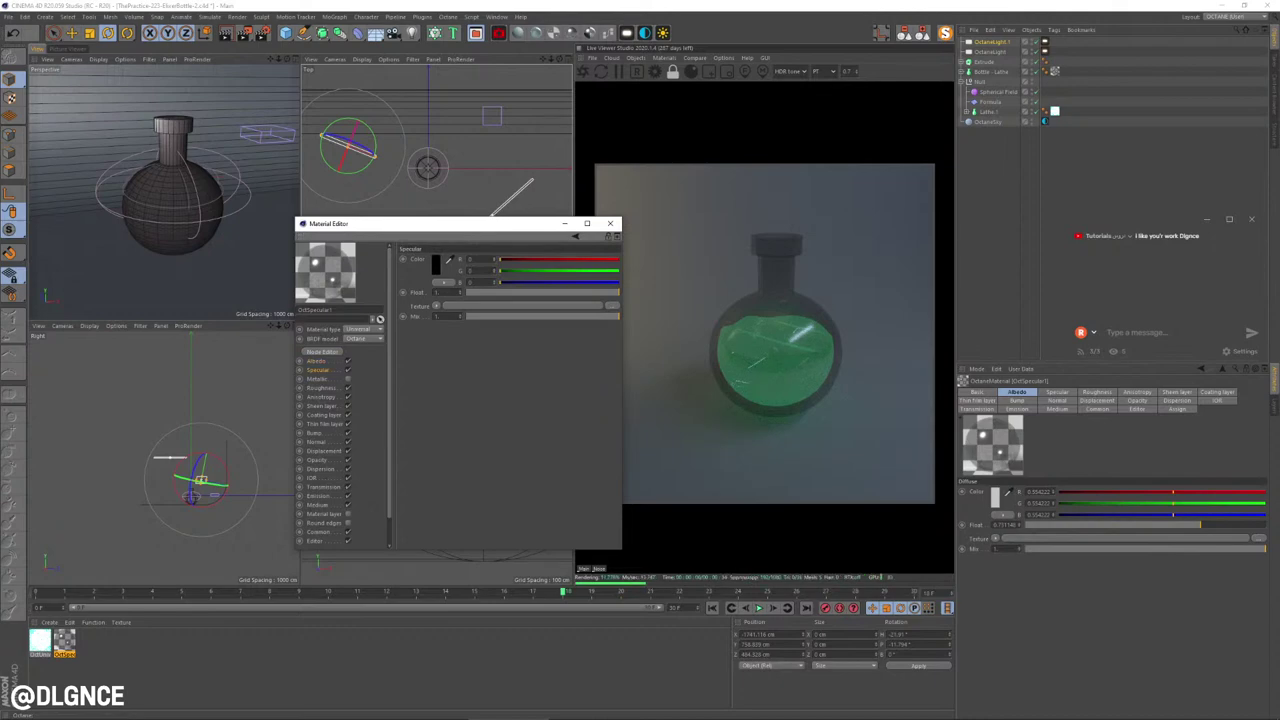
click(436, 265)
click(387, 285)
click(417, 301)
click(321, 388)
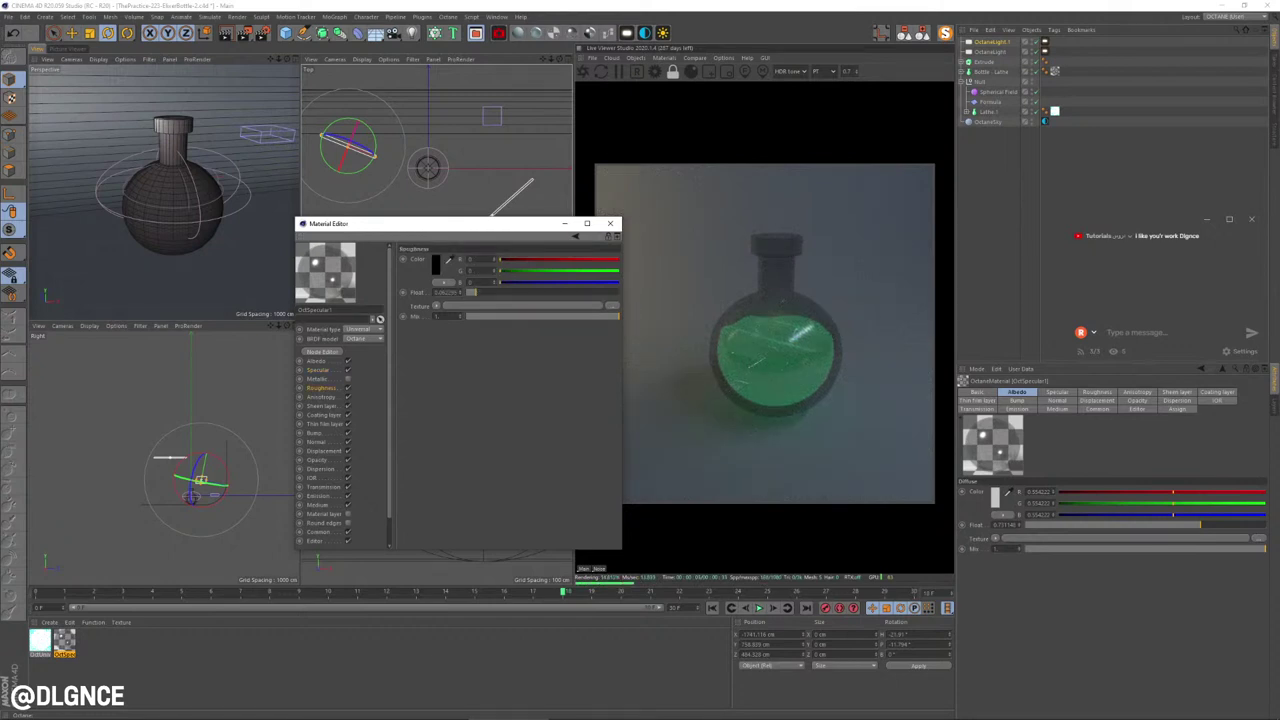
click(321, 405)
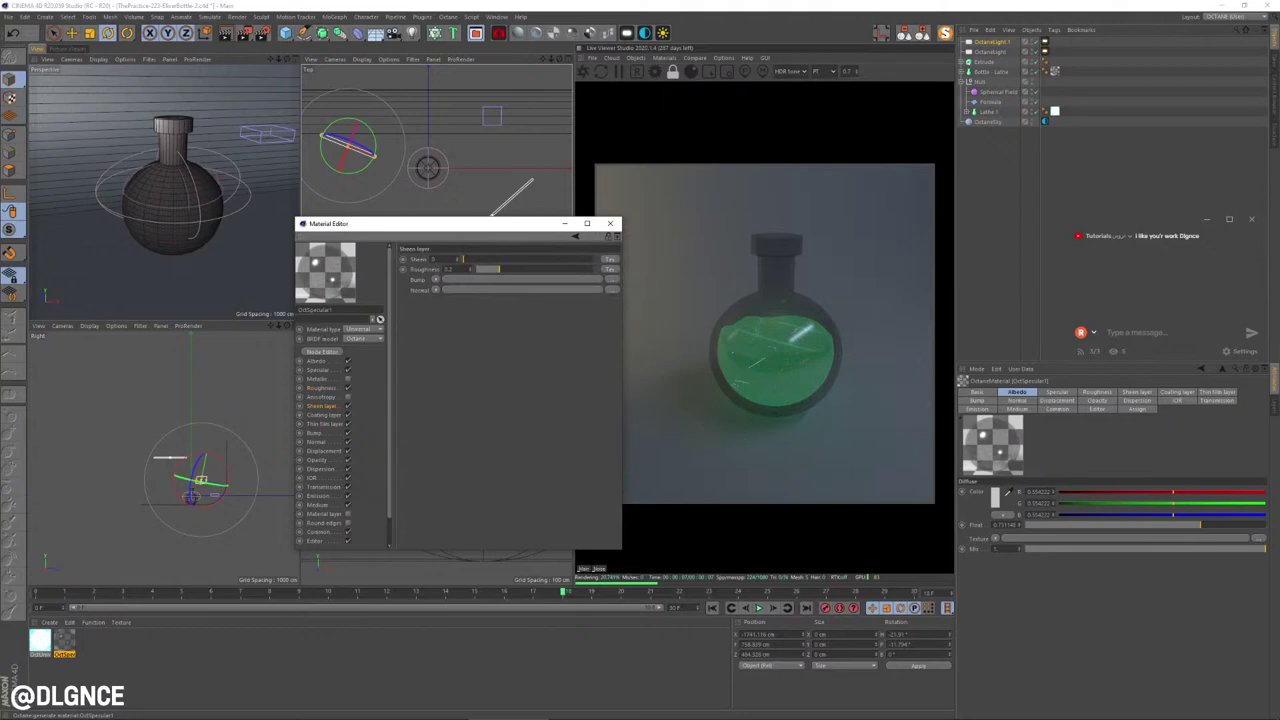
Step: Try different thin film layer strengths on the bottle glass material and set the film float to about 0.32
click(324, 424)
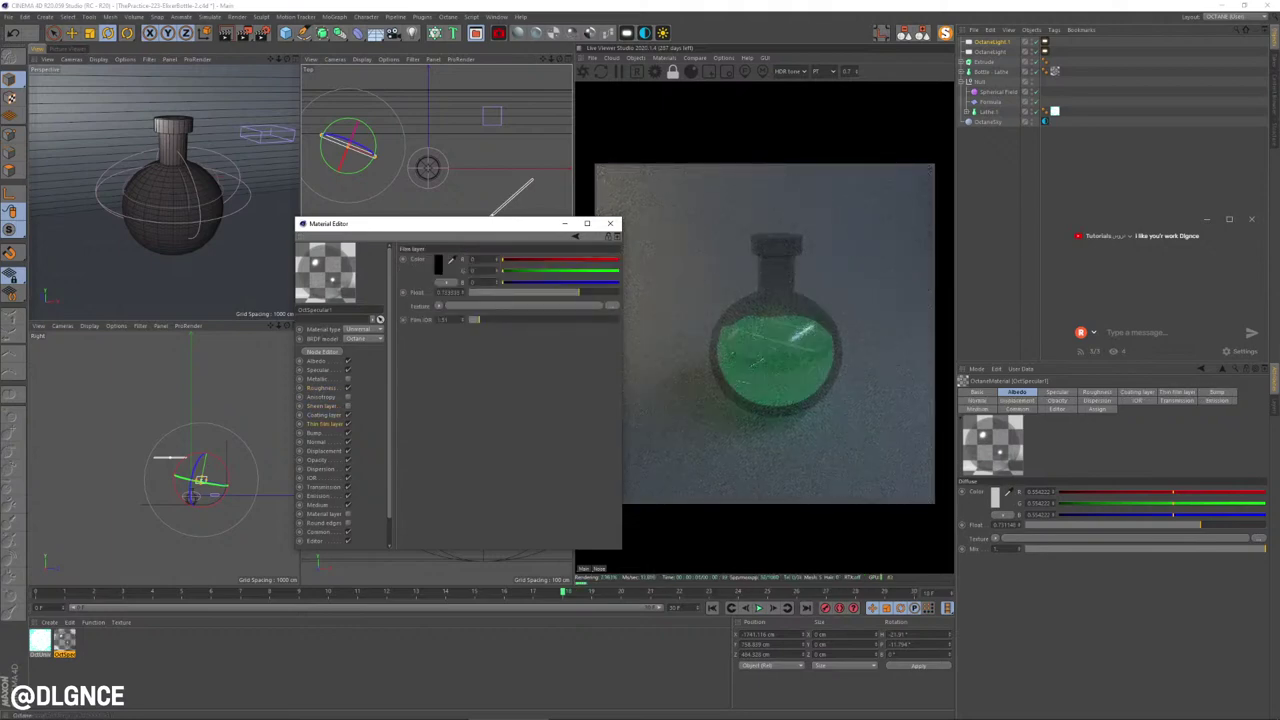
drag(578, 292, 484, 292)
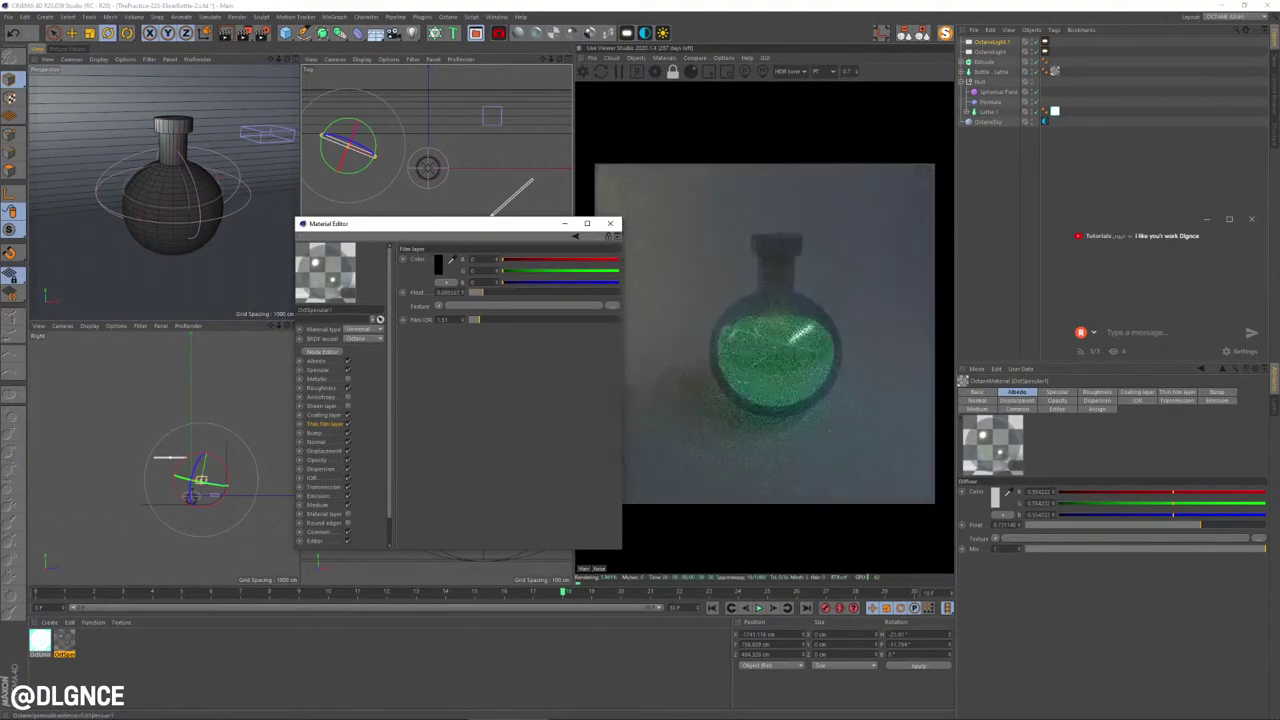
drag(482, 292, 513, 292)
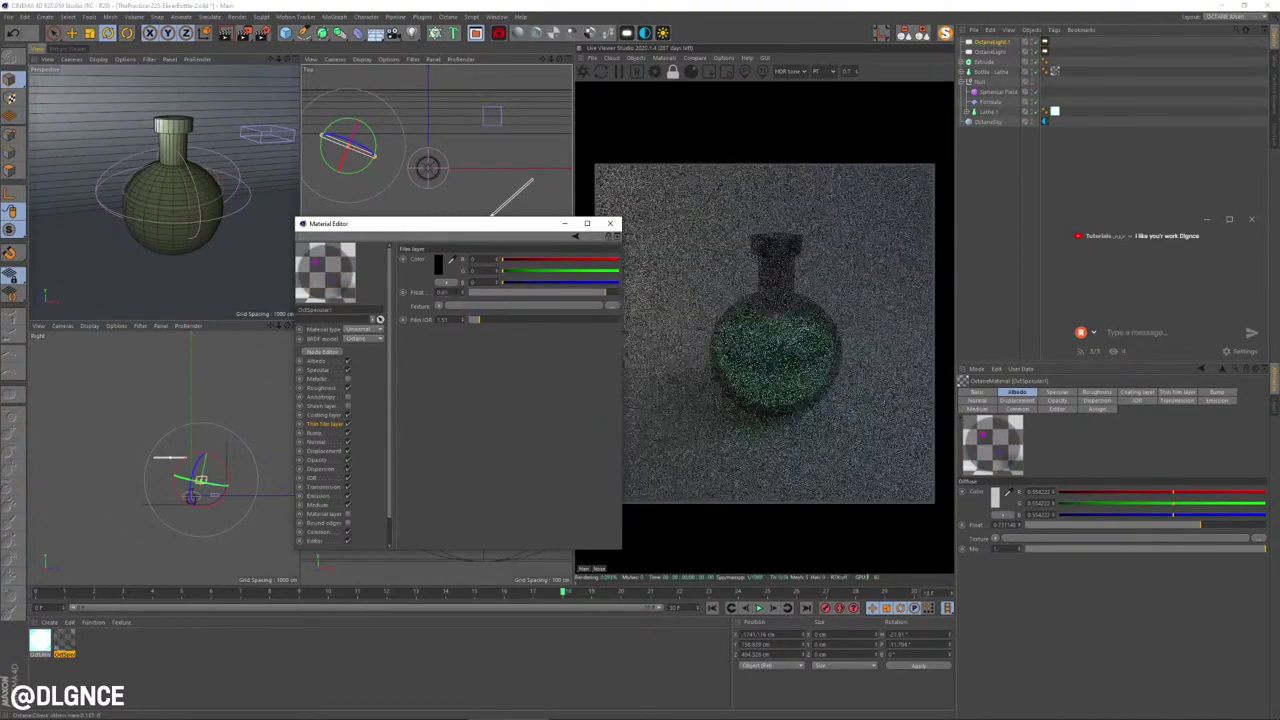
drag(591, 292, 568, 292)
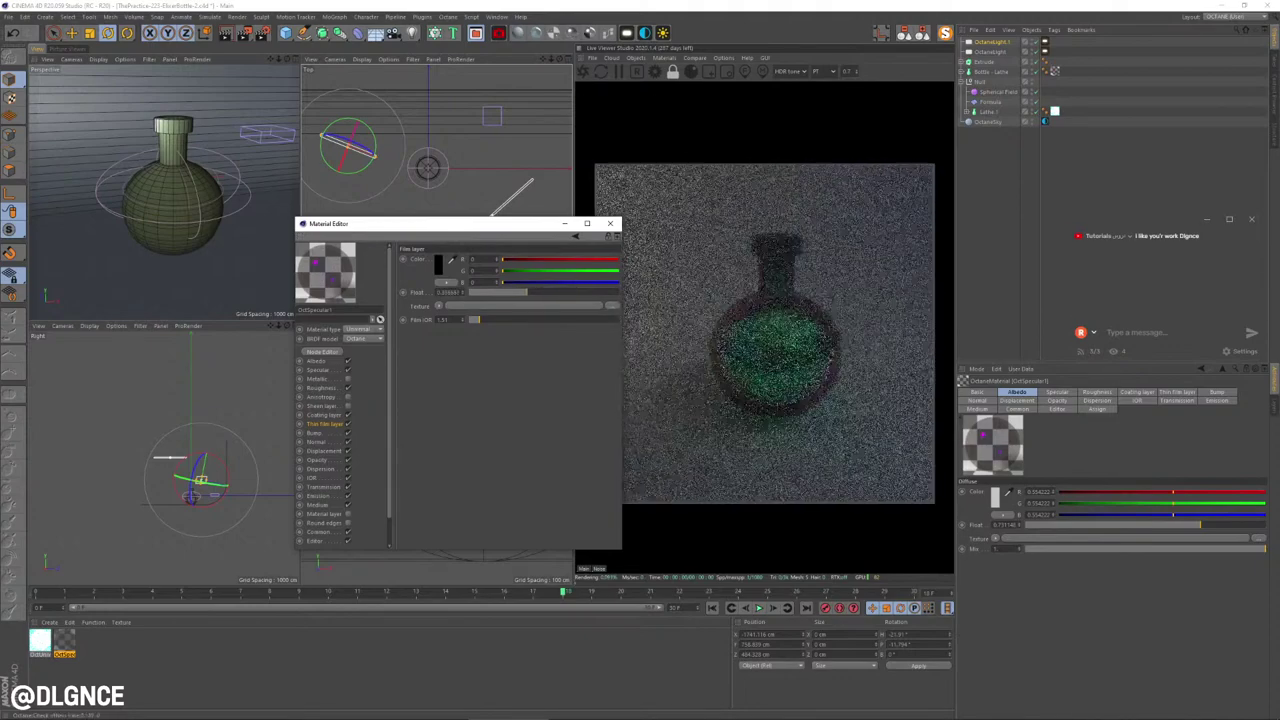
drag(526, 292, 533, 292)
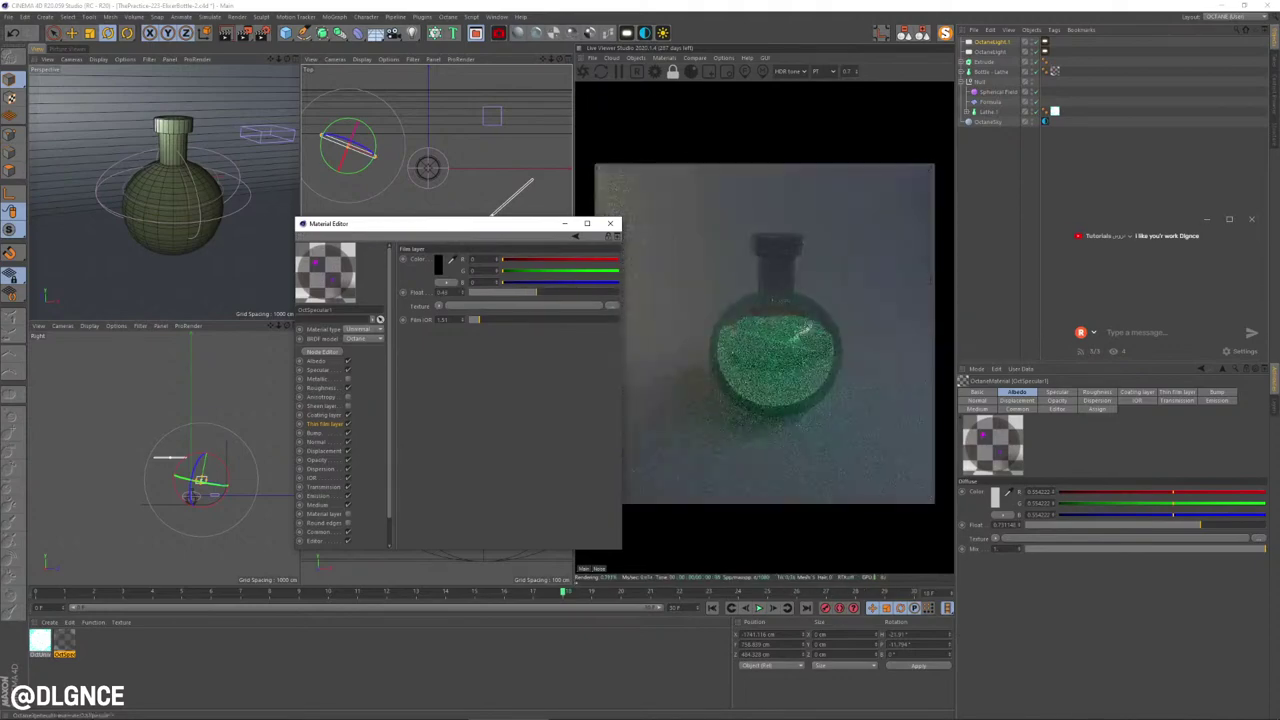
drag(536, 292, 467, 292)
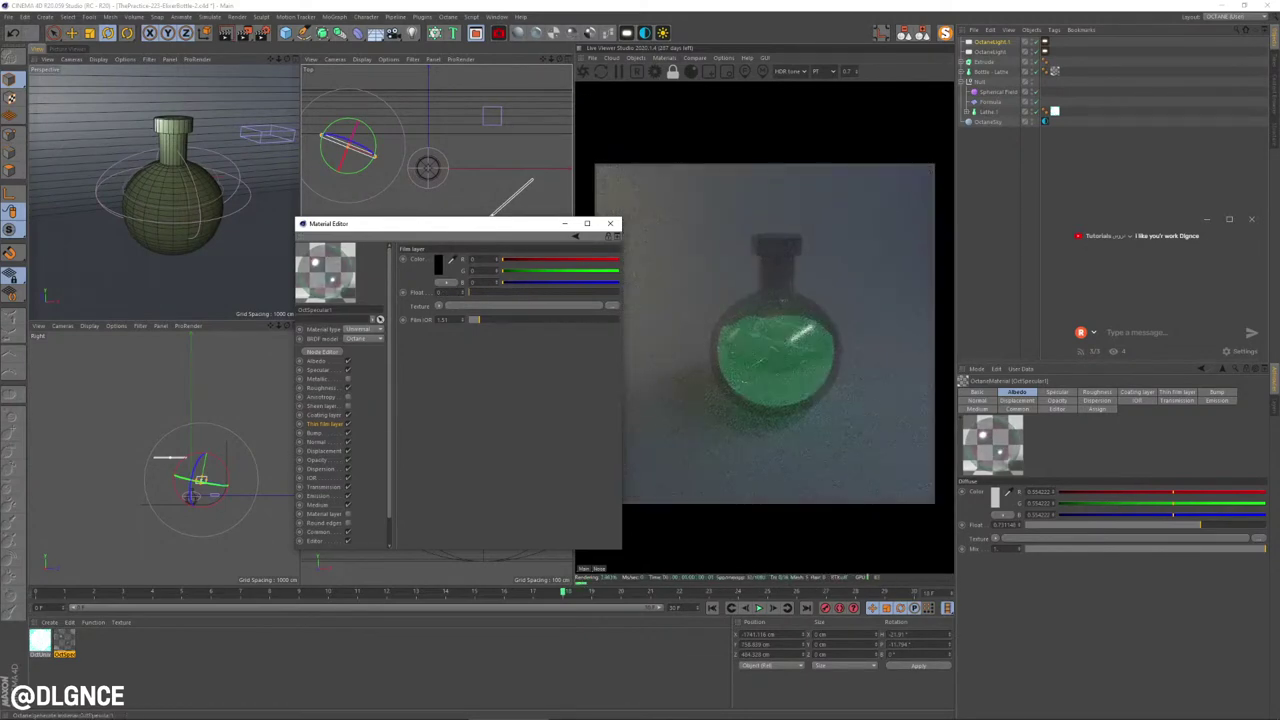
drag(471, 292, 517, 292)
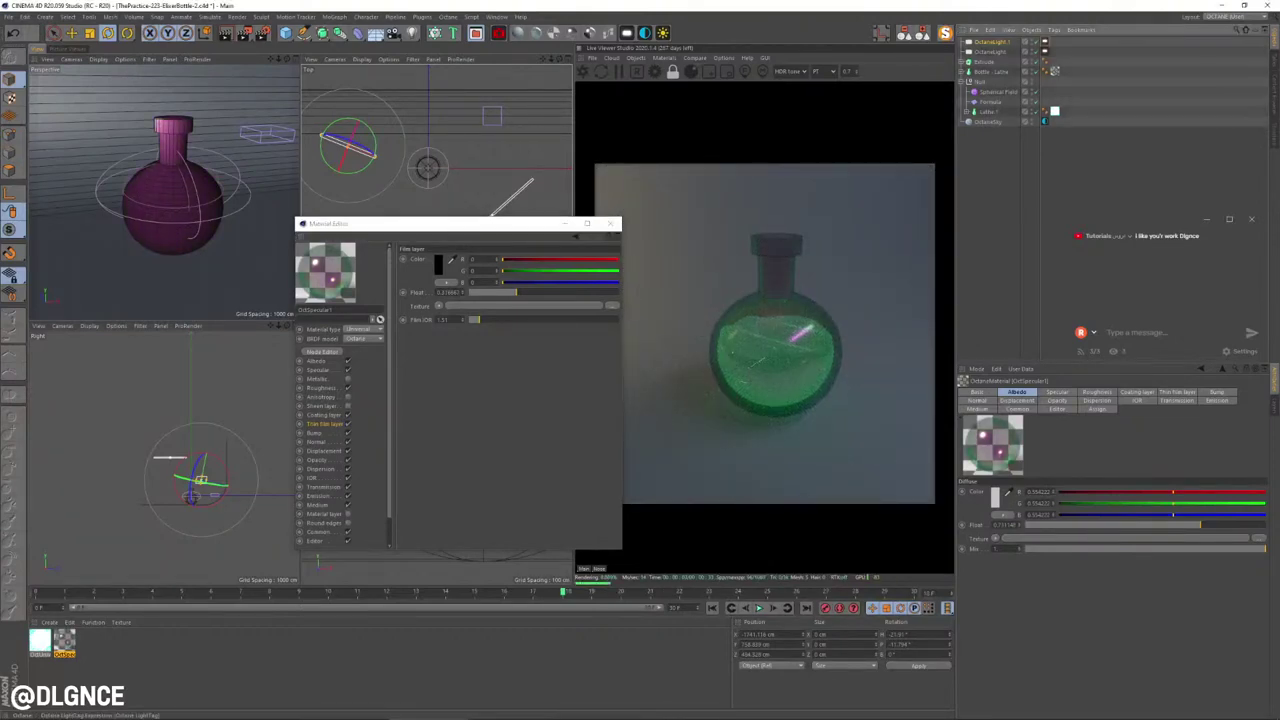
Step: Raise the light power of OctaneLight slightly and deselect everything
click(1046, 42)
drag(1199, 413, 1204, 413)
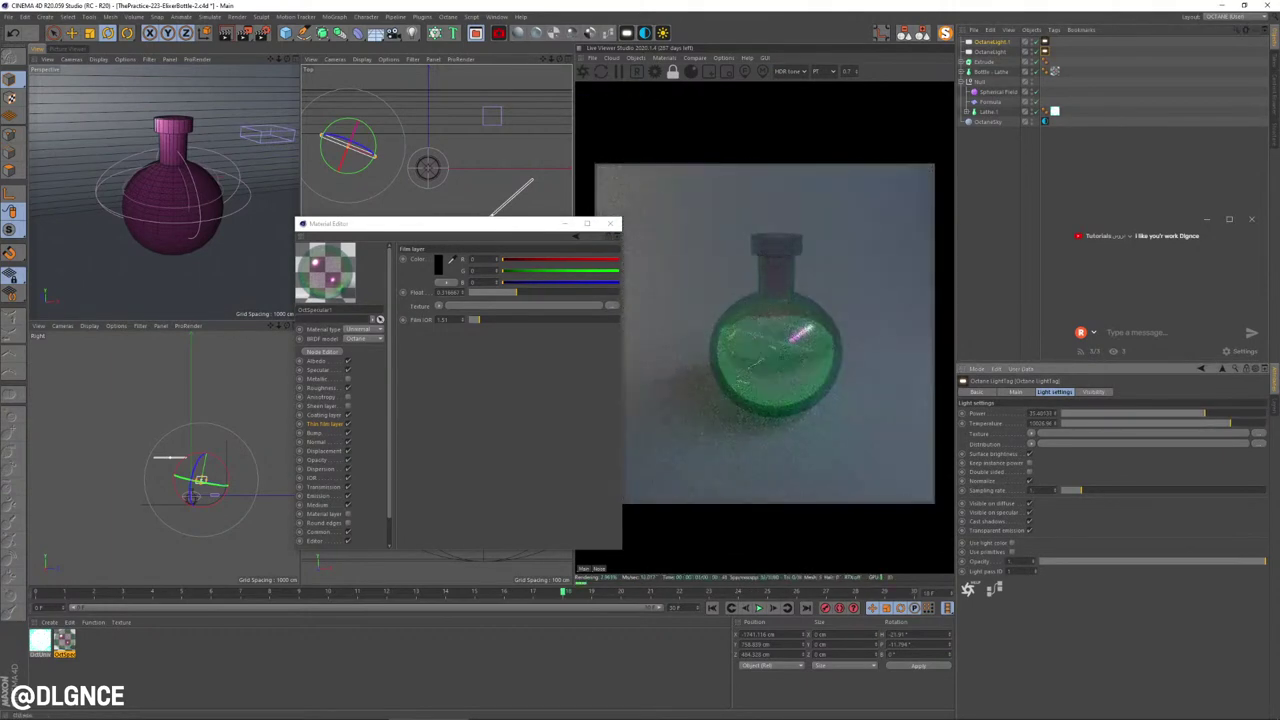
click(1000, 150)
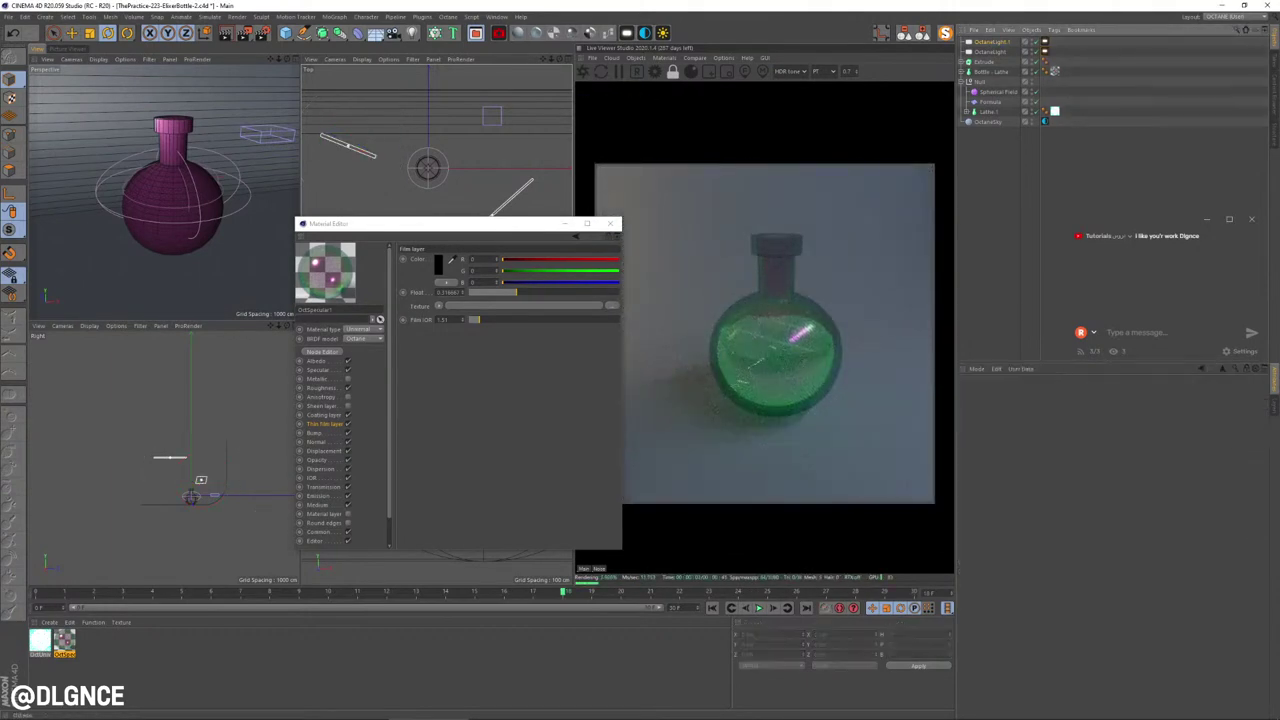
Step: Add an Octane camera, move it to the end of the object list and look through it
click(499, 33)
drag(993, 42, 994, 140)
click(1045, 132)
click(1036, 132)
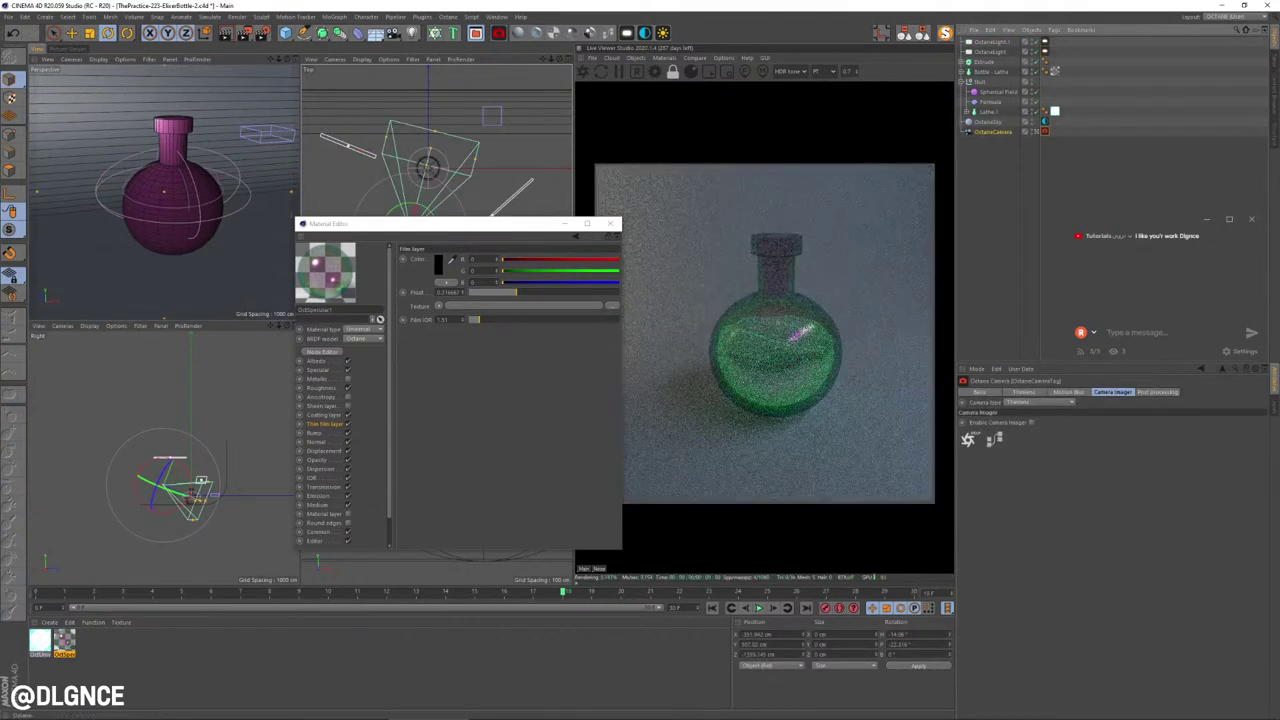
Step: Enable the Octane camera's imager, raise its exposure to about 1.7 and lower its gamma slightly below 1
click(1032, 423)
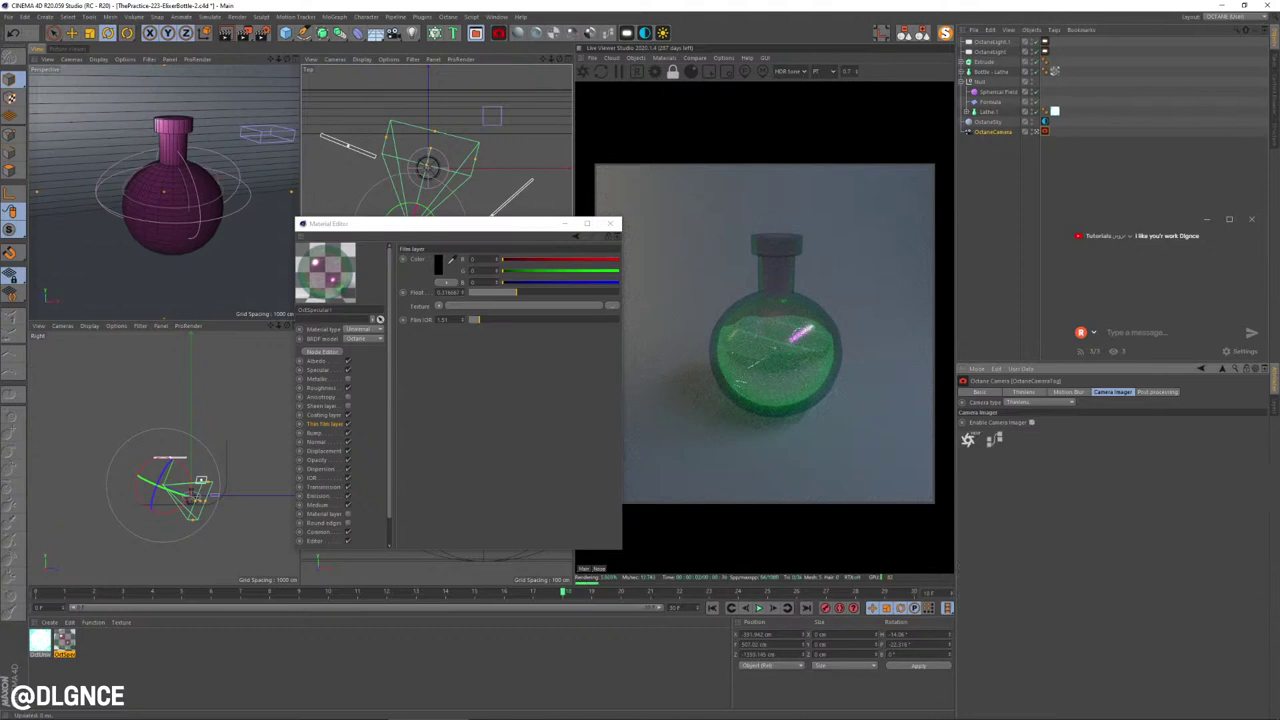
drag(1200, 453, 1210, 453)
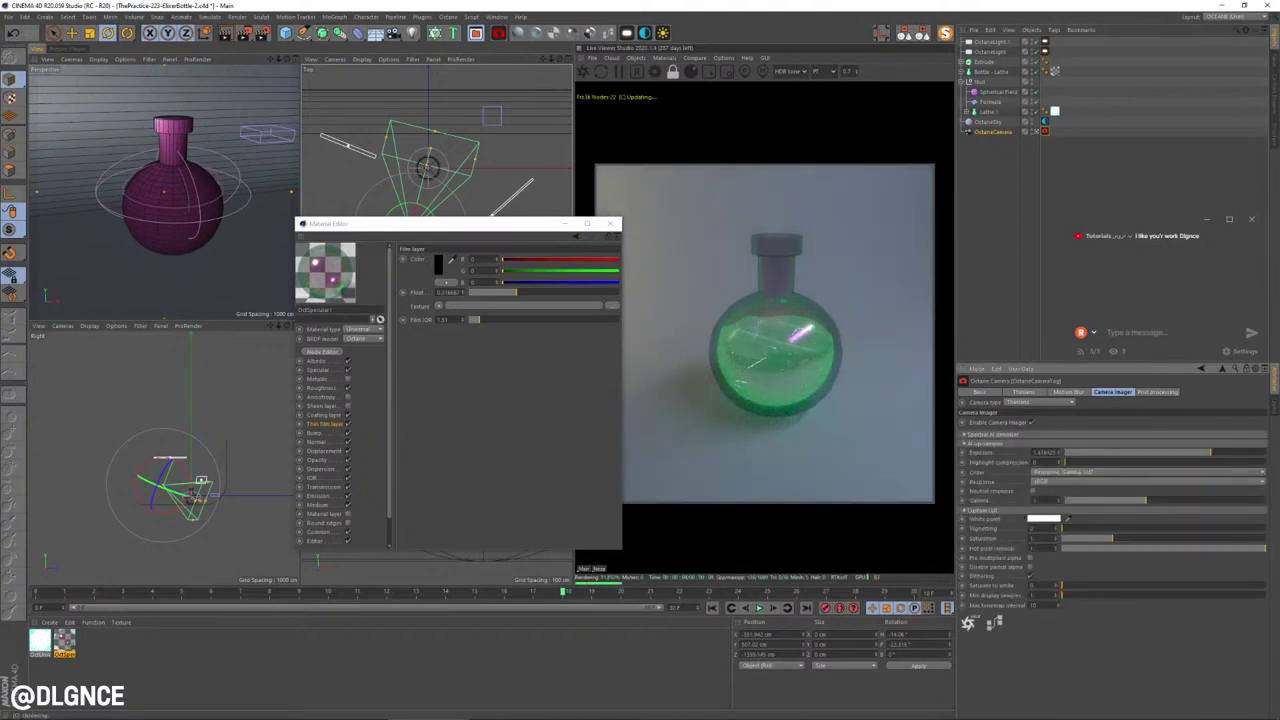
drag(1146, 500, 1137, 500)
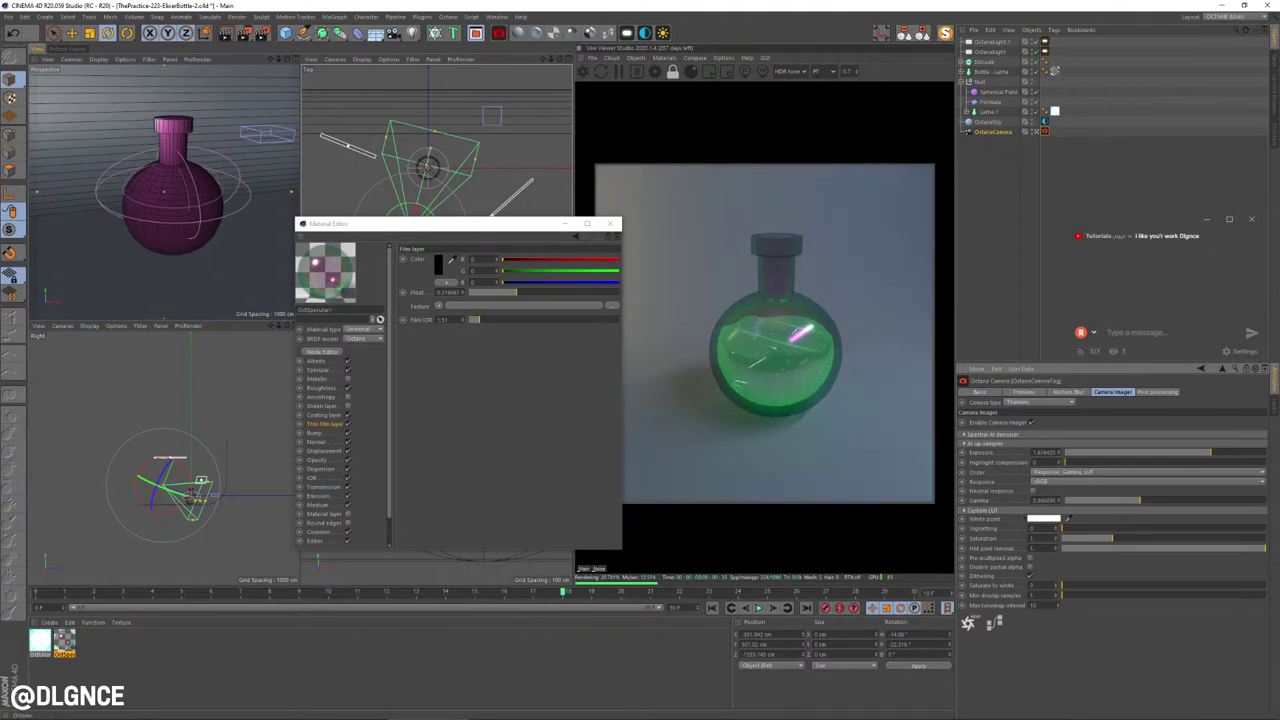
Step: Darken the sky gradient by removing its pale yellow knot and darkening the start knot, and lower the environment power to about 0.13
click(1045, 122)
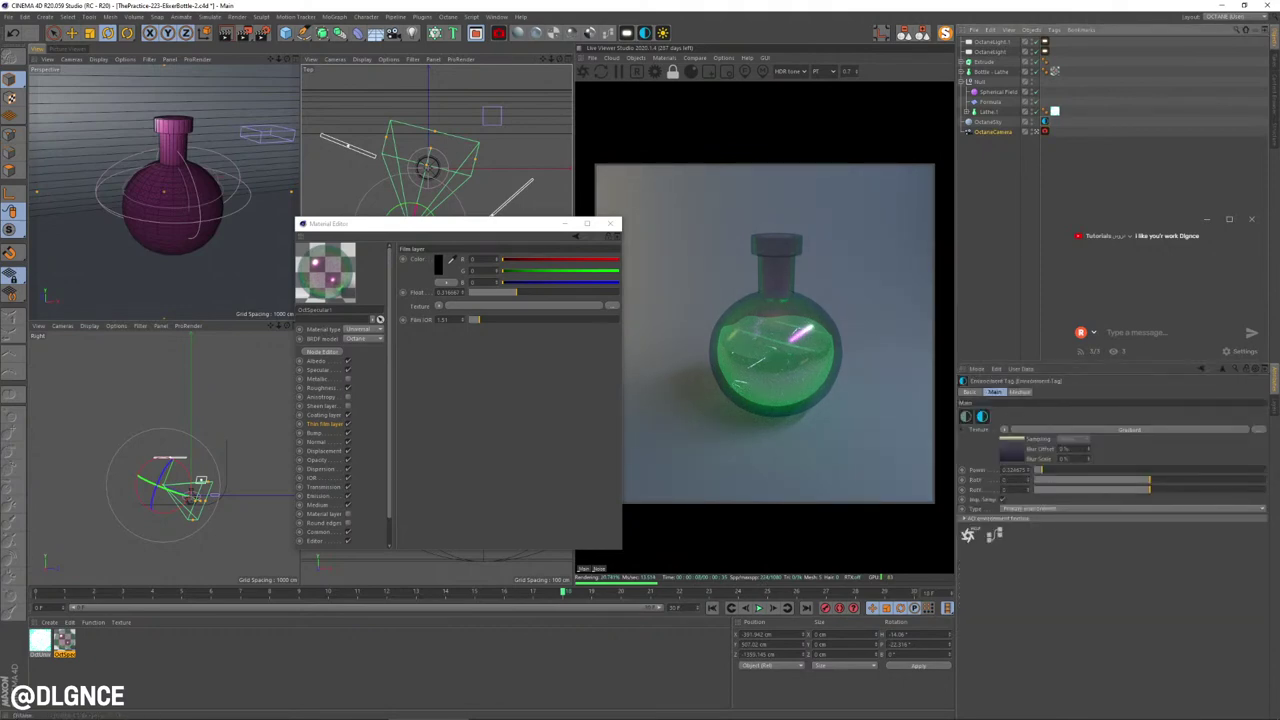
mouse_move(1042, 470)
mouse_down()
mouse_move(1101, 470)
mouse_move(1033, 470)
mouse_up()
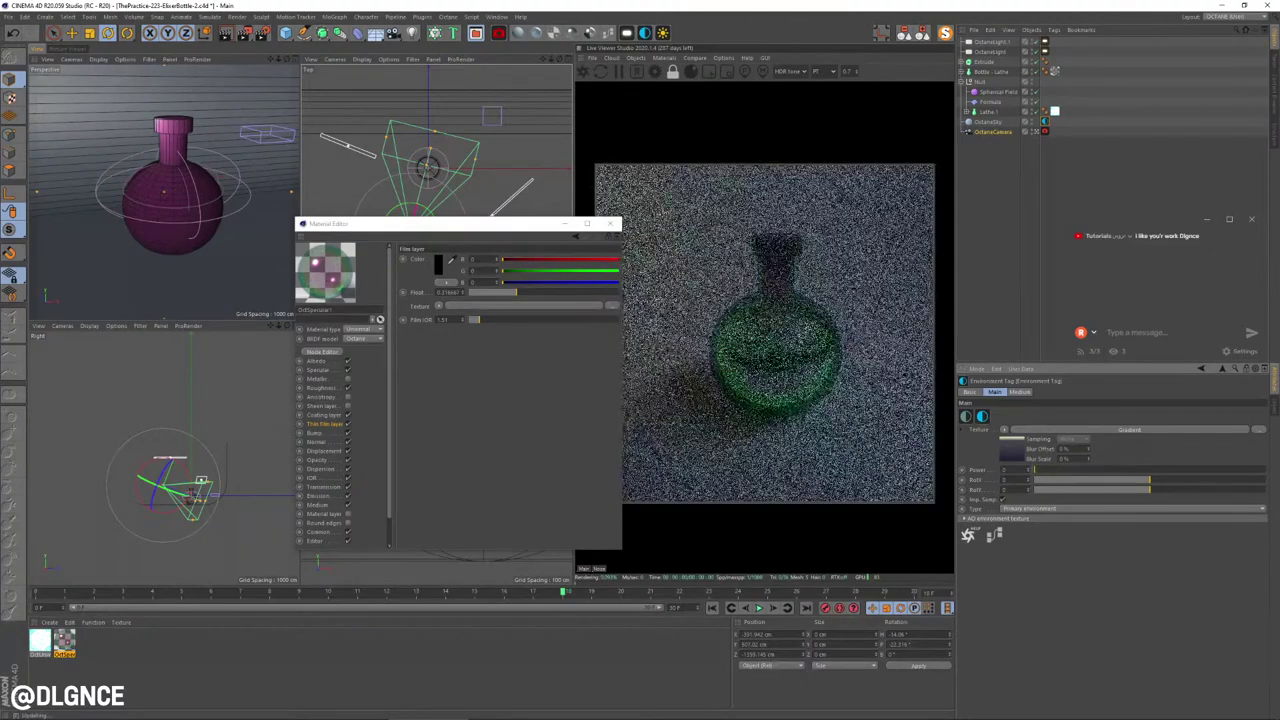
click(1129, 430)
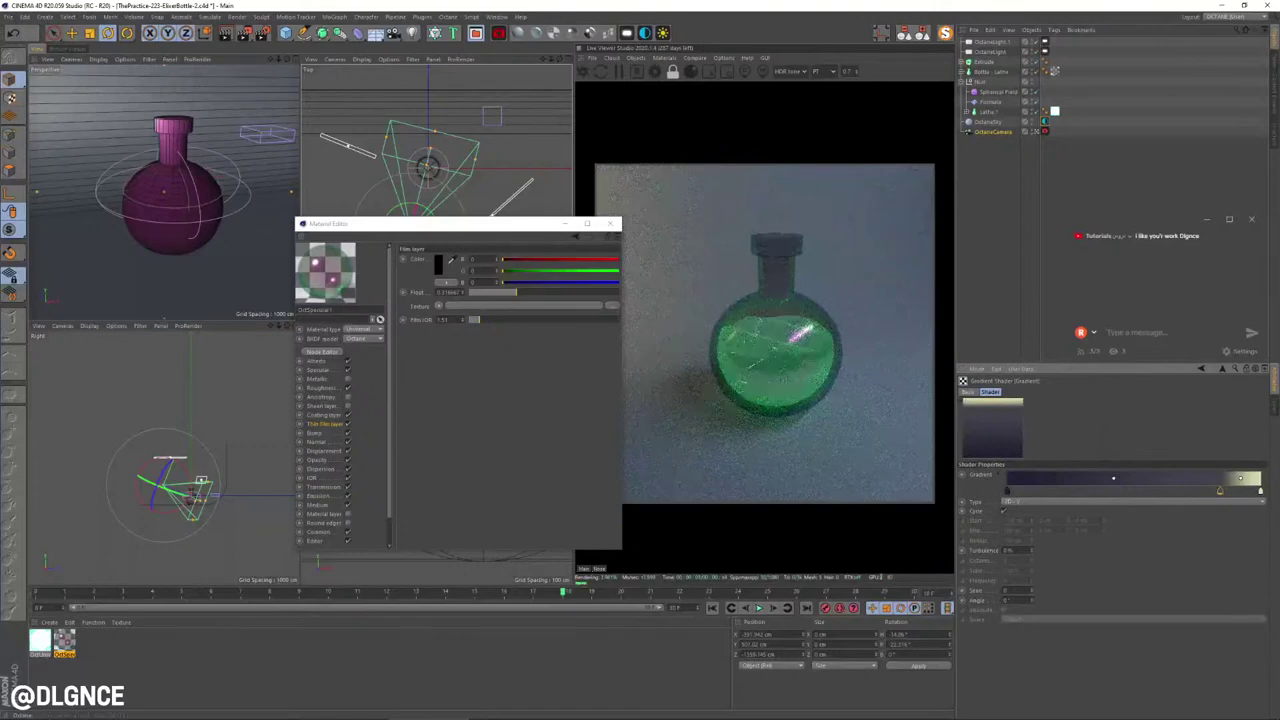
drag(1260, 491, 1258, 540)
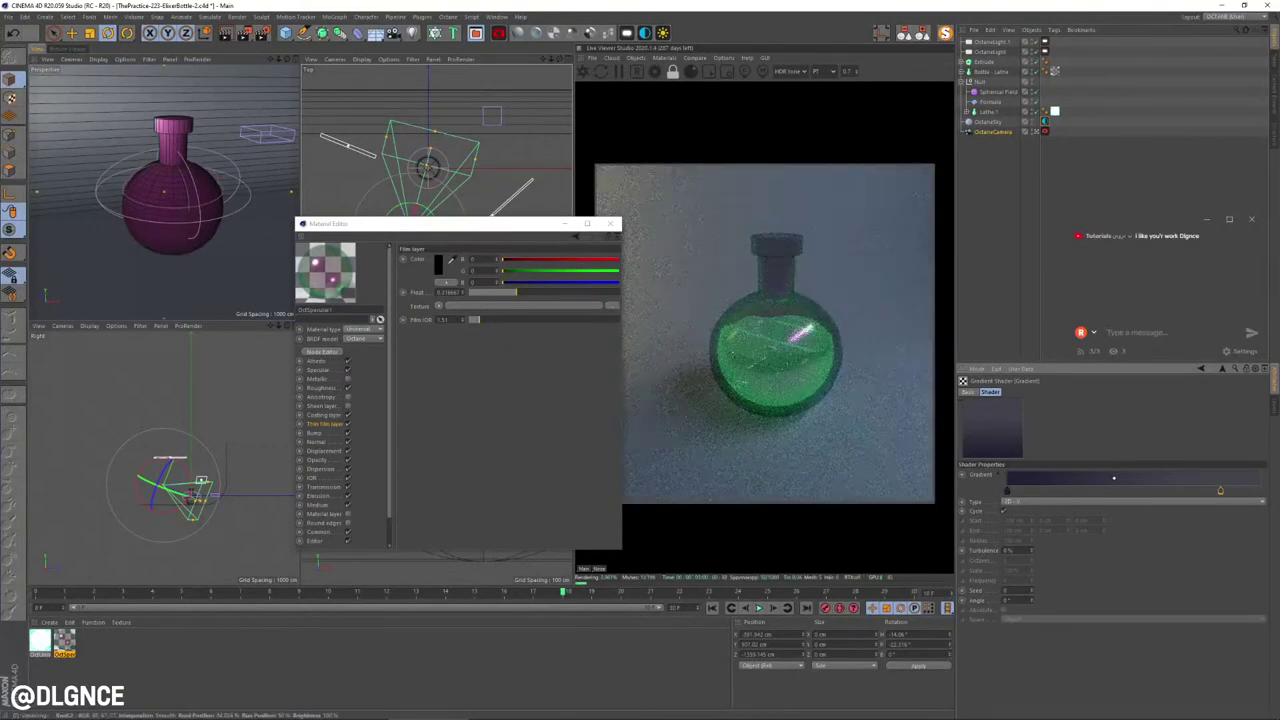
drag(1220, 491, 1261, 491)
double_click(1007, 491)
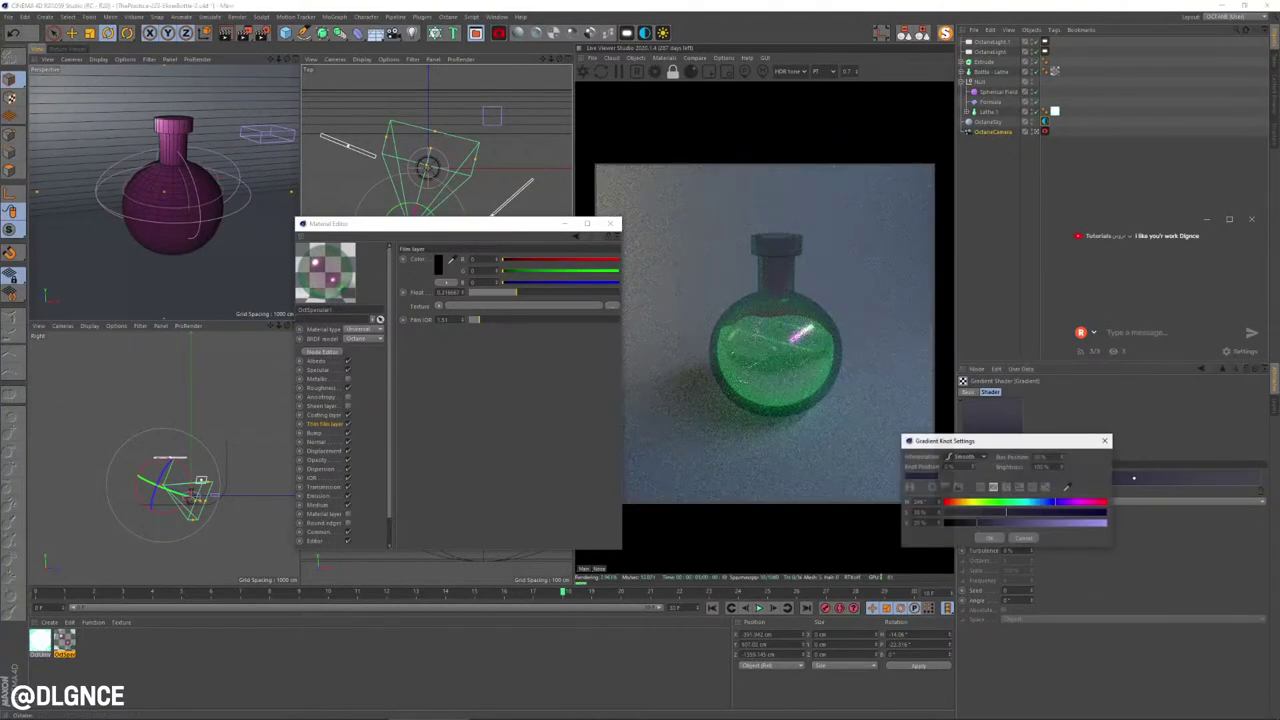
click(990, 538)
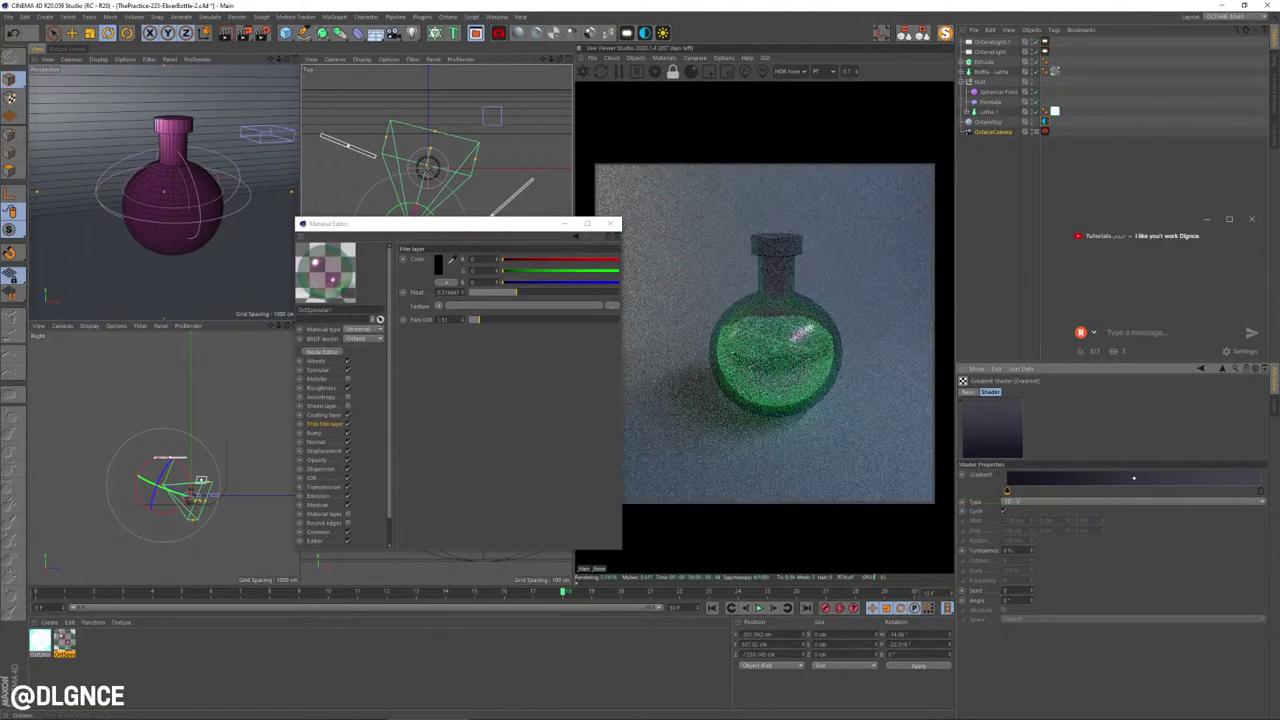
click(1045, 122)
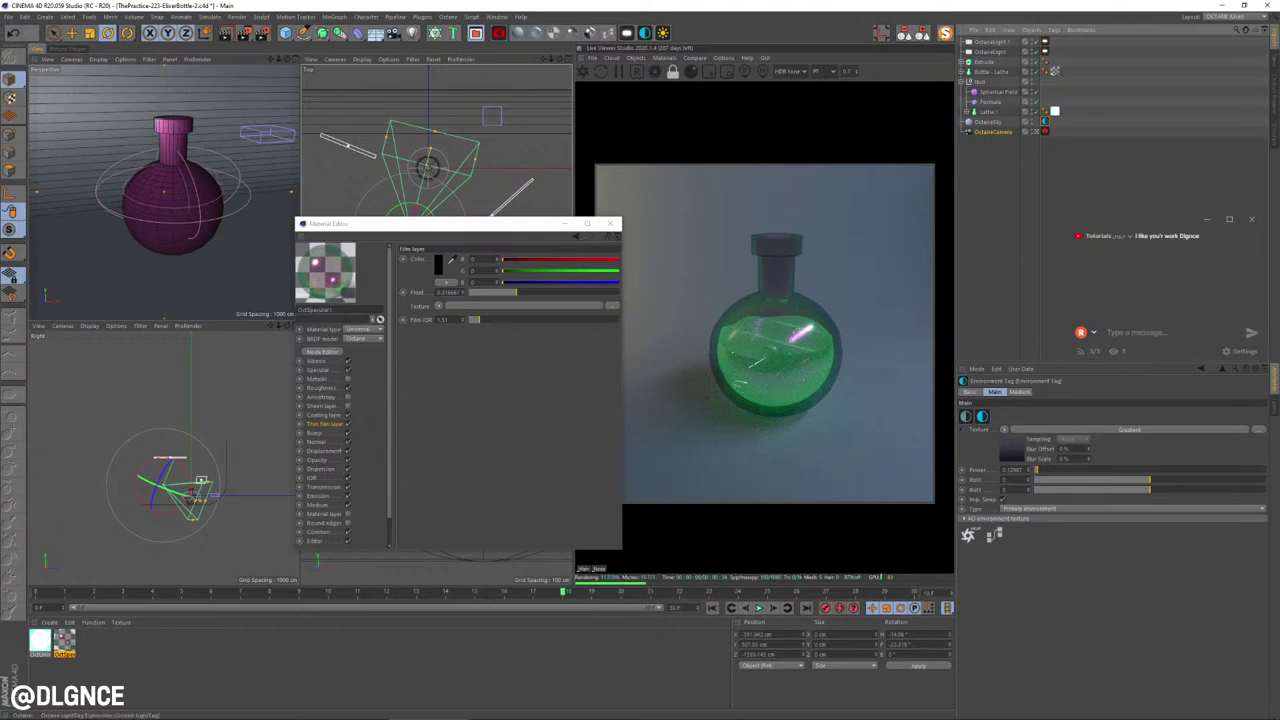
Step: Lower the light power of OctaneLight slightly and set OctaneLight.1's power to about 2.15
click(1045, 52)
drag(1204, 413, 1197, 413)
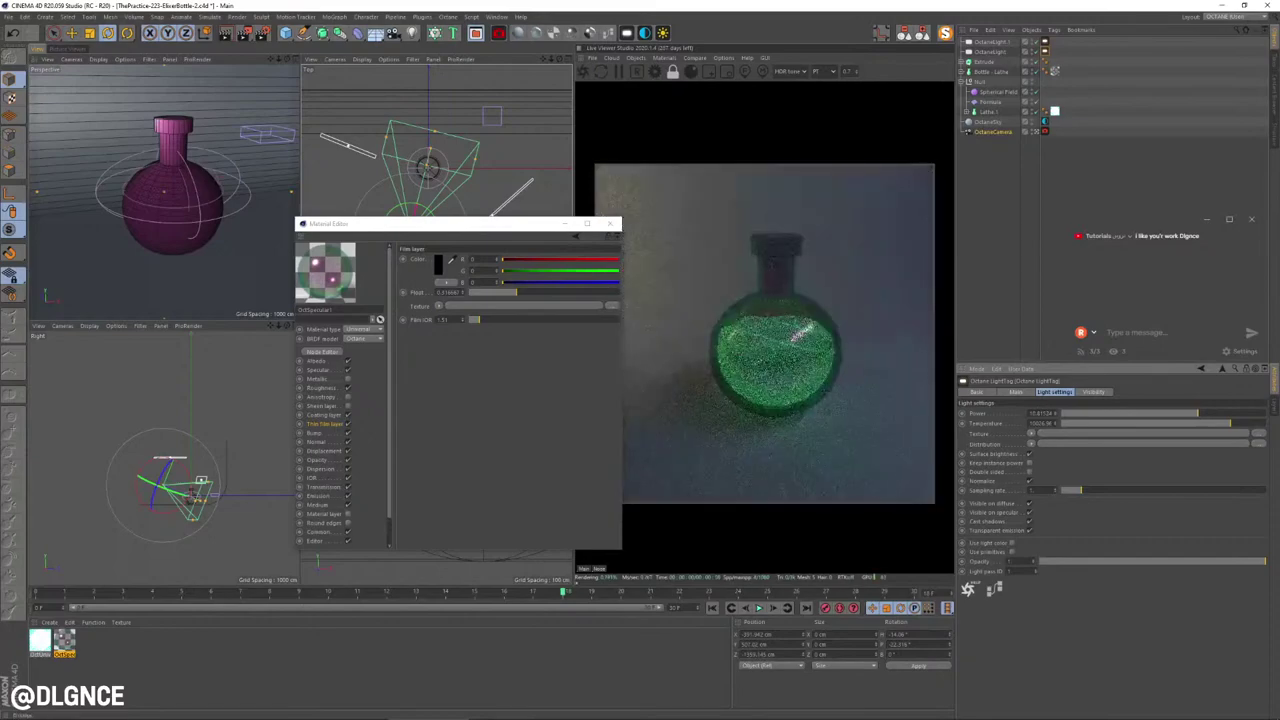
click(1045, 42)
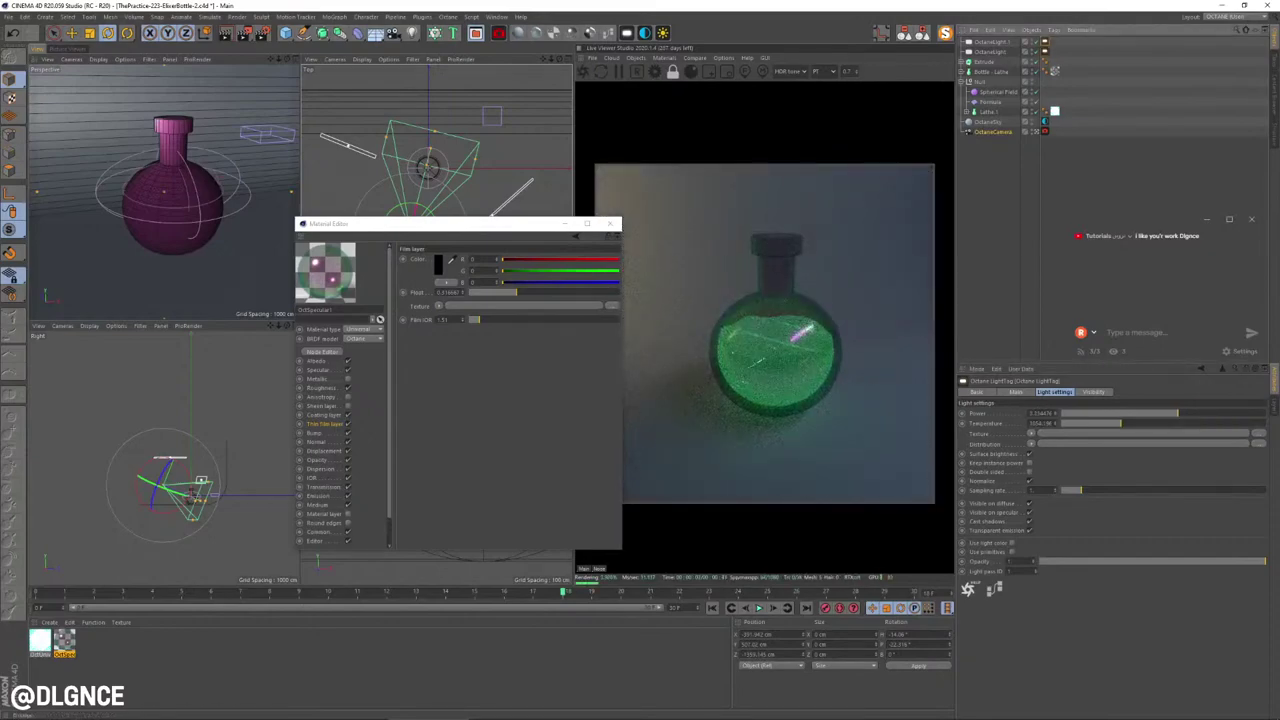
drag(1177, 413, 1172, 413)
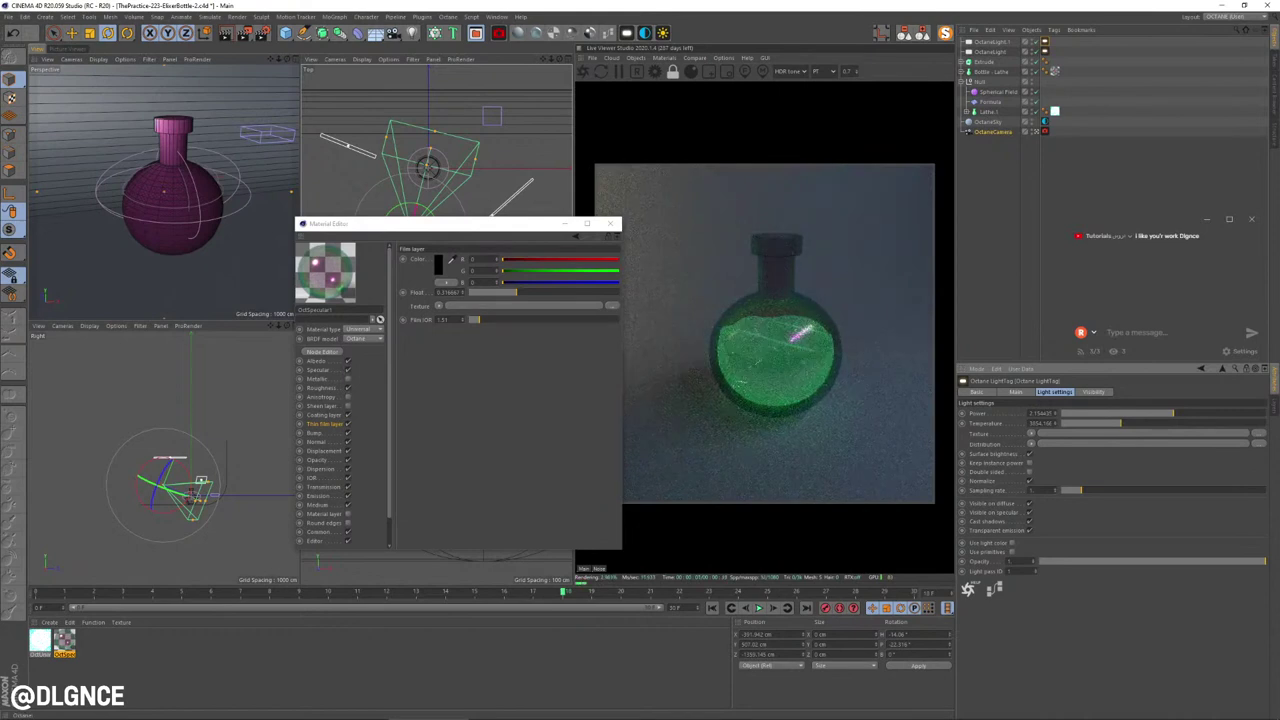
Step: Try the HDR linear colour mode in the live render and switch it to ACES linear
click(790, 72)
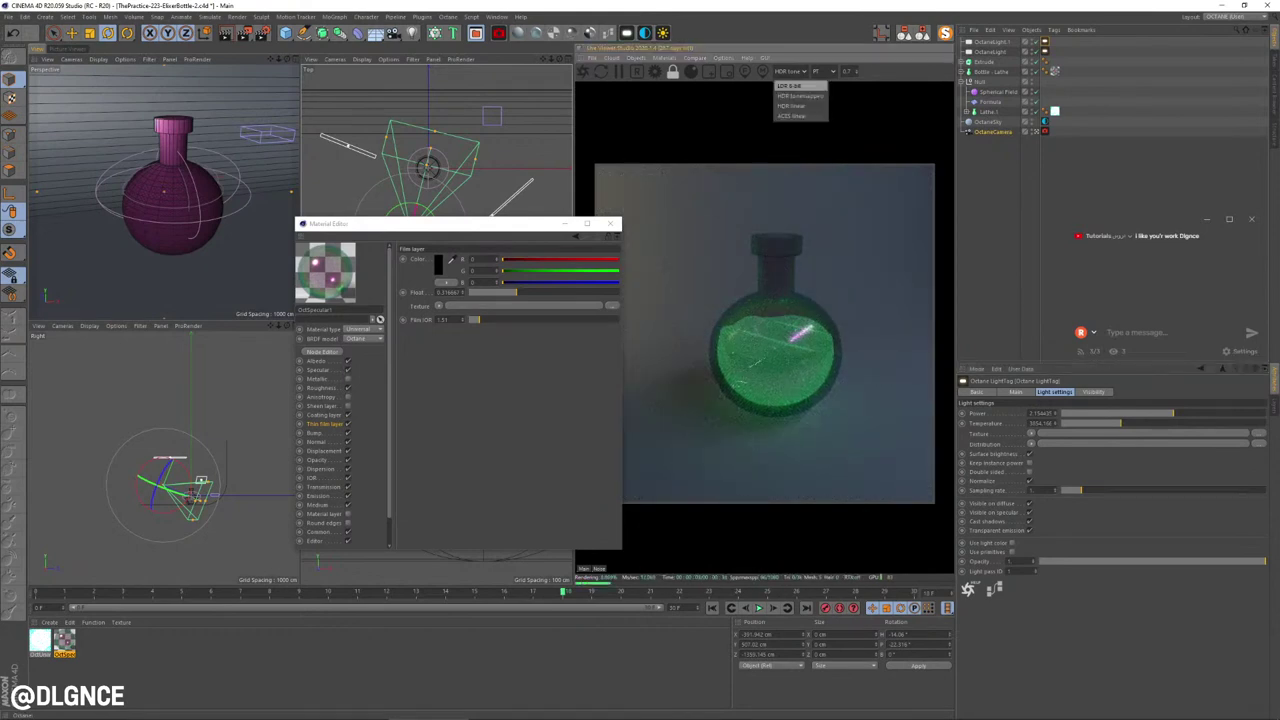
click(798, 106)
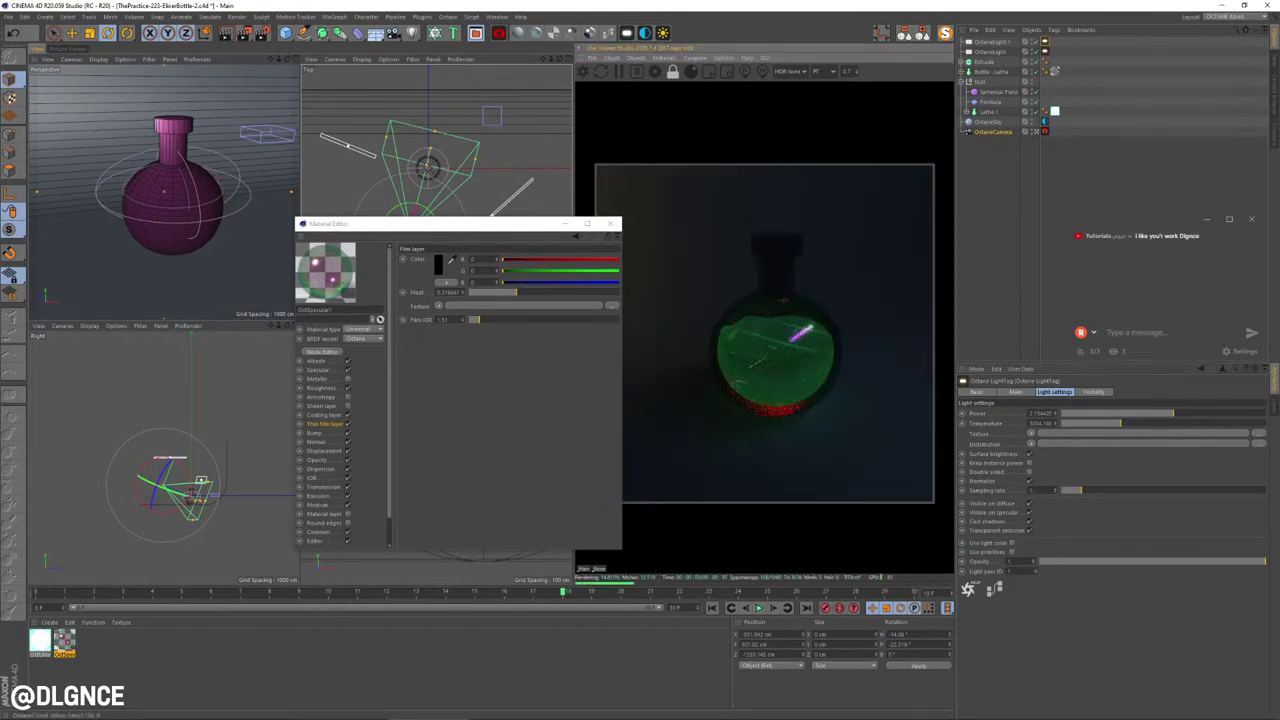
click(790, 71)
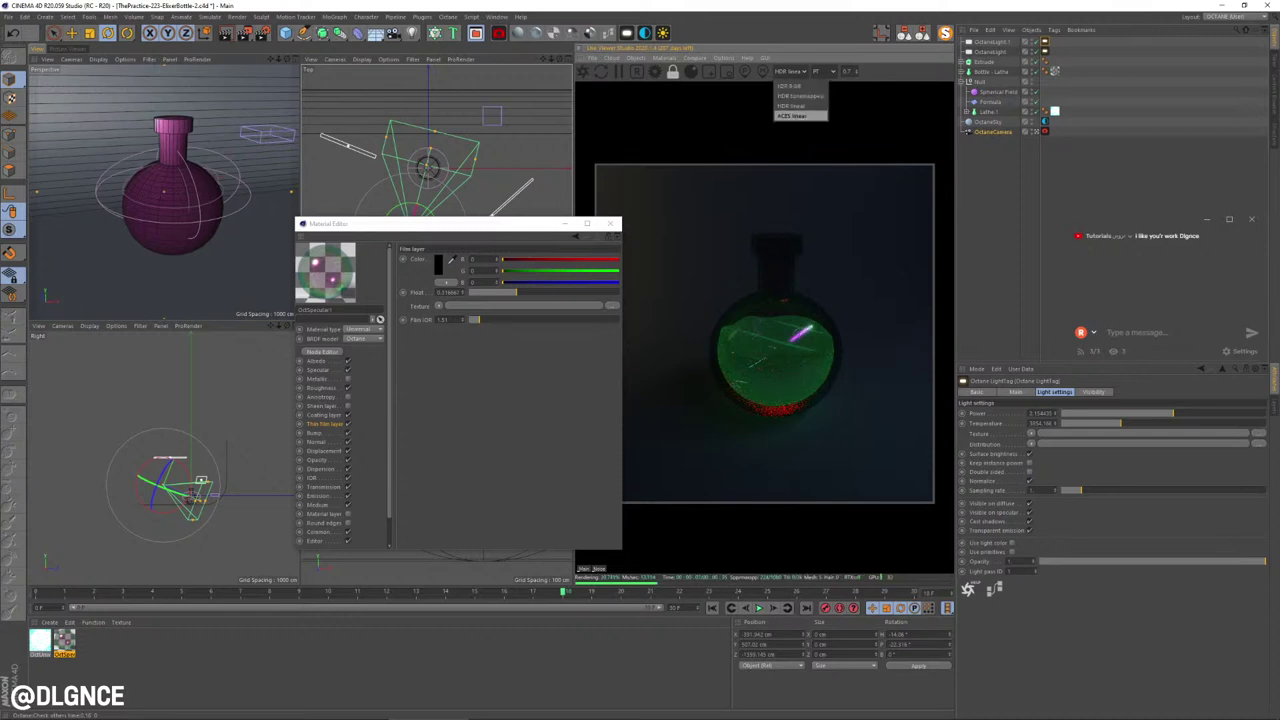
click(800, 116)
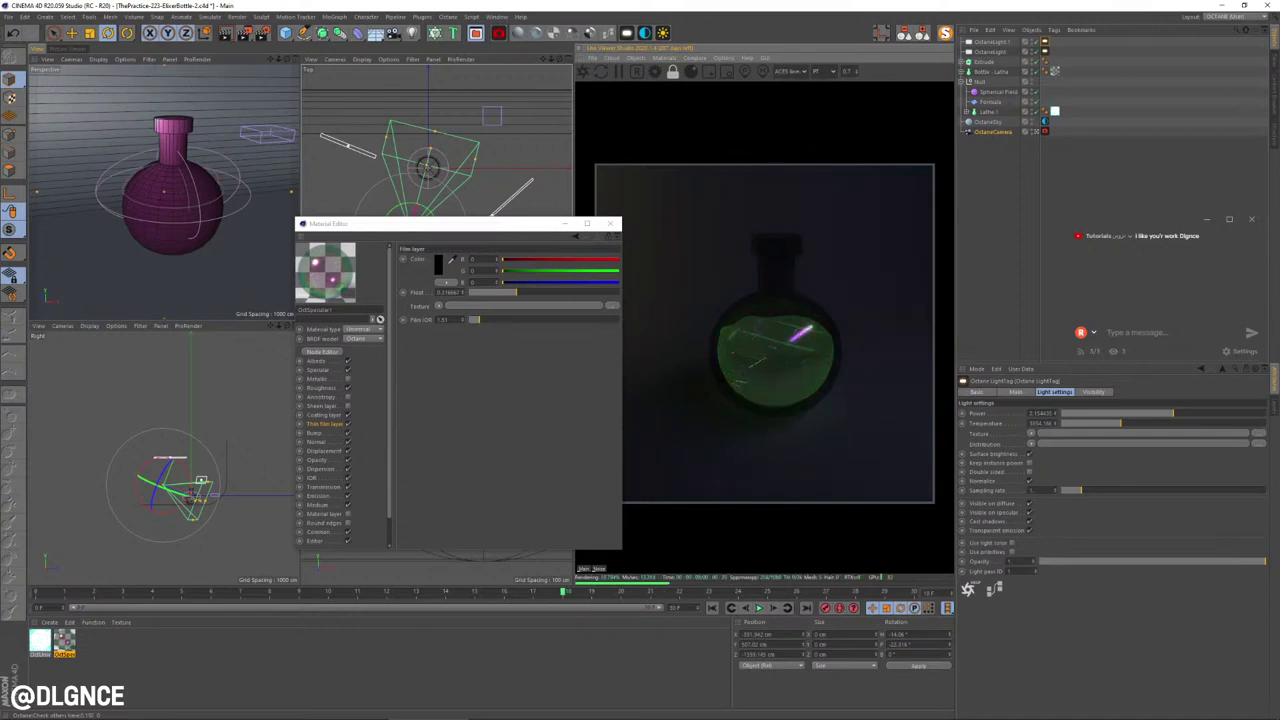
Step: Raise the light power of OctaneLight.1 and open the light settings of OctaneLight
drag(1173, 413, 1186, 413)
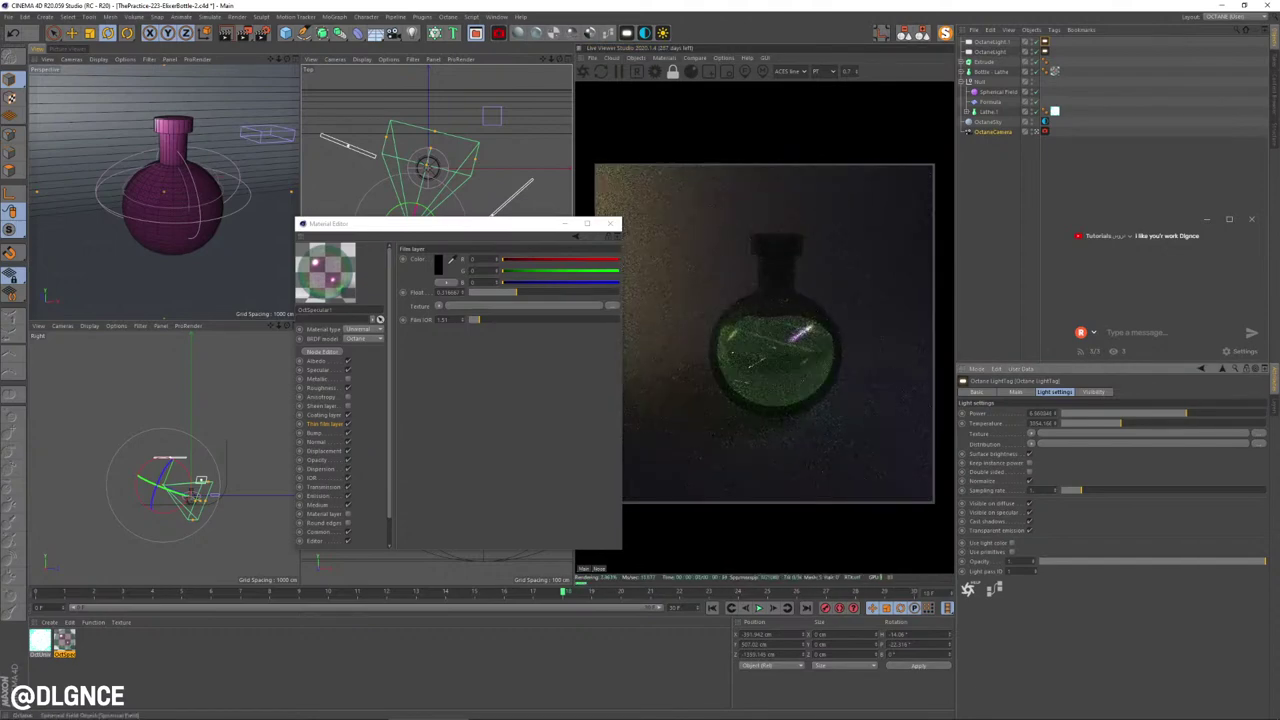
click(1045, 52)
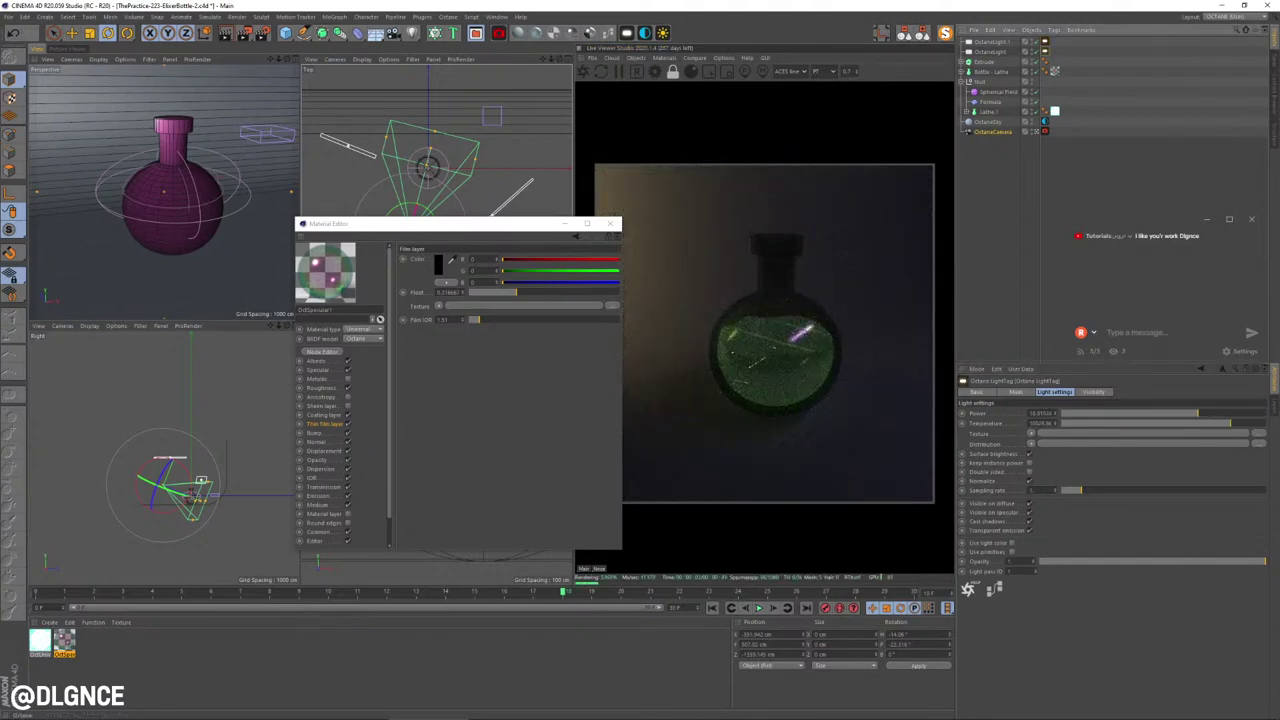
Step: Undo the Octane light's recent power and temperature changes, and switch the live render's tone mapping to HDR tone
drag(1197, 413, 1217, 413)
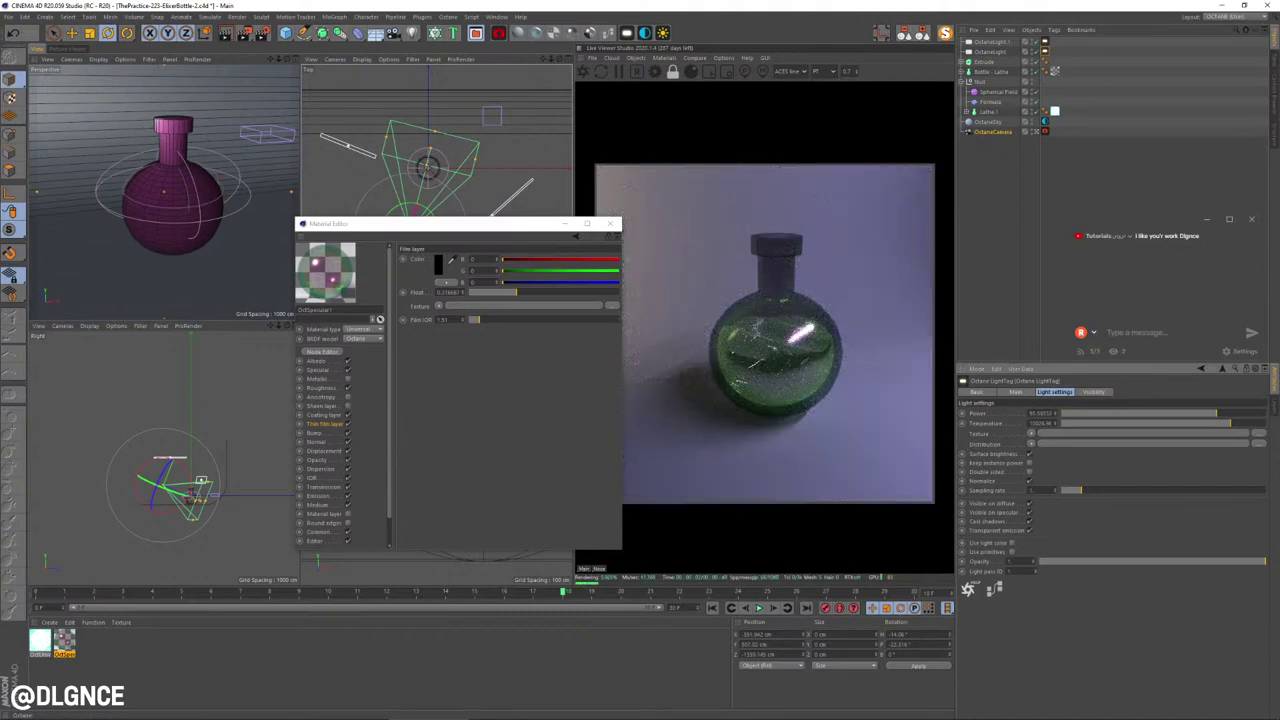
key(ctrl+z)
key(ctrl+z)
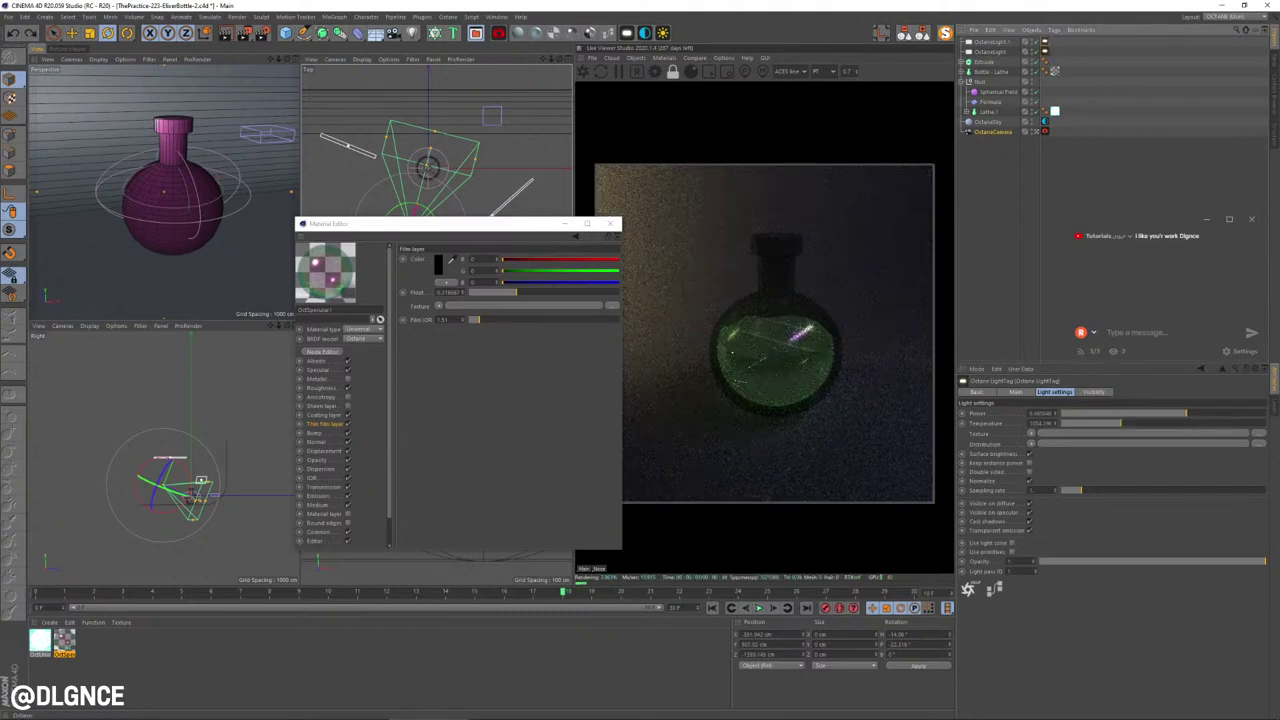
click(790, 72)
click(796, 97)
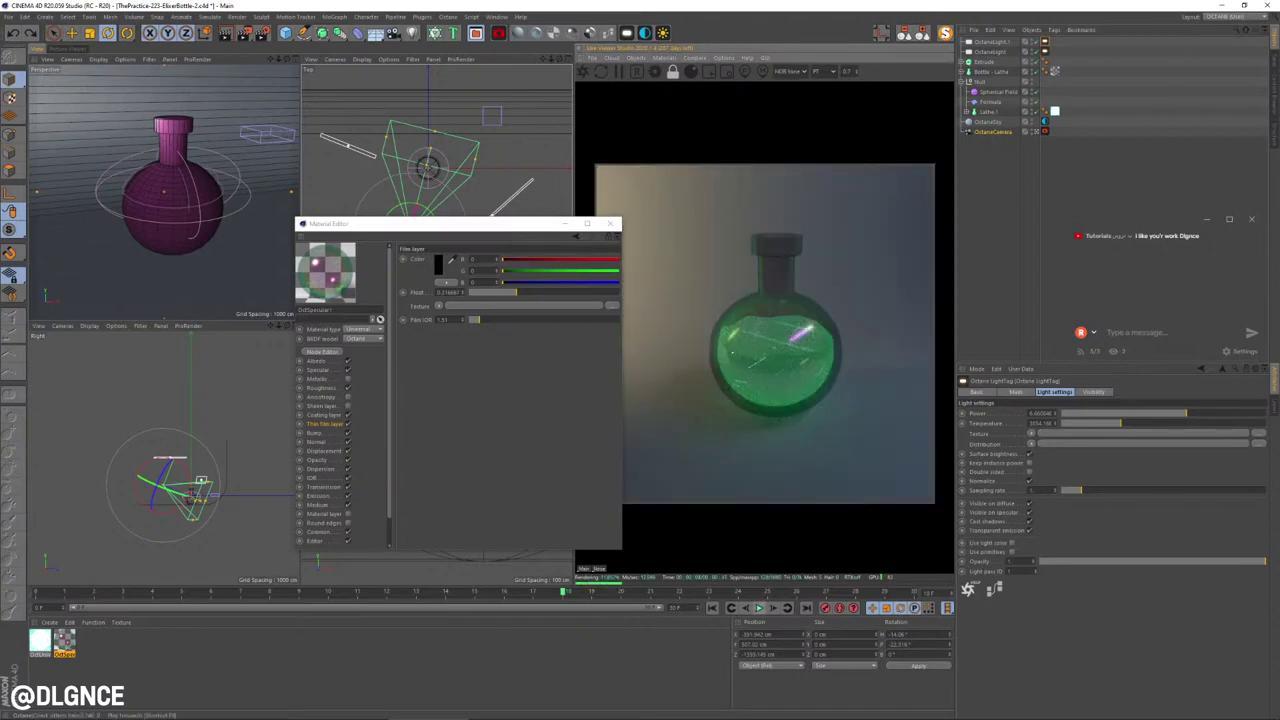
Step: Isolate the liquid's Null, play its animation in a maximized perspective view, and return to frame 0 with the full scene shown
click(759, 608)
click(759, 608)
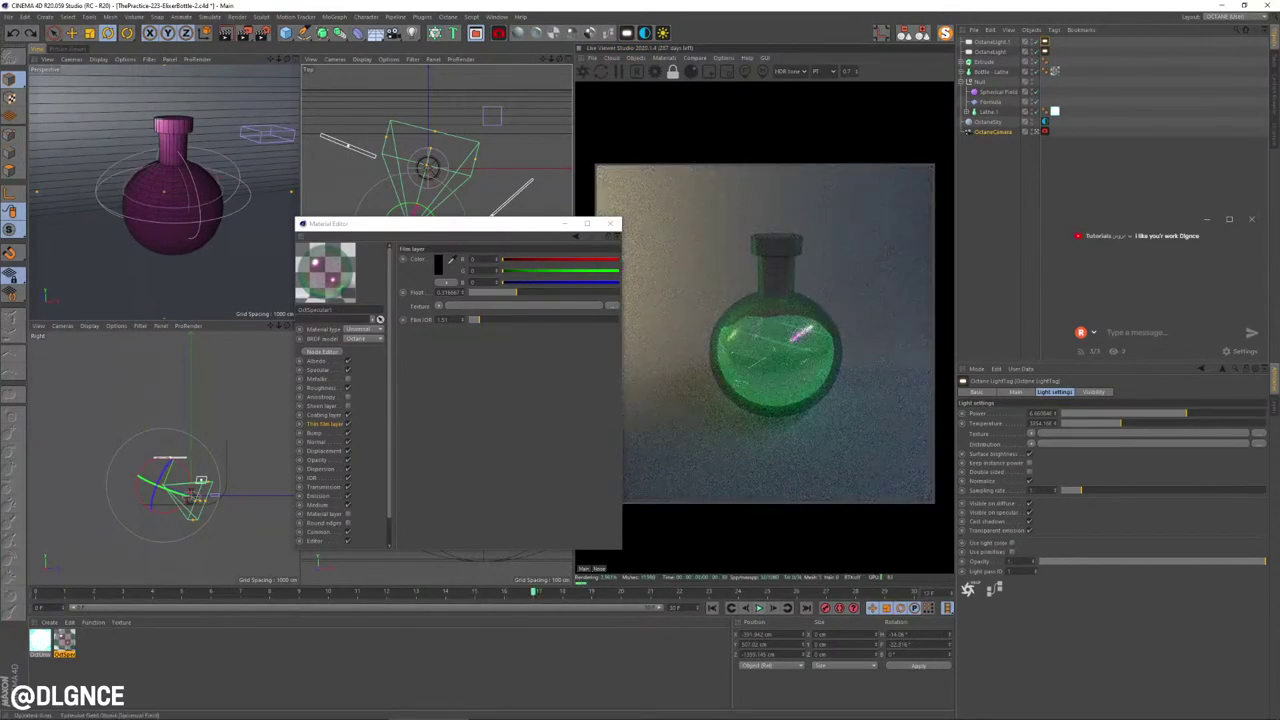
click(980, 82)
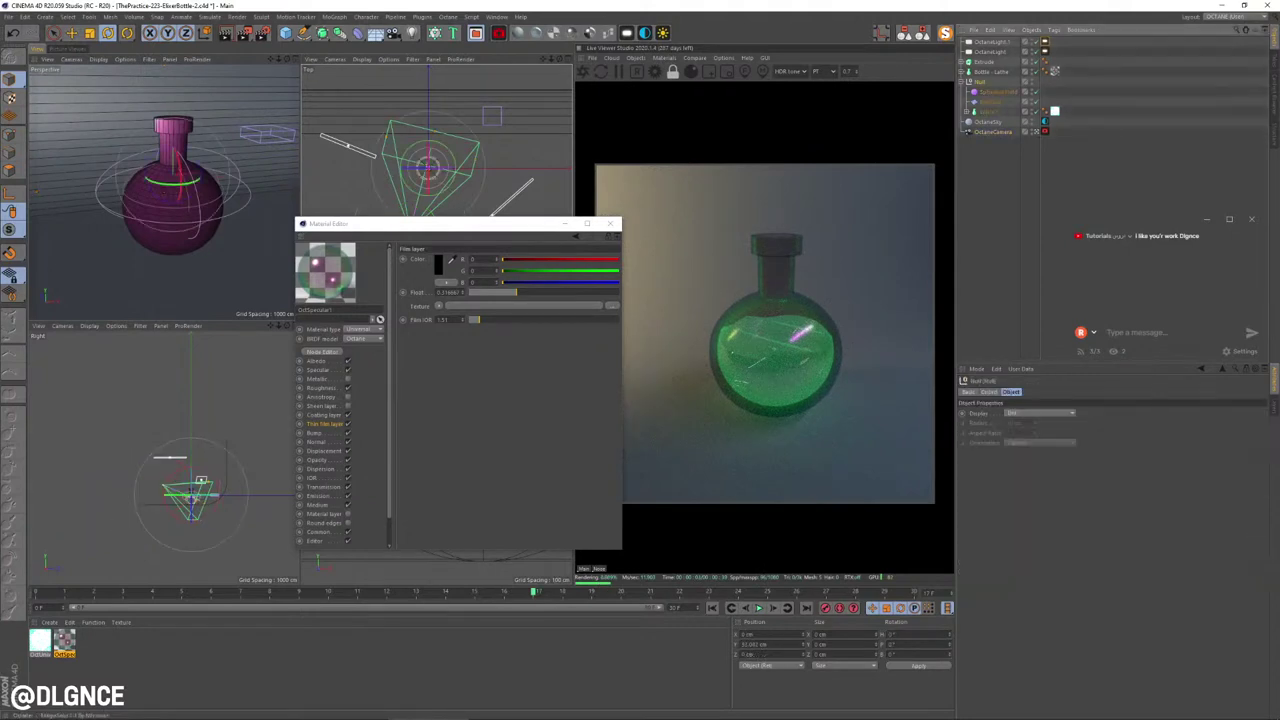
click(945, 33)
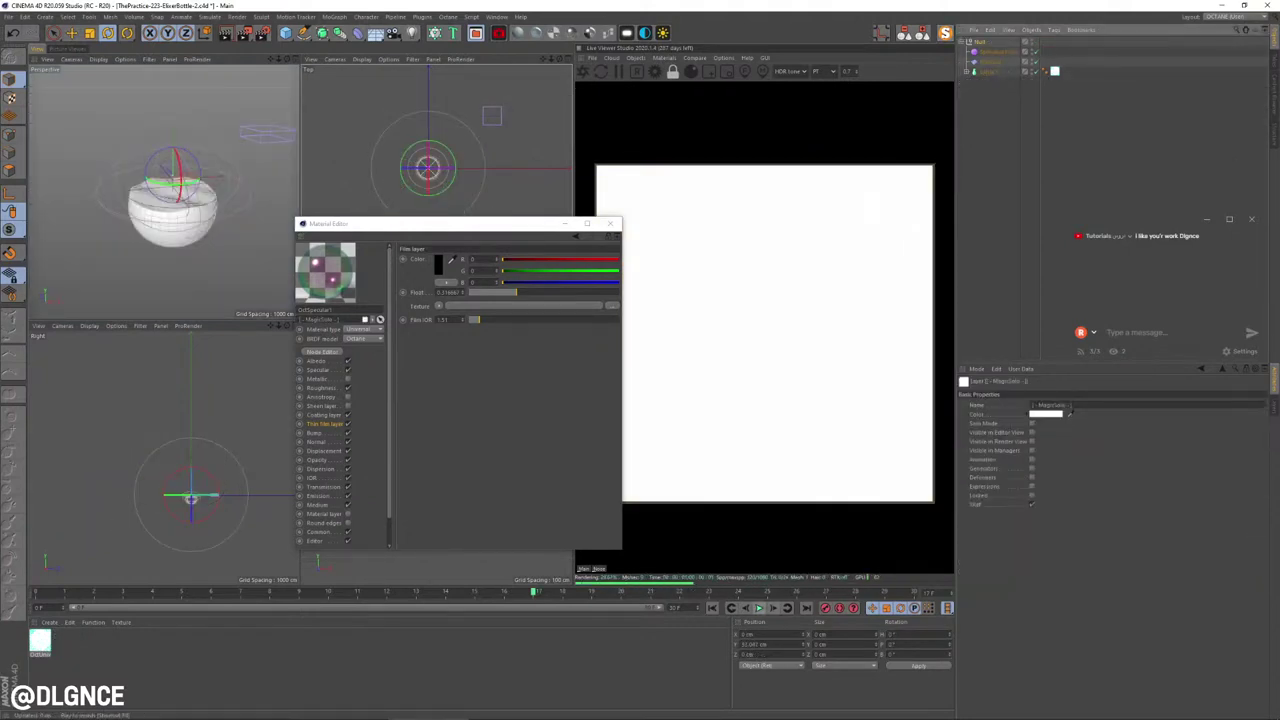
click(759, 608)
middle_click(230, 200)
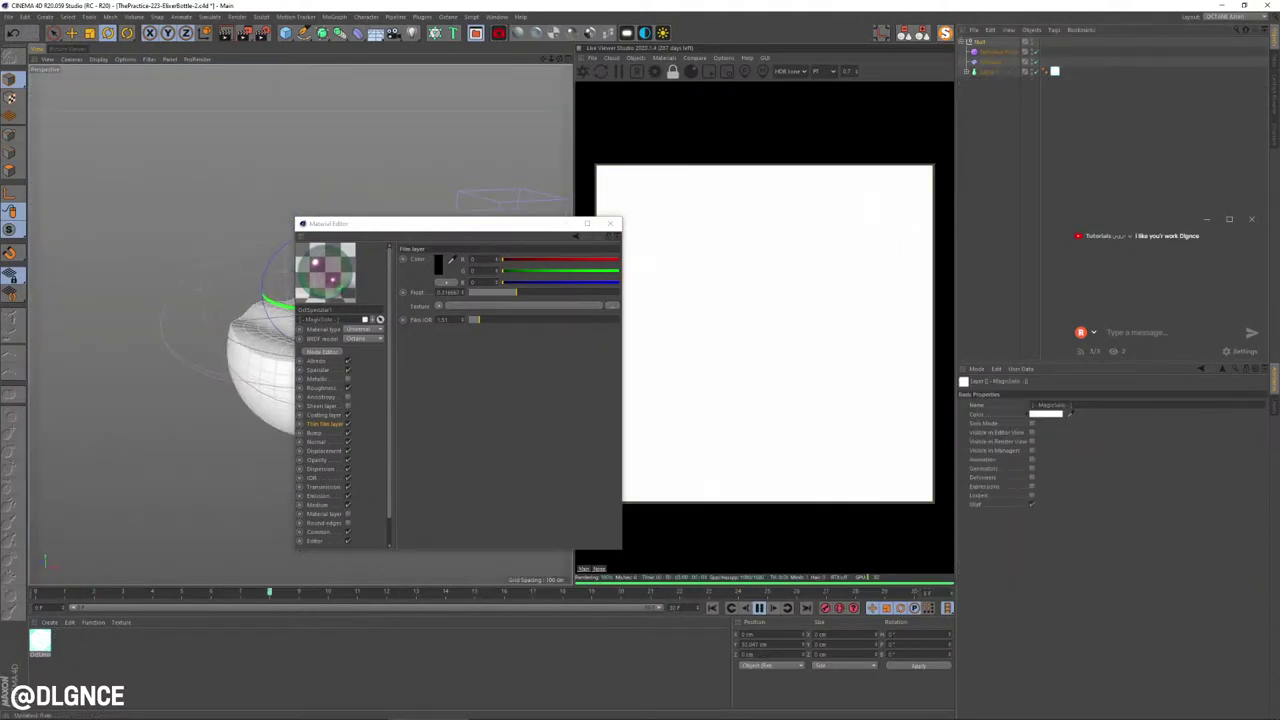
drag(490, 225, 978, 342)
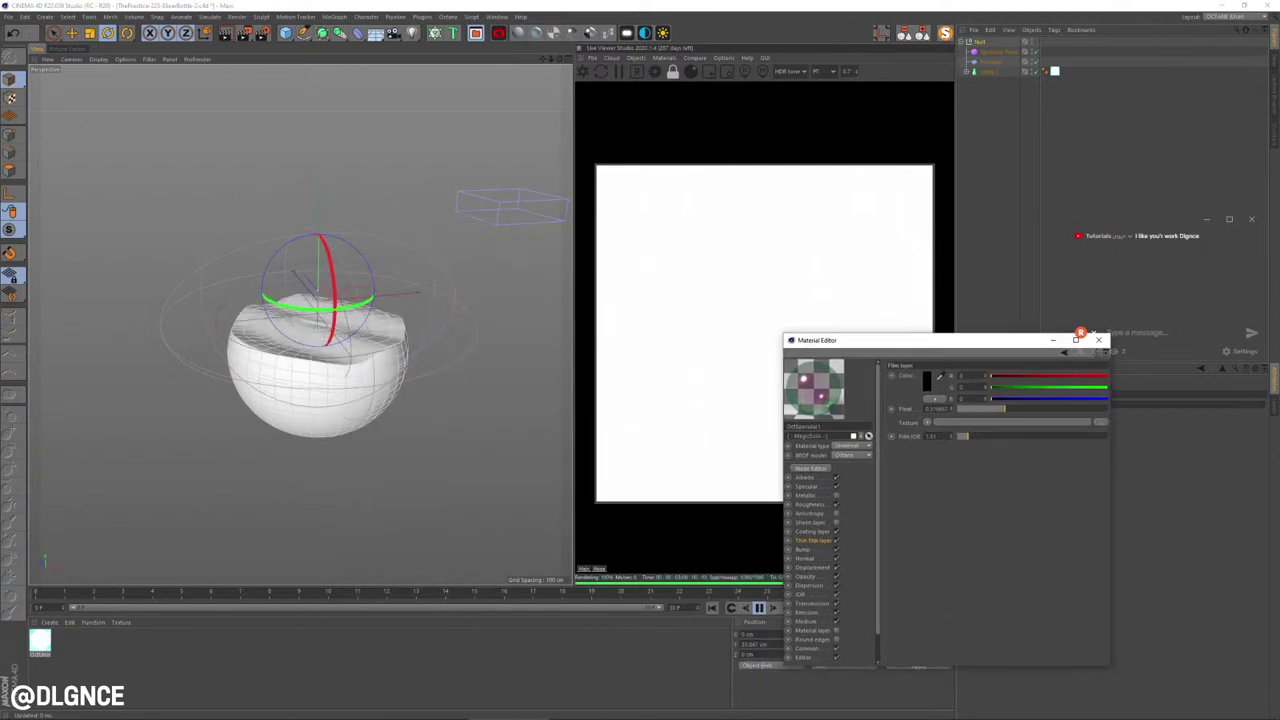
click(759, 608)
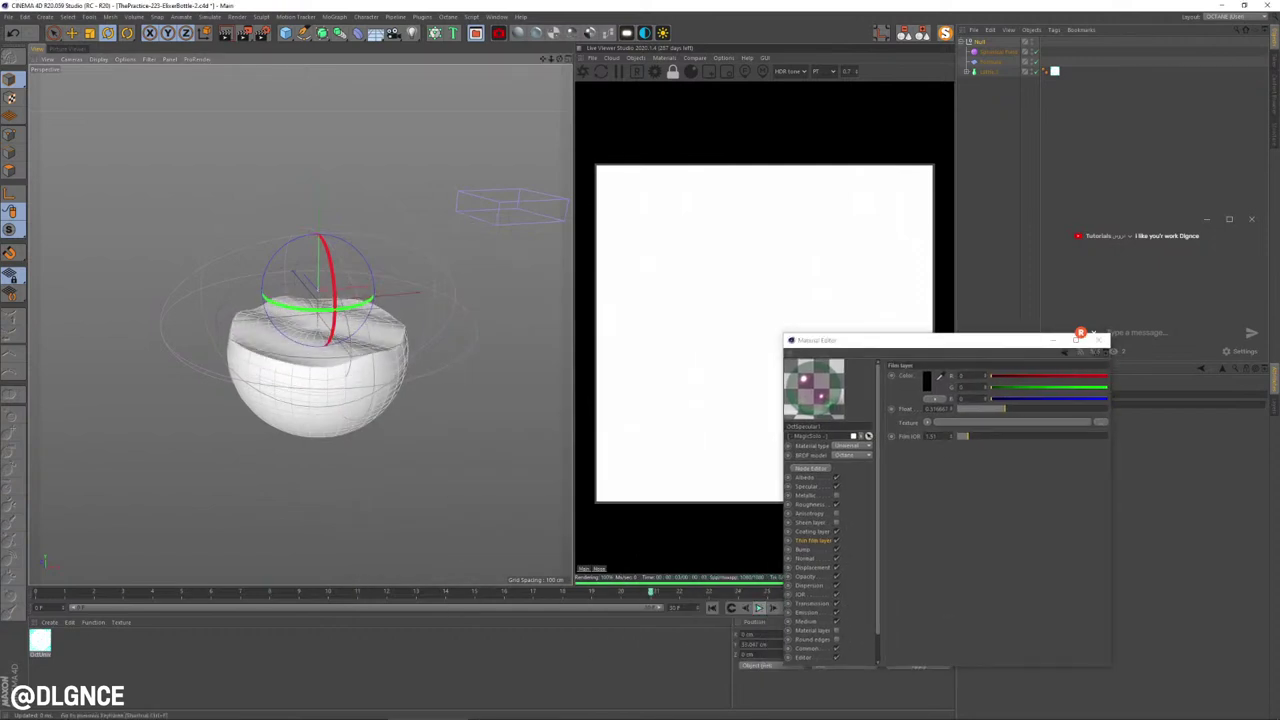
click(712, 608)
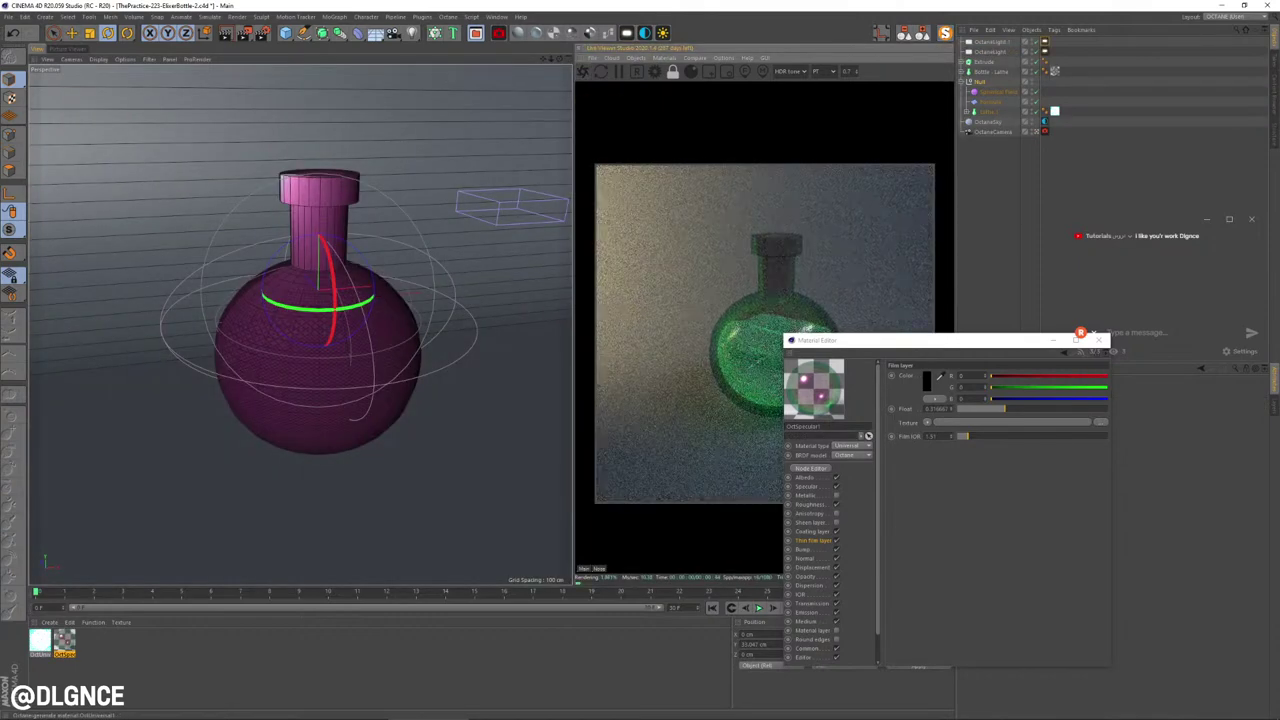
Step: Move the Material Editor off the rendered bottle, try the glass material's opacity at 0, and set it to about 0.27
drag(844, 341, 920, 324)
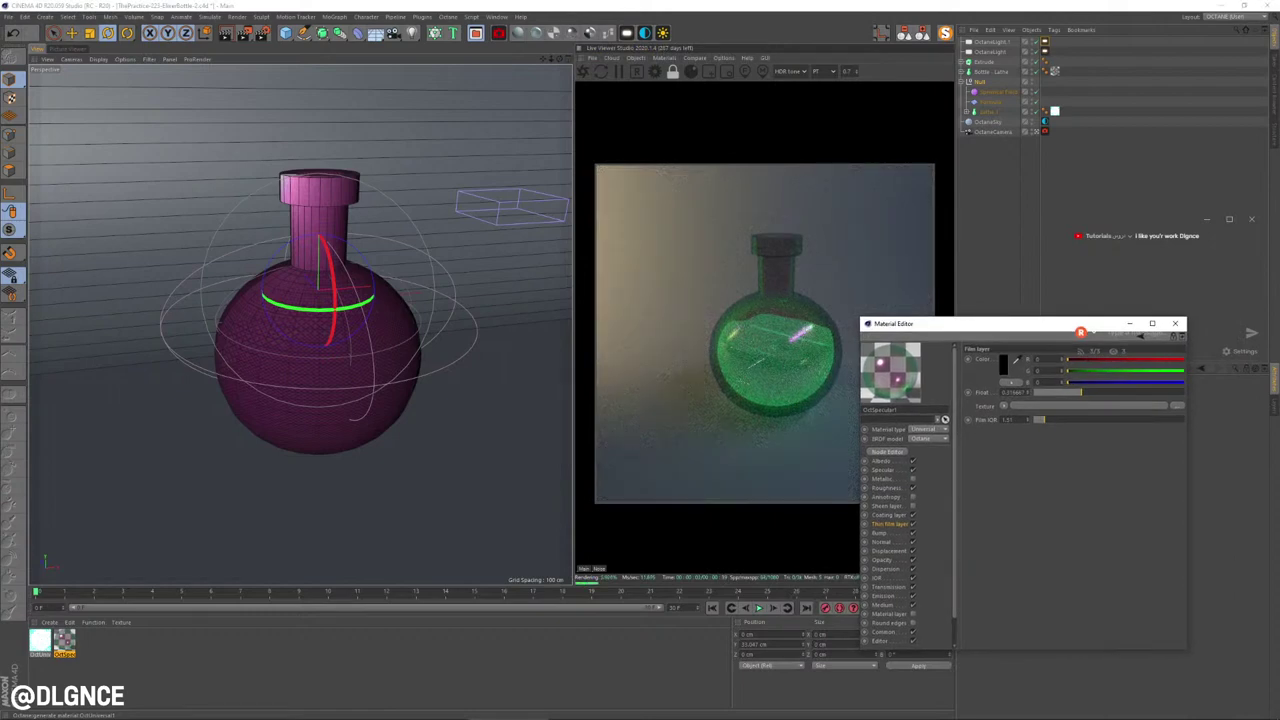
click(882, 560)
drag(1090, 392, 1184, 392)
text(0)
key(Return)
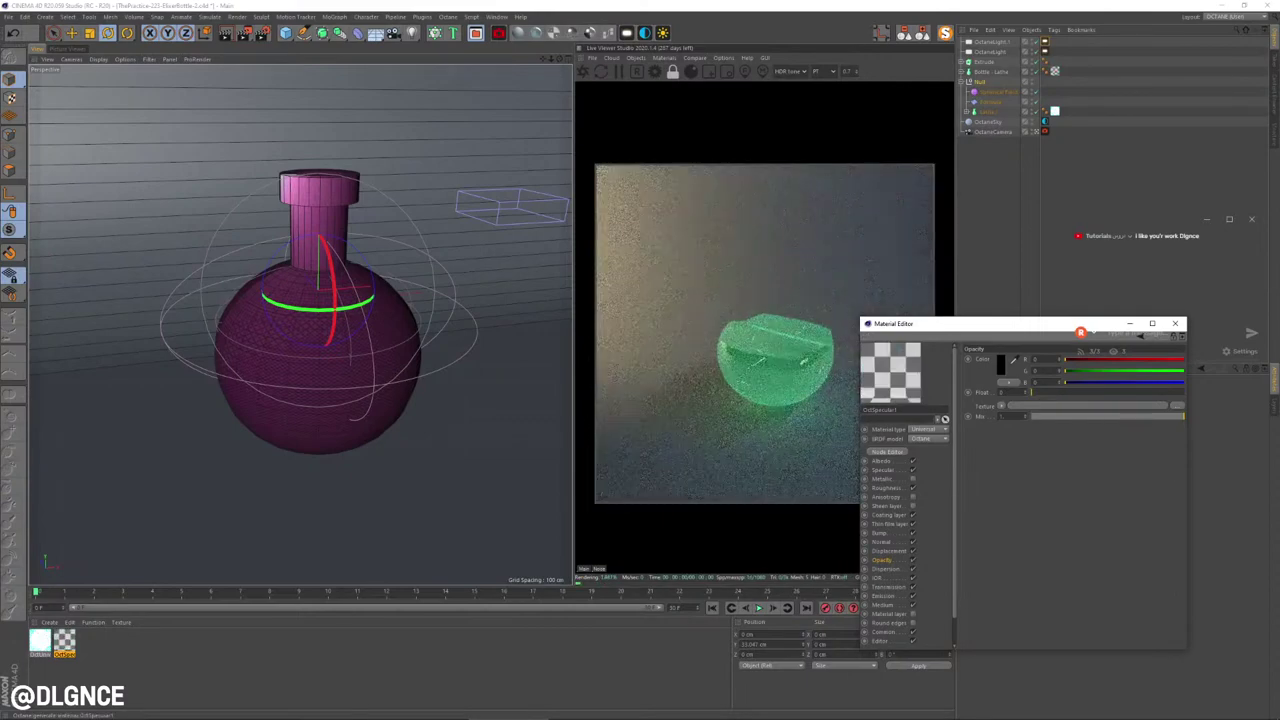
drag(1032, 392, 1073, 392)
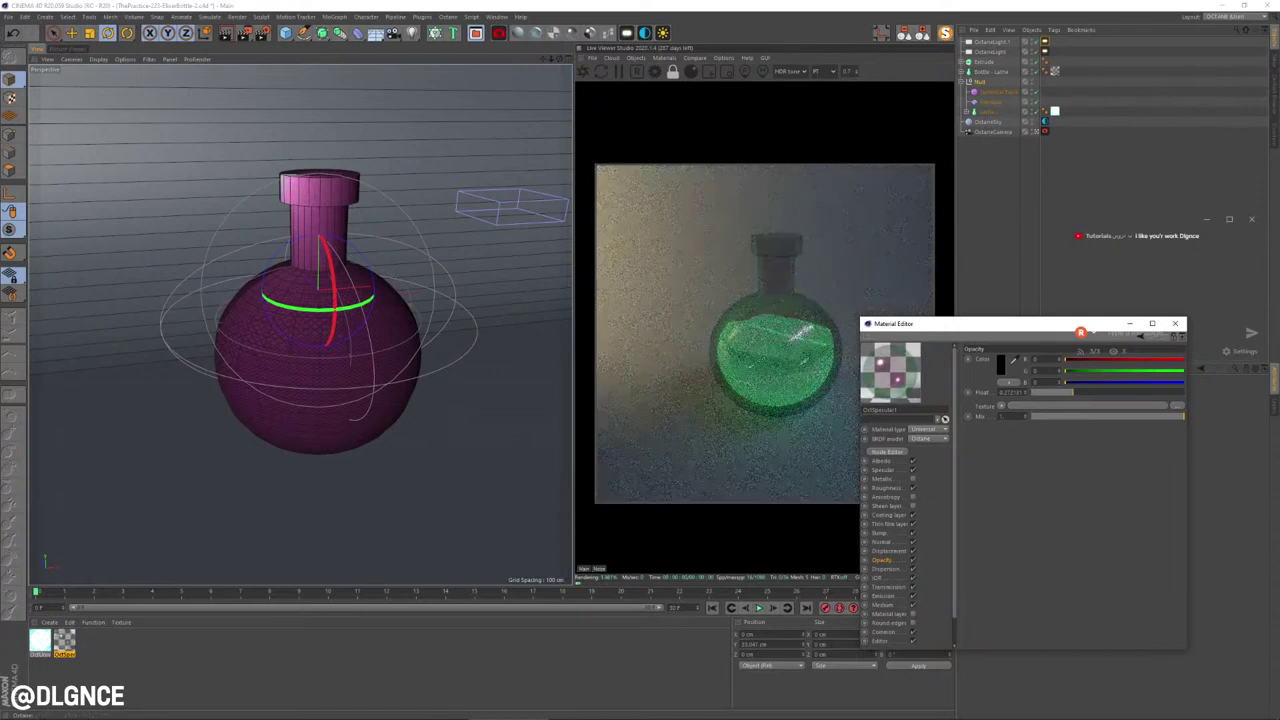
Step: Raise the second Metallic IOR value of the bottle material and toggle its Transmission channel to compare the render
click(877, 578)
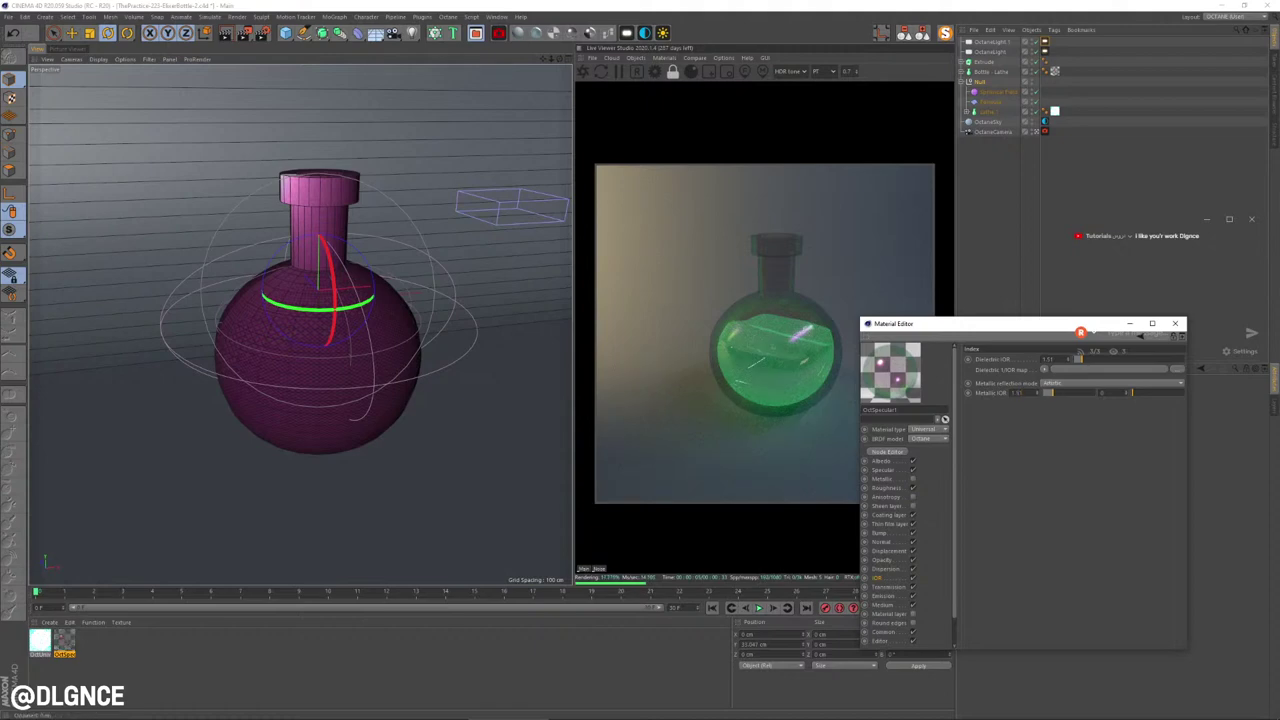
drag(1132, 393, 1154, 393)
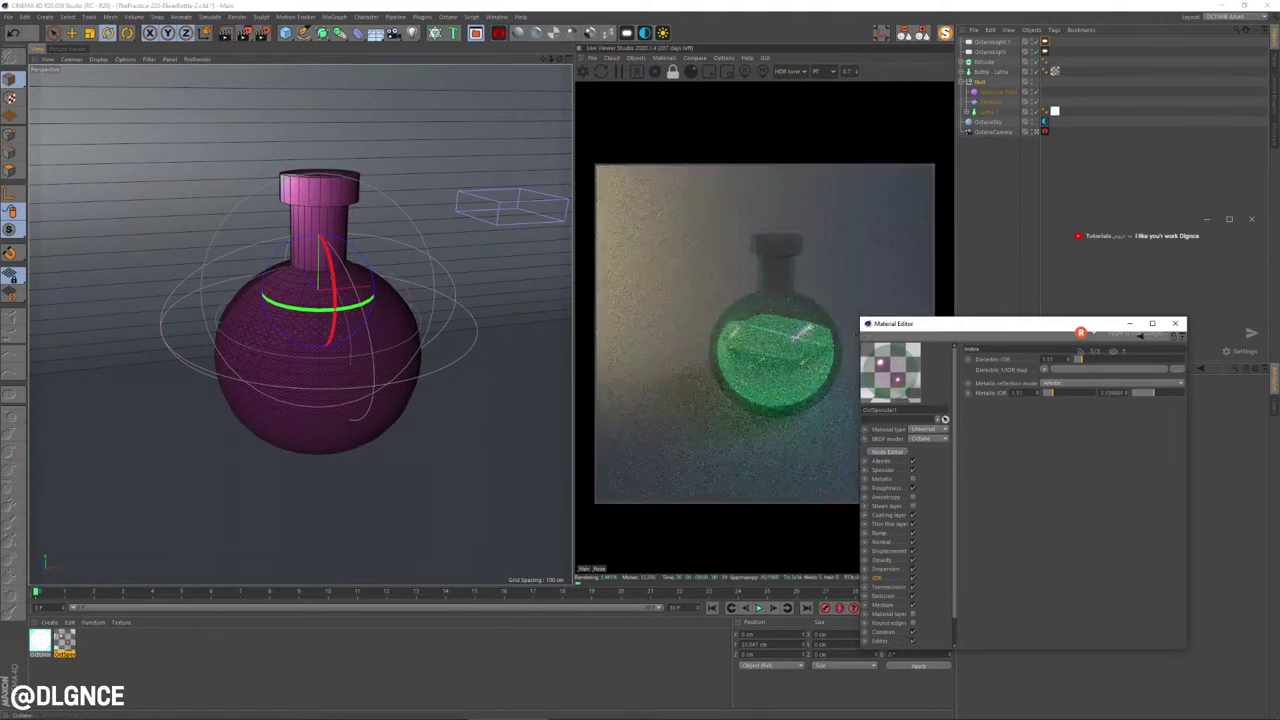
click(882, 587)
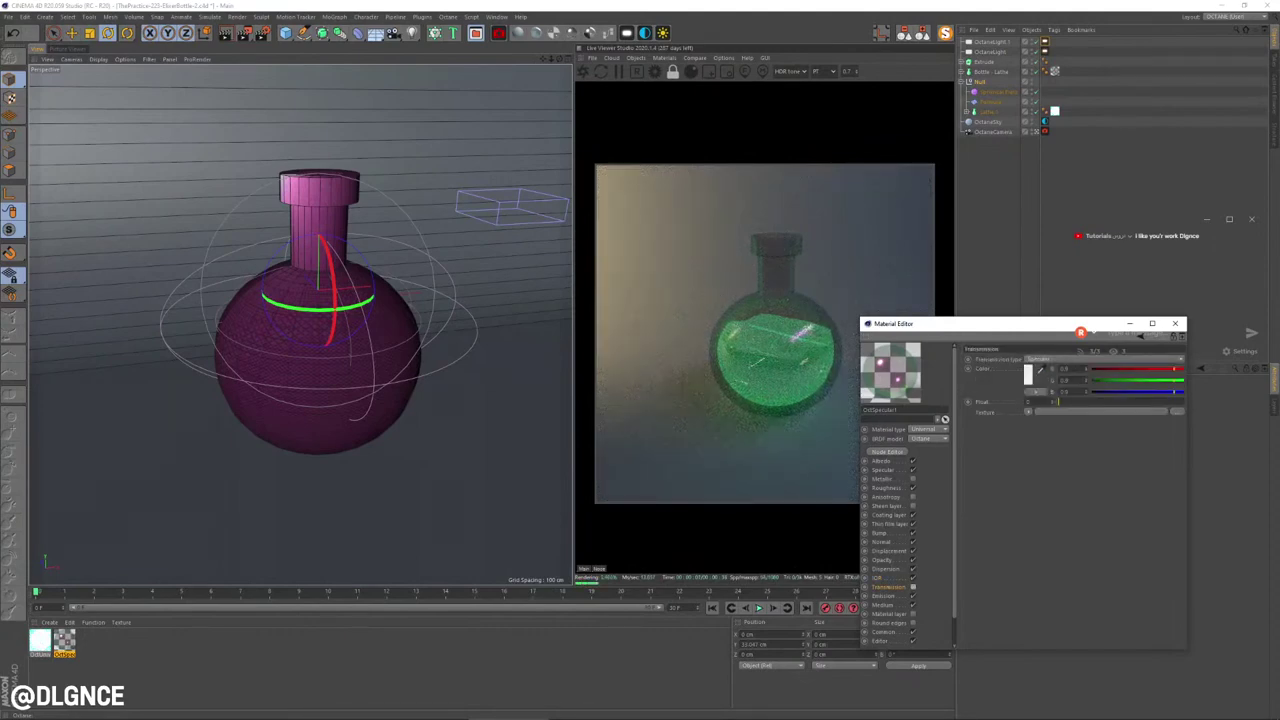
click(913, 587)
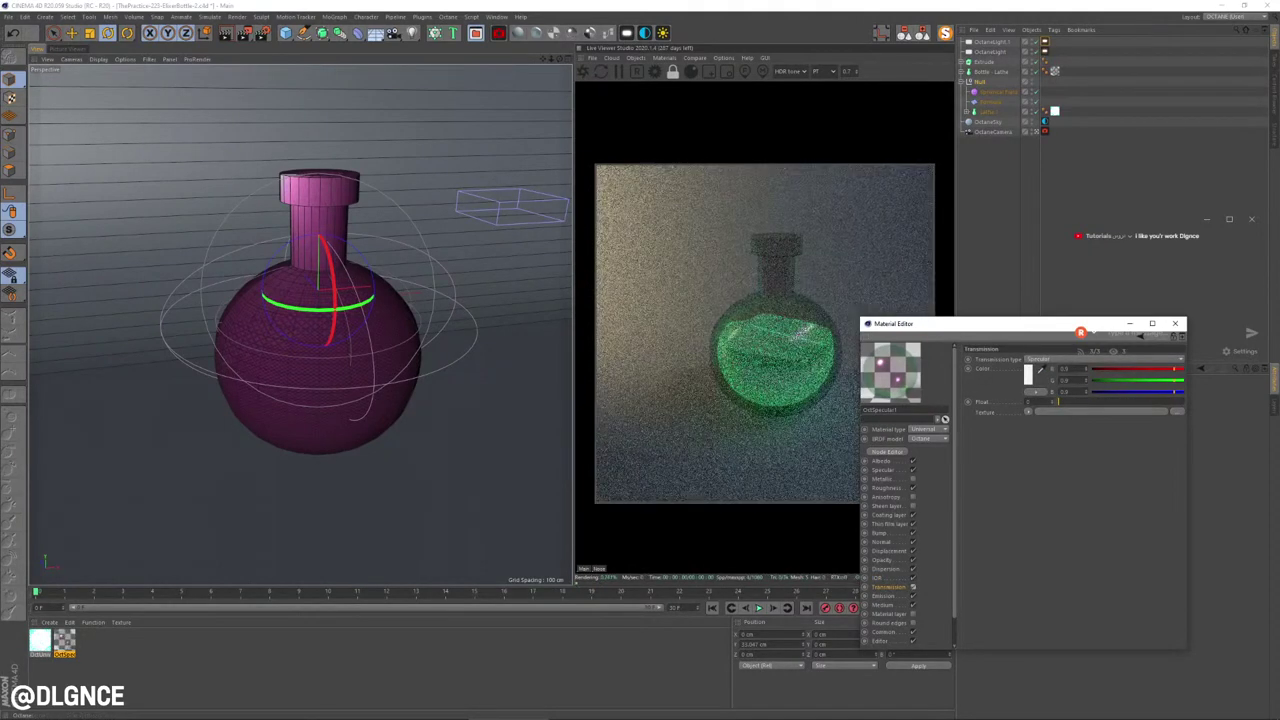
Step: Add a Scattering medium to the bottle material with Color shaders for absorption and scattering, and toggle the Medium channel to compare
click(883, 605)
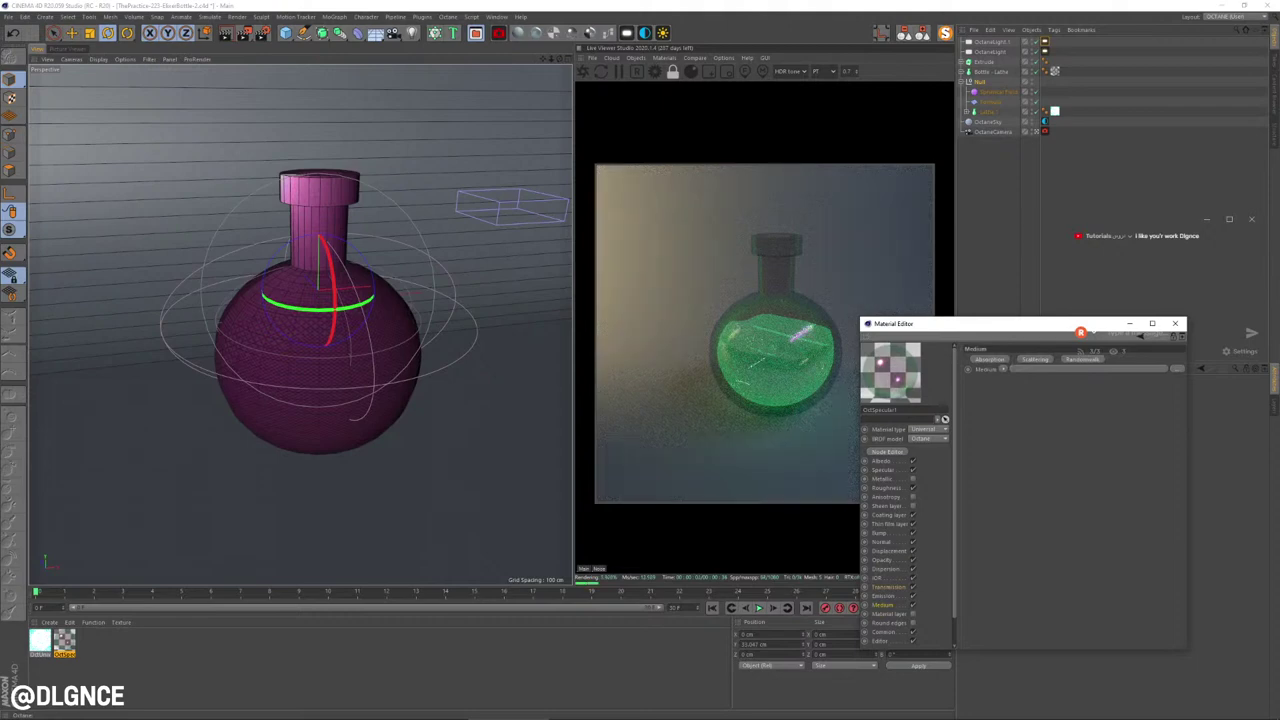
click(1035, 359)
click(1011, 387)
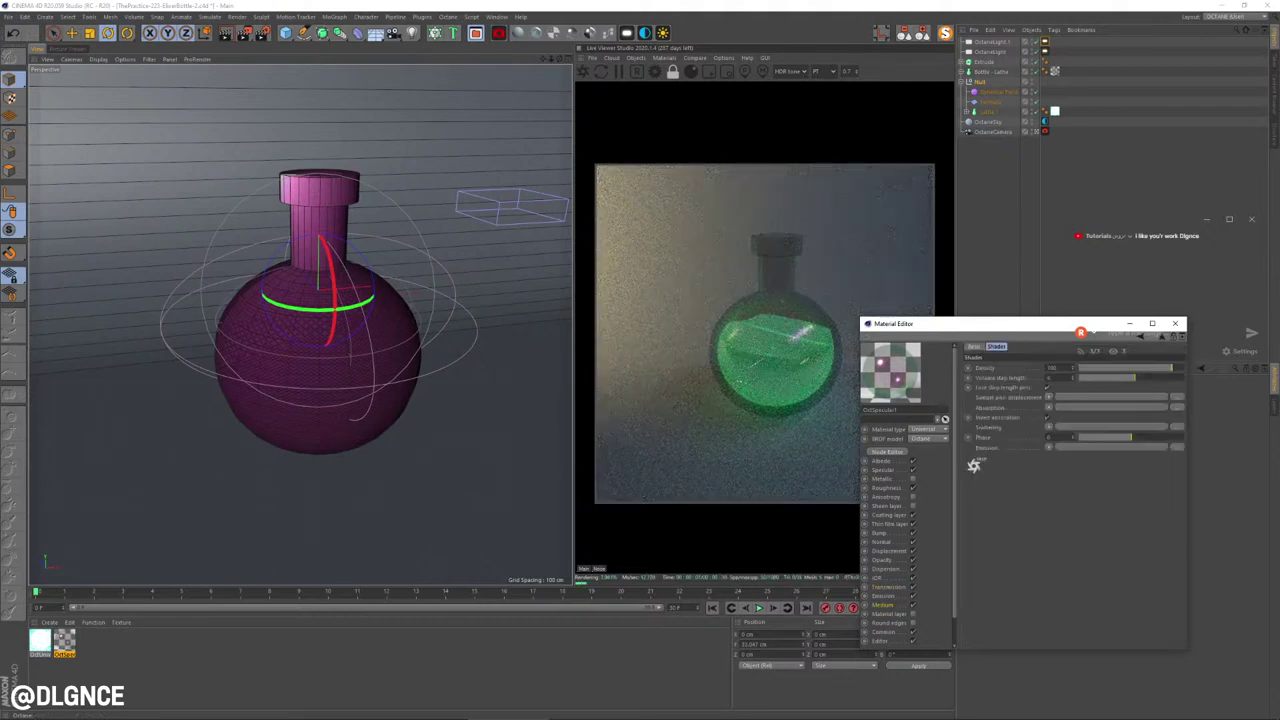
click(1049, 407)
click(1068, 483)
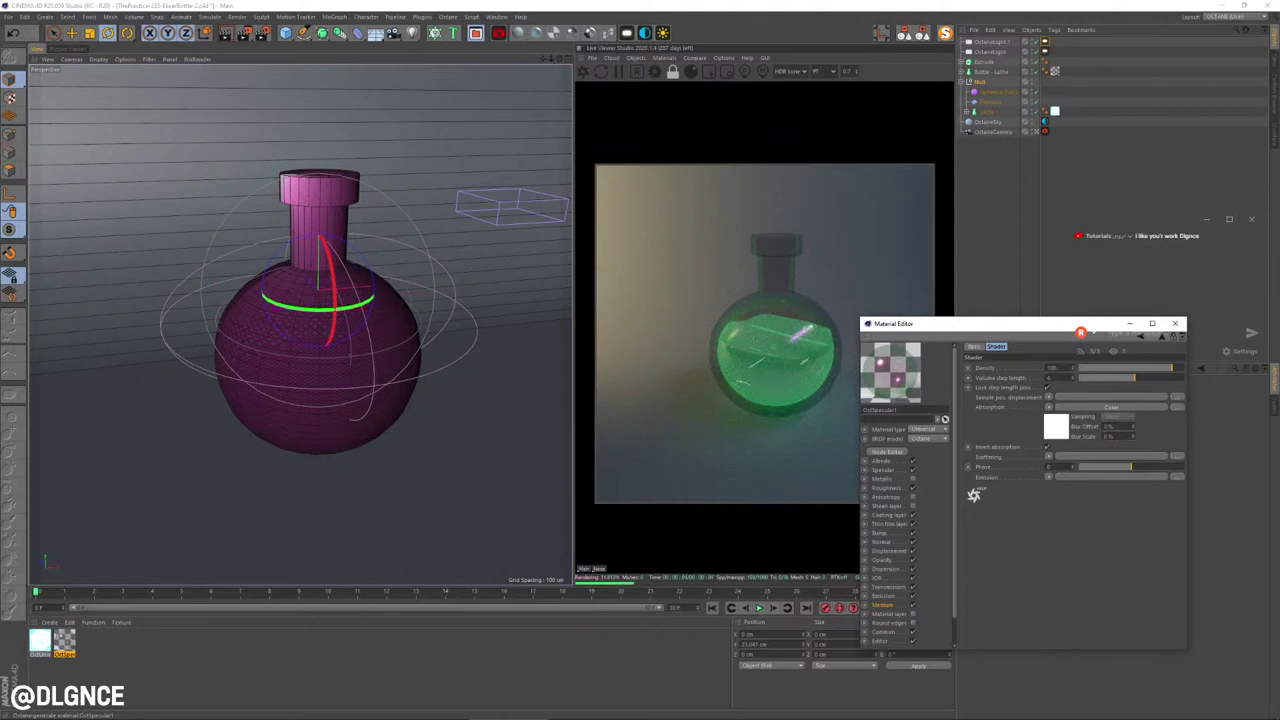
click(1048, 456)
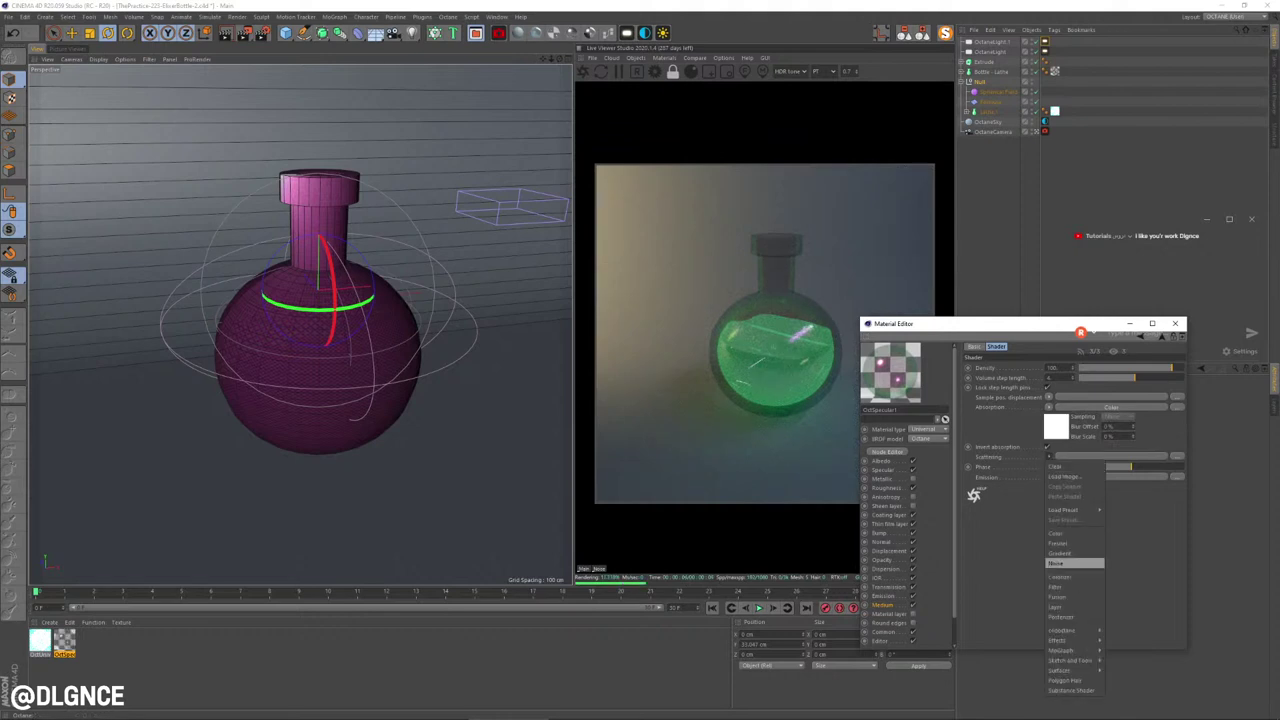
click(1078, 563)
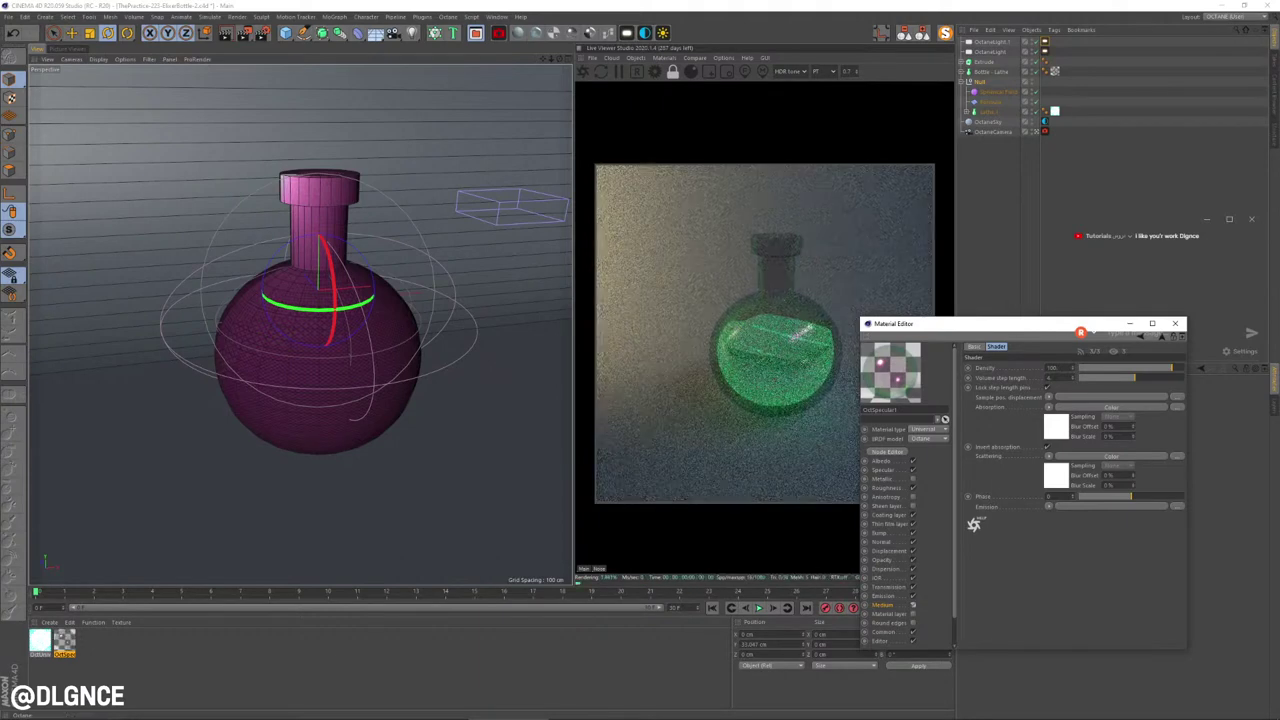
click(913, 605)
Step: Add a texture emission to the bottle material with power about 0.37, switch the Emission channel off, and close the material
click(884, 596)
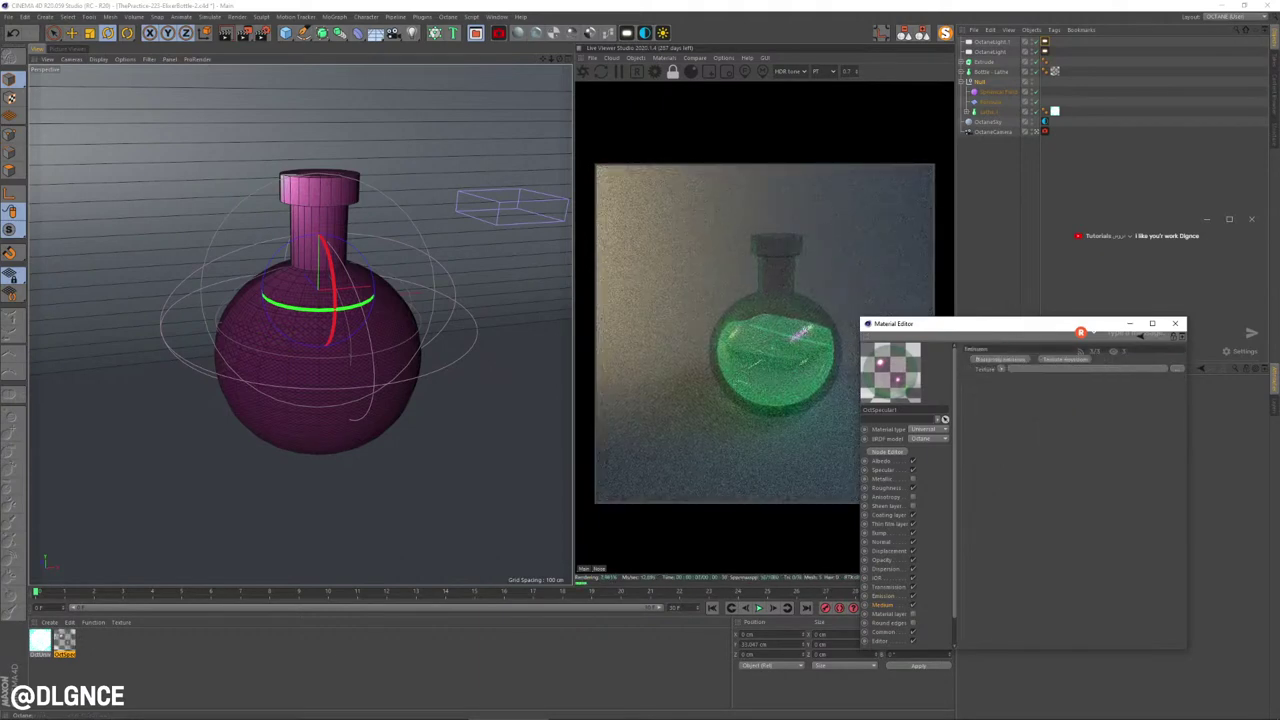
click(1064, 359)
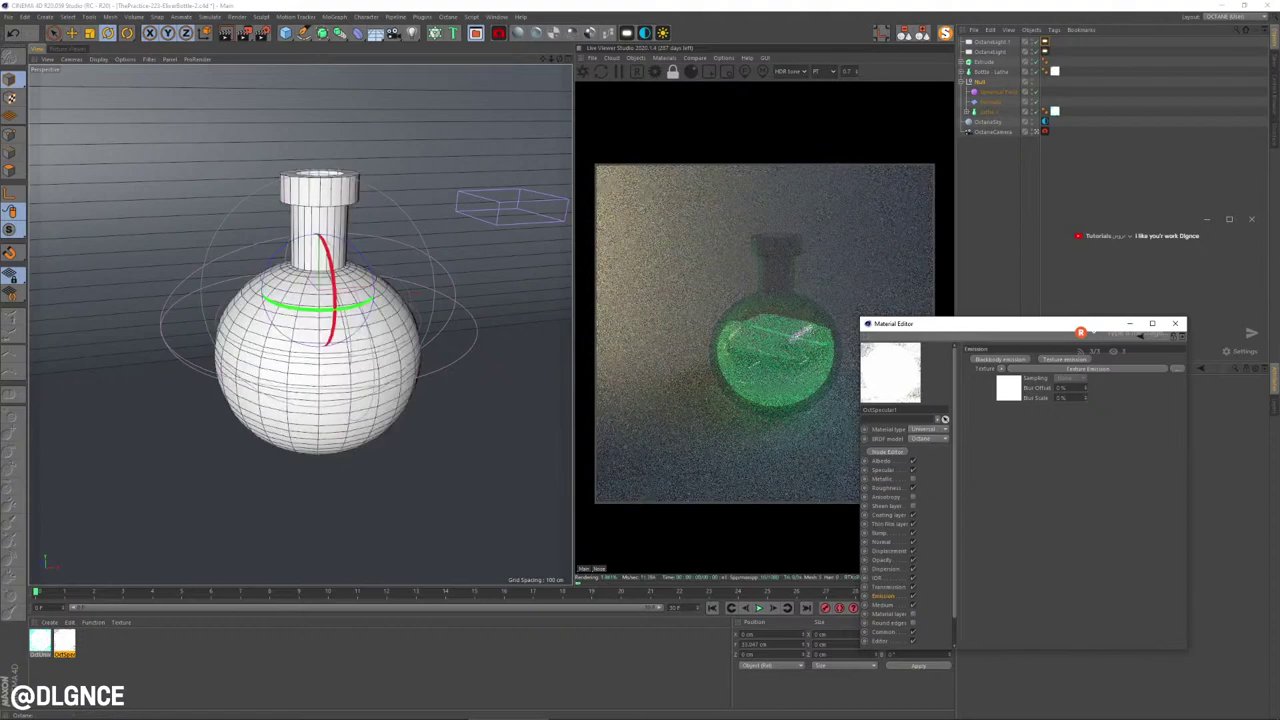
click(1087, 369)
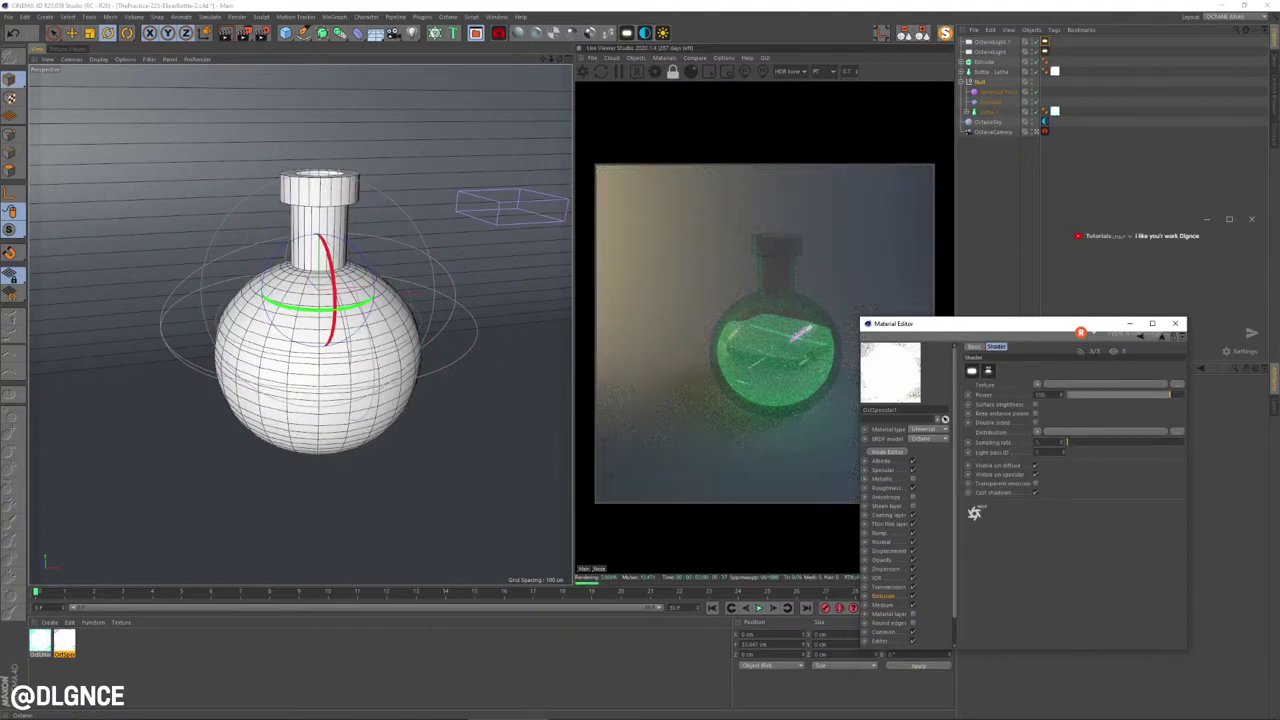
drag(1169, 394, 1128, 394)
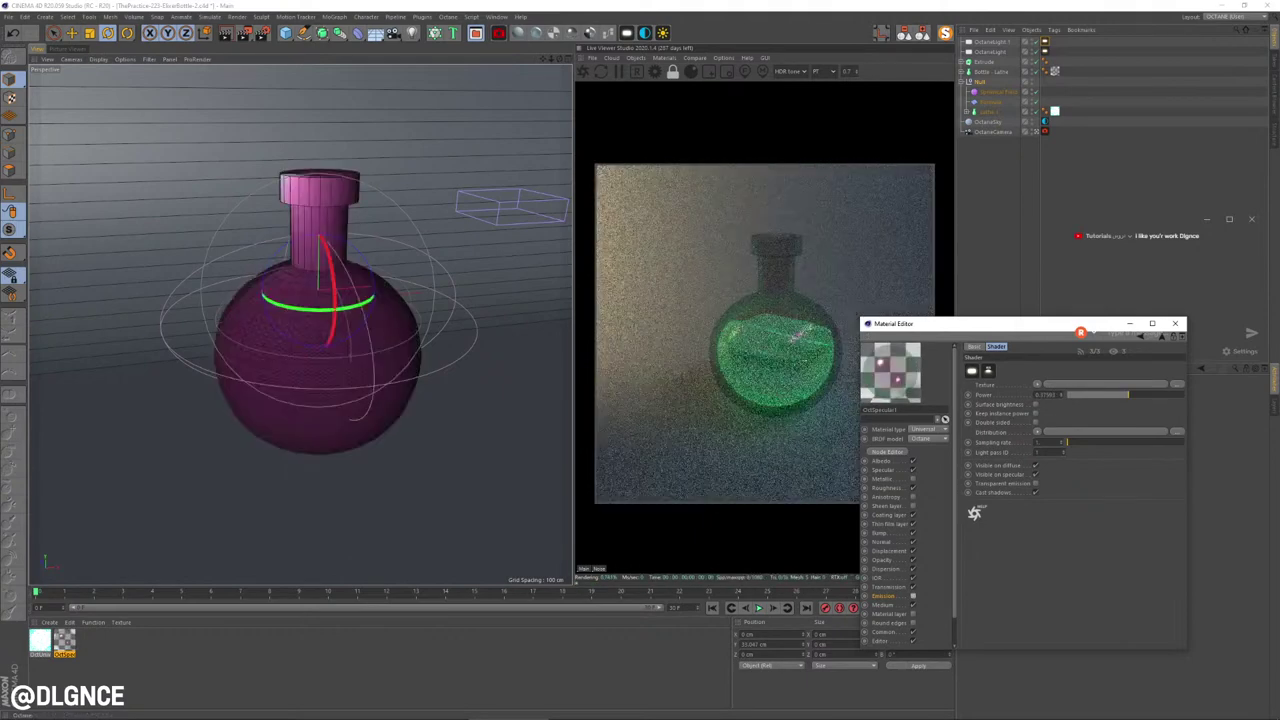
click(1175, 324)
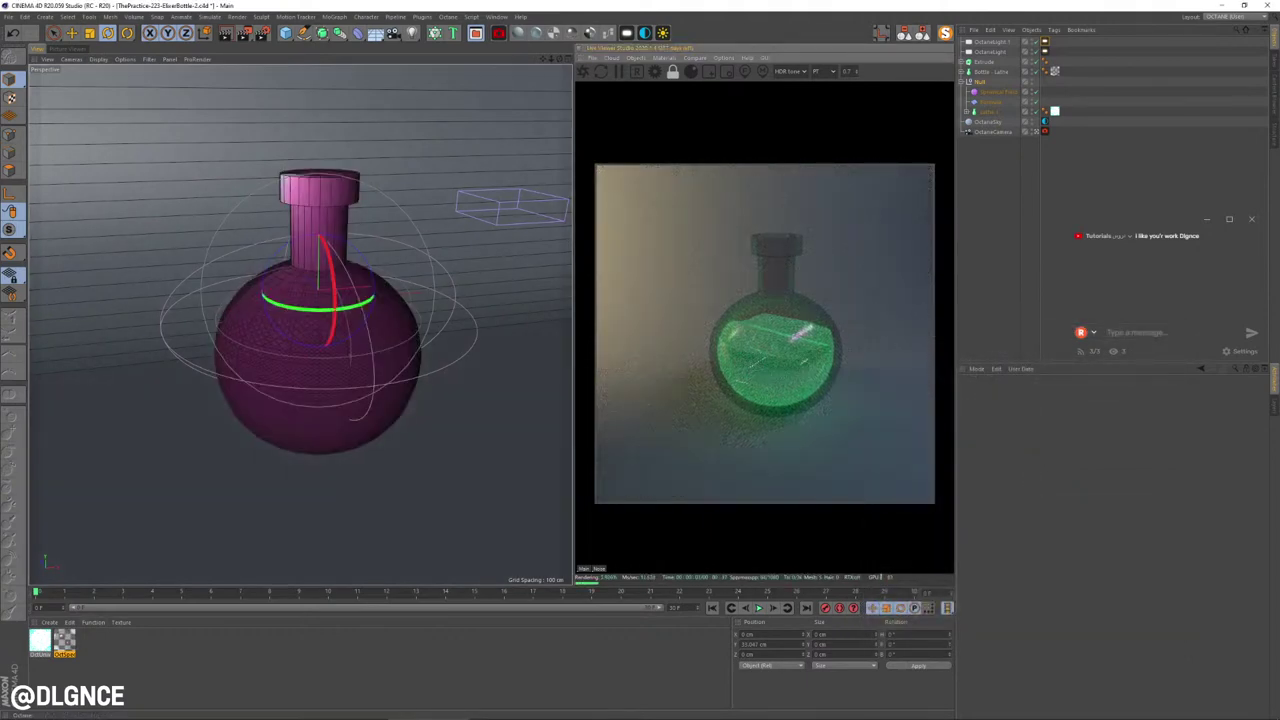
Step: Open the liquid's OctUniversal1 material and raise its green emission's power to about 12
double_click(40, 641)
drag(330, 66, 673, 307)
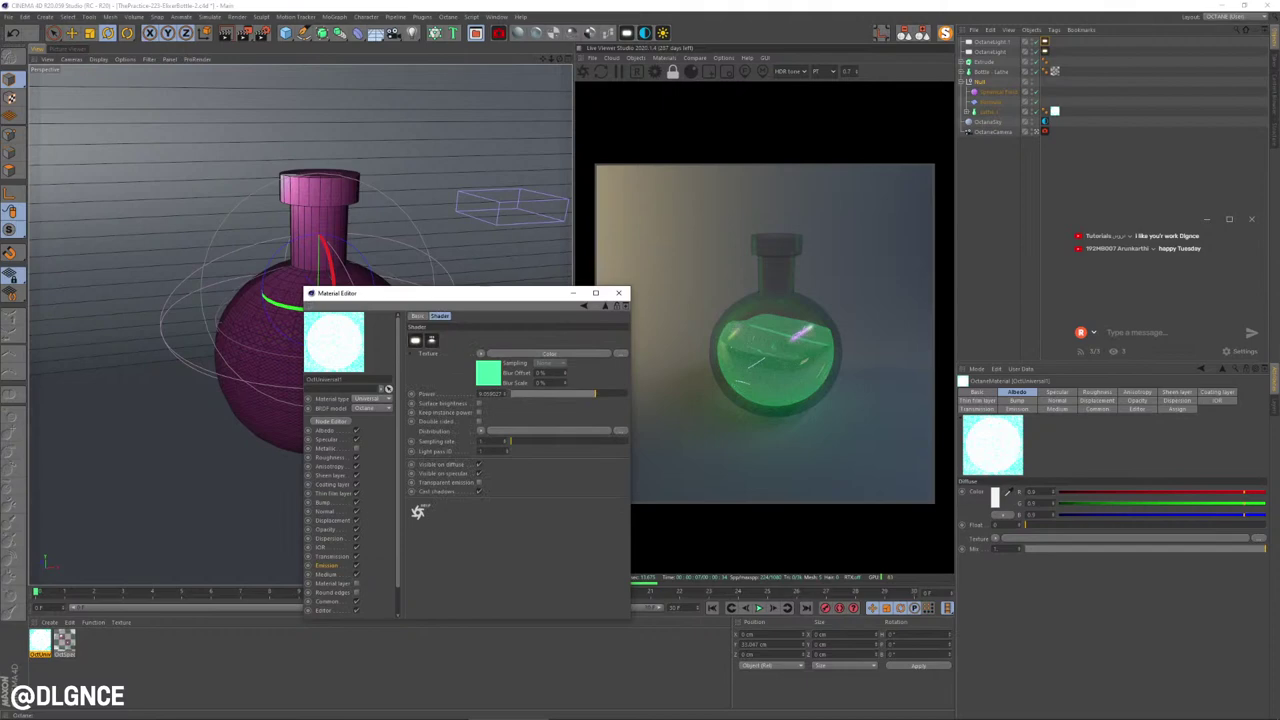
drag(595, 394, 597, 394)
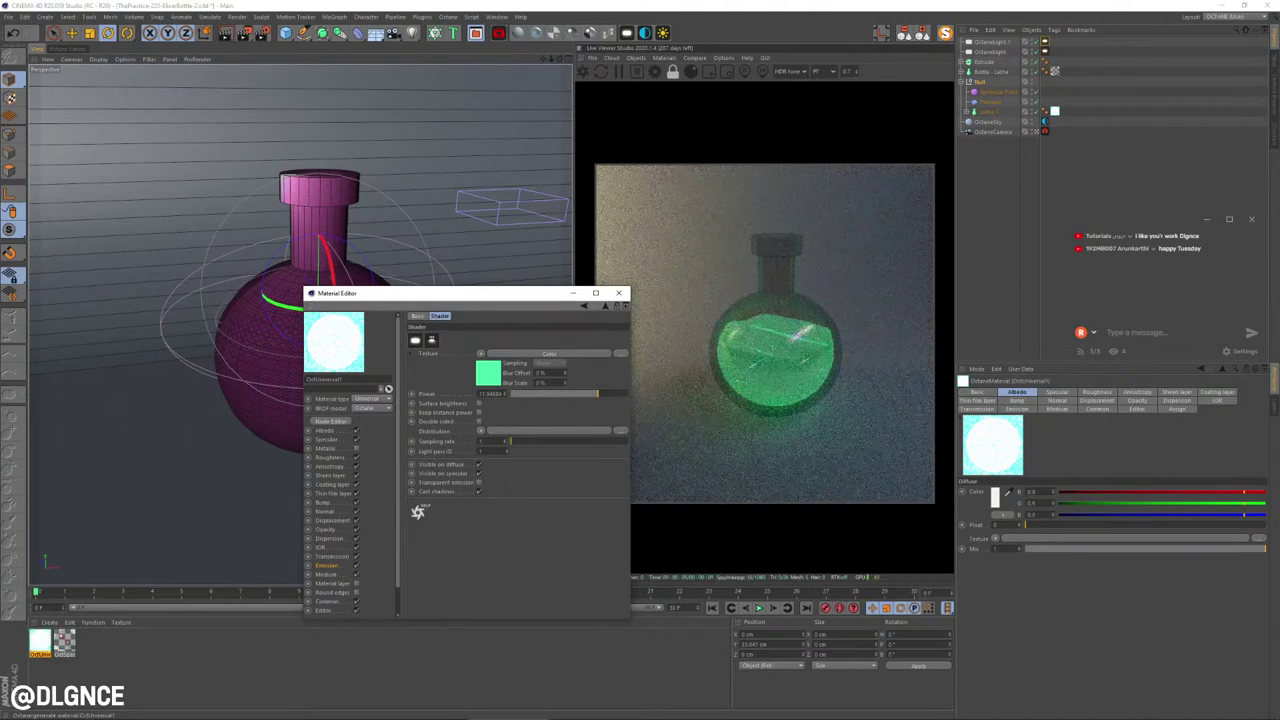
Step: Lower the liquid material's specular float value and set its roughness to about 0.08
click(326, 430)
click(325, 439)
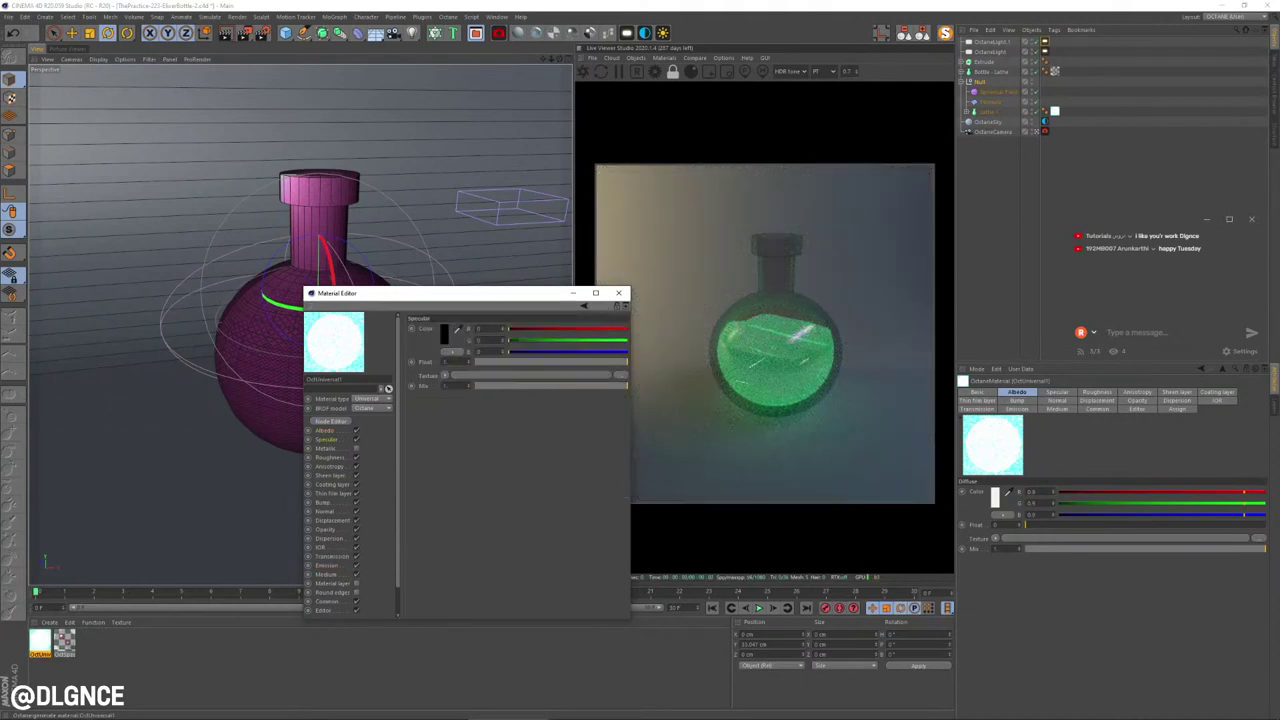
drag(626, 362, 584, 362)
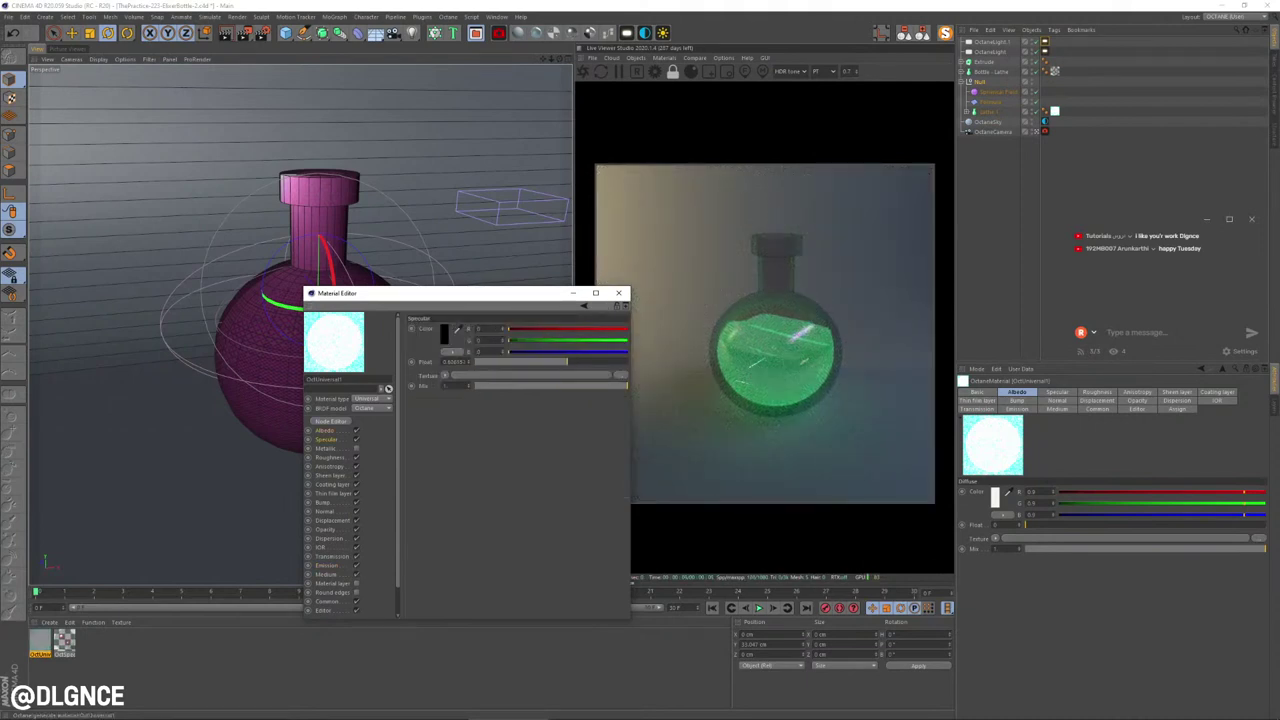
click(326, 448)
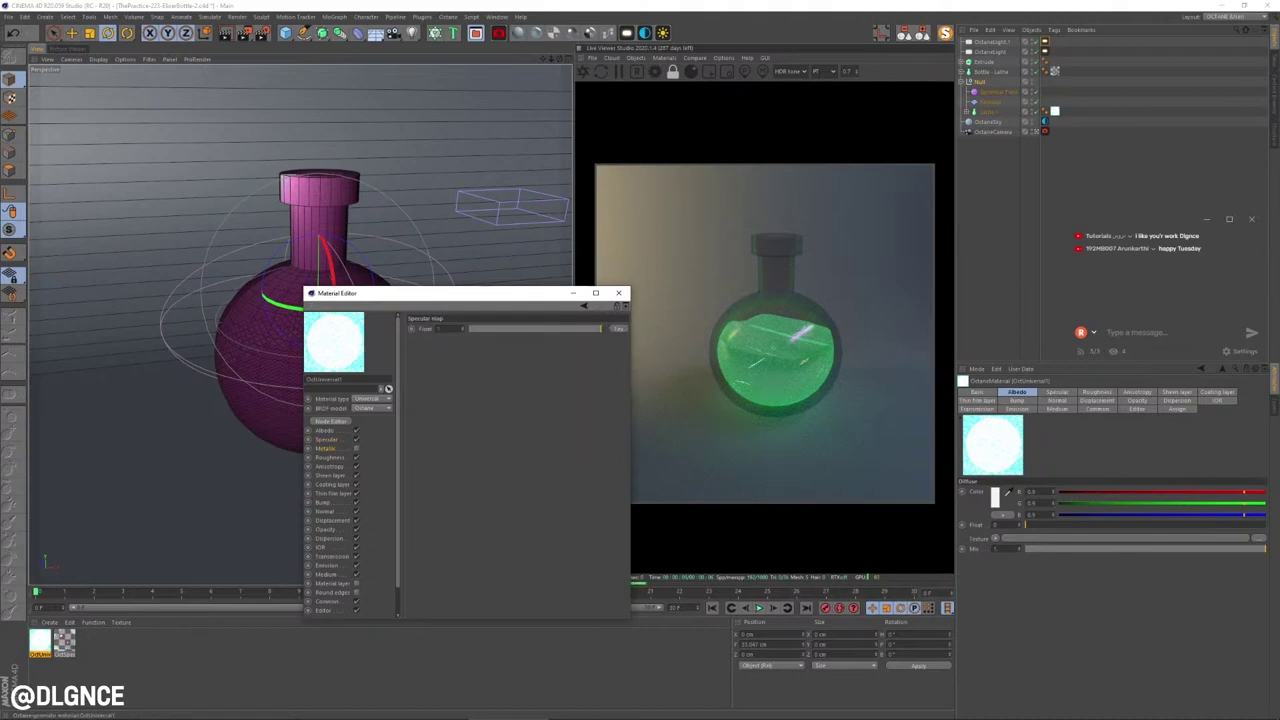
click(328, 457)
click(491, 362)
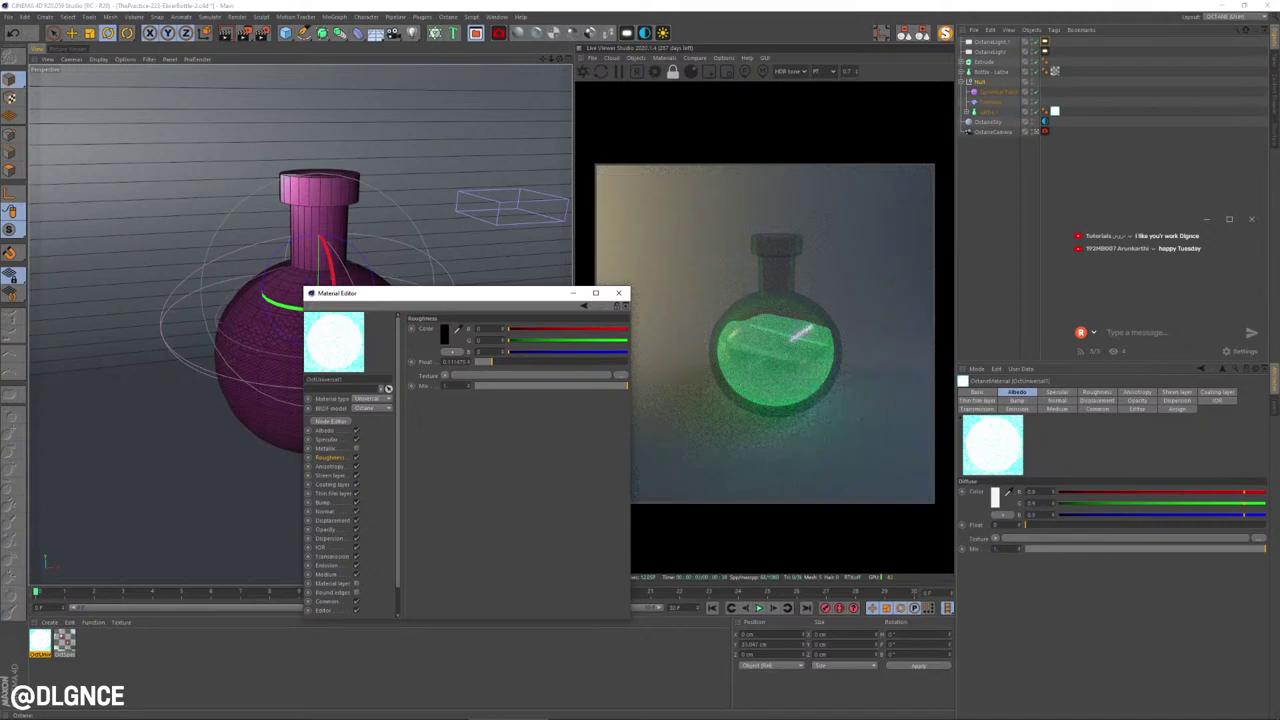
click(487, 362)
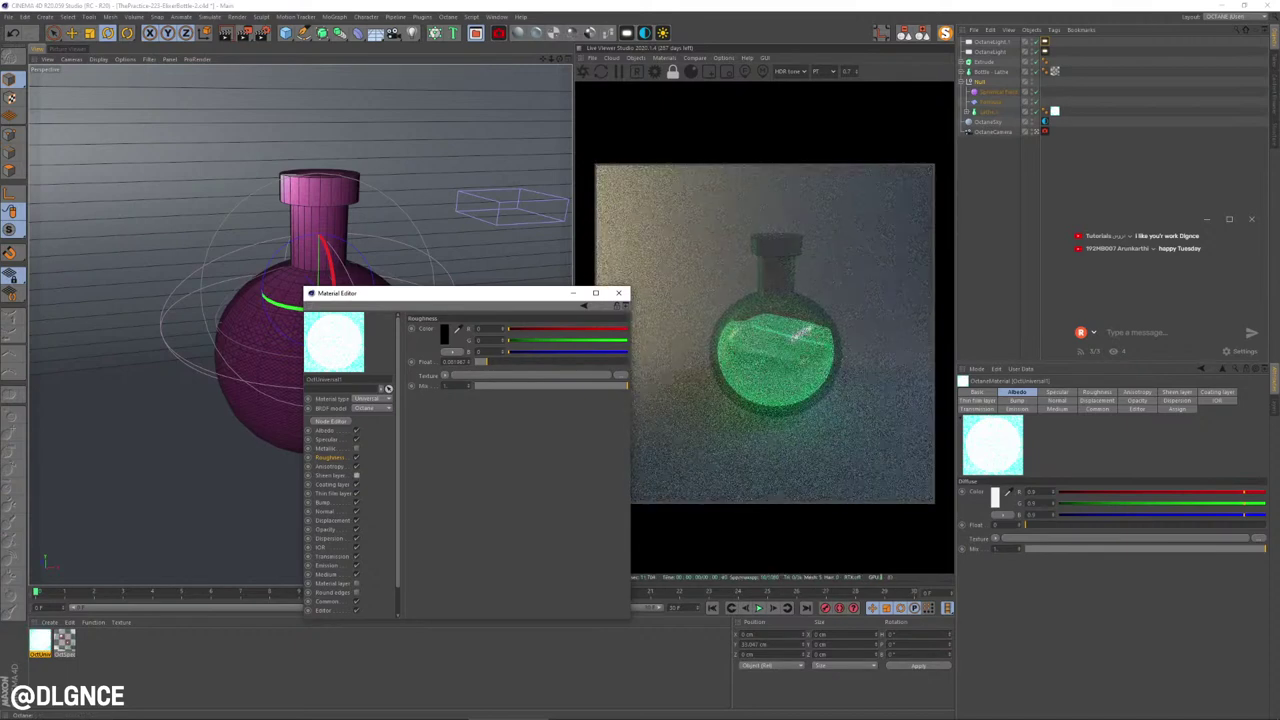
Step: Disable the Sheen layer, Anisotropy and Coating layer channels of the liquid material
click(356, 475)
click(356, 466)
click(332, 484)
click(356, 484)
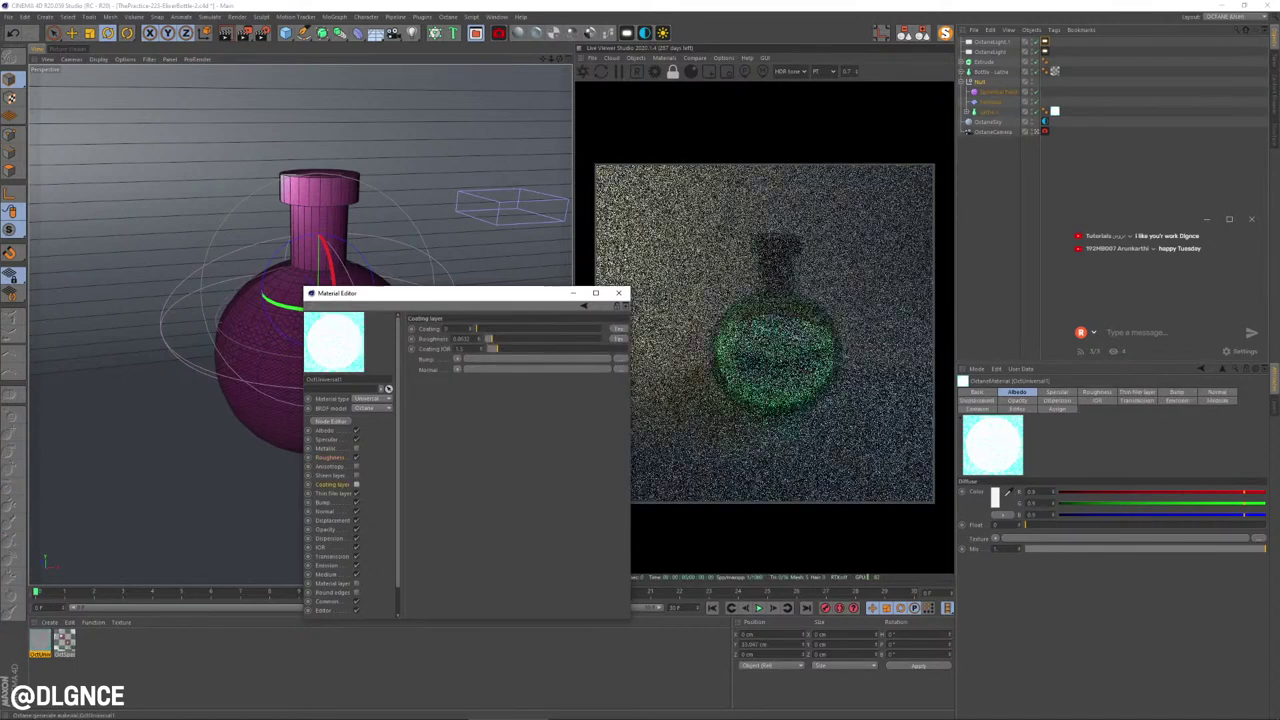
Step: Disable the Thin film layer channel of the liquid material and set its opacity float to about 0.68
click(356, 493)
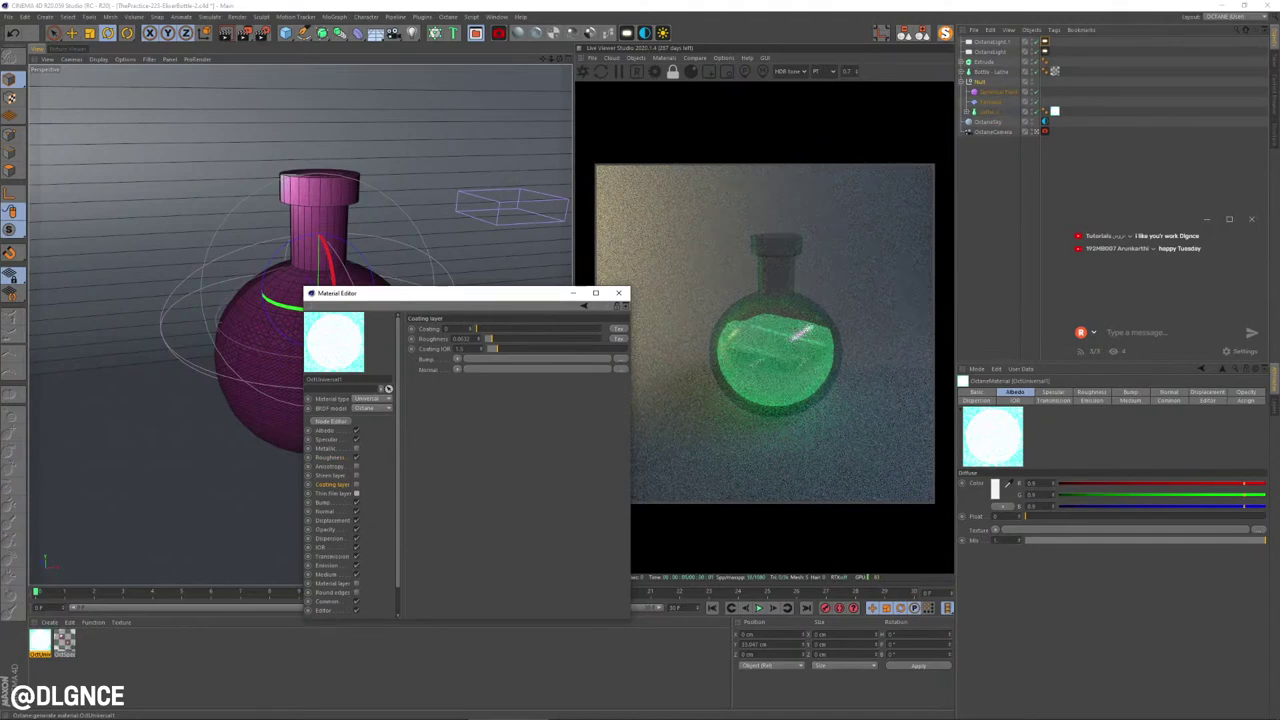
click(326, 529)
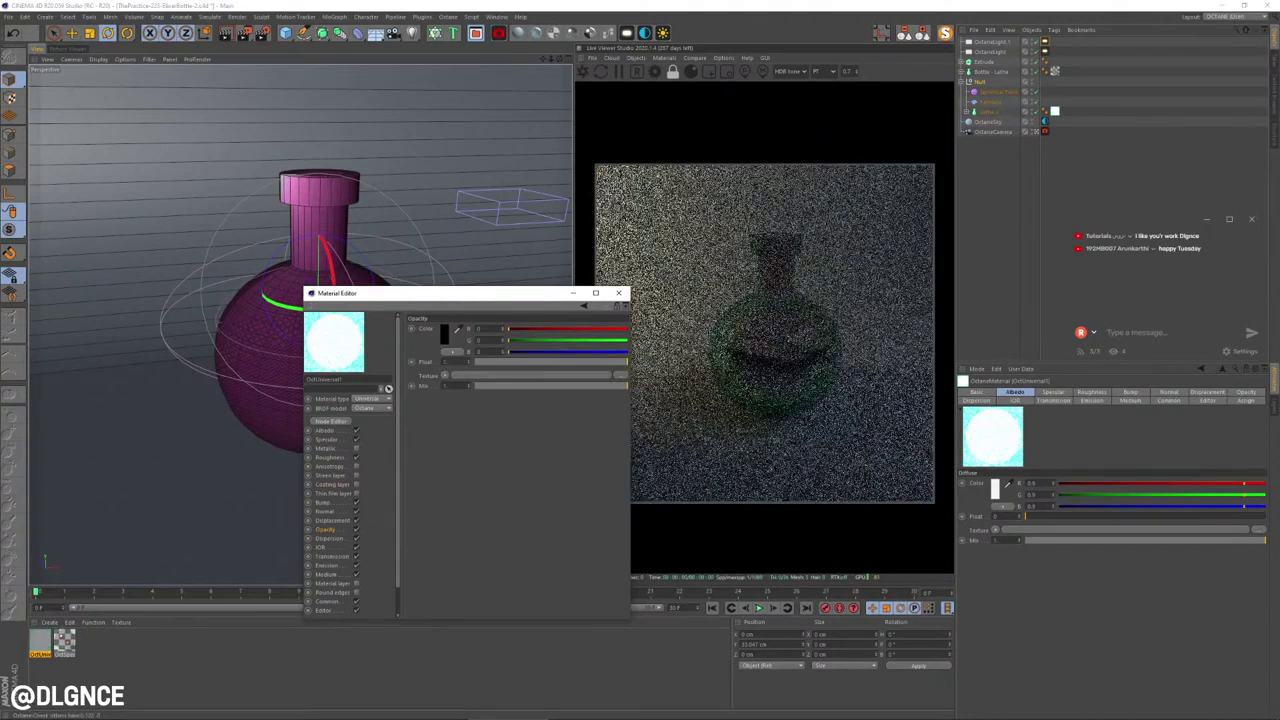
drag(586, 362, 607, 362)
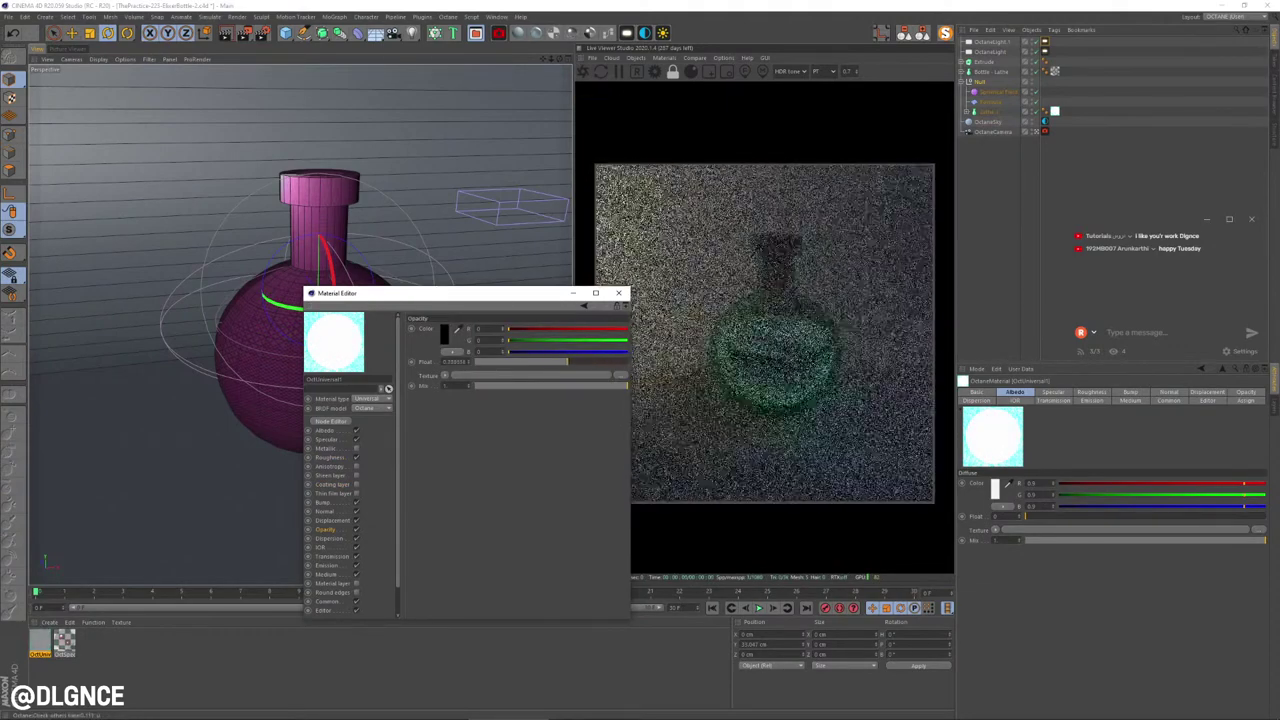
drag(475, 362, 539, 362)
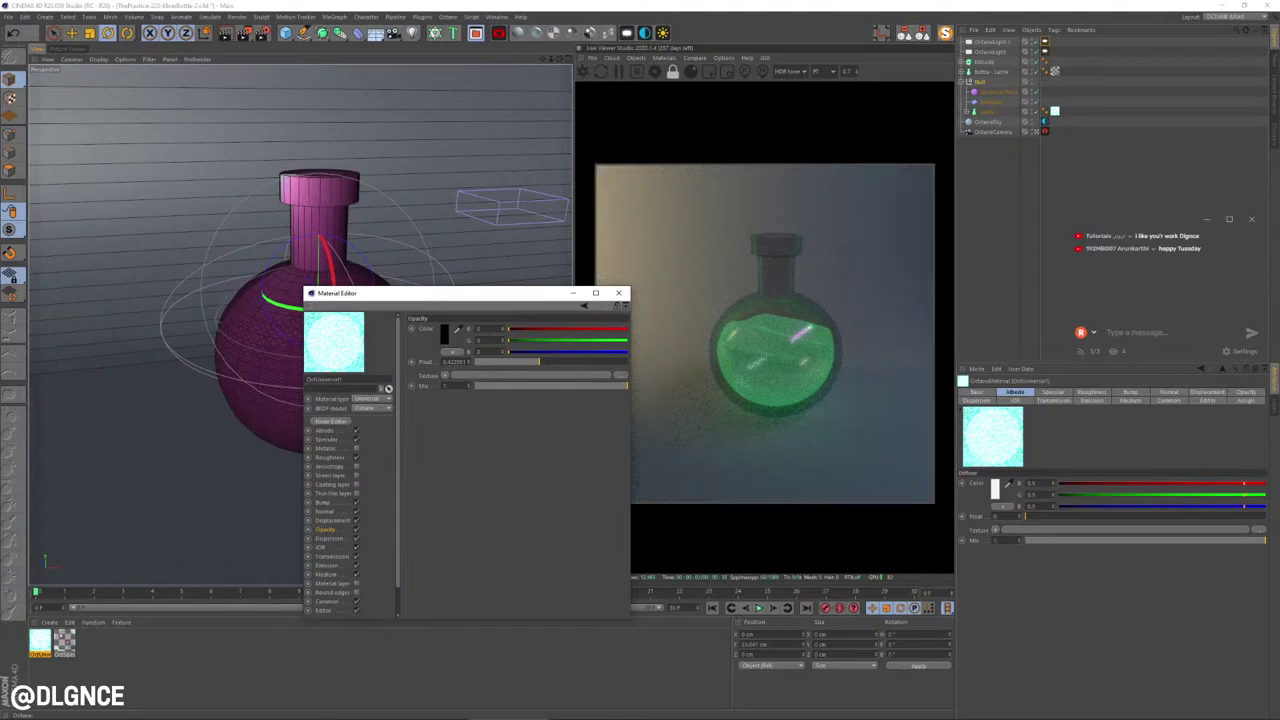
drag(539, 361, 578, 361)
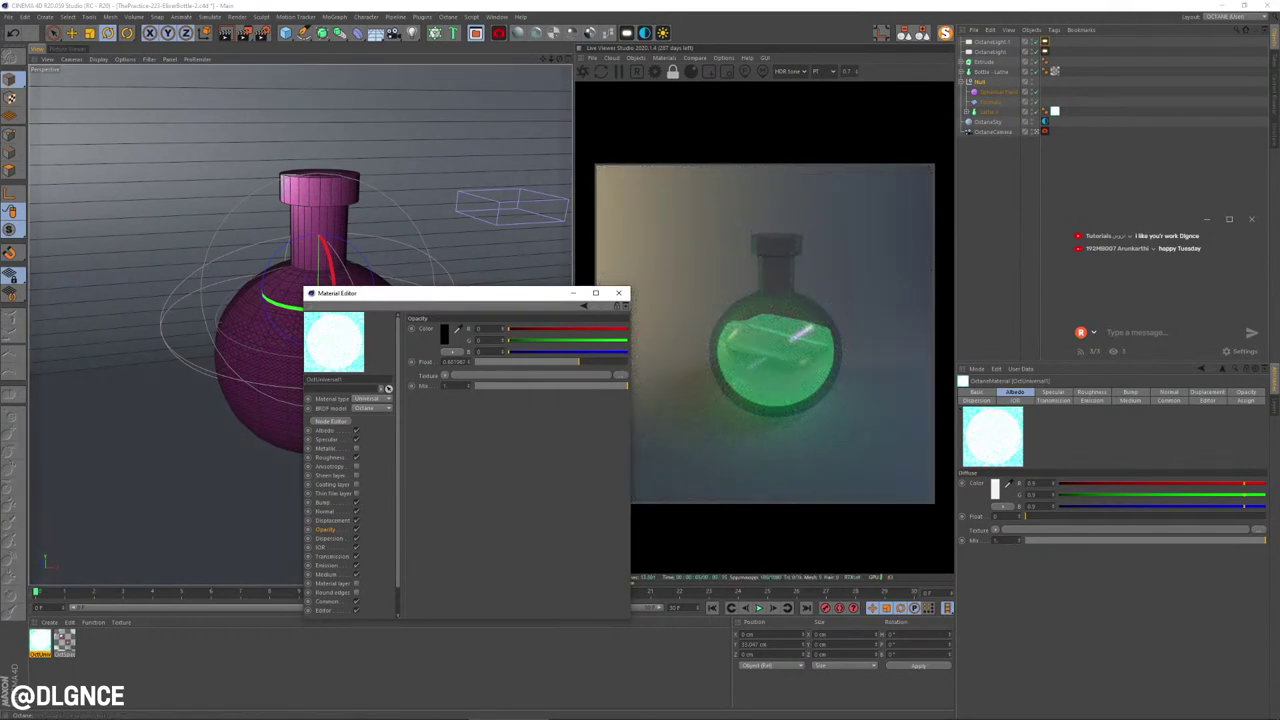
Step: Set the liquid material's dielectric IOR to 1.3 and close the material
click(321, 548)
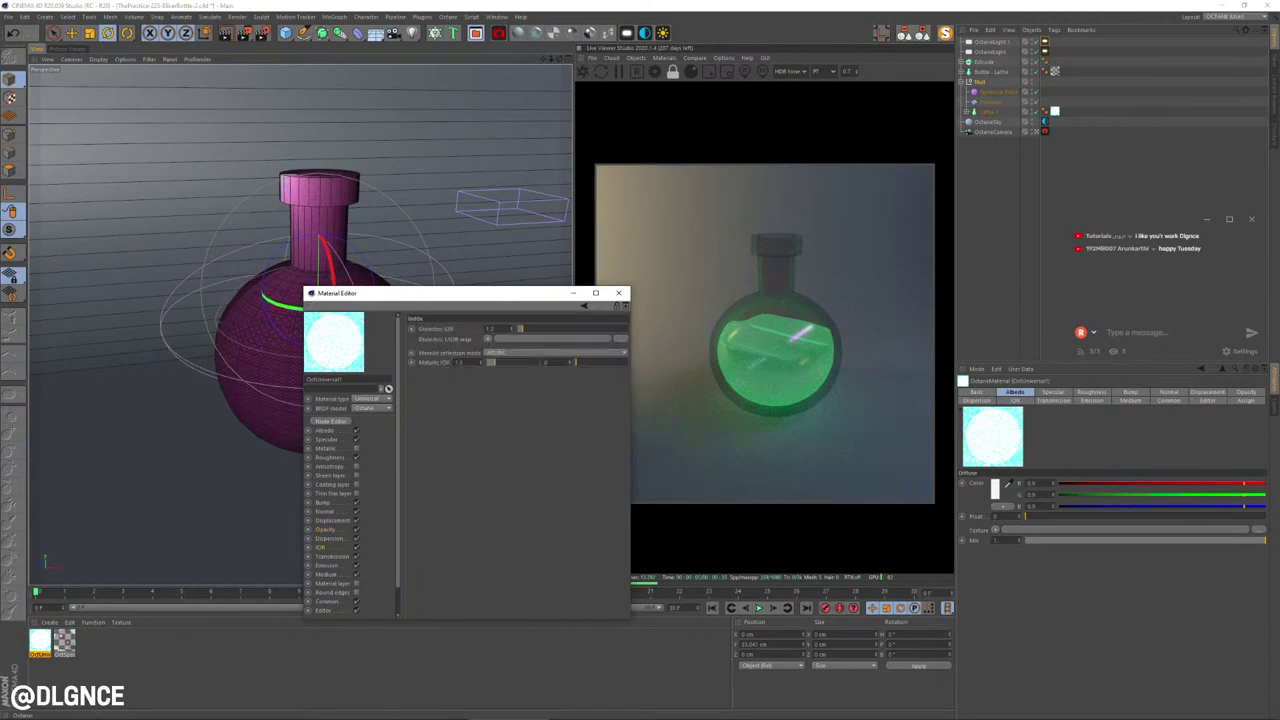
drag(520, 329, 527, 329)
double_click(497, 329)
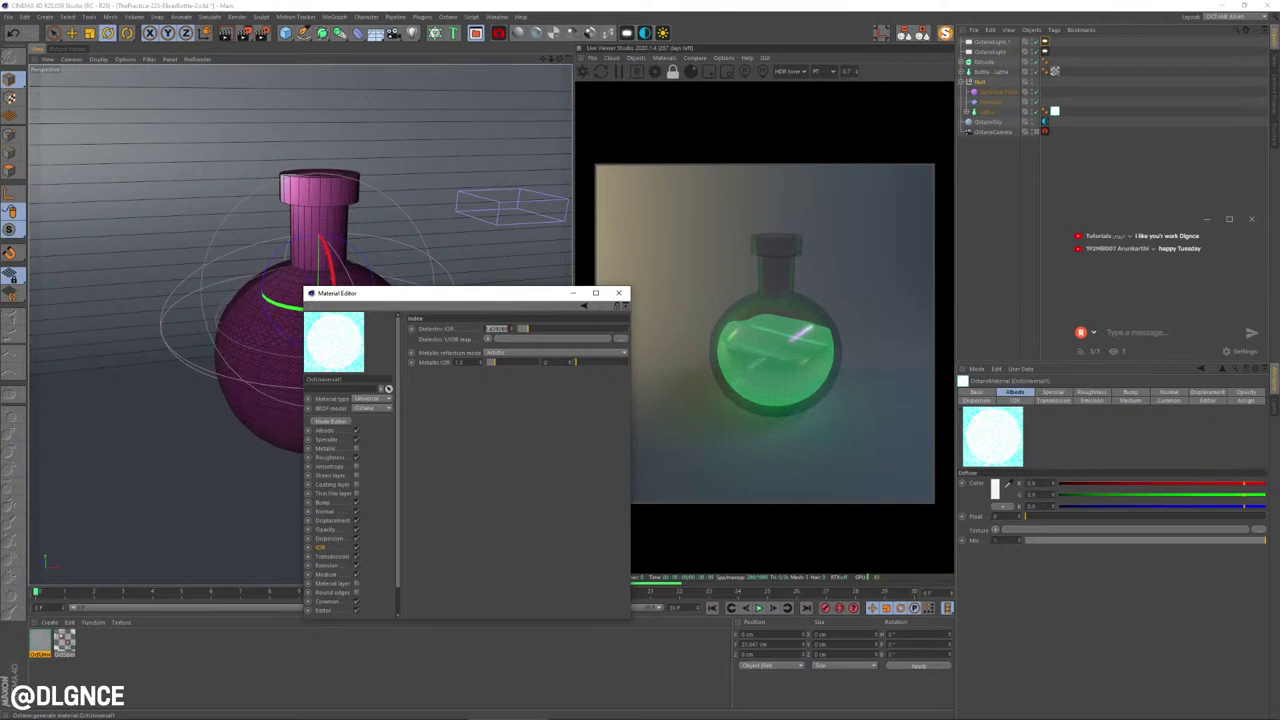
text(1.3)
key(Return)
click(327, 575)
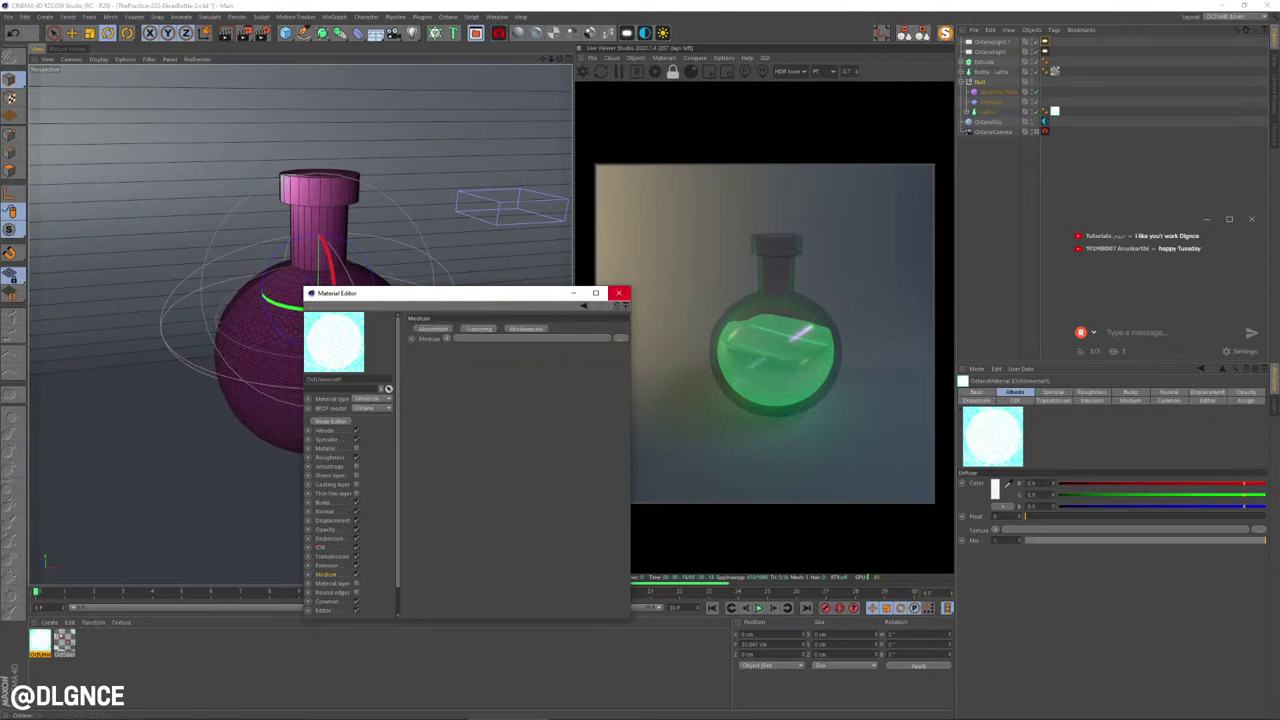
click(618, 293)
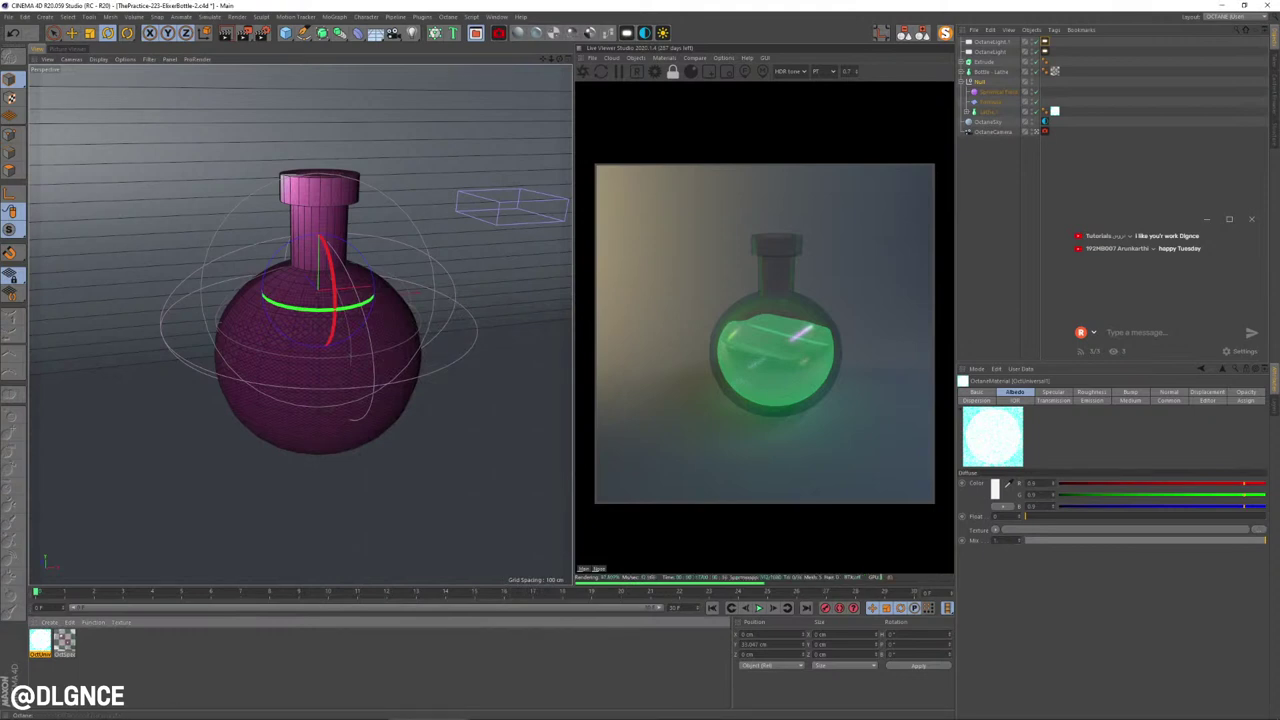
Step: Open the bottle's OctSpecular1 material for editing and place its editor clear of the render
click(64, 641)
double_click(64, 640)
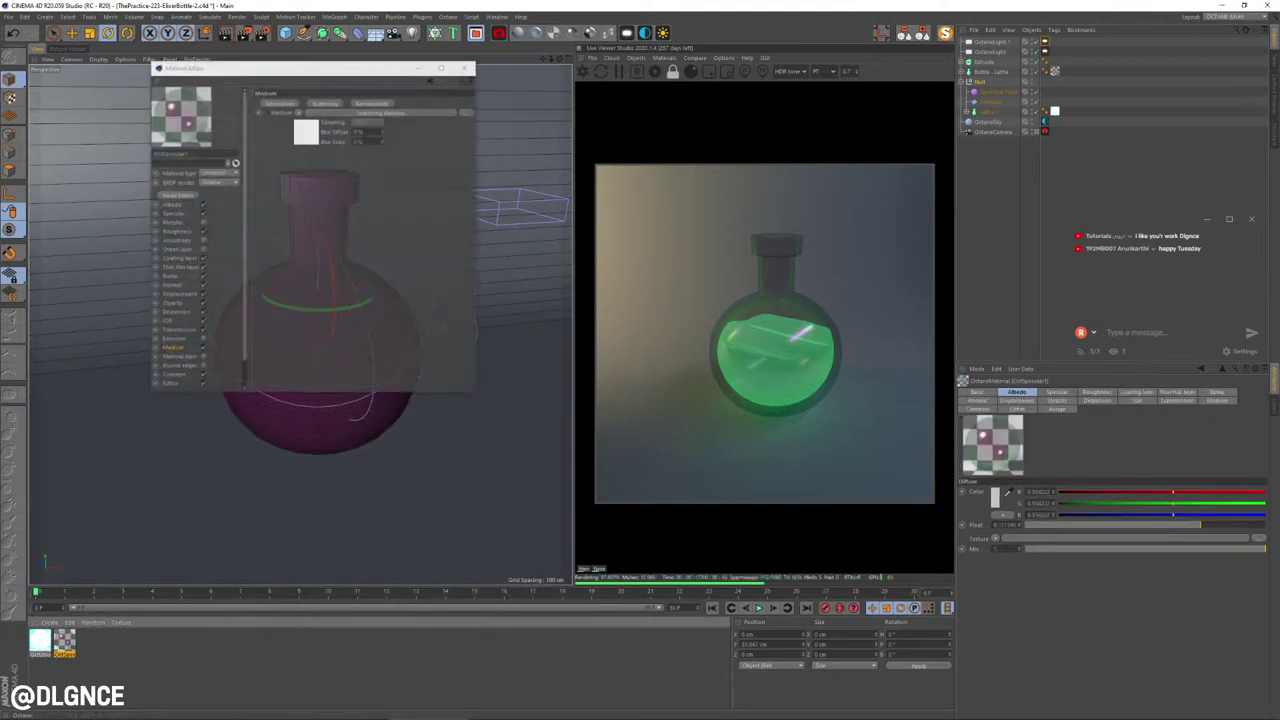
drag(312, 63, 406, 242)
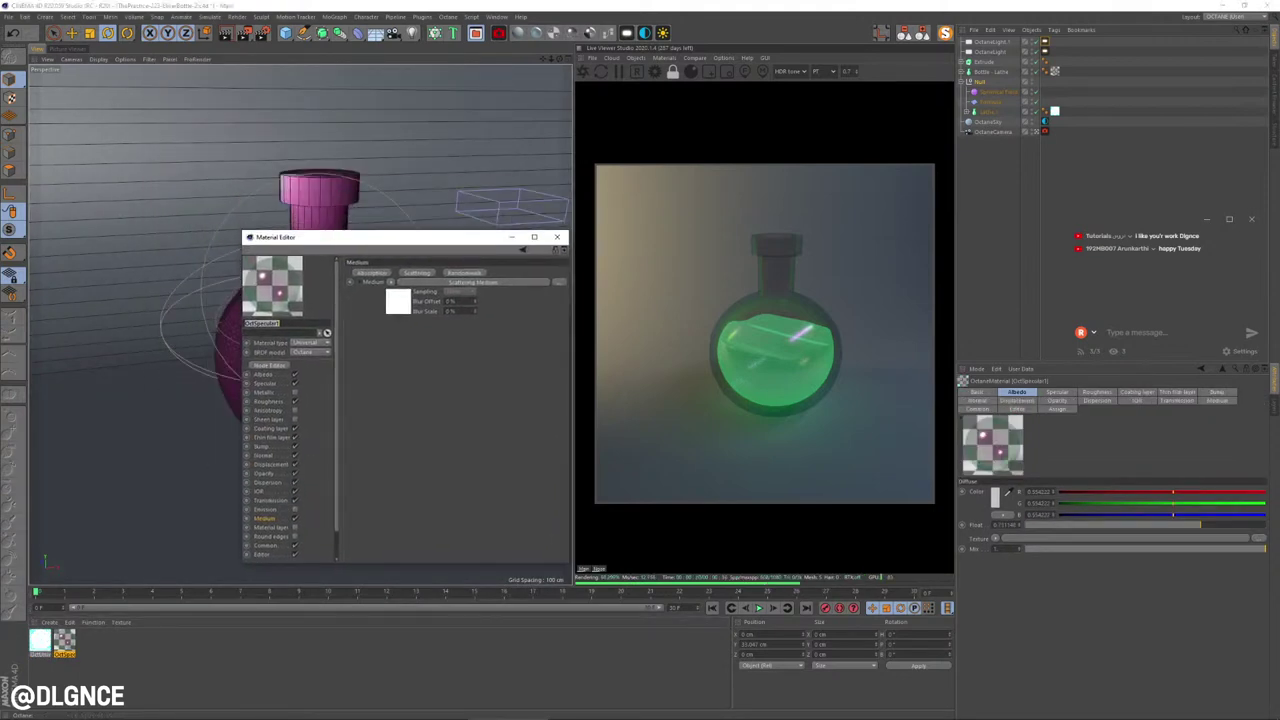
Step: Try a thin film layer float of 1 and a higher film IOR on the bottle material, and undo the changes
click(270, 437)
click(497, 306)
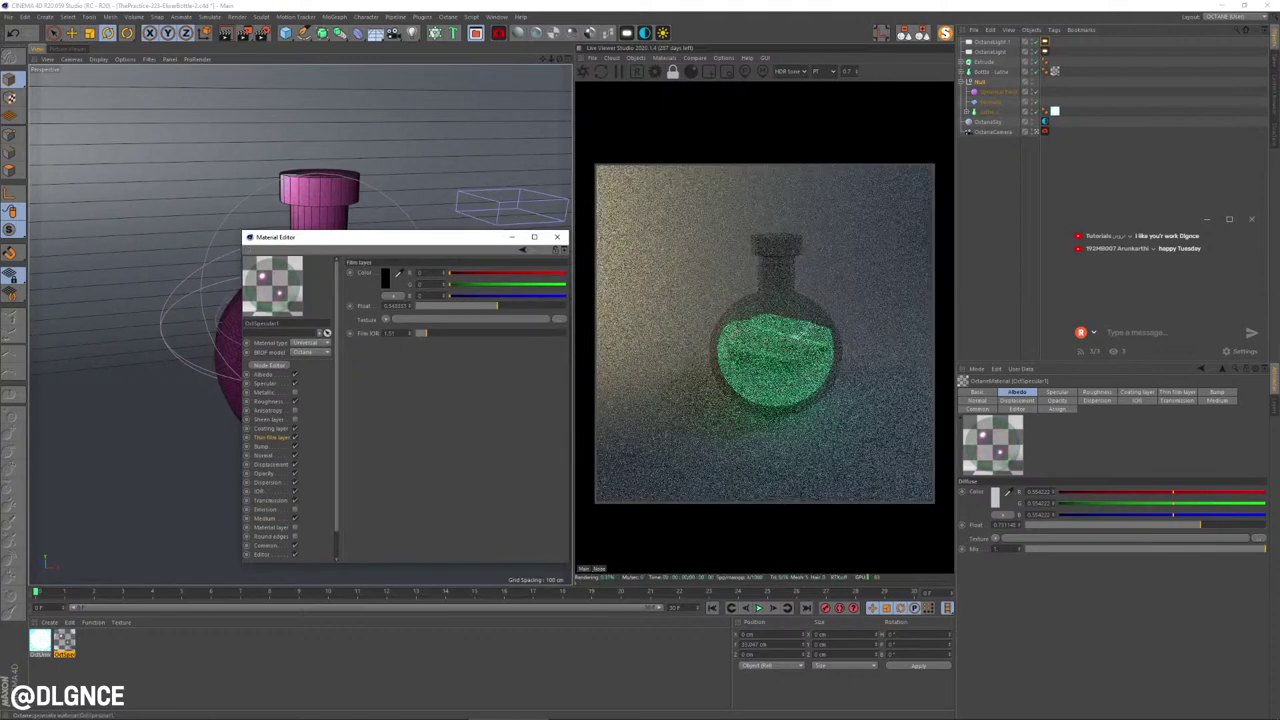
drag(497, 306, 567, 306)
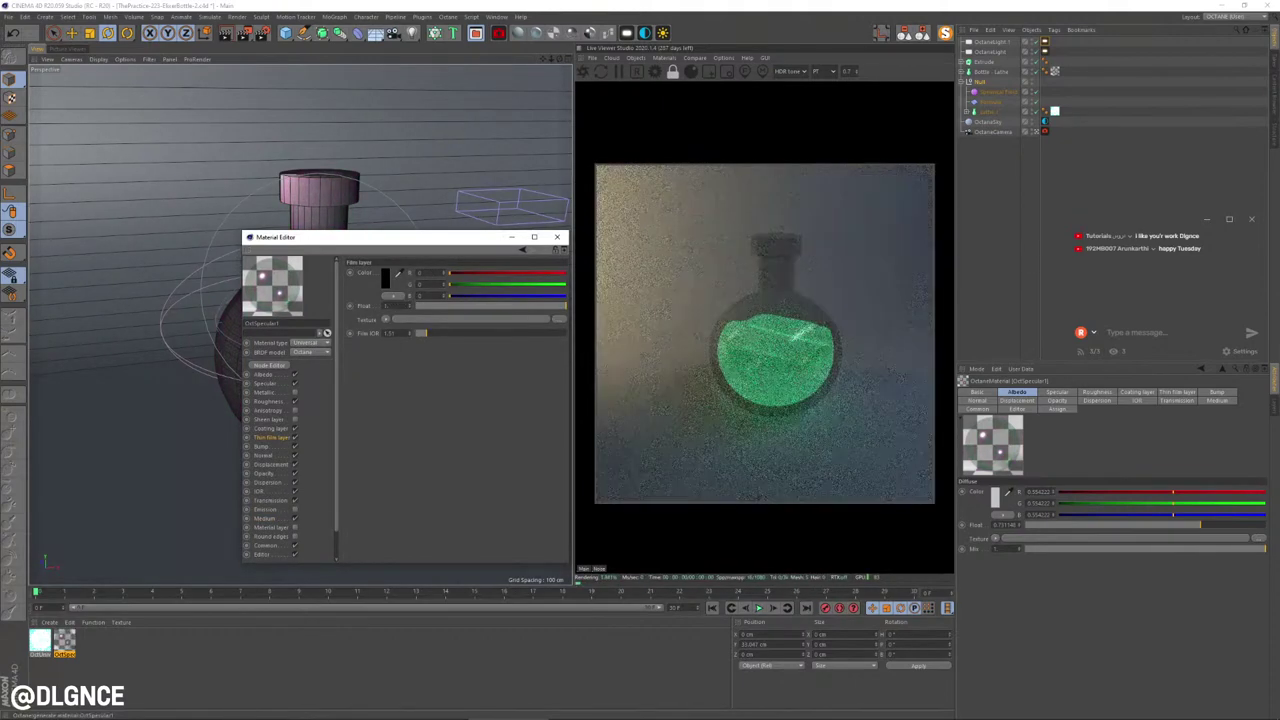
click(478, 332)
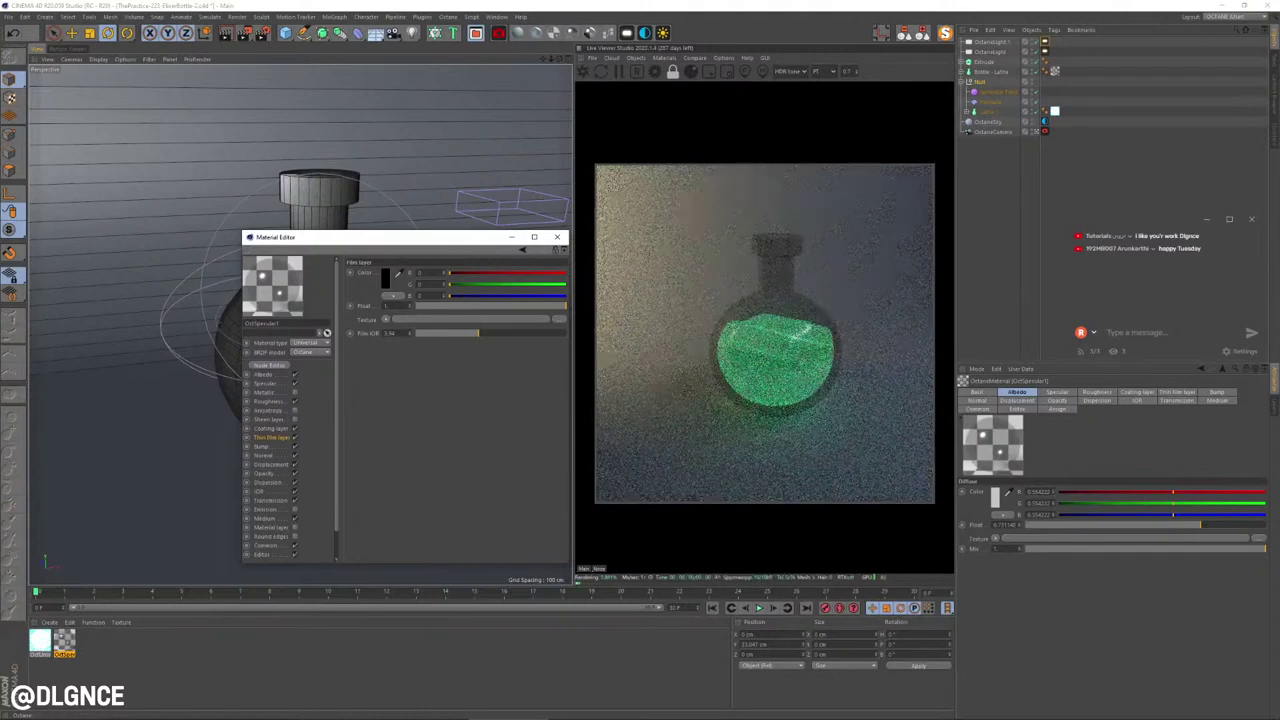
key(ctrl+z)
key(ctrl+z)
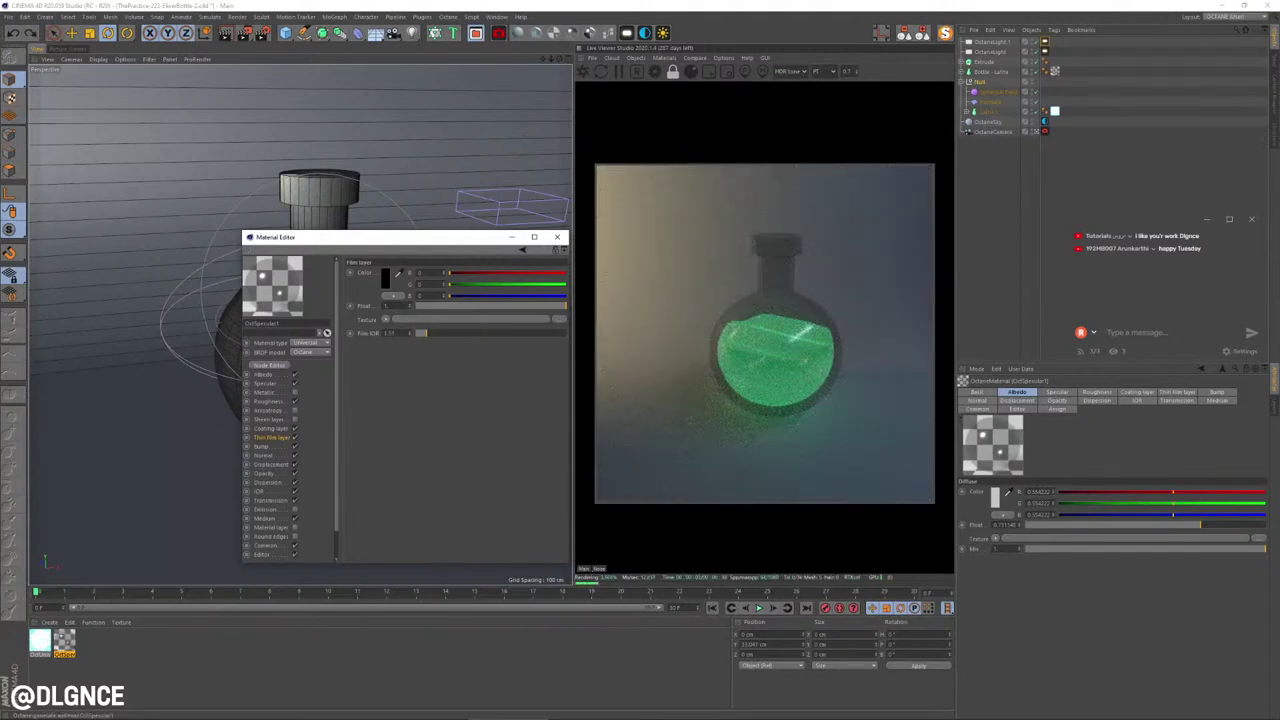
Step: Set the bottle material's albedo color to pure white, its mix to about 0.49 and its float to 1
click(263, 374)
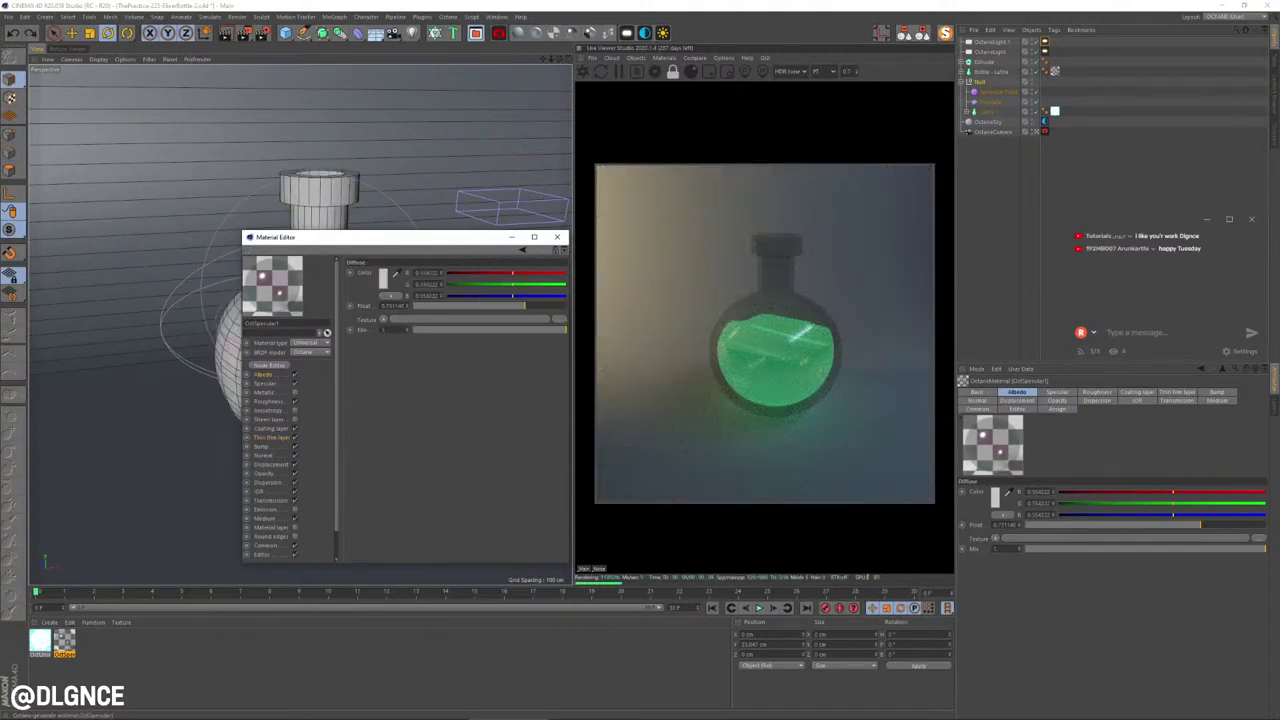
click(385, 279)
drag(445, 303, 482, 303)
click(366, 319)
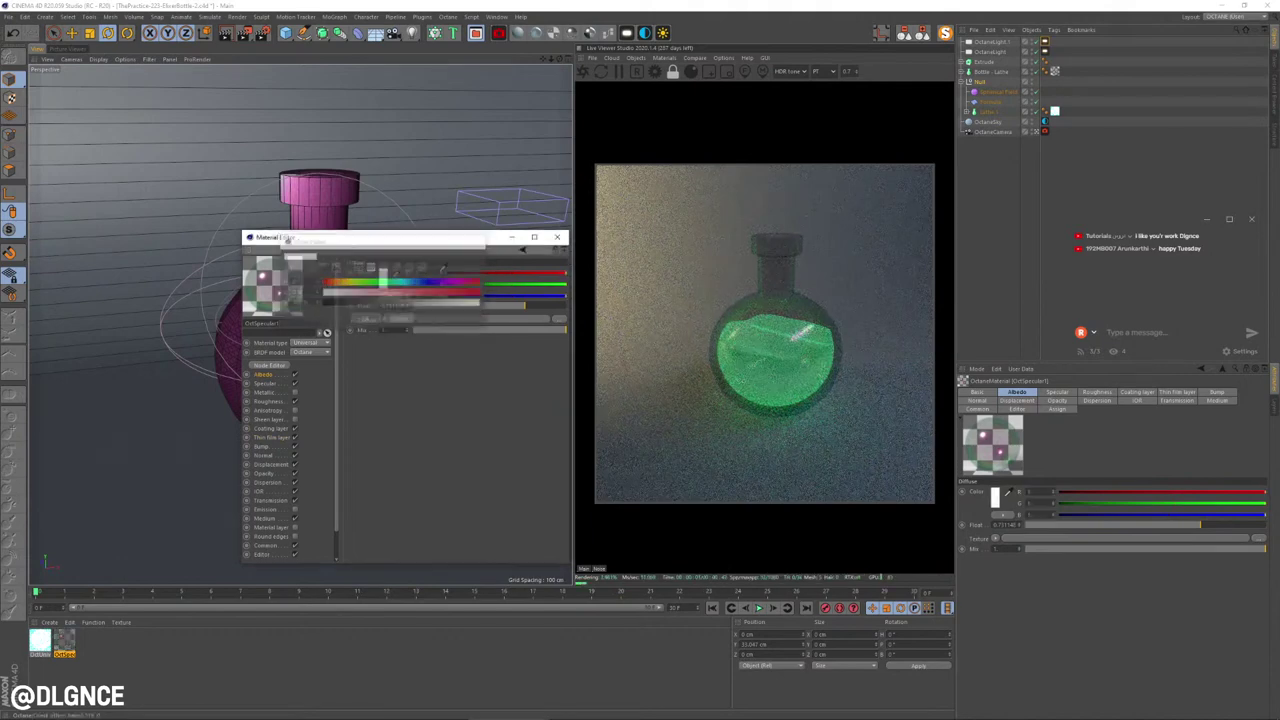
click(489, 330)
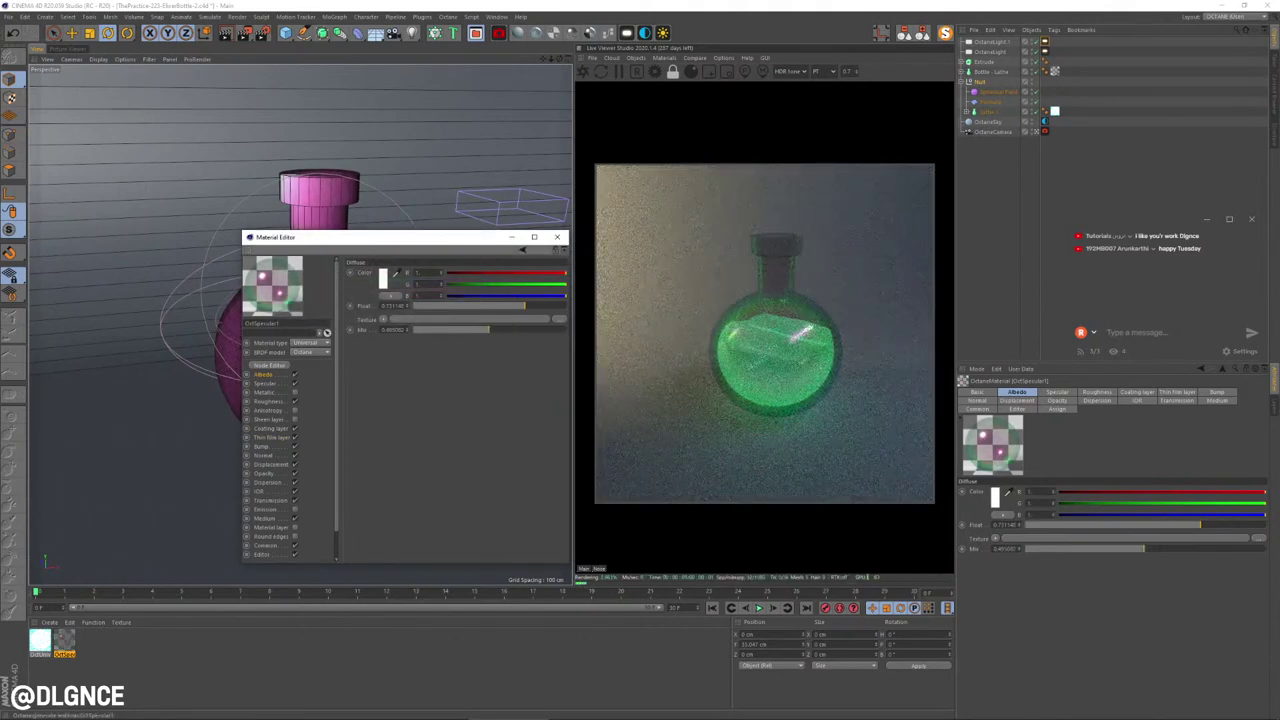
drag(525, 306, 566, 306)
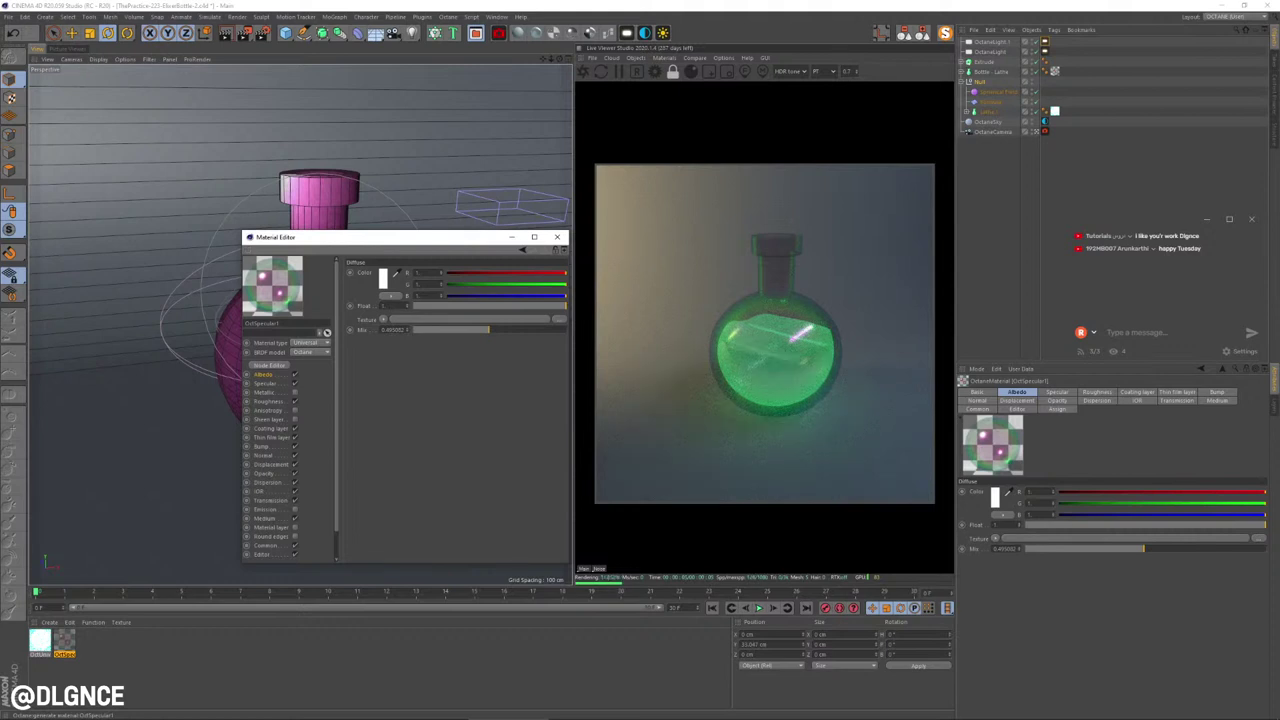
Step: Enable the Metallic channel of the bottle material and set its float to about 0.1
click(265, 384)
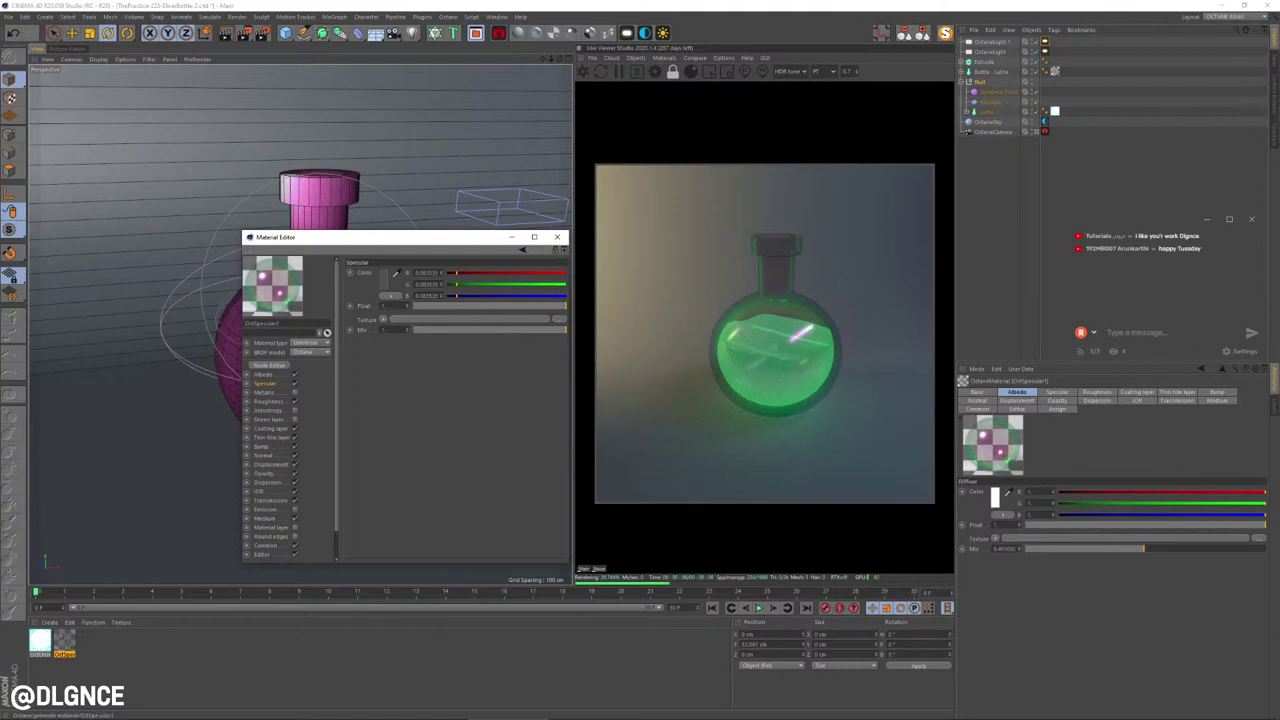
click(295, 392)
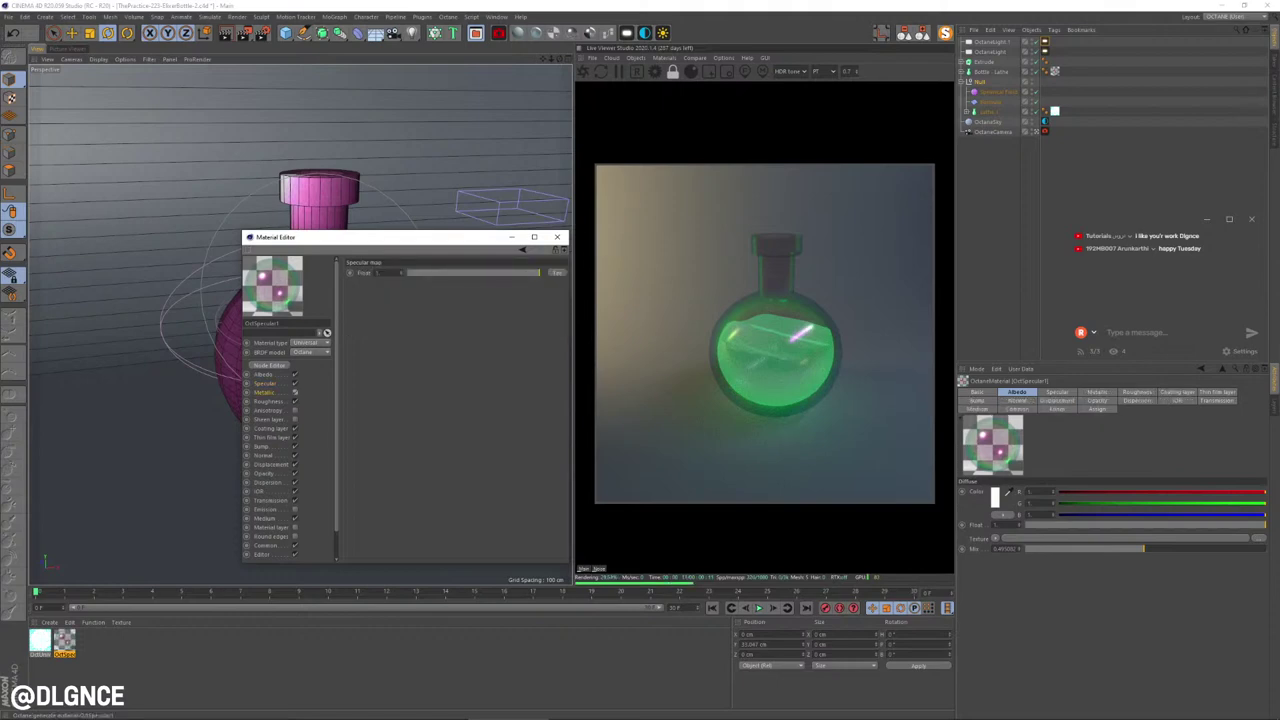
click(480, 273)
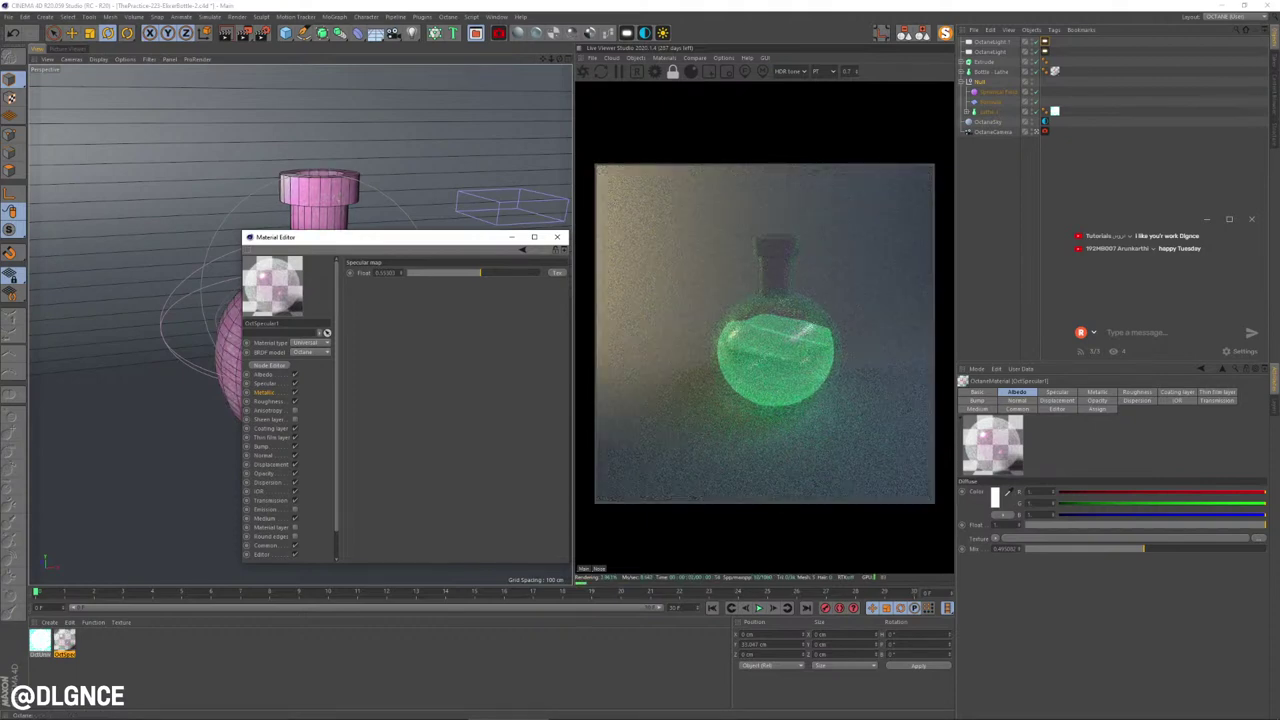
drag(480, 272, 520, 272)
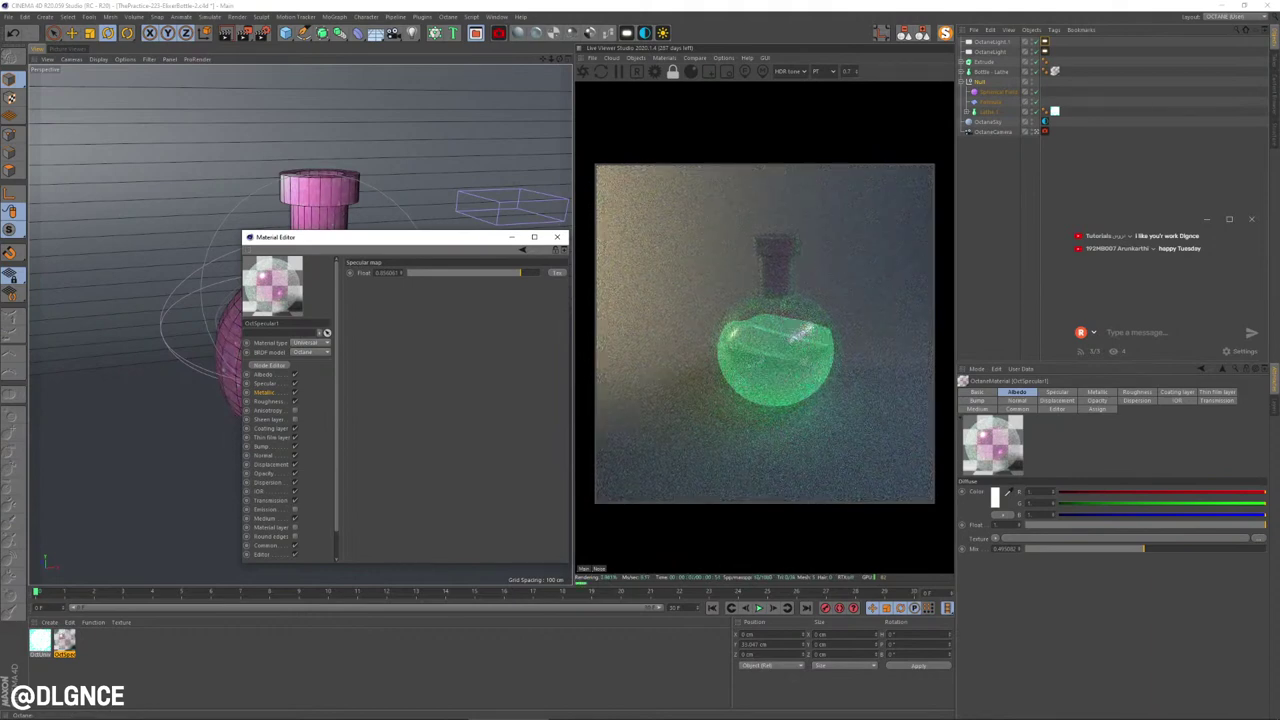
drag(520, 272, 420, 272)
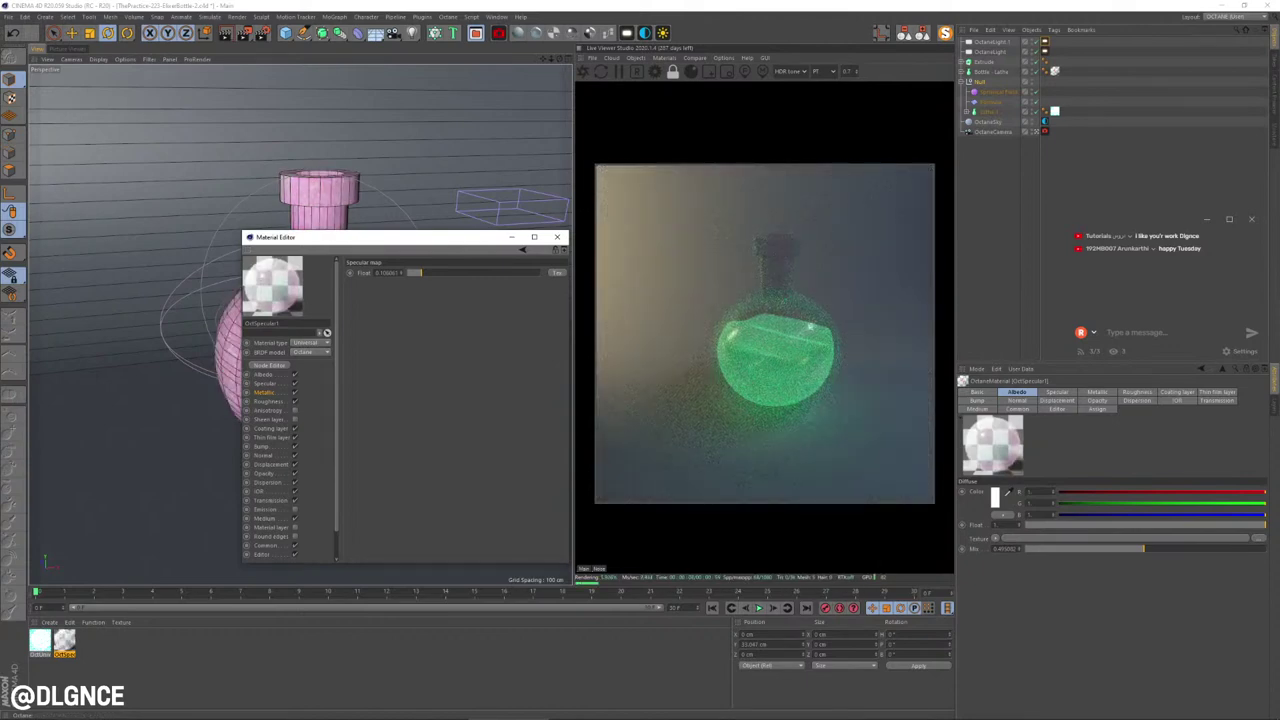
Step: Raise the bottle material's opacity float to about 0.57
click(264, 474)
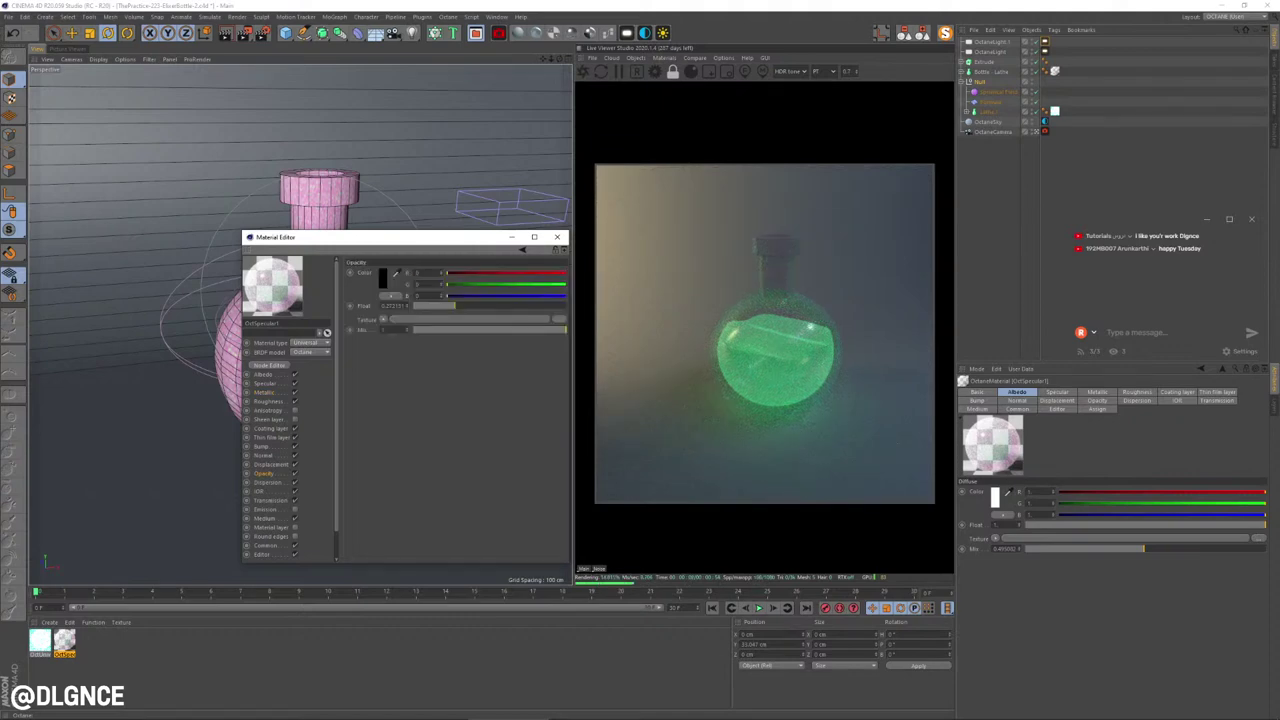
drag(454, 306, 478, 306)
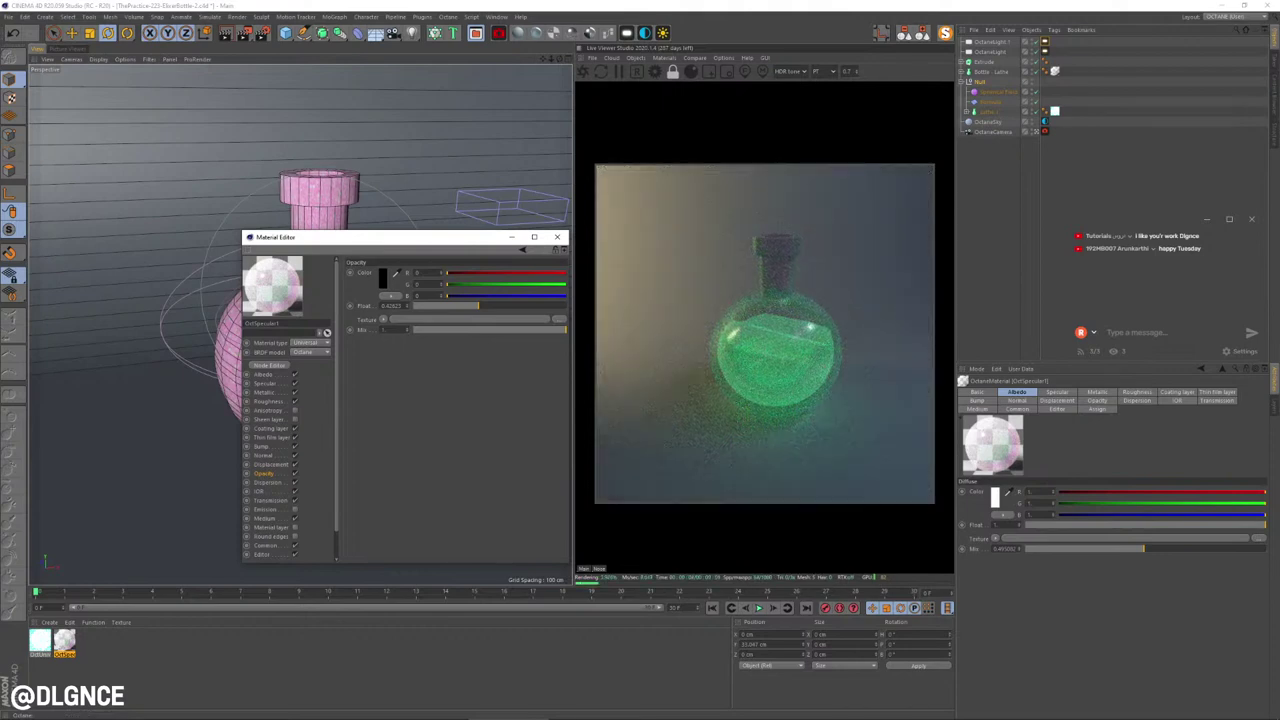
drag(478, 306, 499, 306)
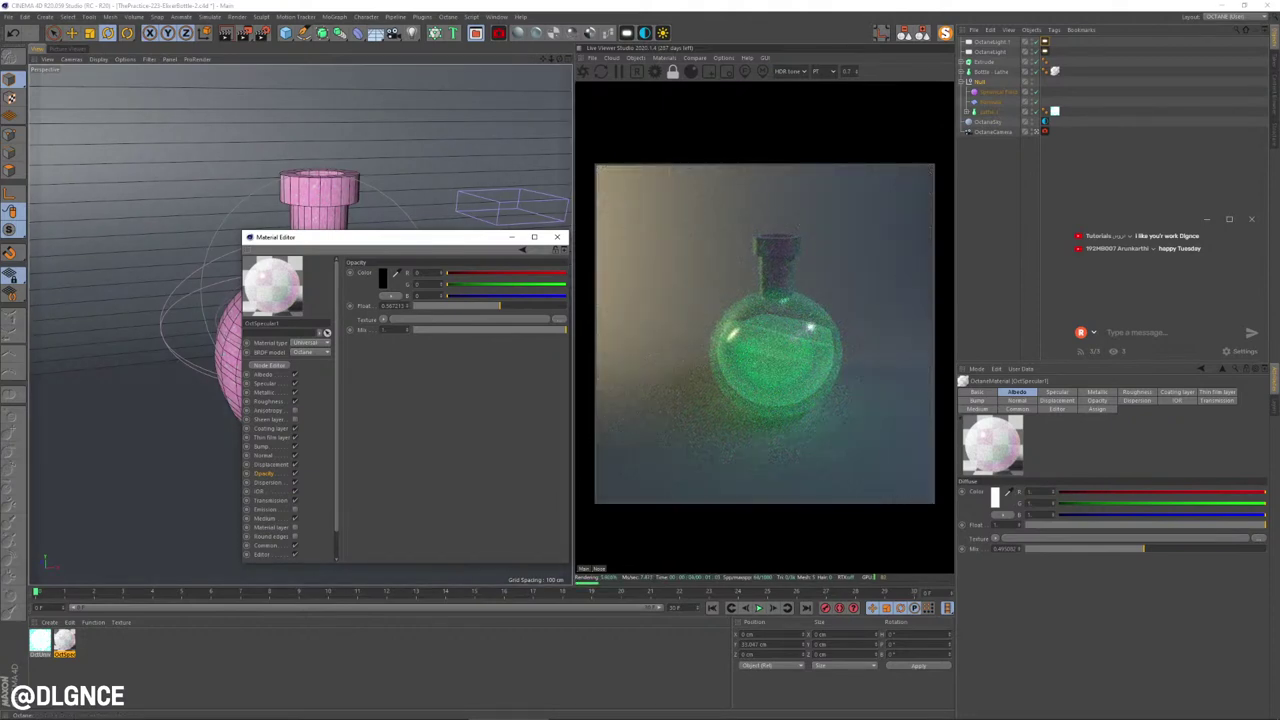
Step: Review the bottle material's IOR and Transmission settings and disable its Medium channel
click(259, 492)
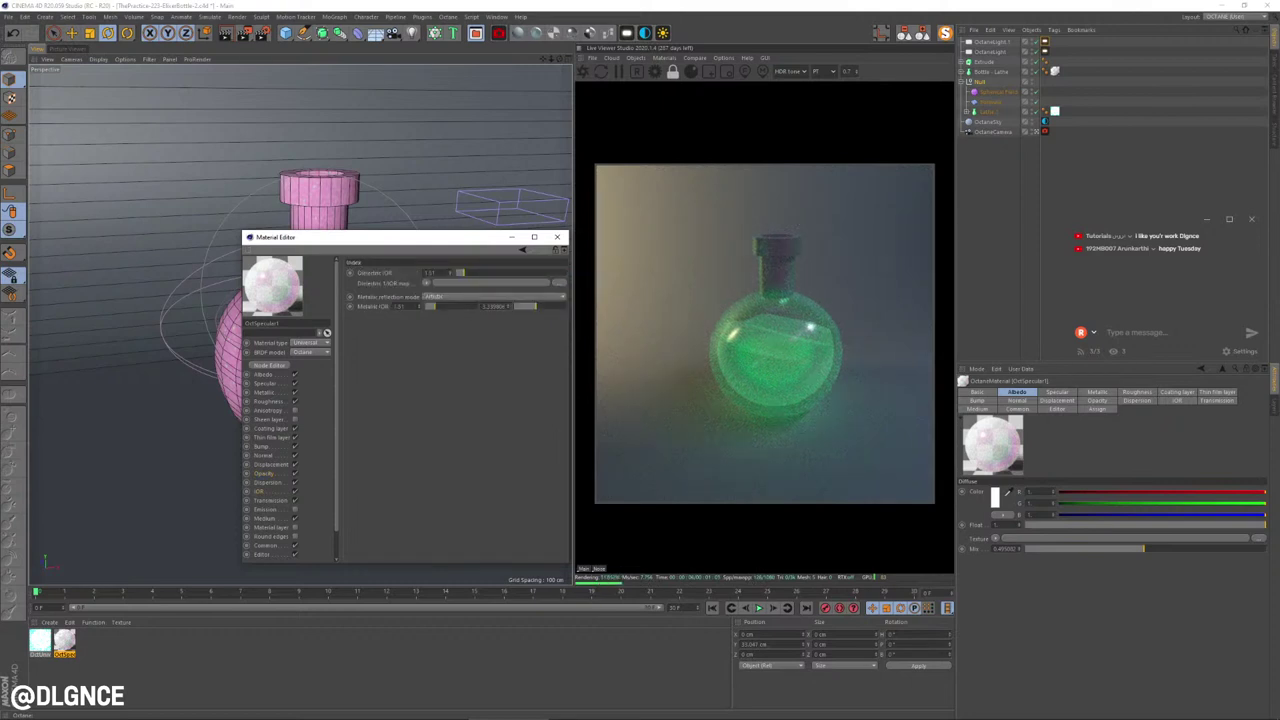
click(270, 500)
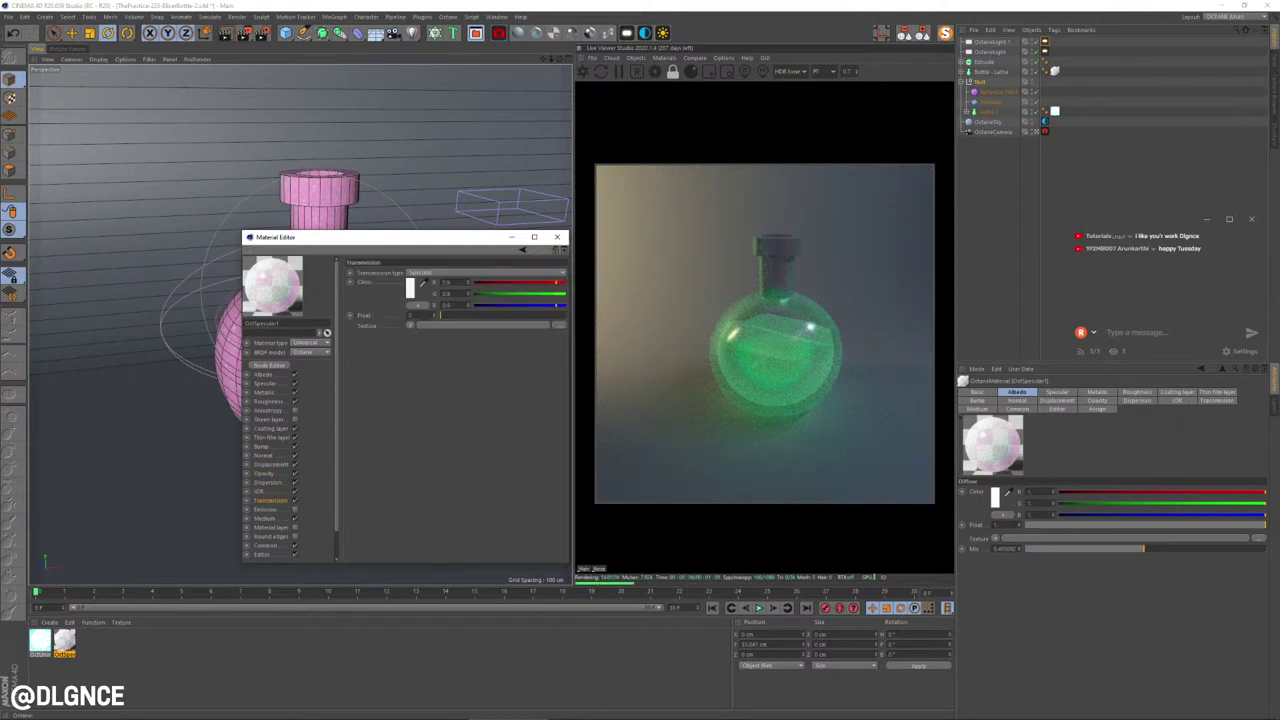
click(264, 518)
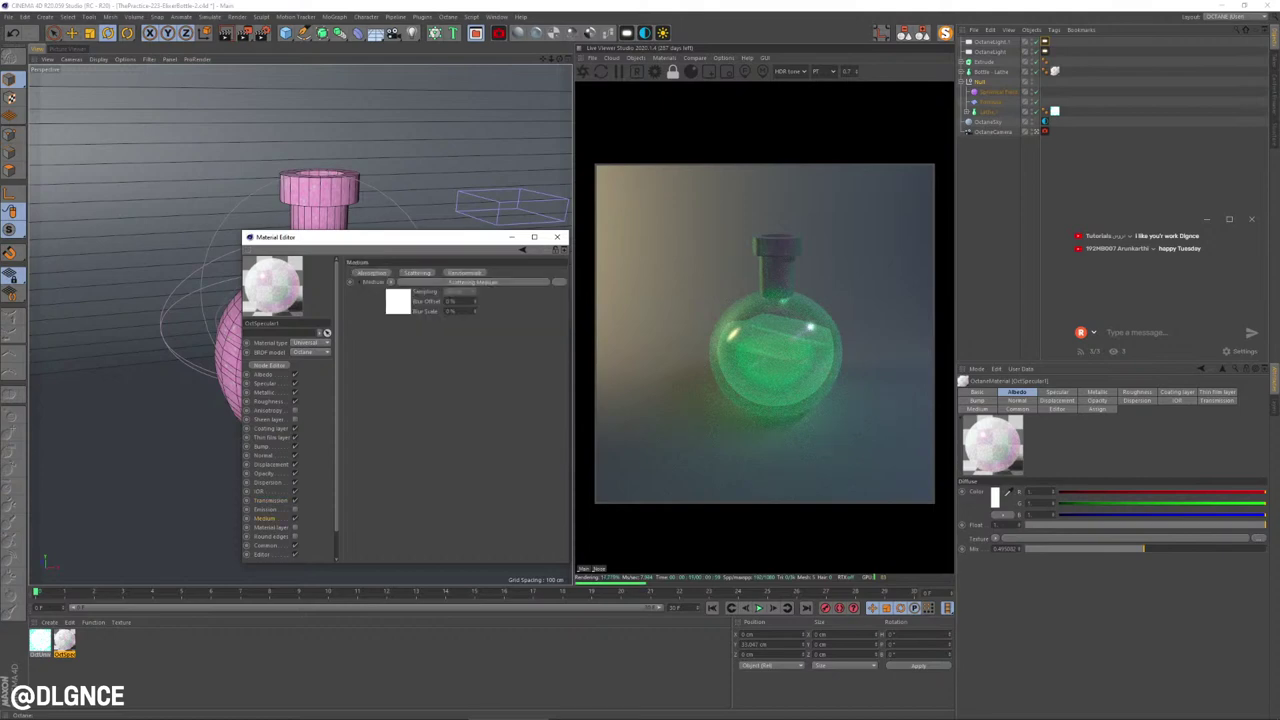
click(295, 518)
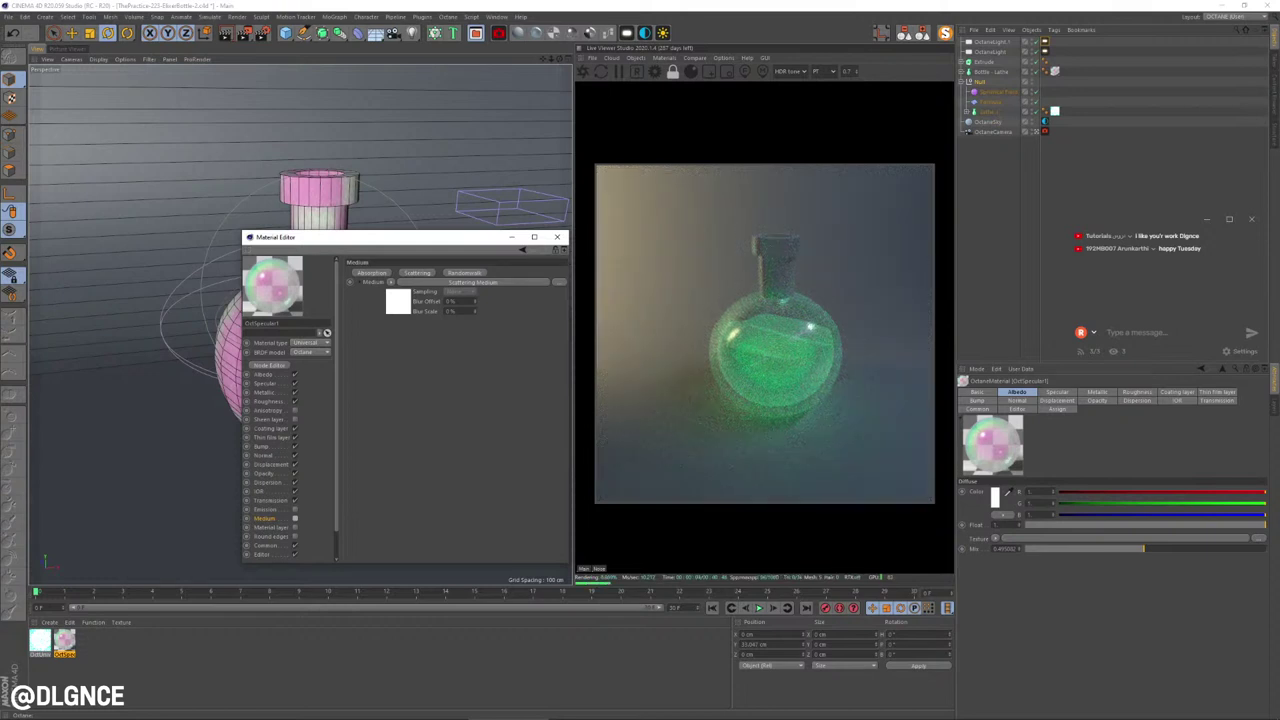
Step: Set the bottle material's dispersion coefficient to about 0.015
click(260, 491)
click(266, 482)
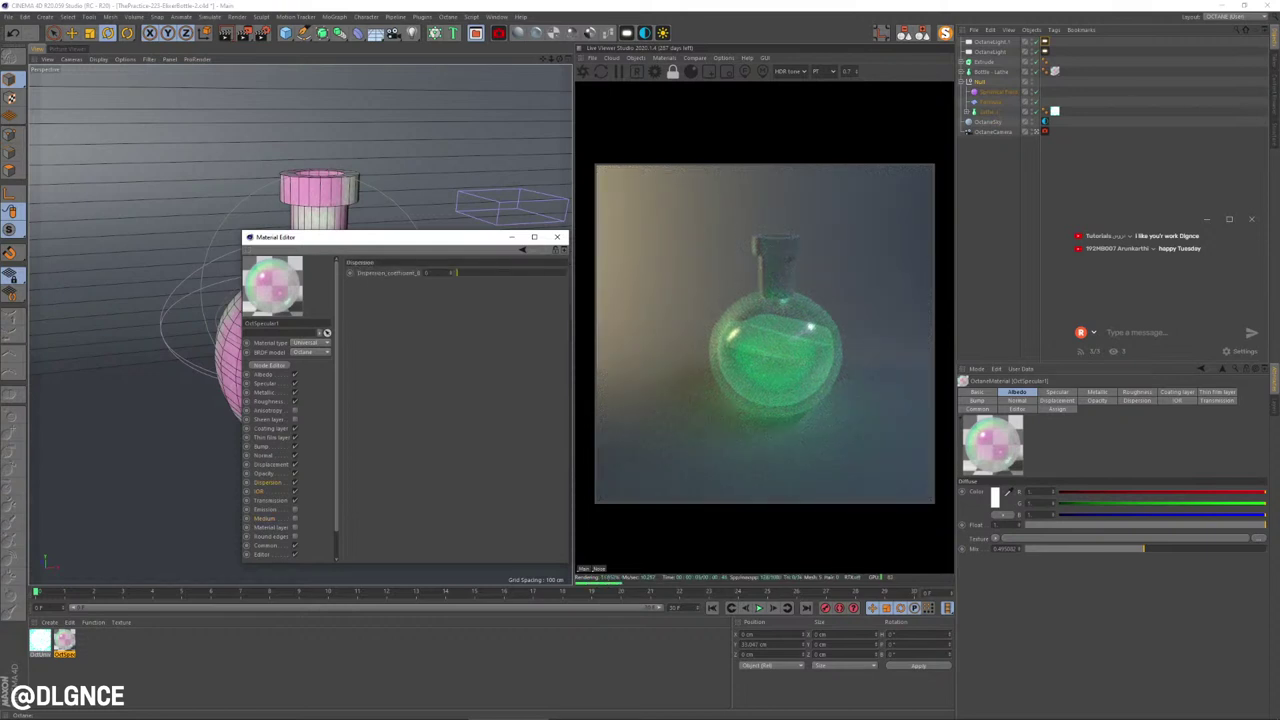
drag(457, 273, 567, 273)
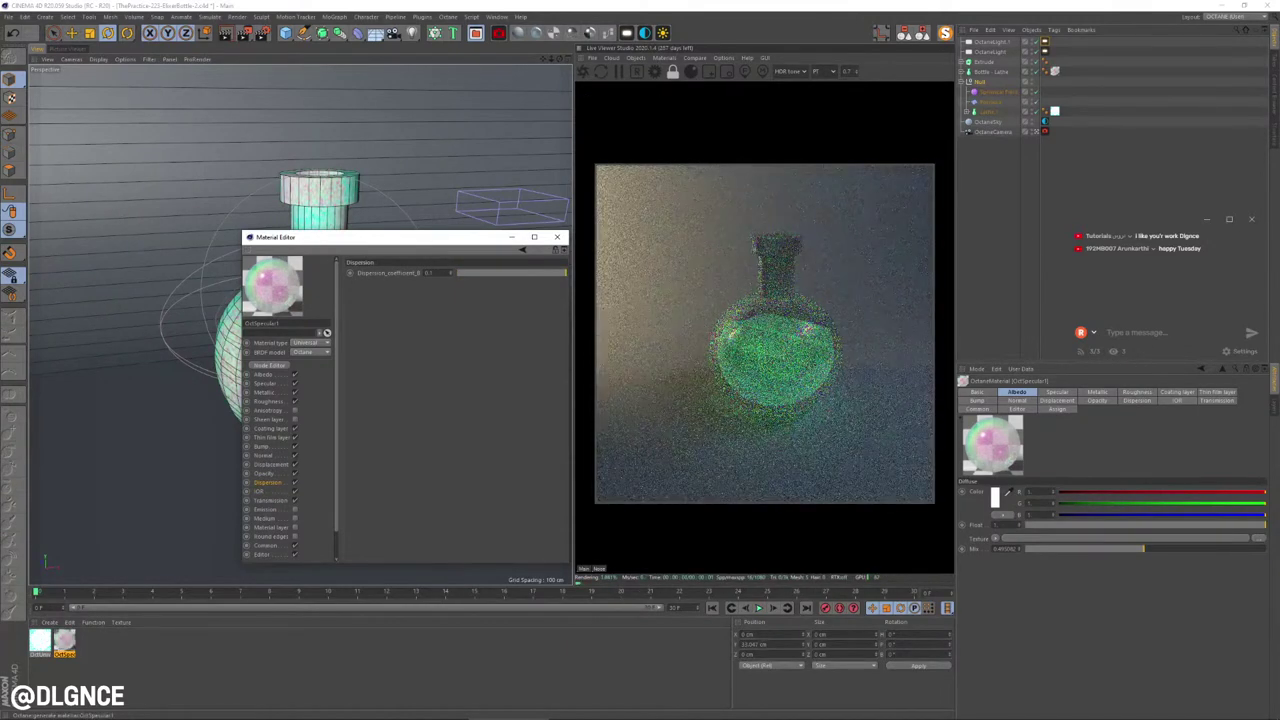
click(499, 273)
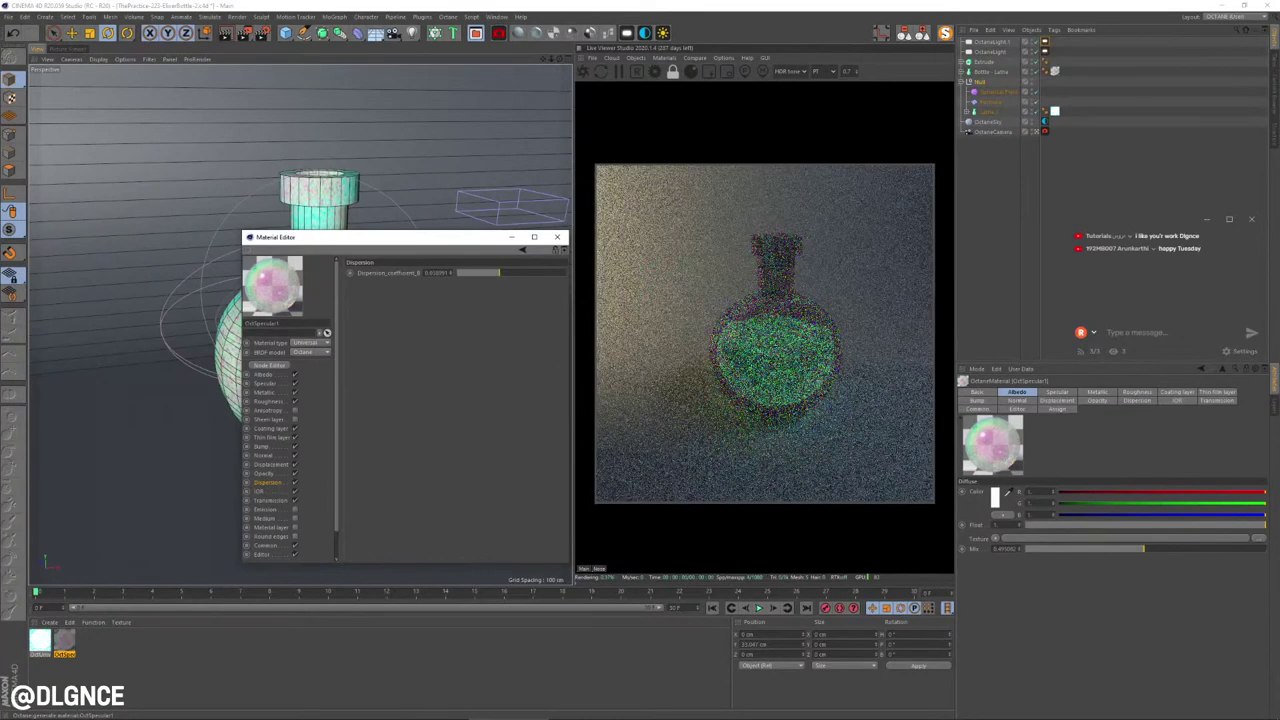
drag(498, 272, 472, 272)
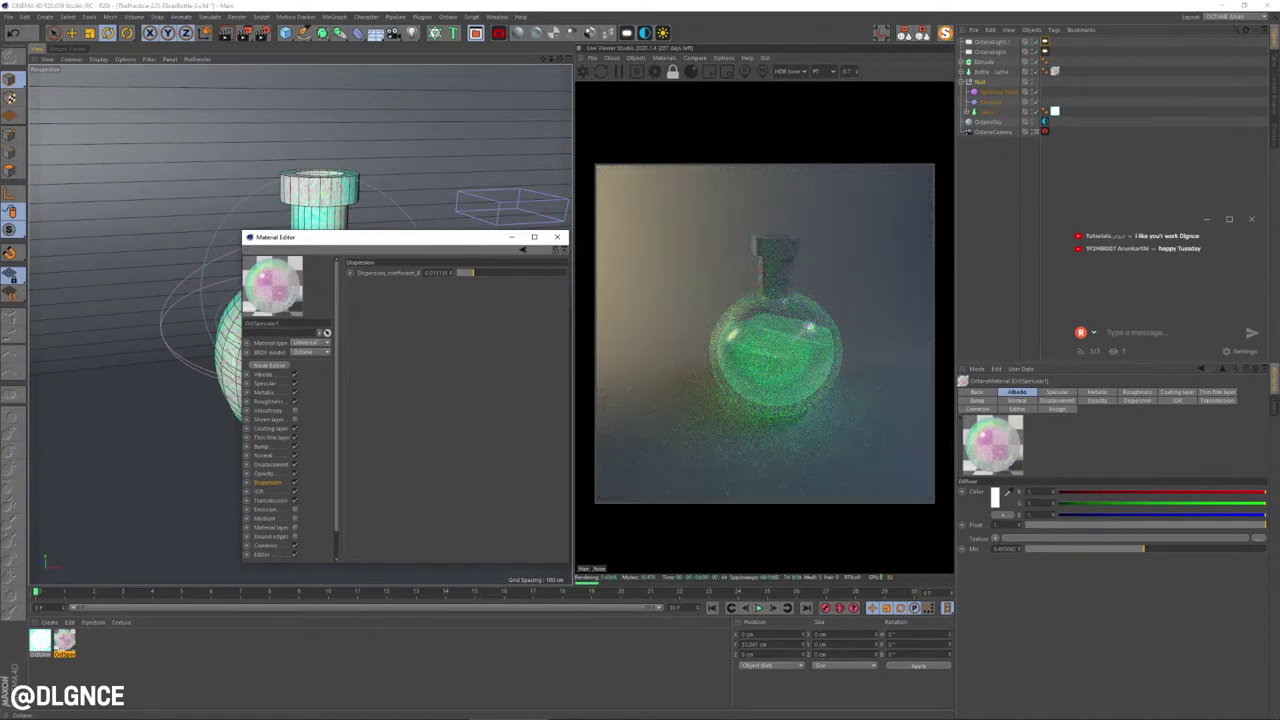
Step: Lower the bottle material's dispersion coefficient to about 0.012 and close the material editor
drag(473, 273, 470, 273)
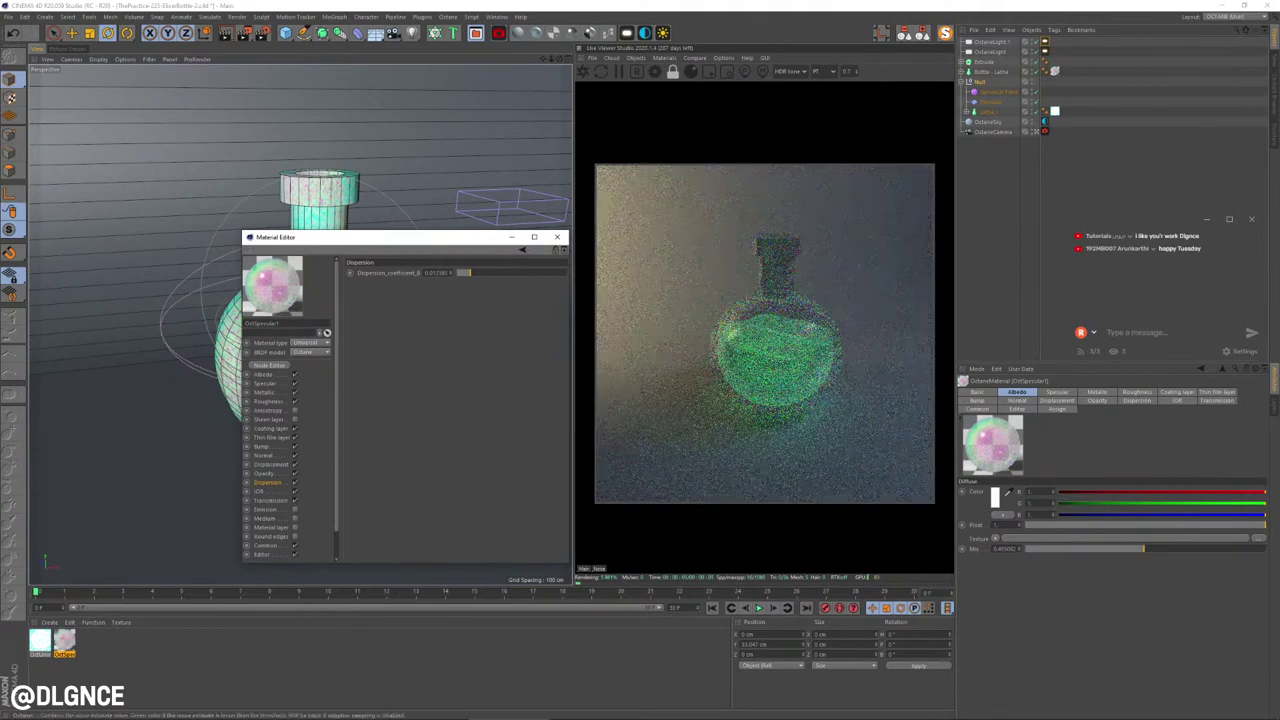
click(599, 568)
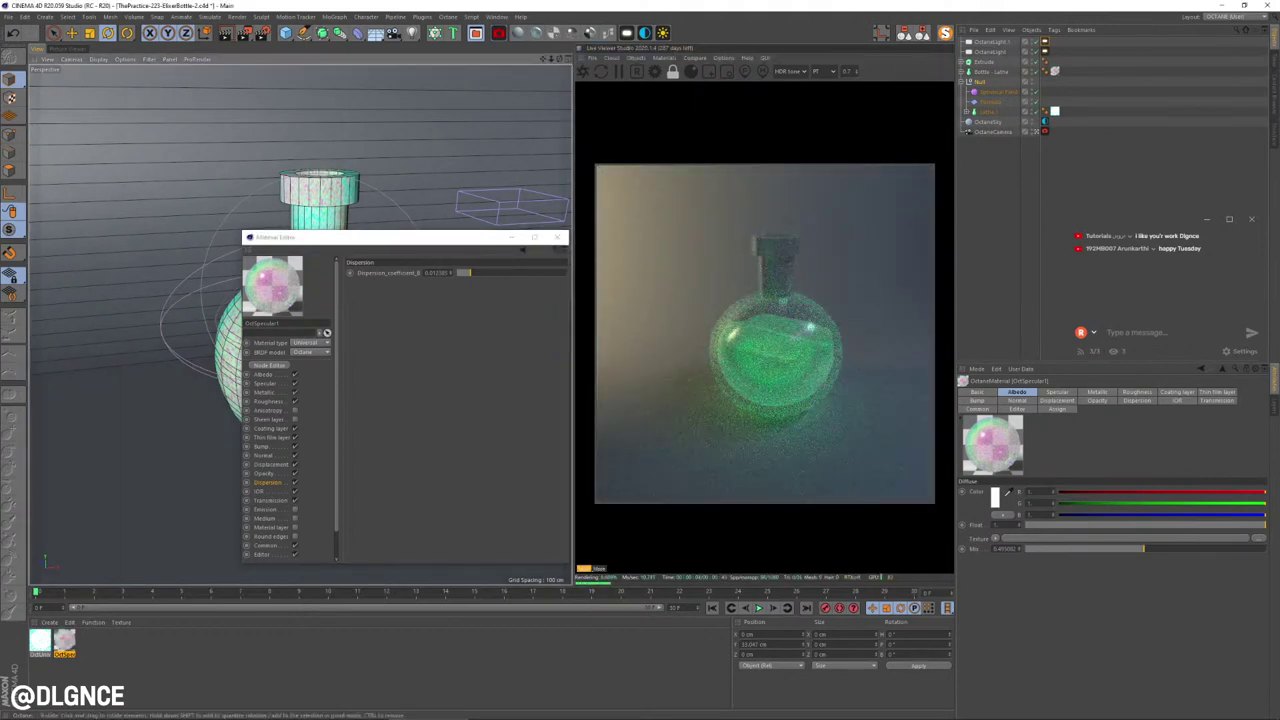
alt+middle_drag(400, 160, 387, 160)
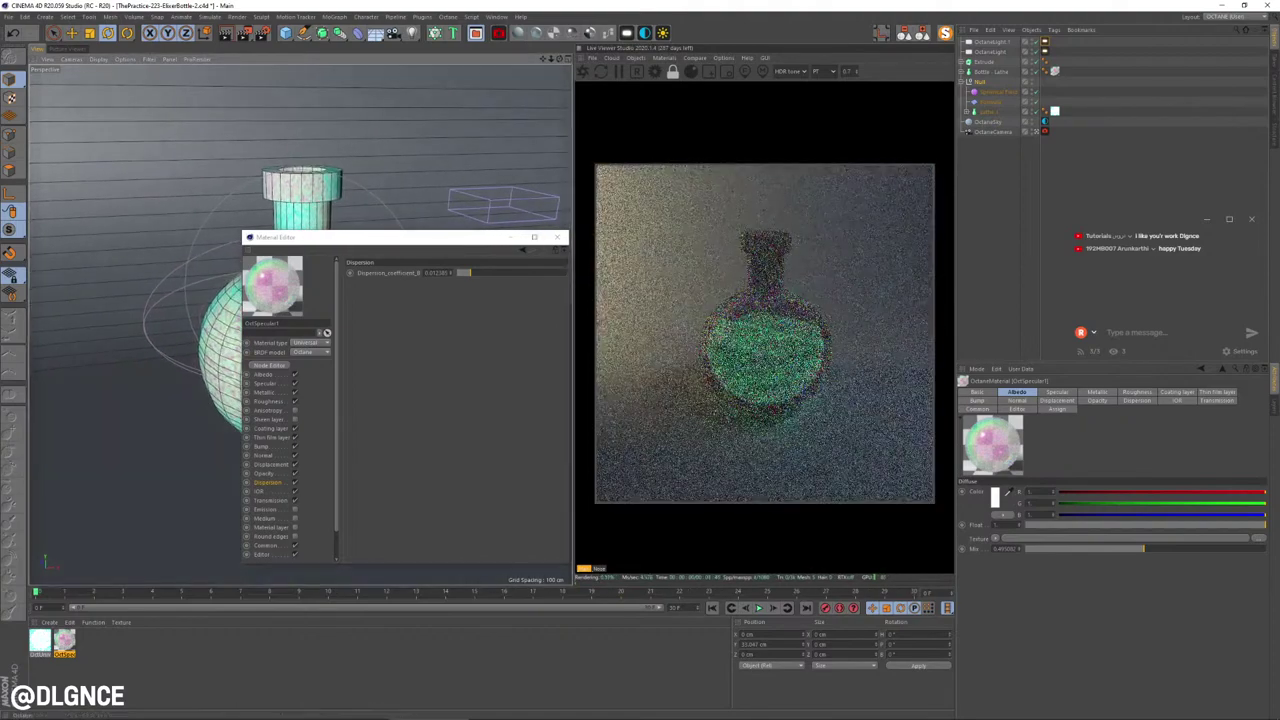
click(557, 237)
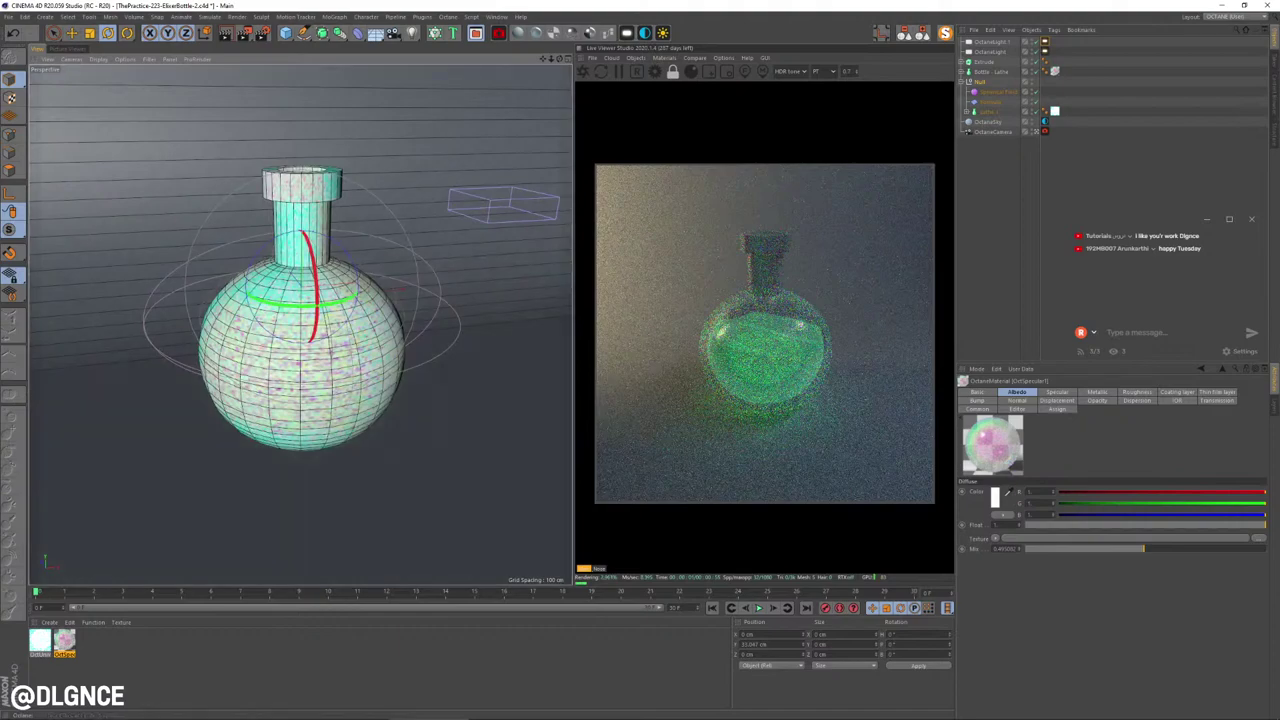
Step: Play the animation briefly and stop it at frame 4
click(759, 608)
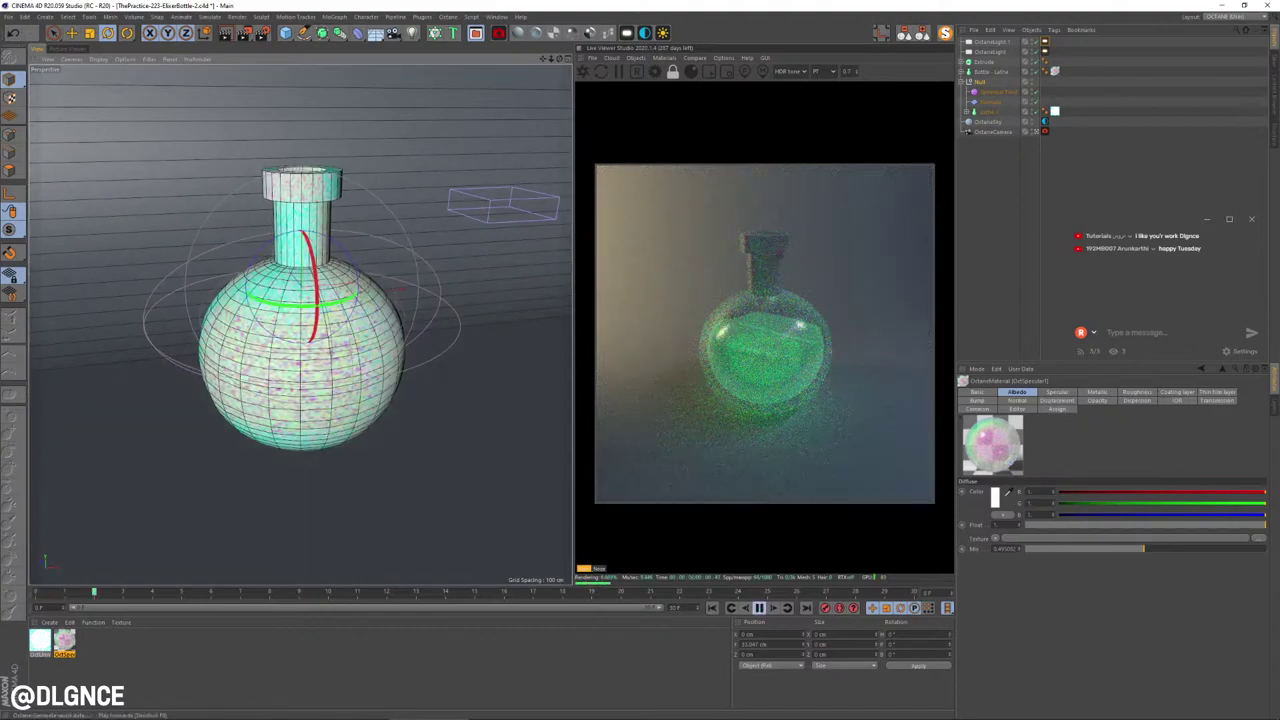
click(759, 608)
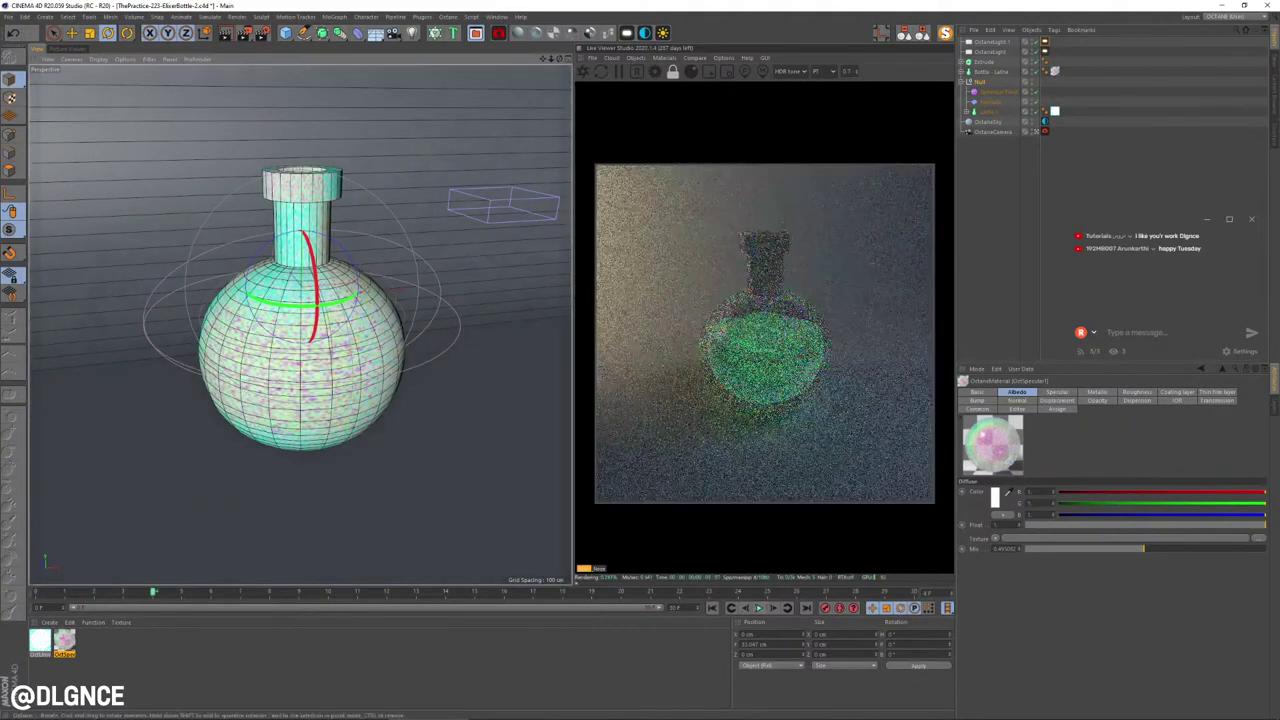
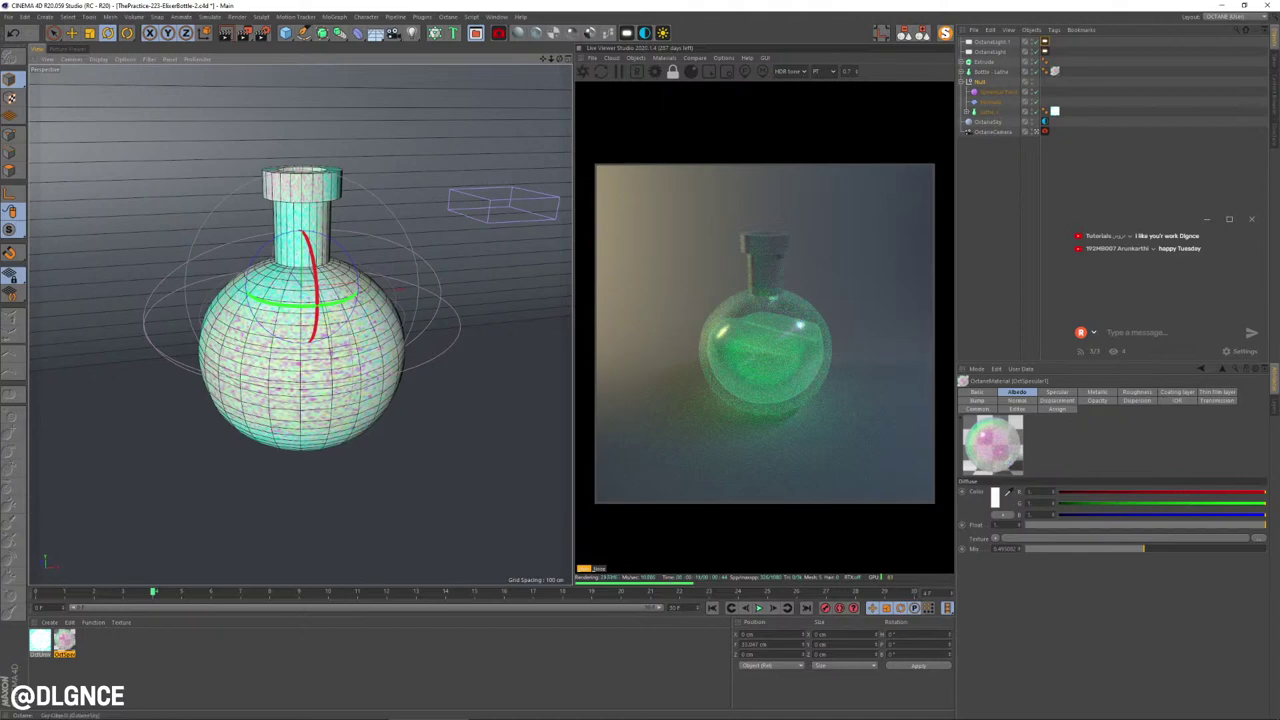
Step: Select the spline inside the Bottle - Lathe object and isolate it in the viewport
alt+middle_drag(300, 310, 309, 312)
alt+drag(309, 312, 318, 316)
click(305, 195)
alt+right_drag(305, 195, 400, 195)
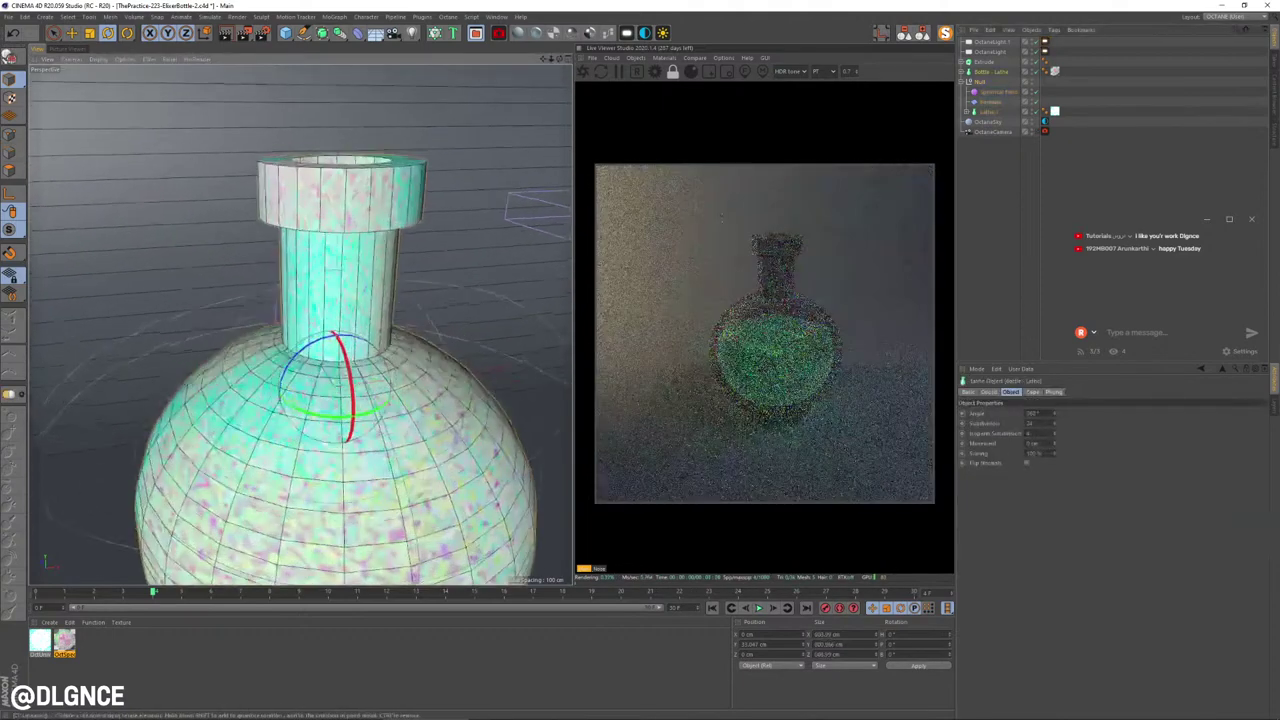
alt+middle_drag(340, 240, 358, 276)
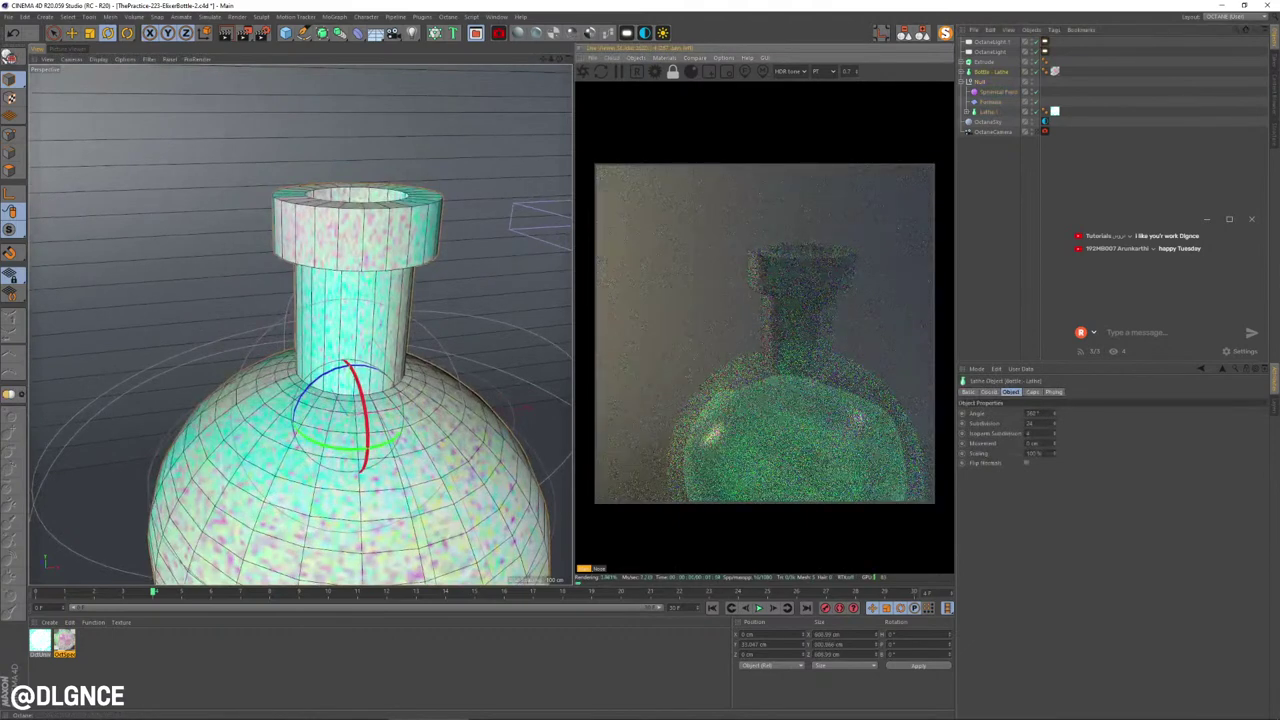
click(962, 72)
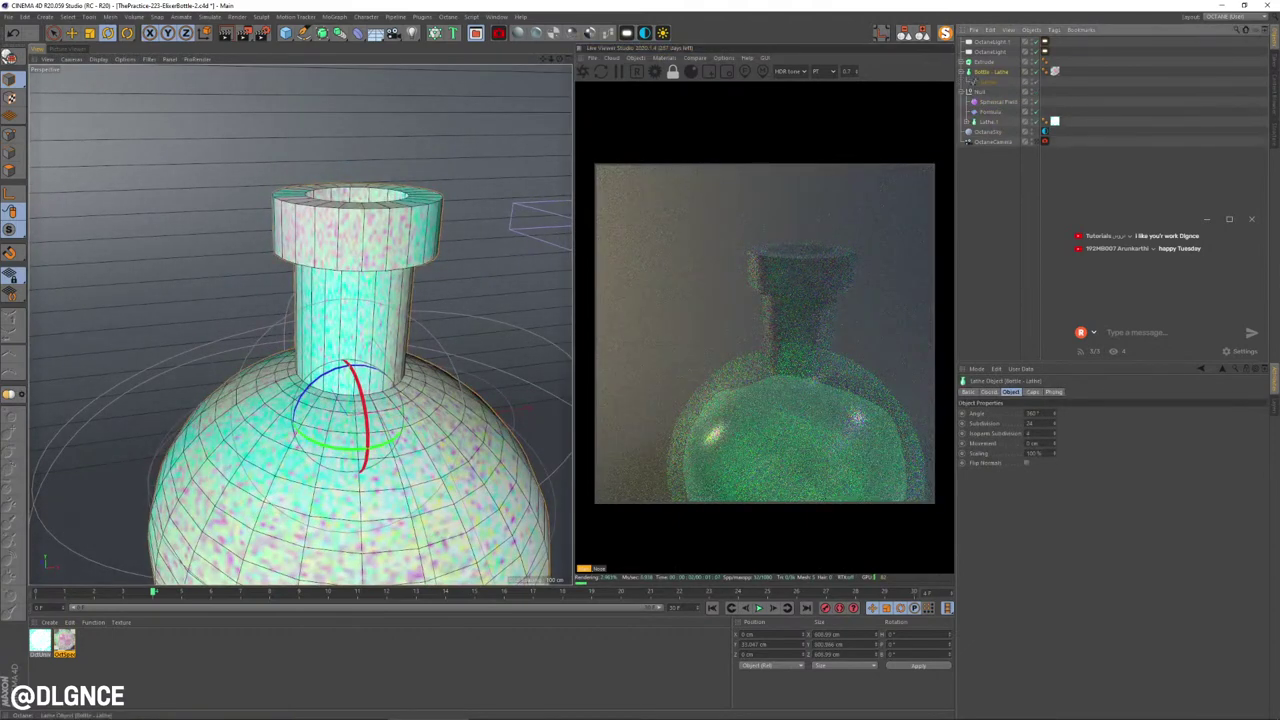
click(987, 82)
click(945, 33)
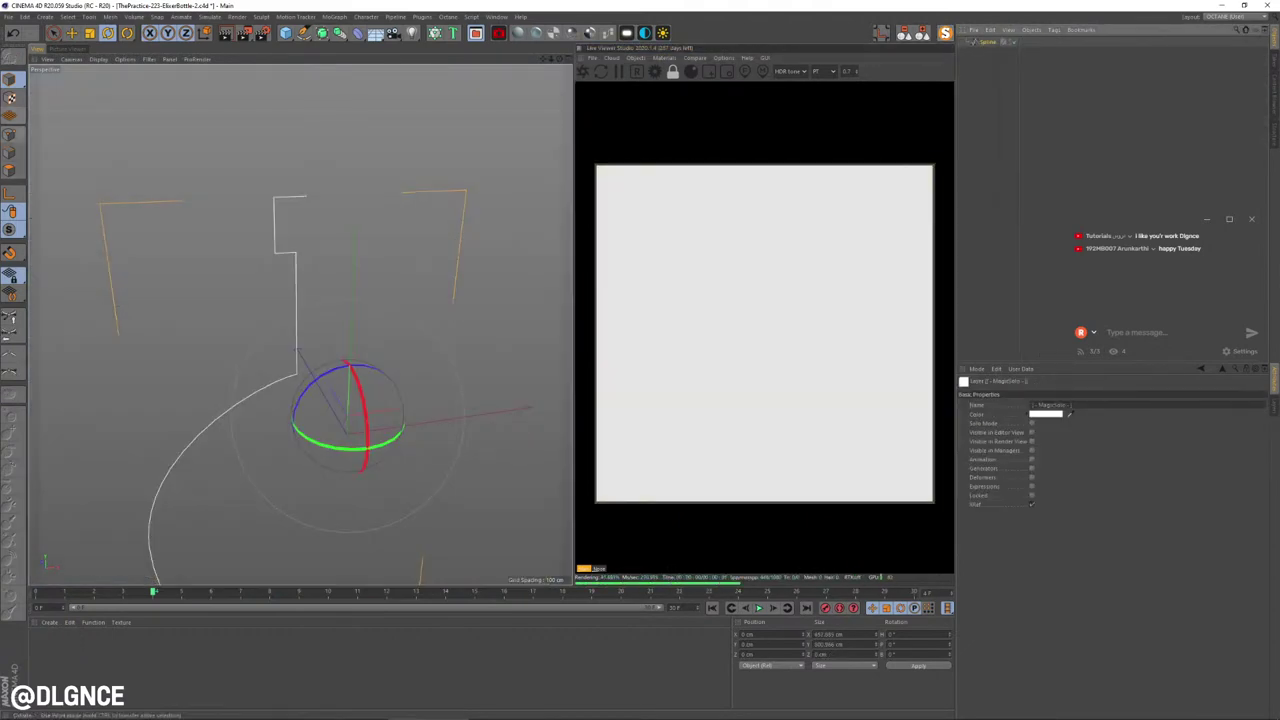
Step: Select the spline points around the bottle's rim and upper neck, then end the isolation
click(10, 134)
drag(233, 185, 296, 276)
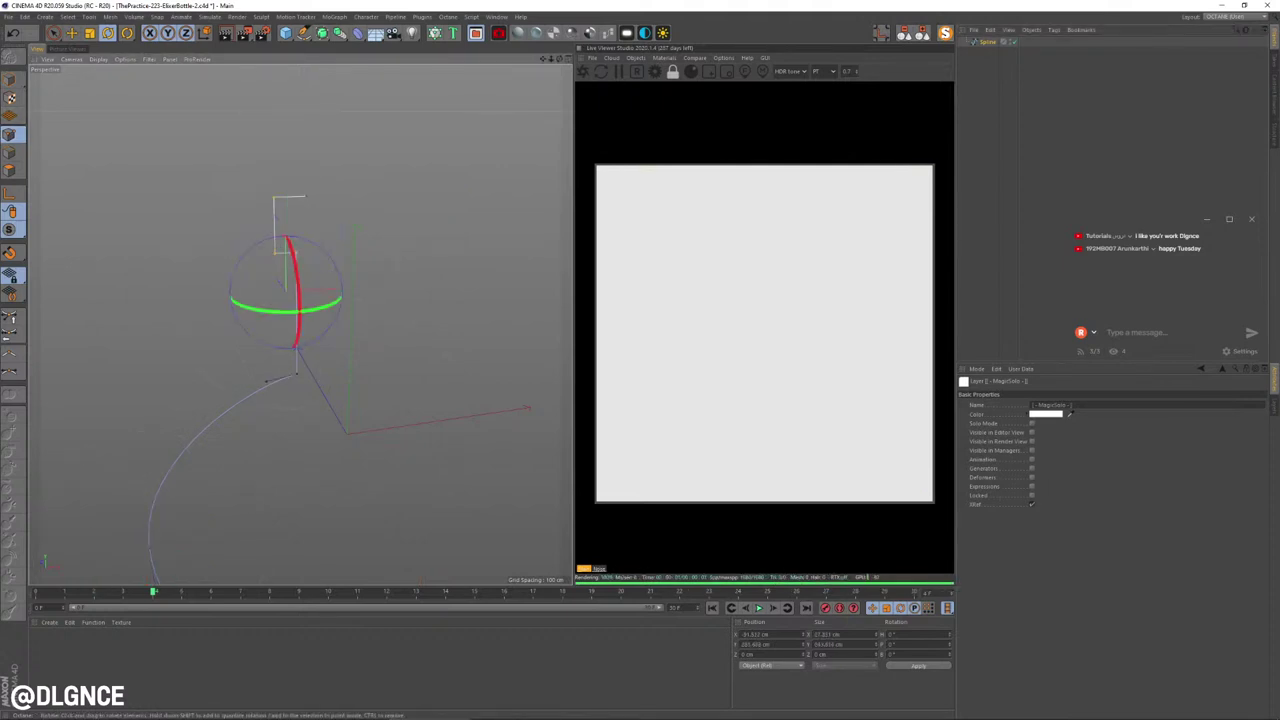
right_click(359, 204)
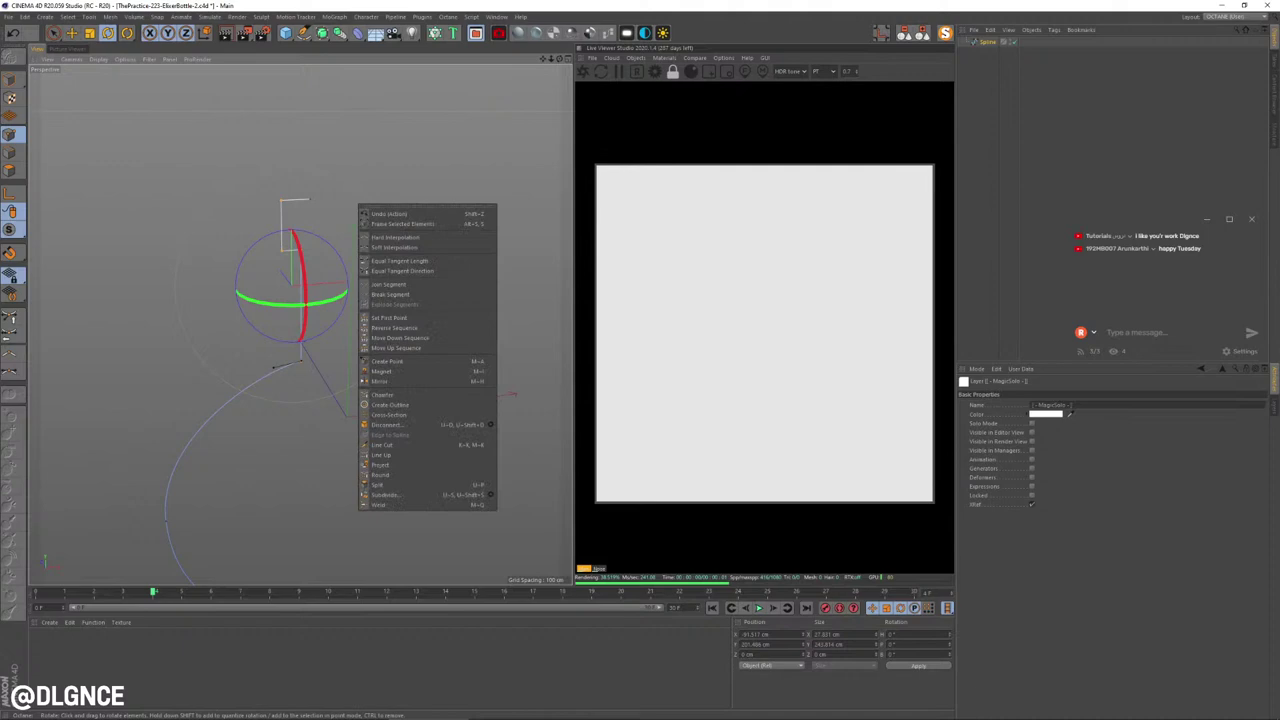
key(Escape)
click(945, 33)
Step: Chamfer the selected spline points with a small radius to round the bottle's rim and neck edges, and return to the OctaneCamera view
right_click(304, 171)
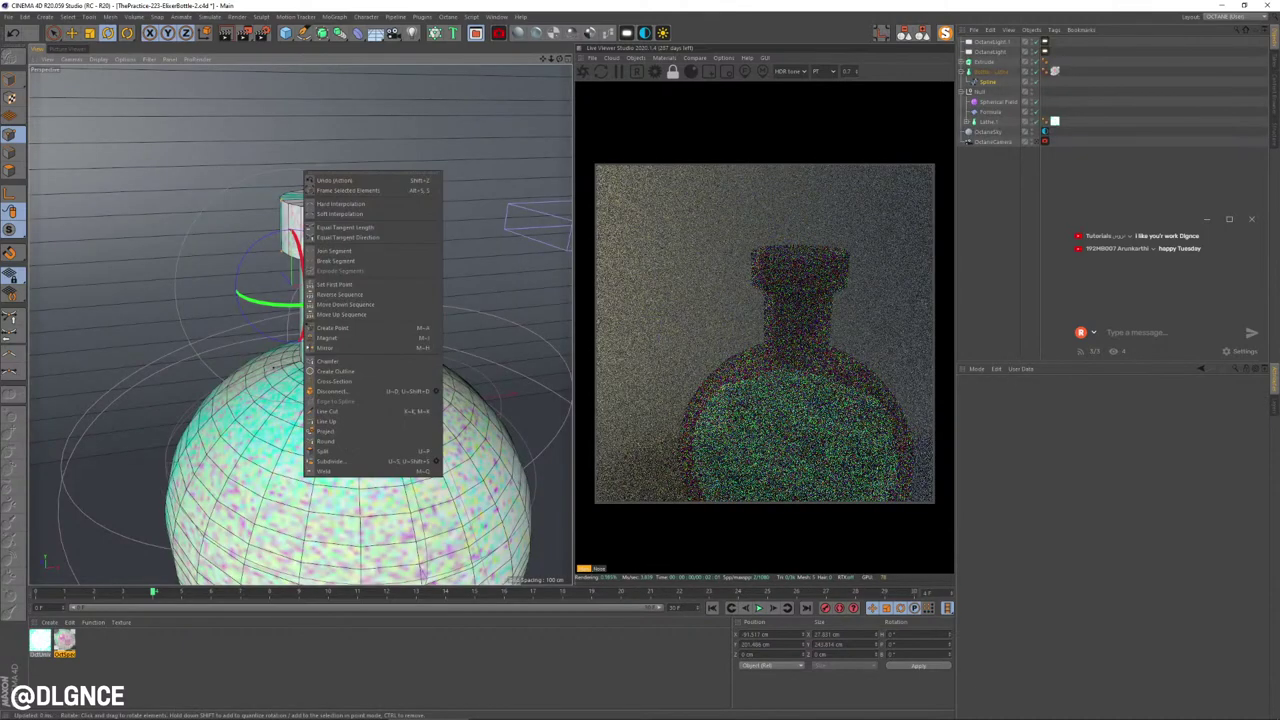
click(340, 361)
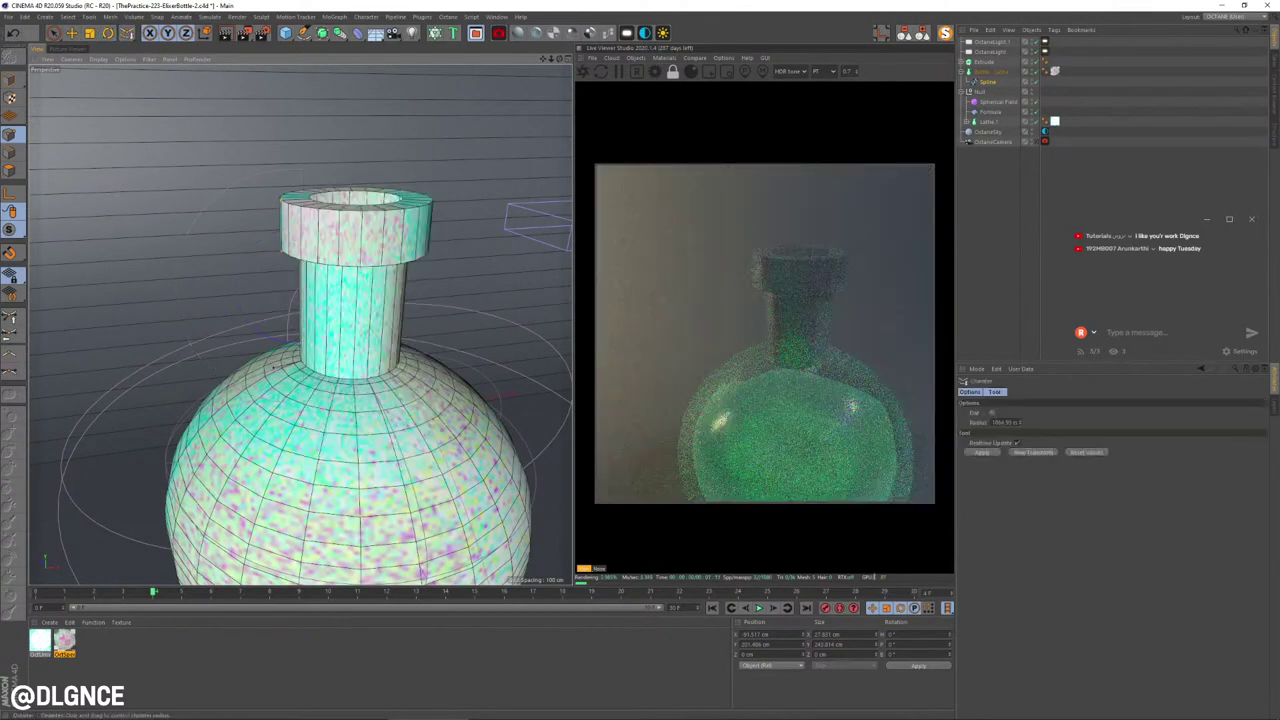
drag(340, 361, 382, 361)
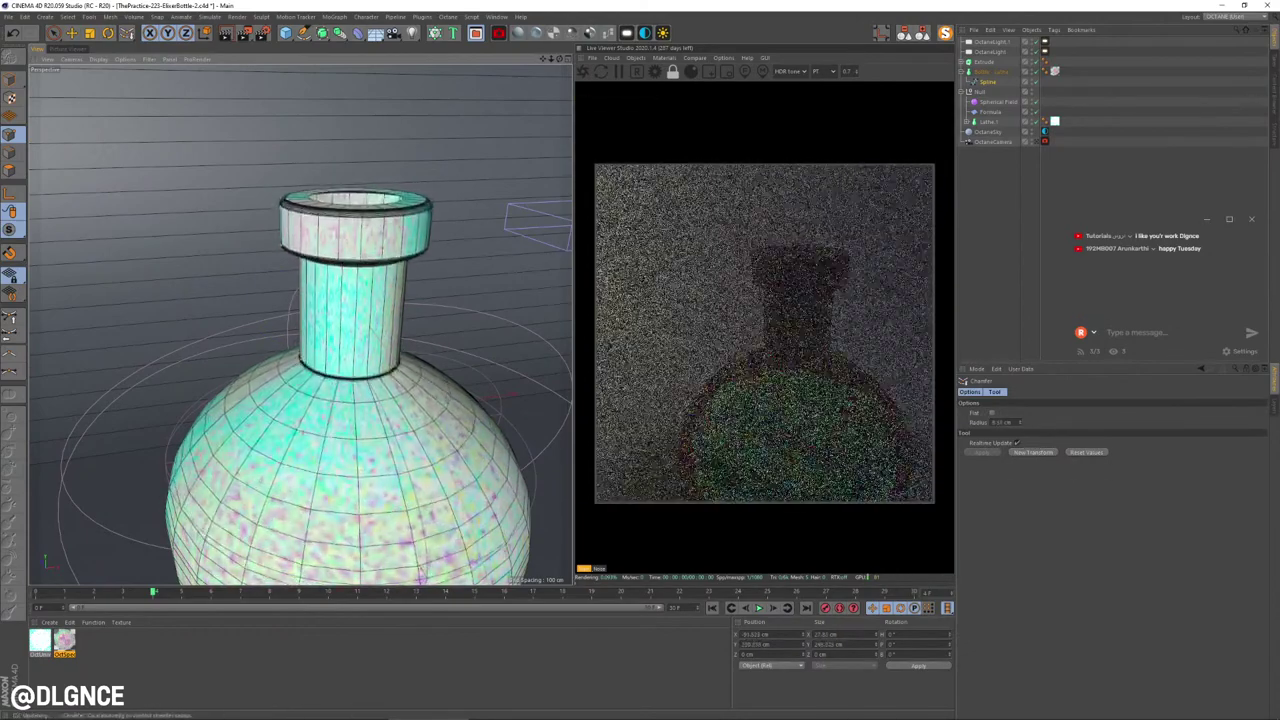
click(1036, 142)
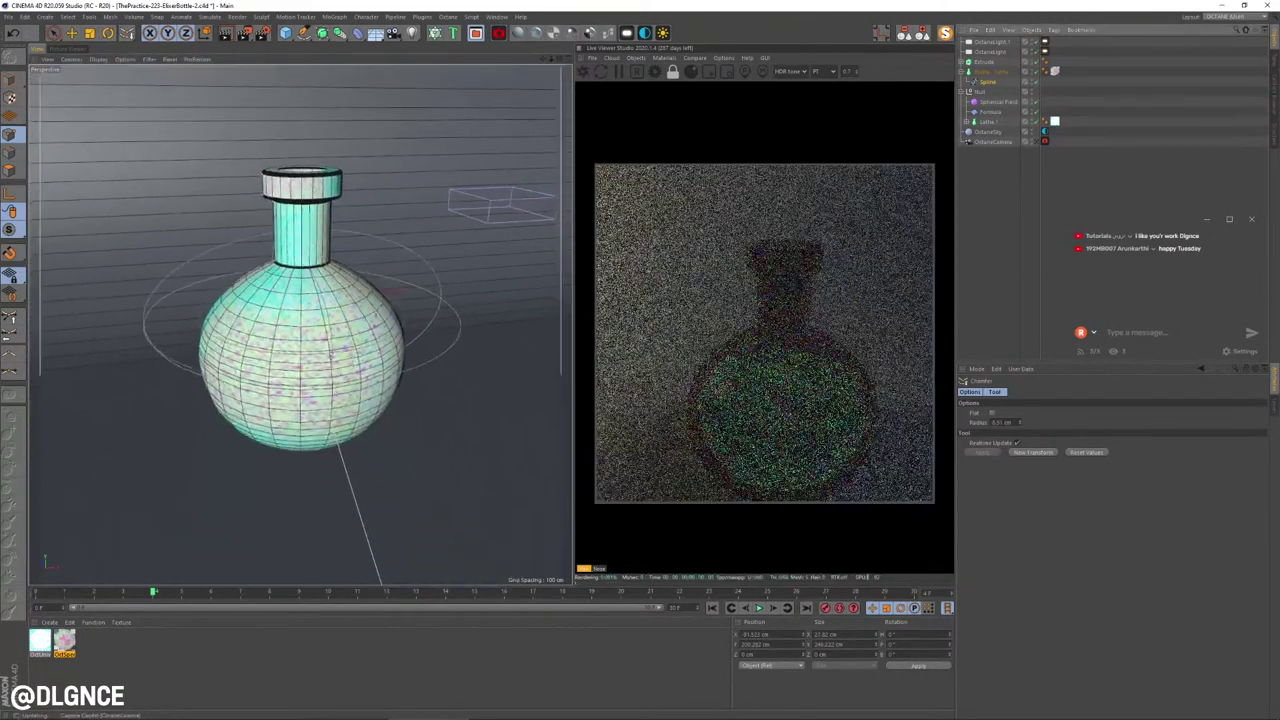
key(e)
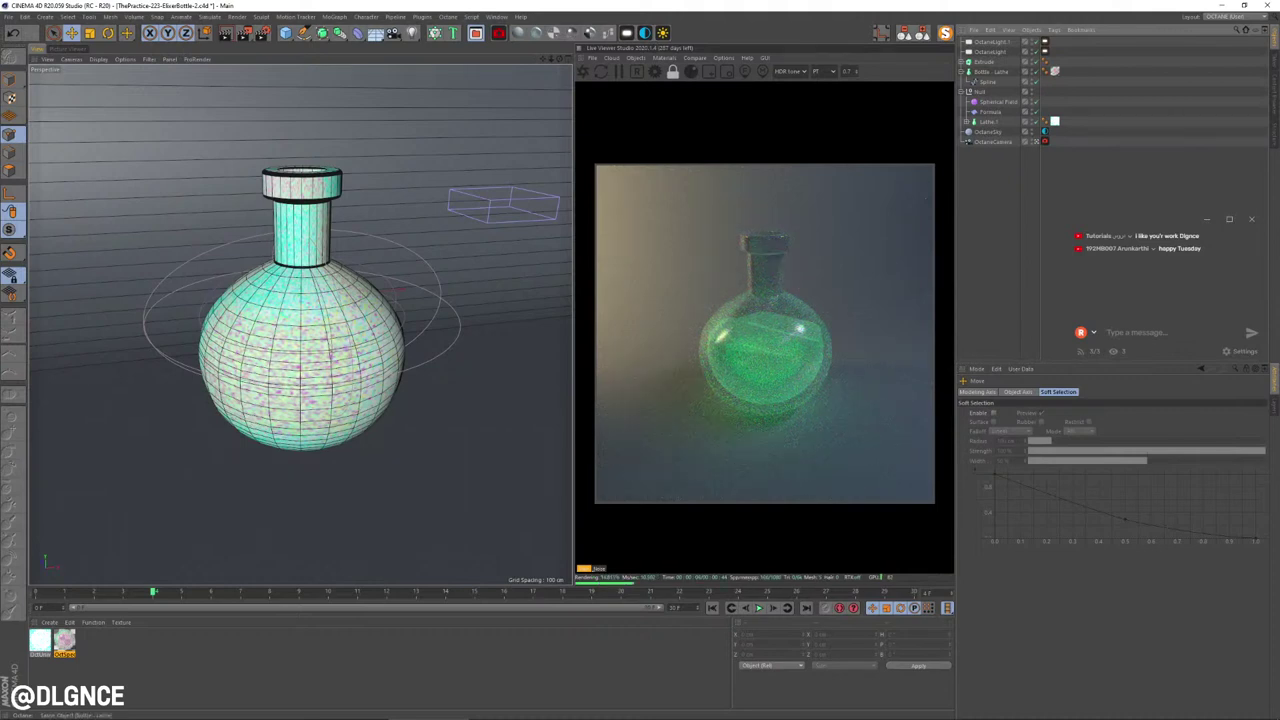
Step: Using the four-view layout, shift OctaneLight.1 farther back, rotate it slightly and raise it
click(992, 42)
key(e)
key(F5)
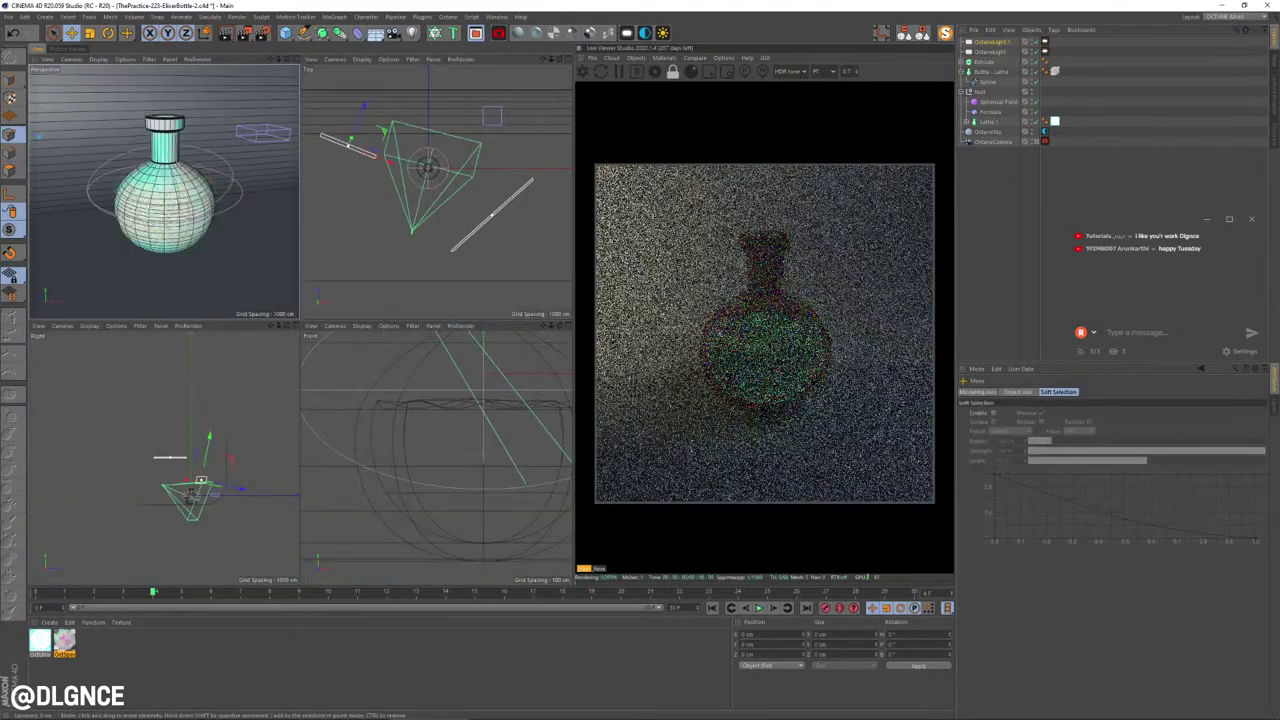
drag(363, 107, 370, 92)
key(r)
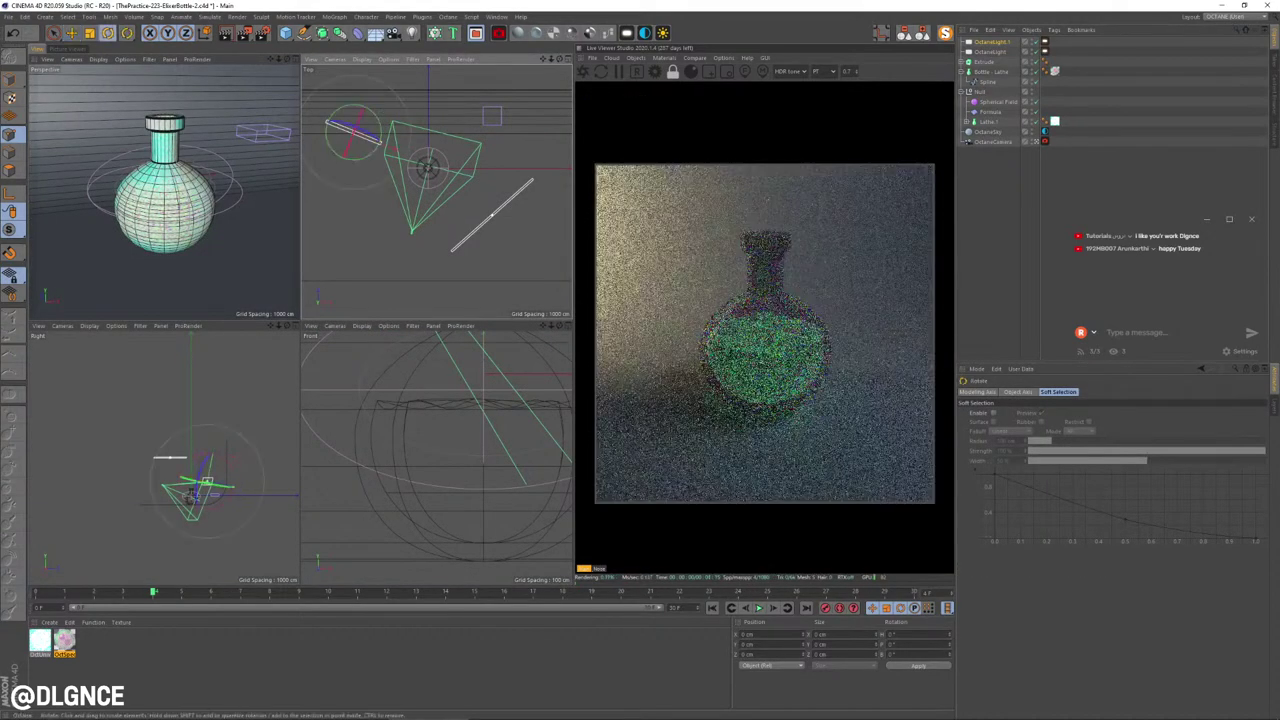
drag(370, 156, 375, 155)
key(e)
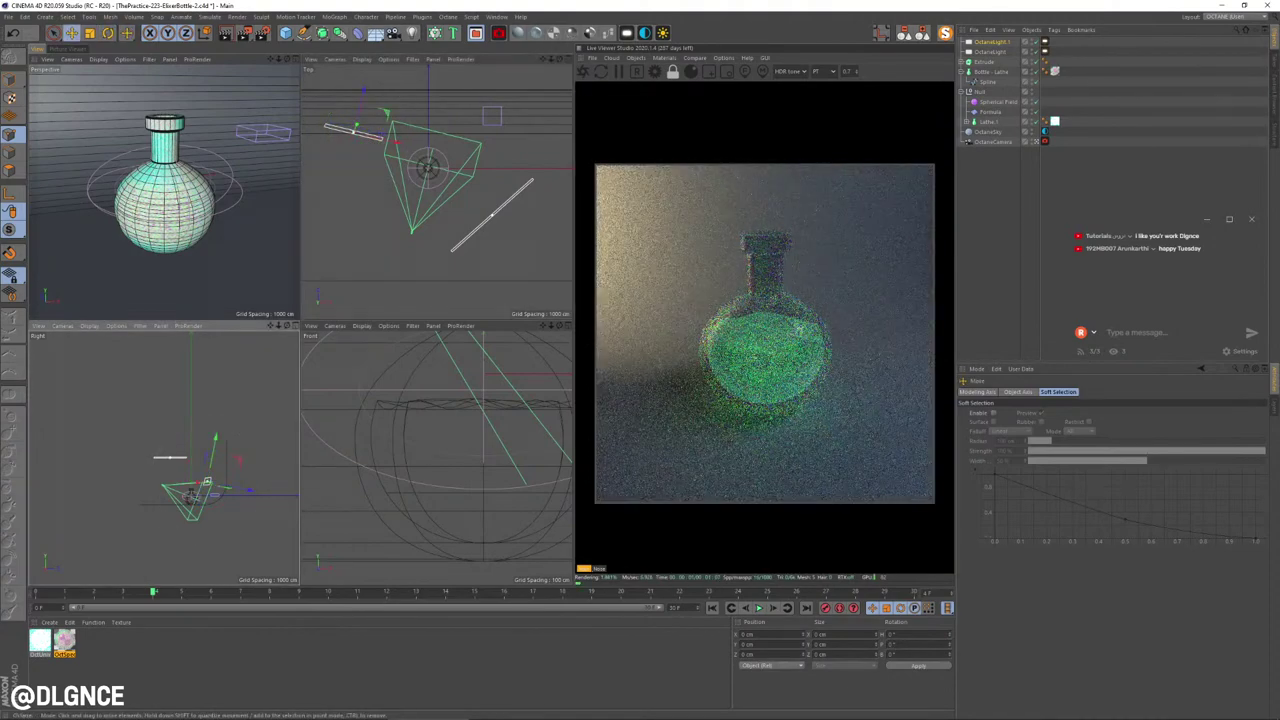
drag(205, 484, 204, 494)
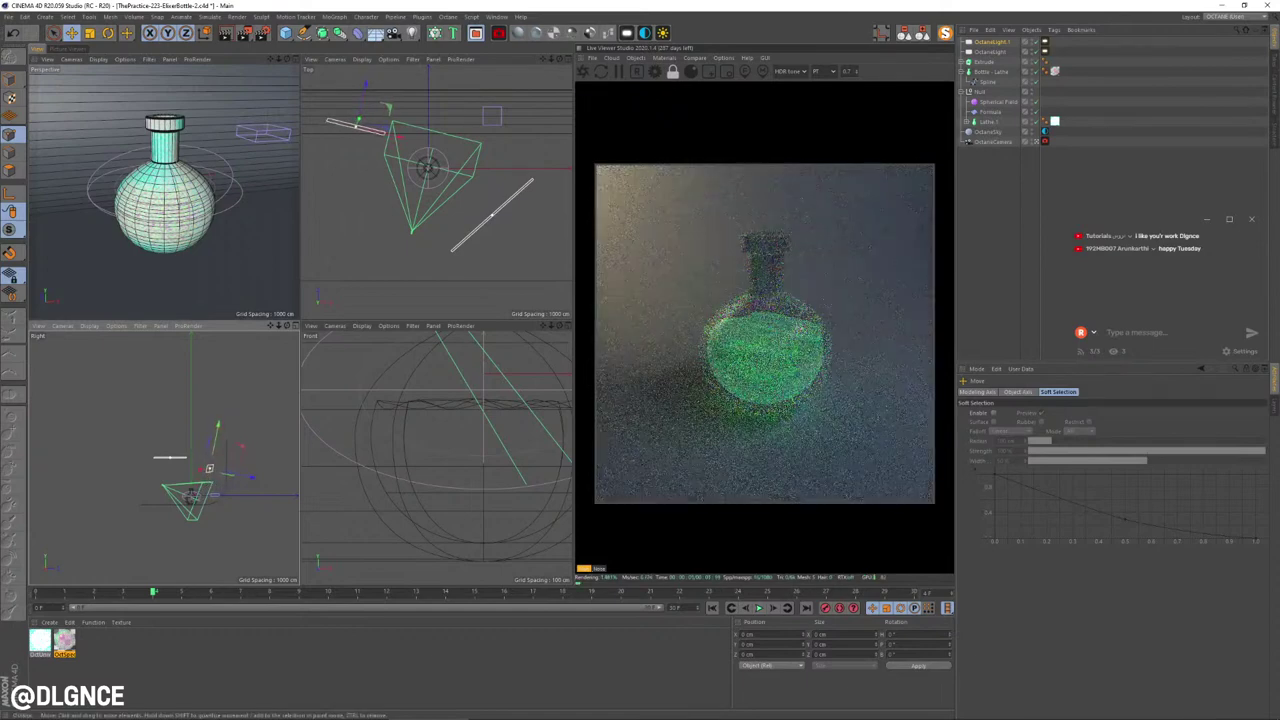
Step: Lower the overhead OctaneLight closer to the bottle
key(9)
key(e)
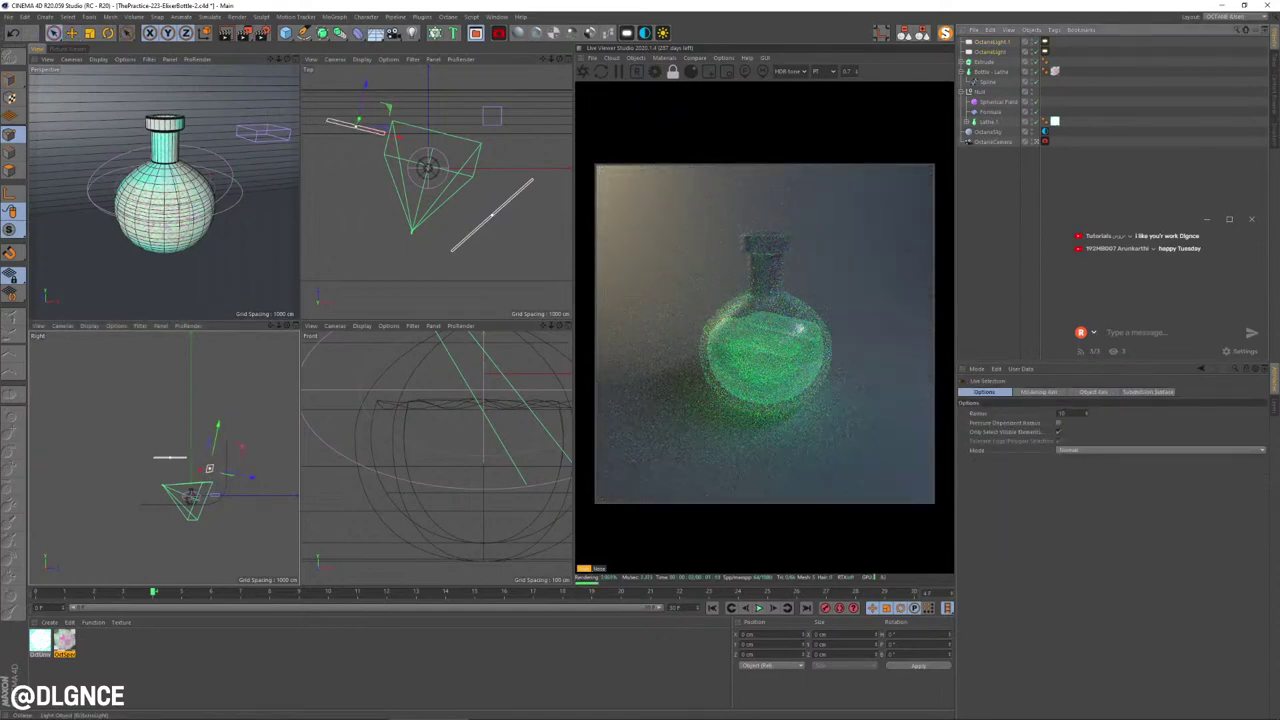
click(209, 468)
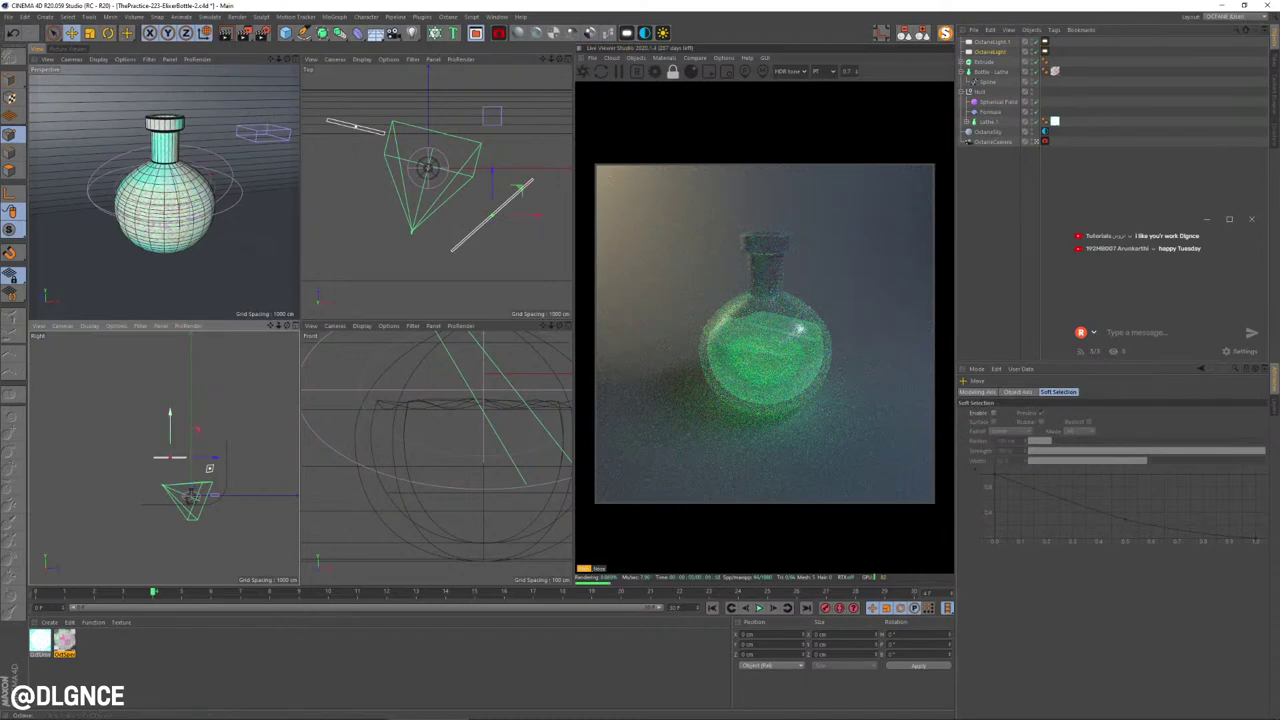
drag(170, 412, 170, 430)
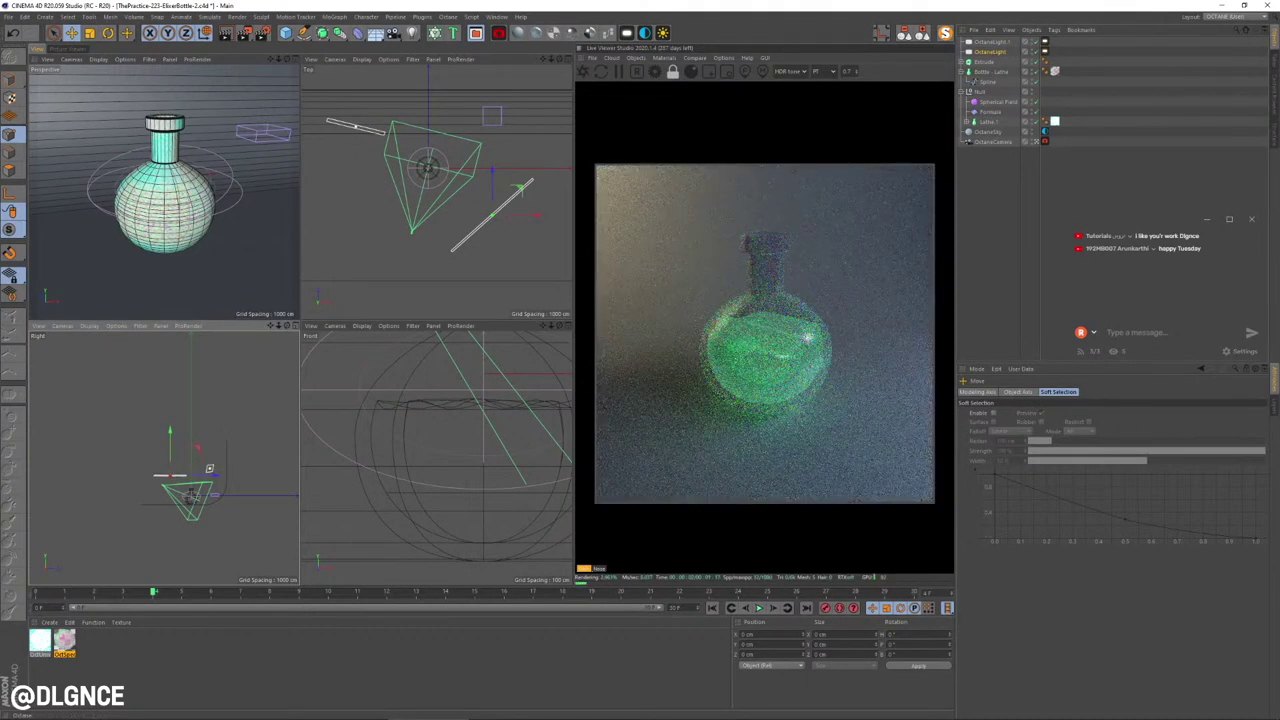
click(765, 333)
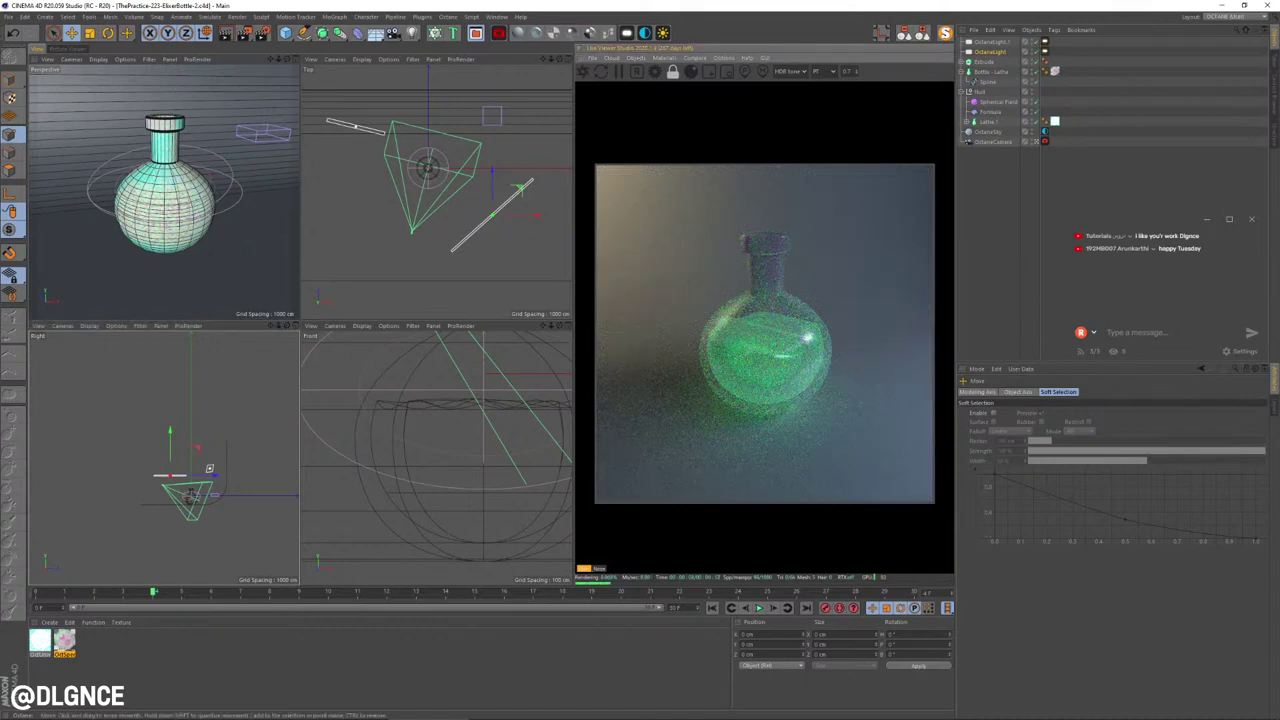
Step: Add a sphere inside the bottle, apply the glowing liquid material to it and shrink it to a radius of about 15 cm
drag(286, 33, 488, 65)
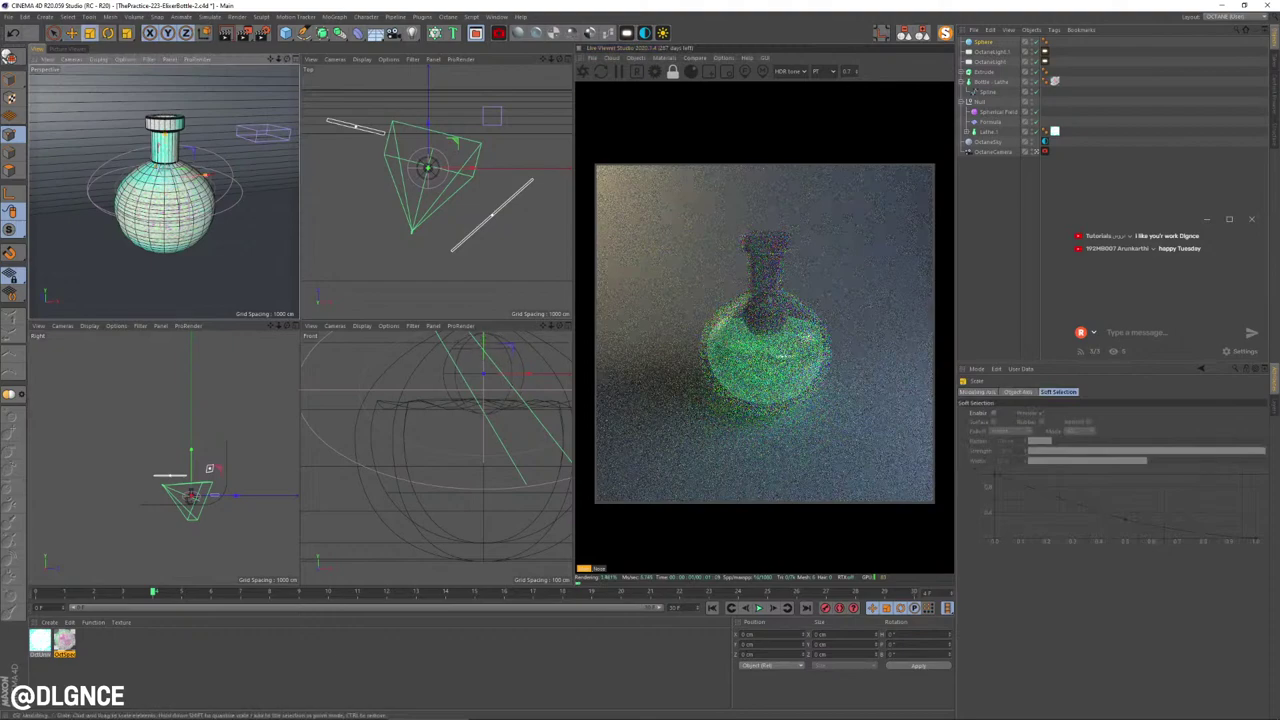
key(t)
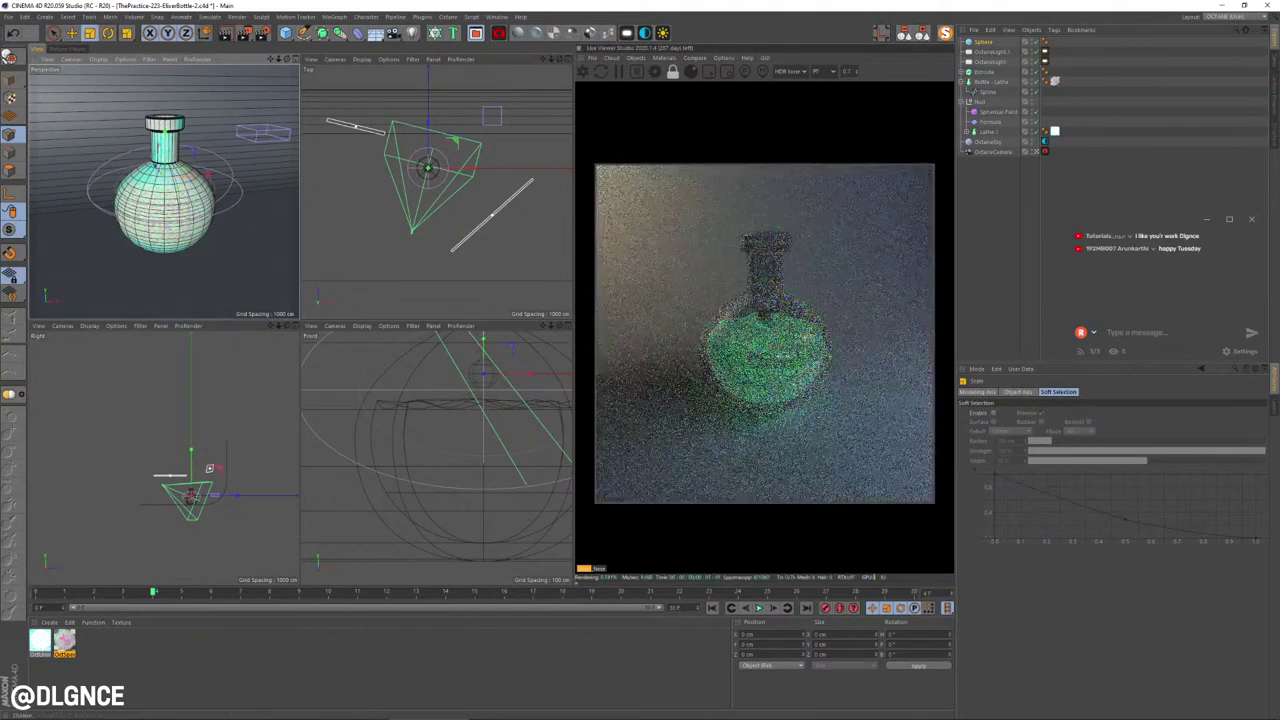
drag(40, 641, 984, 42)
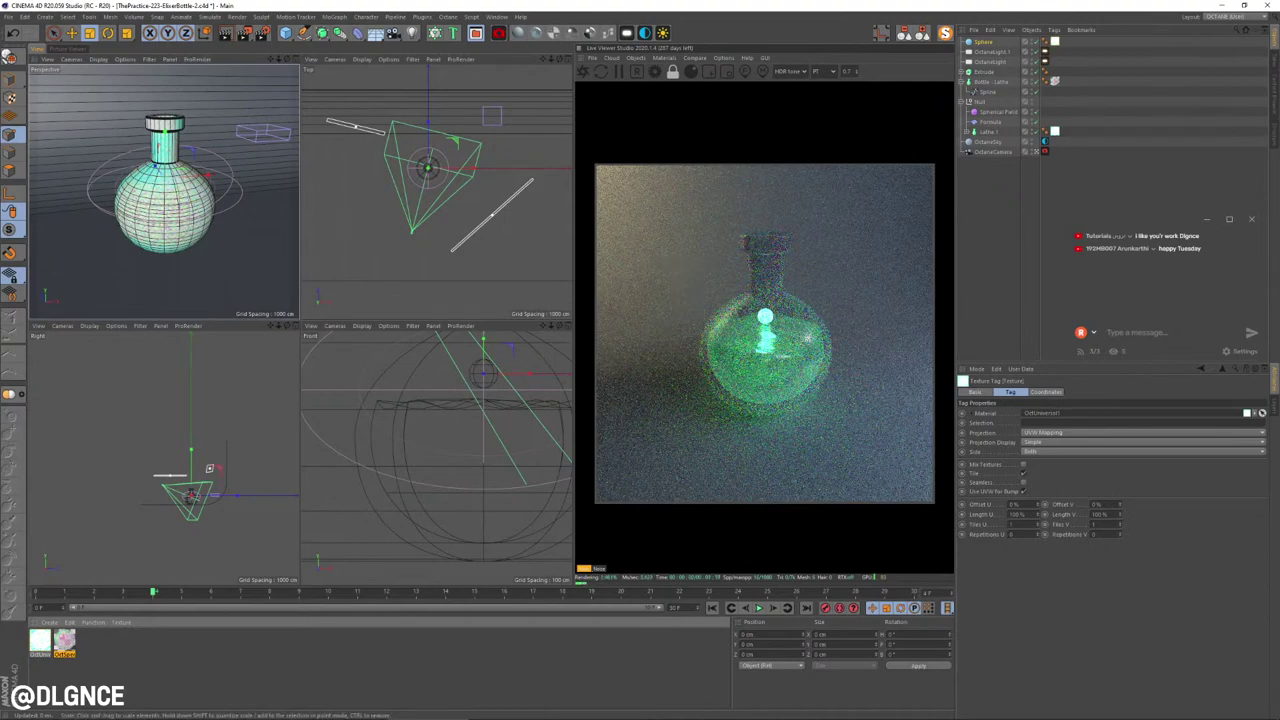
key(t)
drag(500, 430, 430, 430)
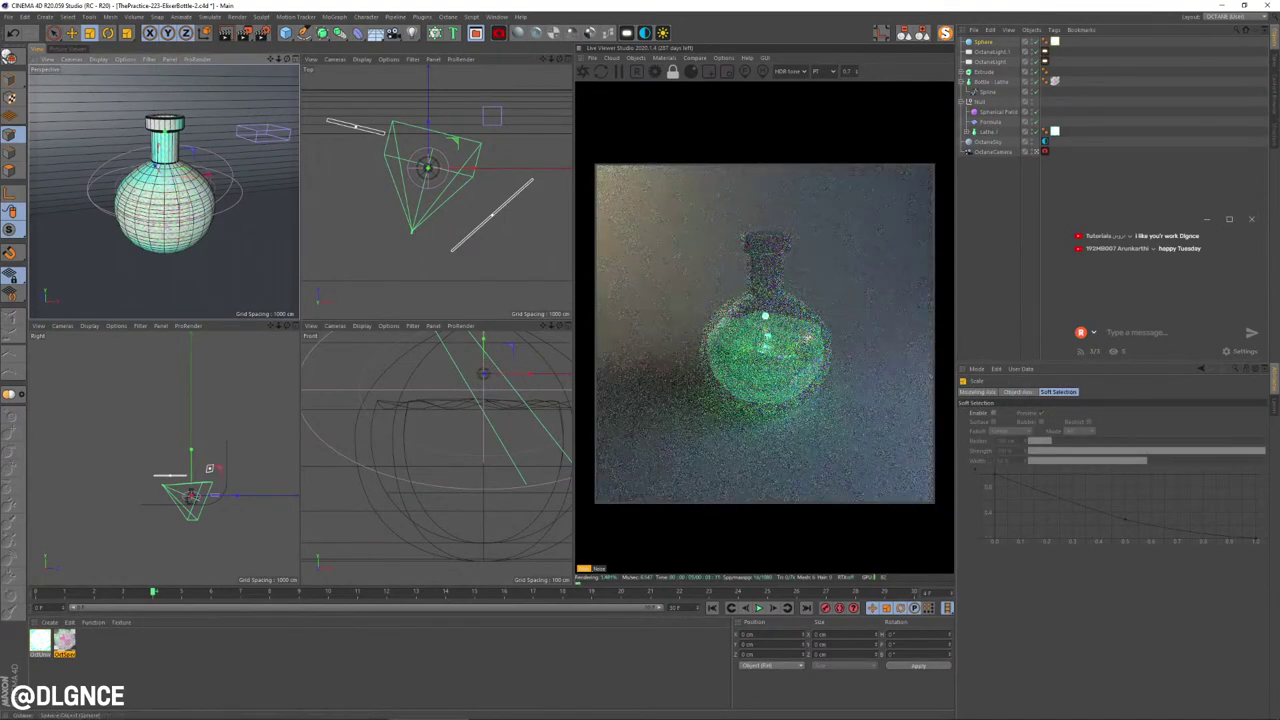
Step: Place the sphere in a linear Cloner with a count of 8 and a vertical spacing of about 43 cm
click(984, 42)
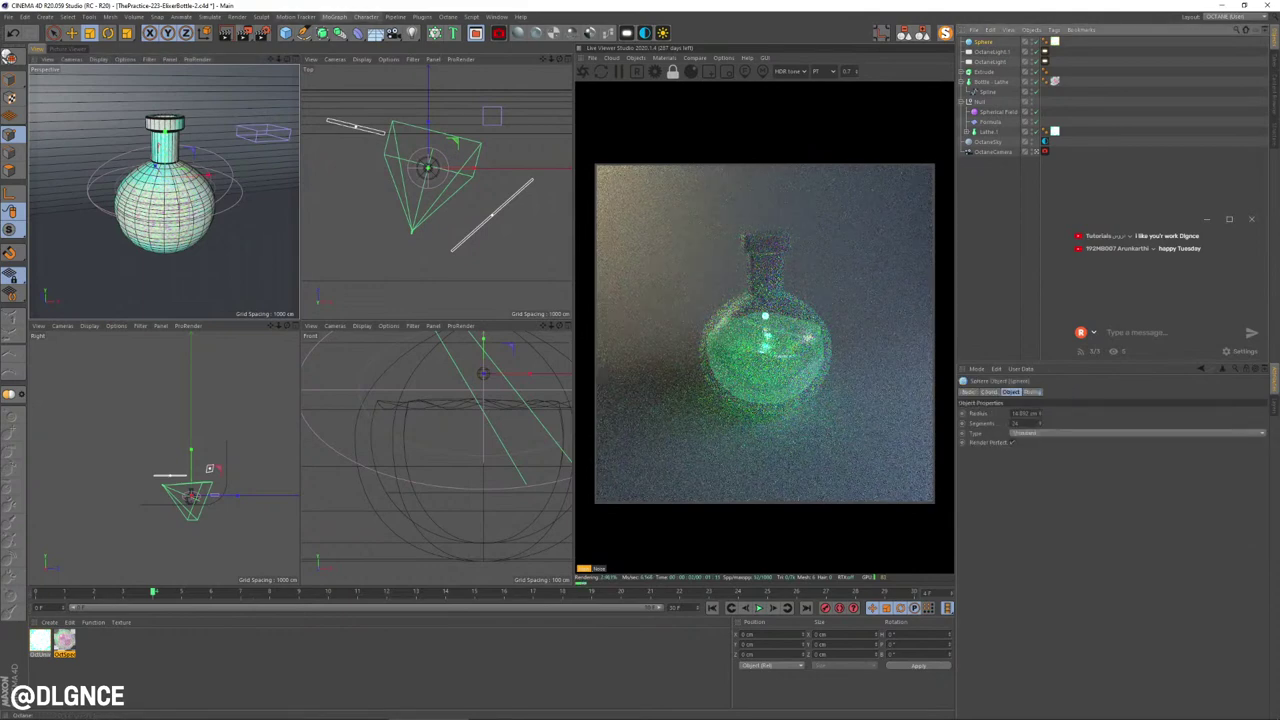
click(334, 17)
click(350, 126)
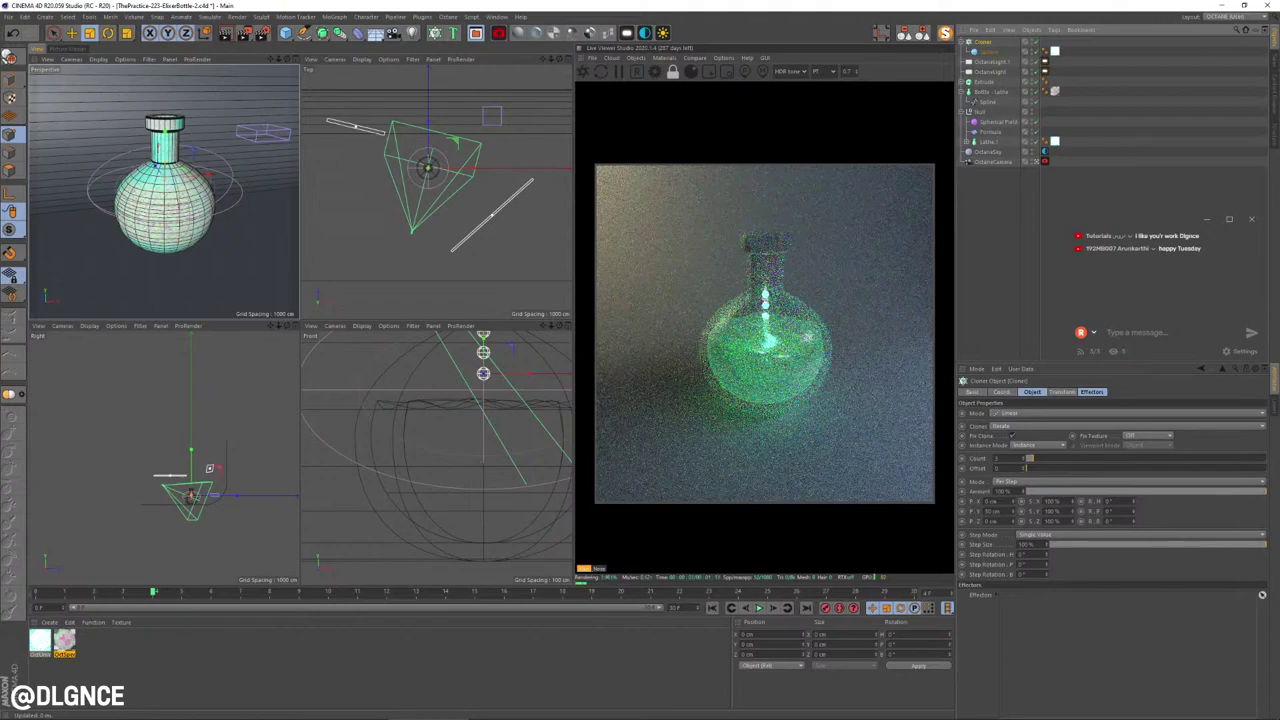
drag(1023, 458, 1023, 450)
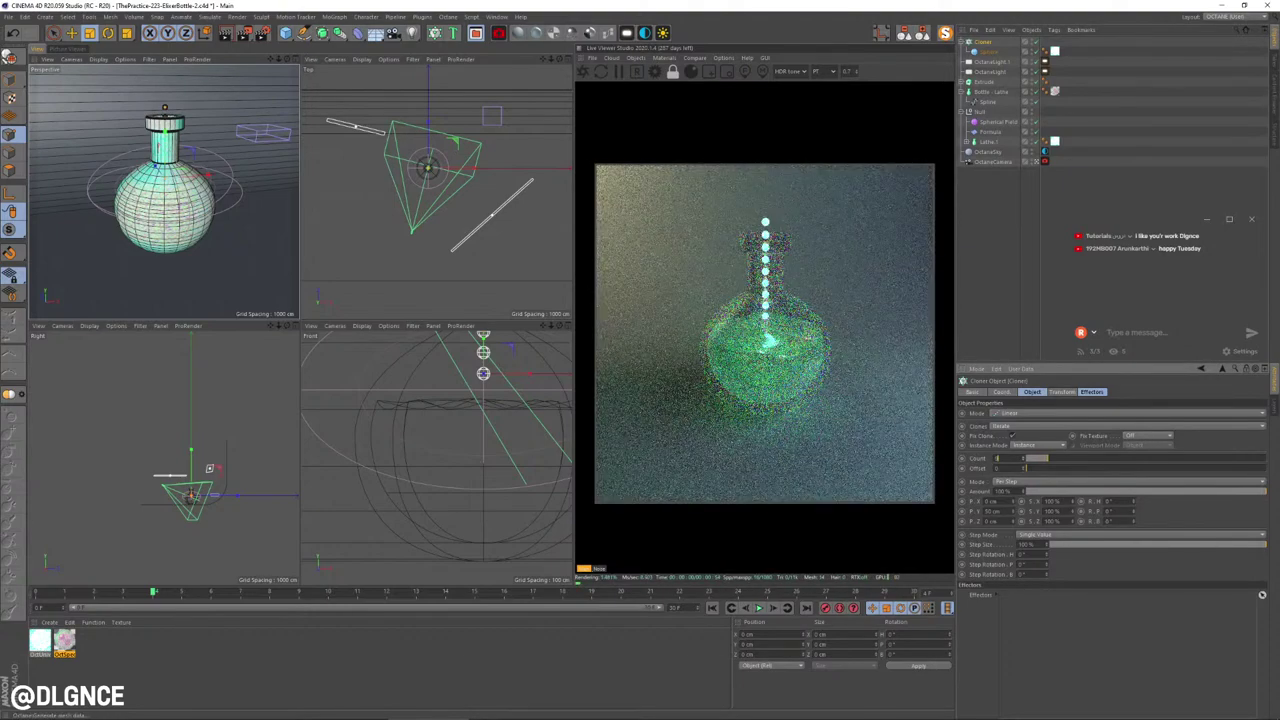
key(Return)
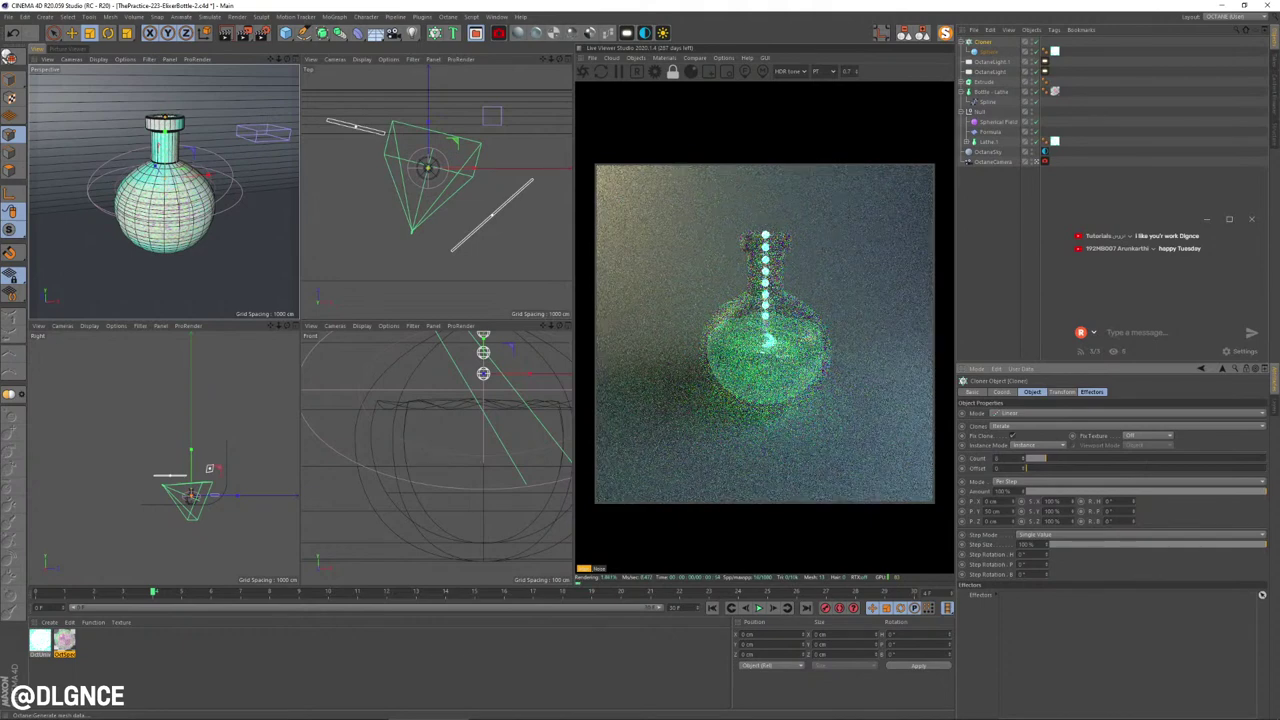
drag(1013, 511, 1013, 516)
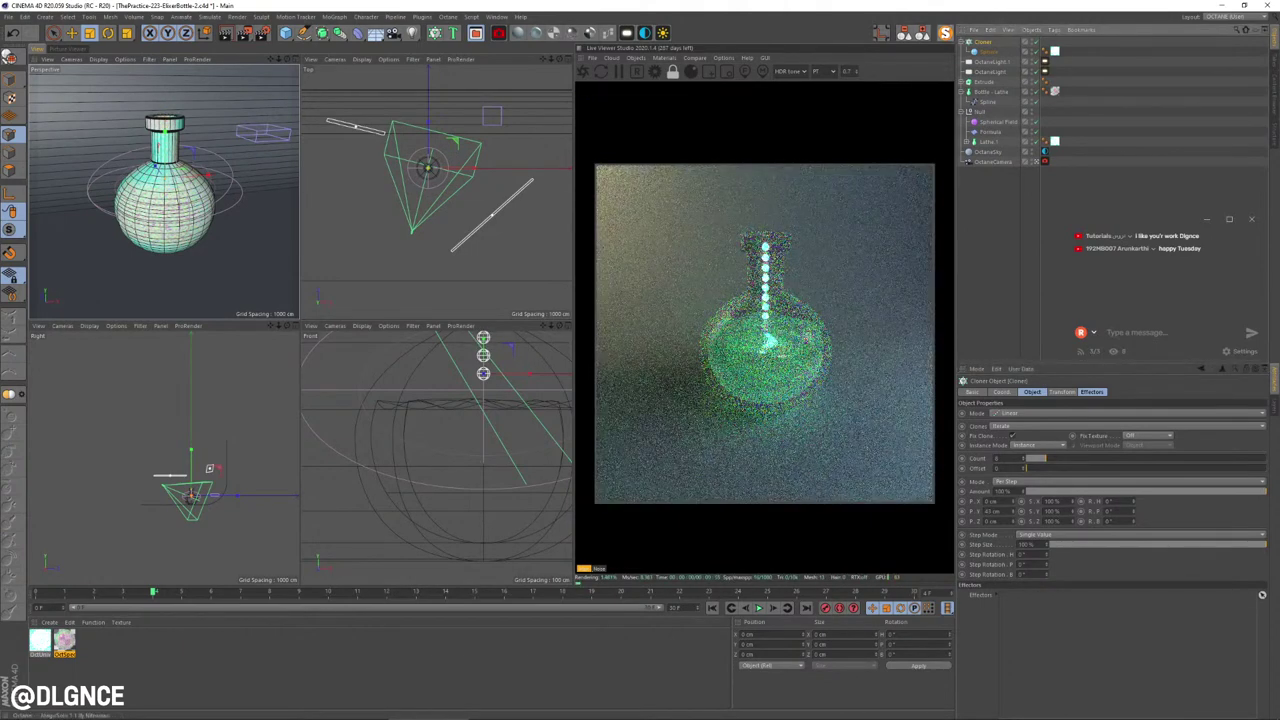
Step: Isolate the Cloner in a single Perspective view and remove the material from its sphere
click(945, 33)
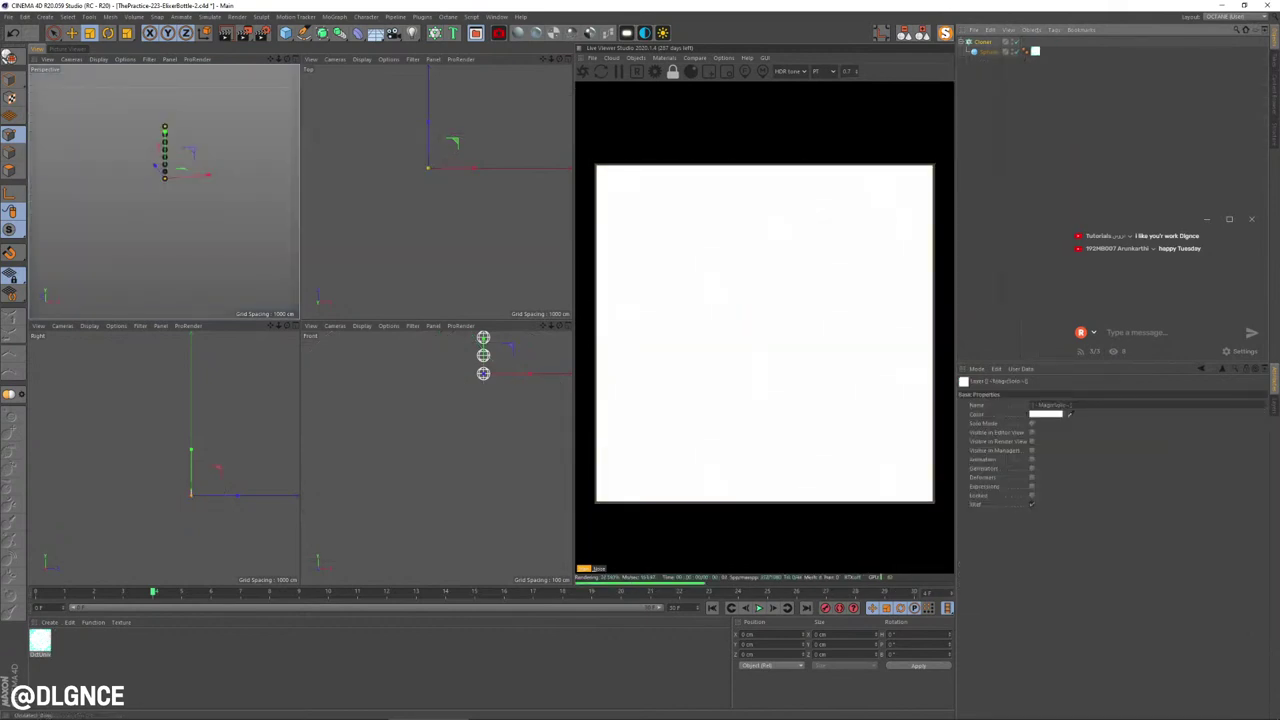
click(1035, 52)
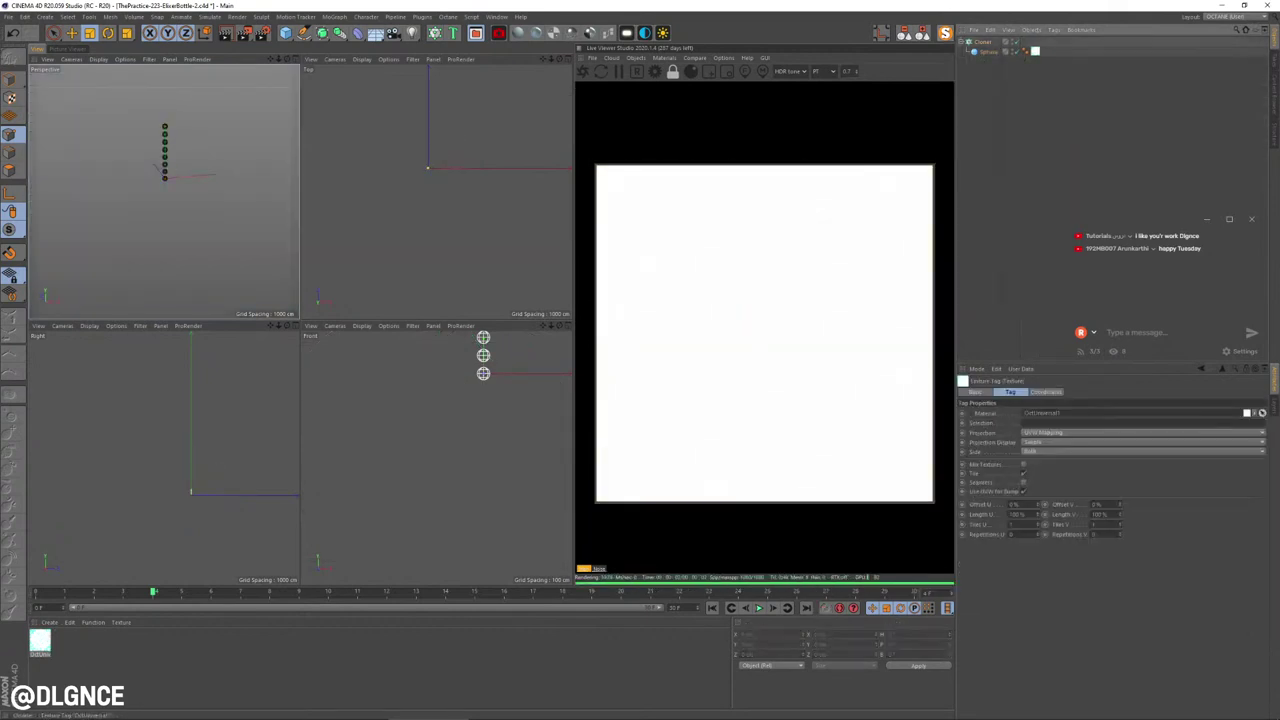
key(Delete)
click(983, 42)
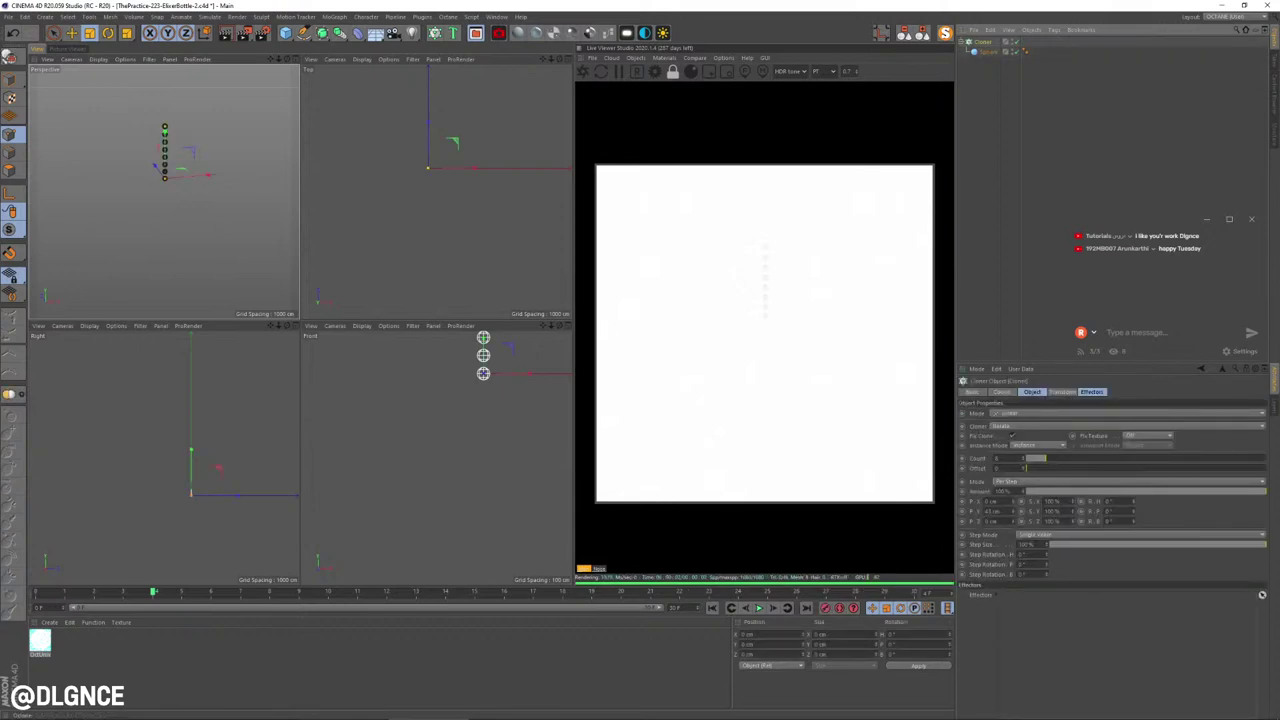
key(F1)
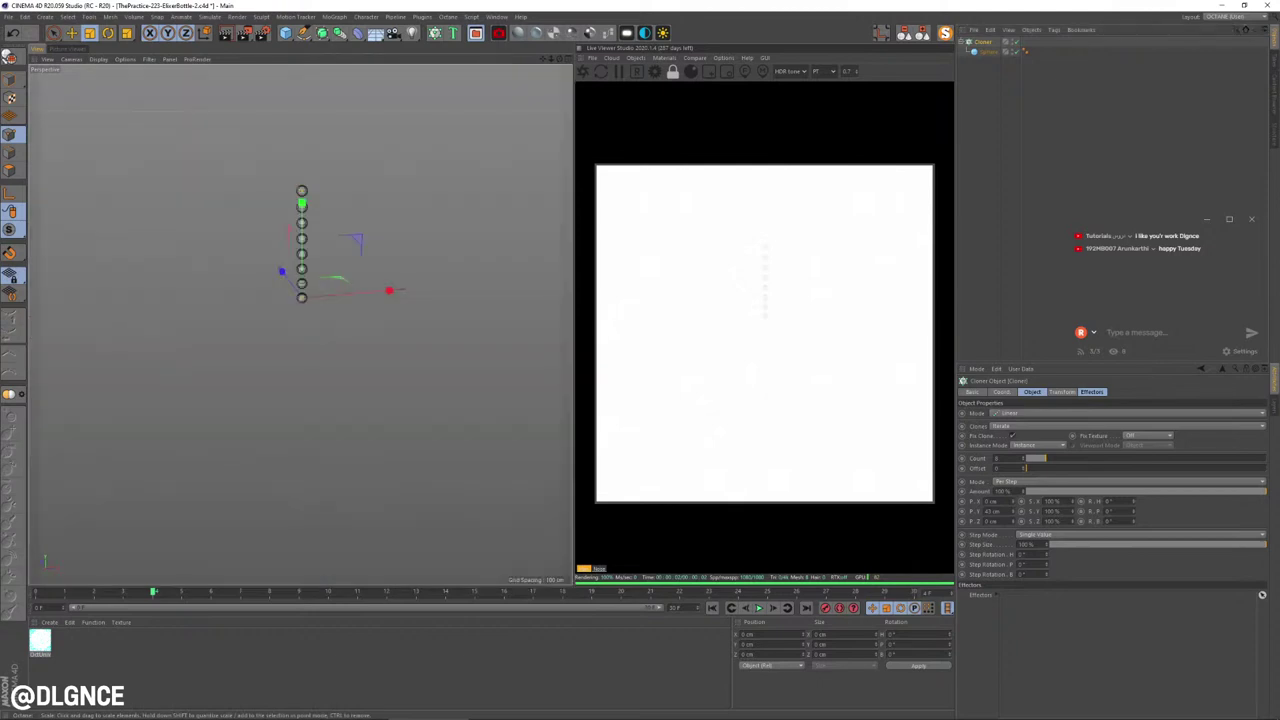
click(1022, 128)
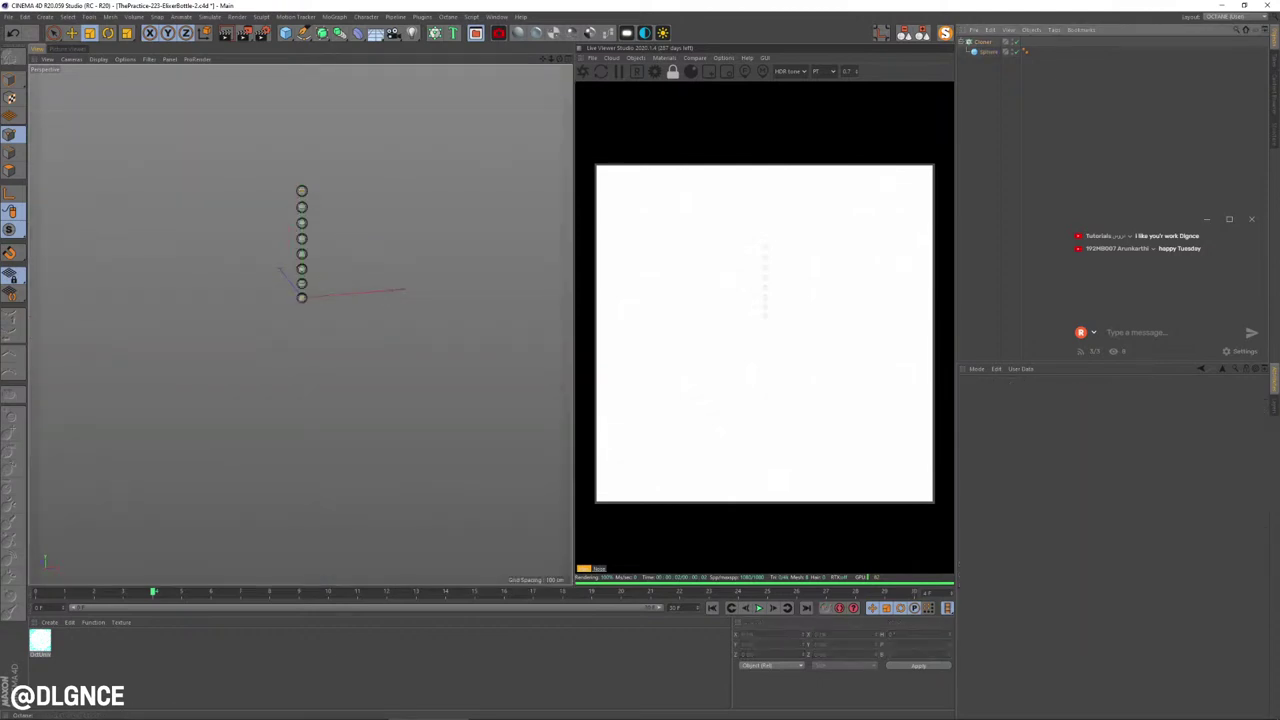
Step: Shrink the cloned sphere to a radius of about 4 cm and set its segments to 12
click(988, 52)
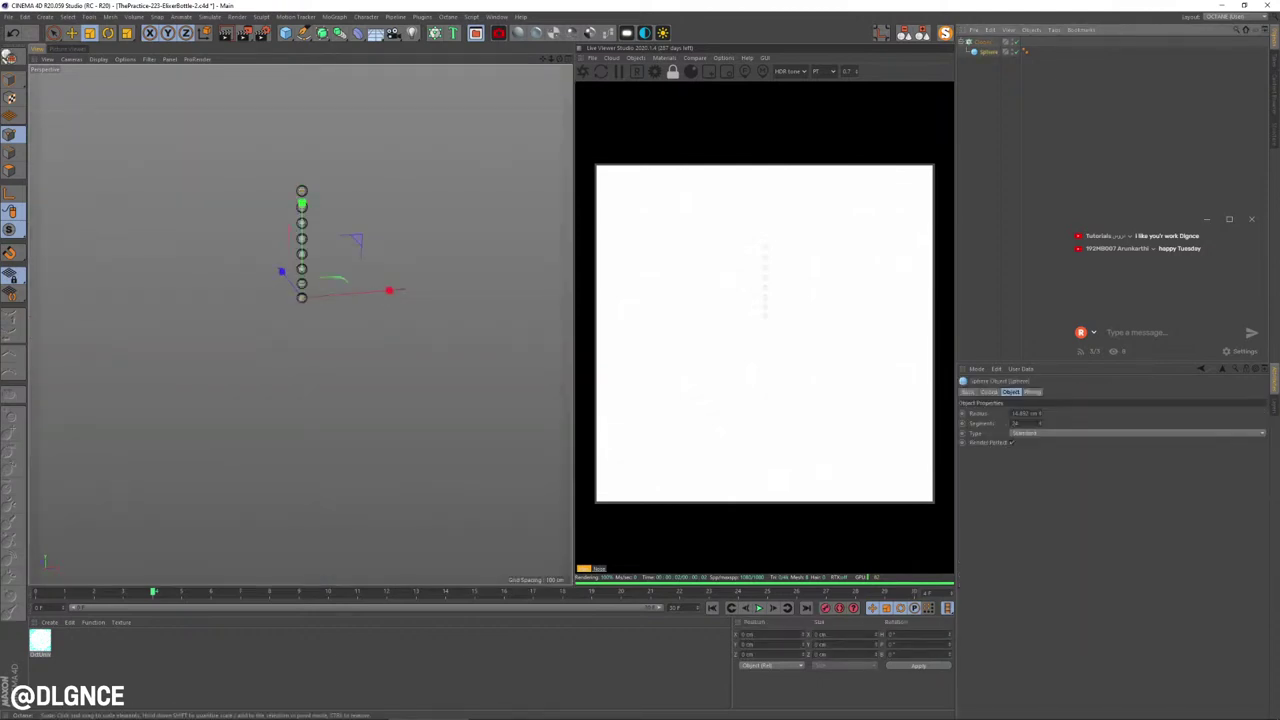
drag(420, 340, 330, 340)
click(988, 52)
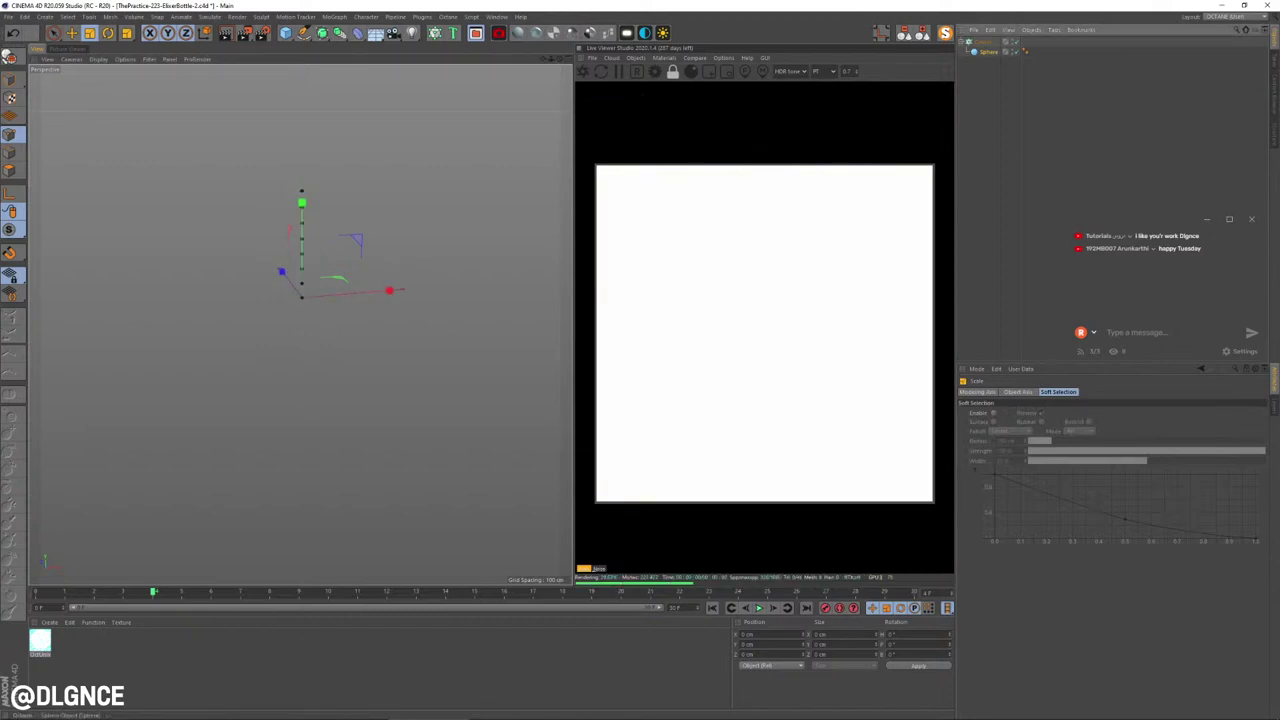
double_click(1016, 423)
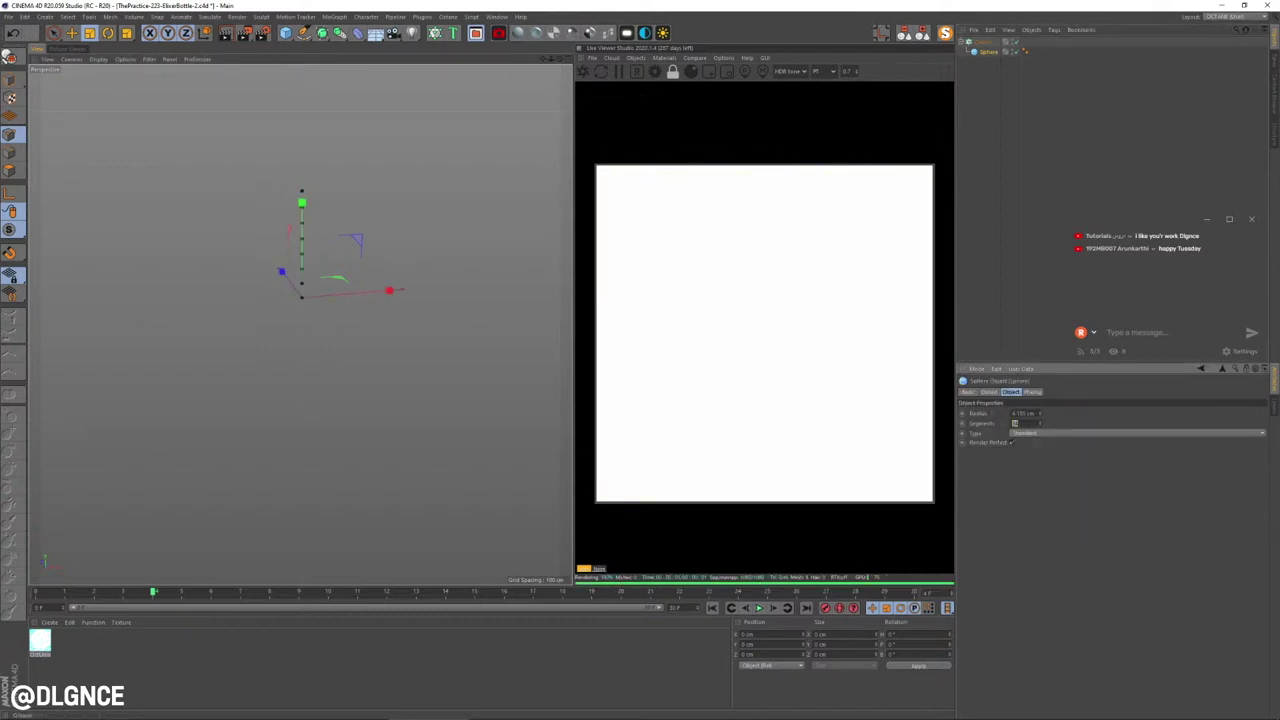
text(12)
key(Return)
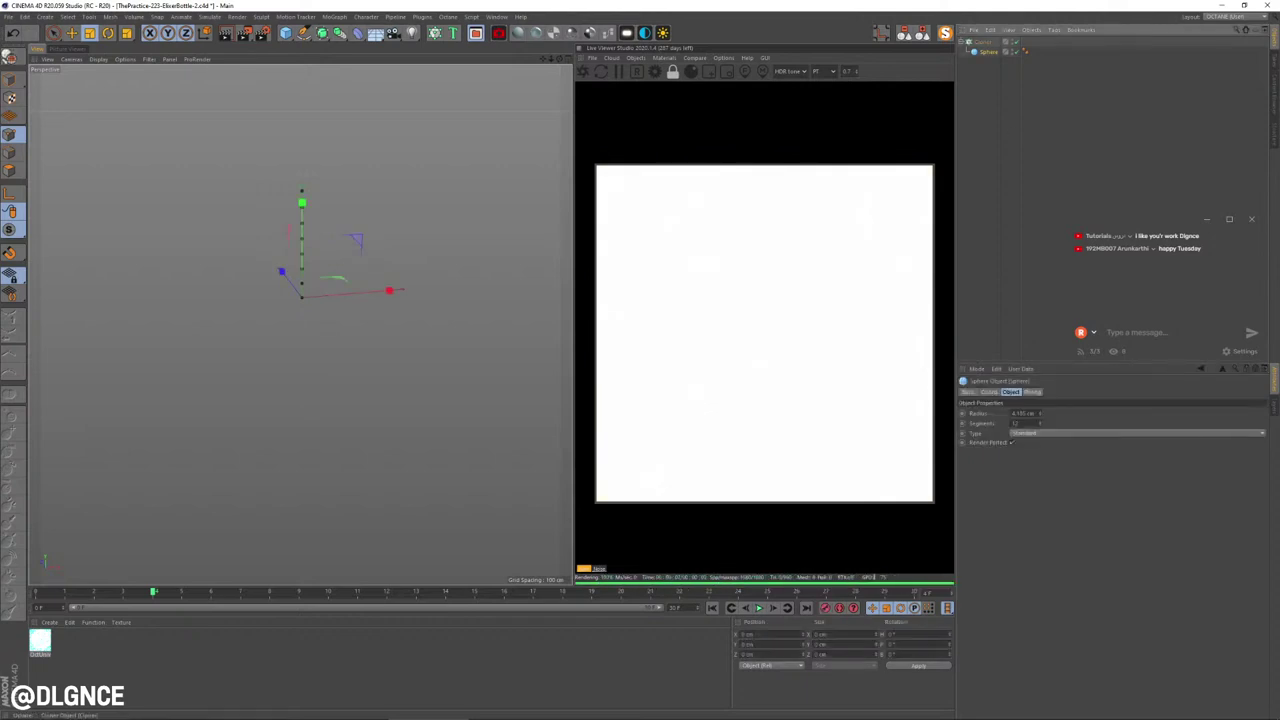
Step: Add a Plain effector to the Cloner with position off, an increased uniform scale and a Spherical Field falloff
click(984, 42)
click(334, 17)
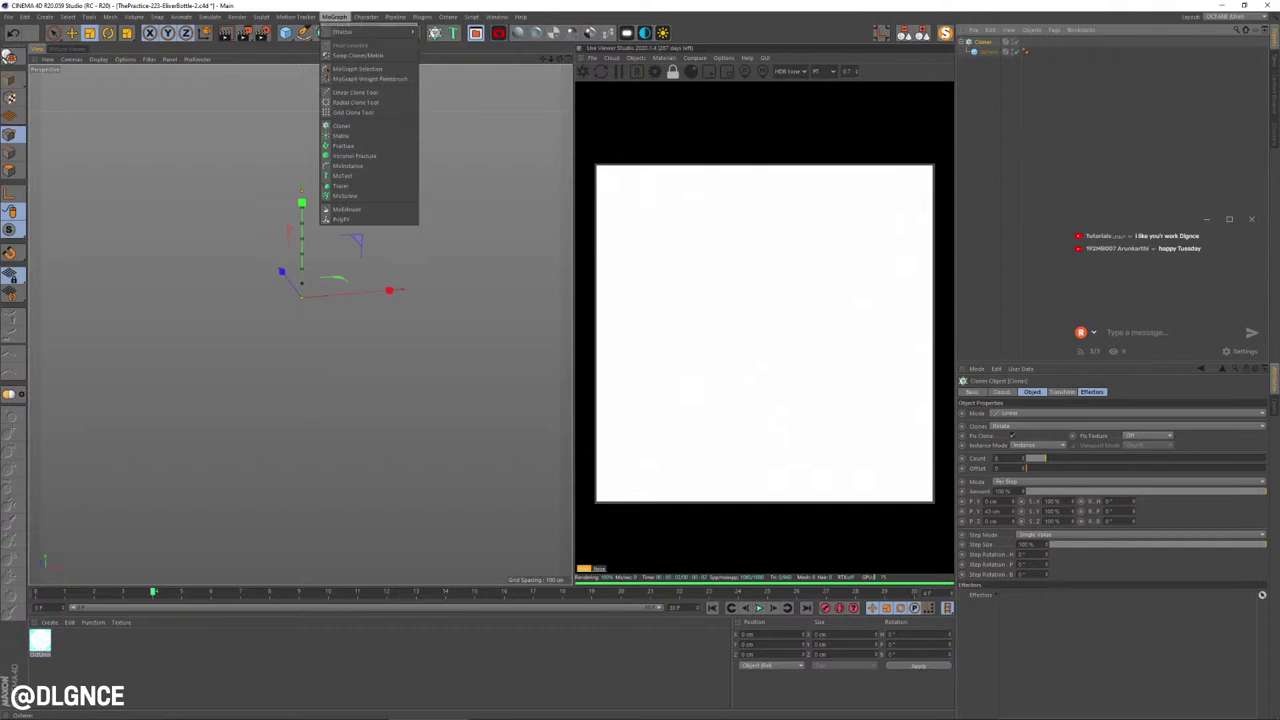
mouse_move(395, 32)
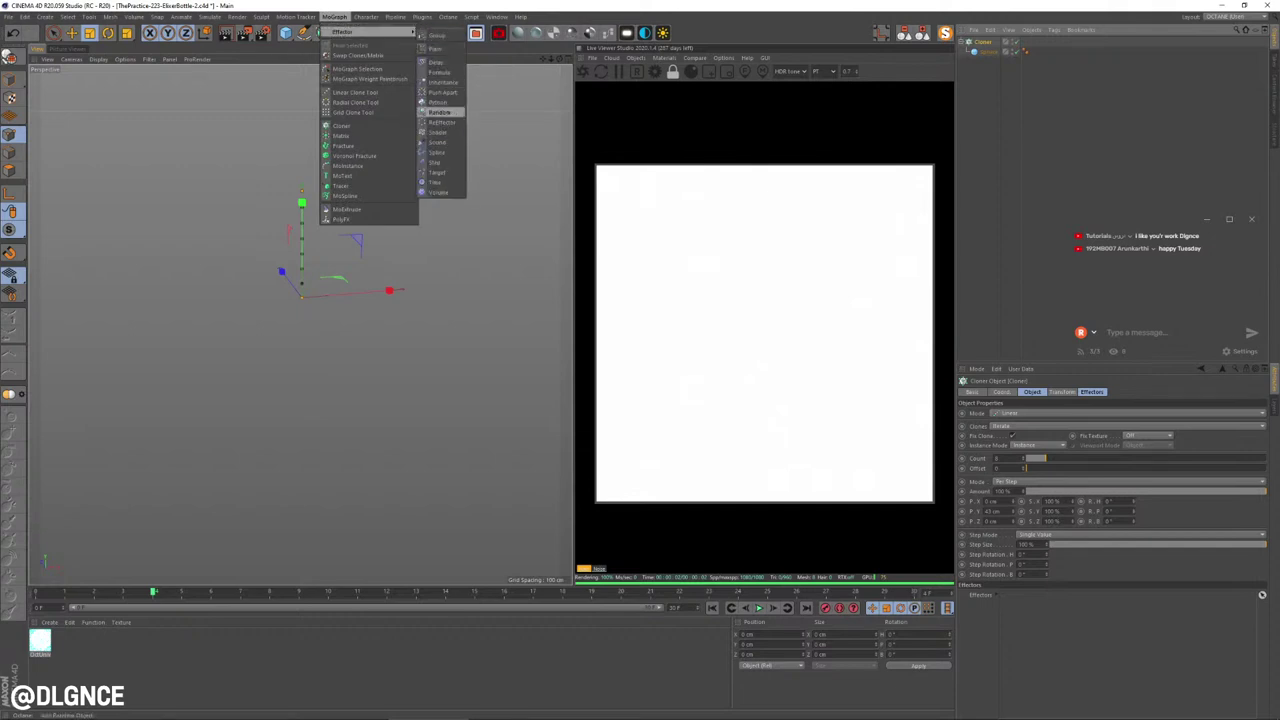
click(436, 48)
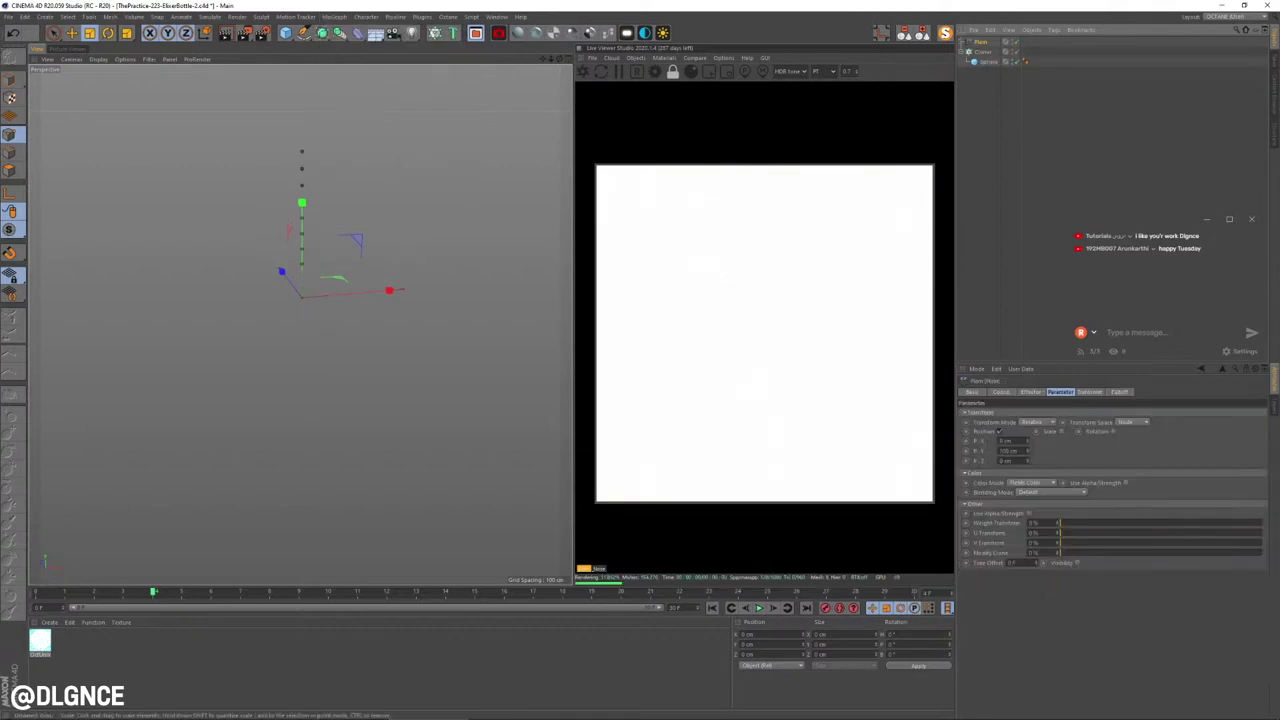
click(1000, 432)
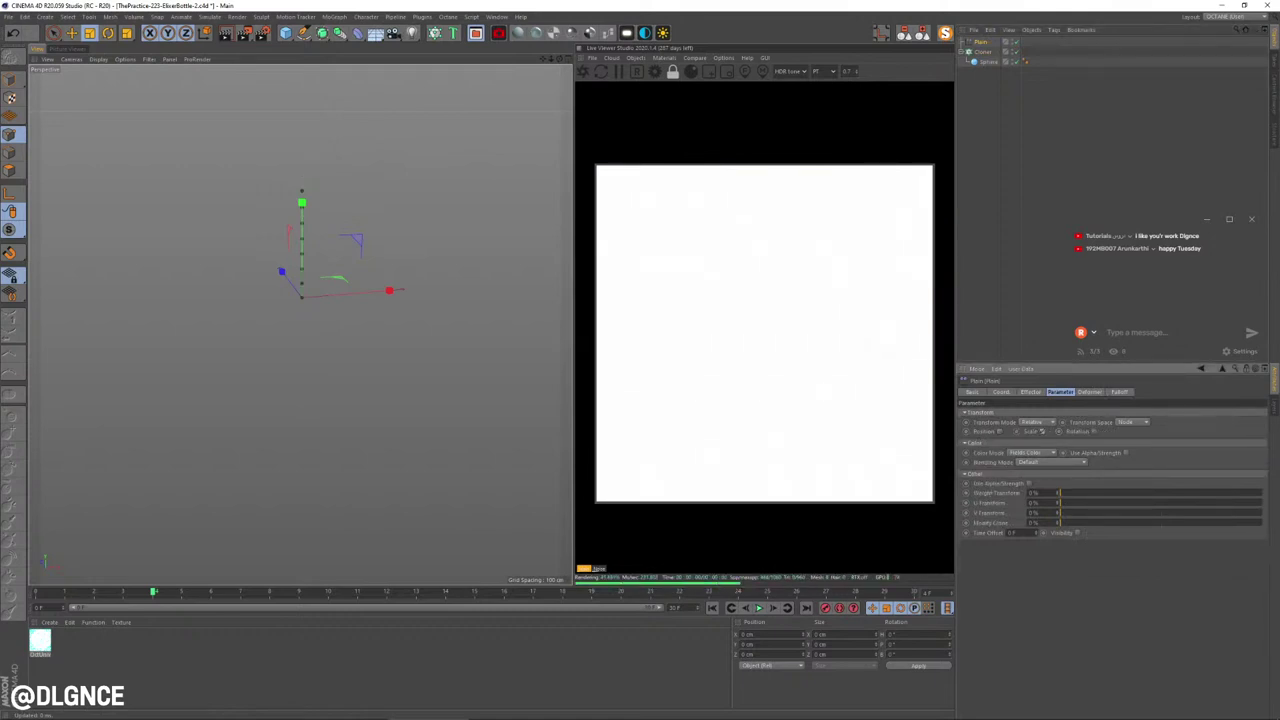
click(1042, 431)
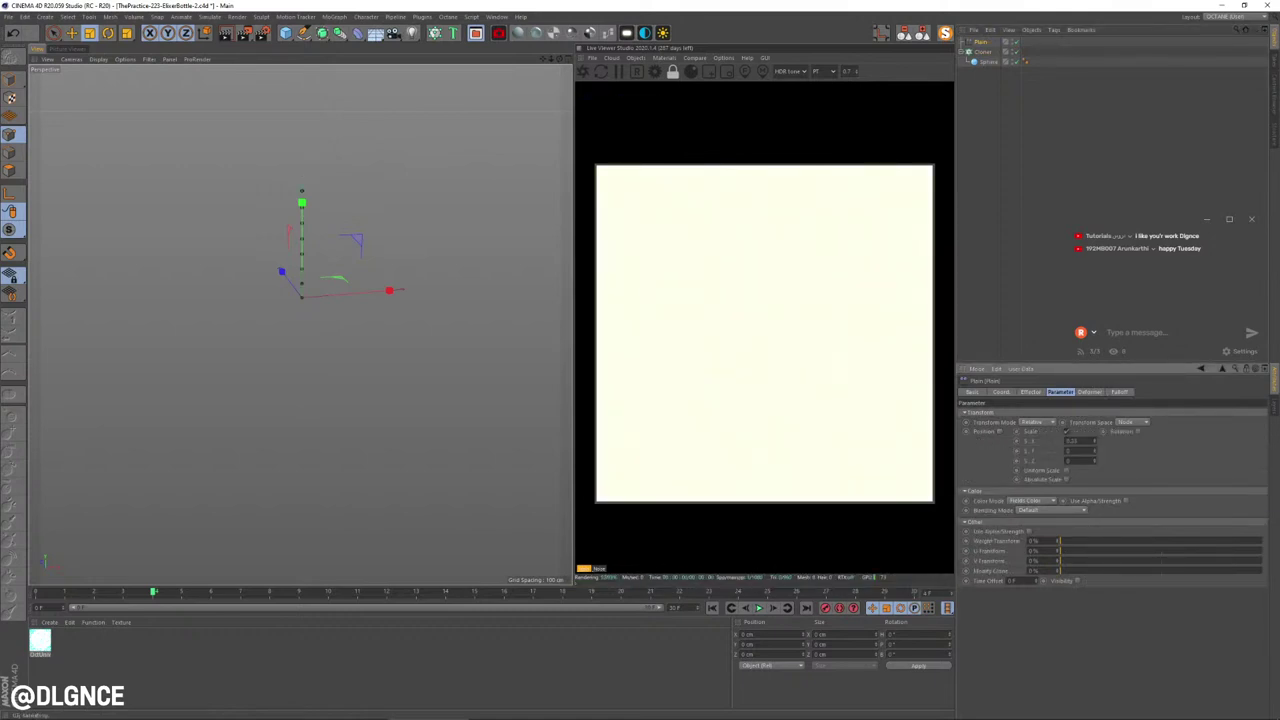
click(1066, 470)
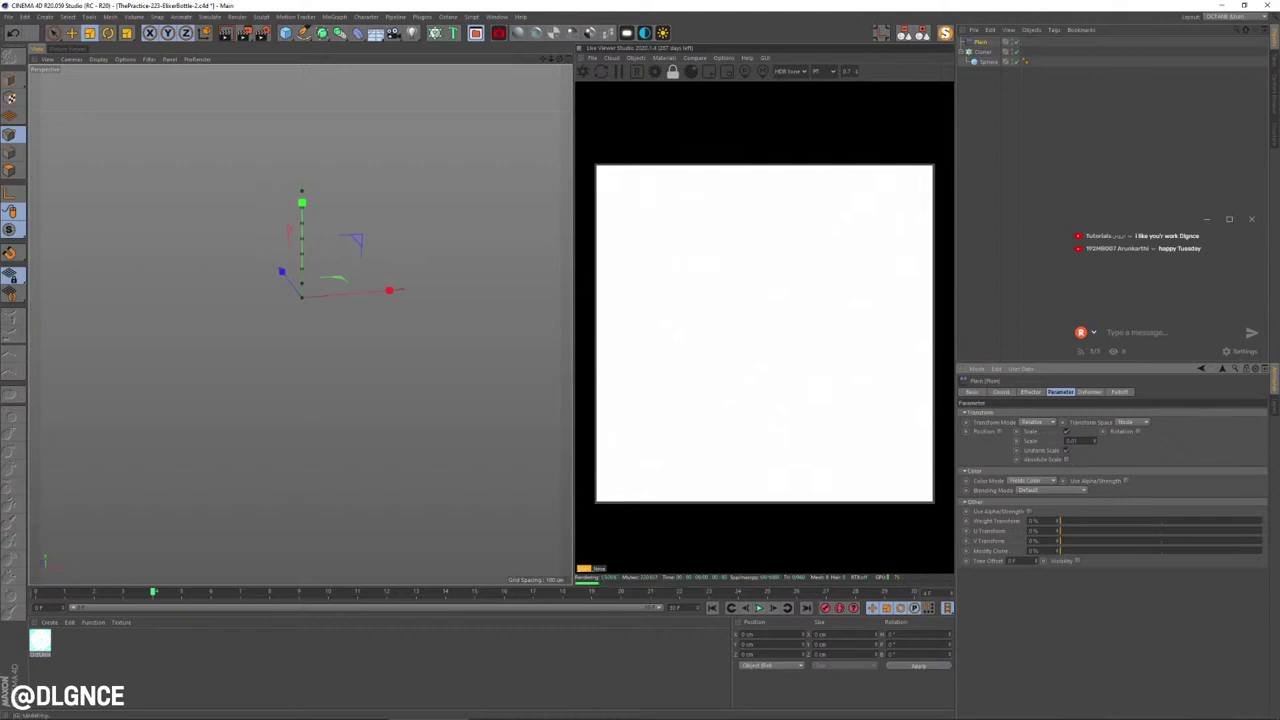
drag(1095, 441, 1095, 360)
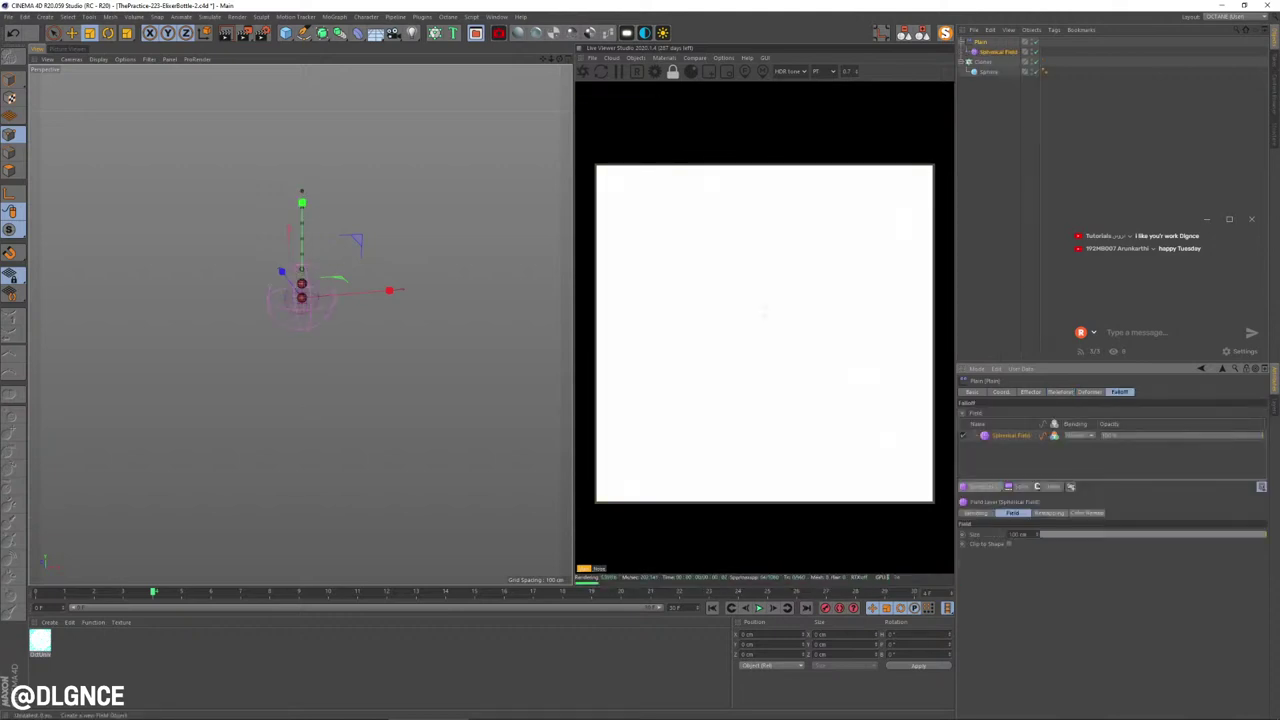
Step: Raise the Plain effector's Spherical Field to about 159 cm, mid-column of the clones, and enlarge it to about 140 cm
key(e)
drag(301, 203, 301, 147)
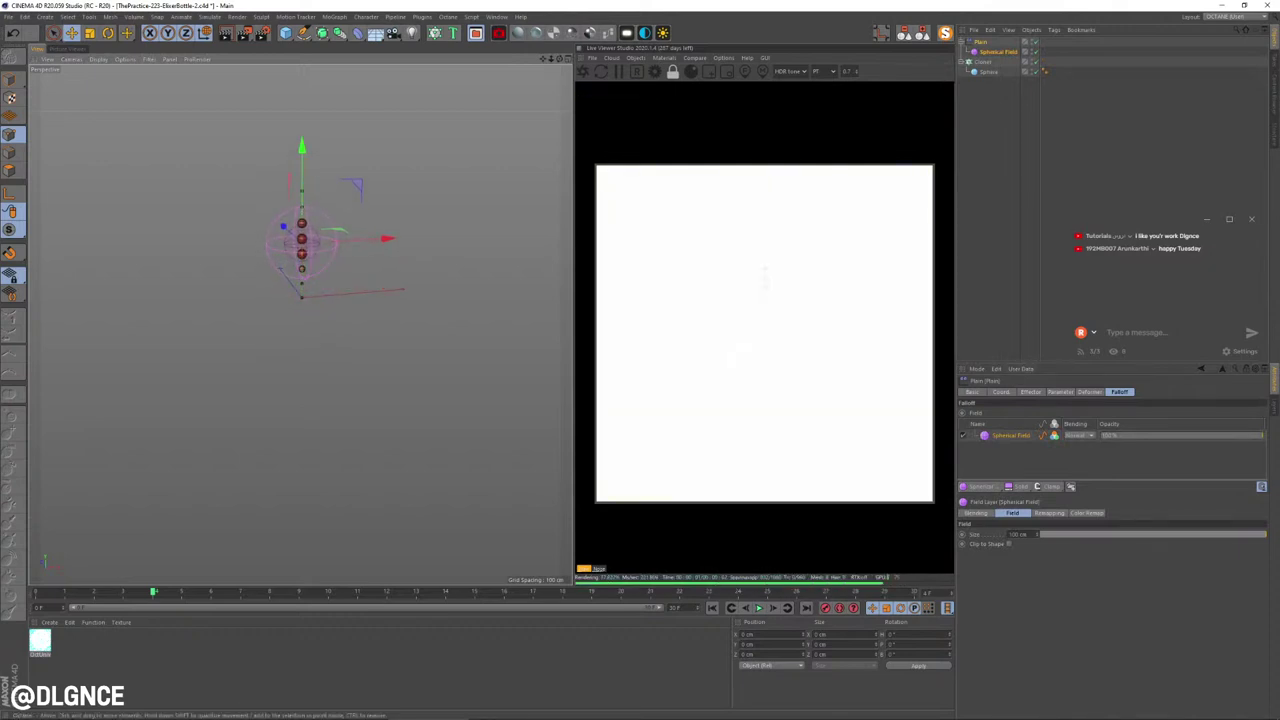
click(1005, 130)
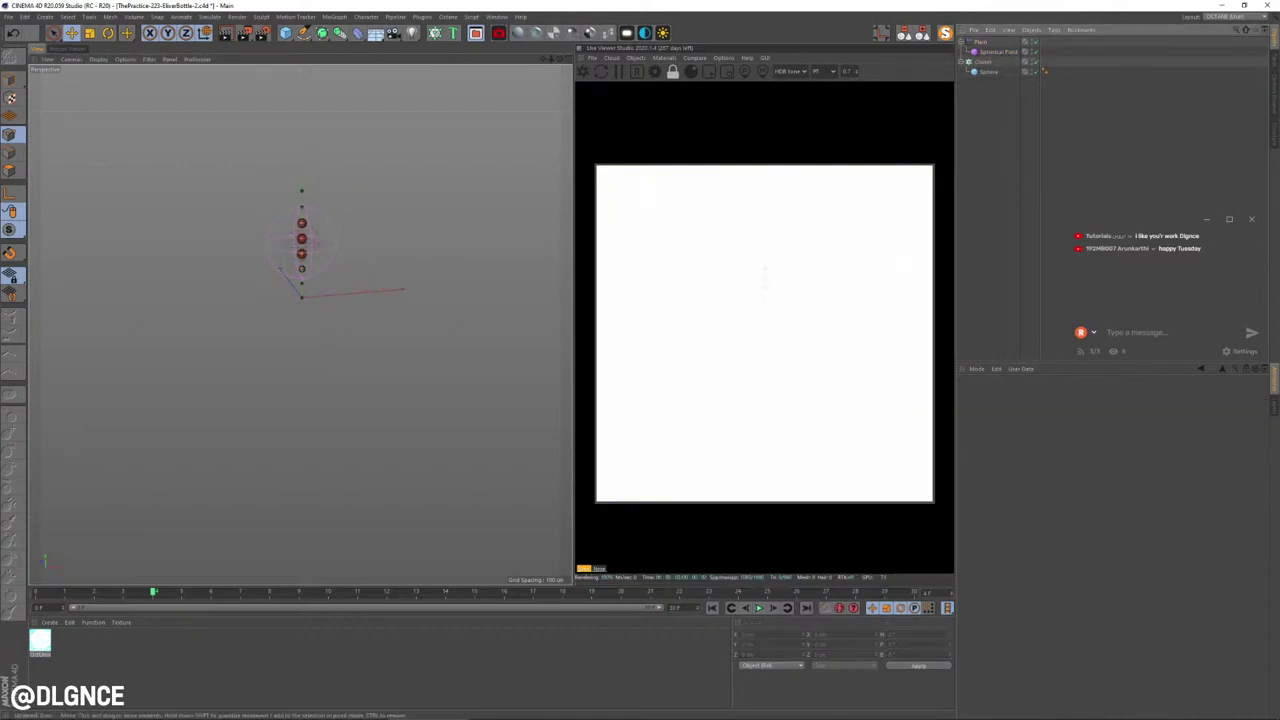
click(998, 52)
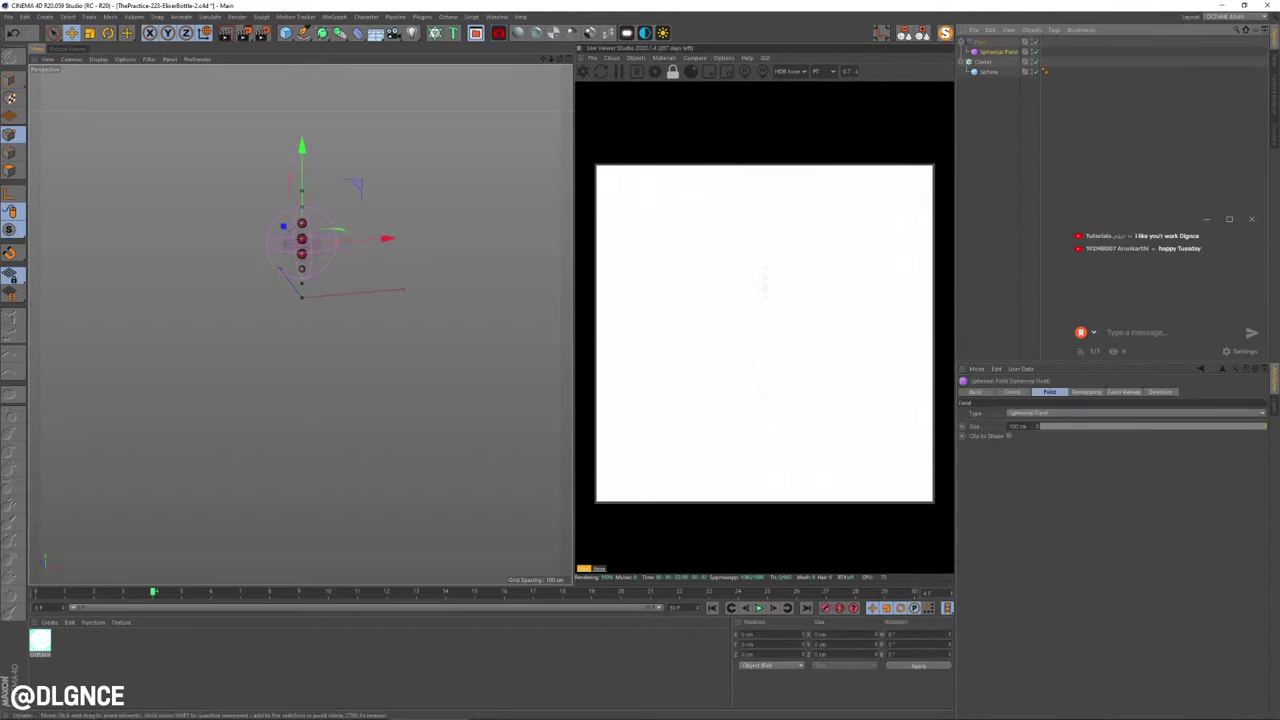
mouse_move(301, 268)
mouse_down()
mouse_move(301, 298)
mouse_move(301, 190)
mouse_move(301, 314)
mouse_move(301, 232)
mouse_move(301, 270)
mouse_move(301, 258)
mouse_up()
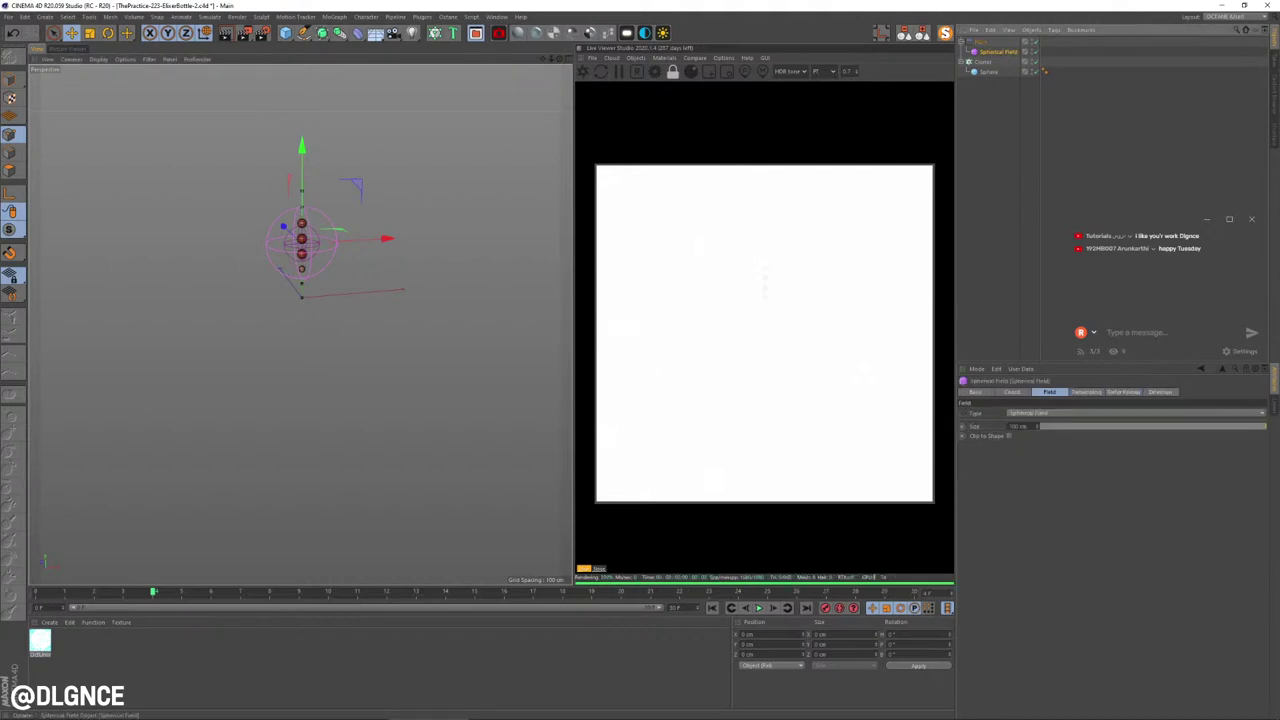
click(9, 79)
drag(319, 242, 358, 240)
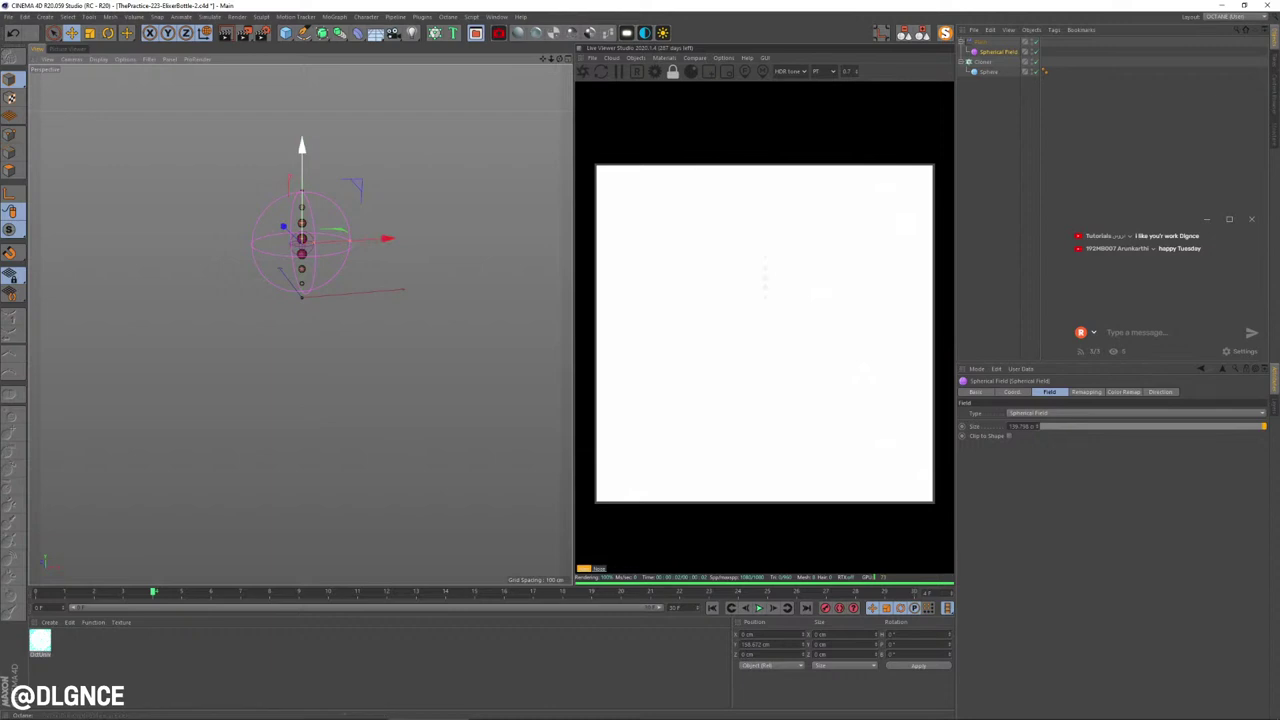
click(1005, 140)
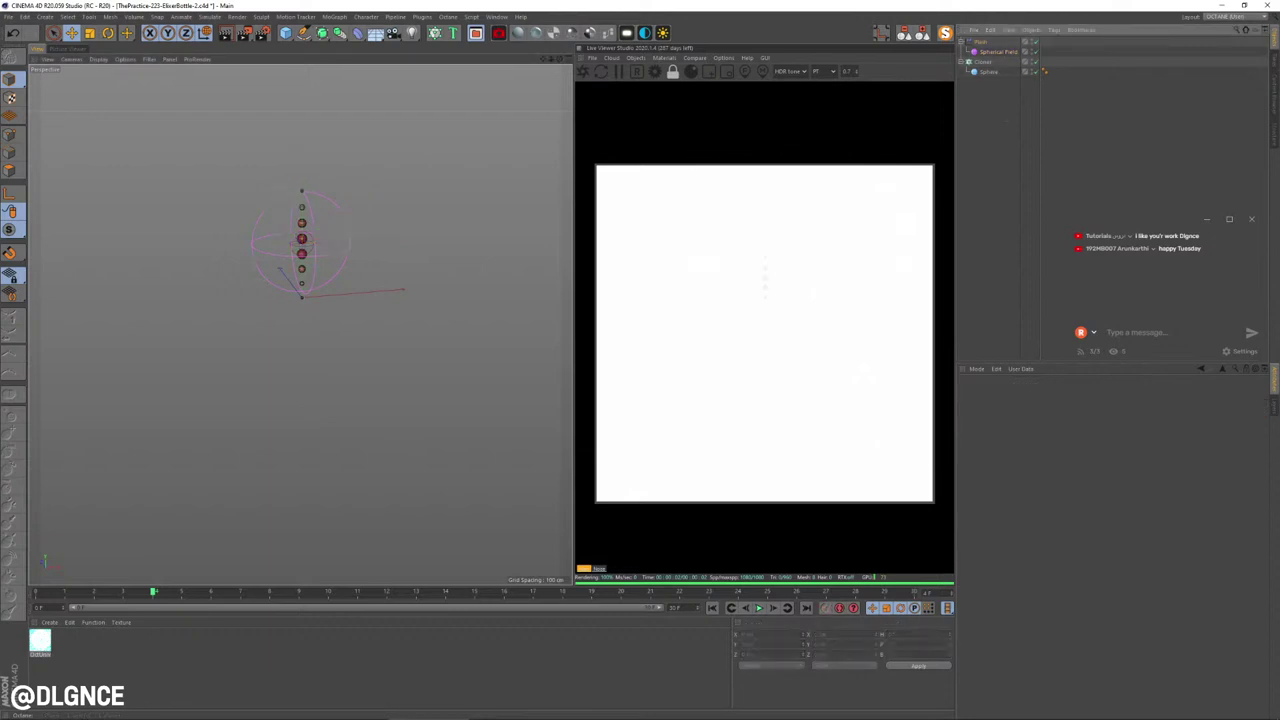
Step: Add a Random effector to the Cloner with a position variation of 10 cm on X, Y and Z
click(984, 62)
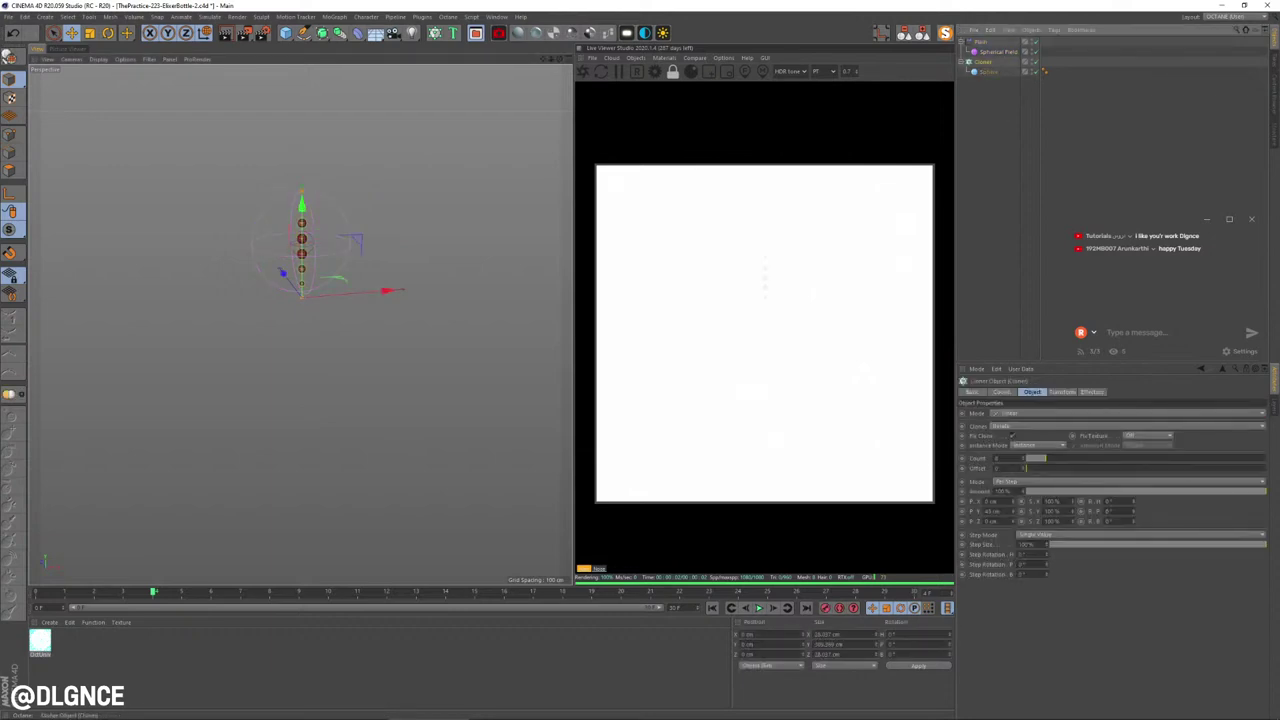
click(334, 17)
mouse_move(345, 32)
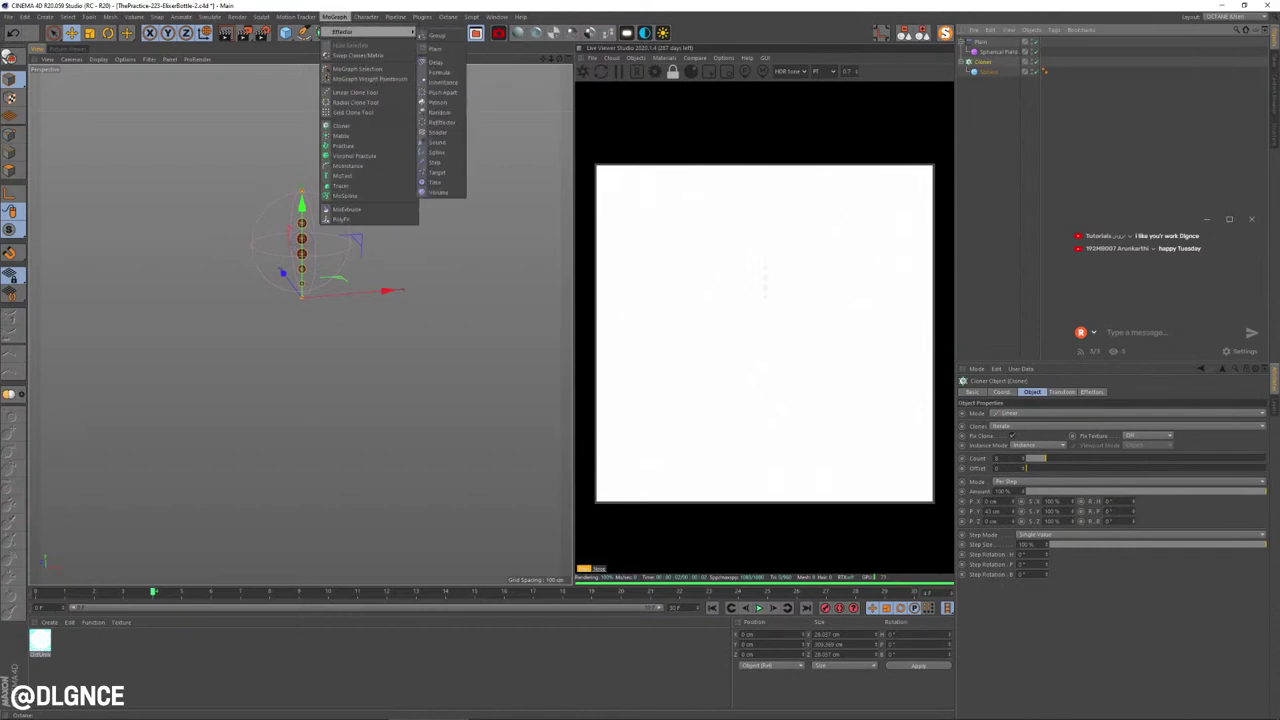
click(440, 112)
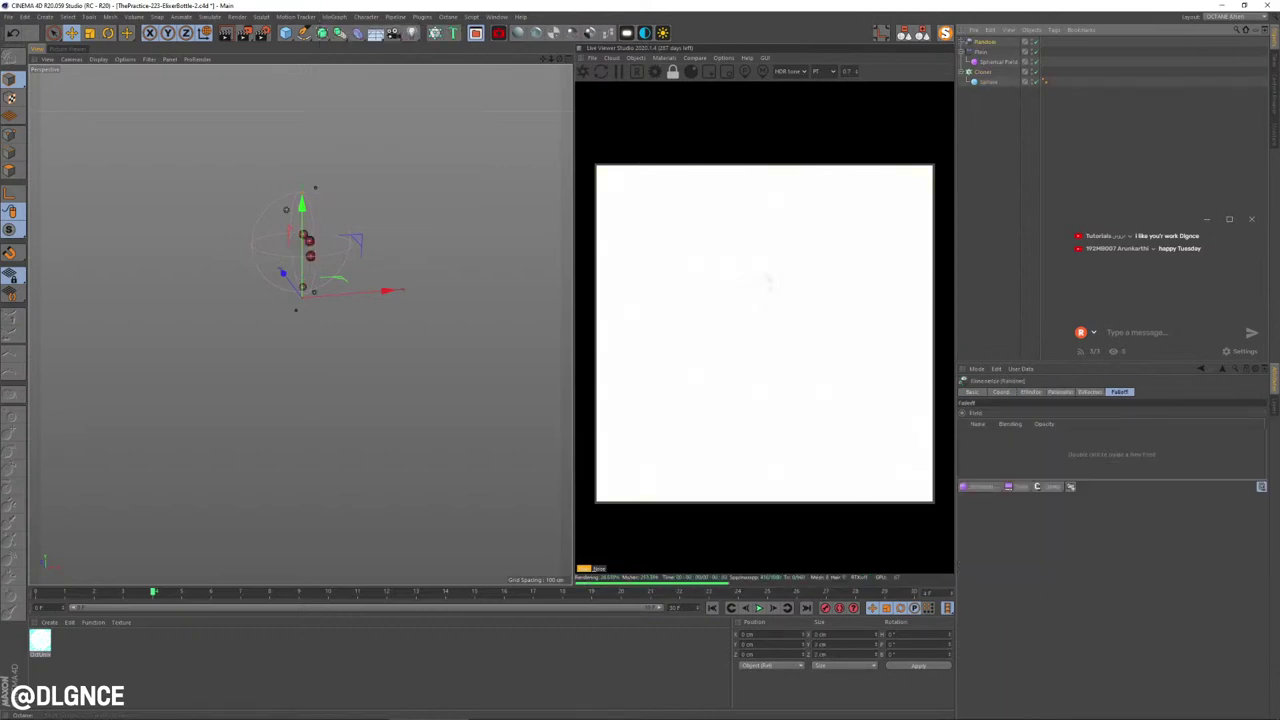
click(1031, 392)
click(1060, 392)
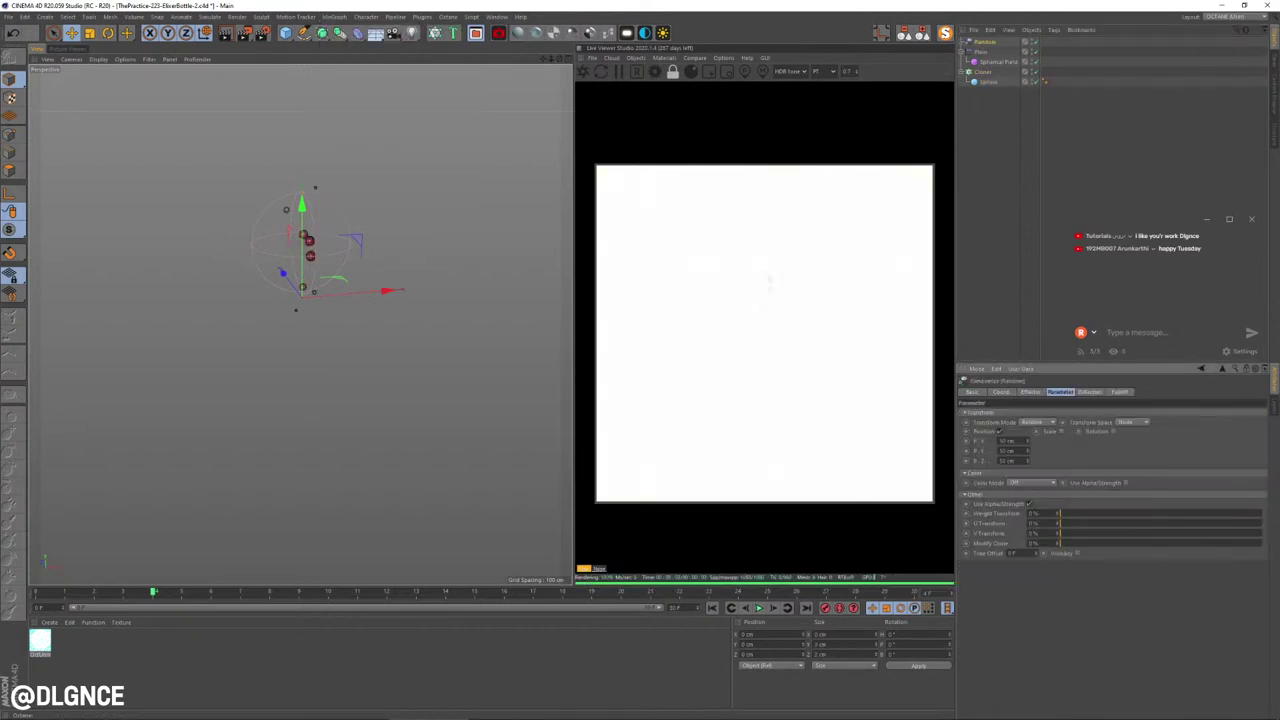
text(10)
key(Tab)
text(10)
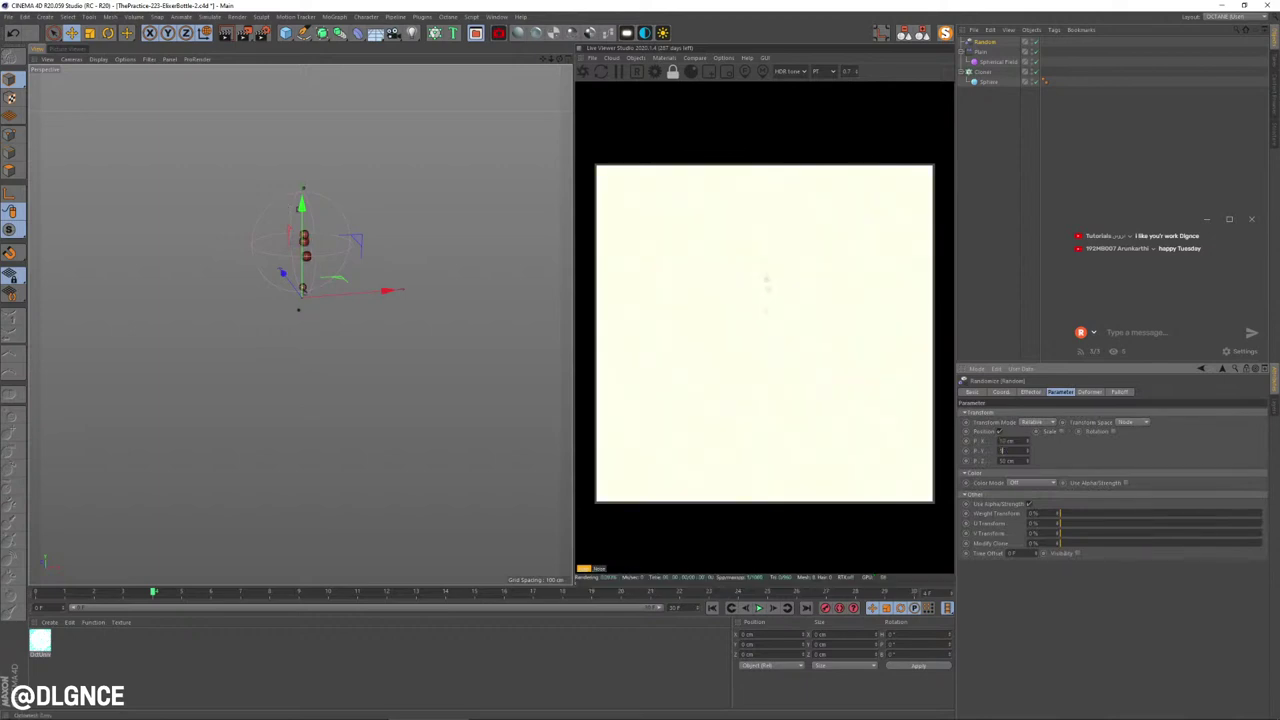
key(Tab)
text(10)
key(Tab)
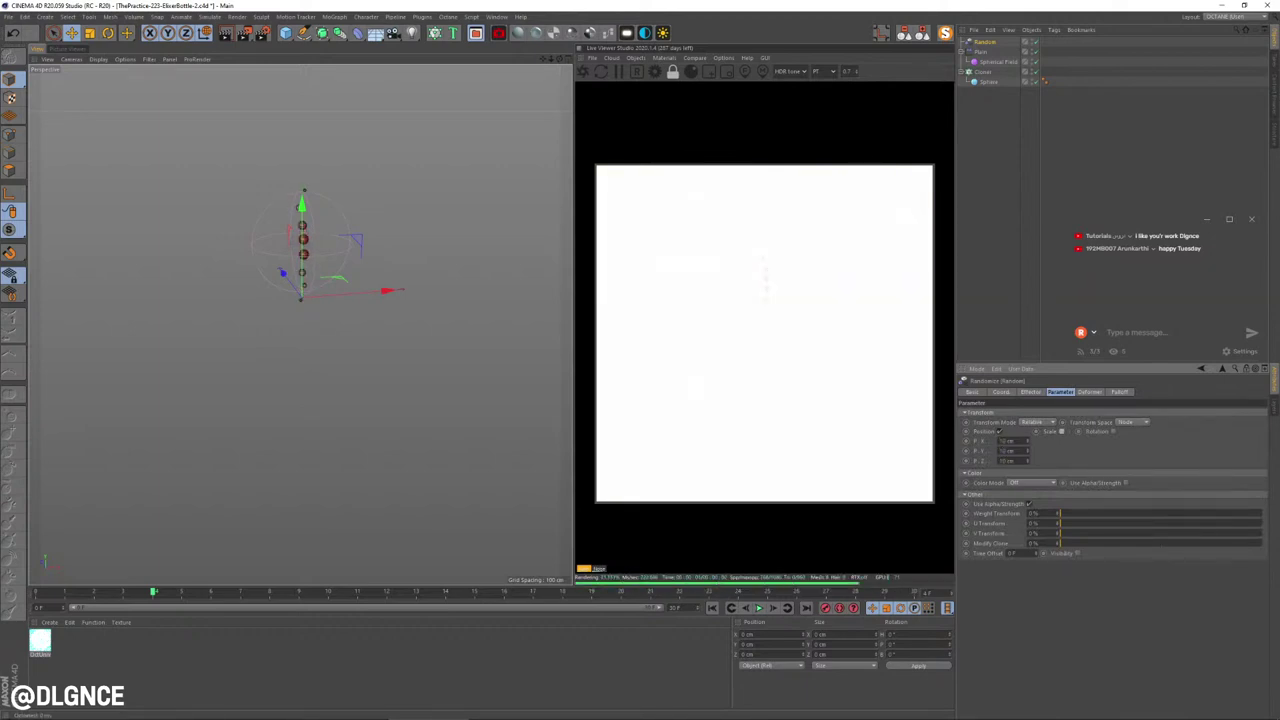
Step: Add uniform scale variation to the Random effector, set its position to 20 cm on X and 8 cm on Y, and return to frame 0
click(1086, 431)
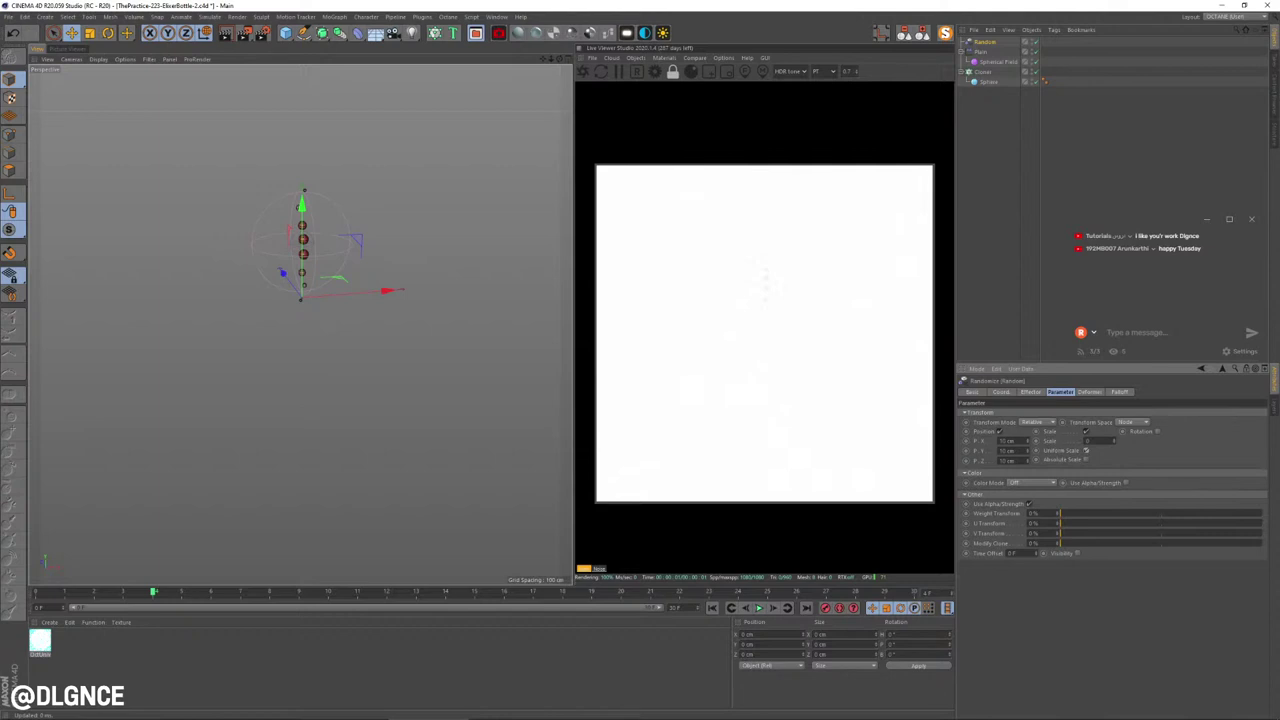
drag(1113, 441, 1113, 427)
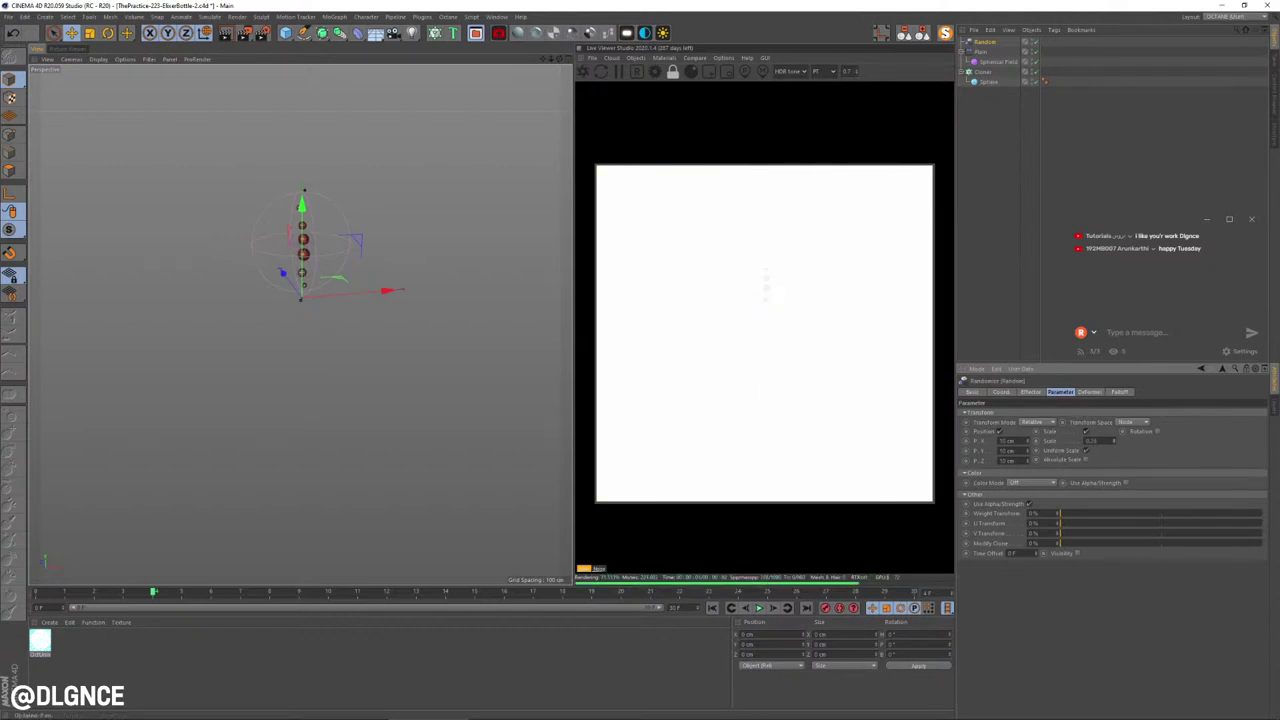
drag(1028, 451, 1028, 429)
drag(1028, 451, 1028, 431)
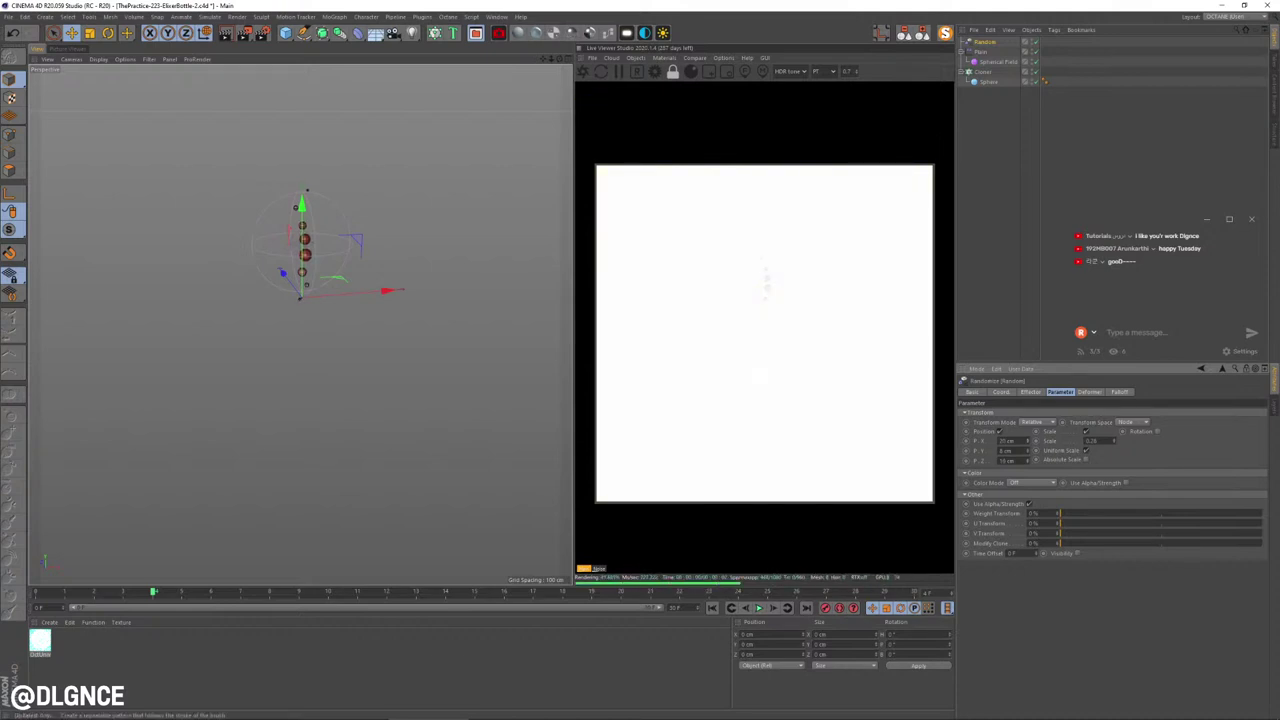
drag(154, 592, 37, 592)
Step: Try raising the Plain effector's Spherical Field to the top of the clone column, and undo the move
click(997, 62)
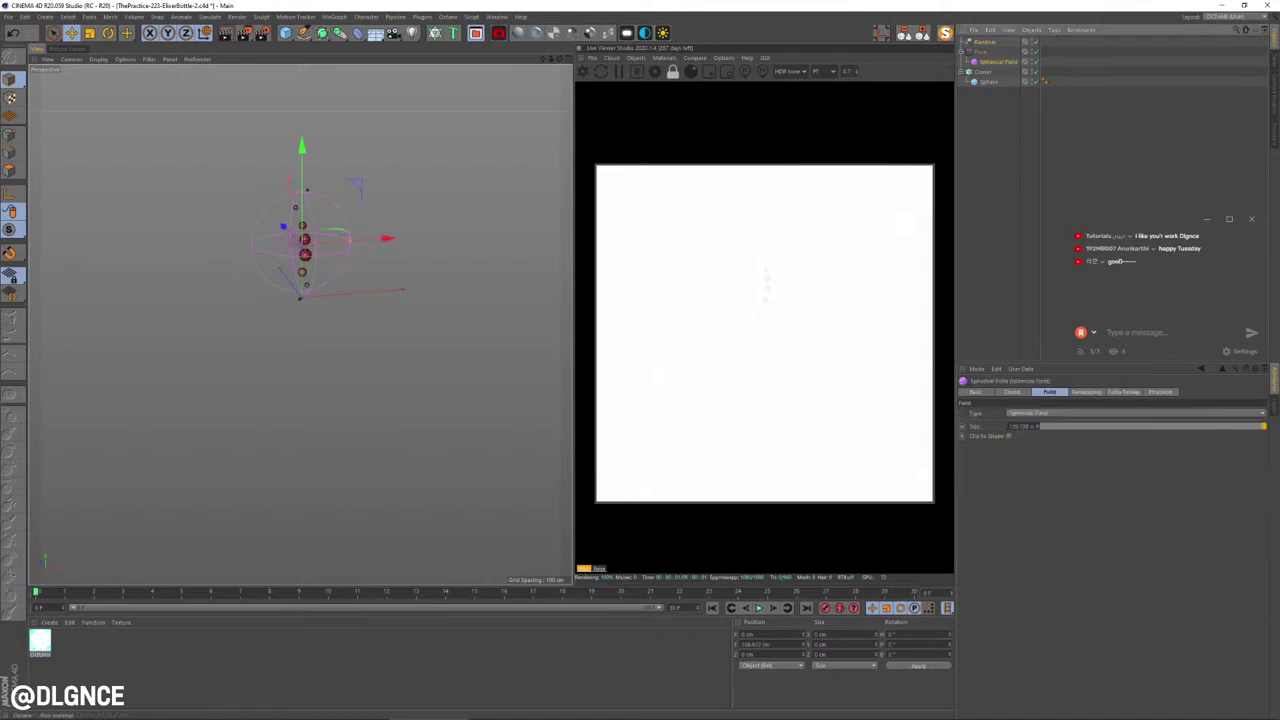
key(e)
drag(302, 147, 302, 82)
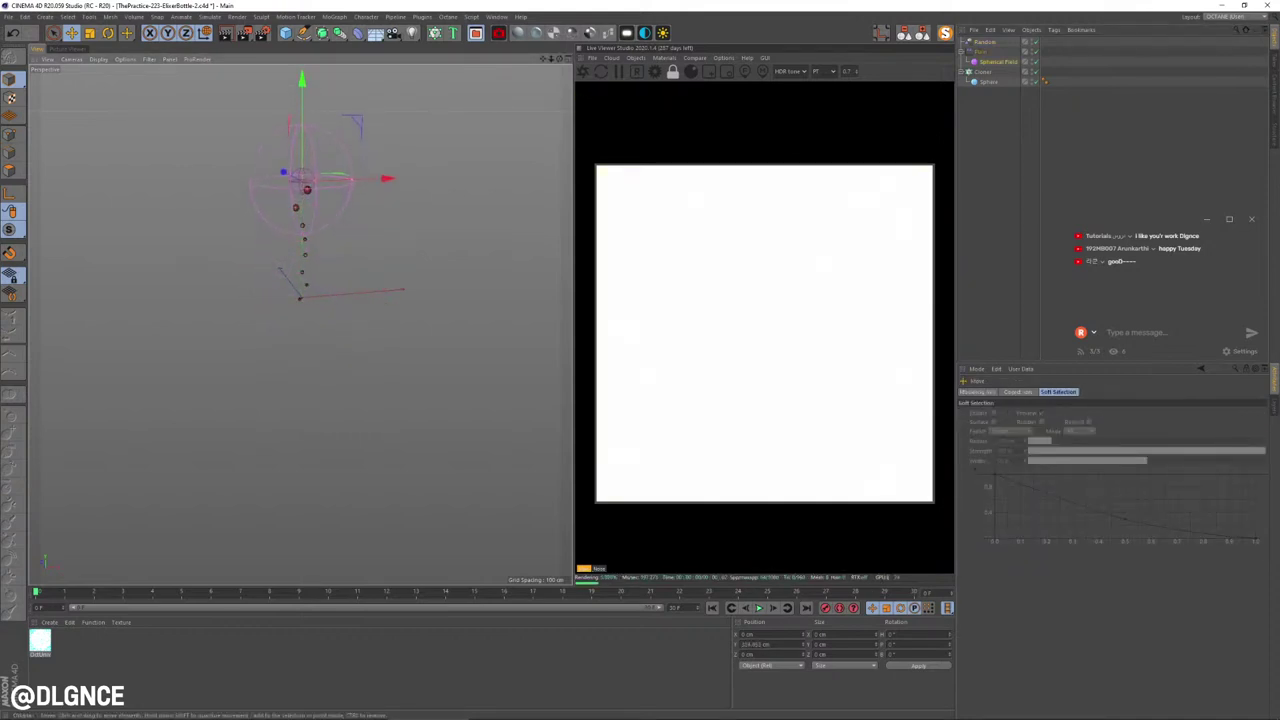
key(ctrl+z)
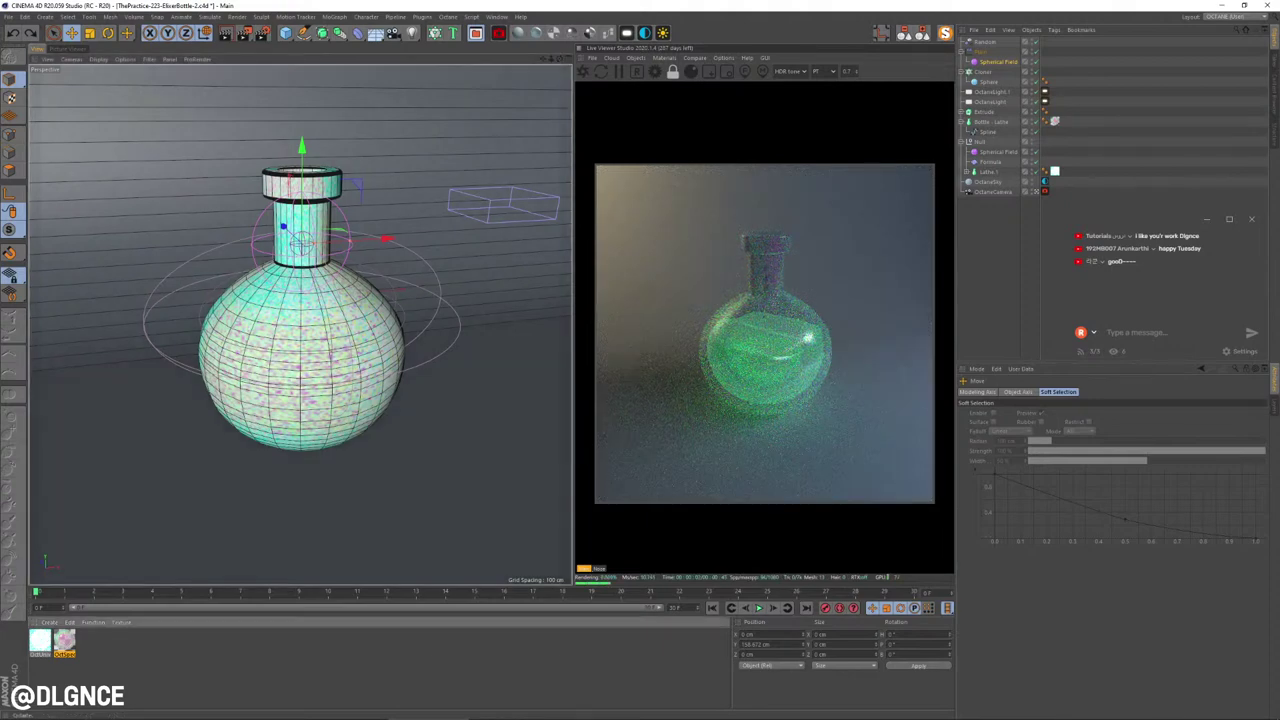
Step: Bring back the full bottle scene and reapply the glowing liquid material to the cloned sphere
drag(40, 640, 988, 82)
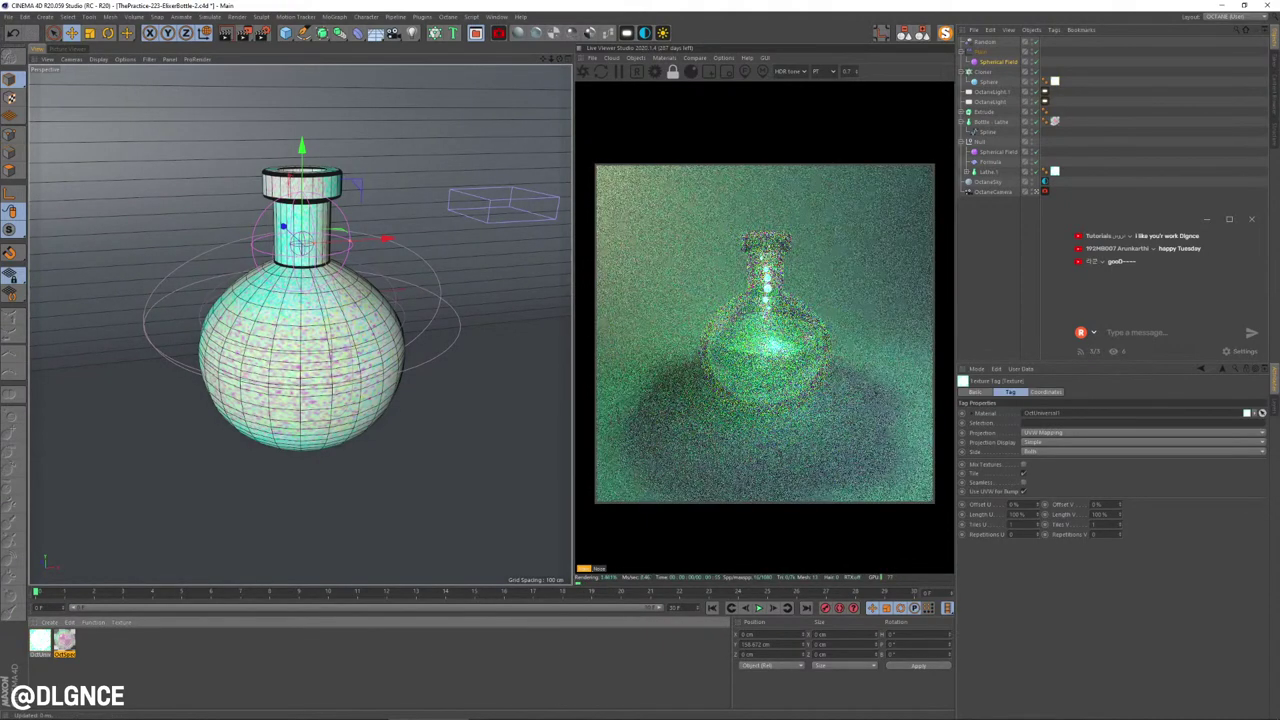
Step: Group the Random, Plain and Cloner objects under a null, lower it to about Y -220 cm, and preview the animation
click(985, 42)
shift+click(984, 72)
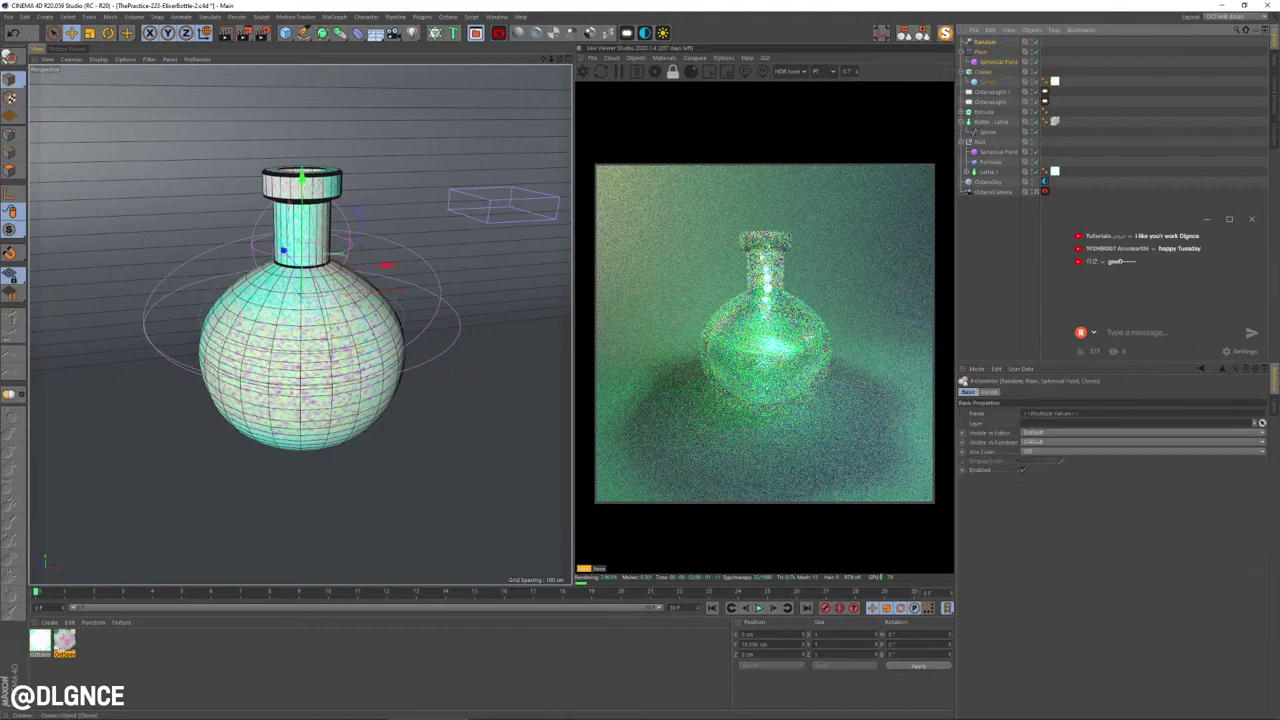
key(alt+g)
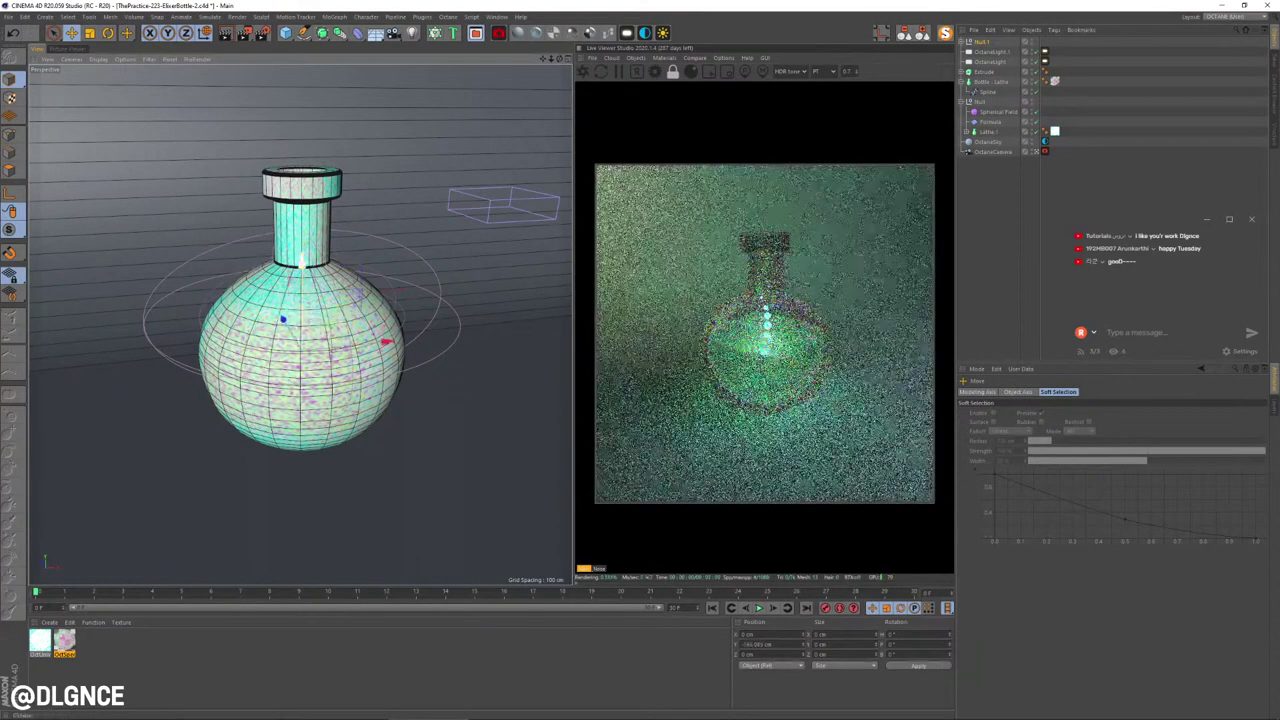
drag(302, 263, 302, 279)
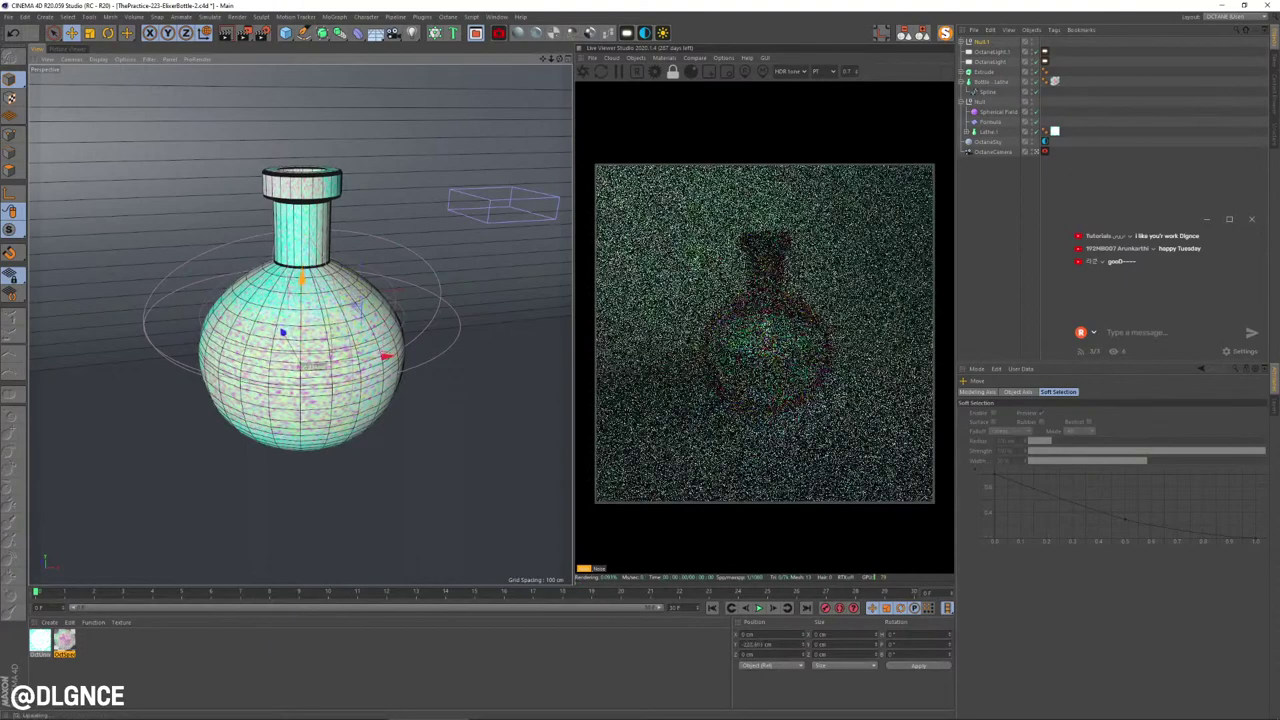
key(t)
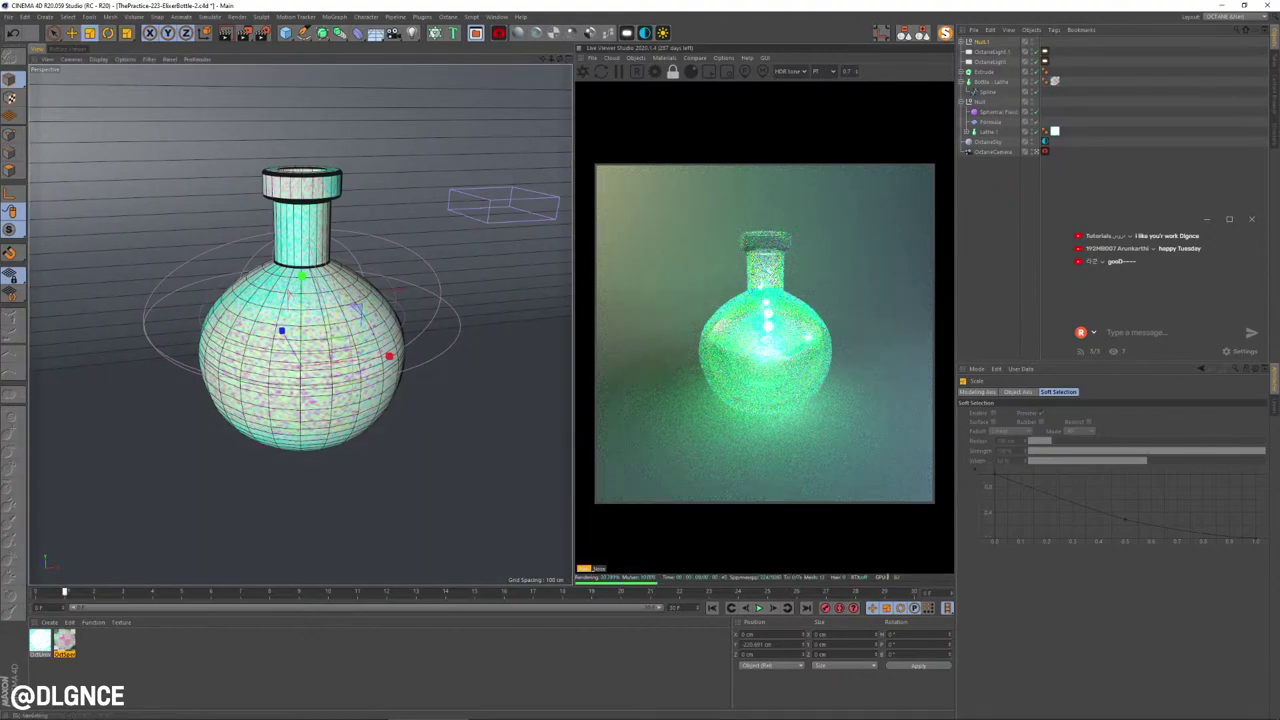
key(F8)
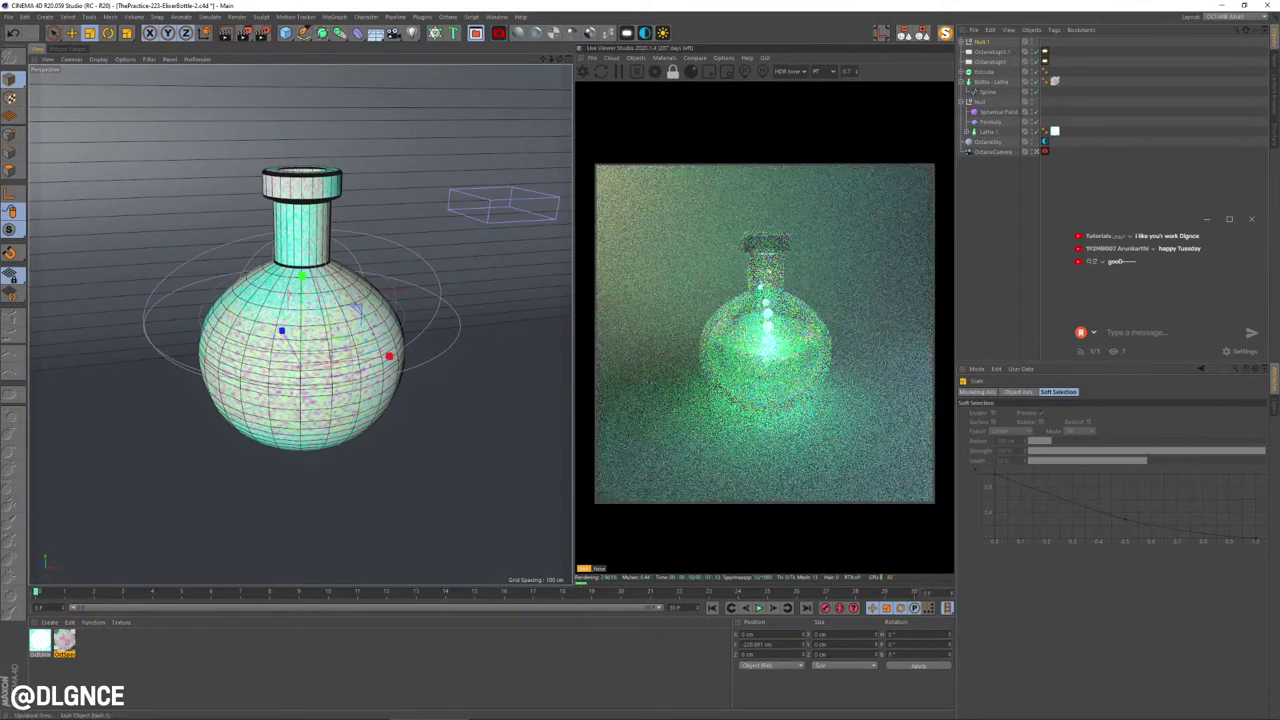
Step: Reorder the object list so the bubble group's null comes first and the two Octane lights come last
click(982, 42)
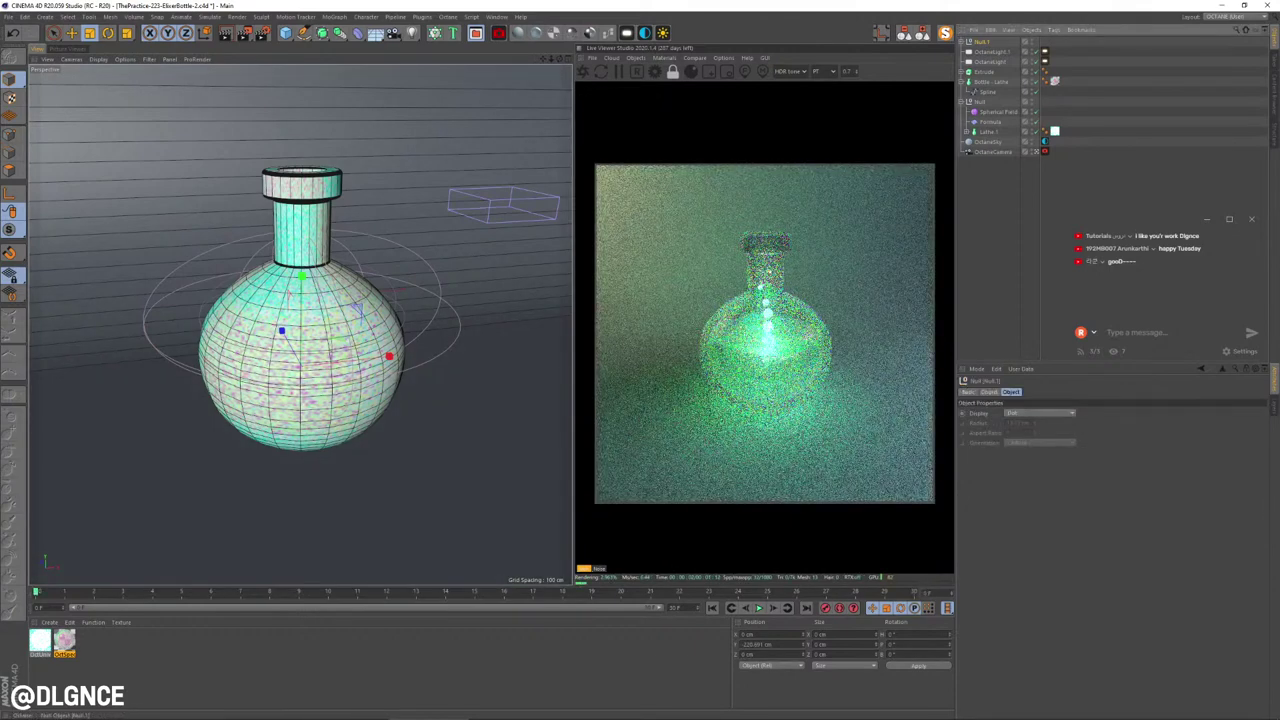
drag(982, 42, 990, 82)
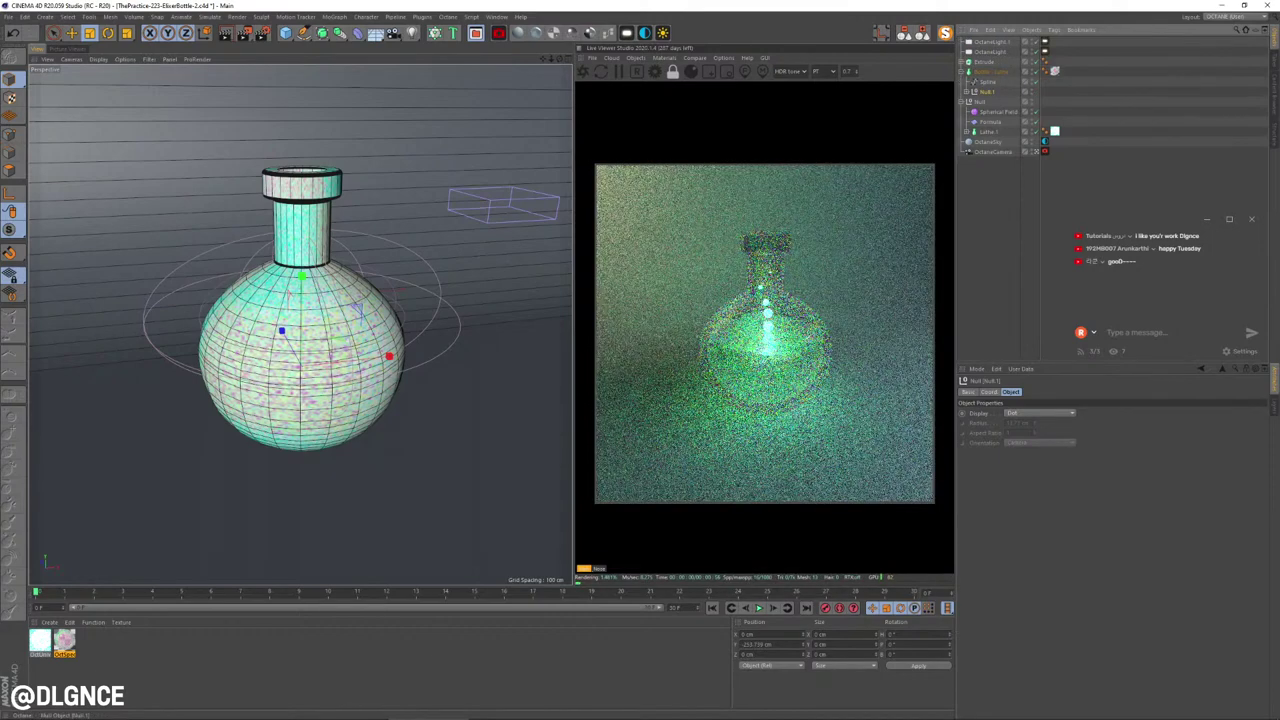
drag(987, 92, 988, 127)
click(992, 42)
shift+click(985, 62)
click(992, 190)
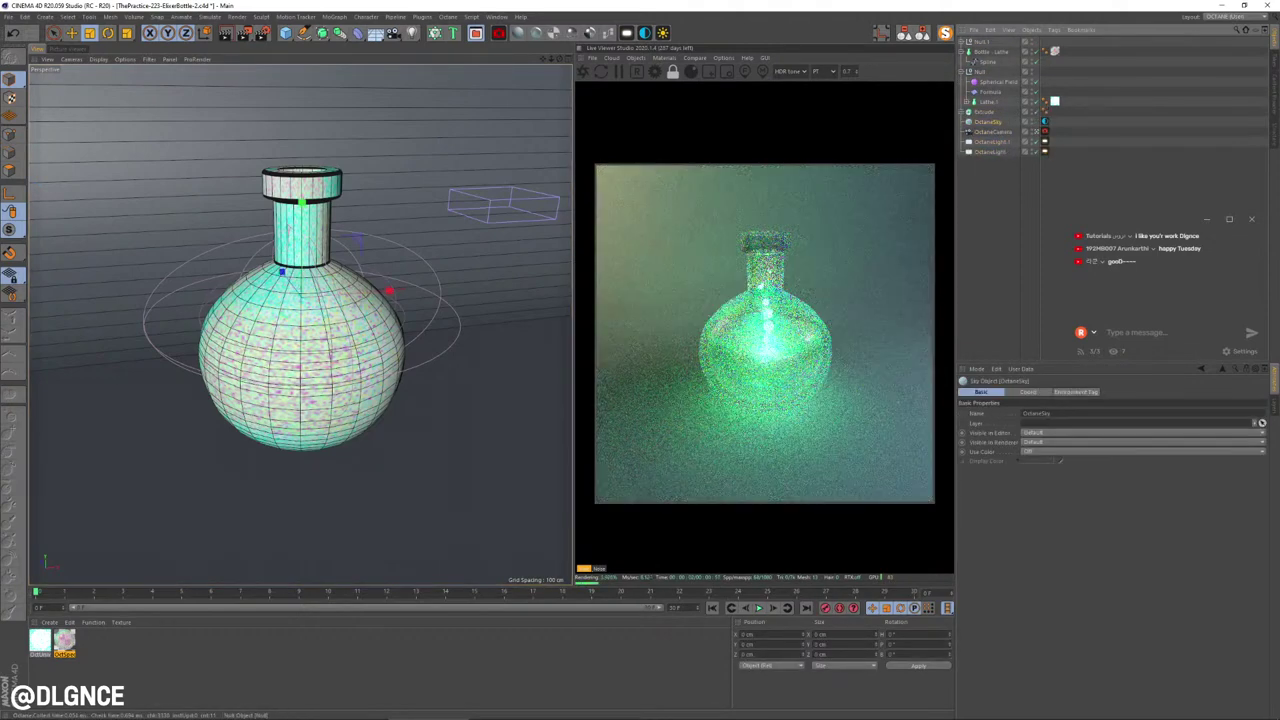
Step: Rename the cloner group's null as Bubbles, solo it, and expand its hierarchy with the full object names readable
click(982, 72)
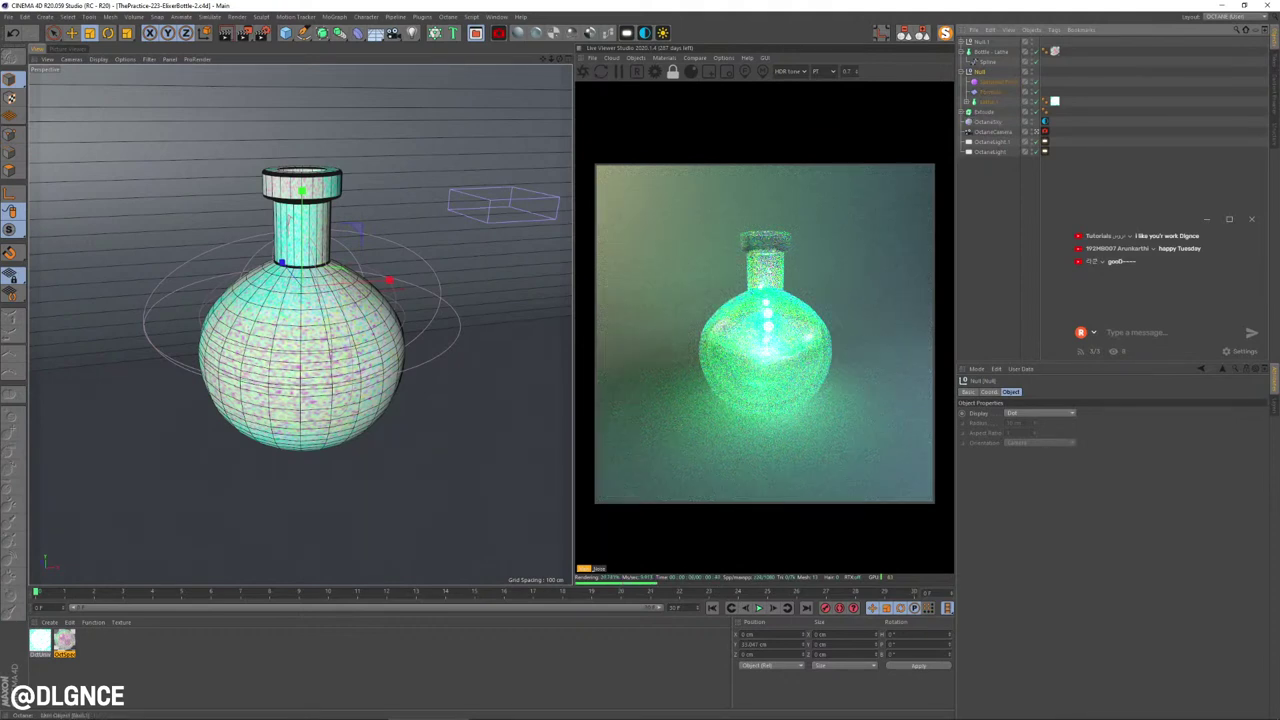
double_click(982, 42)
text(cubbl)
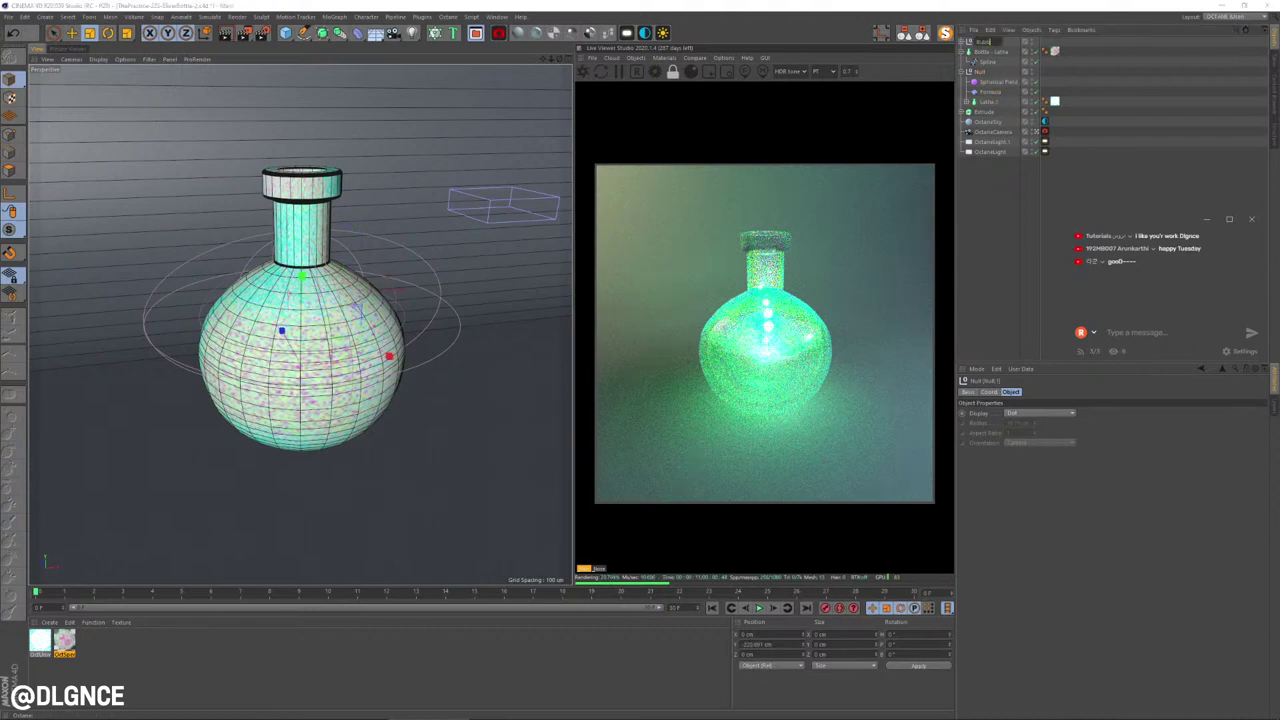
text(es)
key(Return)
click(945, 33)
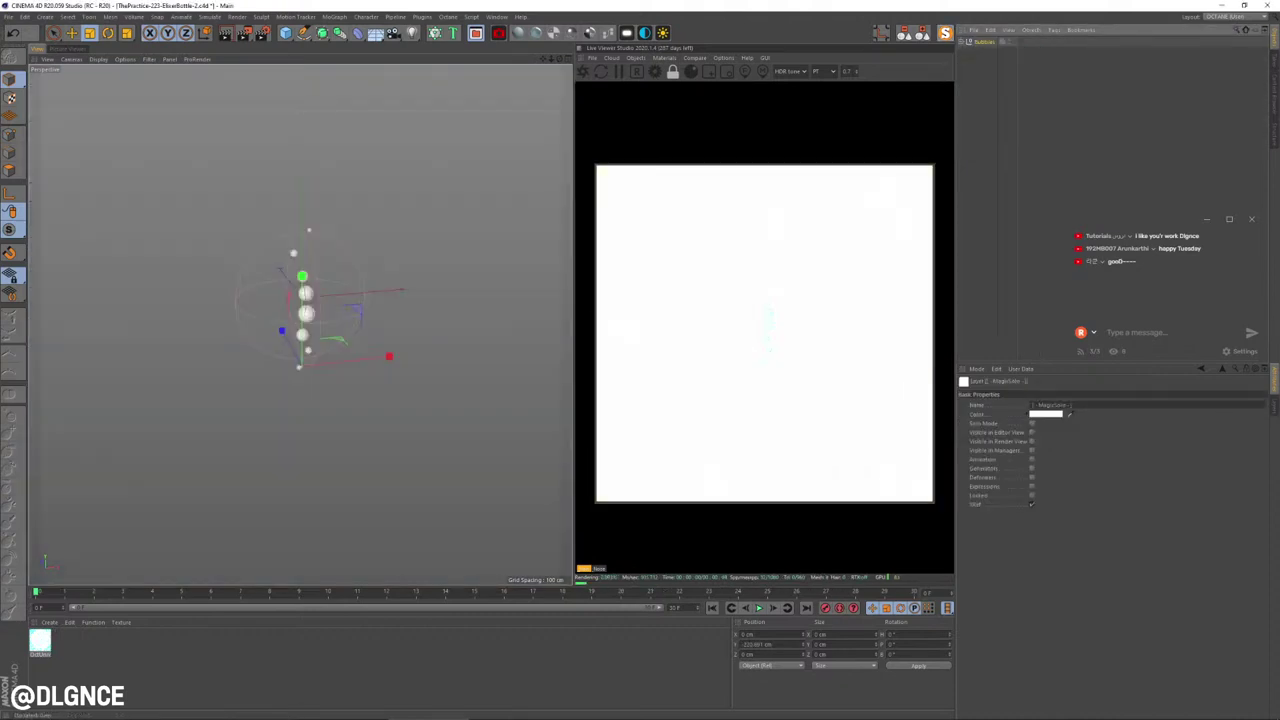
click(962, 42)
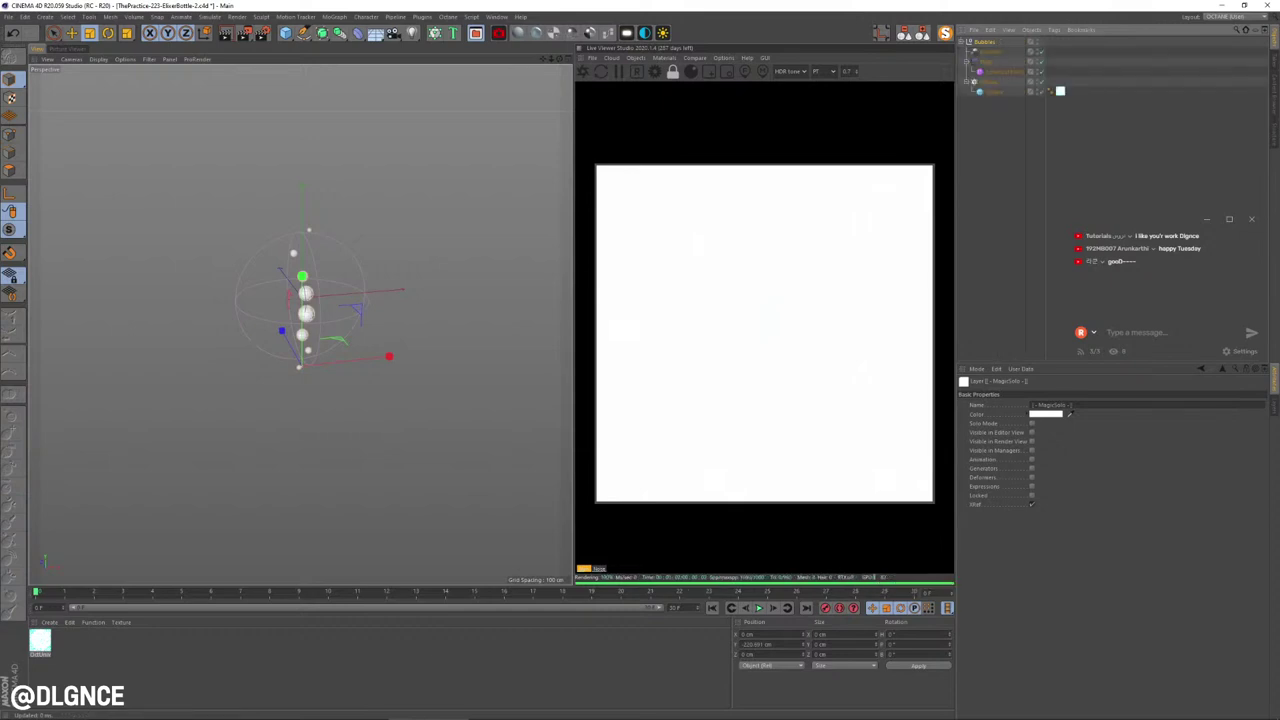
key(ctrl+shift+a)
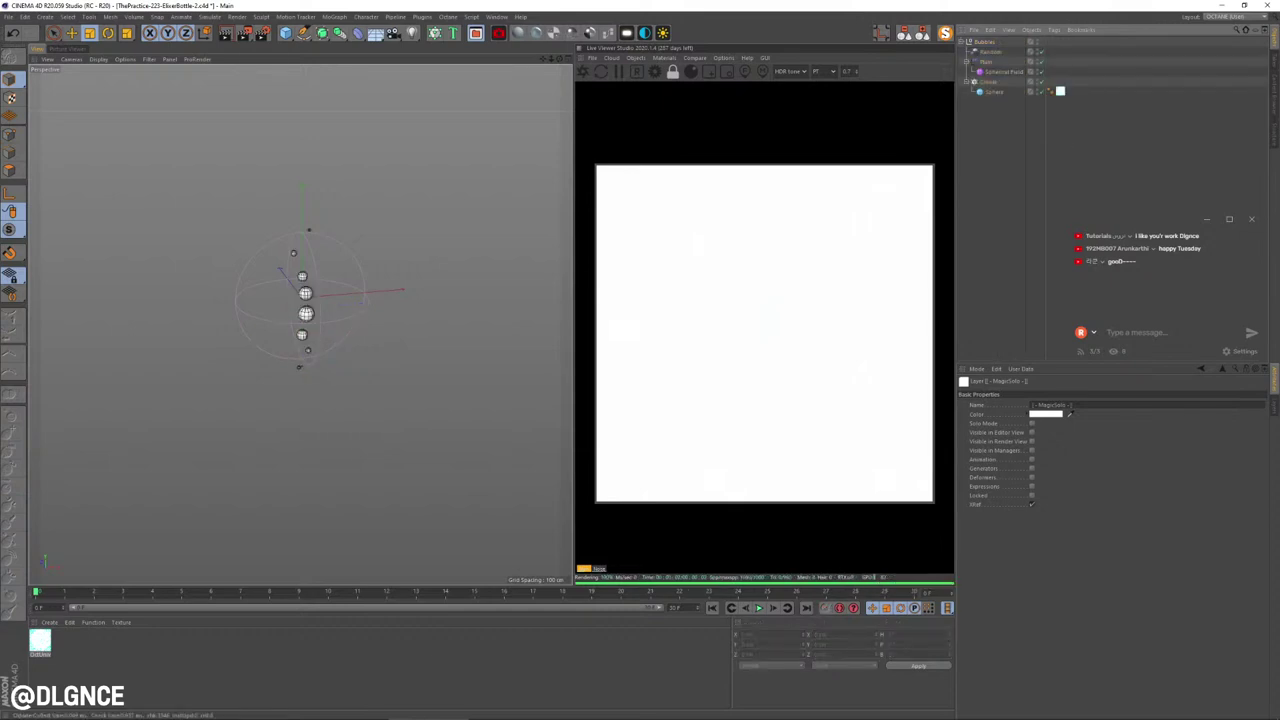
drag(1046, 130, 1063, 130)
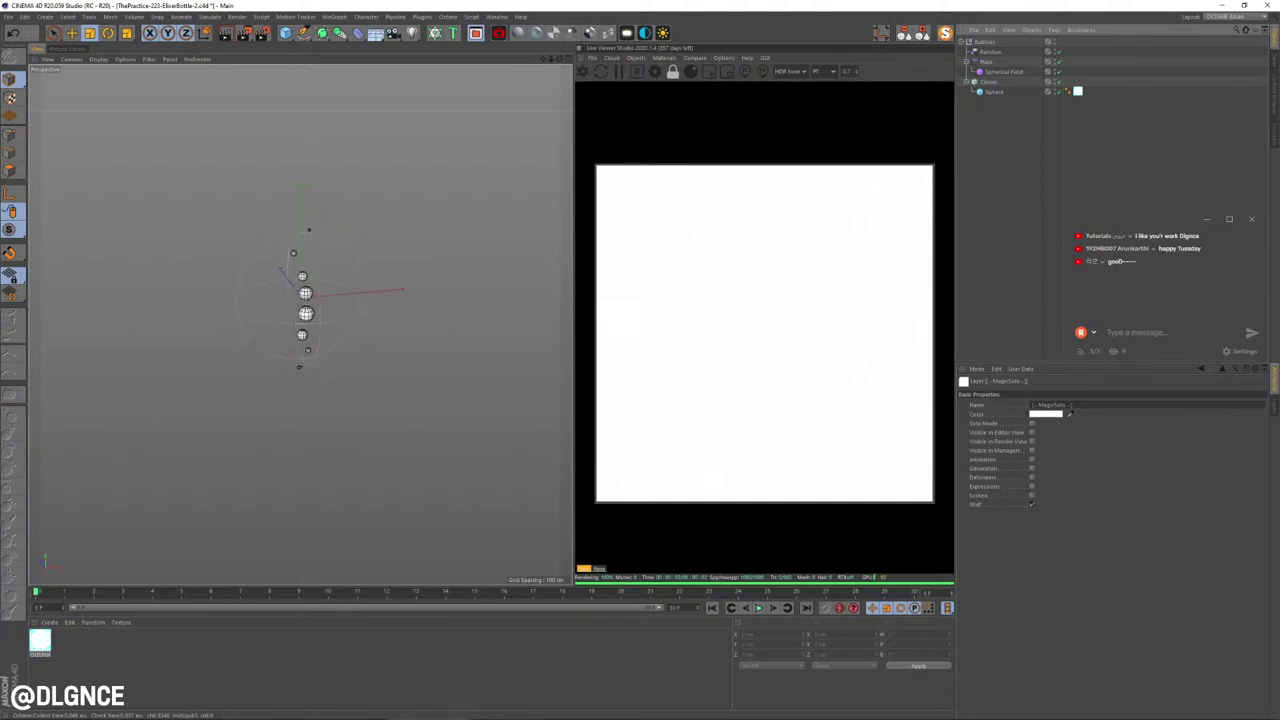
Step: Increase the Cloner's count to 10 and reduce its Y step spacing to about 46 cm
click(985, 42)
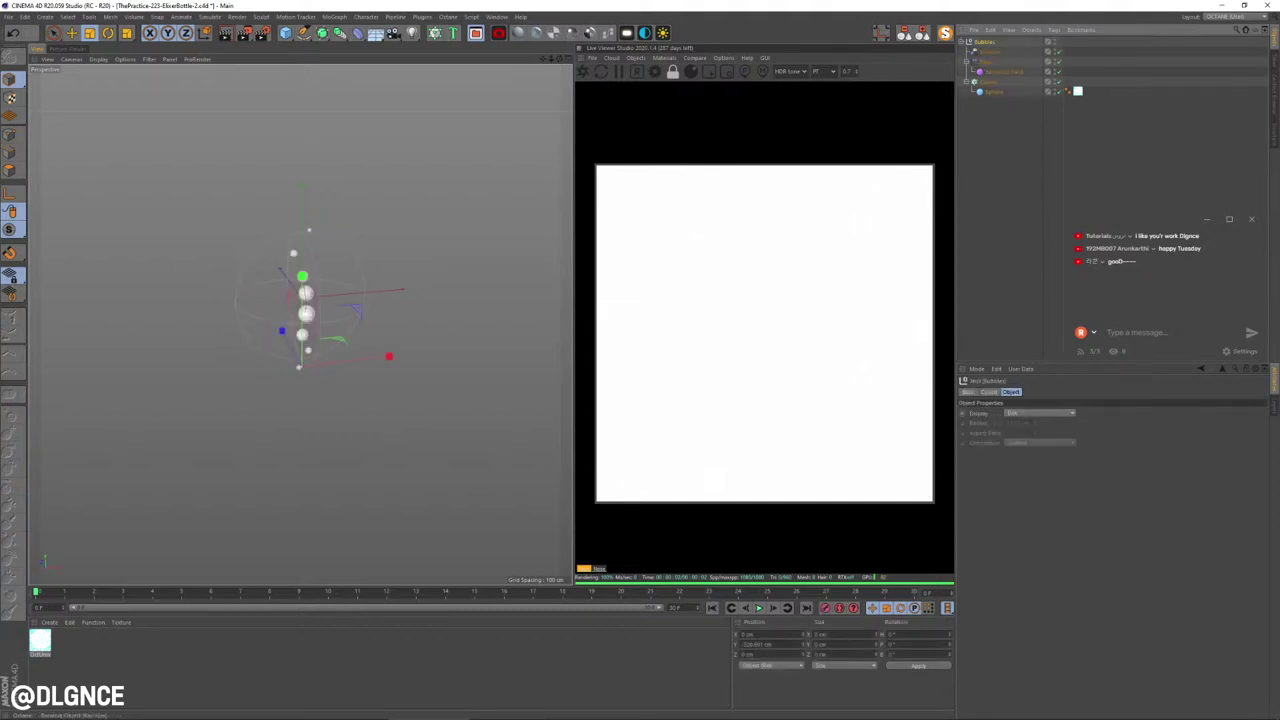
click(988, 82)
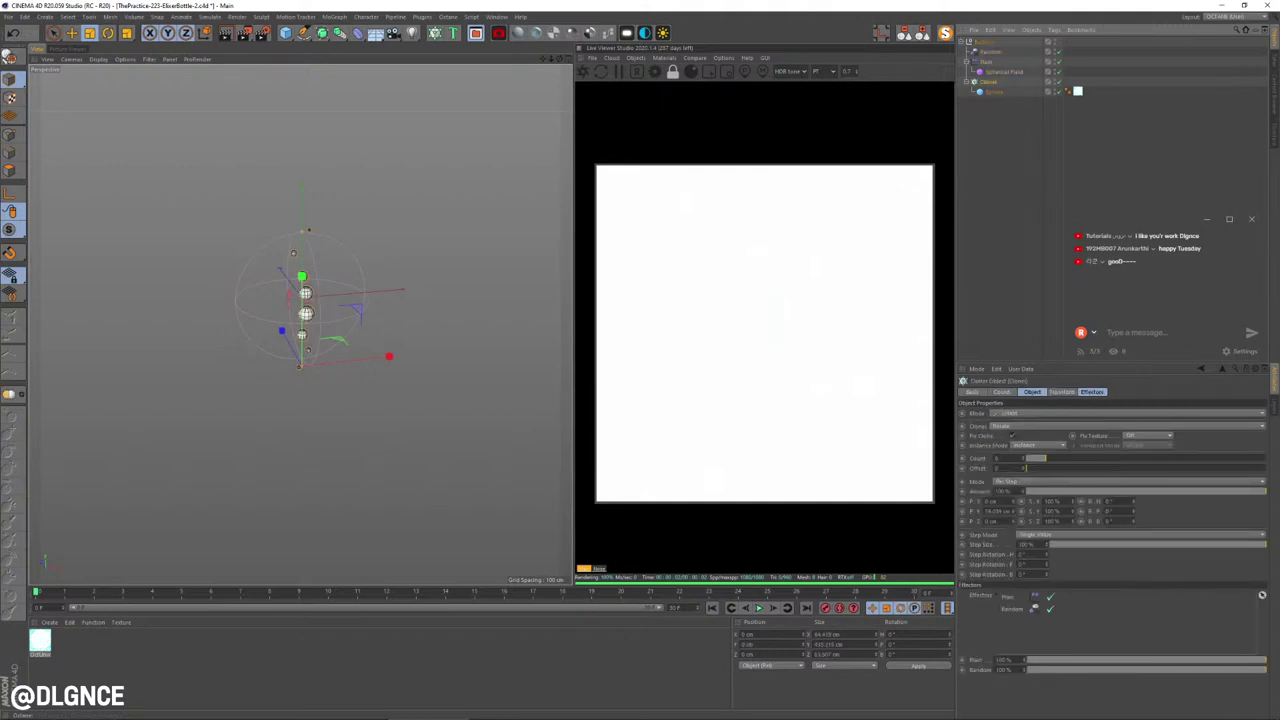
click(1023, 457)
click(1023, 457)
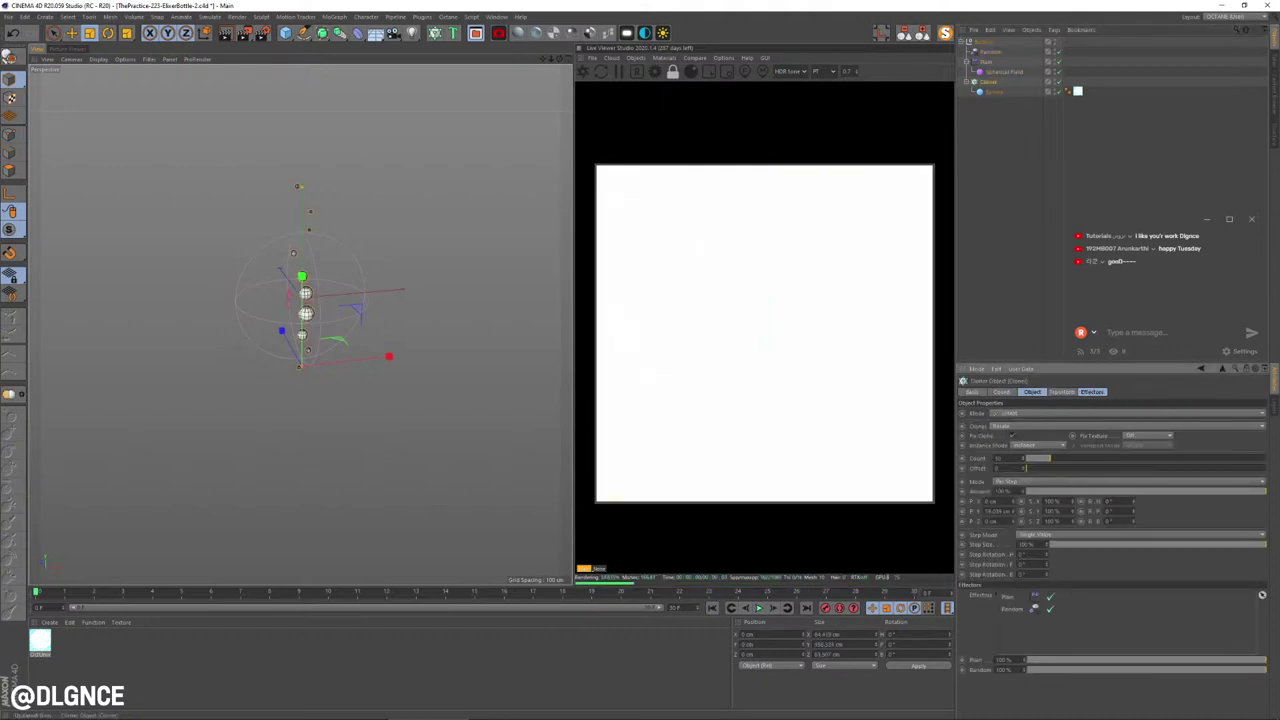
drag(1012, 511, 1012, 520)
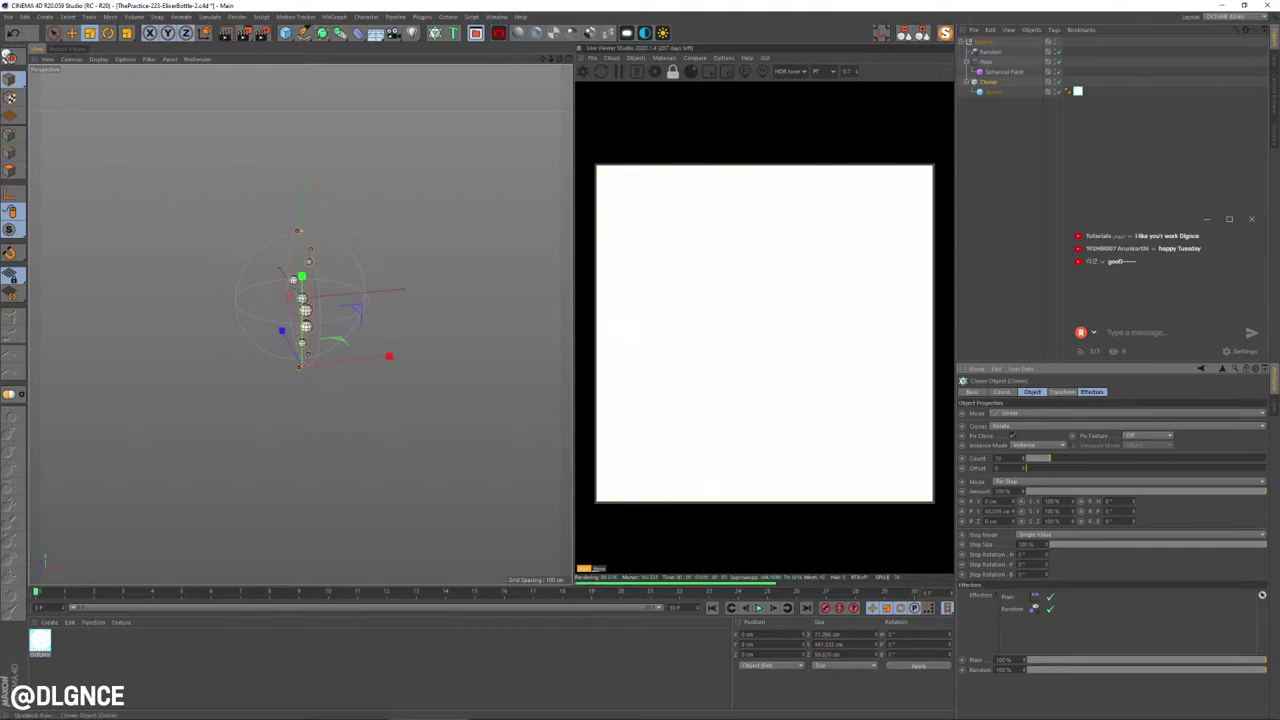
Step: Add a Push Apart effector to the Cloner, place it inside the Bubbles group, and set its radius to 10 cm
click(334, 17)
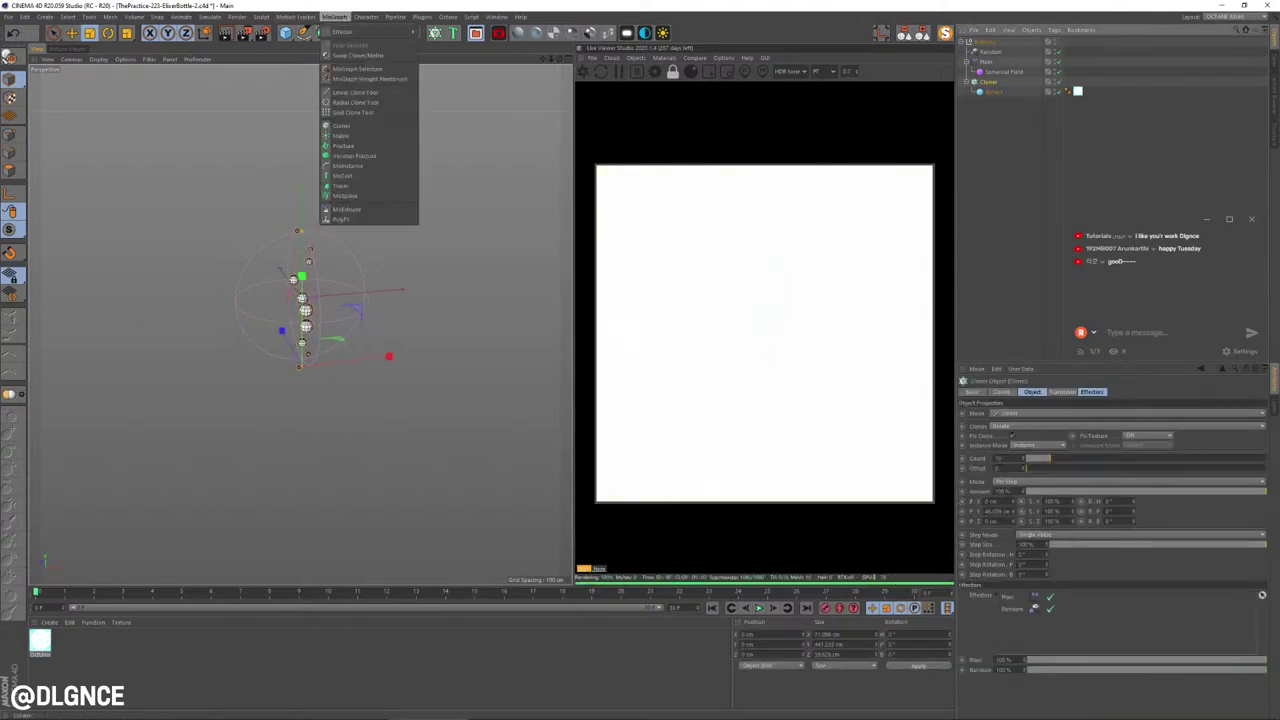
mouse_move(237, 17)
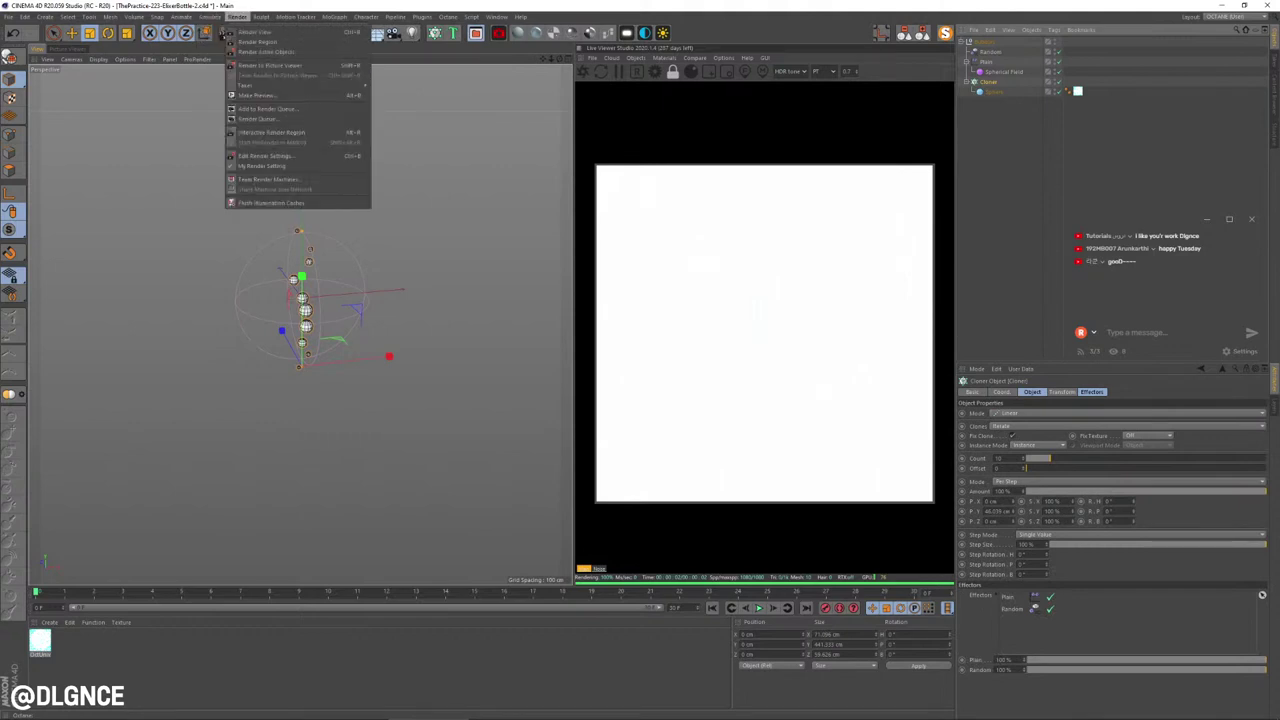
mouse_move(334, 17)
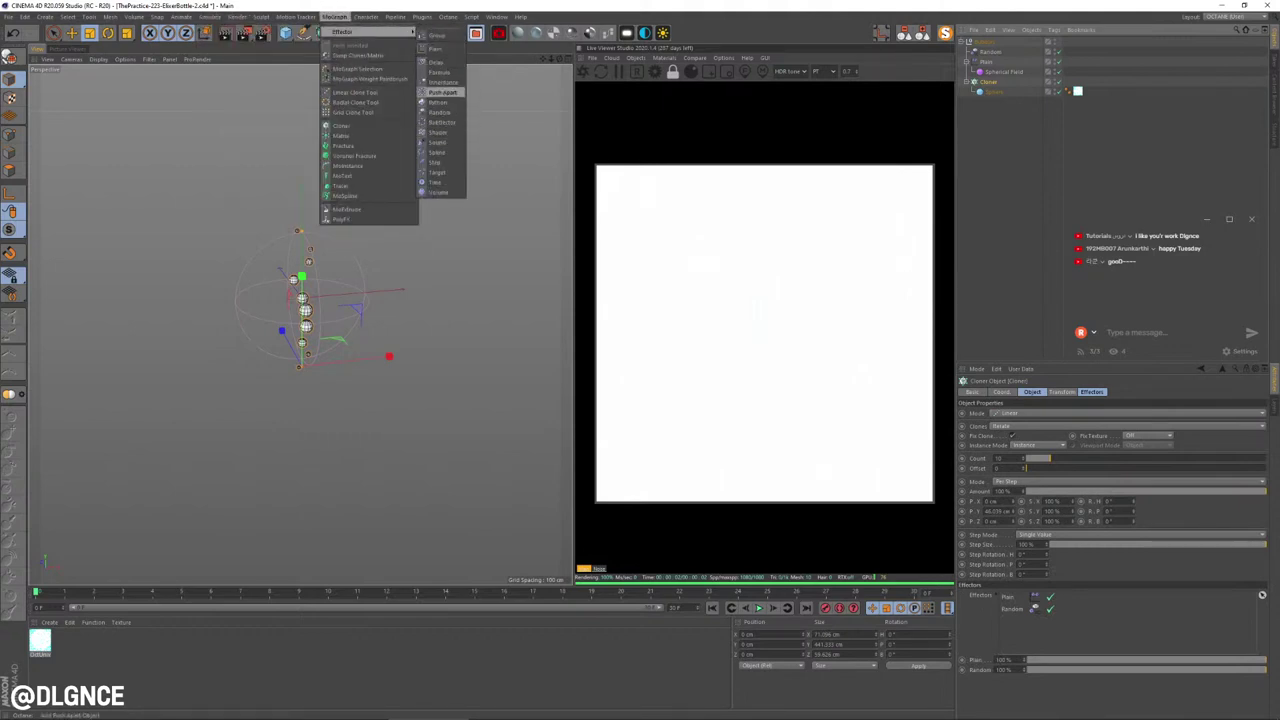
click(442, 92)
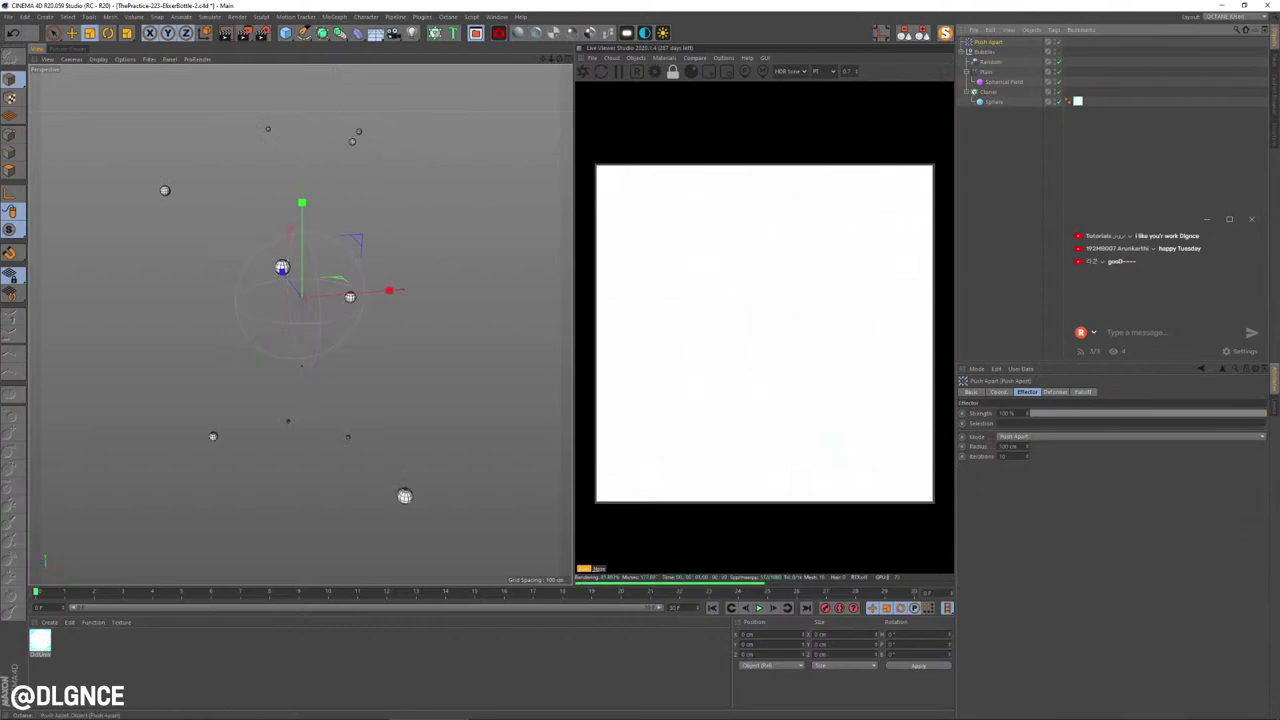
drag(988, 42, 990, 67)
double_click(1010, 446)
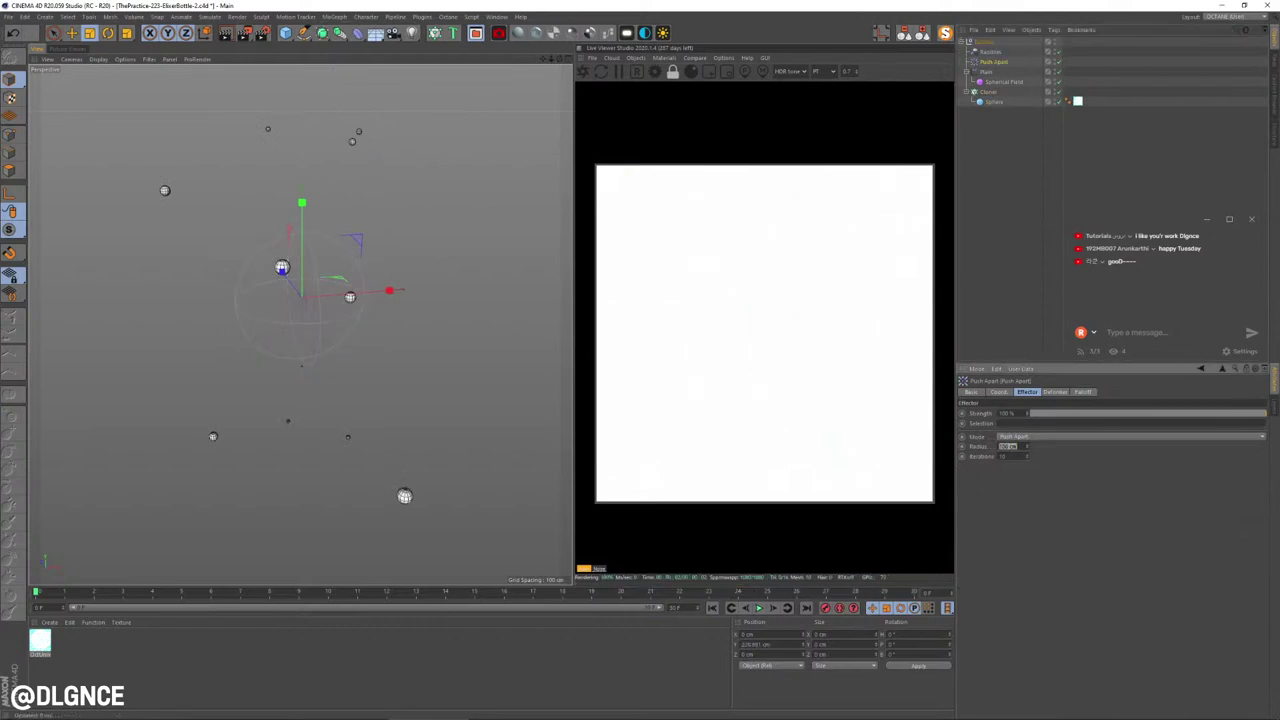
text(10)
key(Return)
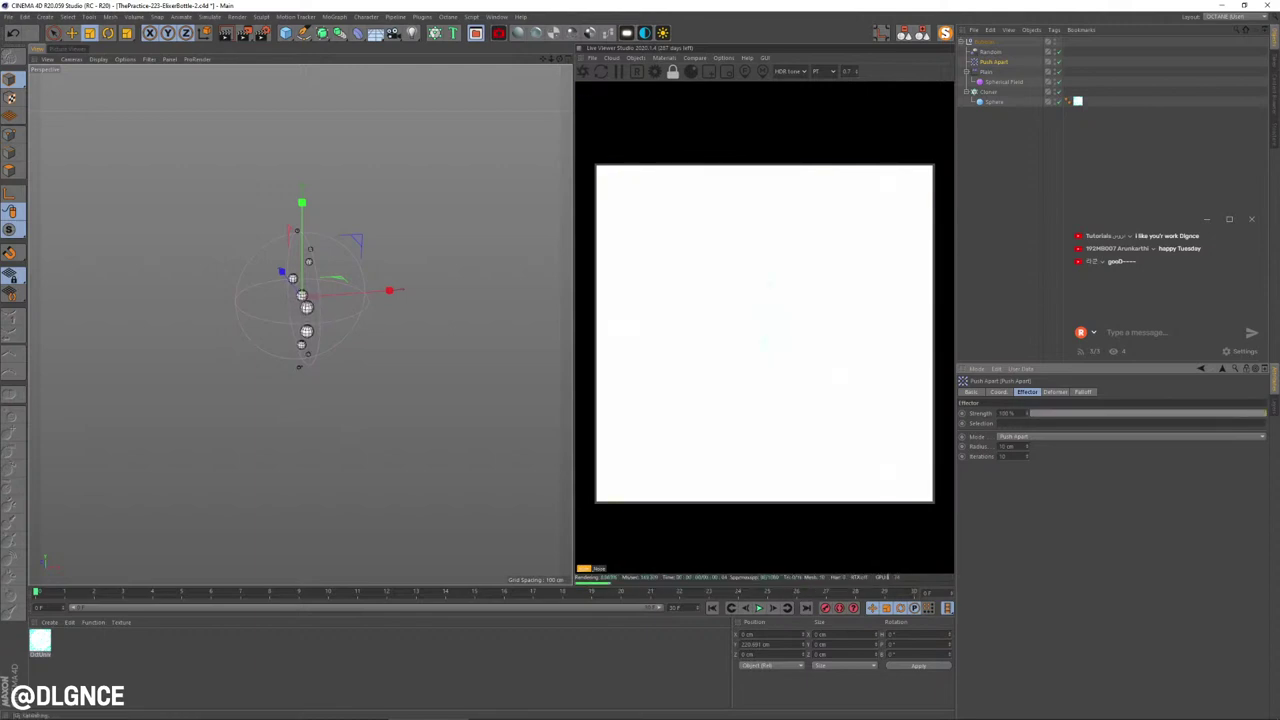
click(1008, 165)
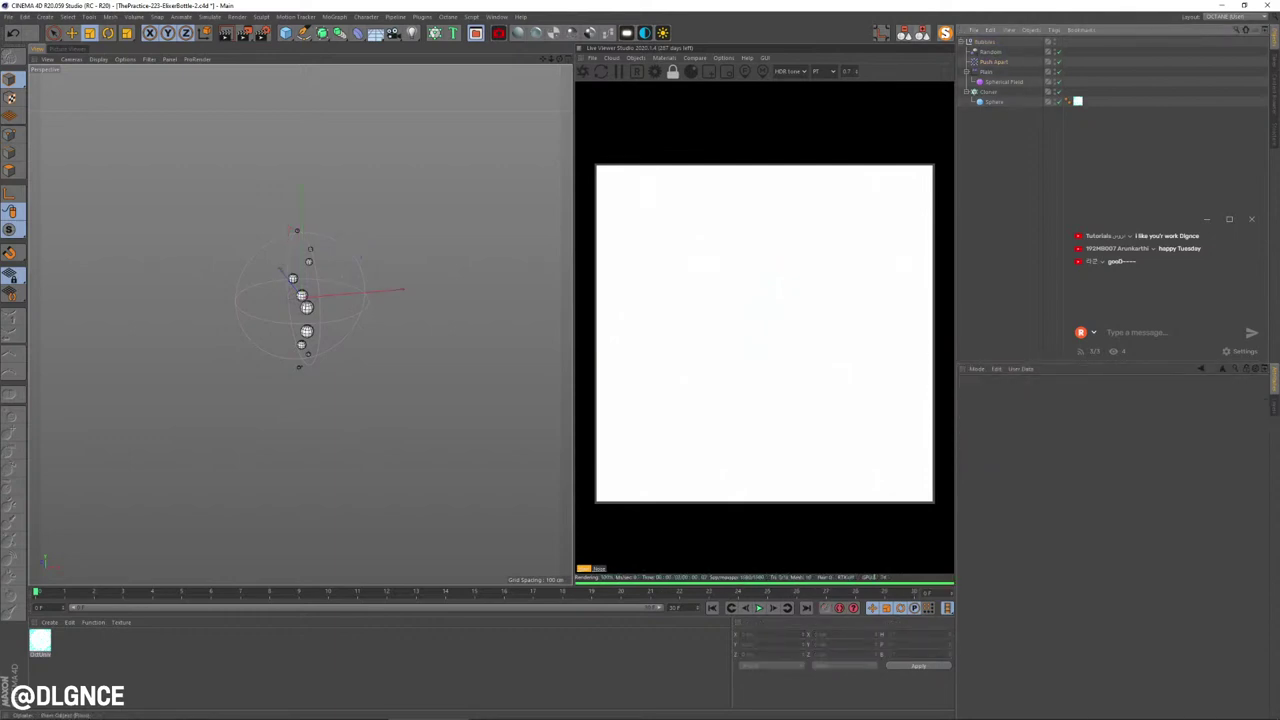
Step: Duplicate the Plain effector's Spherical Field and move the copy below the clone column, to about Y -162 cm
click(1003, 82)
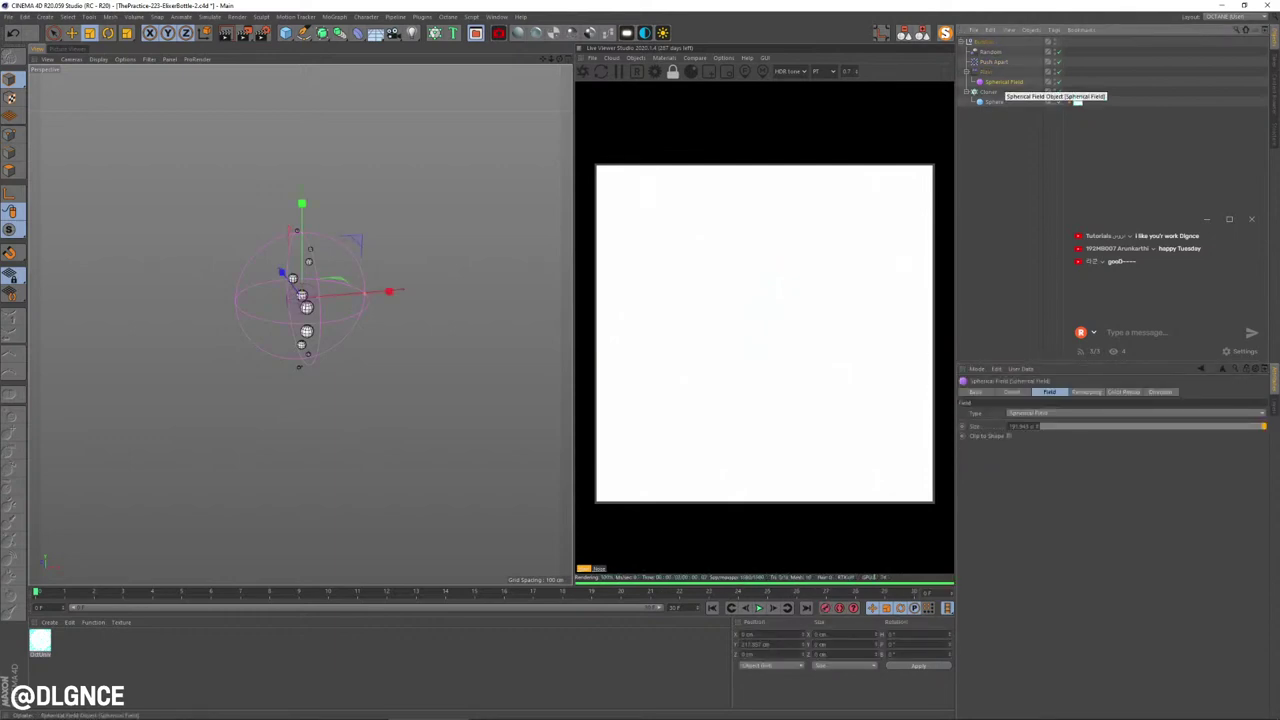
click(1076, 101)
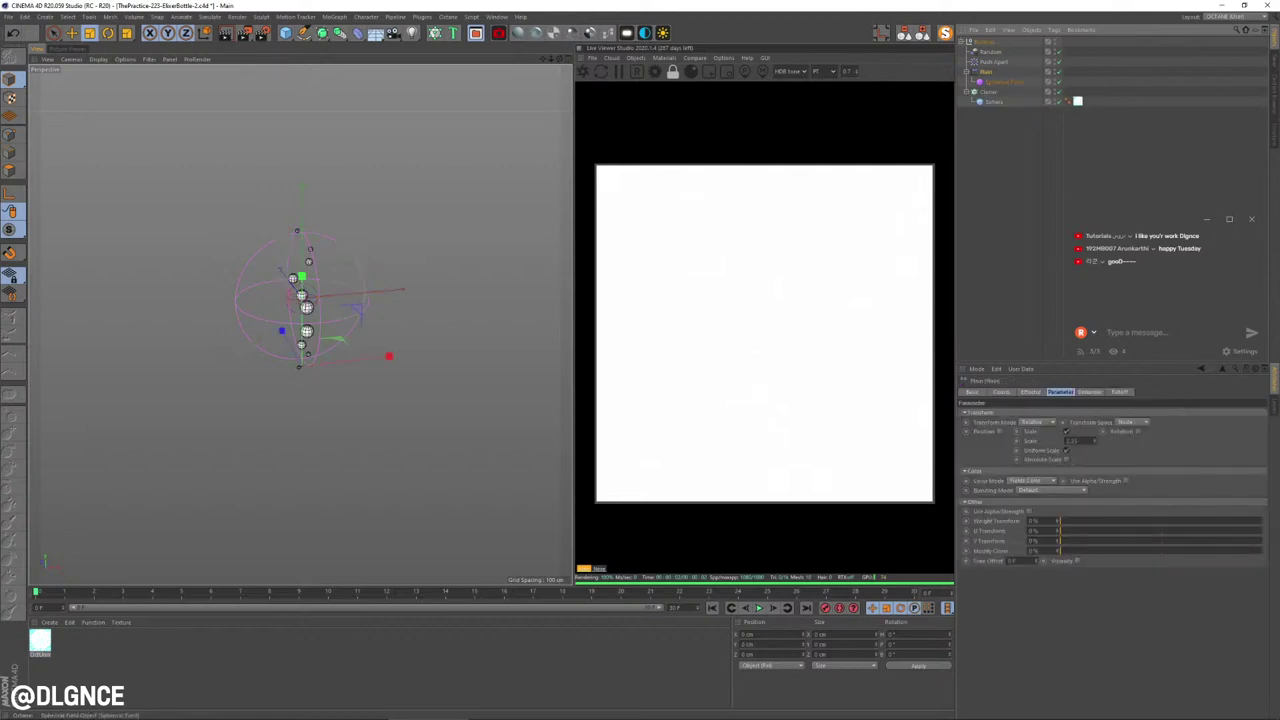
click(1003, 82)
key(ctrl+c)
key(ctrl+v)
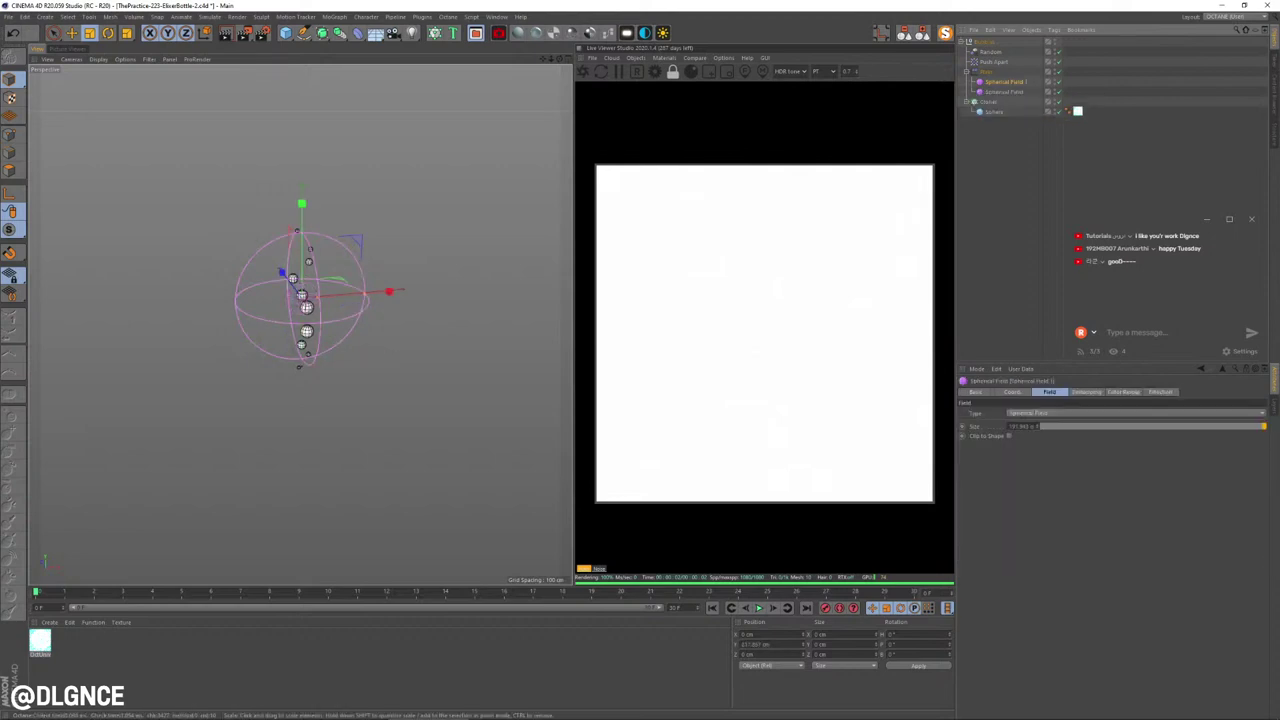
key(e)
drag(301, 207, 302, 352)
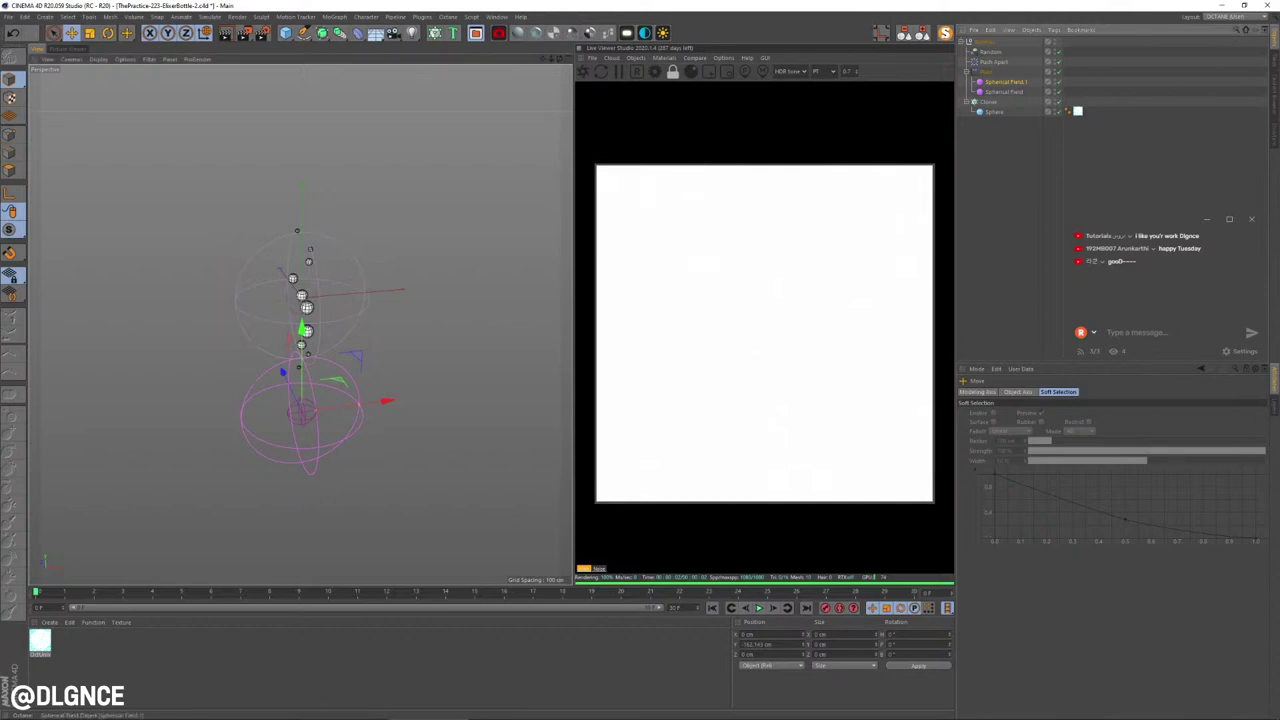
Step: Add the duplicated Spherical Field to the Plain effector's falloff as a second field layer
click(1006, 82)
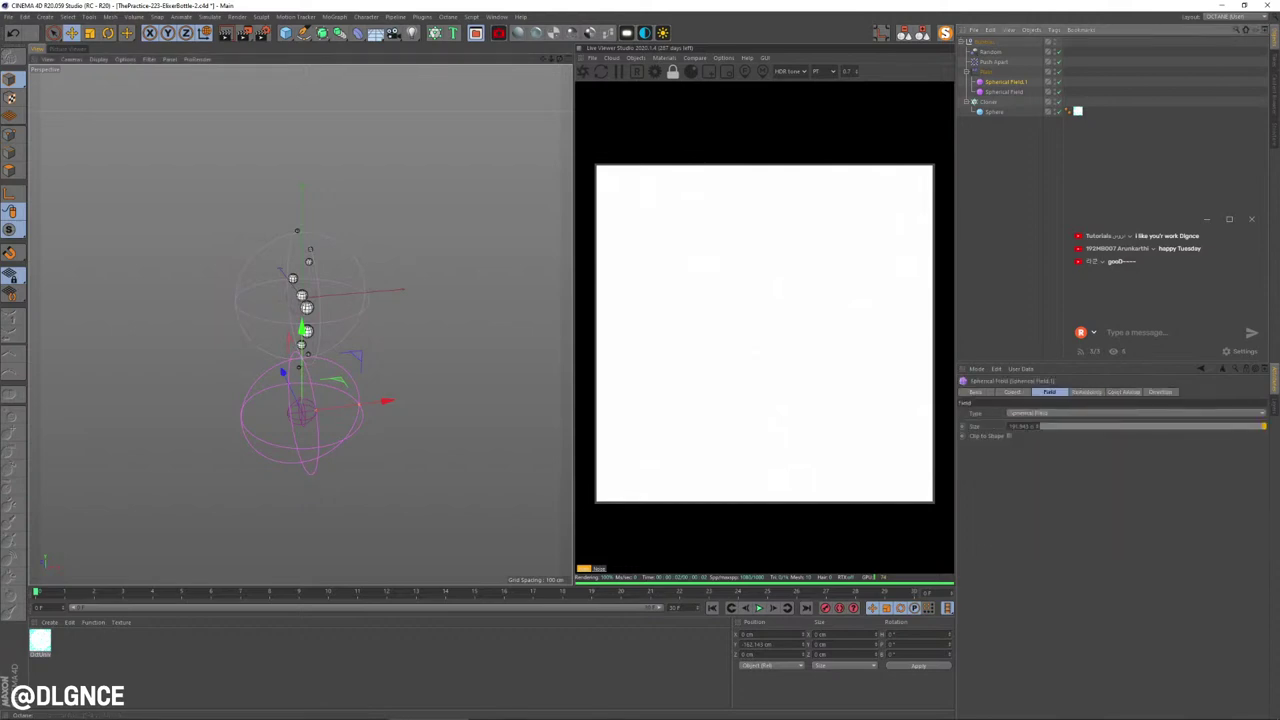
click(986, 72)
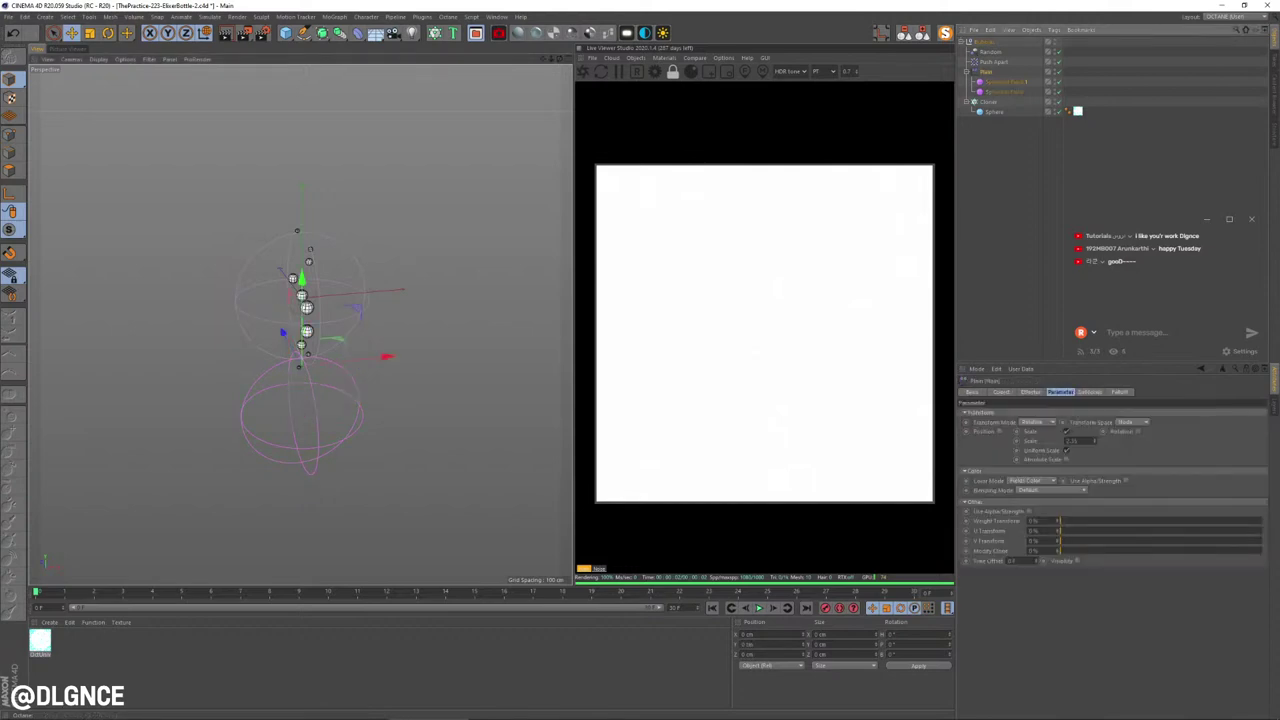
click(1119, 392)
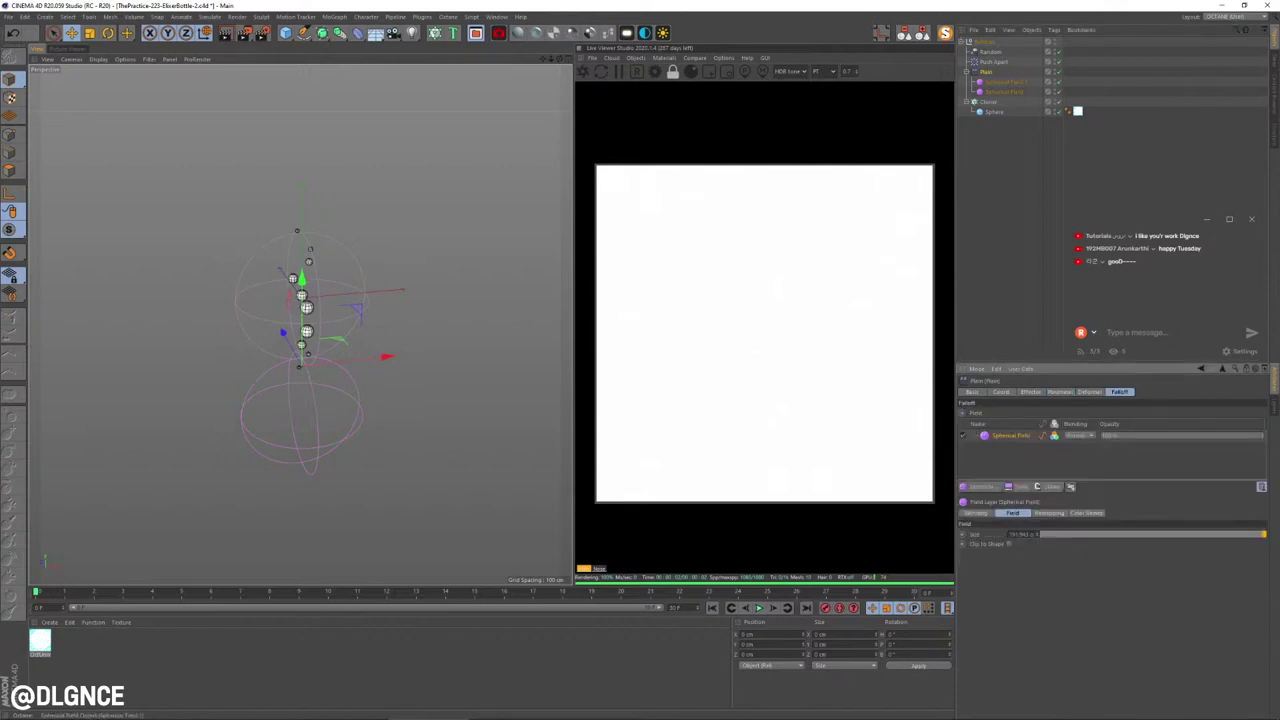
drag(1006, 82, 1011, 450)
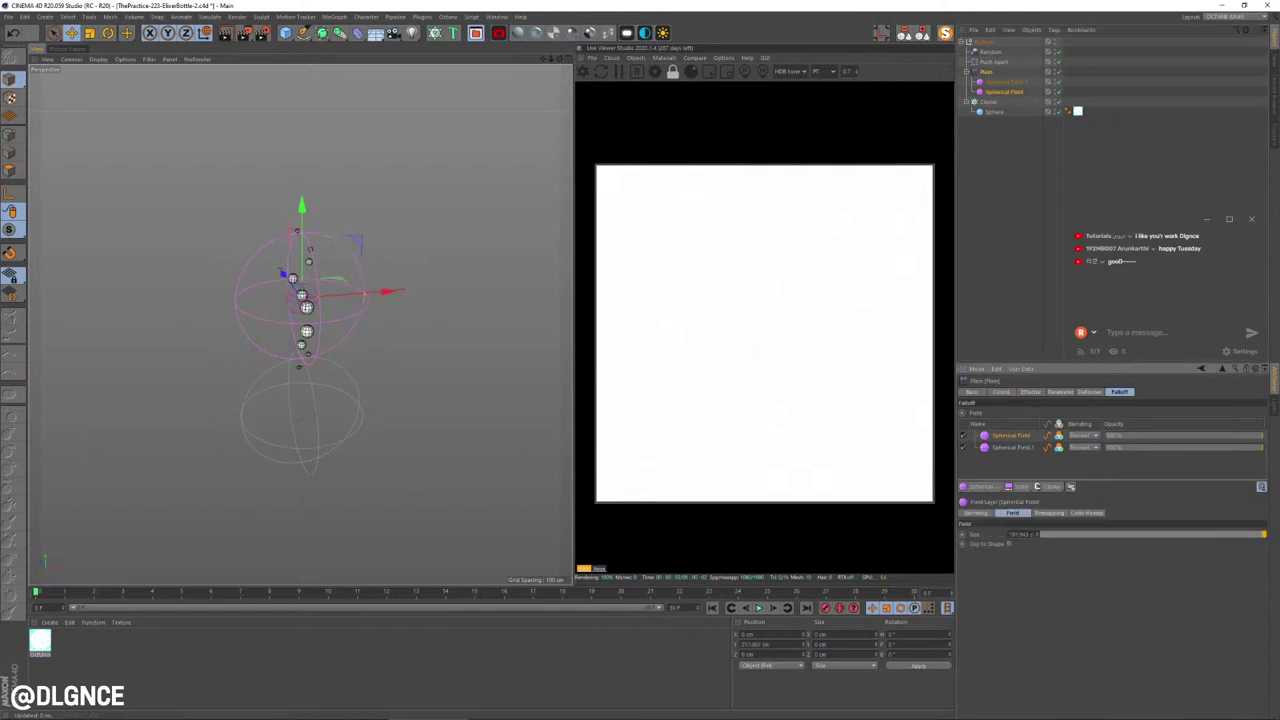
Step: Try Multiply blending on the Plain effector's upper Spherical Field layer, then set its blending mode to Add
click(1078, 436)
click(1083, 482)
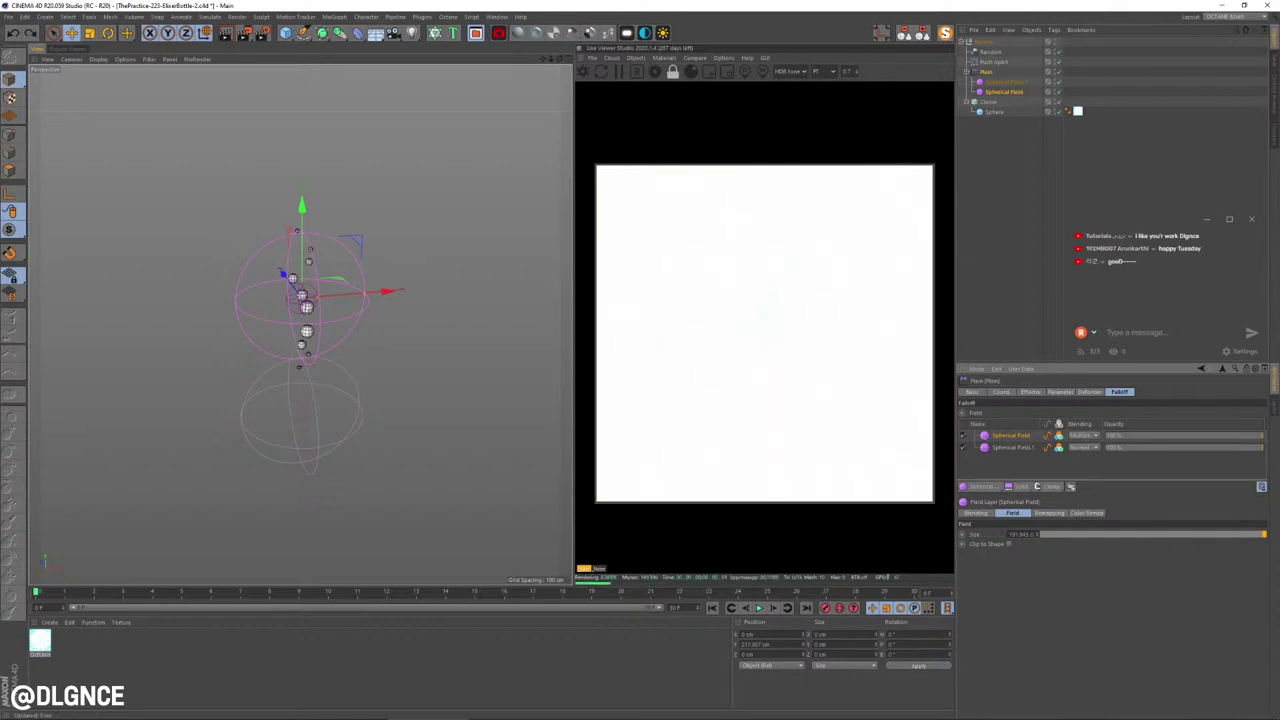
click(1080, 436)
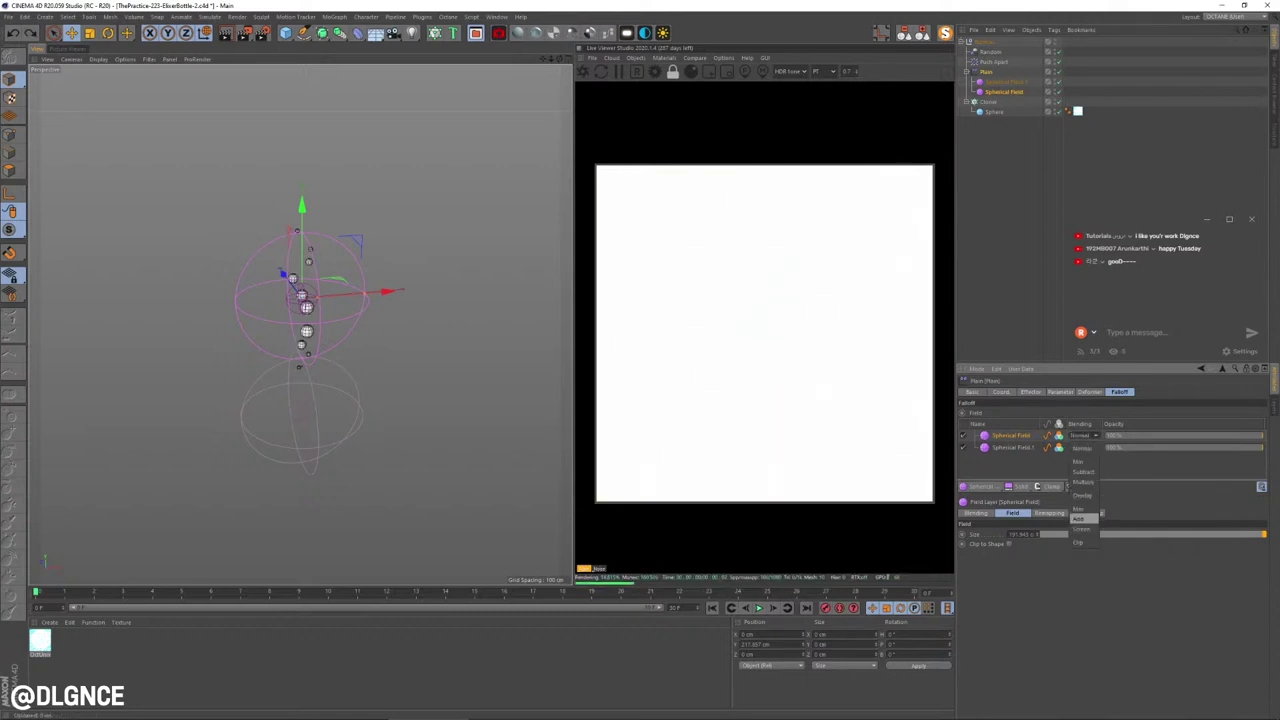
click(1081, 528)
Step: Try moving both Spherical Fields together up along the clone column, and undo the moves
click(1004, 92)
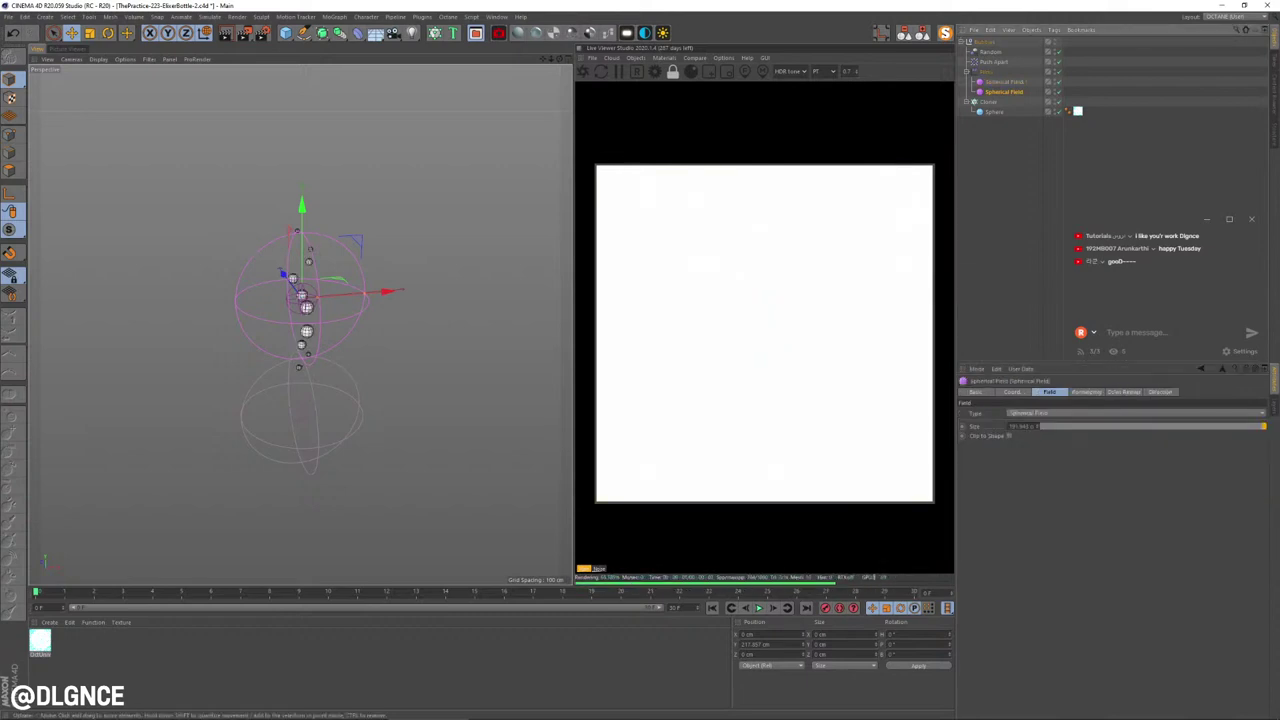
click(1006, 82)
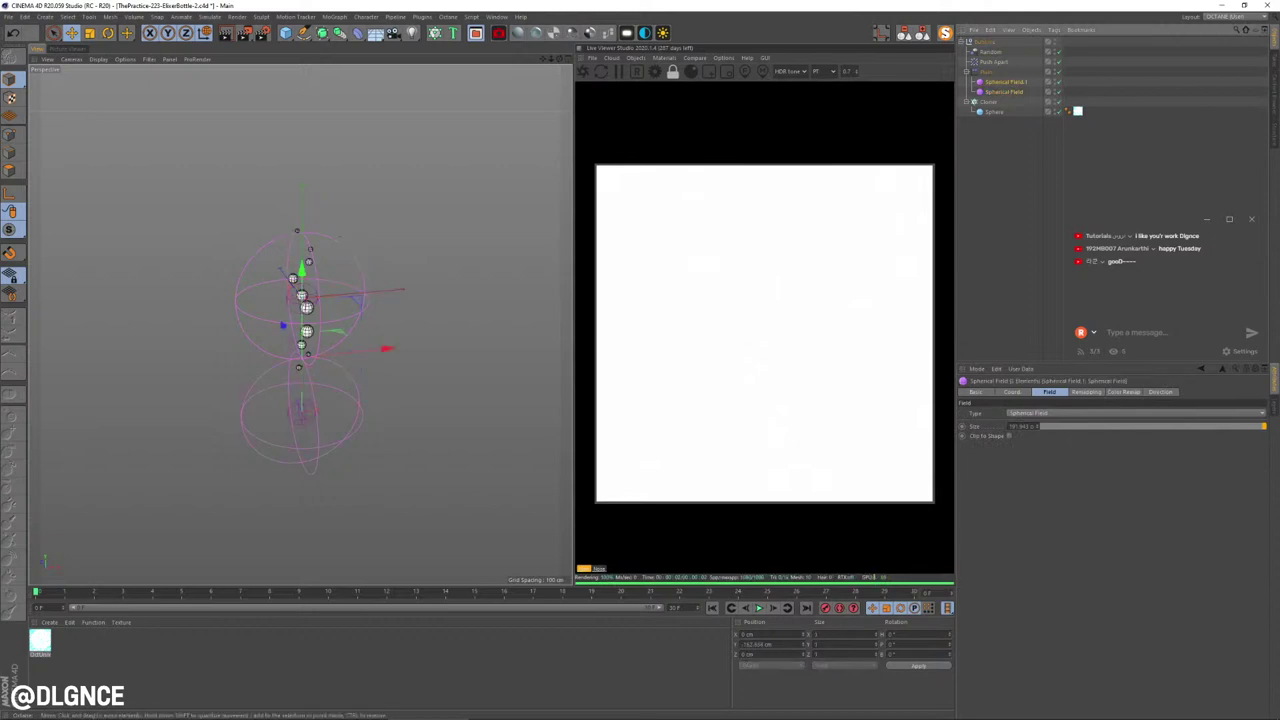
drag(302, 271, 302, 221)
mouse_move(305, 327)
mouse_down()
mouse_move(310, 235)
mouse_move(308, 404)
mouse_move(302, 285)
mouse_move(301, 341)
mouse_up()
drag(302, 231, 303, 91)
key(ctrl+z)
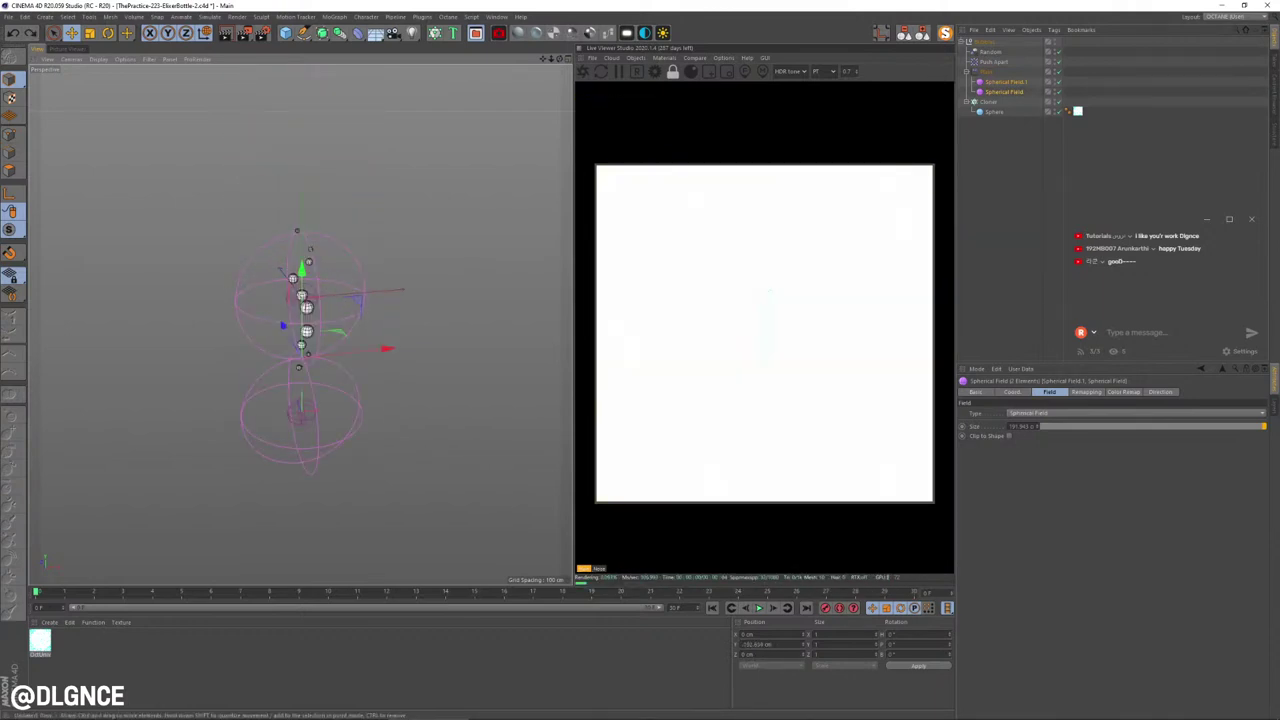
drag(302, 269, 303, 211)
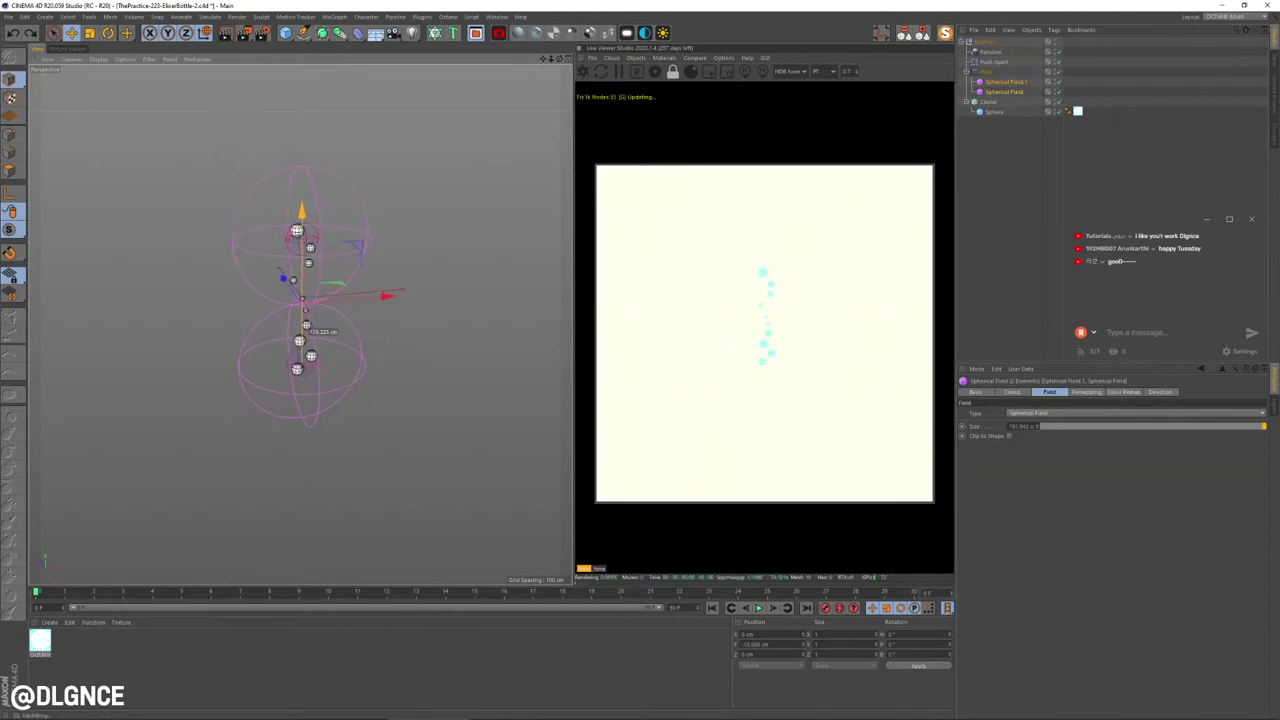
key(ctrl+z)
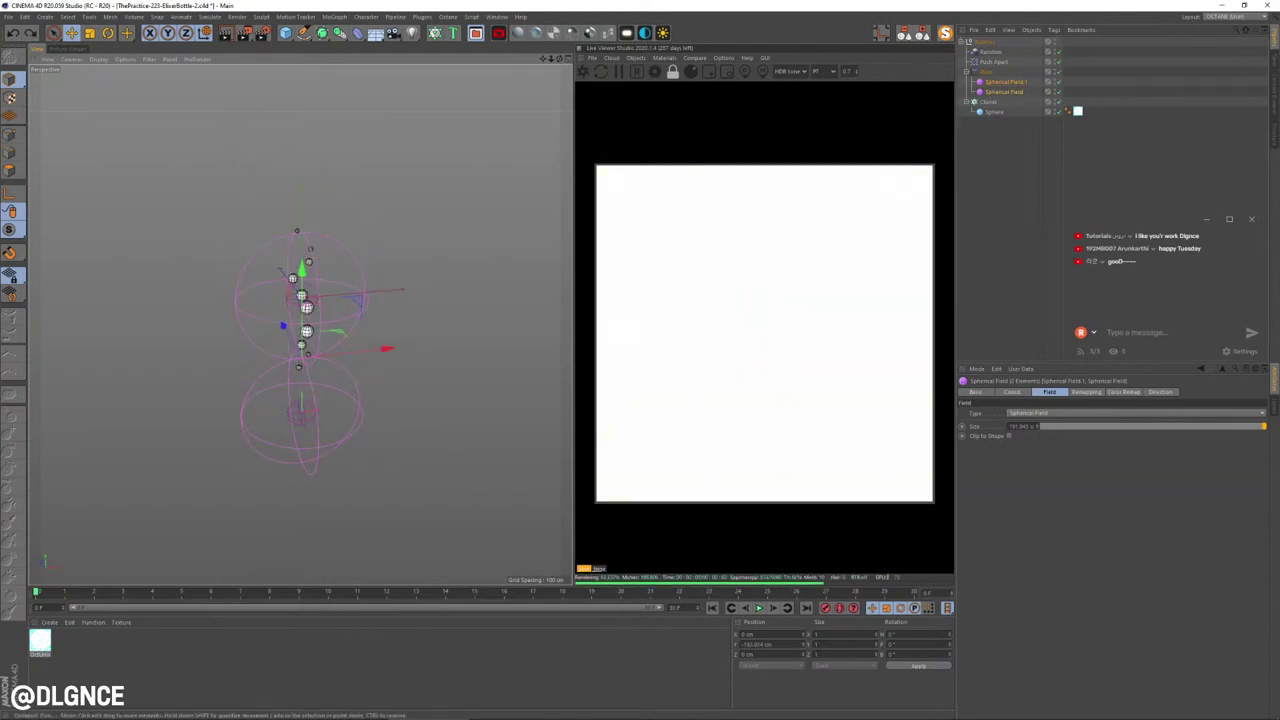
Step: Delete the duplicated Spherical Field from under the Plain effector and collapse the effector's hierarchy
click(1004, 92)
click(1005, 82)
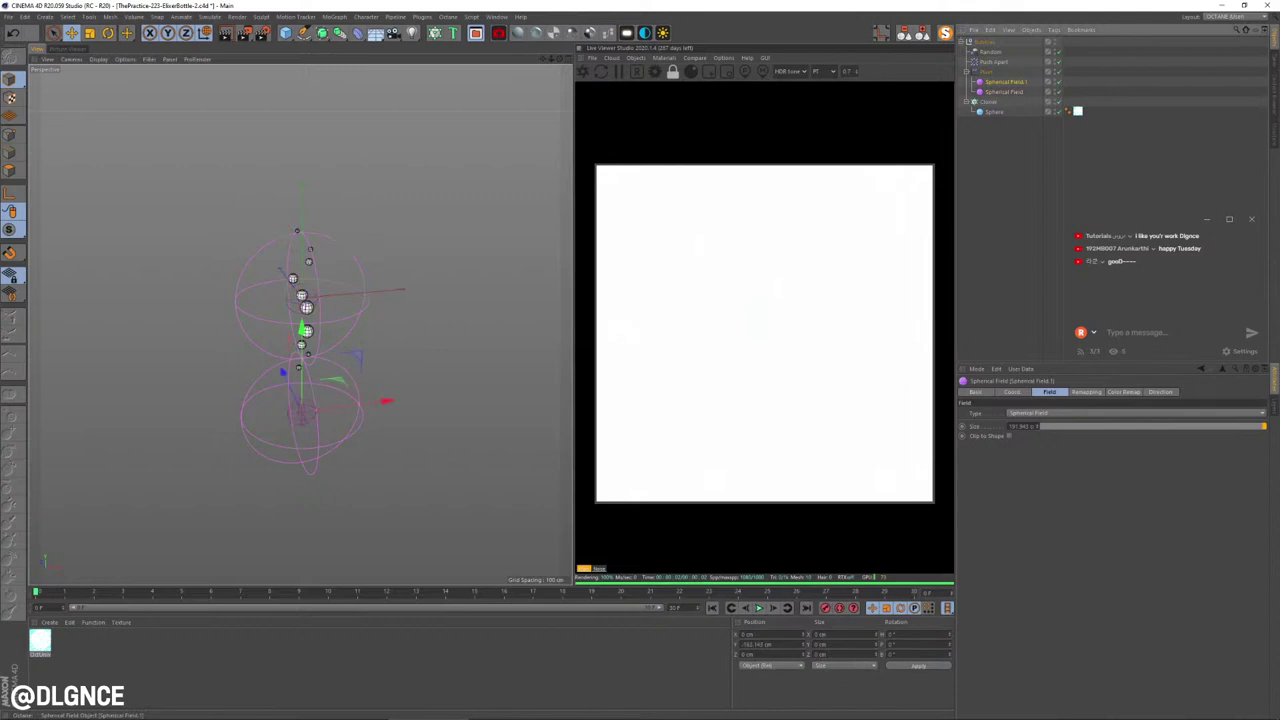
key(Delete)
click(966, 72)
click(986, 72)
click(988, 82)
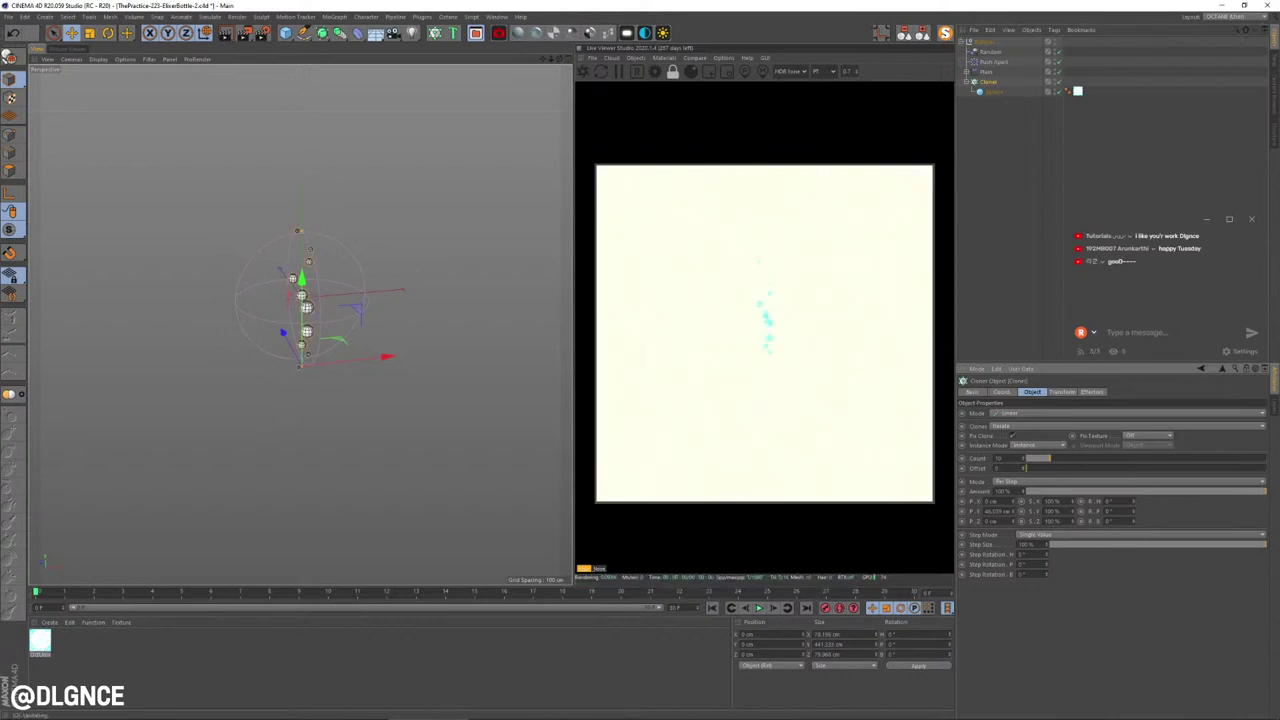
drag(1023, 468, 1023, 468)
mouse_move(302, 278)
mouse_down()
mouse_move(300, 314)
mouse_move(300, 185)
mouse_move(300, 380)
mouse_move(298, 268)
mouse_move(300, 282)
mouse_up()
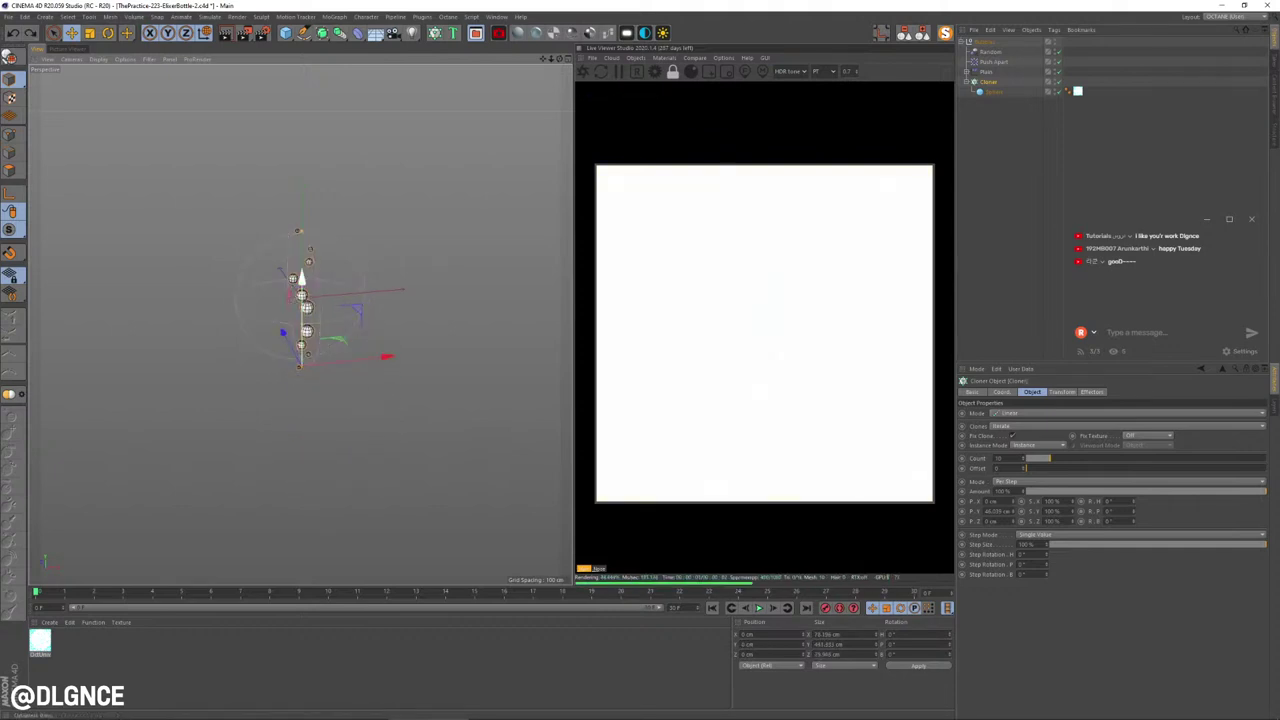
Step: Duplicate the Cloner twice, placing one copy directly below the original column and the other above it at Y 450 cm
click(967, 82)
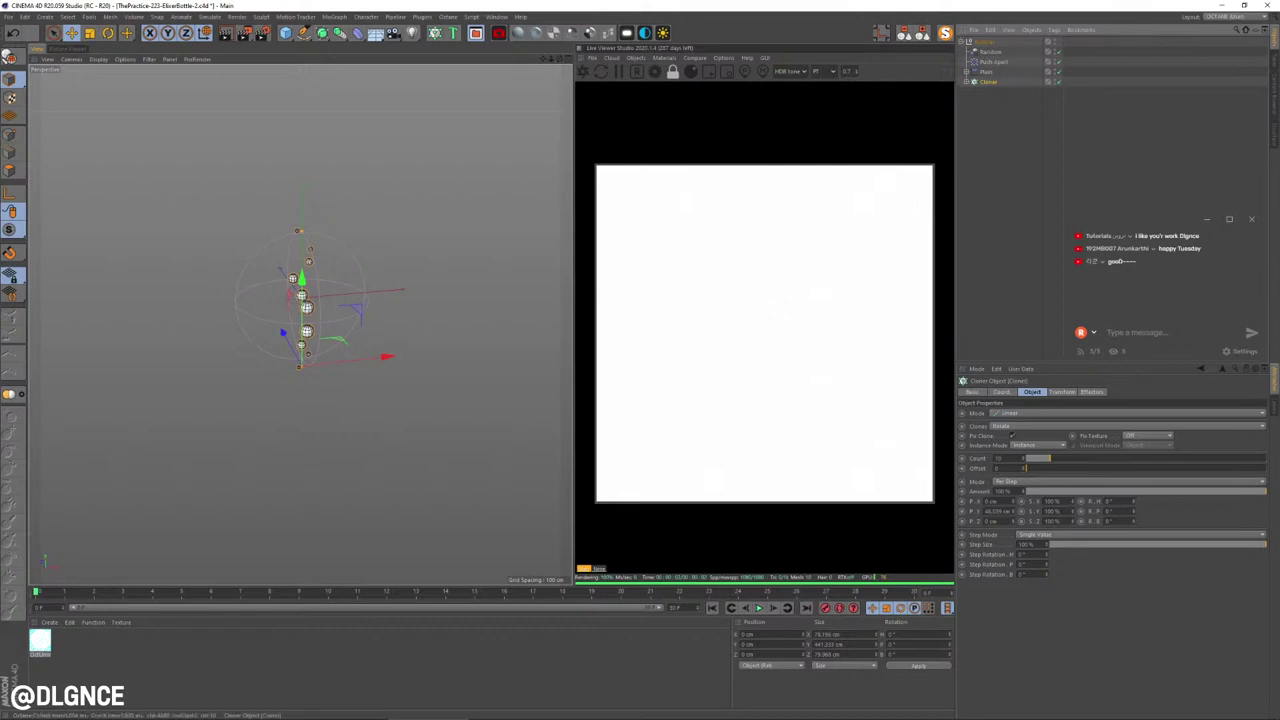
ctrl+drag(988, 82, 988, 88)
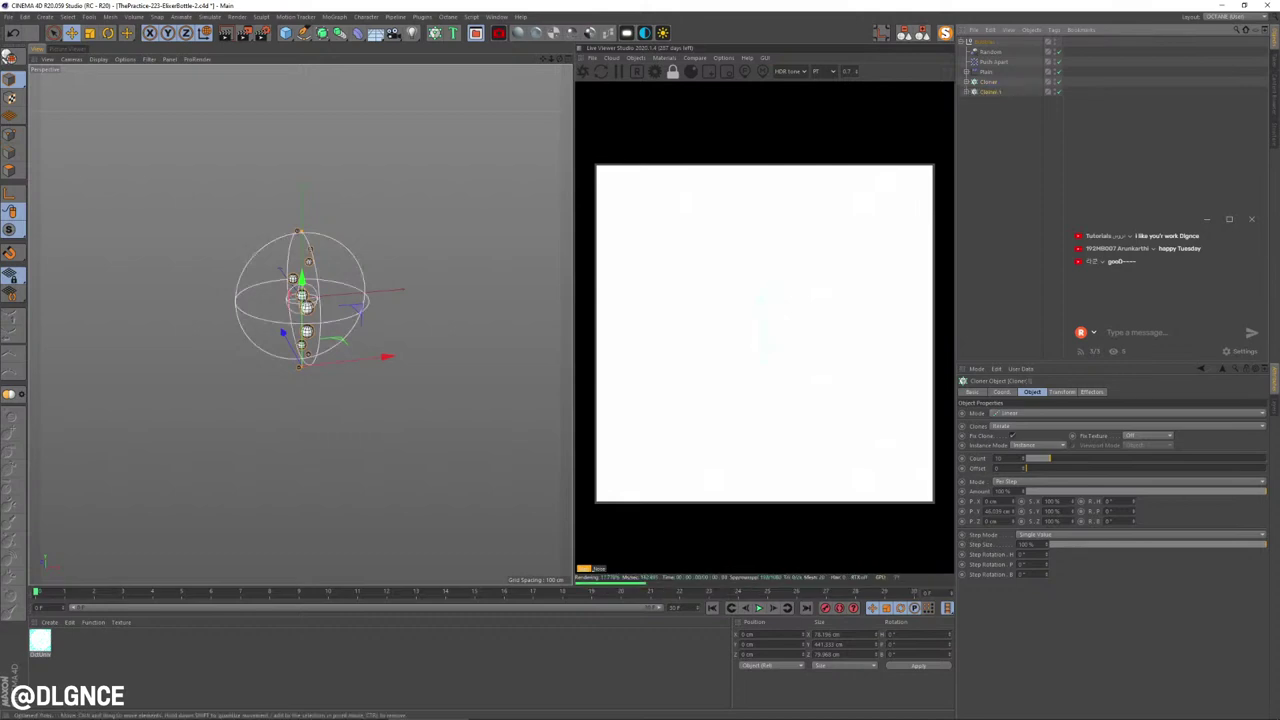
key(e)
drag(301, 282, 303, 412)
click(988, 82)
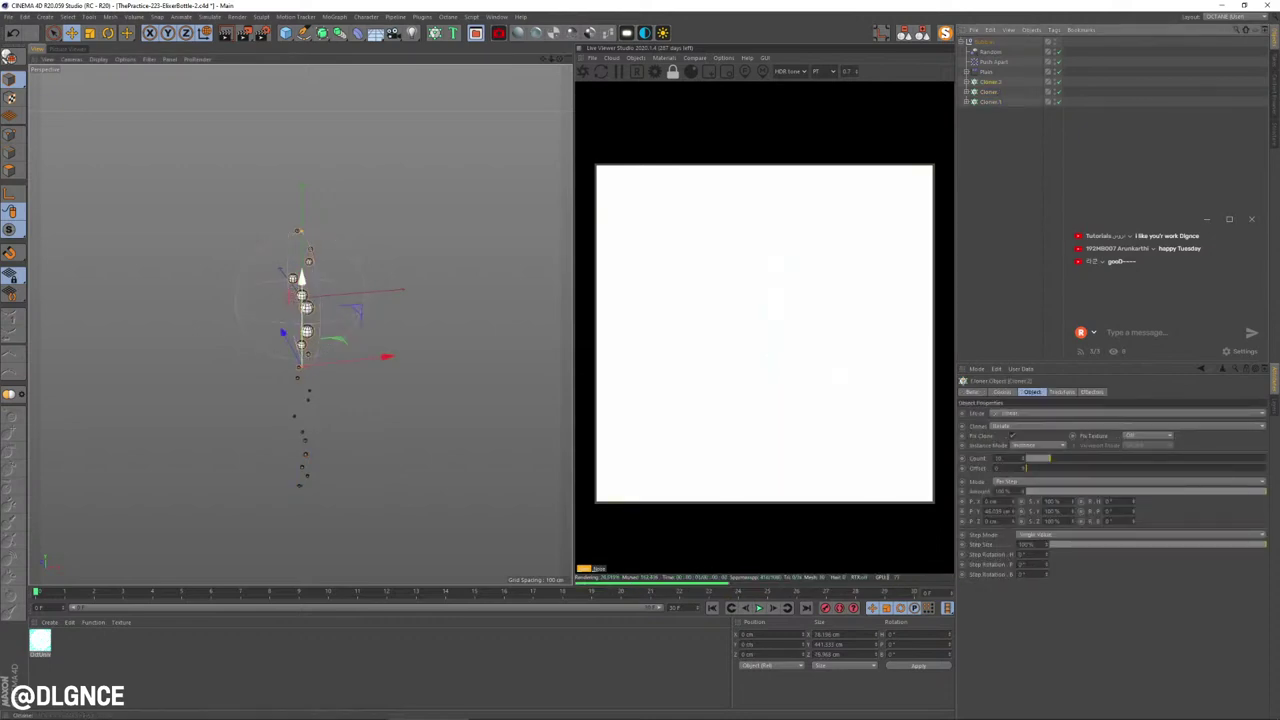
ctrl+drag(302, 278, 301, 120)
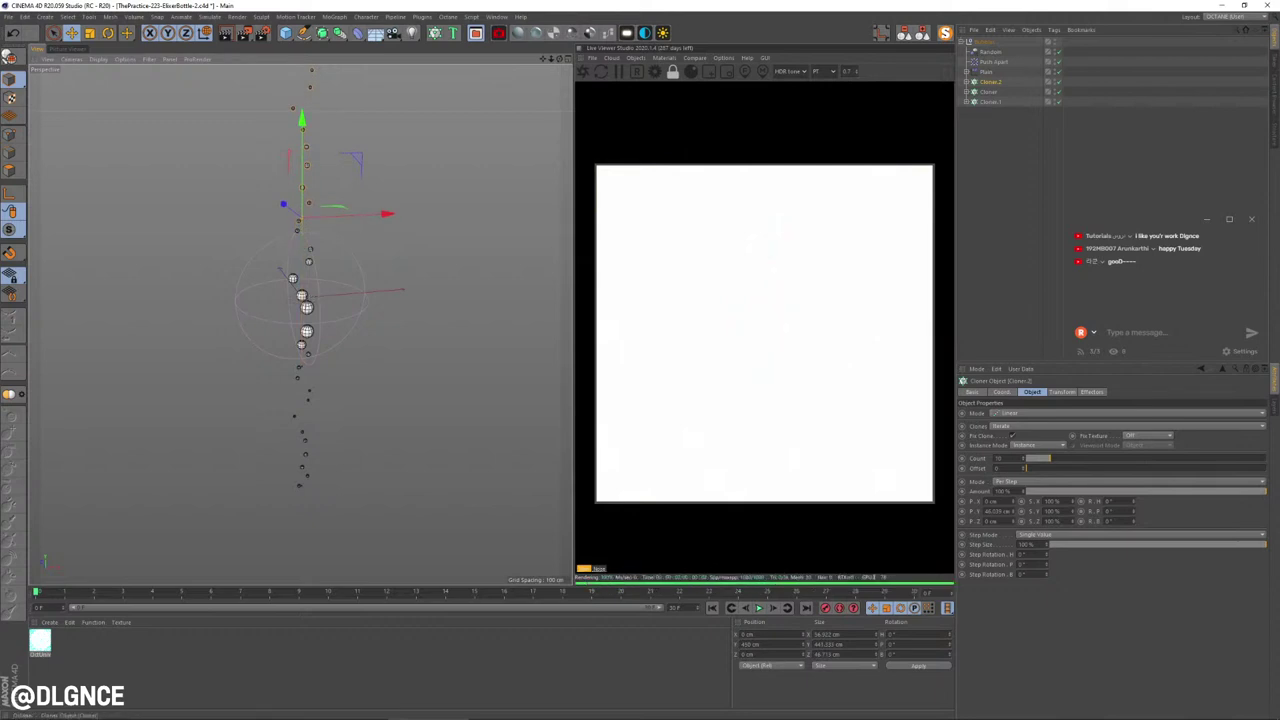
Step: Group all three Cloners under a new Null inside the Bubbles group
drag(1020, 114, 986, 92)
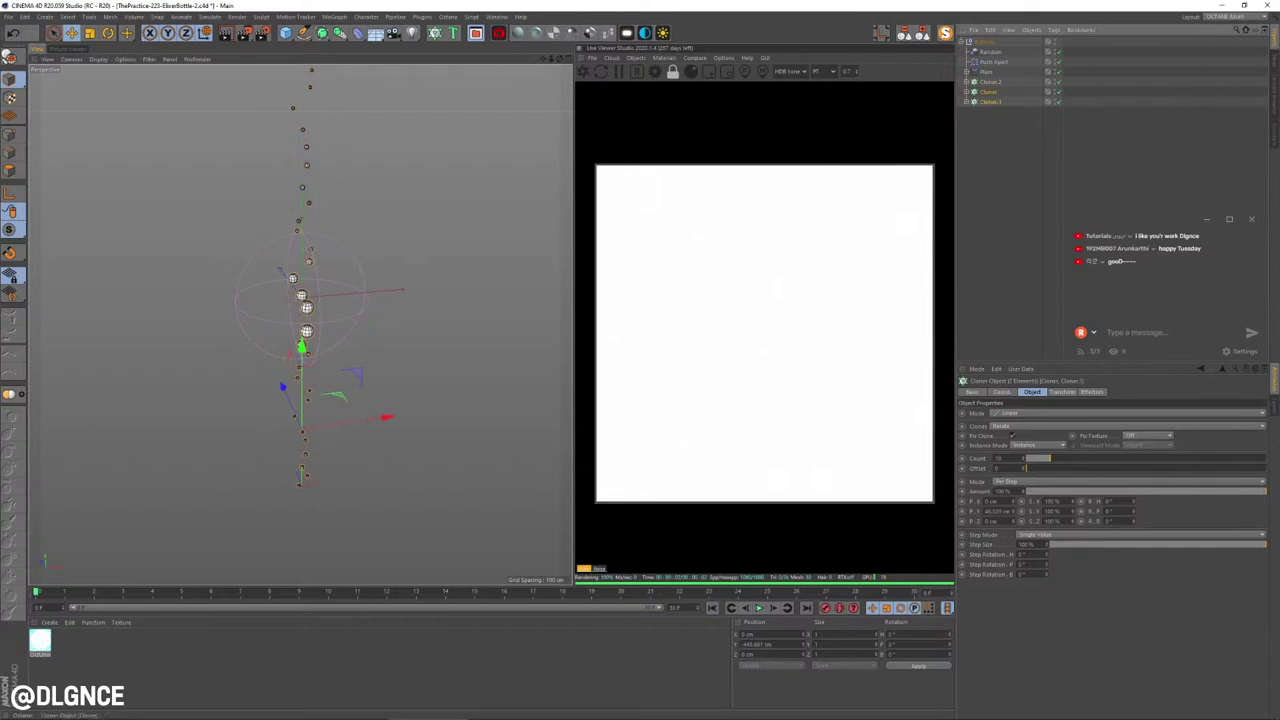
click(990, 82)
shift+click(990, 102)
key(alt+g)
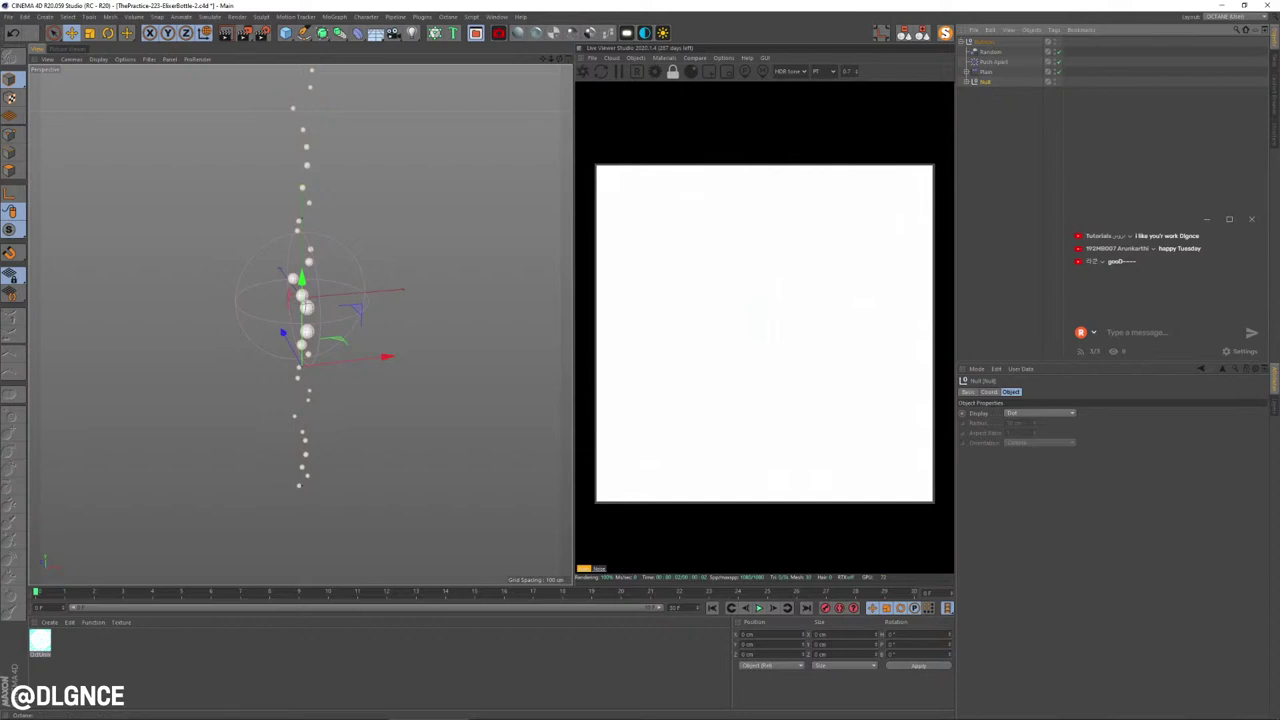
Step: Keyframe the Cloners' Null rising from Y 0 cm at frame 0 to 450 cm at frame 30, and play back the loop
click(989, 392)
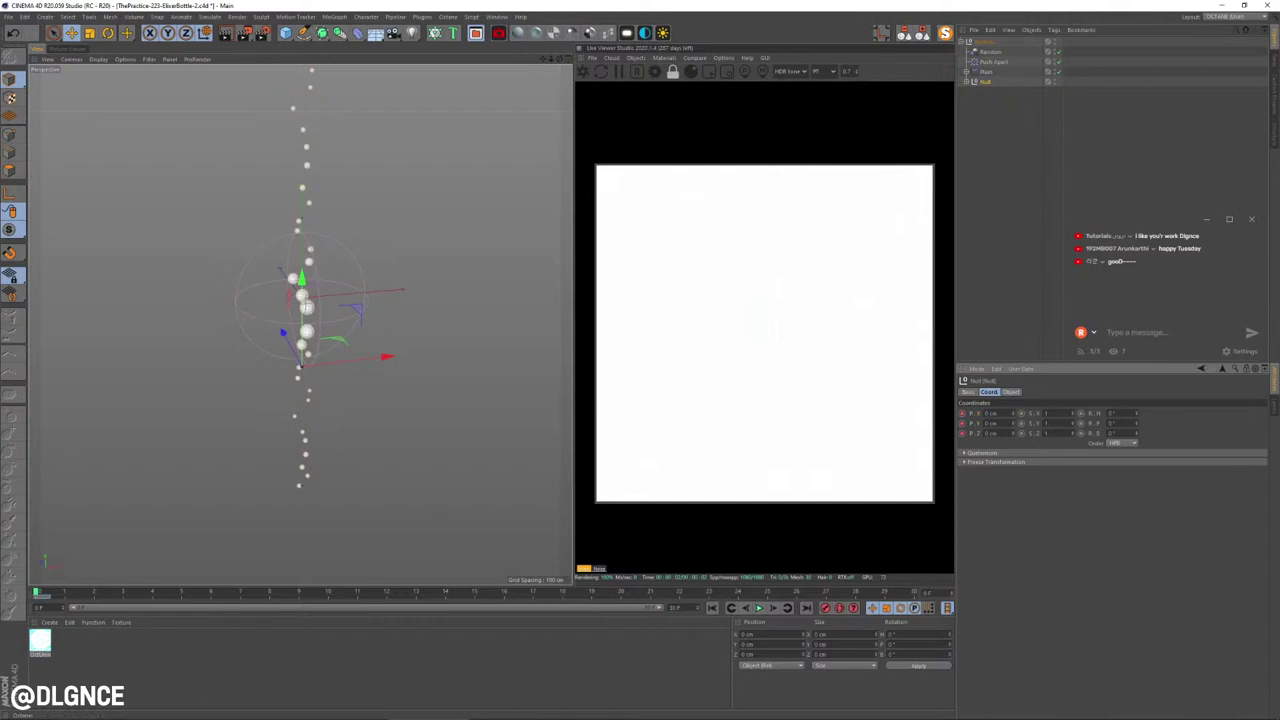
click(914, 592)
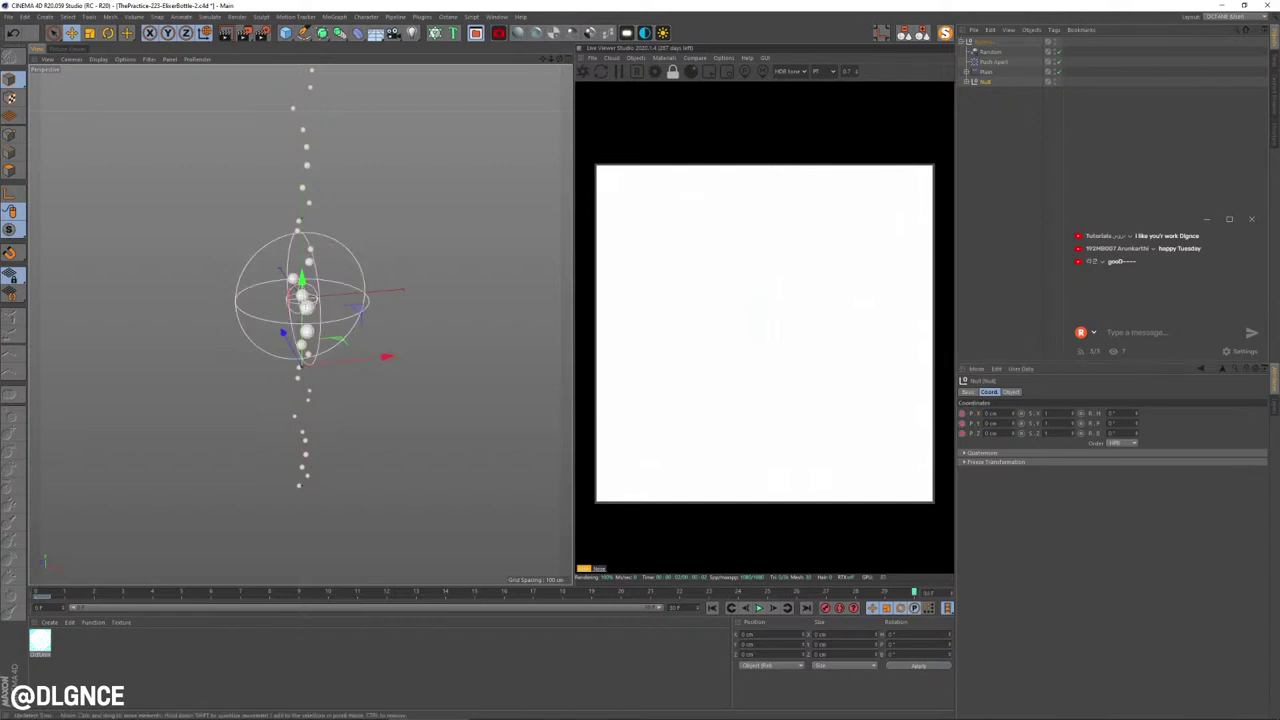
drag(302, 280, 302, 223)
drag(310, 340, 305, 292)
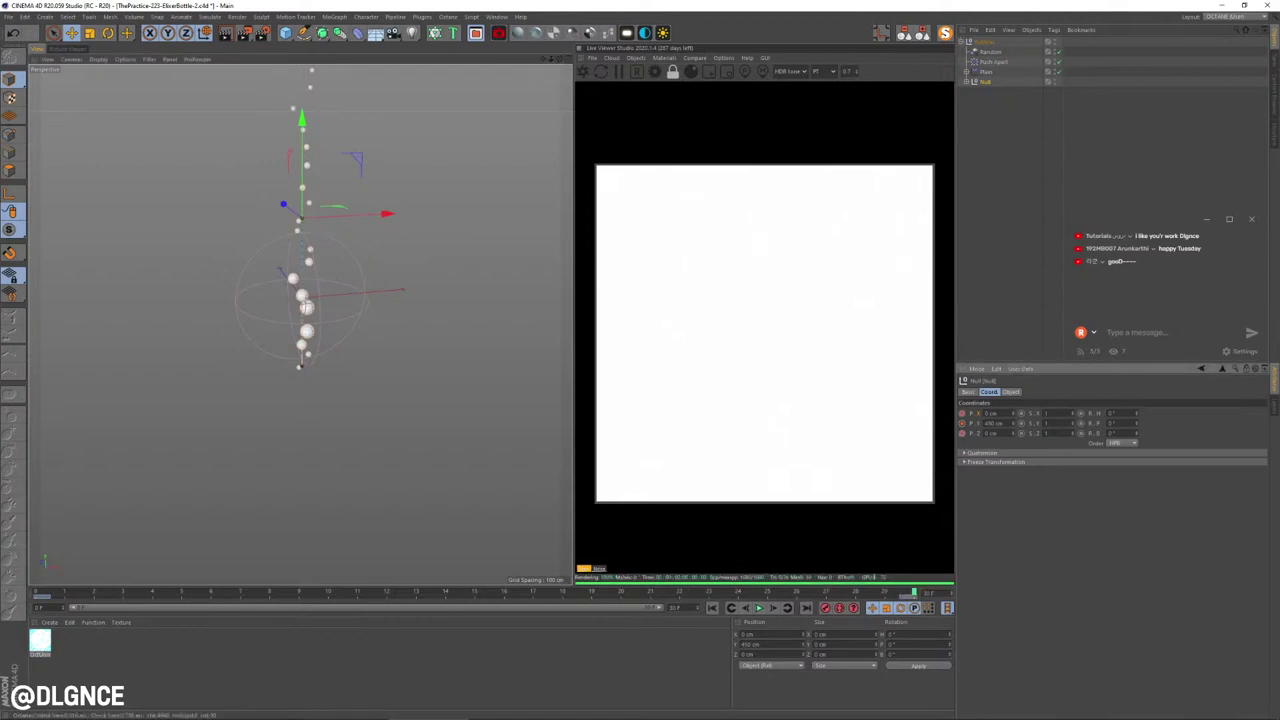
drag(914, 593, 36, 593)
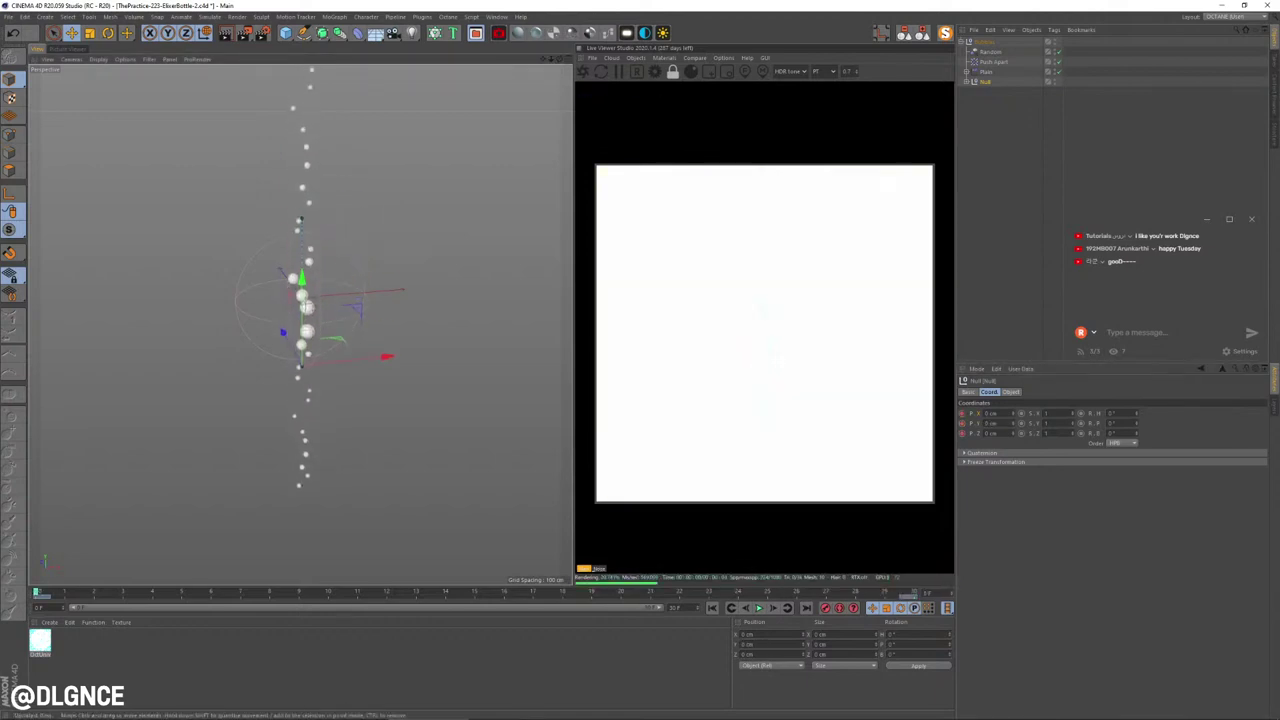
key(ctrl+shift+a)
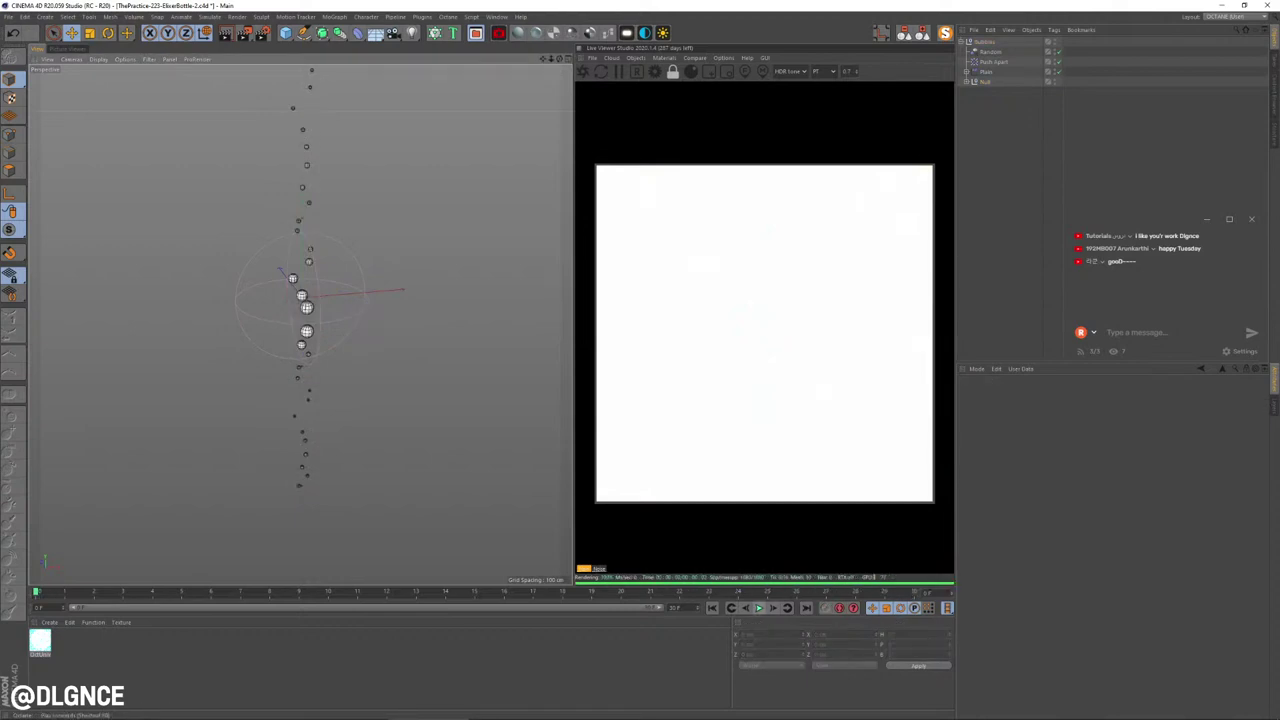
click(758, 607)
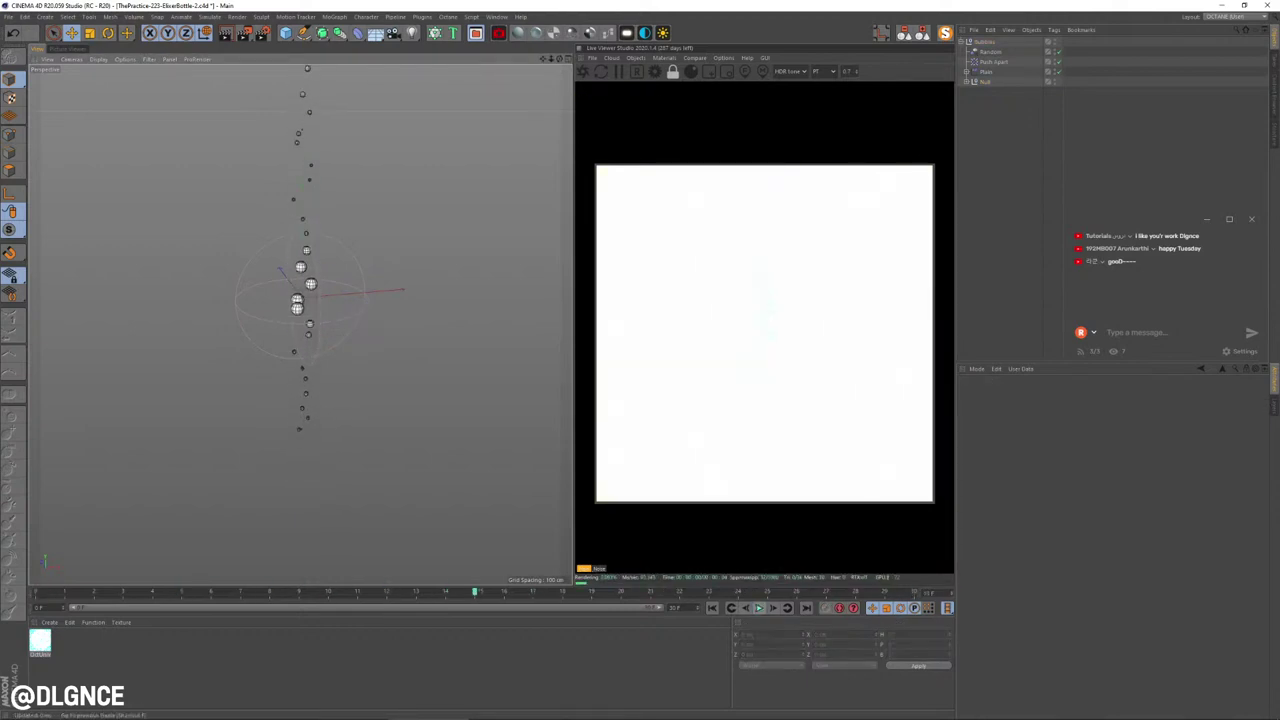
click(712, 608)
Step: Set the interpolation of all the Null's position keyframes to Linear and replay the animation
click(985, 82)
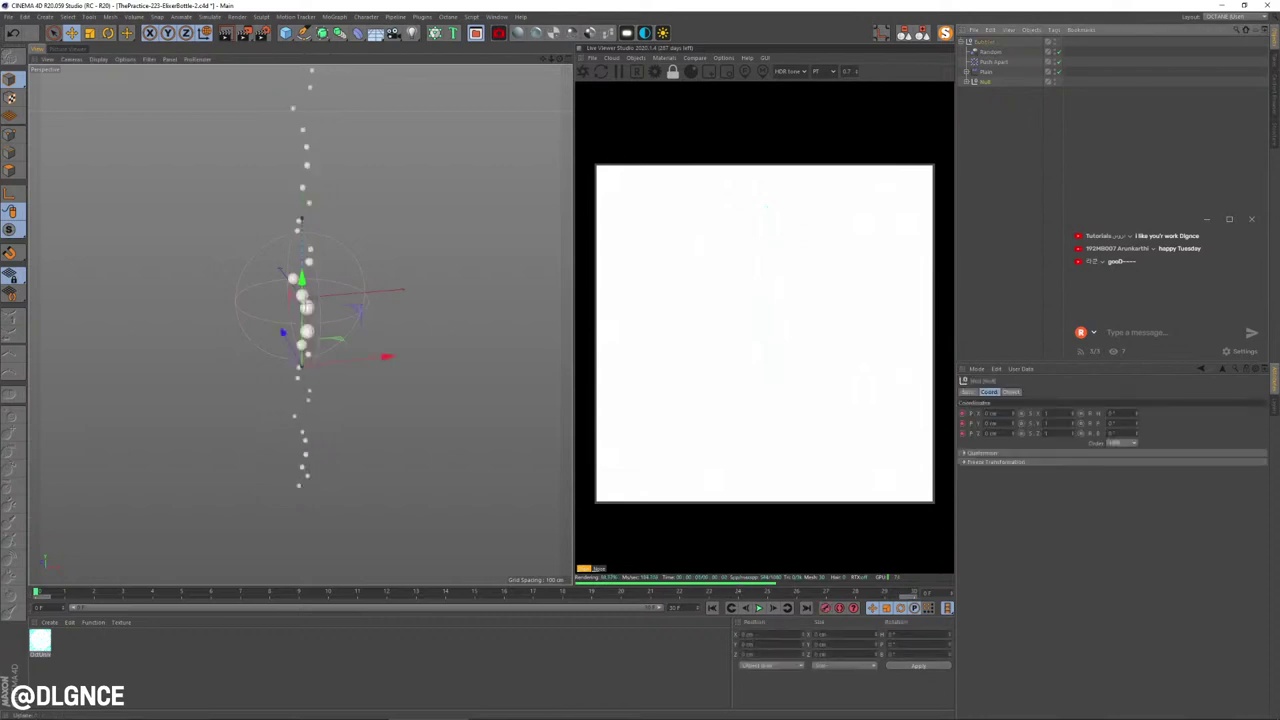
drag(918, 597, 34, 597)
click(1092, 405)
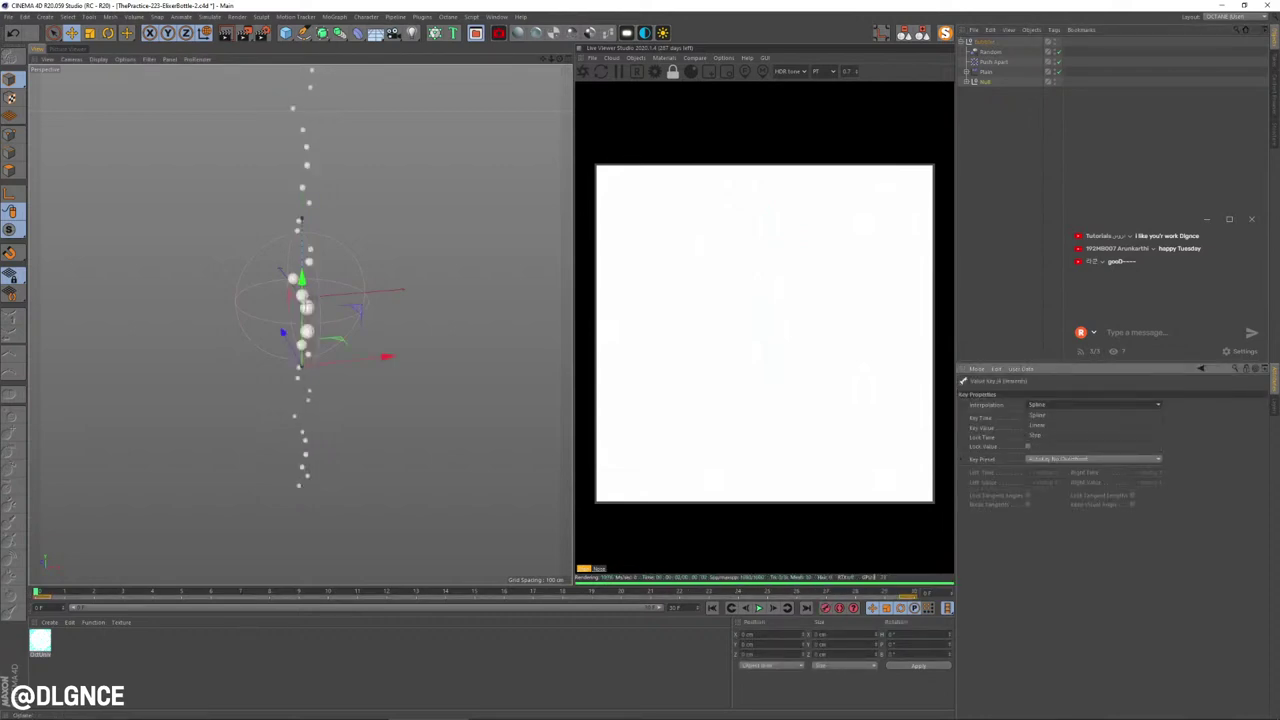
click(1036, 425)
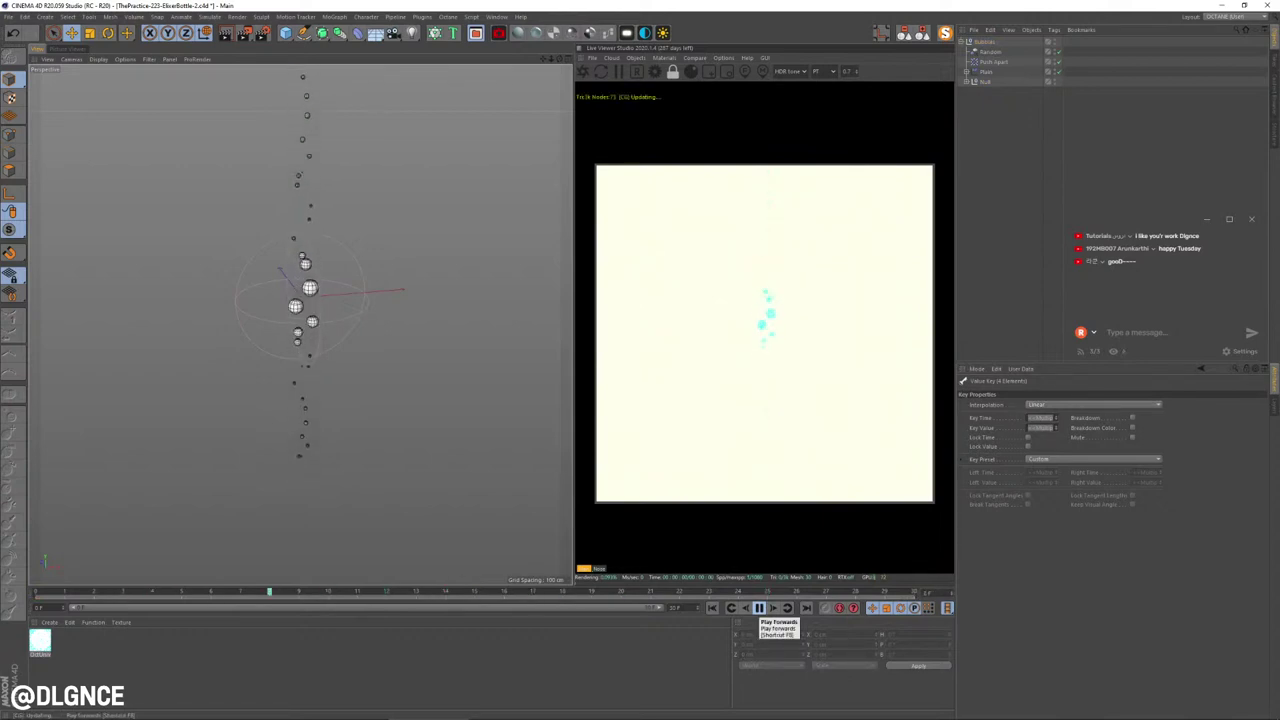
click(759, 608)
click(712, 608)
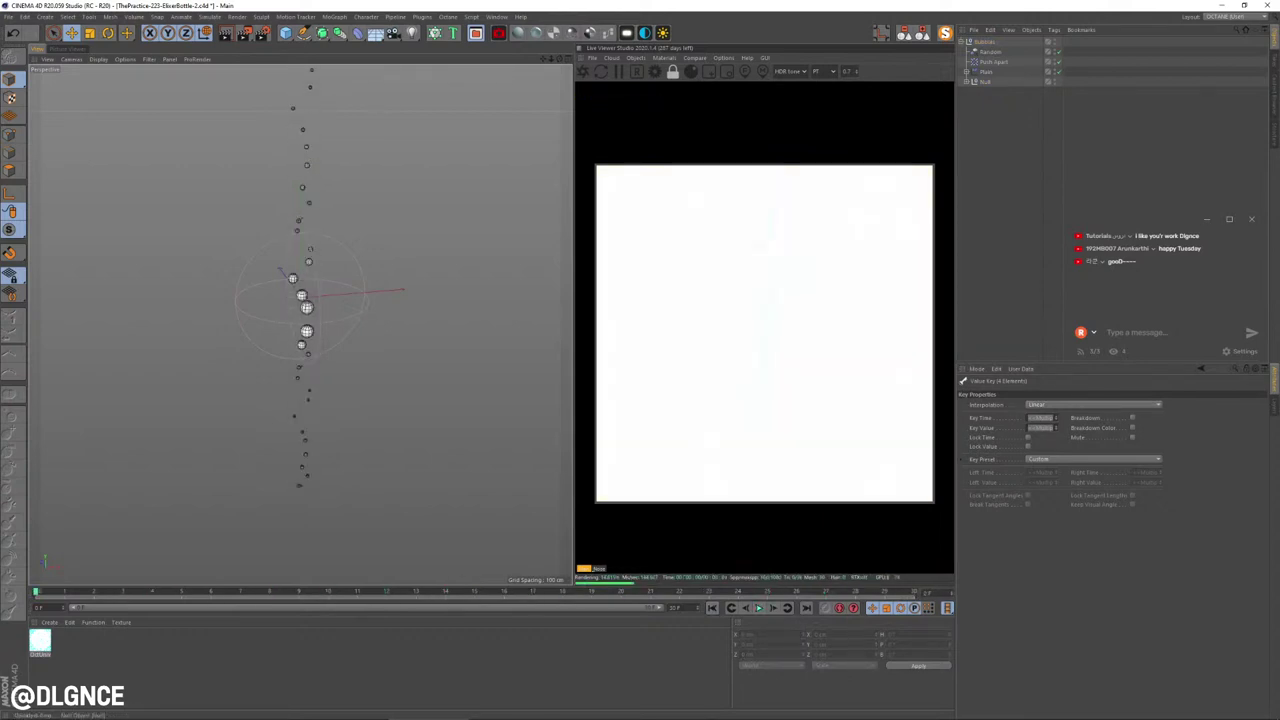
Step: Raise the clone count of all three Cloners to 12
click(967, 82)
click(996, 92)
shift+click(996, 112)
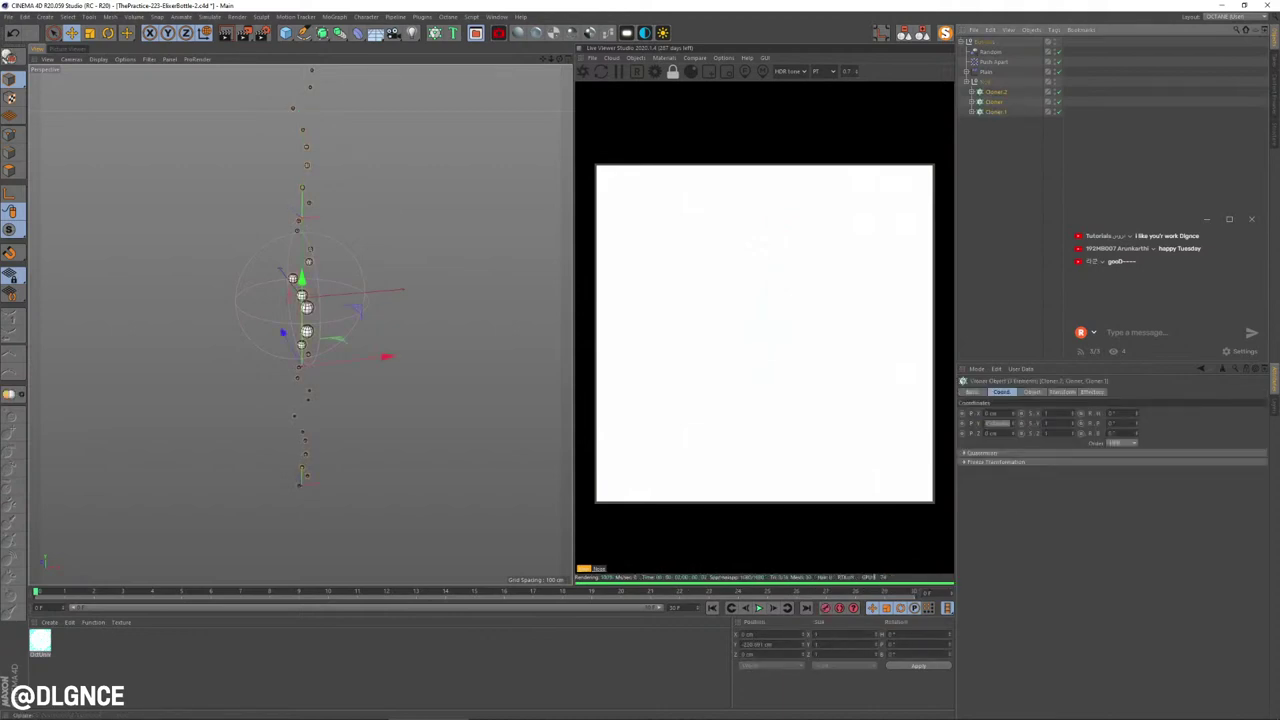
click(1032, 392)
drag(1023, 458, 1023, 455)
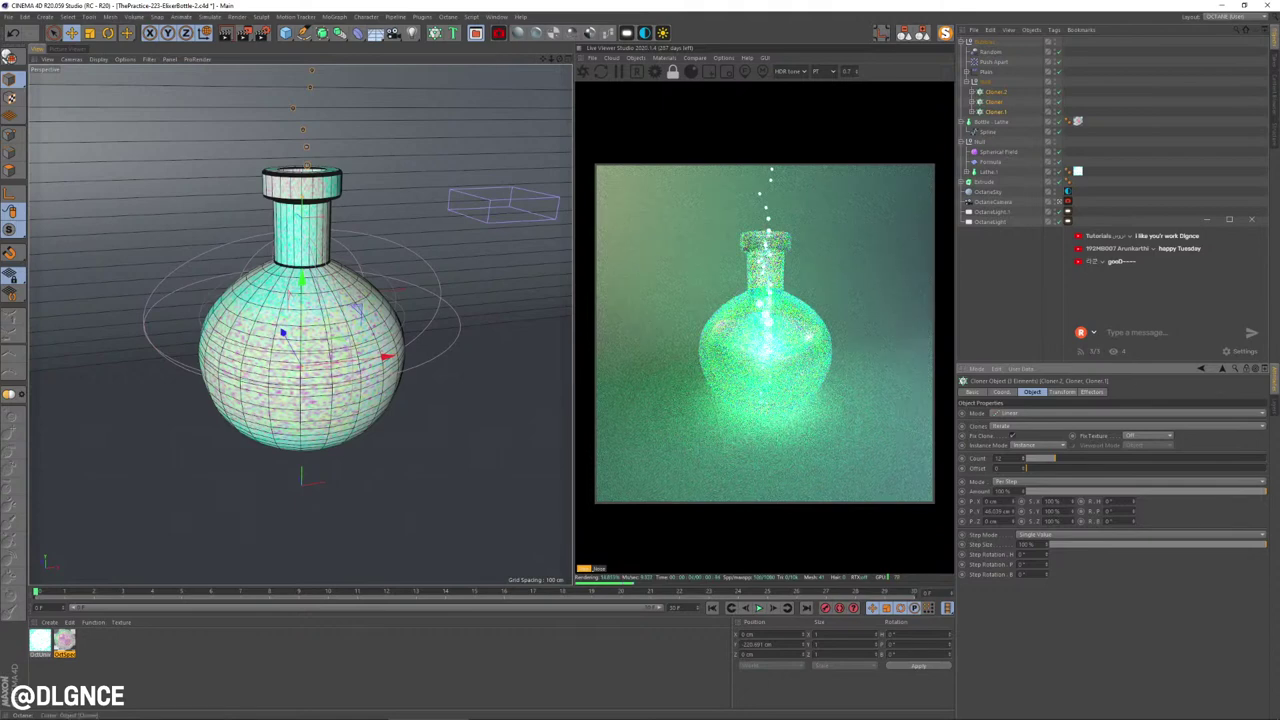
Step: Scale down the source Spheres inside all three Cloners together to make the bubbles smaller
click(972, 92)
click(972, 112)
click(972, 132)
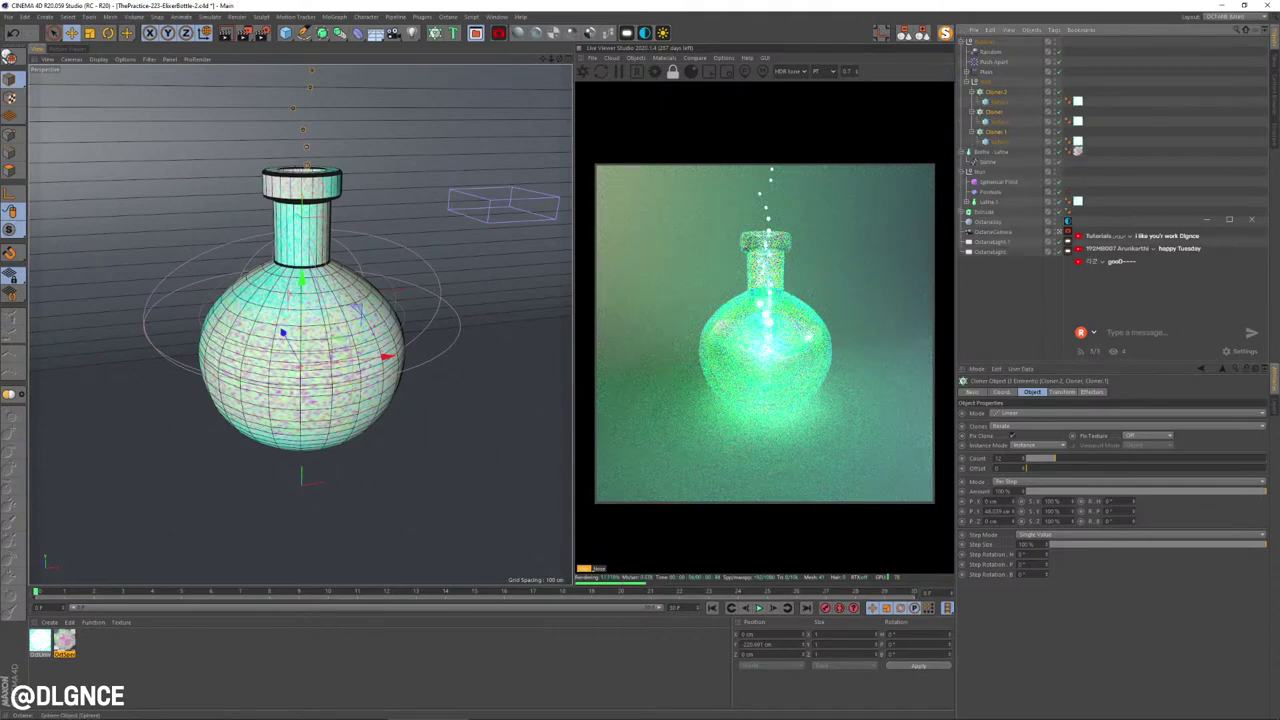
click(1000, 142)
ctrl+click(1000, 122)
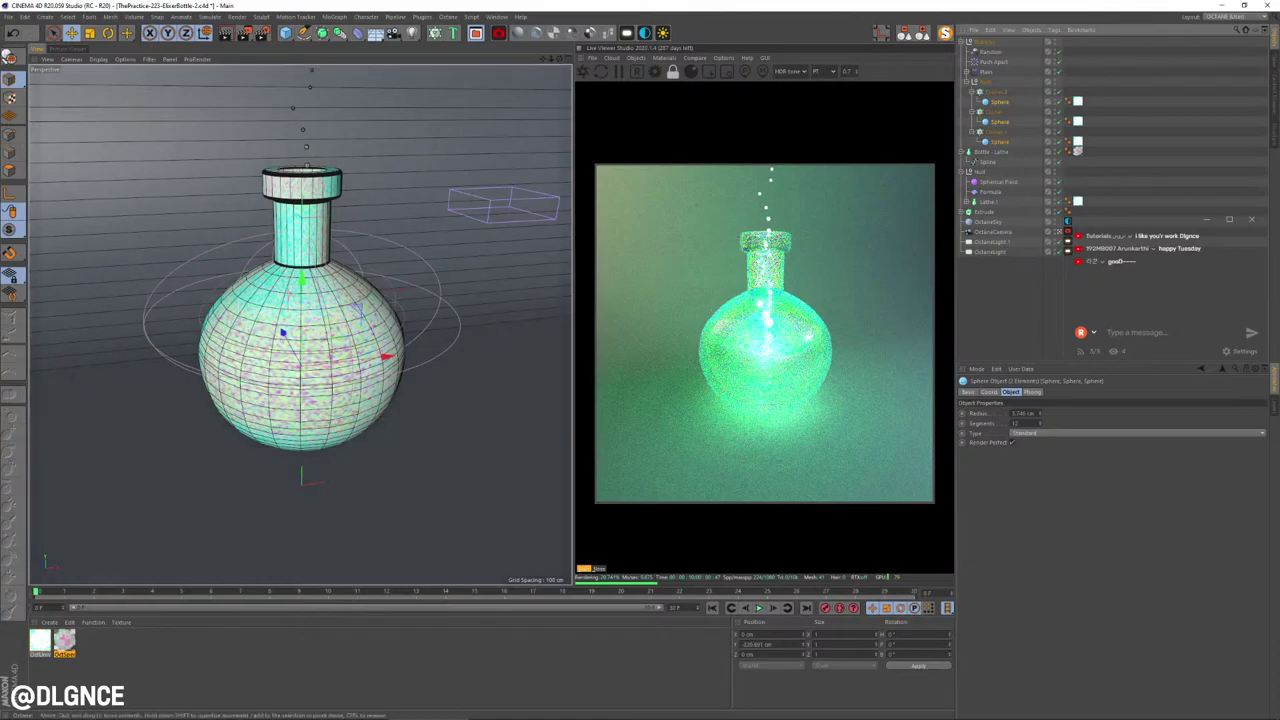
key(t)
drag(470, 400, 380, 400)
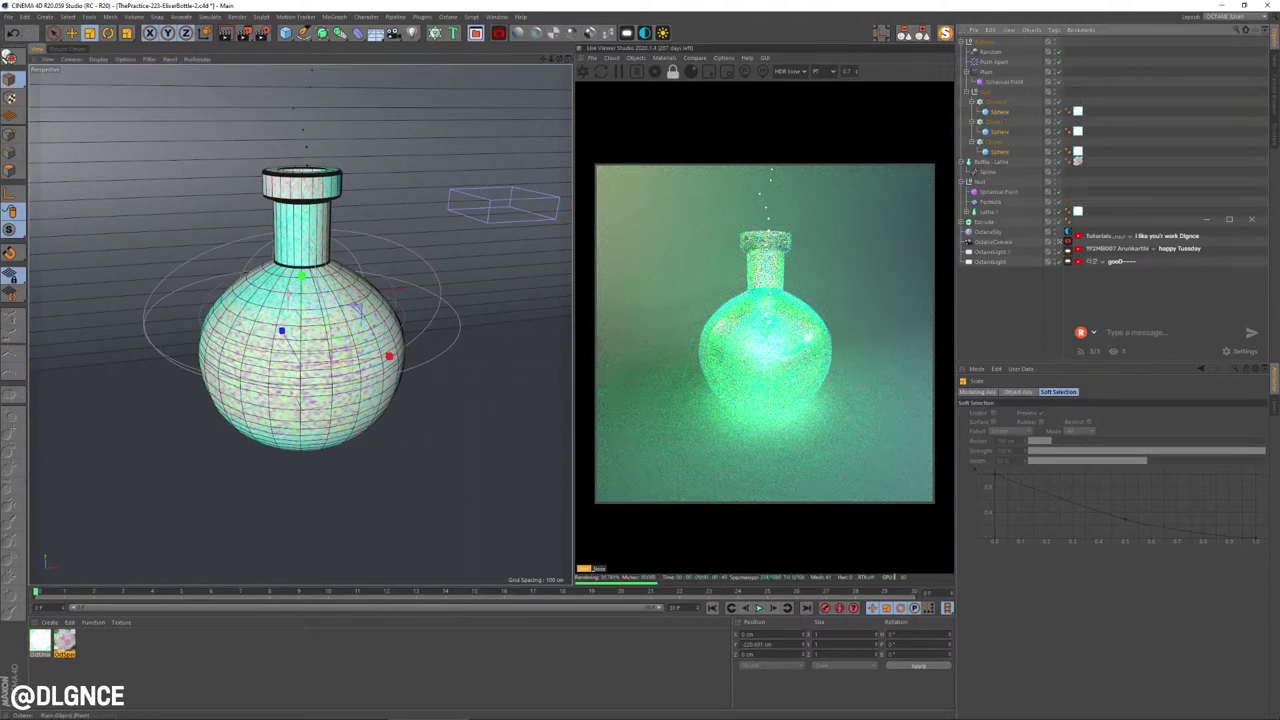
Step: Increase the Plain effector's uniform Scale to about 4.2 and clear the selection
click(986, 72)
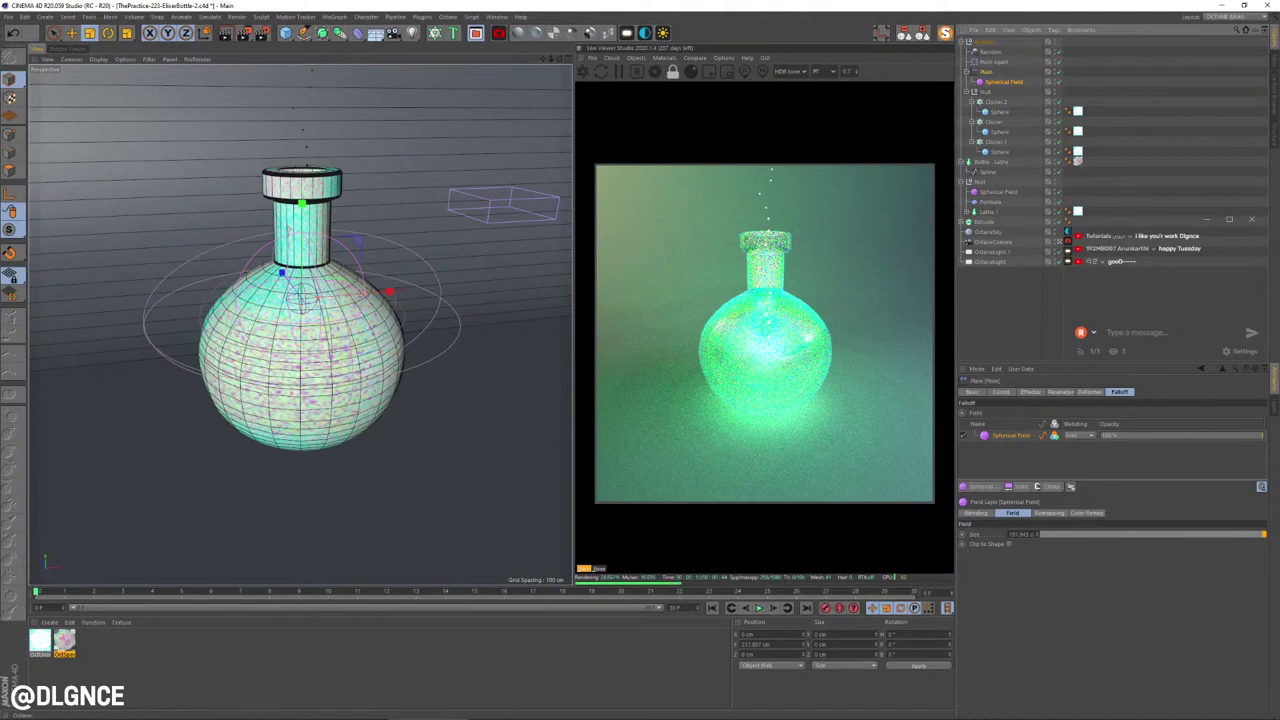
click(1060, 392)
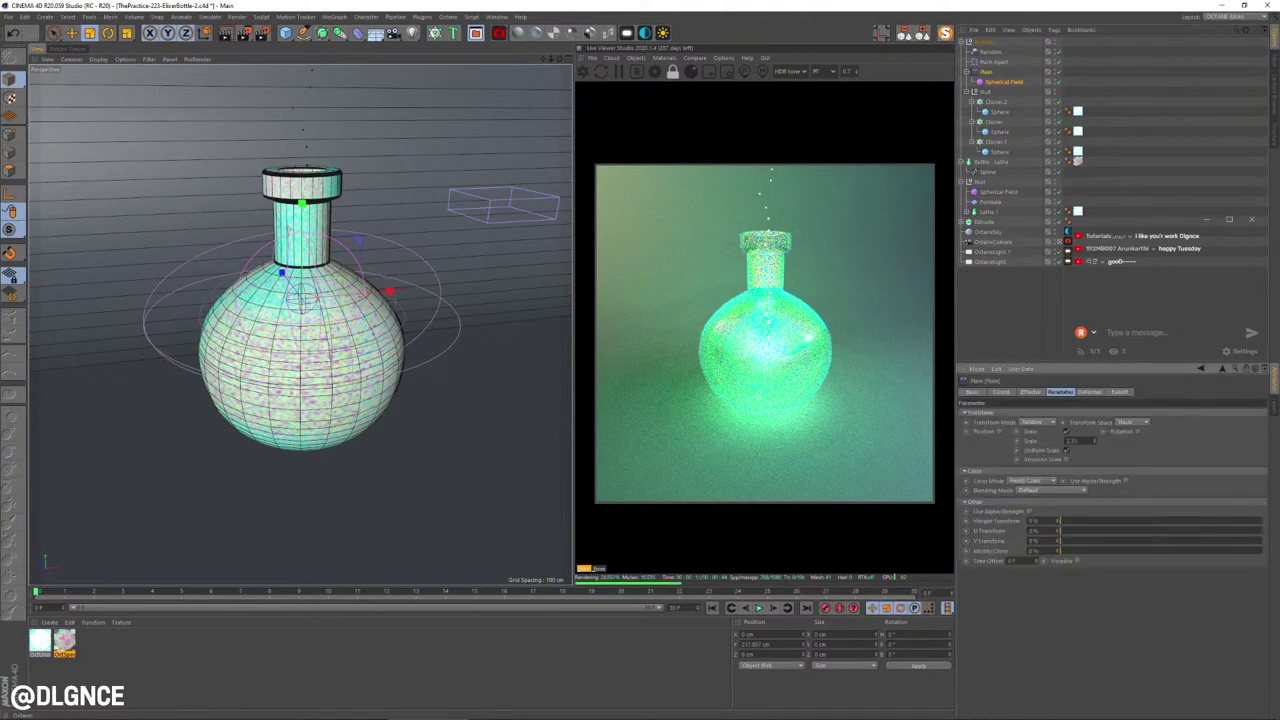
drag(1094, 441, 1094, 361)
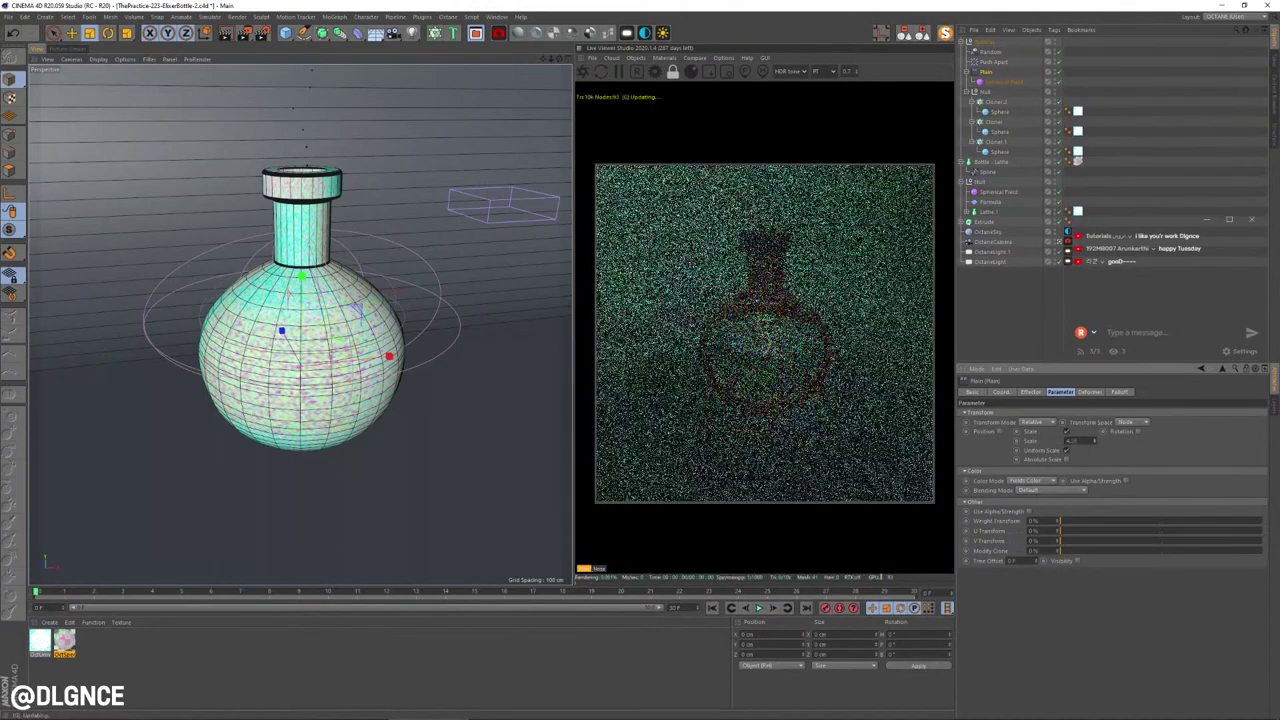
click(1010, 315)
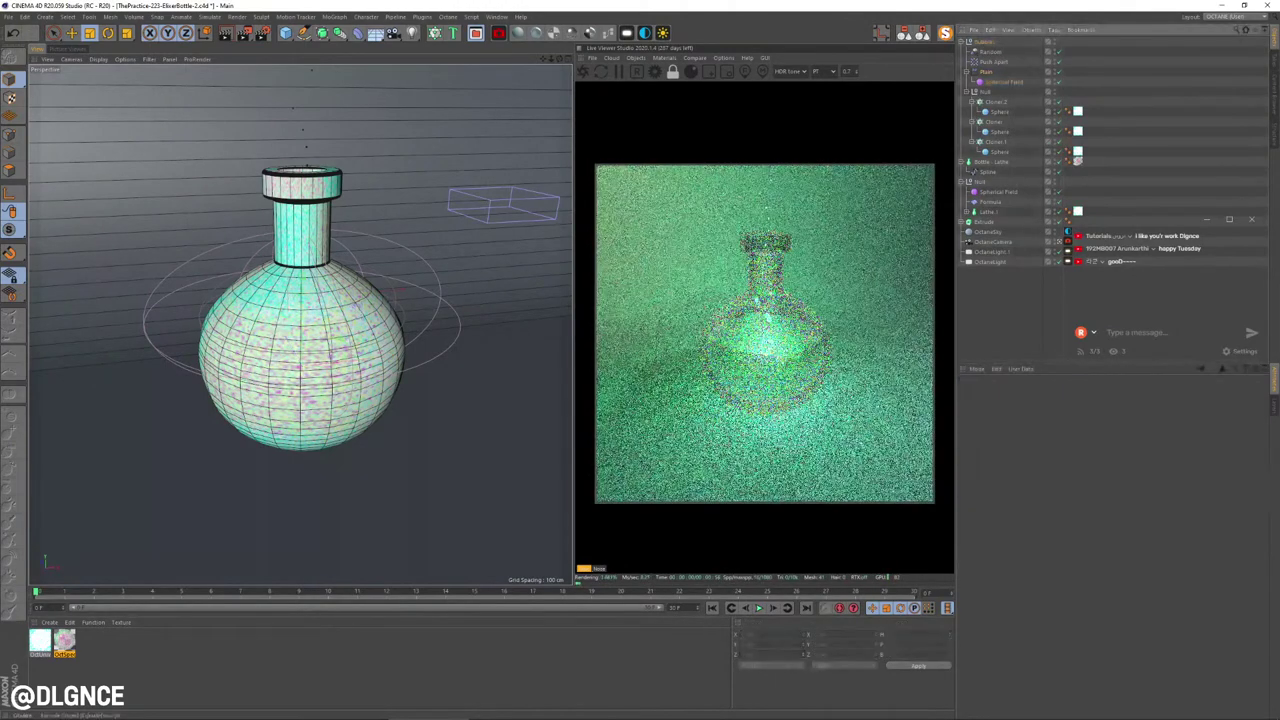
Step: Widen the object and attribute manager area and save the scene
drag(956, 318, 931, 318)
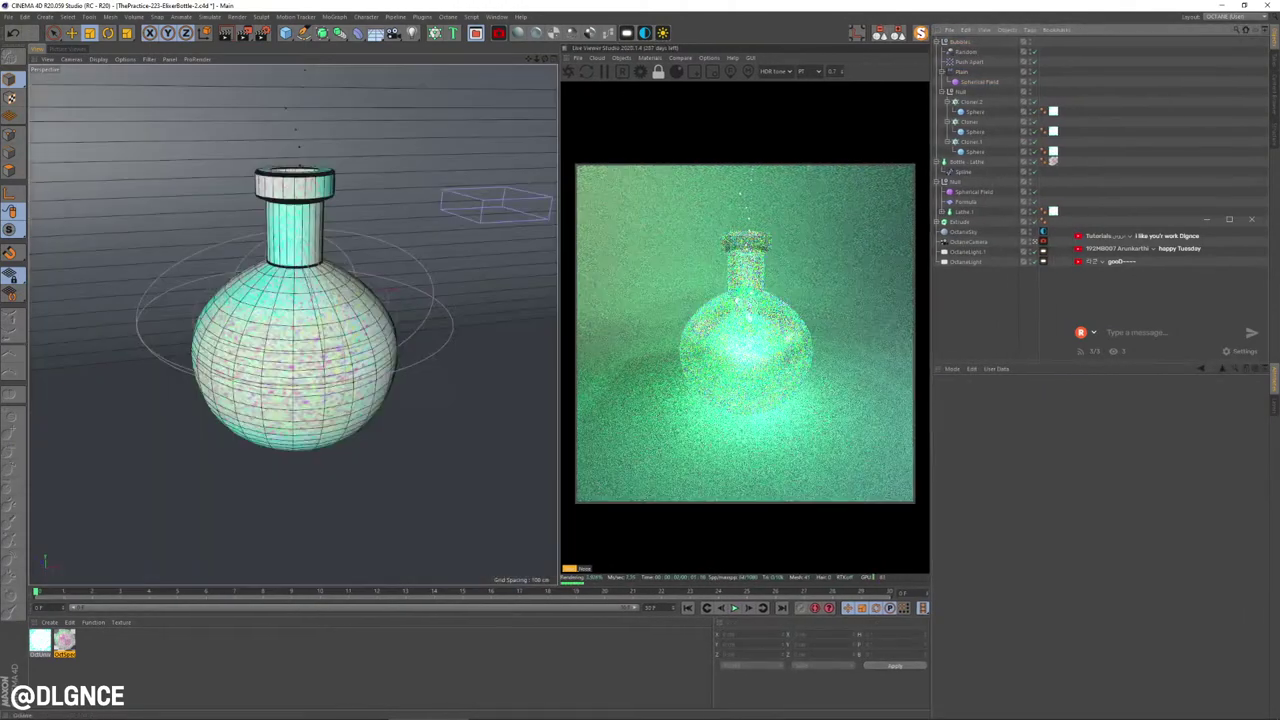
key(ctrl+s)
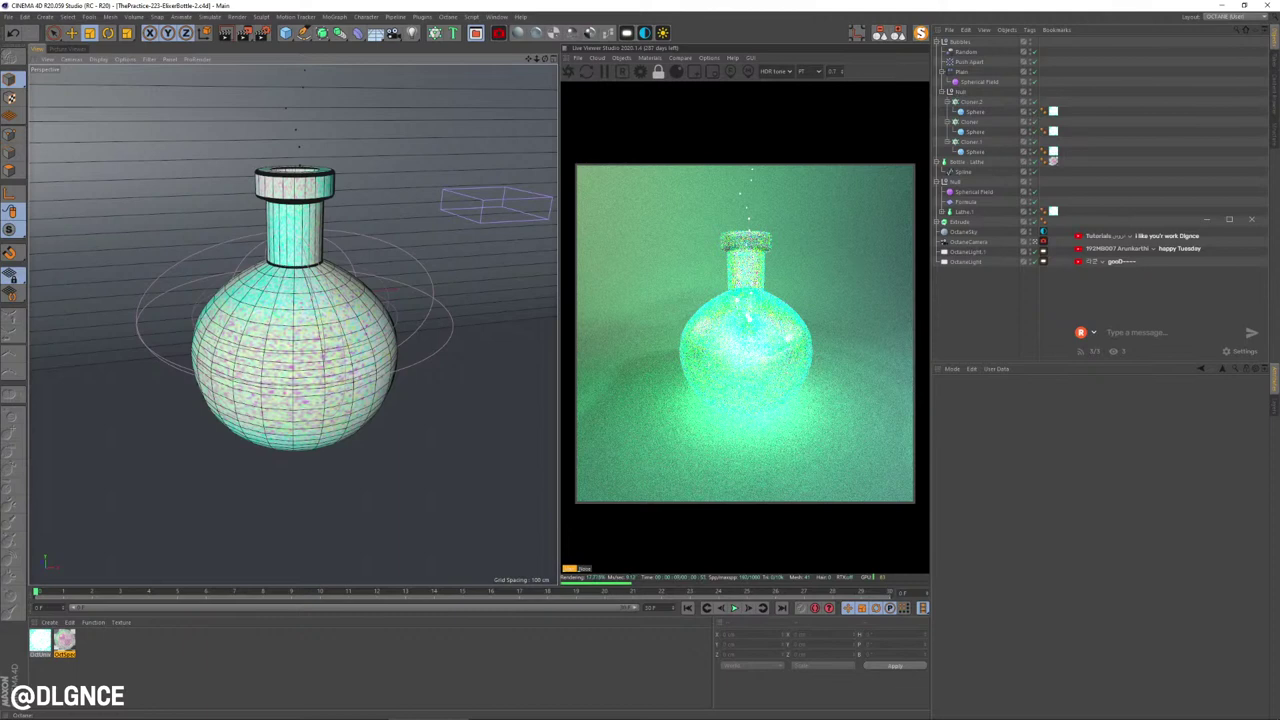
Step: Collapse the object hierarchy, lower the OctaneCamera imager exposure to just below 1 and slightly reduce its gamma
click(898, 33)
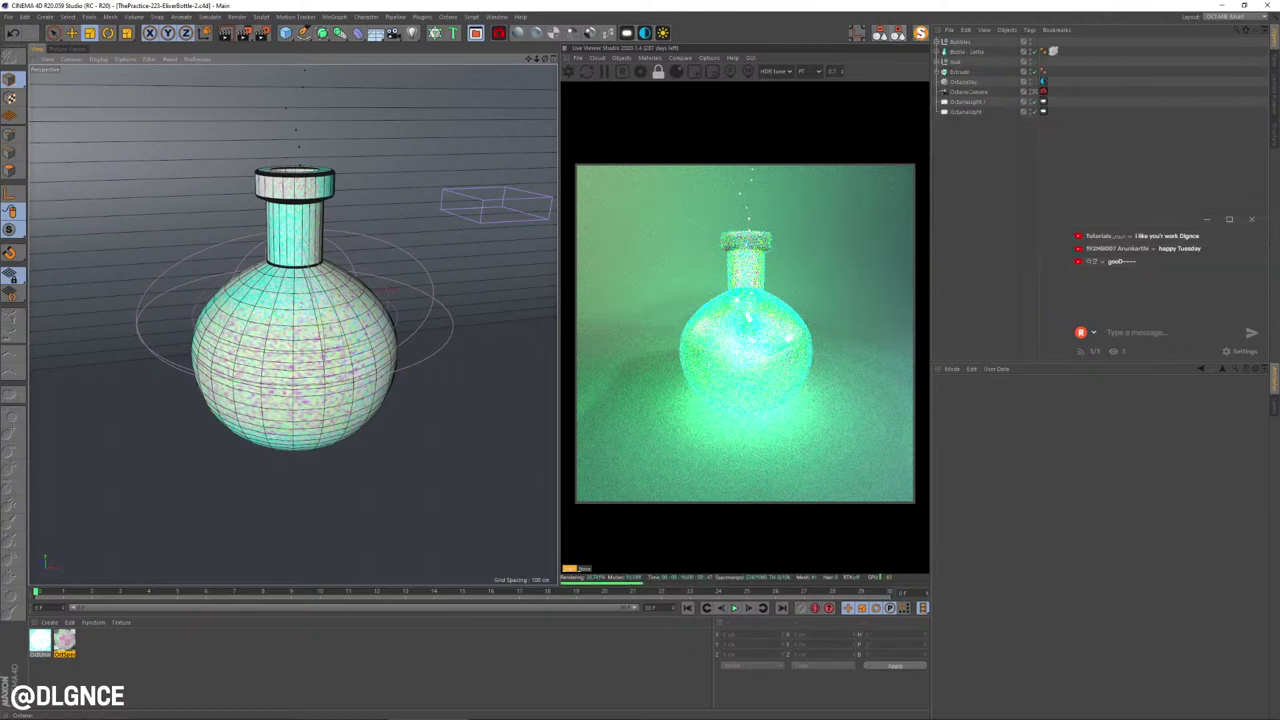
click(1044, 92)
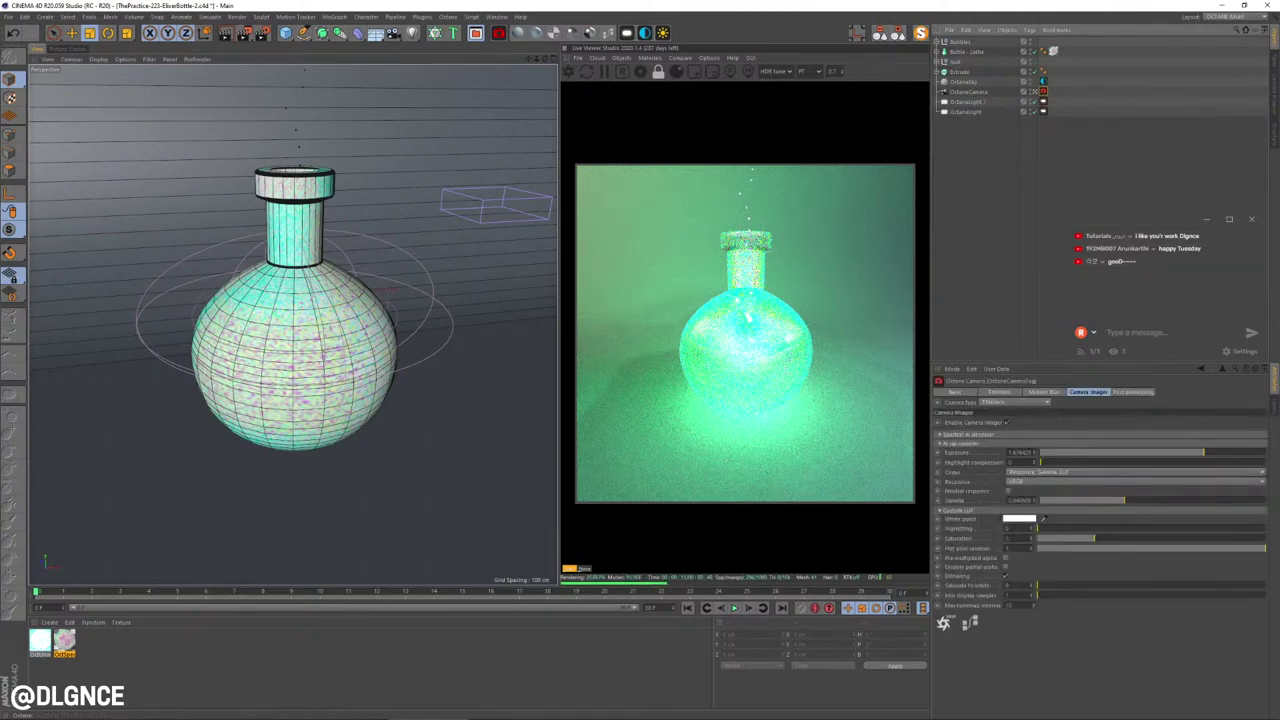
drag(1204, 453, 1191, 453)
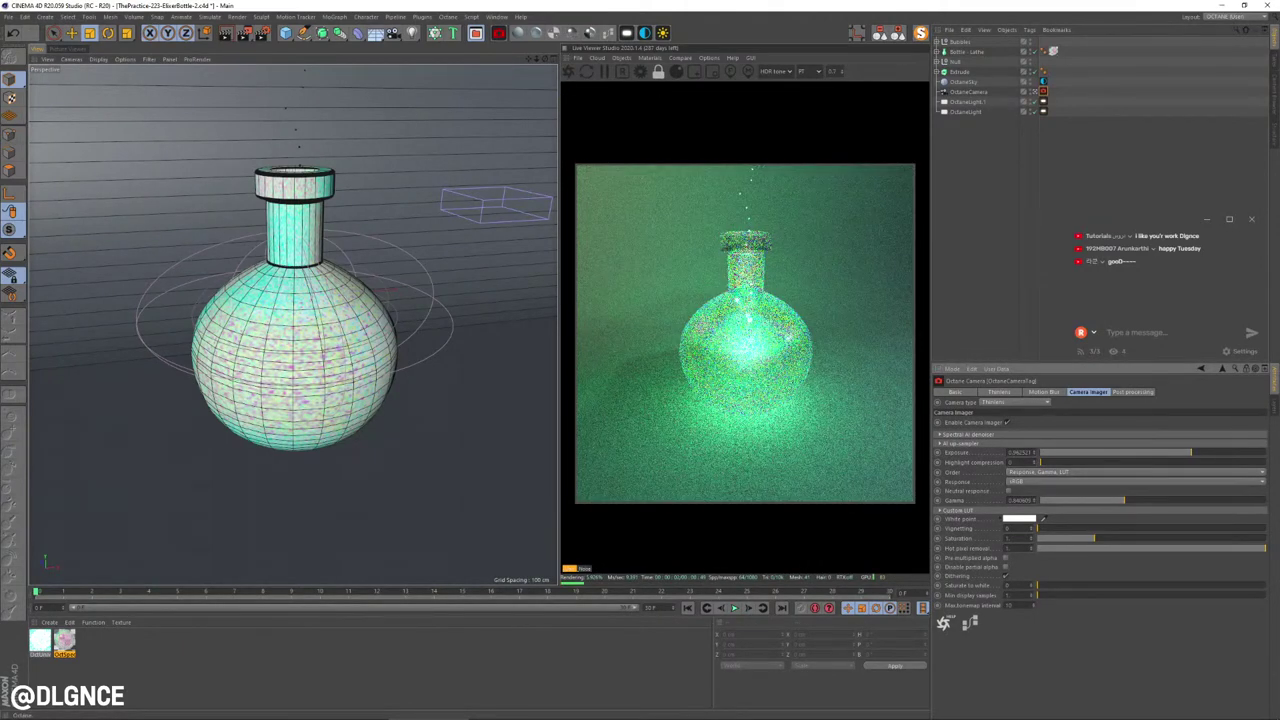
drag(1124, 500, 1121, 500)
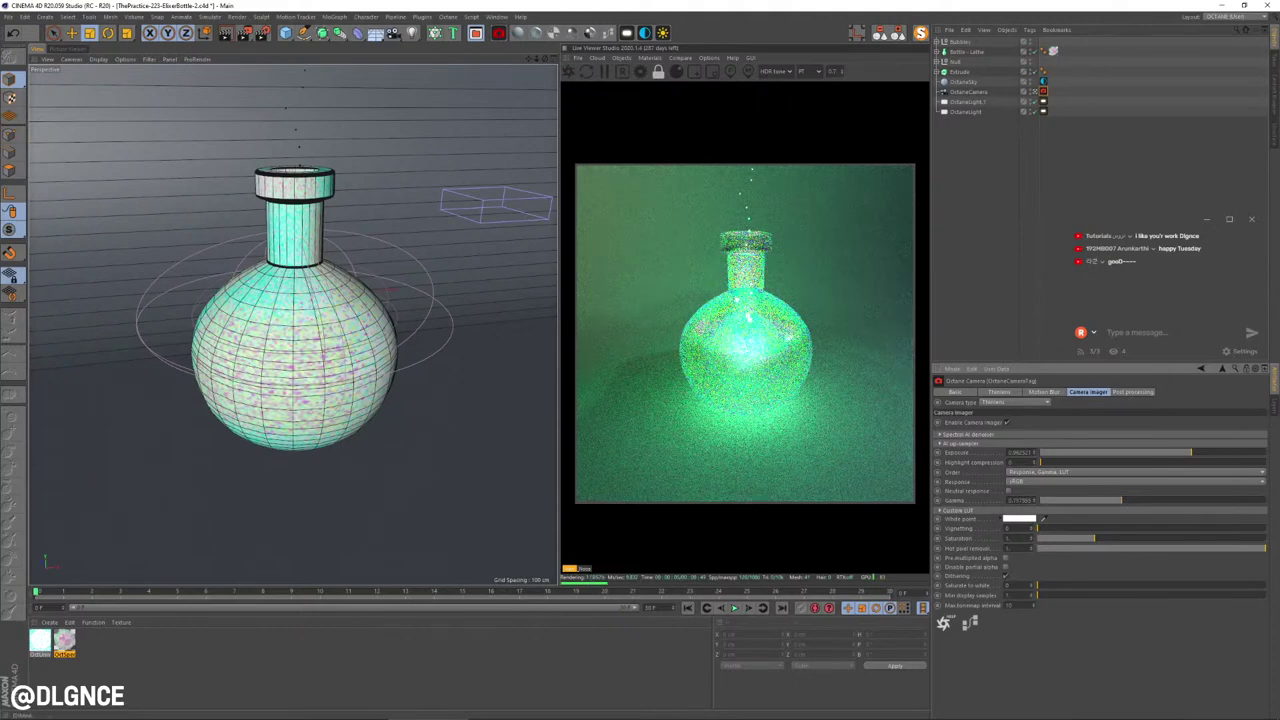
Step: Try an emission power of 4 on the shared glowing material, and undo that change
double_click(40, 640)
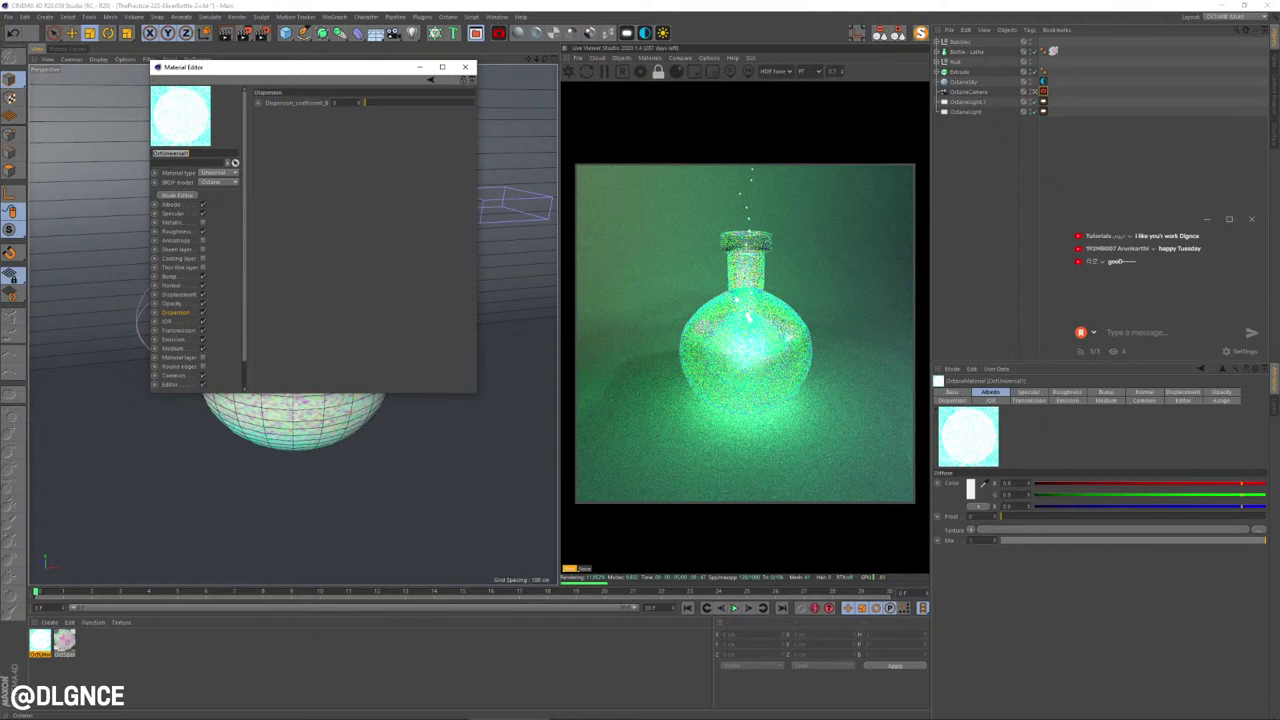
click(174, 339)
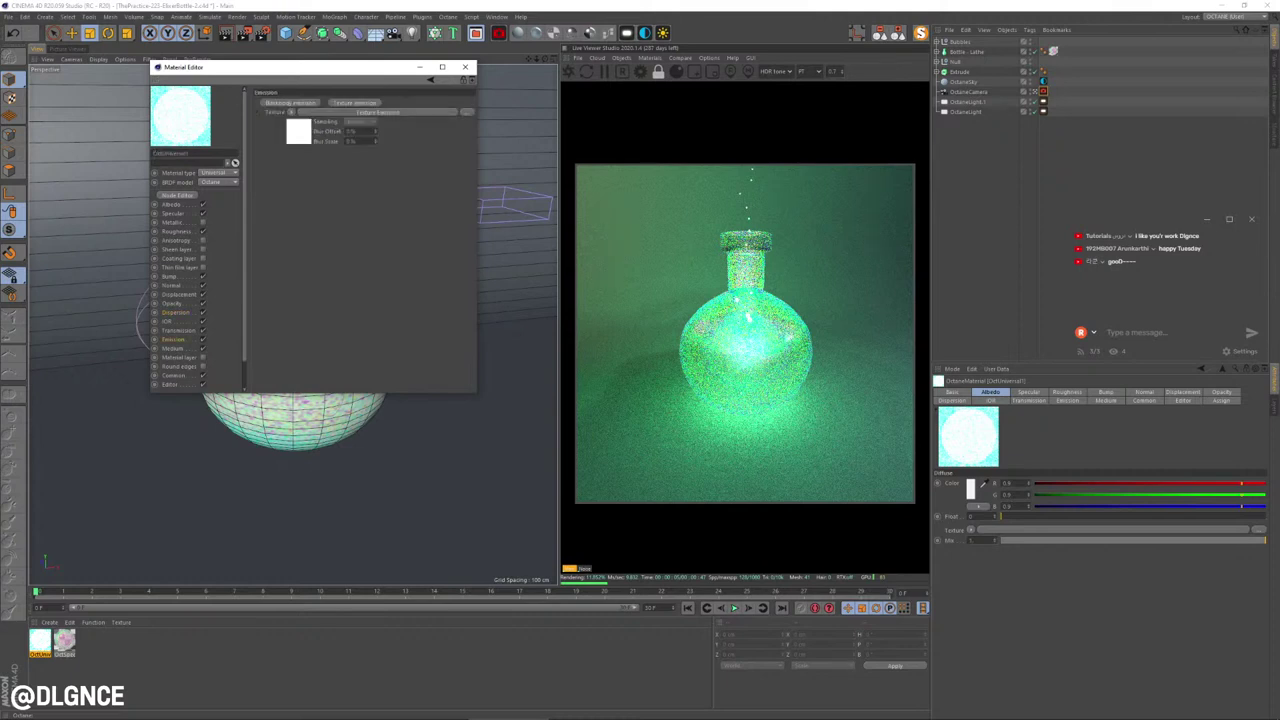
click(376, 112)
double_click(337, 168)
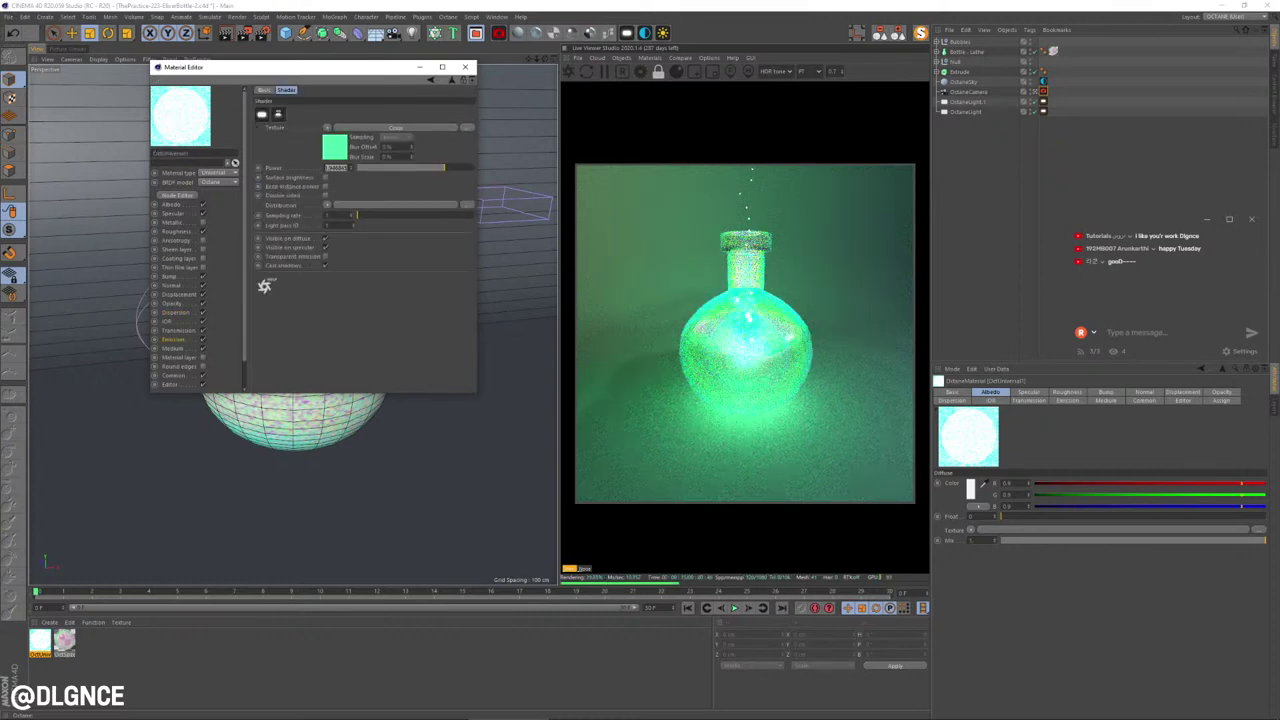
text(4)
key(Return)
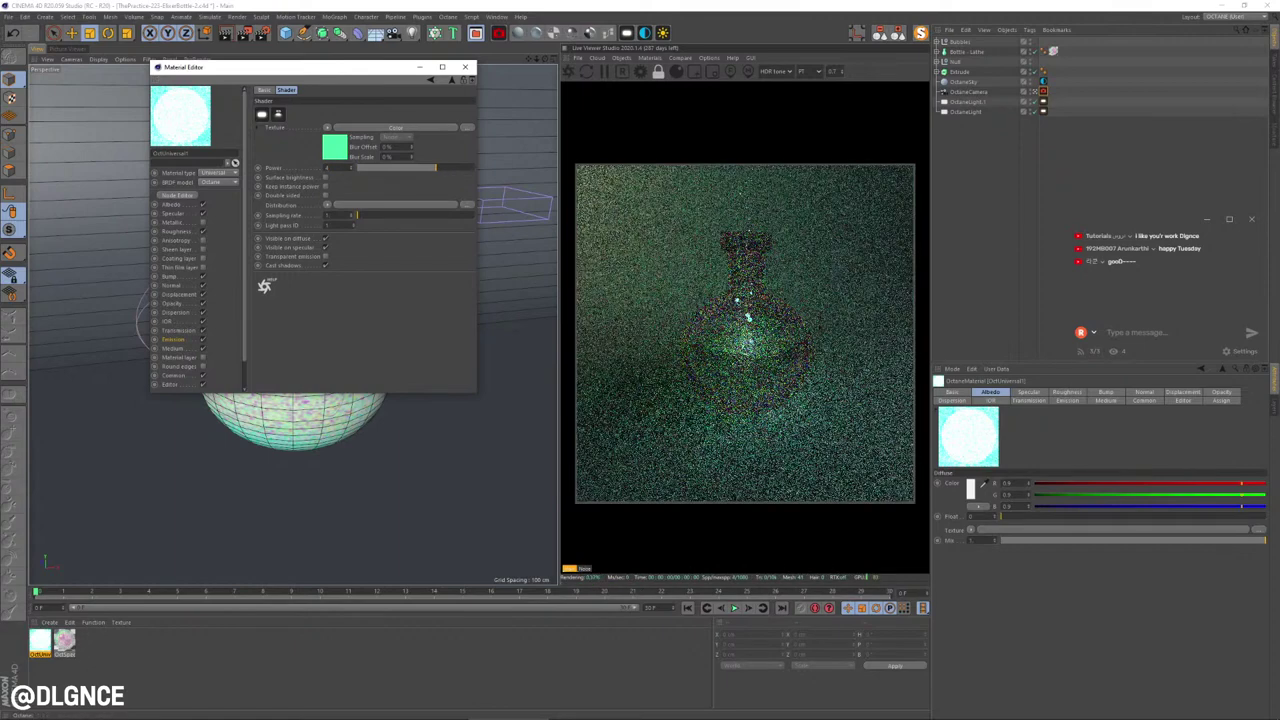
click(465, 67)
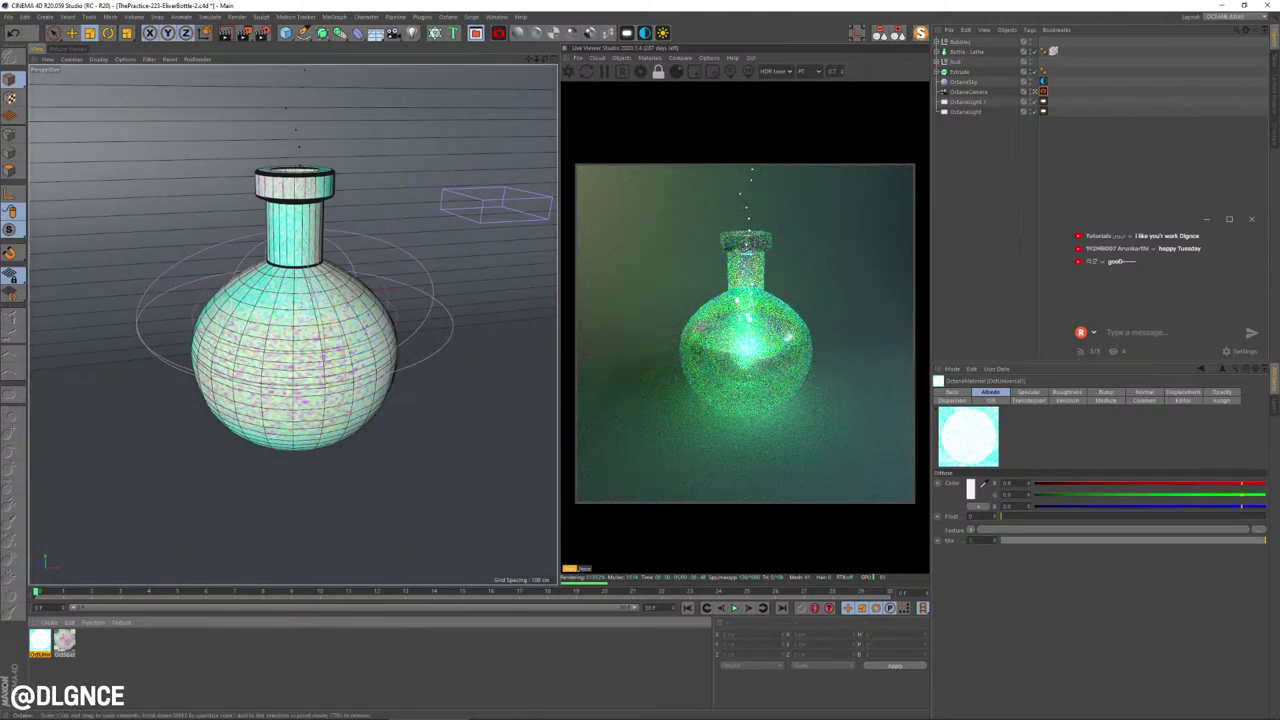
key(ctrl+z)
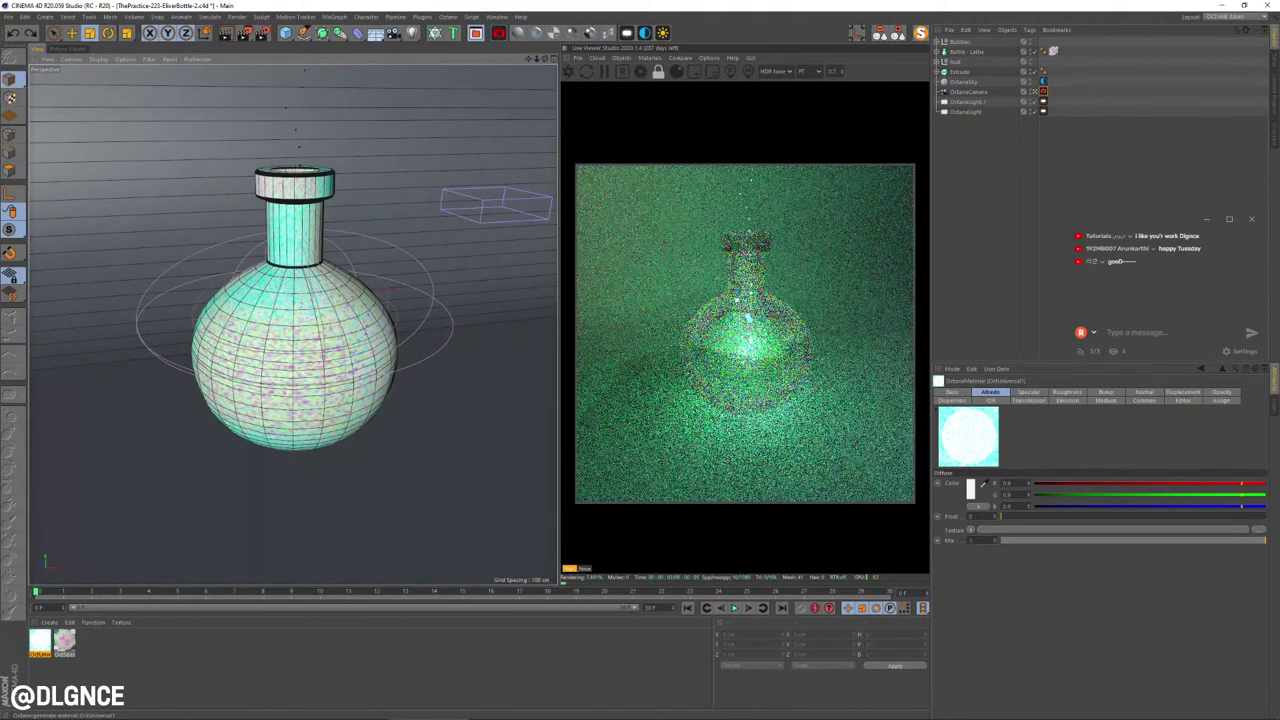
Step: Duplicate the glowing material and set the copy's texture emission power to 3
key(ctrl+c)
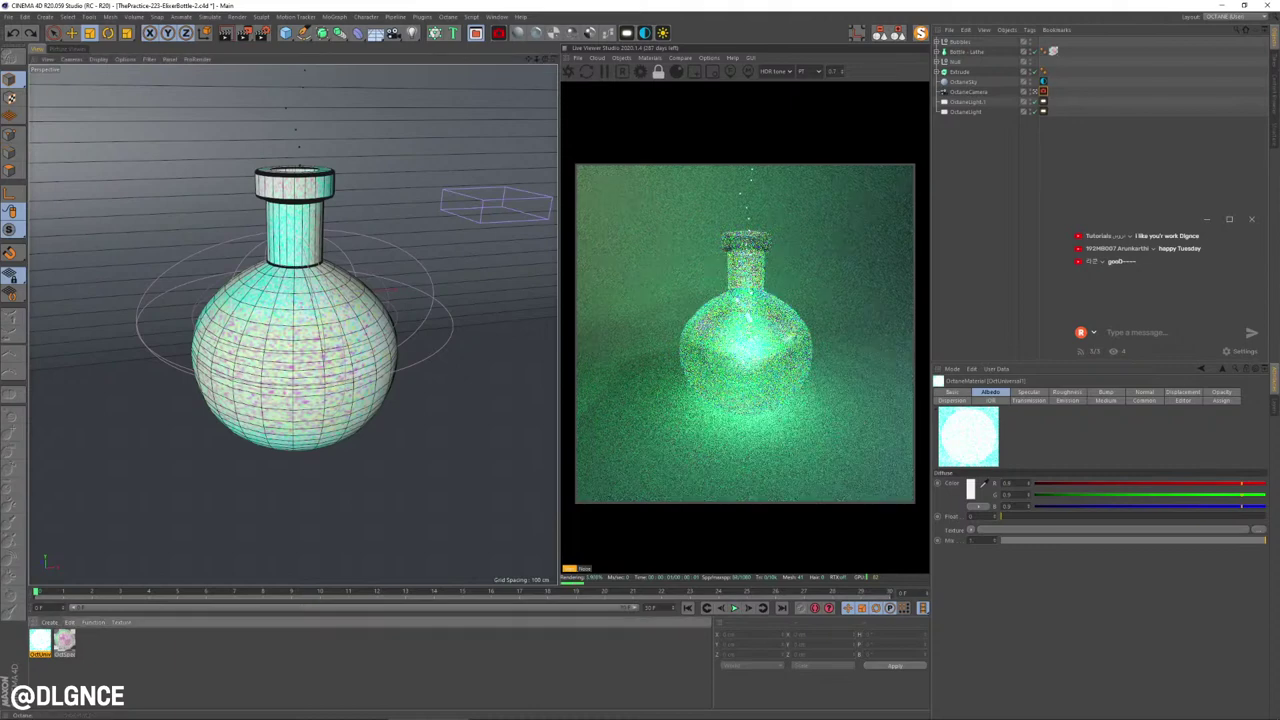
key(ctrl+v)
double_click(64, 641)
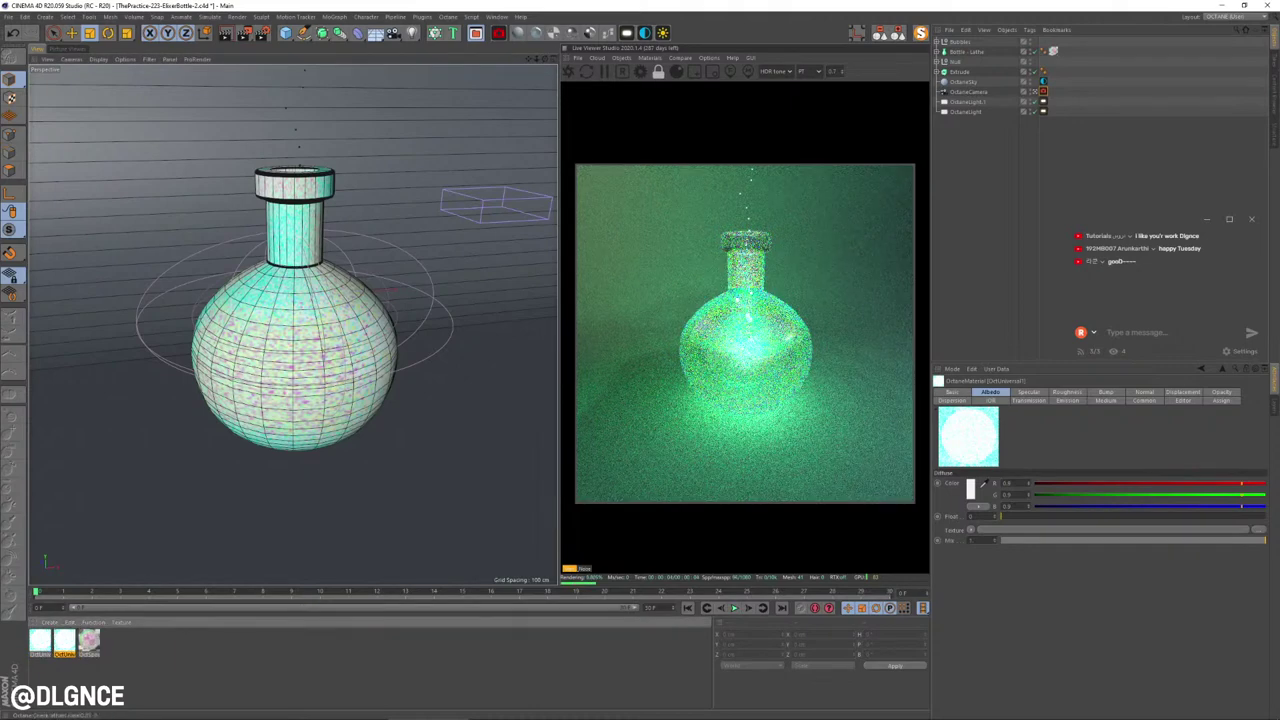
mouse_move(300, 67)
mouse_down()
mouse_move(487, 194)
mouse_move(565, 219)
mouse_up()
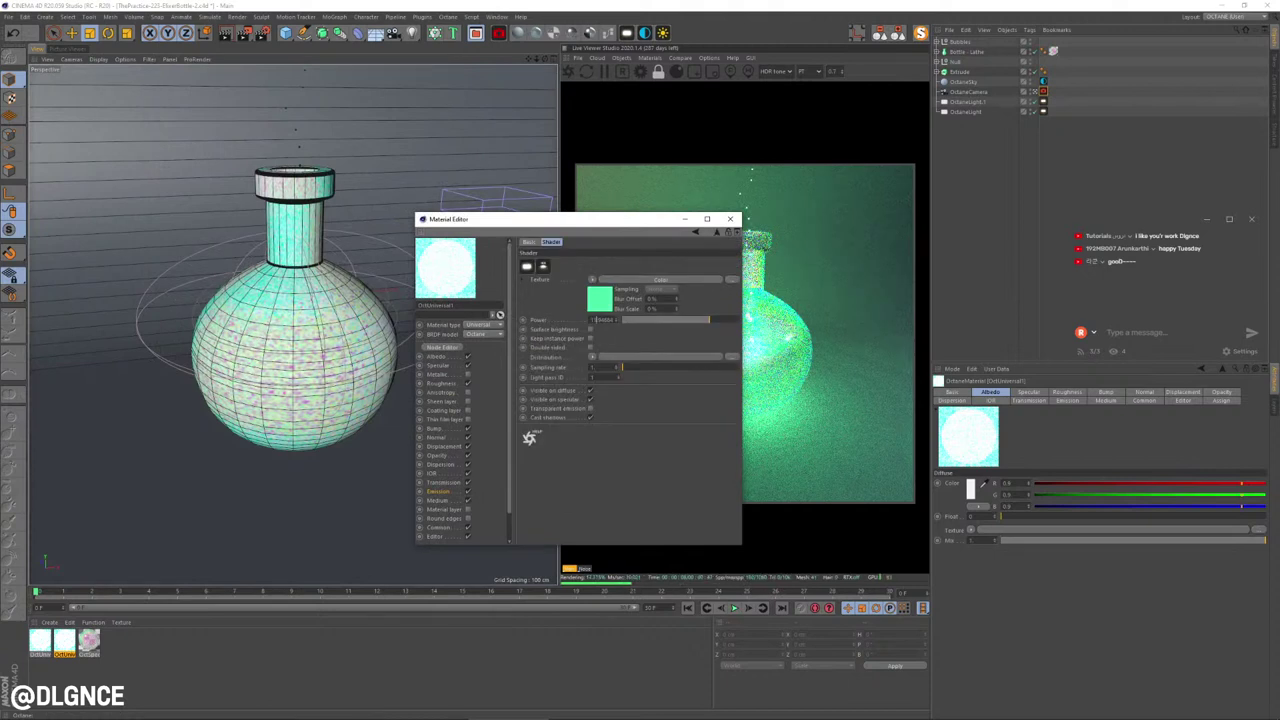
double_click(602, 320)
text(3)
key(Return)
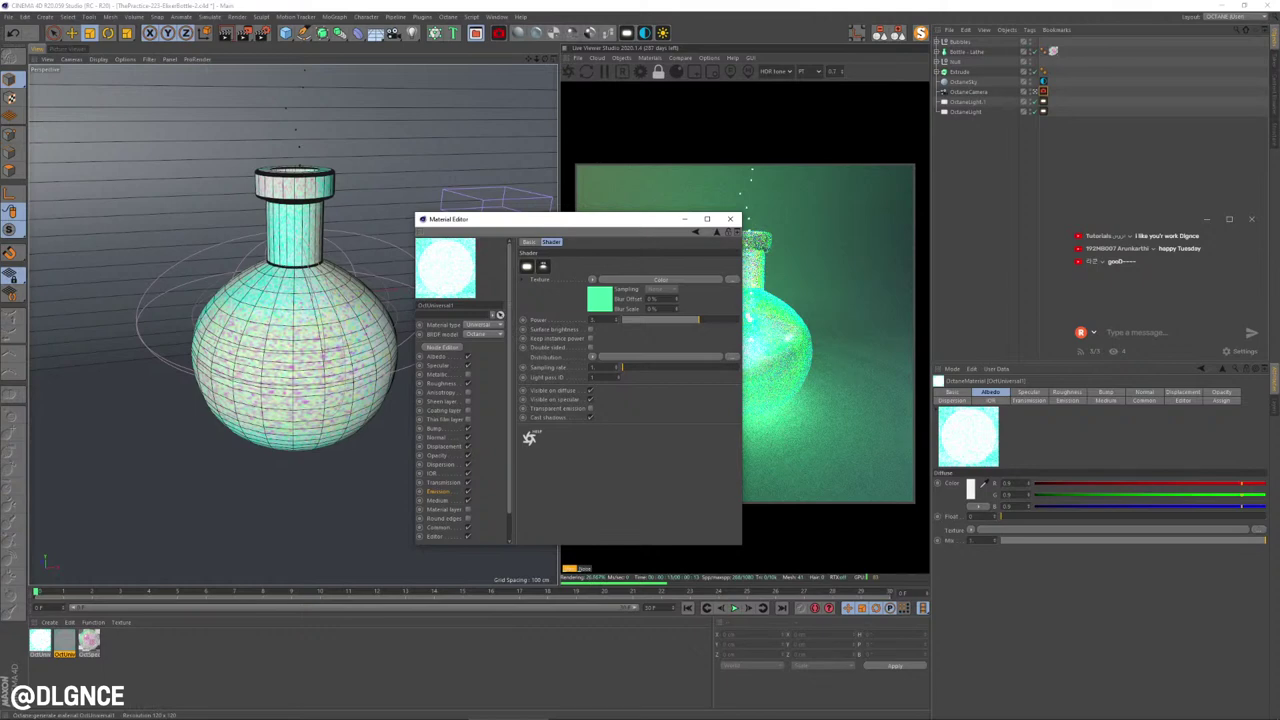
Step: Assign the duplicated glowing material to the Null that holds the three bubble Cloners inside Bubbles
drag(445, 268, 960, 42)
click(937, 42)
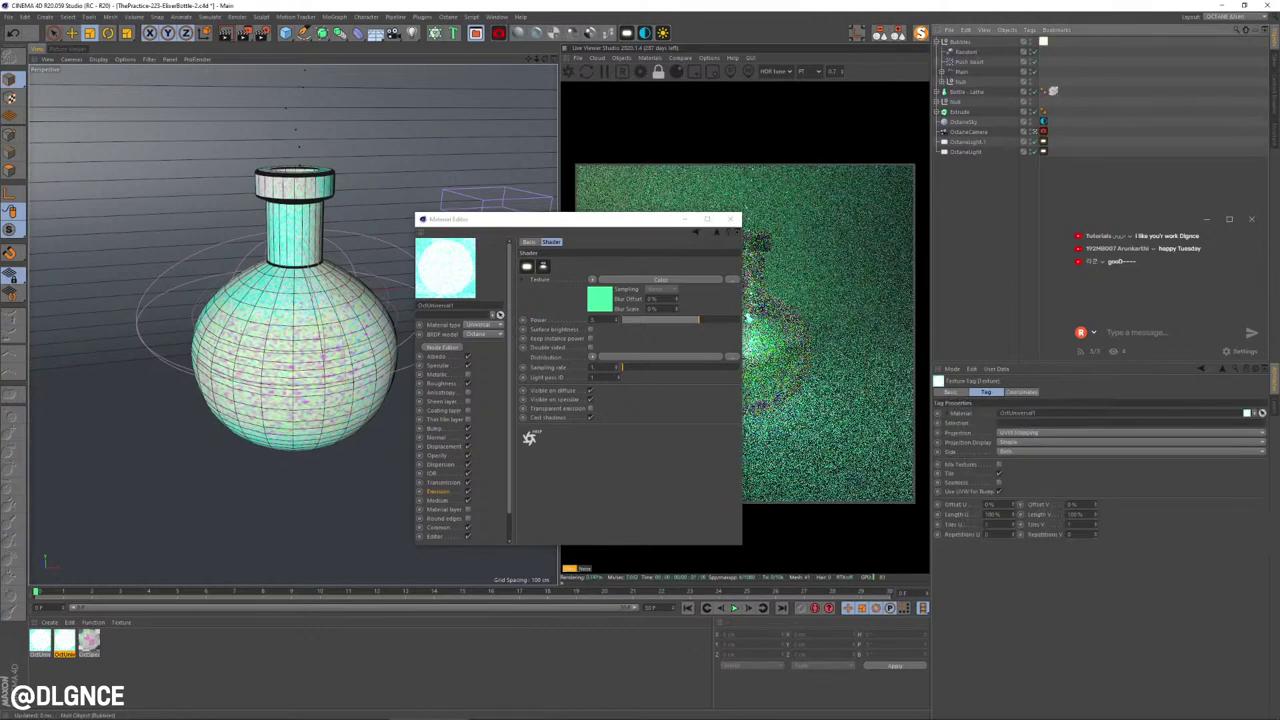
drag(1043, 42, 962, 82)
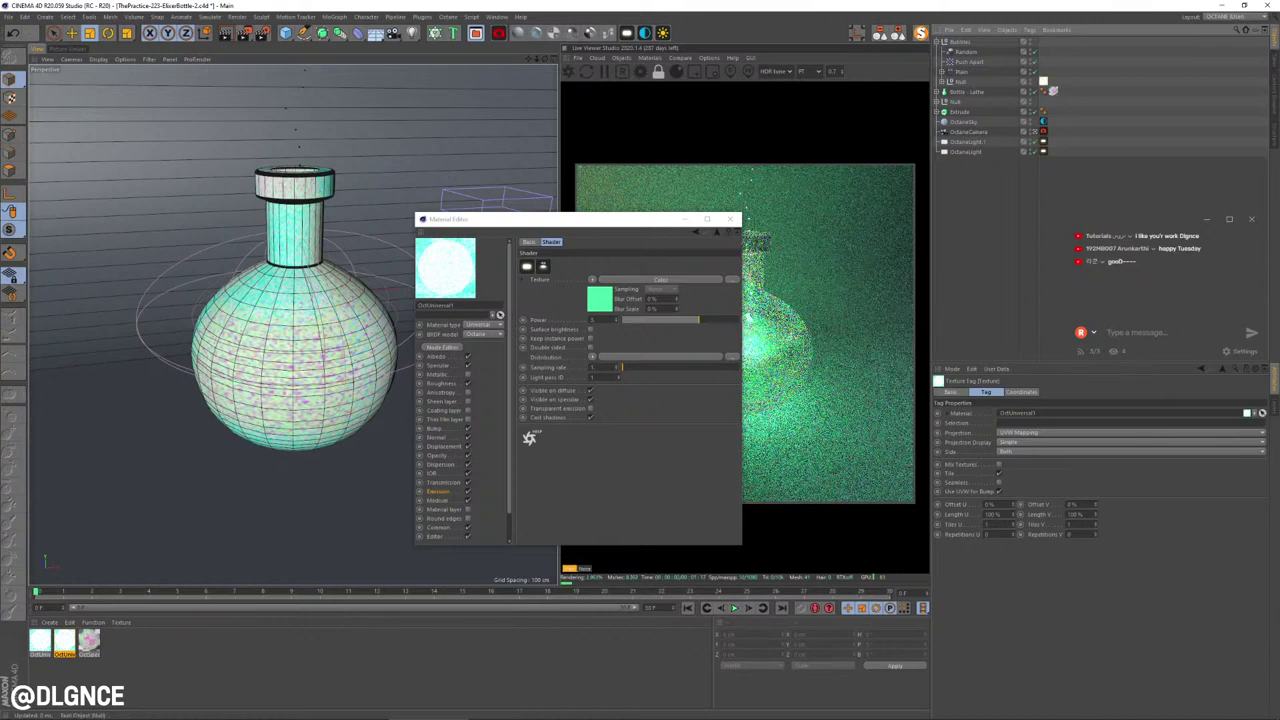
Step: Delete the old material tags from the Spheres in all three Cloners and close the Material Editor
click(942, 82)
click(948, 92)
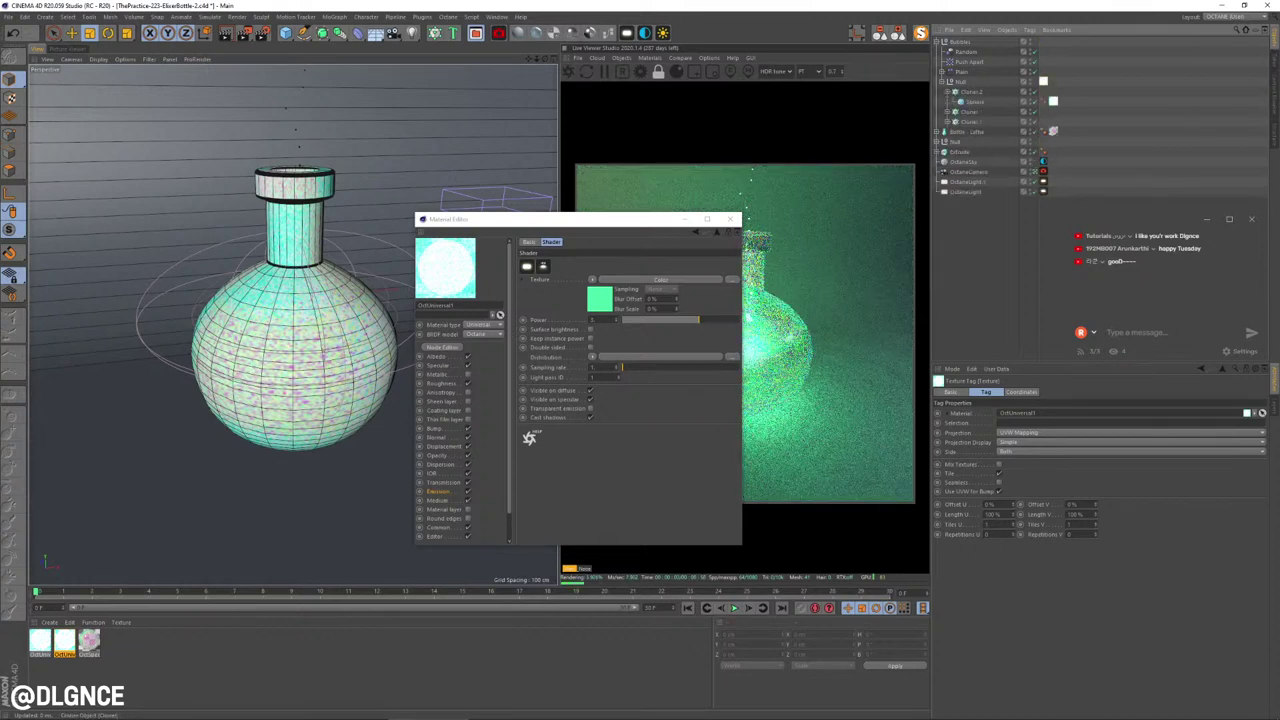
click(948, 112)
click(948, 132)
drag(1077, 85, 1046, 144)
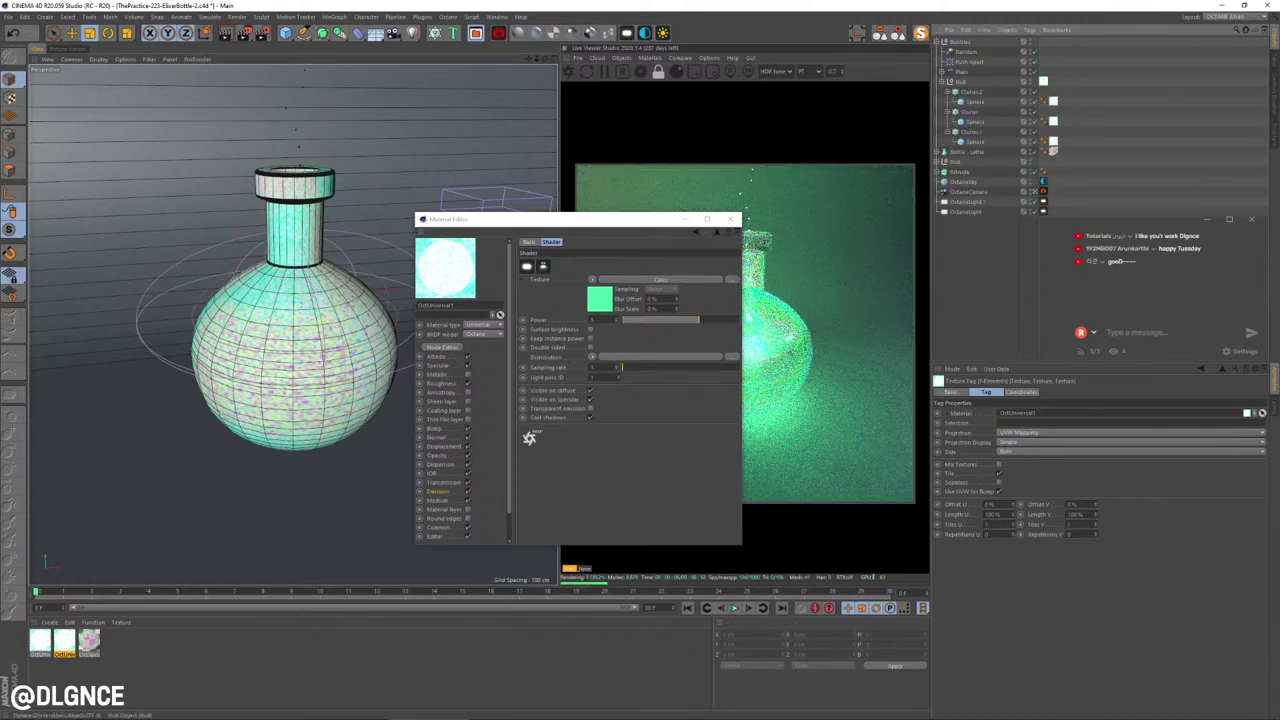
key(Delete)
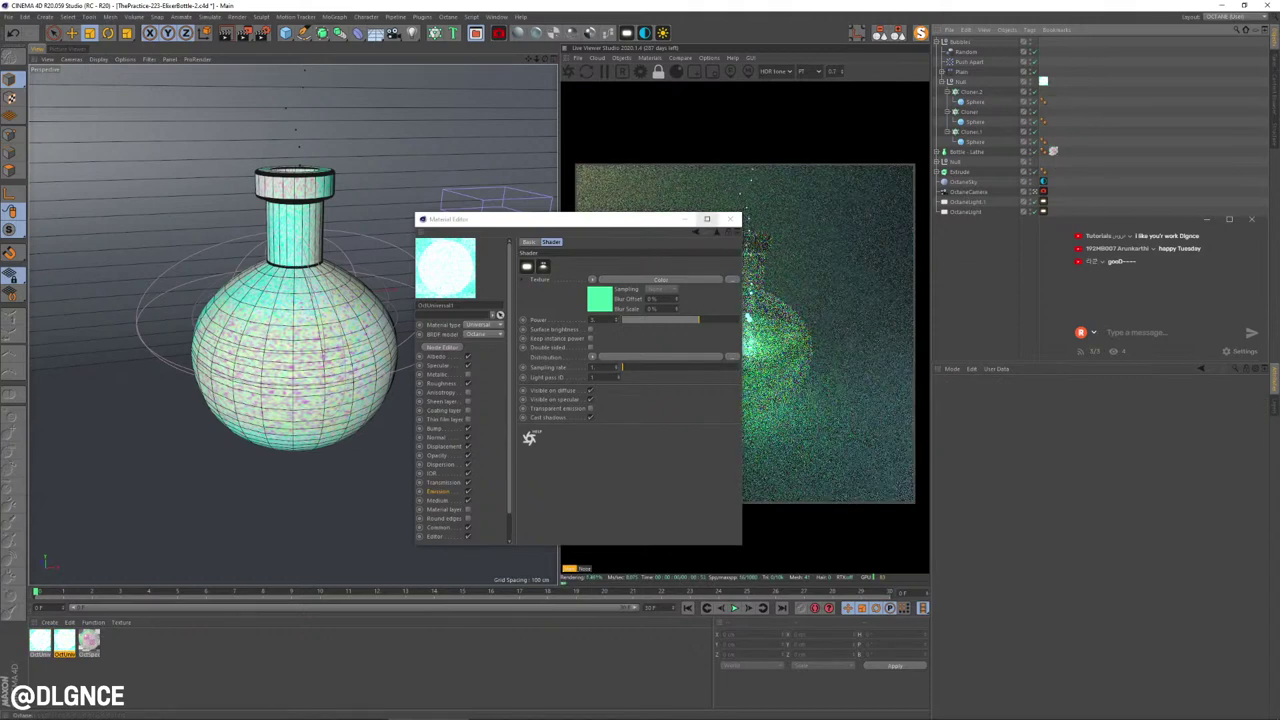
click(731, 218)
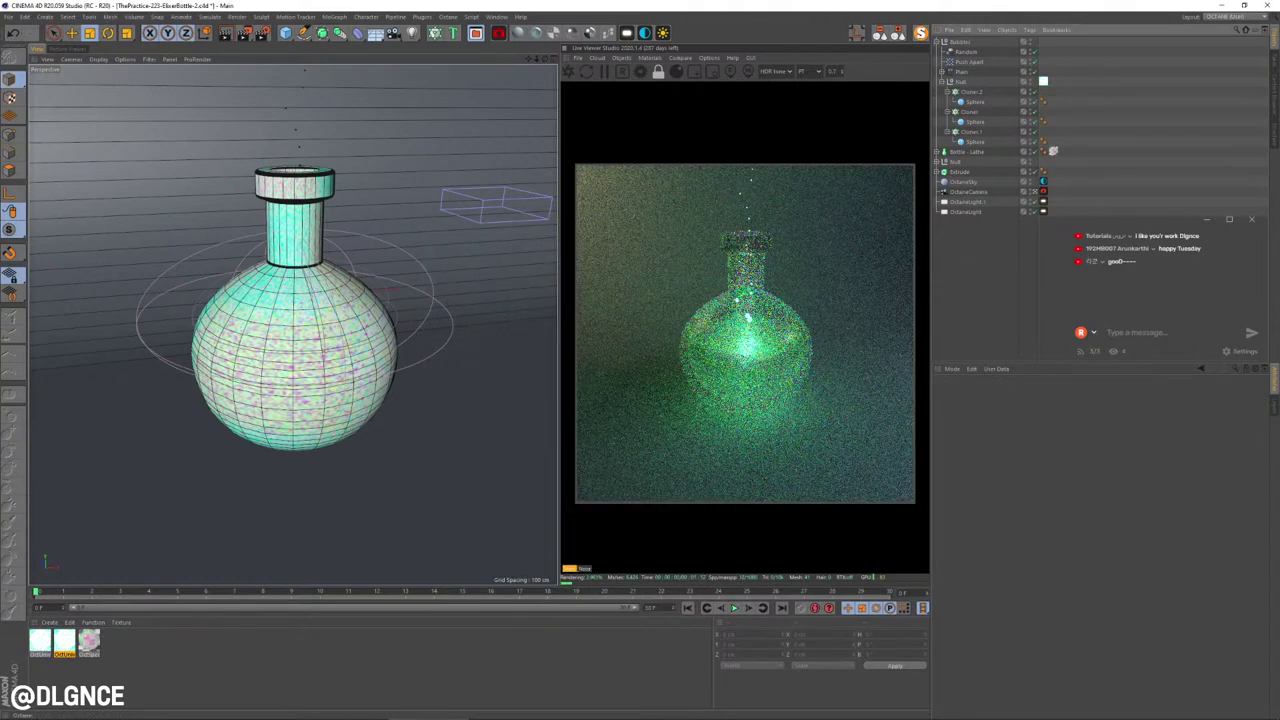
Step: Lower the Extrude backdrop by about 4 cm in the side view and return to the full perspective view
click(450, 420)
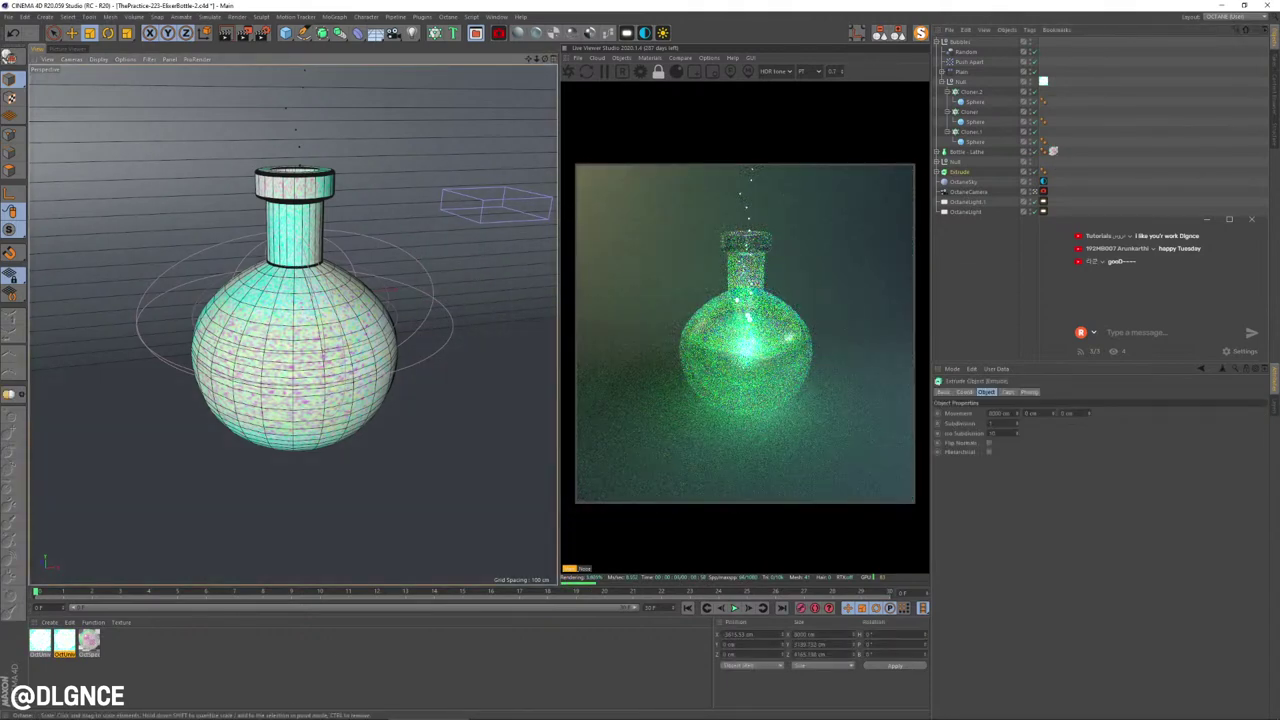
key(F5)
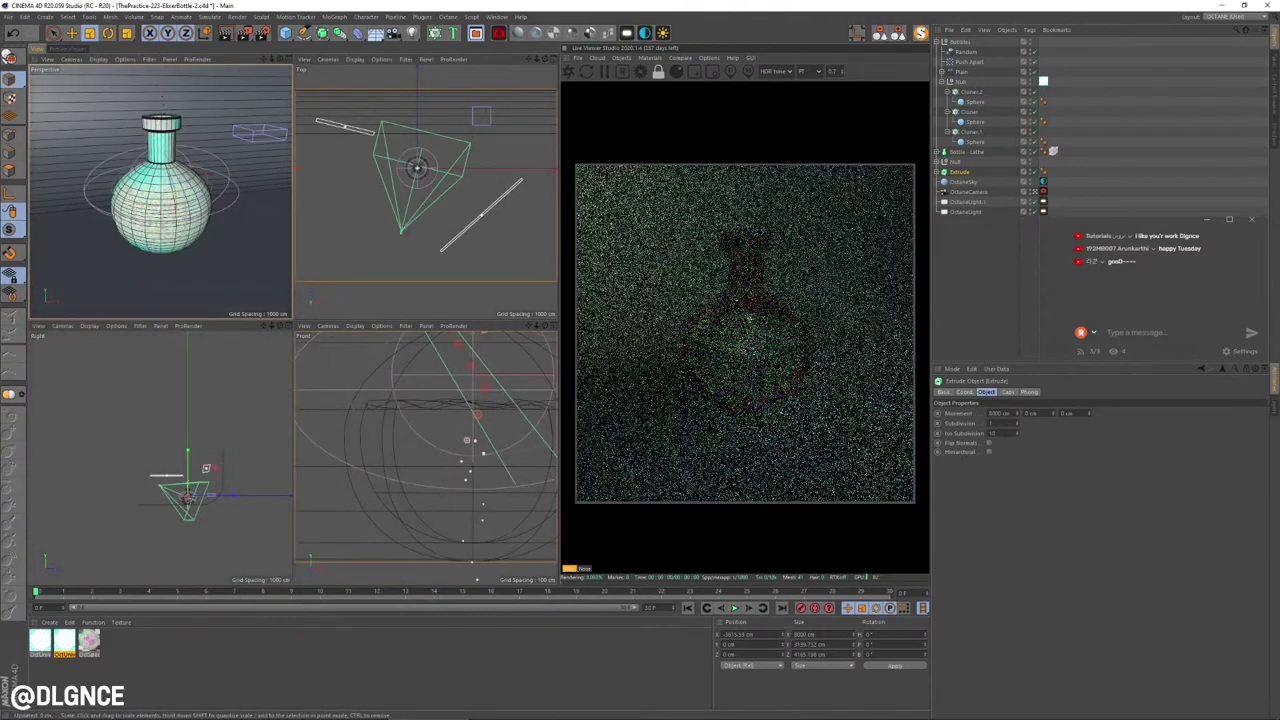
scroll(189, 517, up, 9)
key(e)
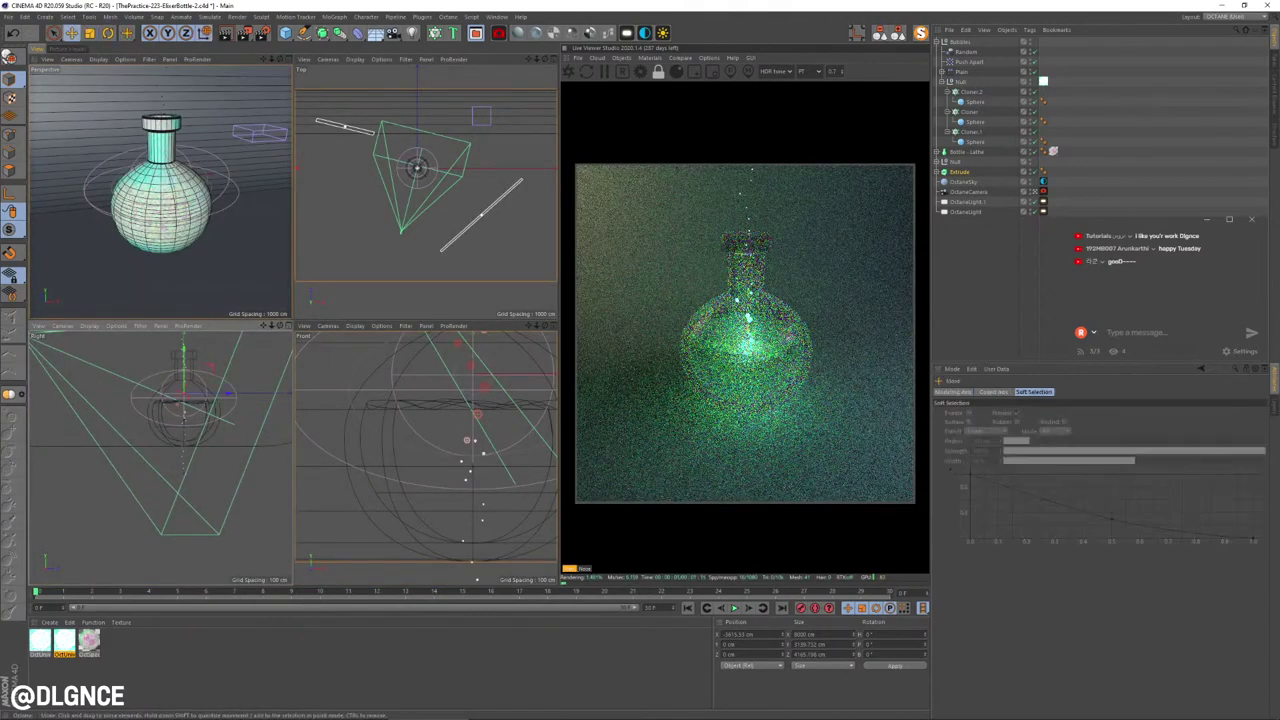
key(space)
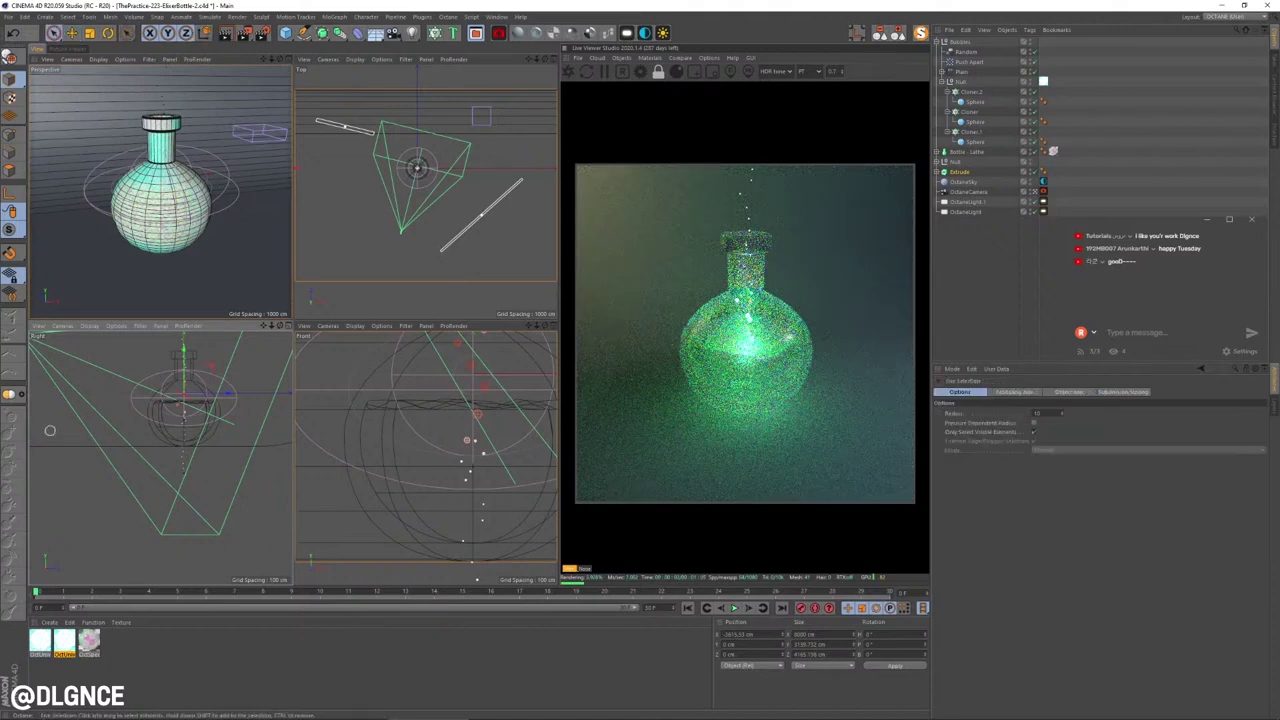
click(52, 464)
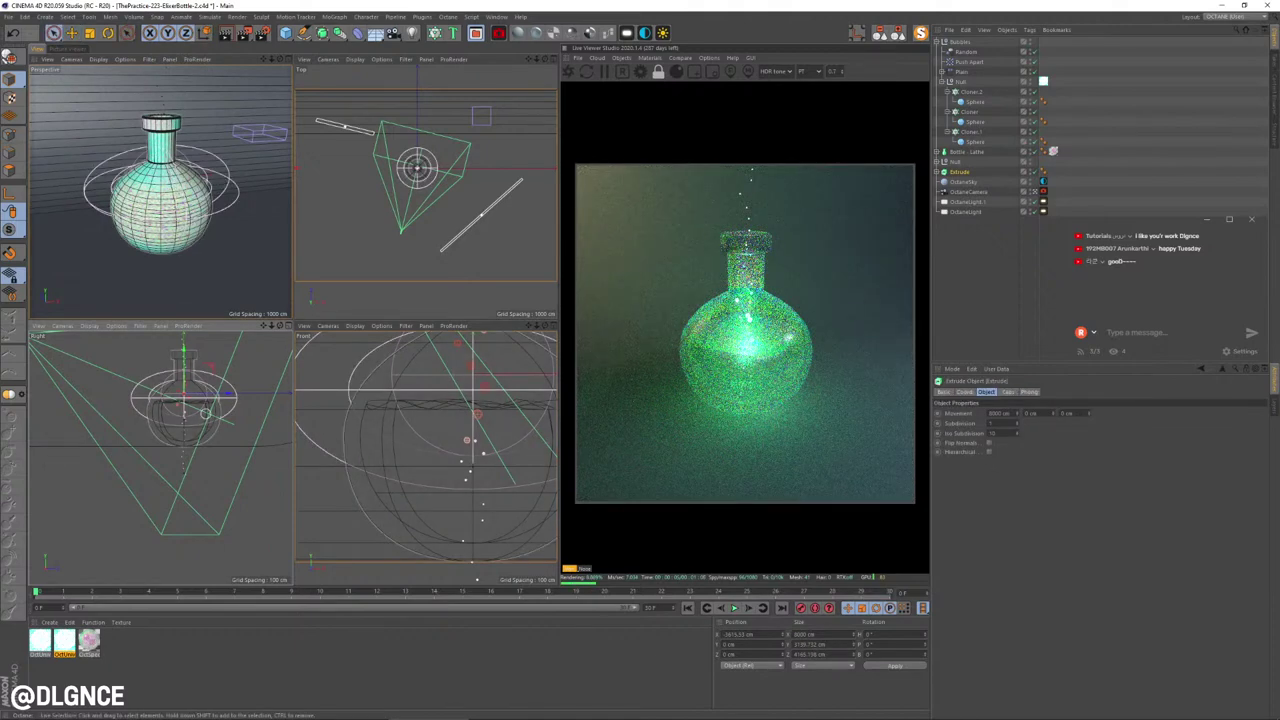
drag(184, 350, 184, 351)
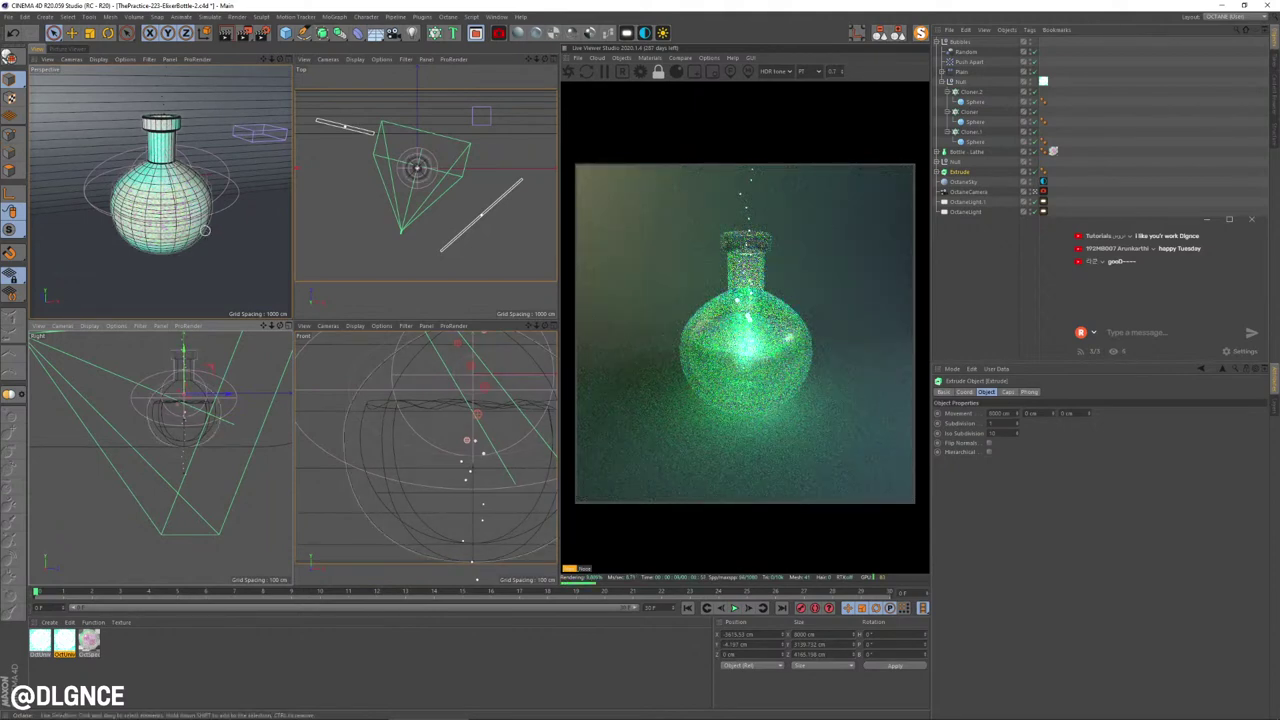
scroll(118, 168, down, 3)
scroll(188, 222, up, 2)
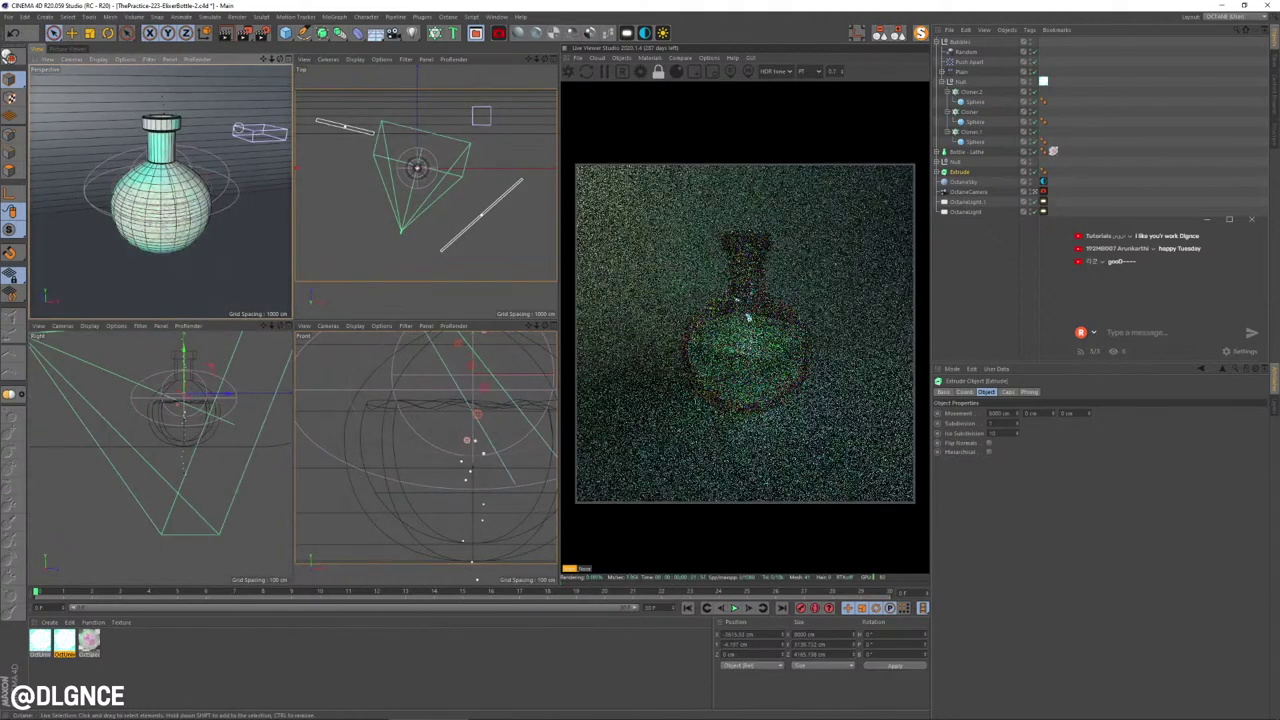
middle_click(188, 222)
Step: Move the OctaneCamera above the OctaneSky in the object hierarchy and enable the camera's post-processing
click(1043, 192)
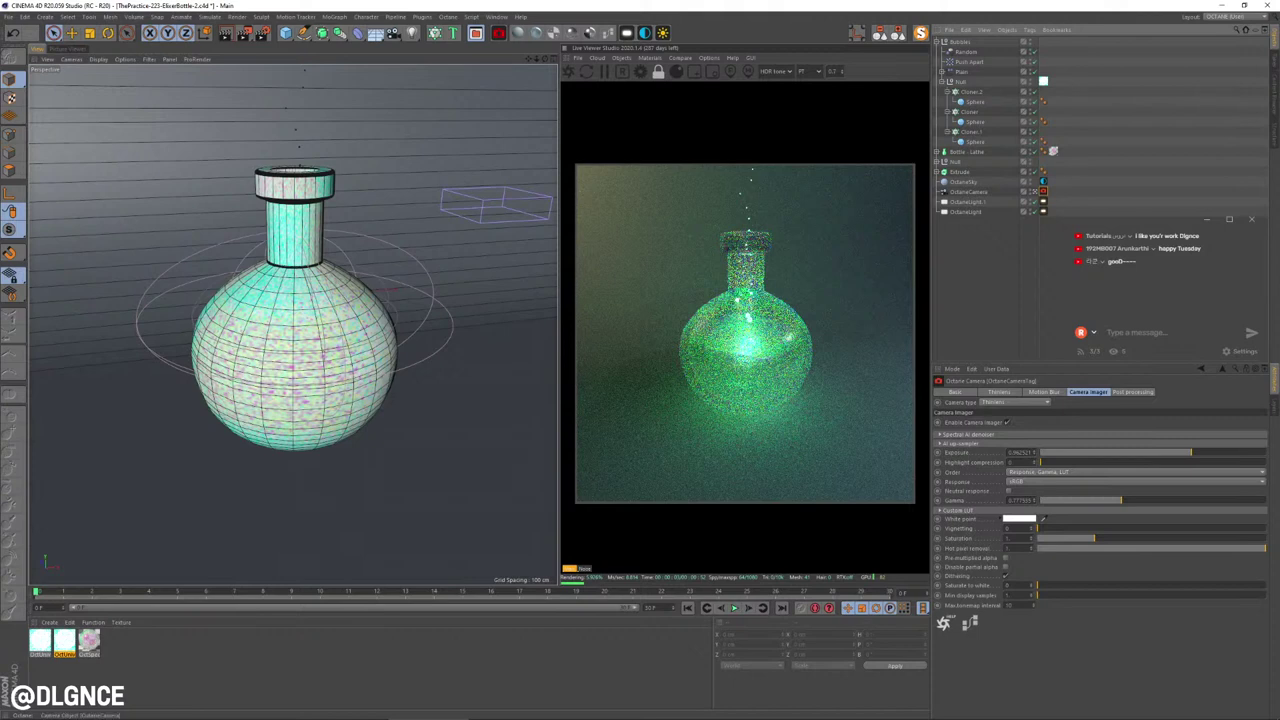
drag(968, 192, 966, 177)
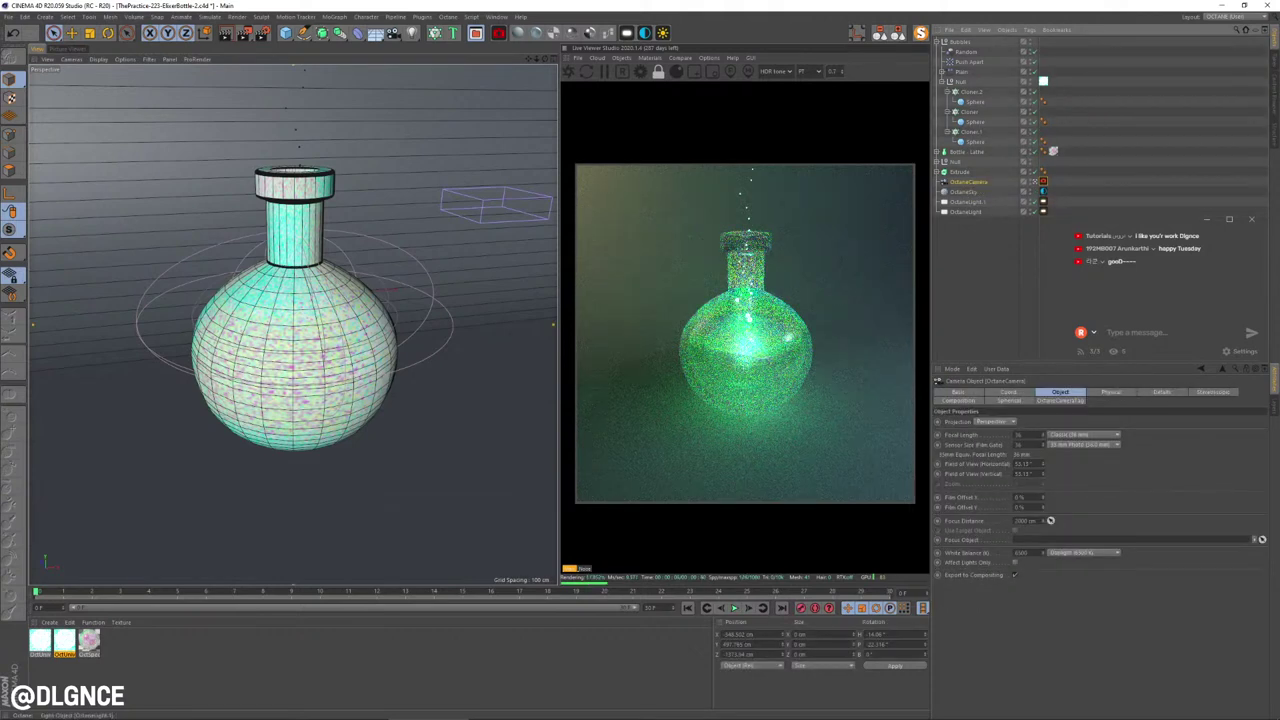
click(1043, 182)
click(1133, 392)
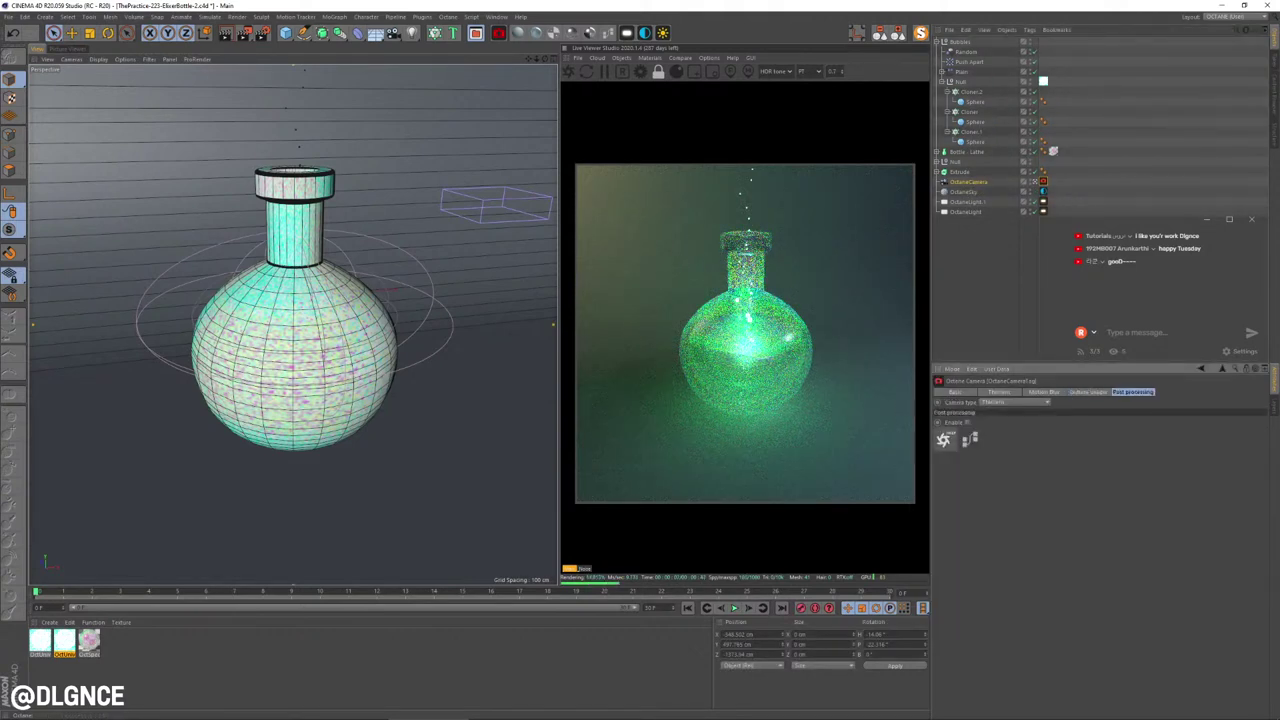
click(967, 422)
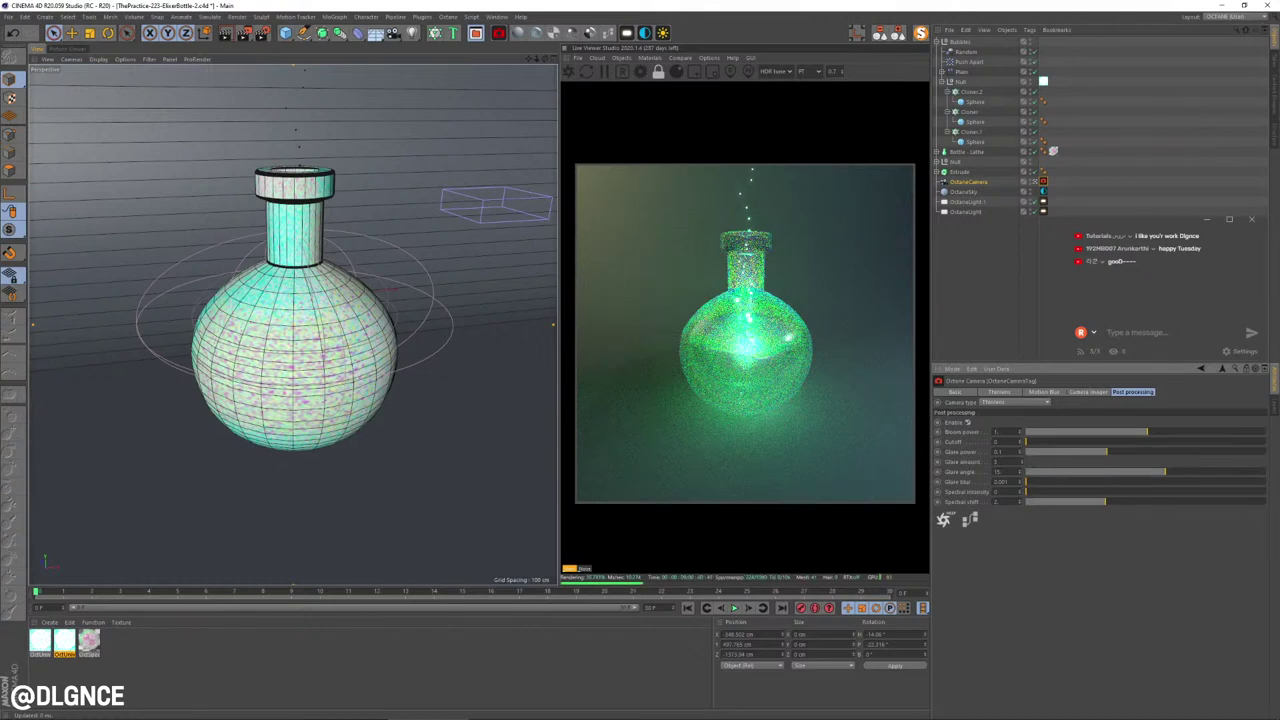
Step: Set the camera's bloom power to about 11 and slightly raise the bloom cutoff
drag(1147, 431, 1206, 431)
mouse_move(1026, 441)
mouse_down()
mouse_move(1068, 441)
mouse_move(1026, 441)
mouse_move(1040, 441)
mouse_up()
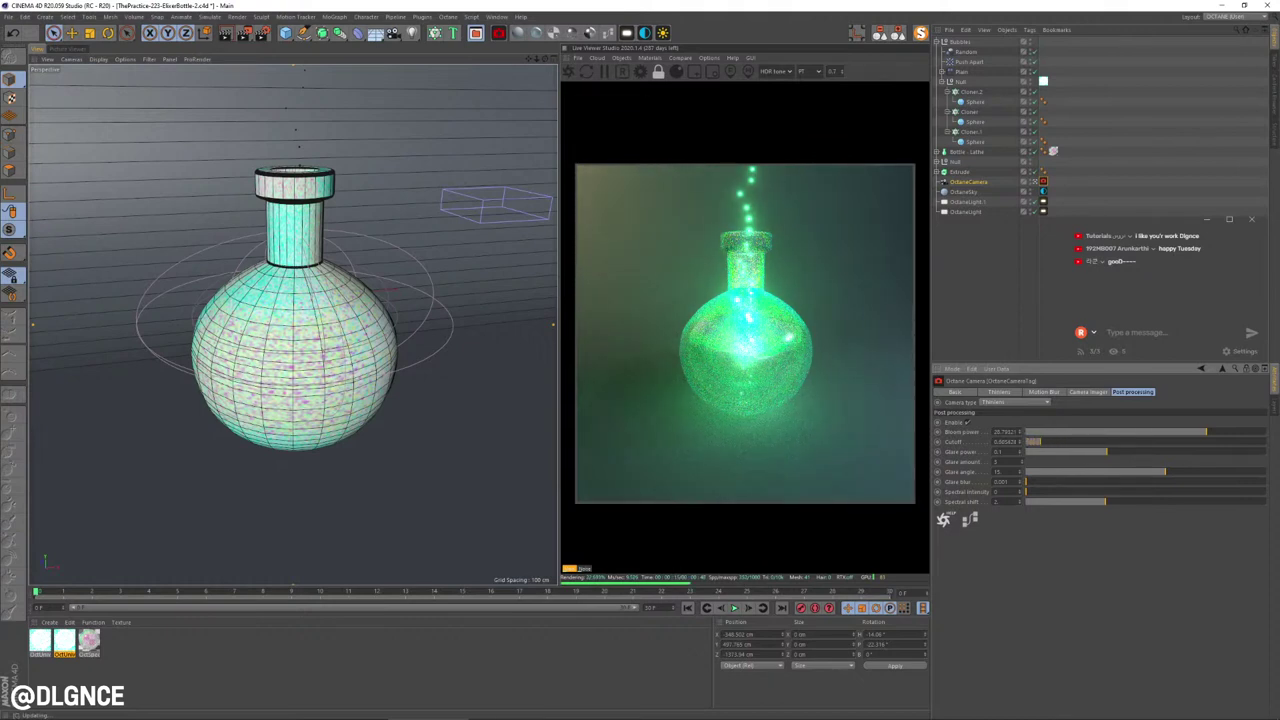
drag(1206, 431, 1188, 431)
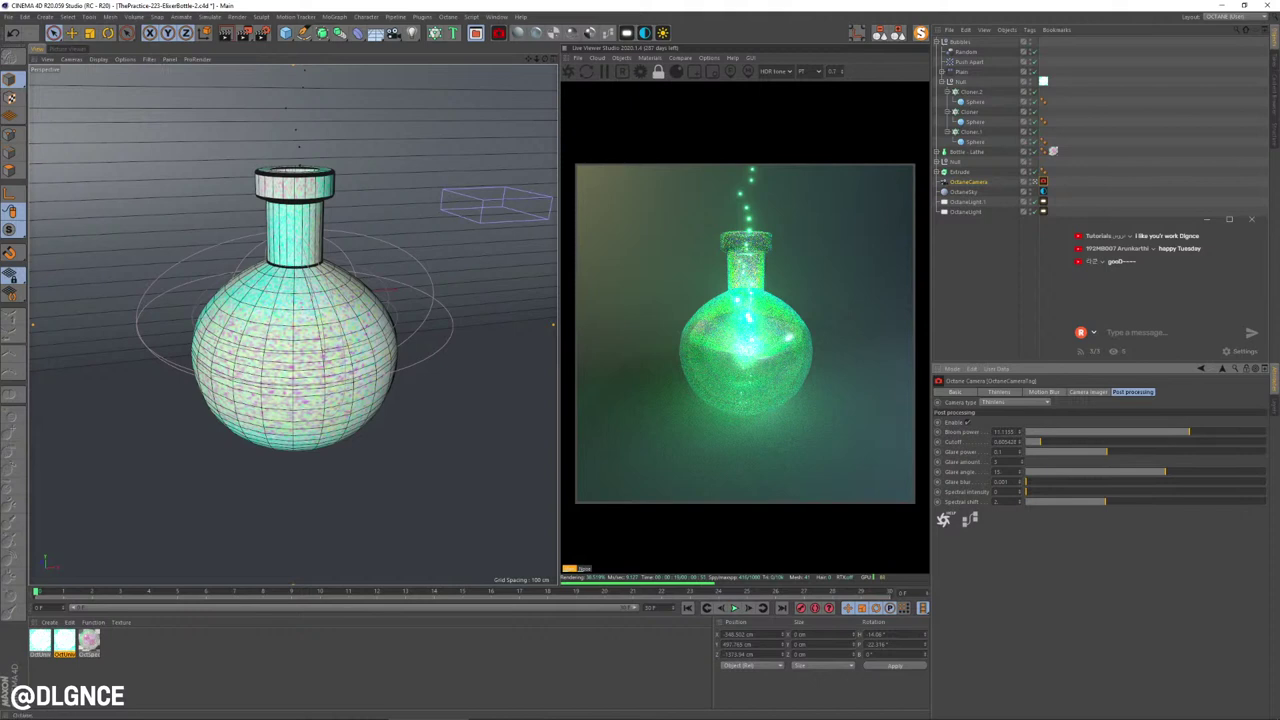
Step: Select the OctaneLight and widen its area light in the side view
click(1043, 212)
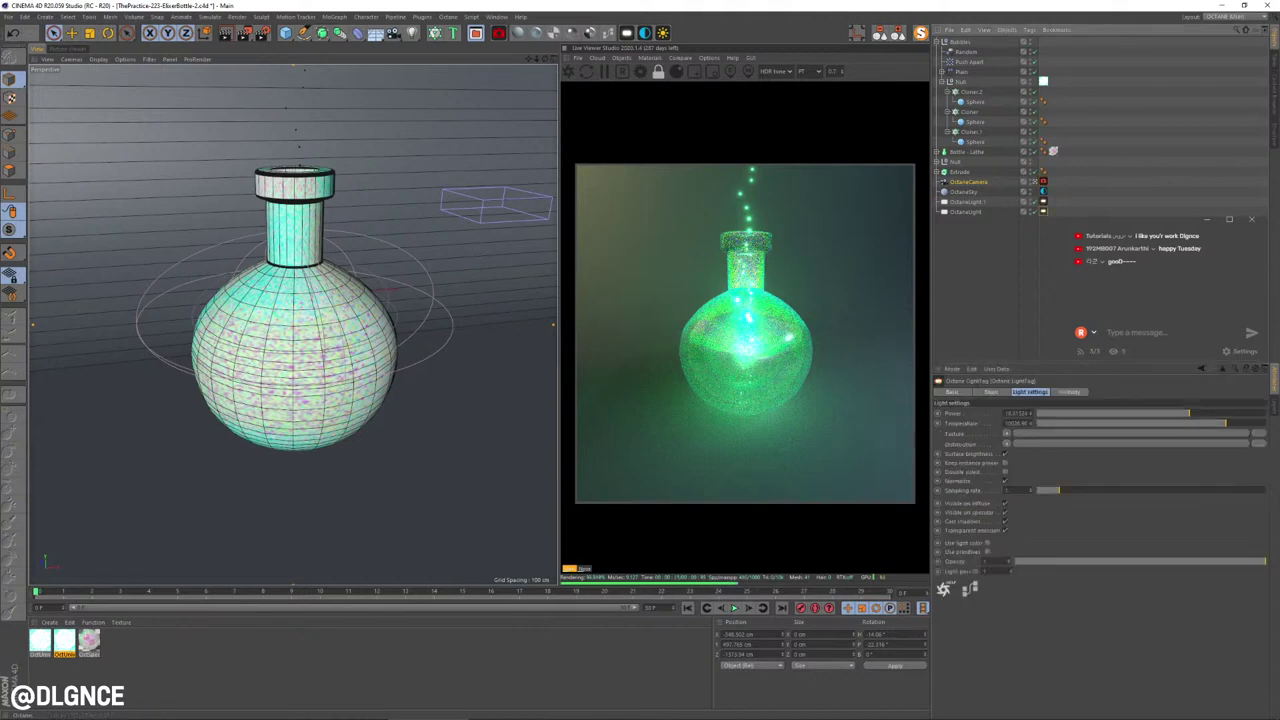
middle_click(293, 330)
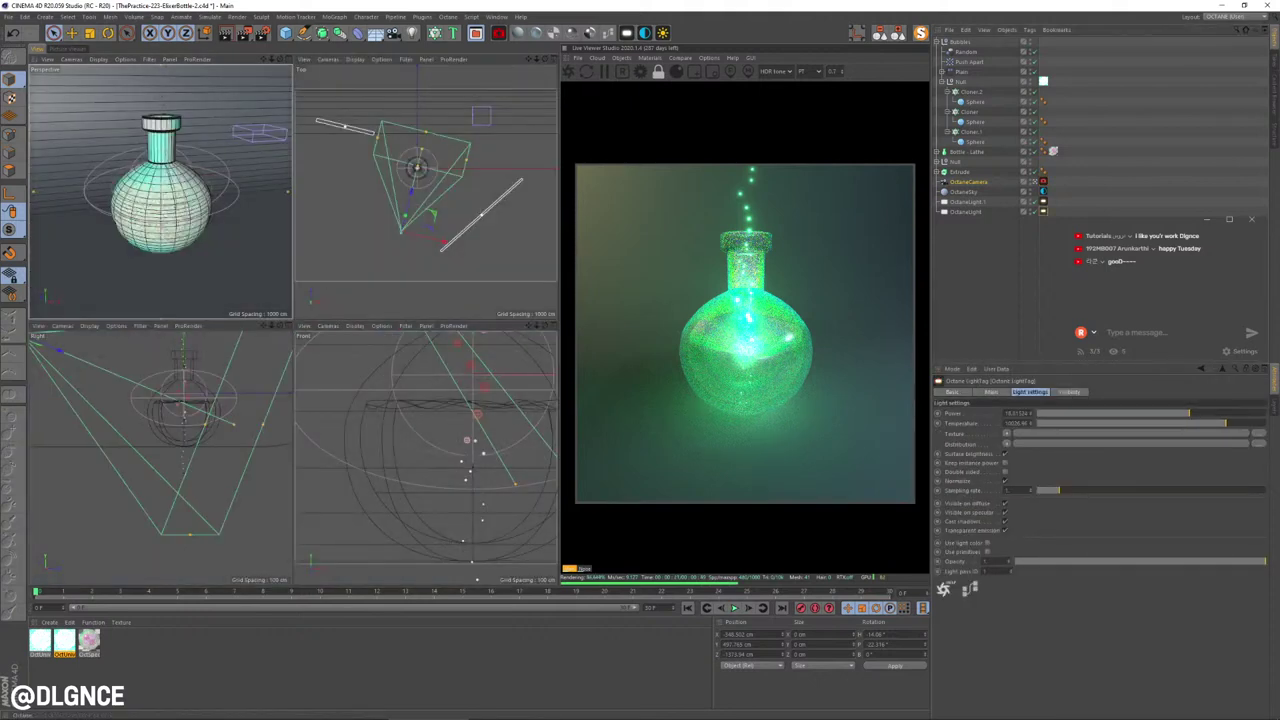
scroll(168, 402, down, 8)
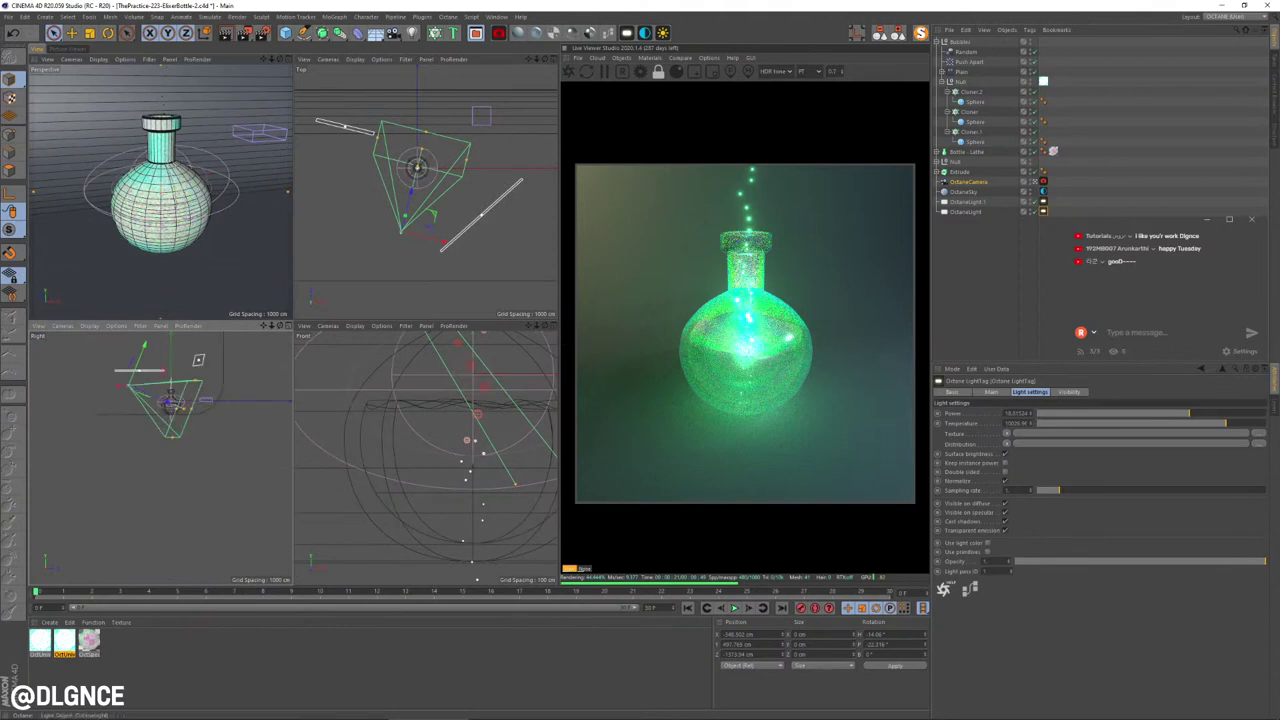
click(966, 212)
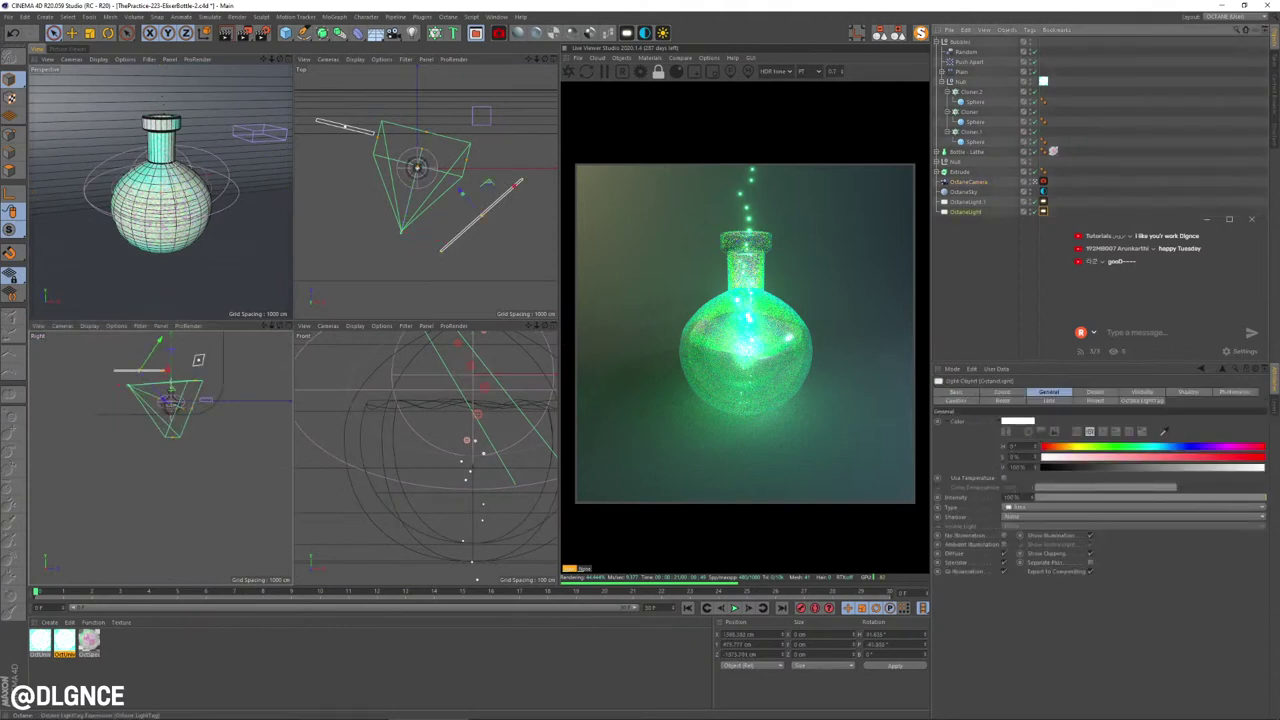
click(1043, 212)
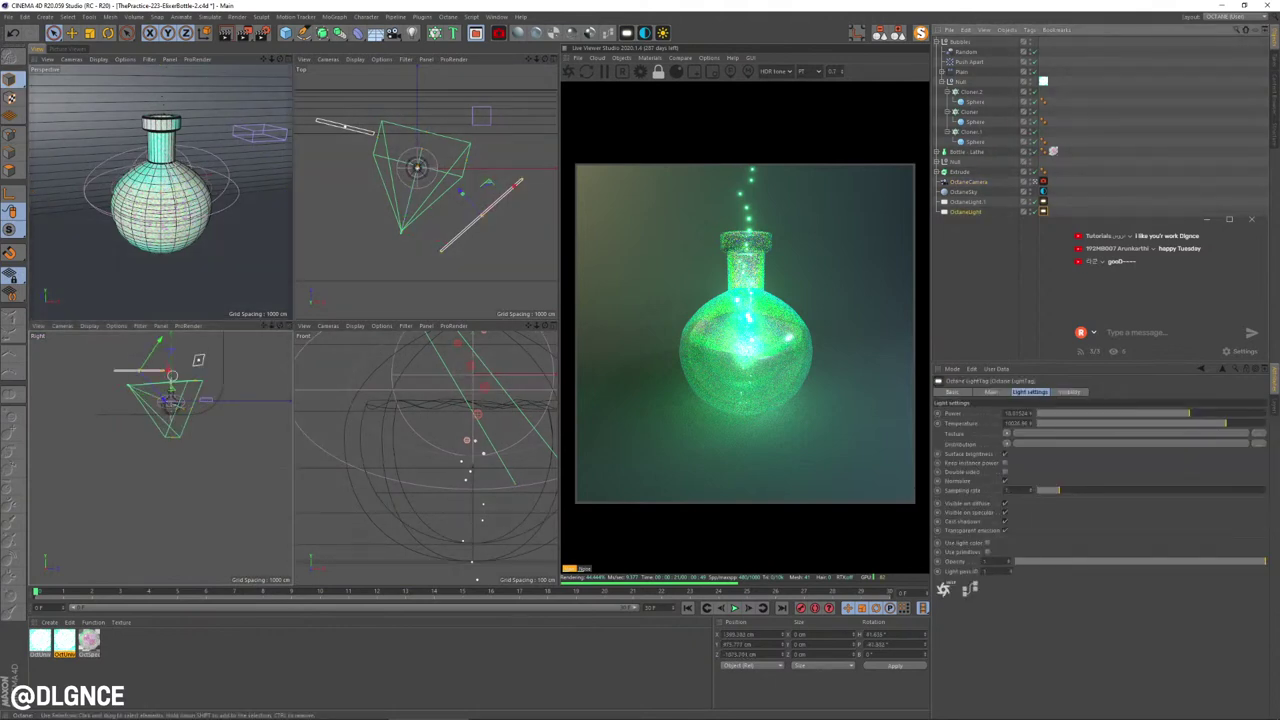
drag(166, 371, 181, 371)
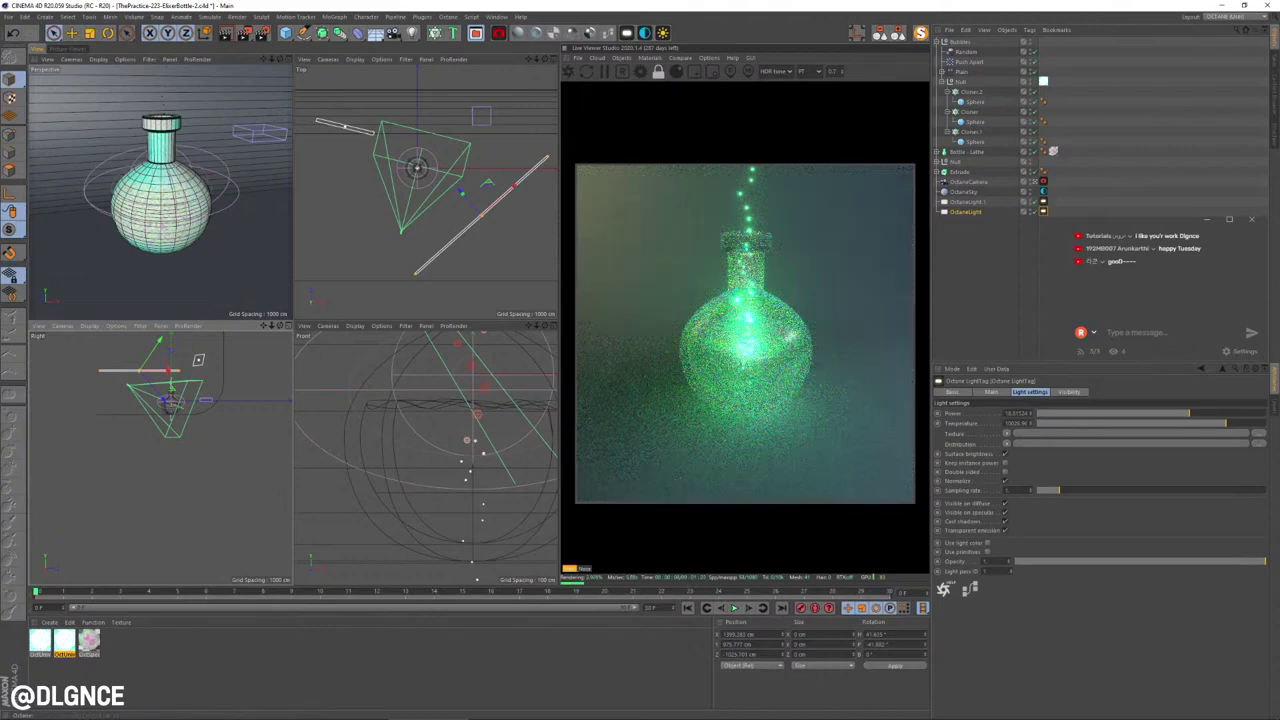
Step: Slightly lower the texture emission power of the second glowing bubble material and set its sampling rate to 5
double_click(64, 640)
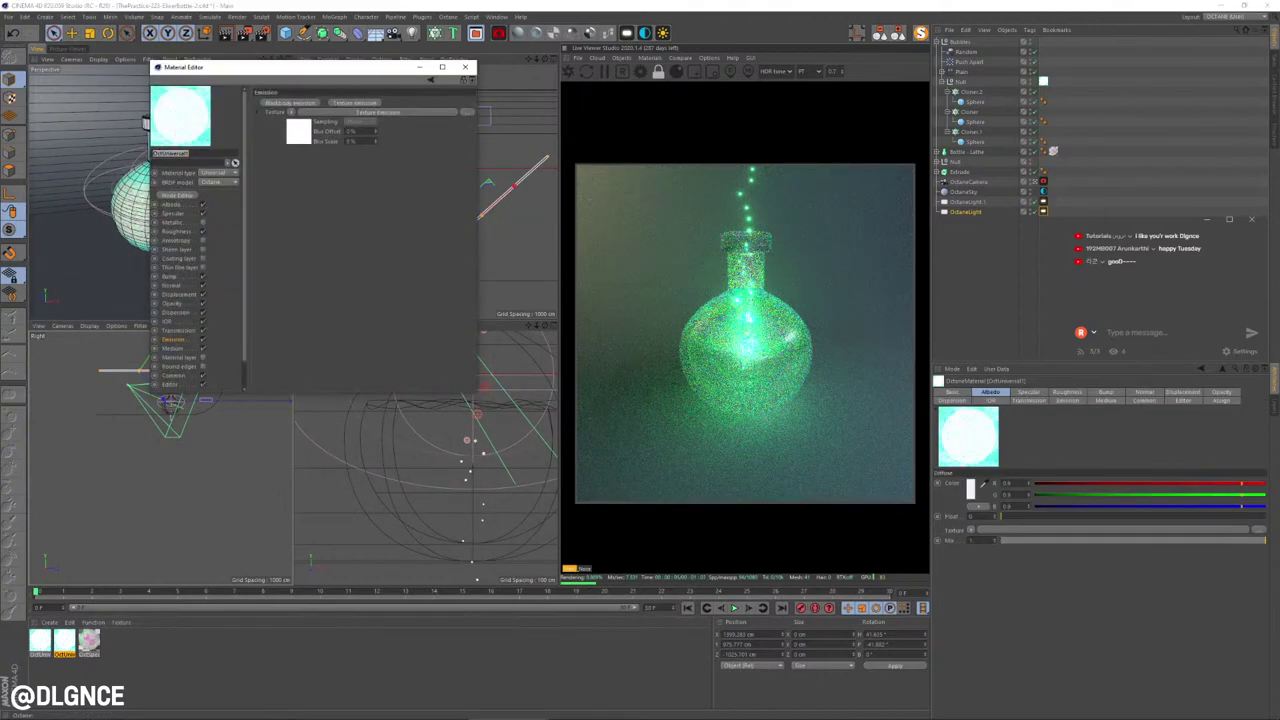
click(378, 112)
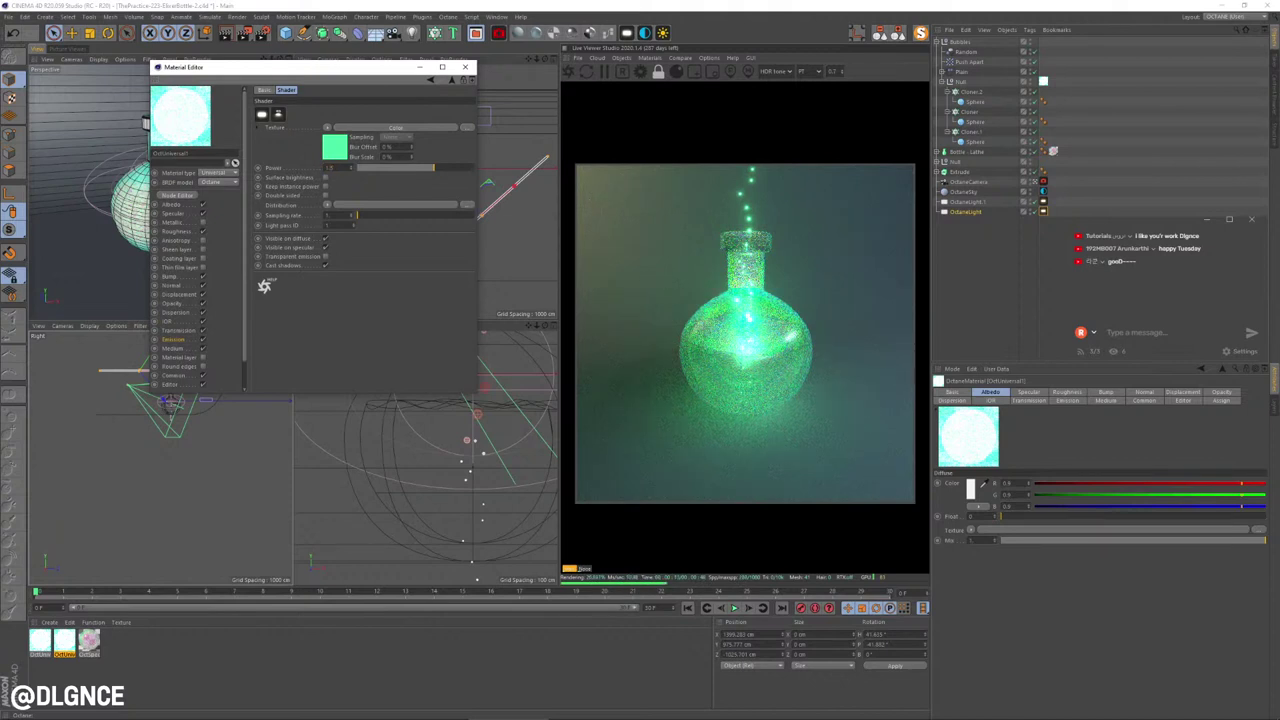
key(Return)
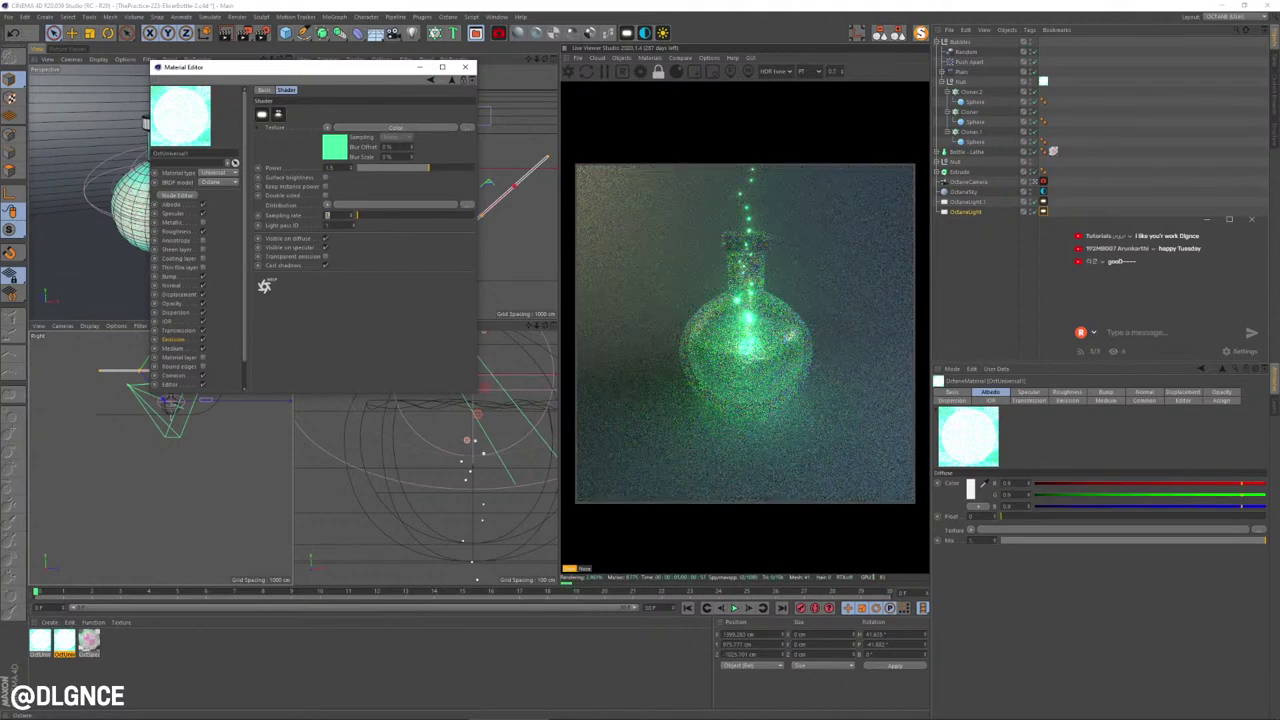
text(5)
key(Return)
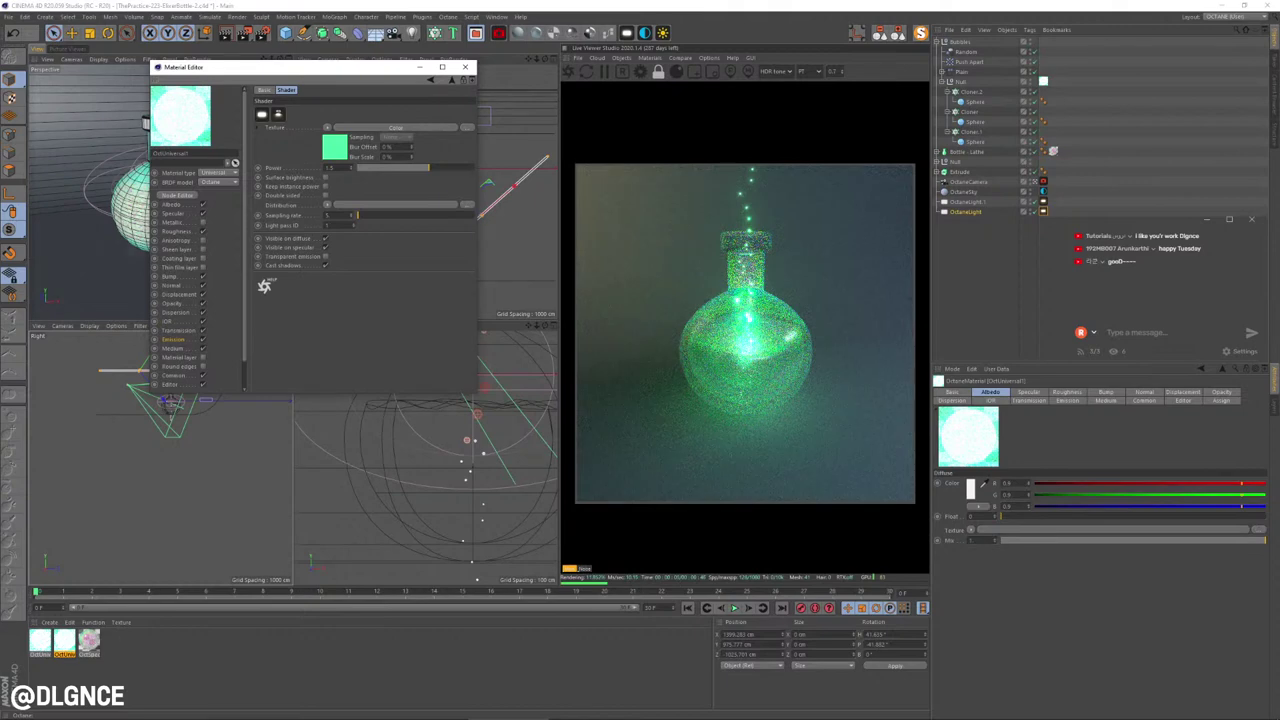
Step: Set the emission sampling rate of the first glowing bubble material to 5 and close the Material Editor
click(40, 641)
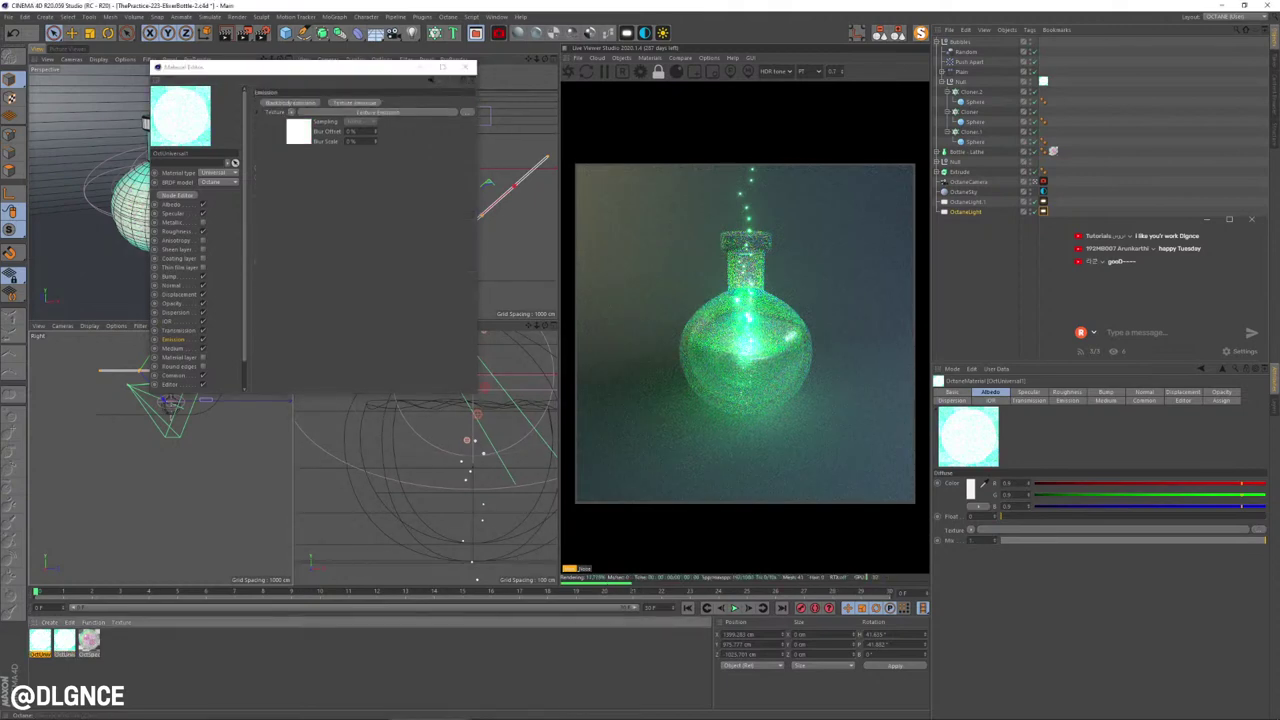
click(378, 114)
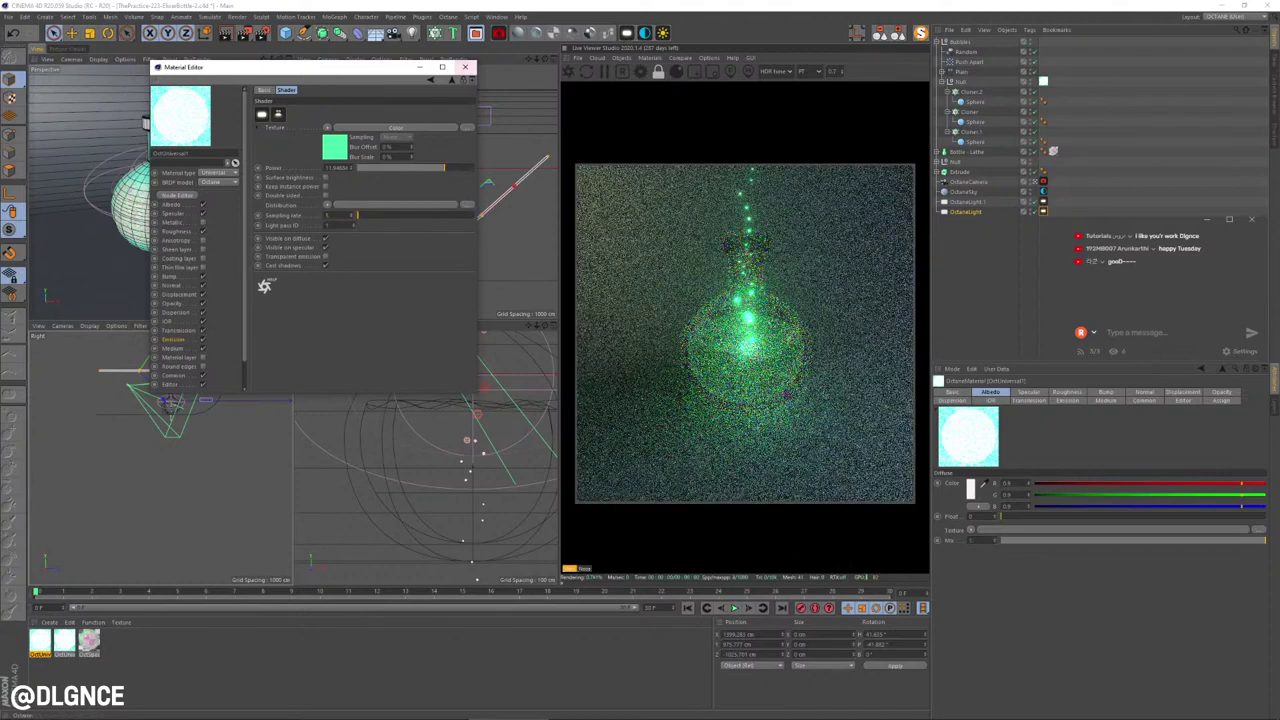
click(465, 67)
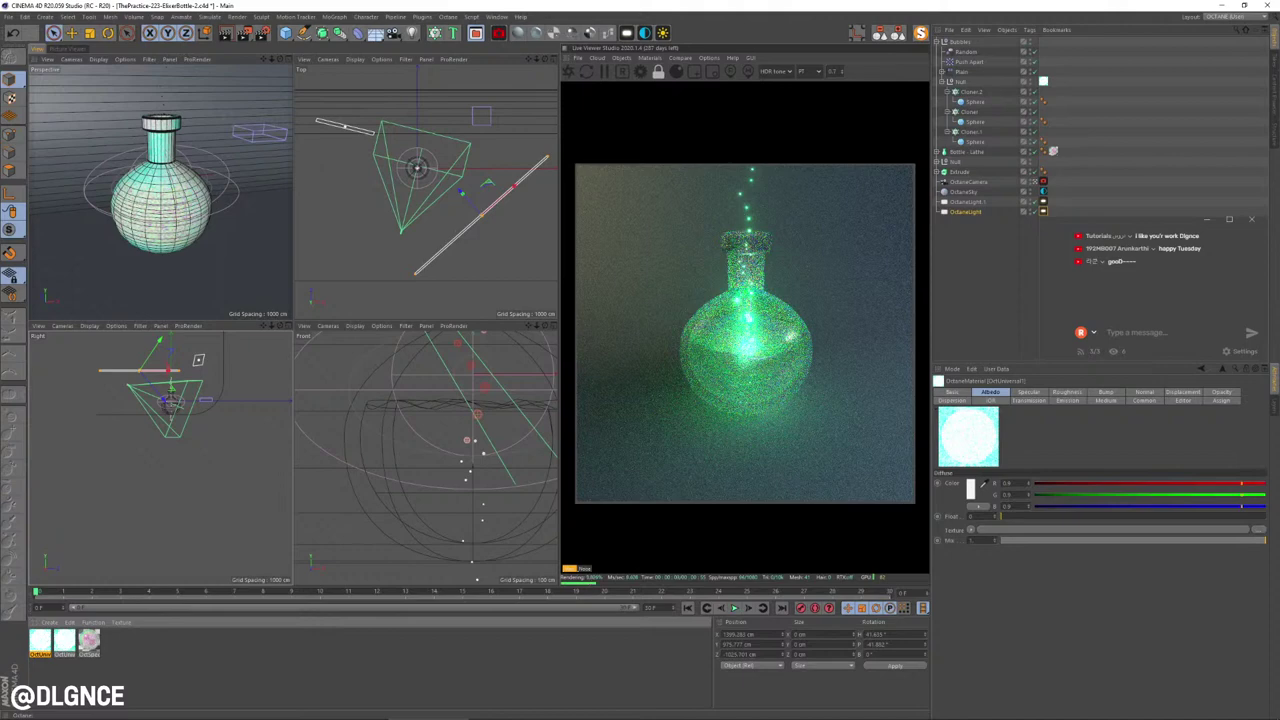
Step: Inspect the noise pass in the Live Viewer, return to the main pass and preview the bubble animation
click(585, 569)
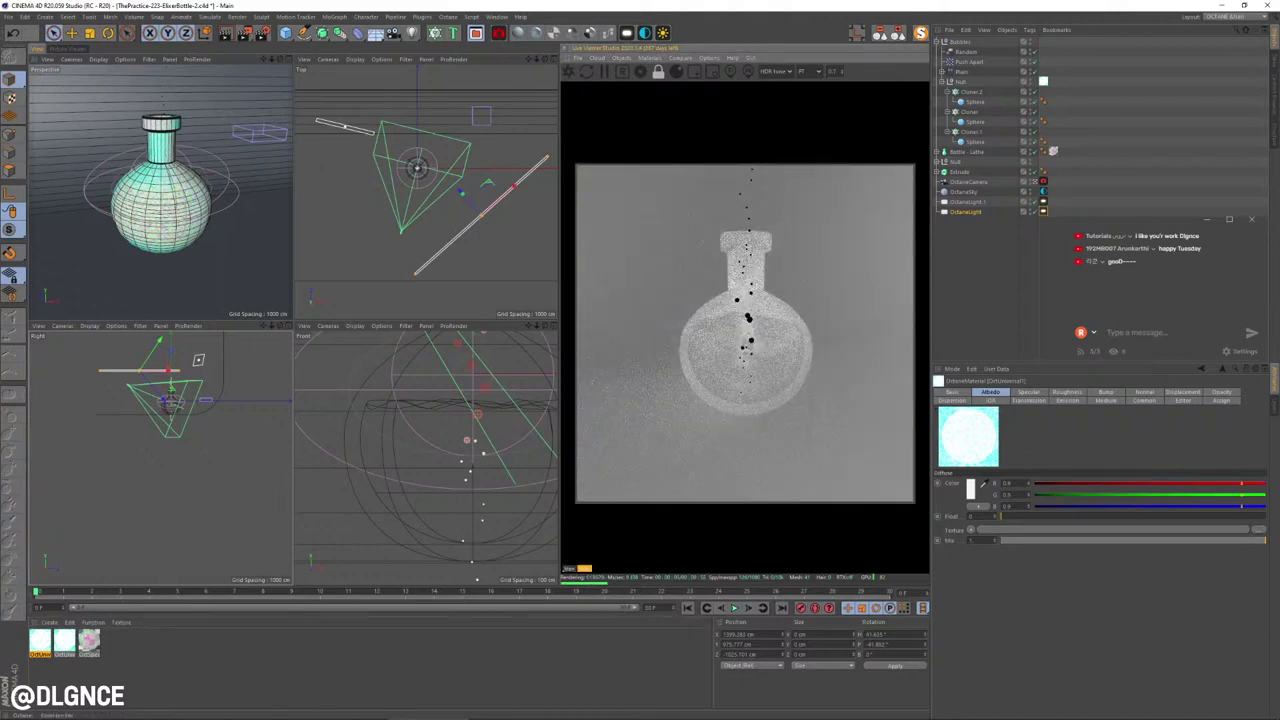
click(569, 569)
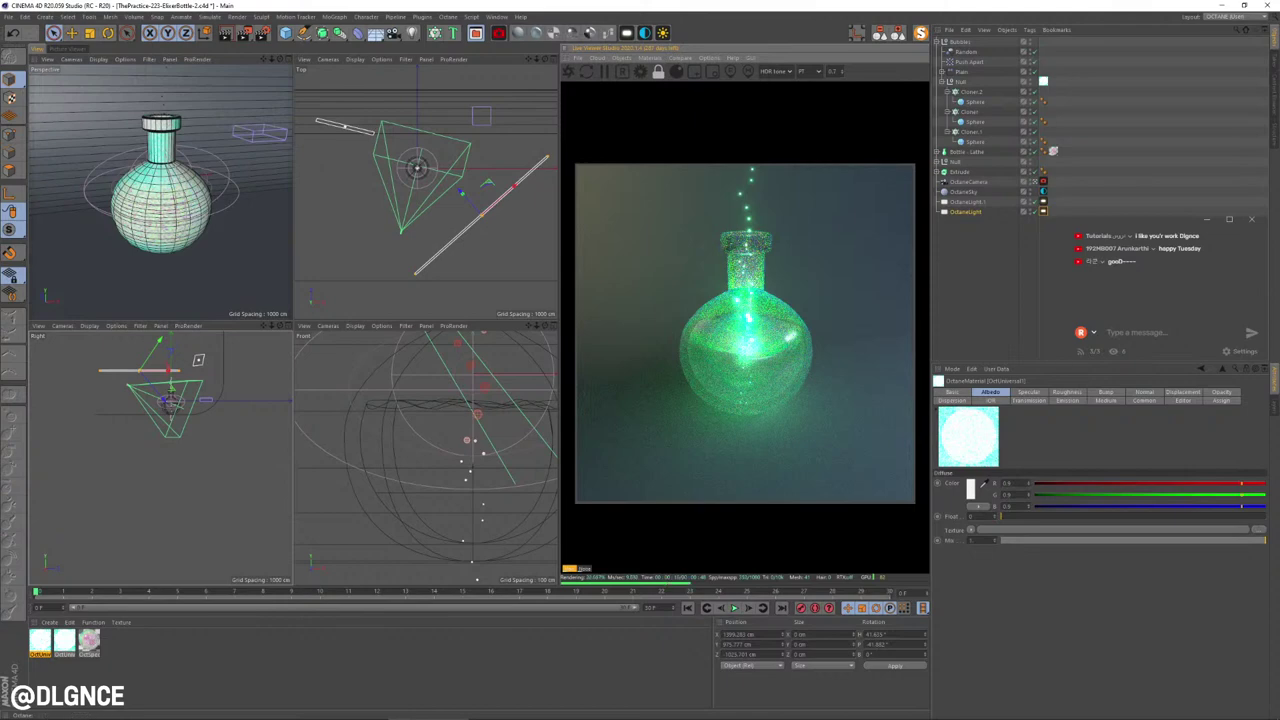
click(734, 608)
click(734, 608)
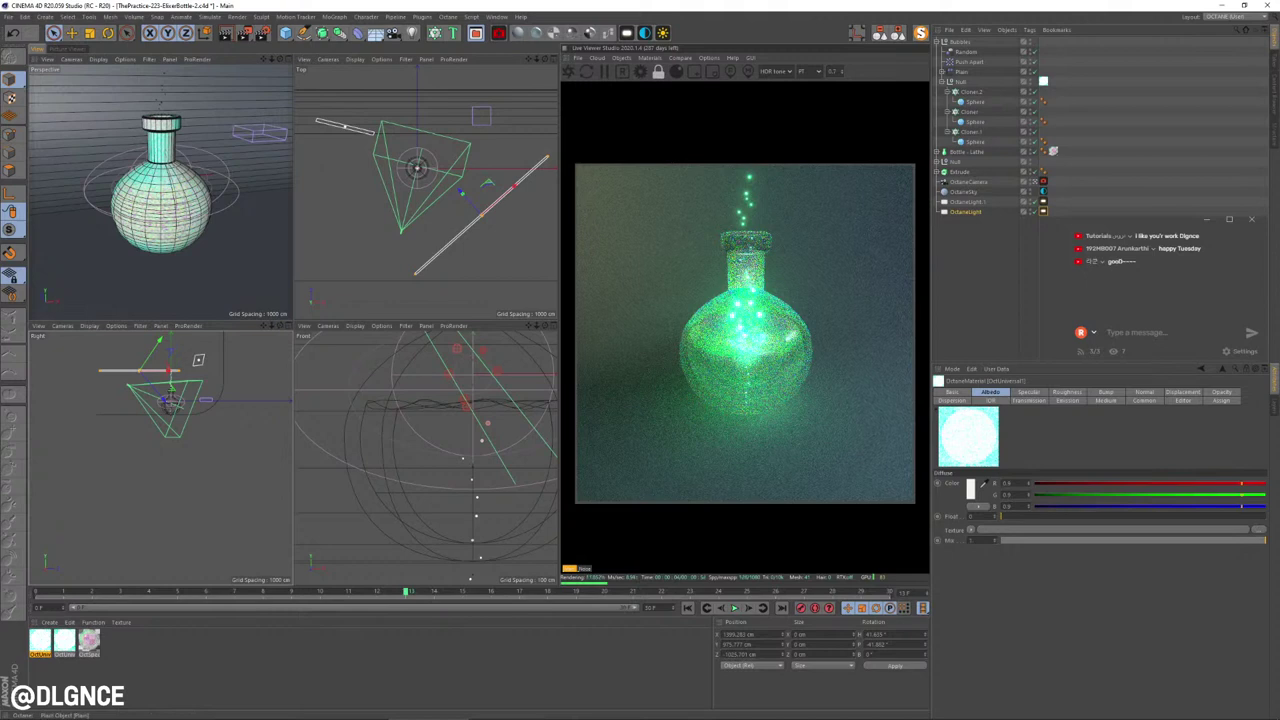
Step: Lower the Plain effector's Spherical Field into the bottle's body in the front view and preview the animation
click(942, 72)
click(979, 82)
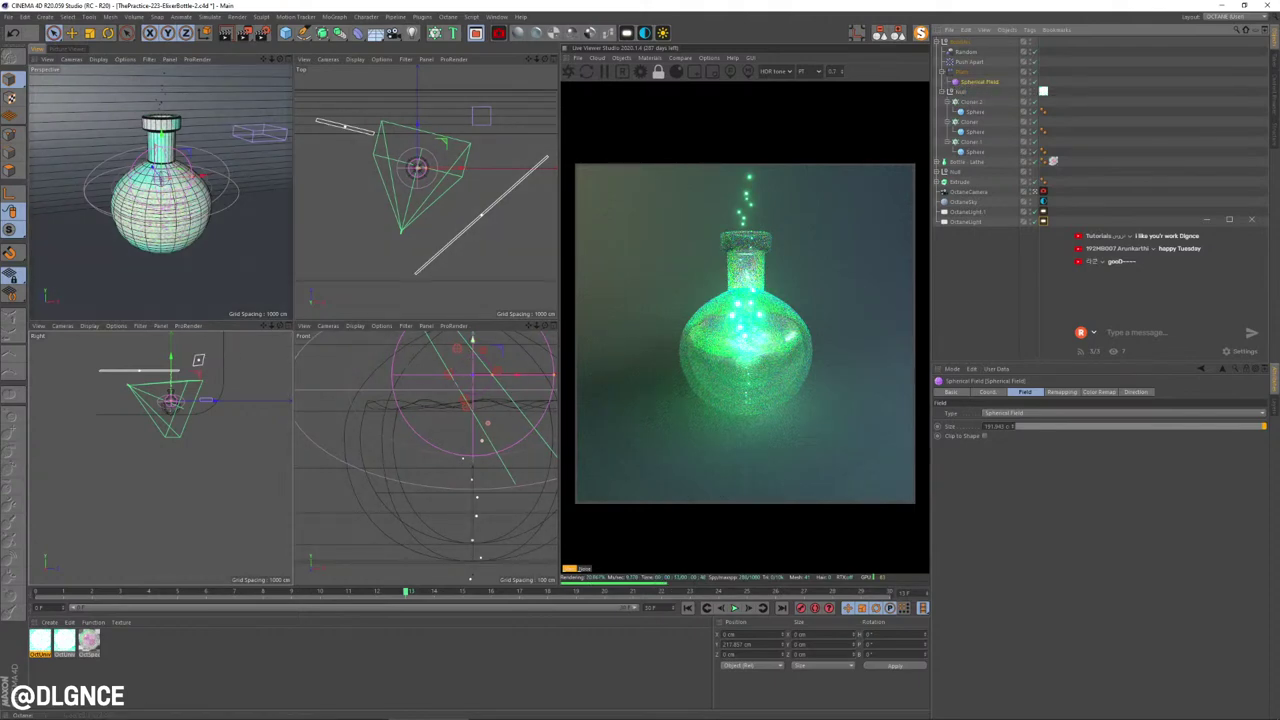
drag(475, 337, 475, 388)
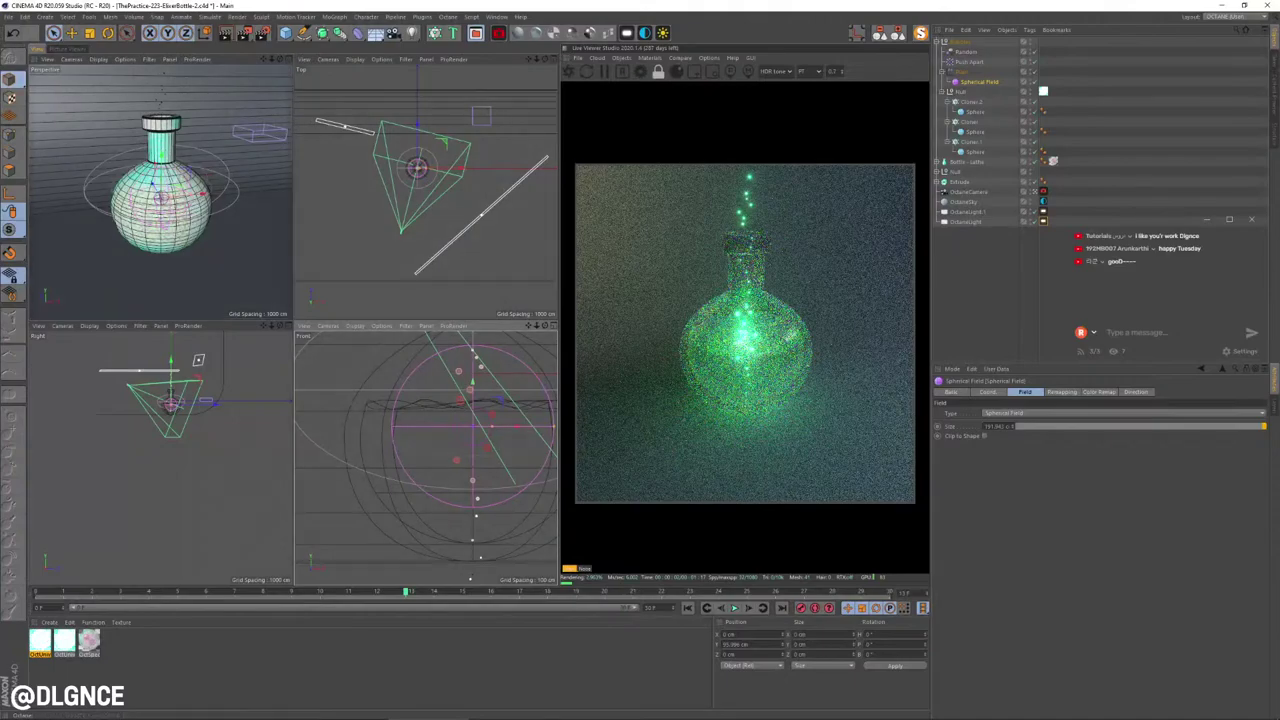
click(733, 607)
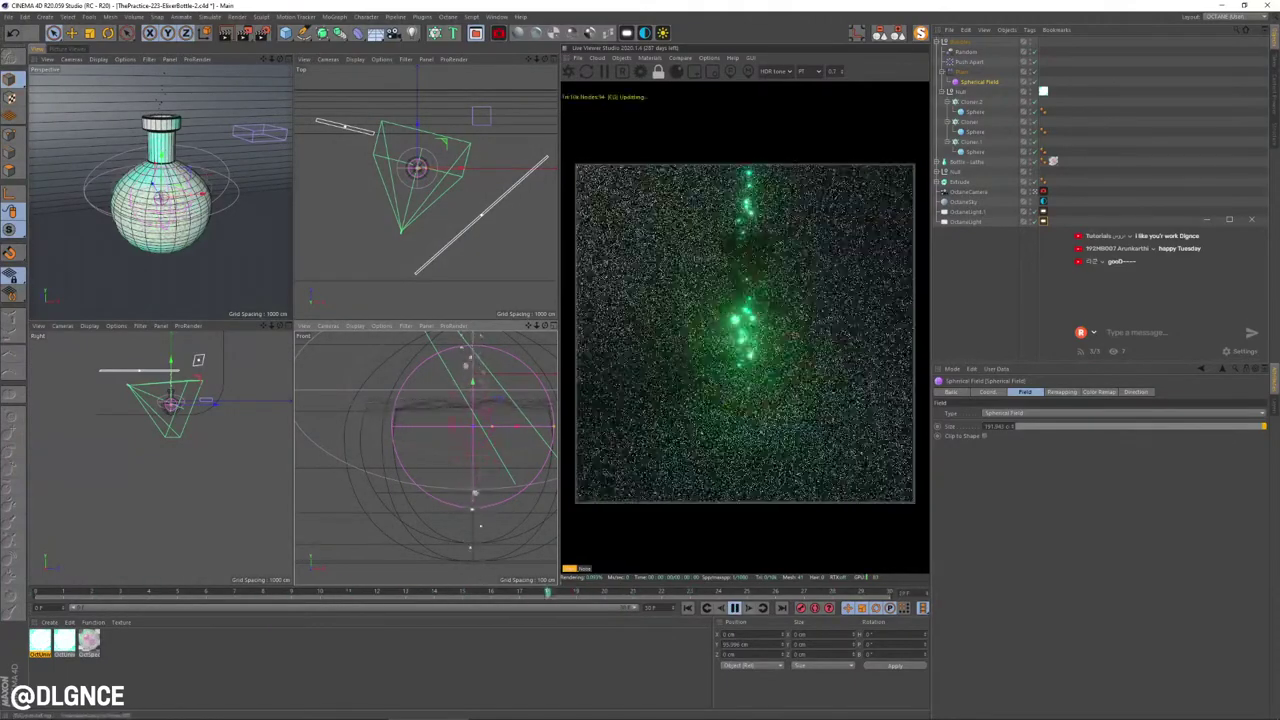
click(734, 608)
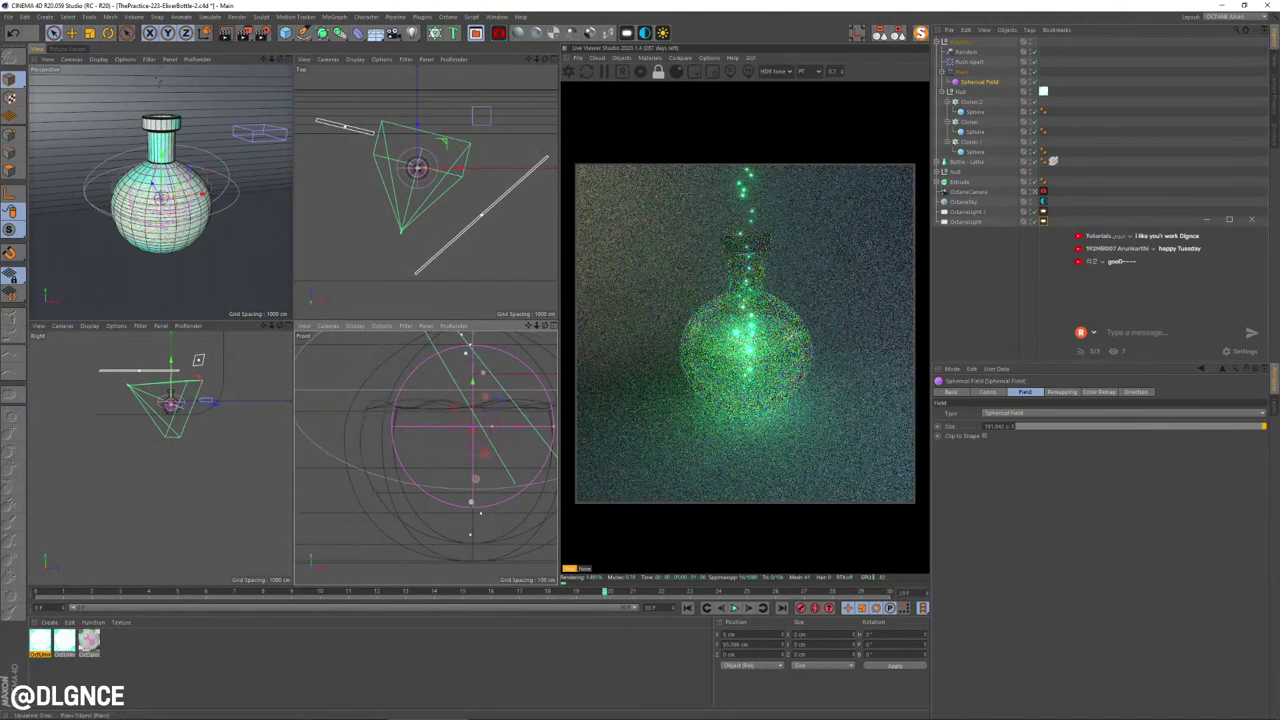
Step: Set the Plain effector's uniform scale to 3, reselect its Spherical Field and save the project
click(962, 72)
double_click(1048, 441)
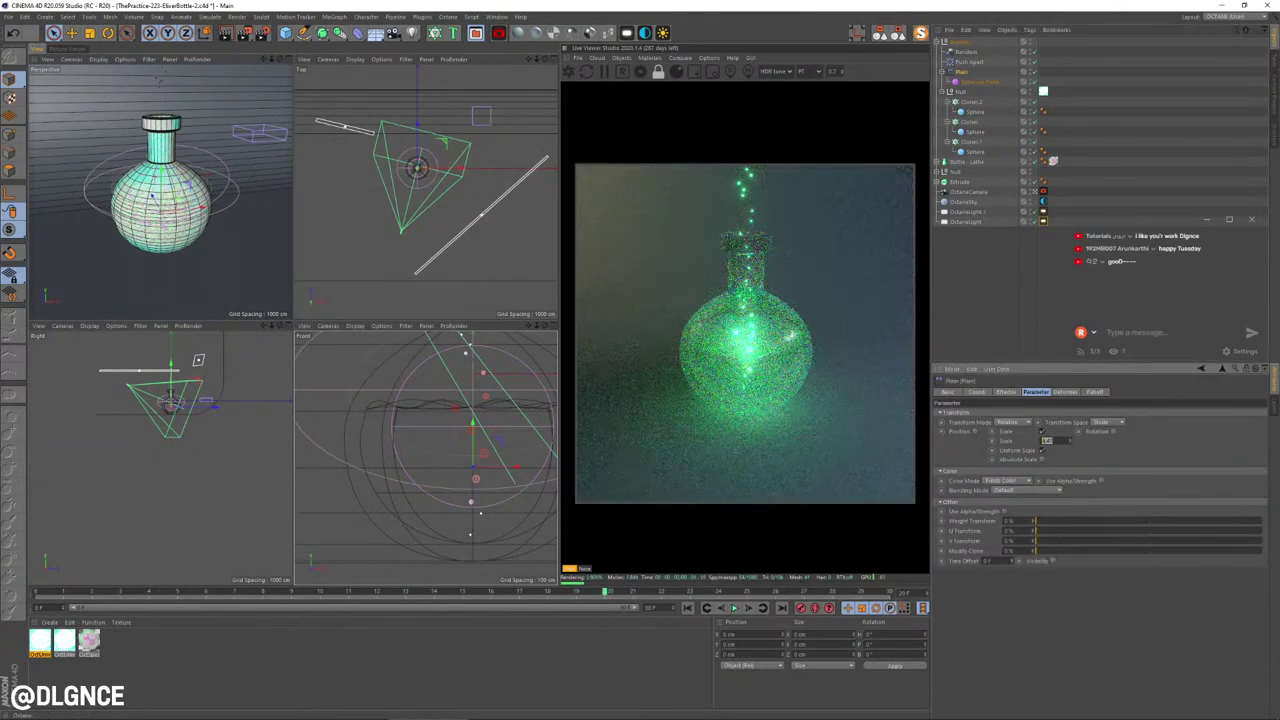
text(3)
key(Return)
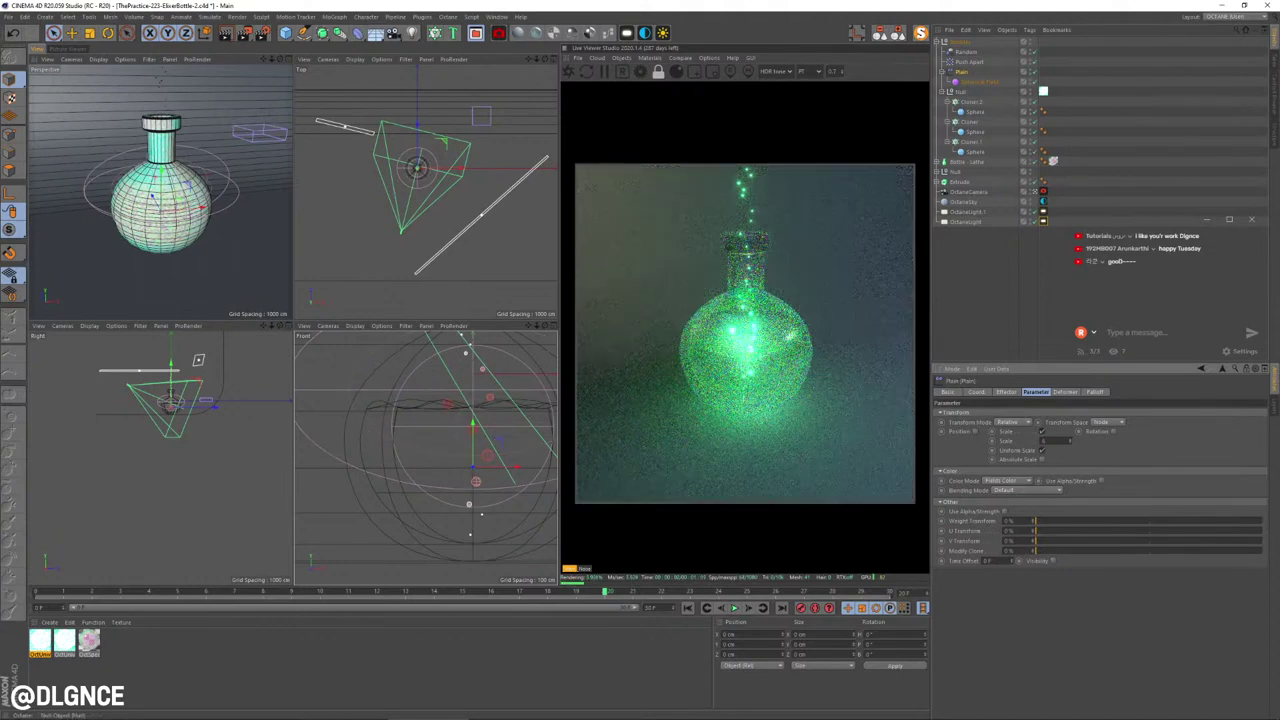
click(979, 82)
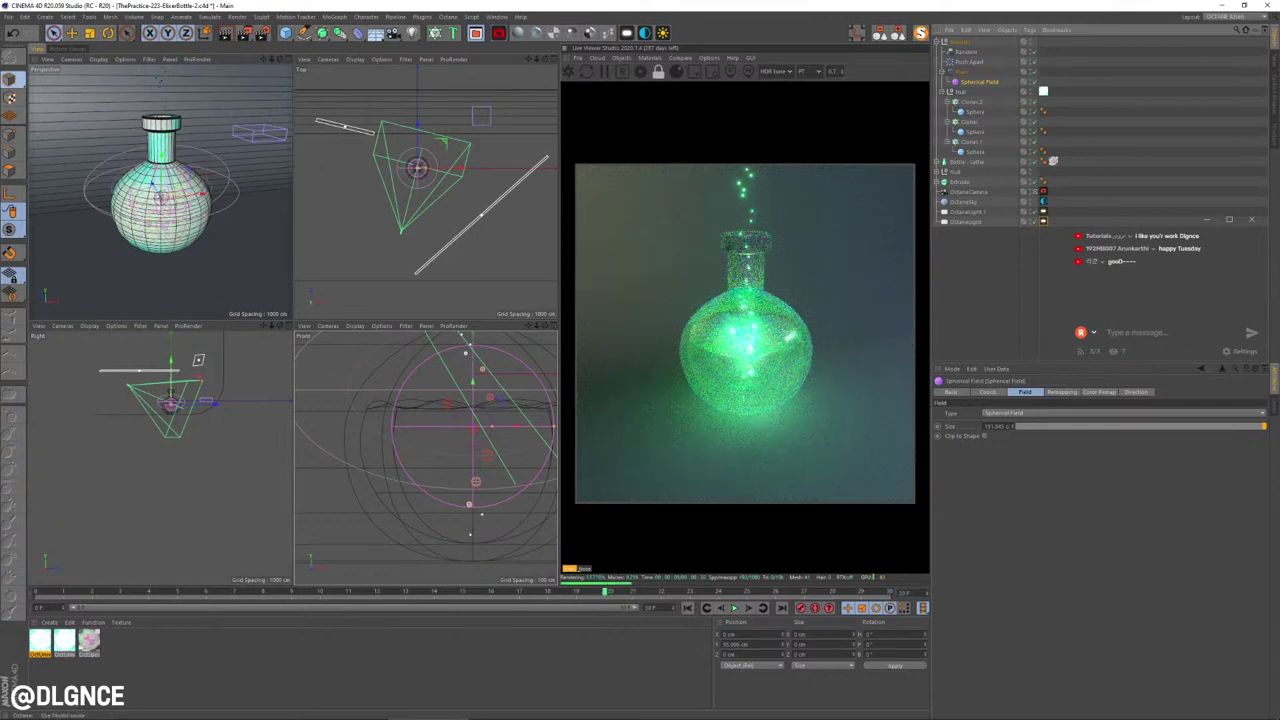
key(ctrl+s)
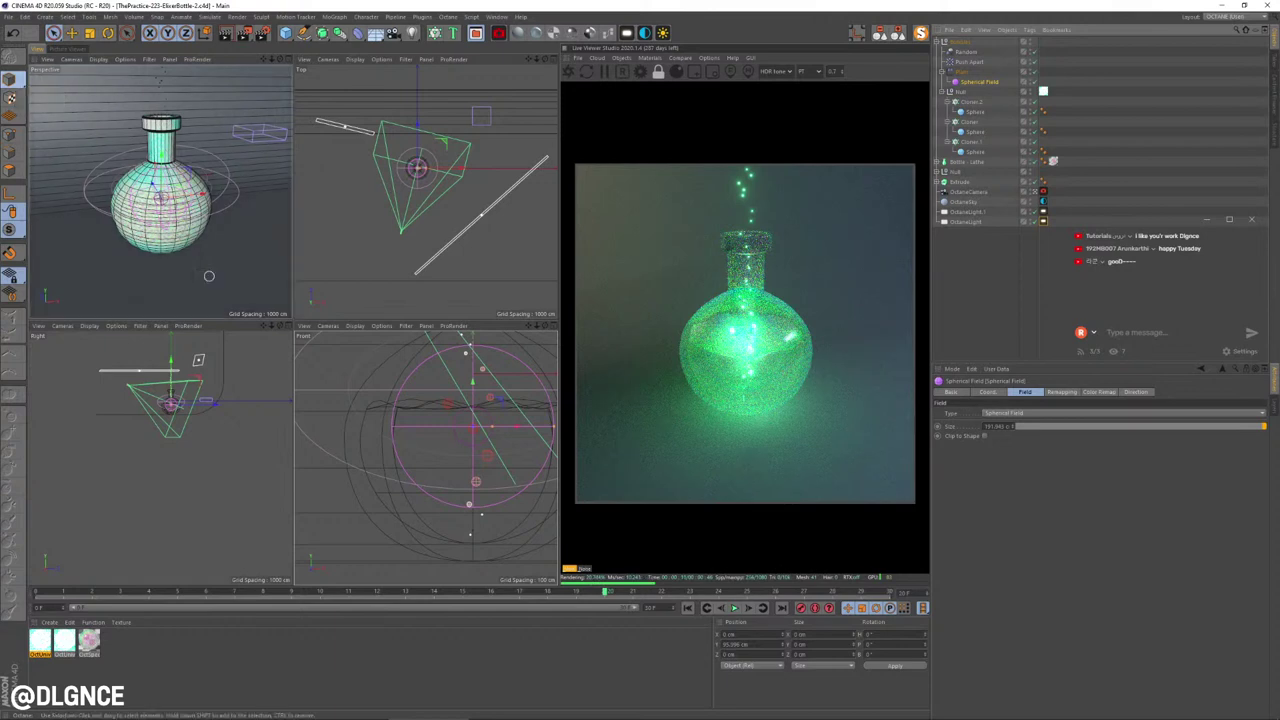
Step: Open the bottle's glass material and lower its roughness to about 0.03
double_click(89, 641)
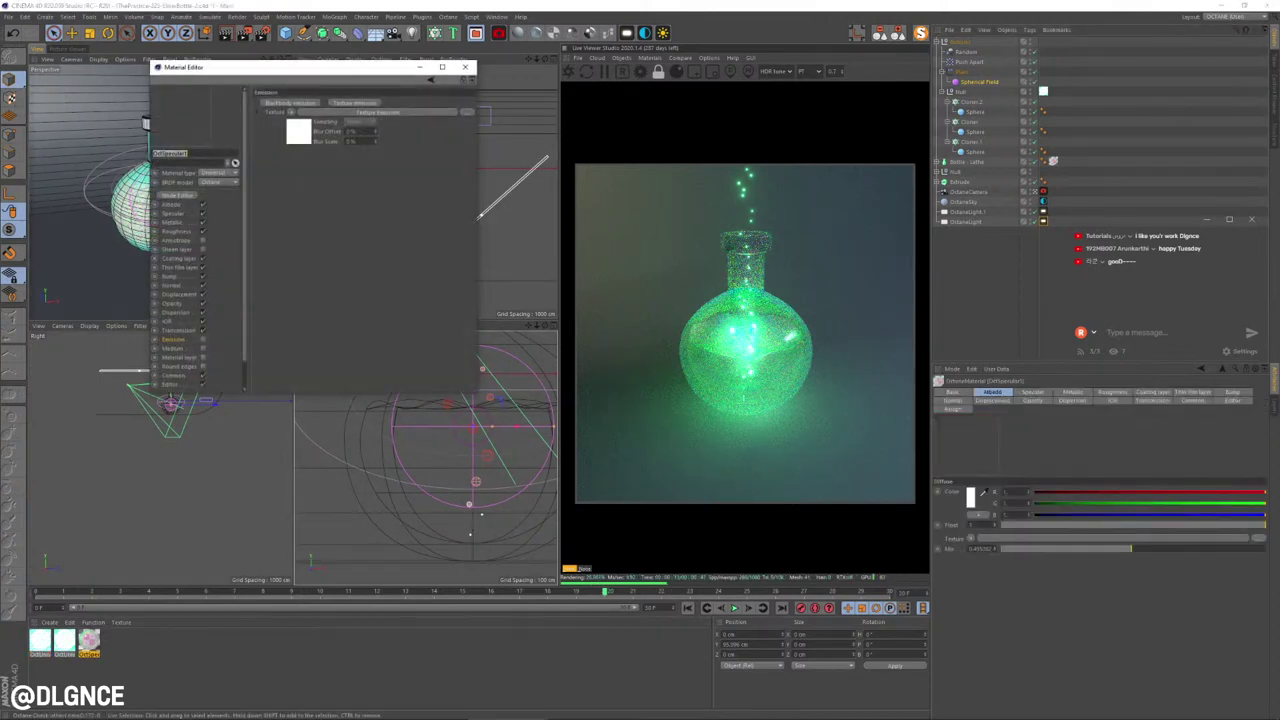
drag(300, 66, 390, 204)
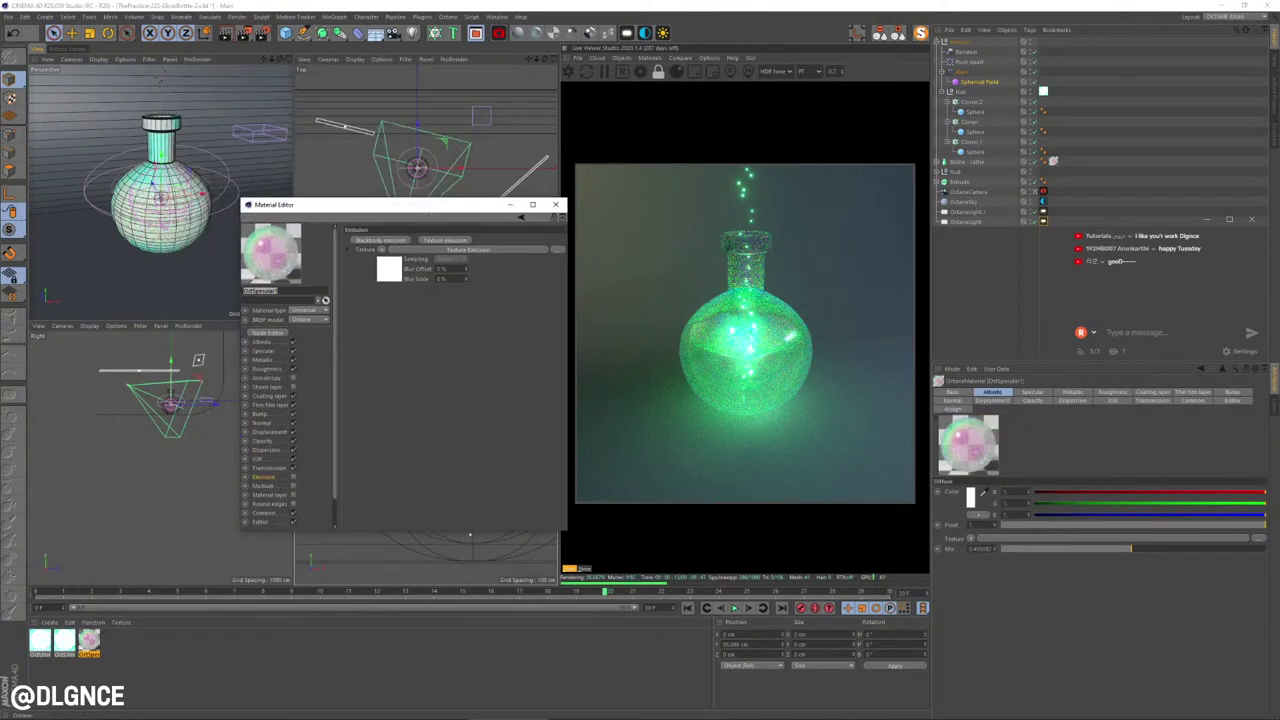
click(258, 459)
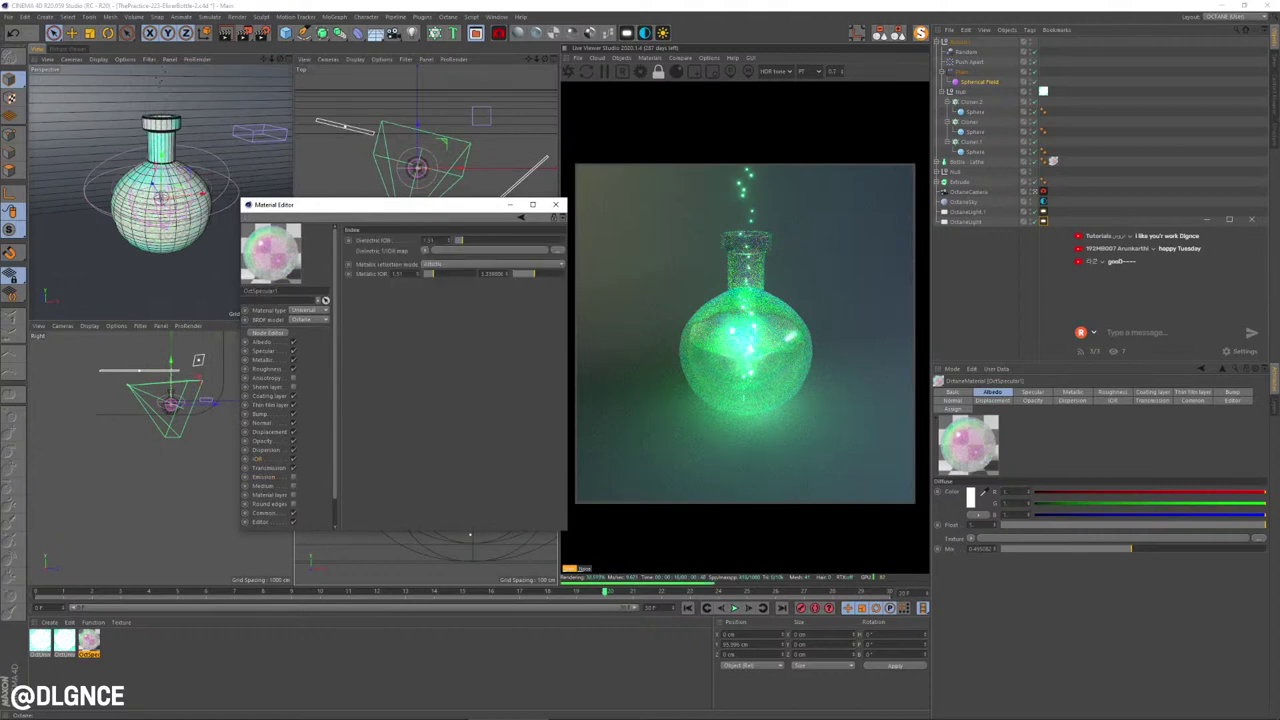
click(267, 369)
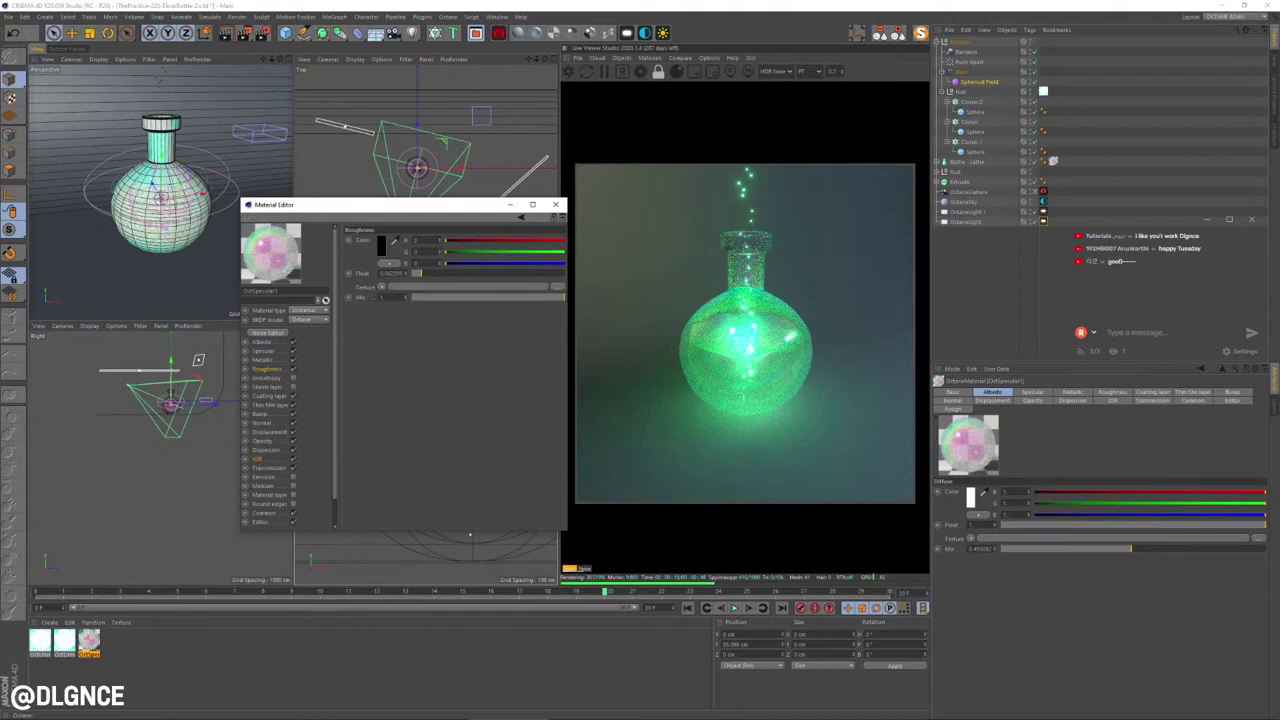
drag(421, 273, 425, 273)
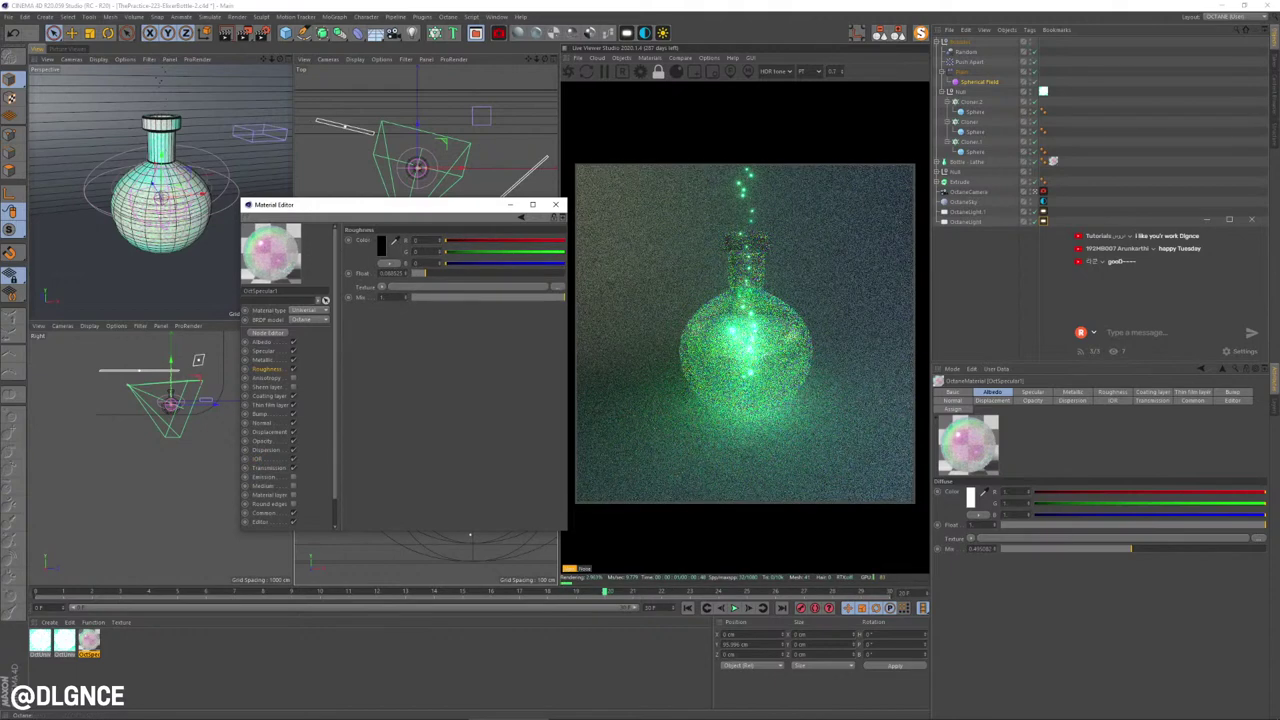
drag(425, 273, 417, 273)
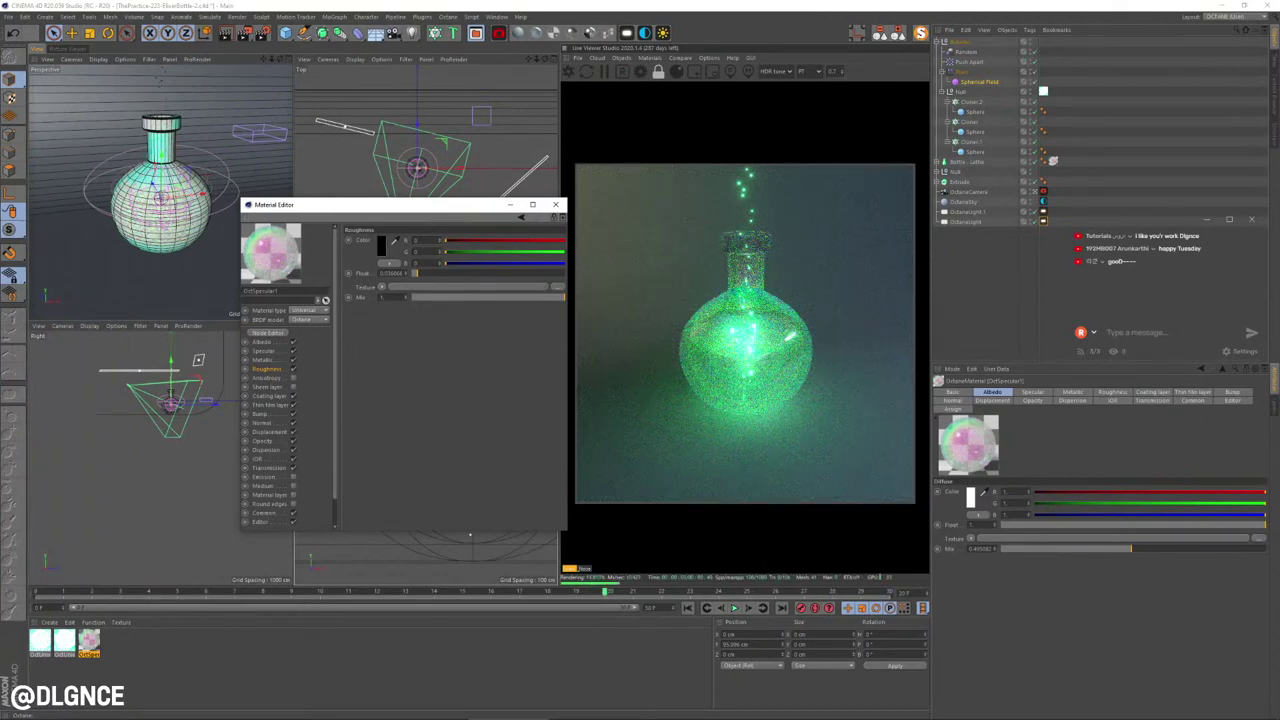
Step: Set the bottle glass material's opacity to about 0.7 and its metallic value to about 0.79
click(262, 441)
drag(498, 273, 519, 273)
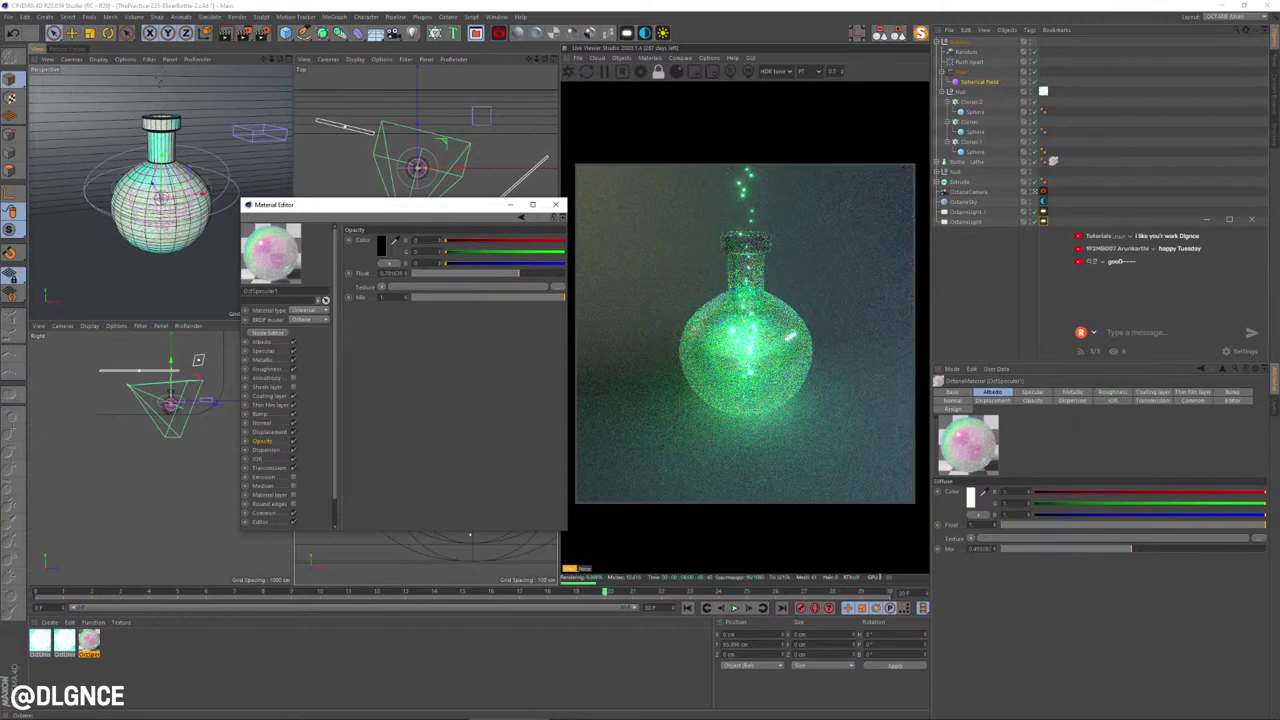
click(263, 360)
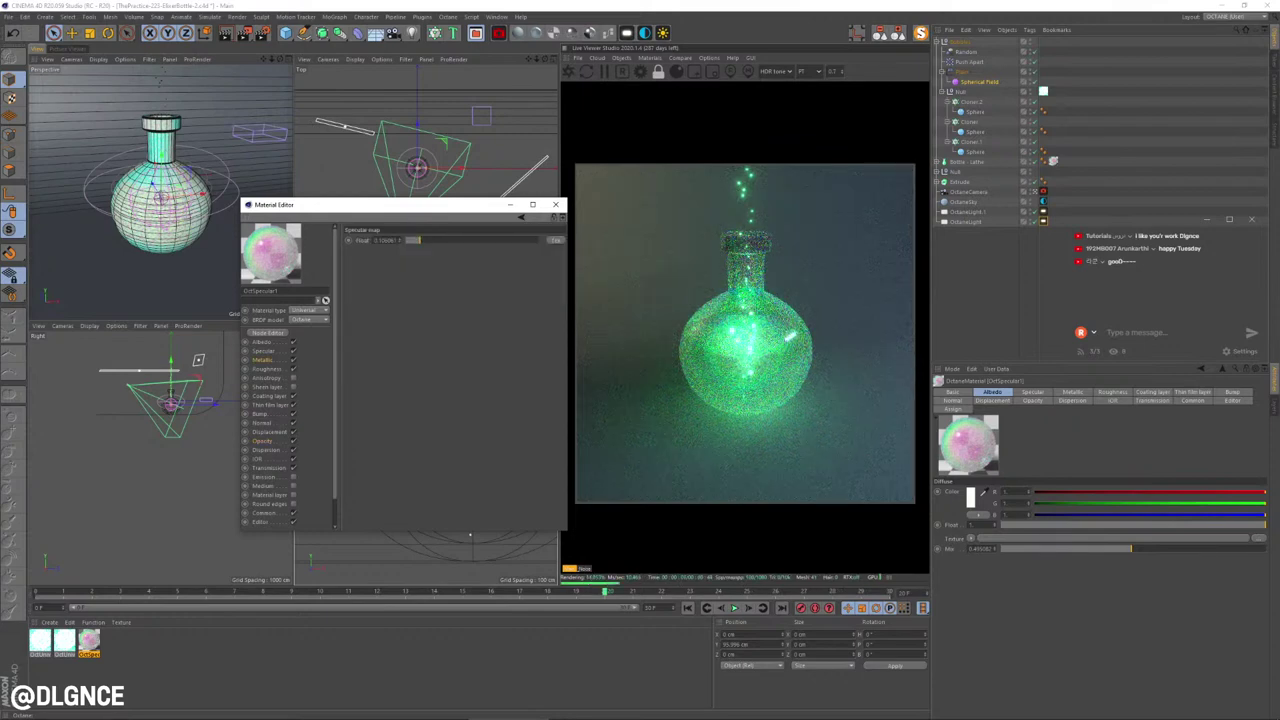
drag(420, 240, 510, 240)
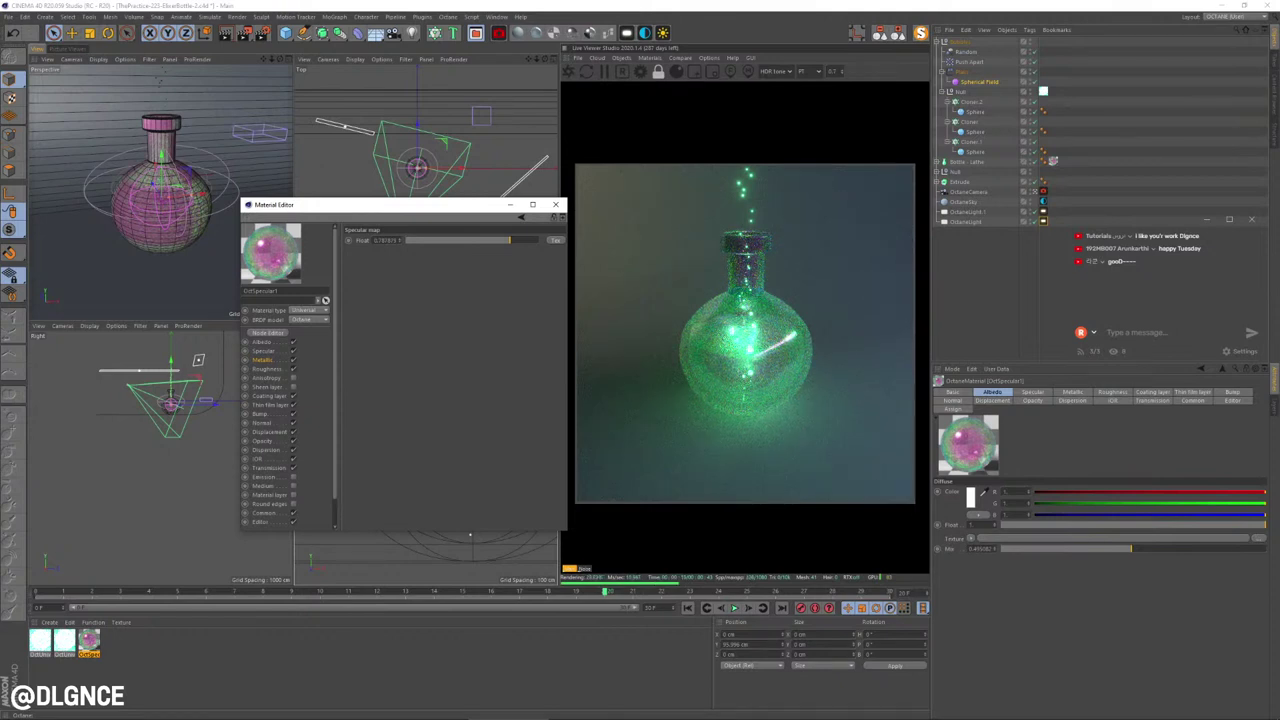
Step: Lower the glass material's opacity slightly, raise its roughness to about 0.05 and close the material
click(262, 441)
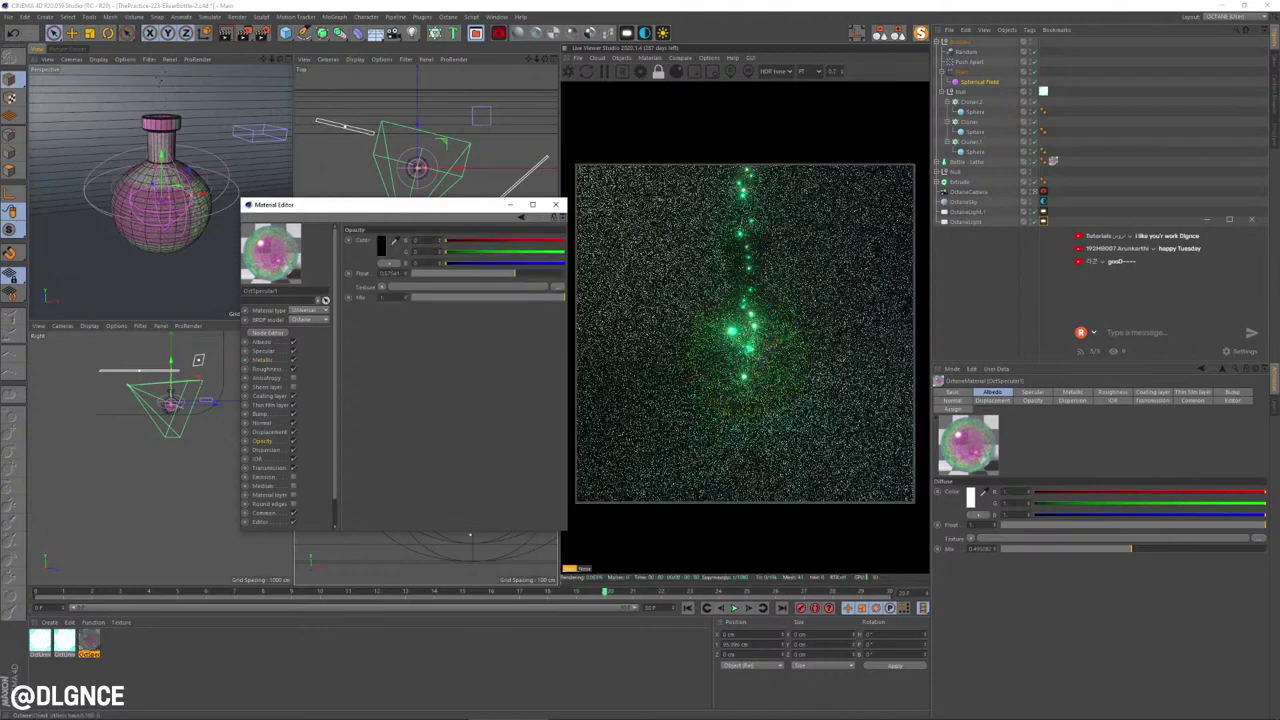
click(262, 360)
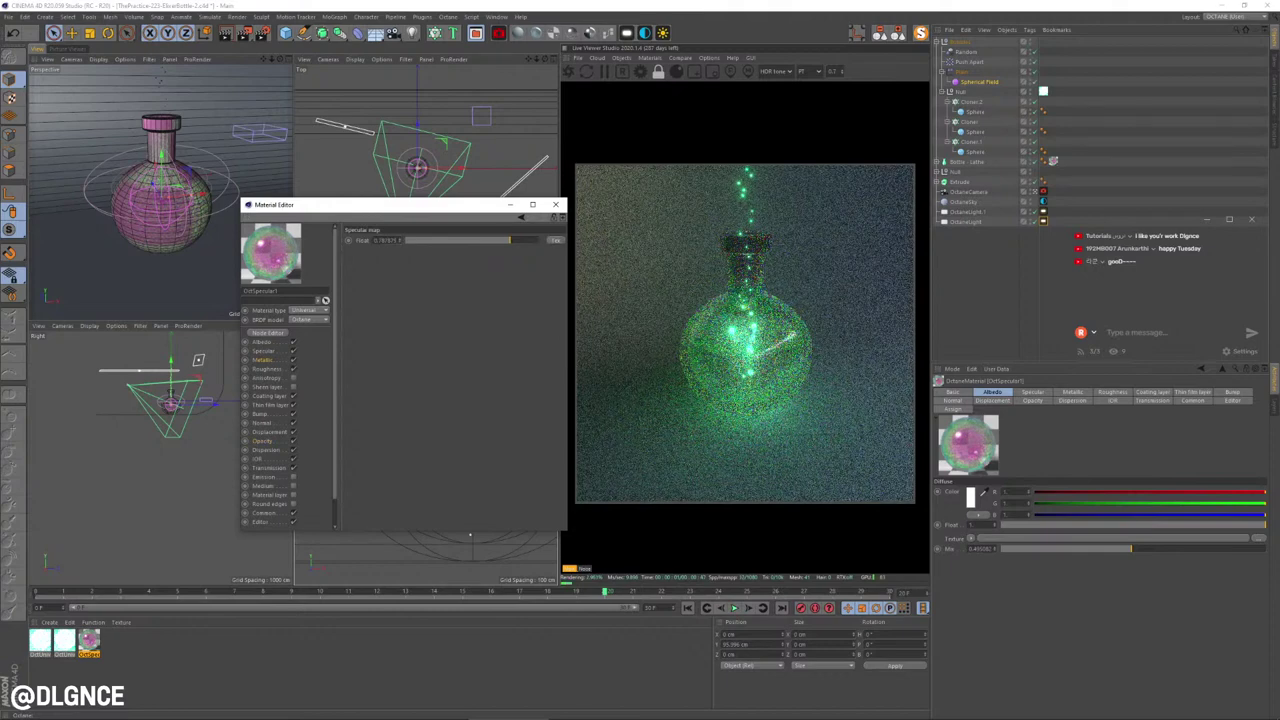
click(266, 368)
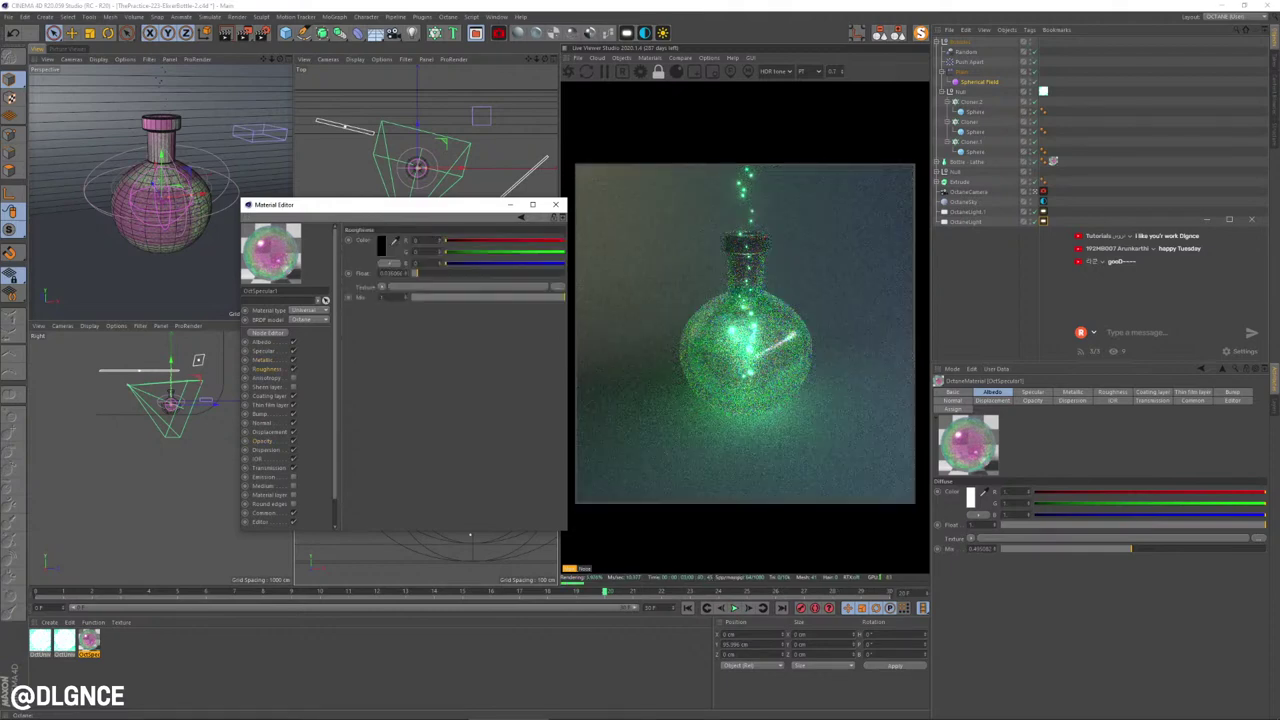
drag(417, 273, 420, 273)
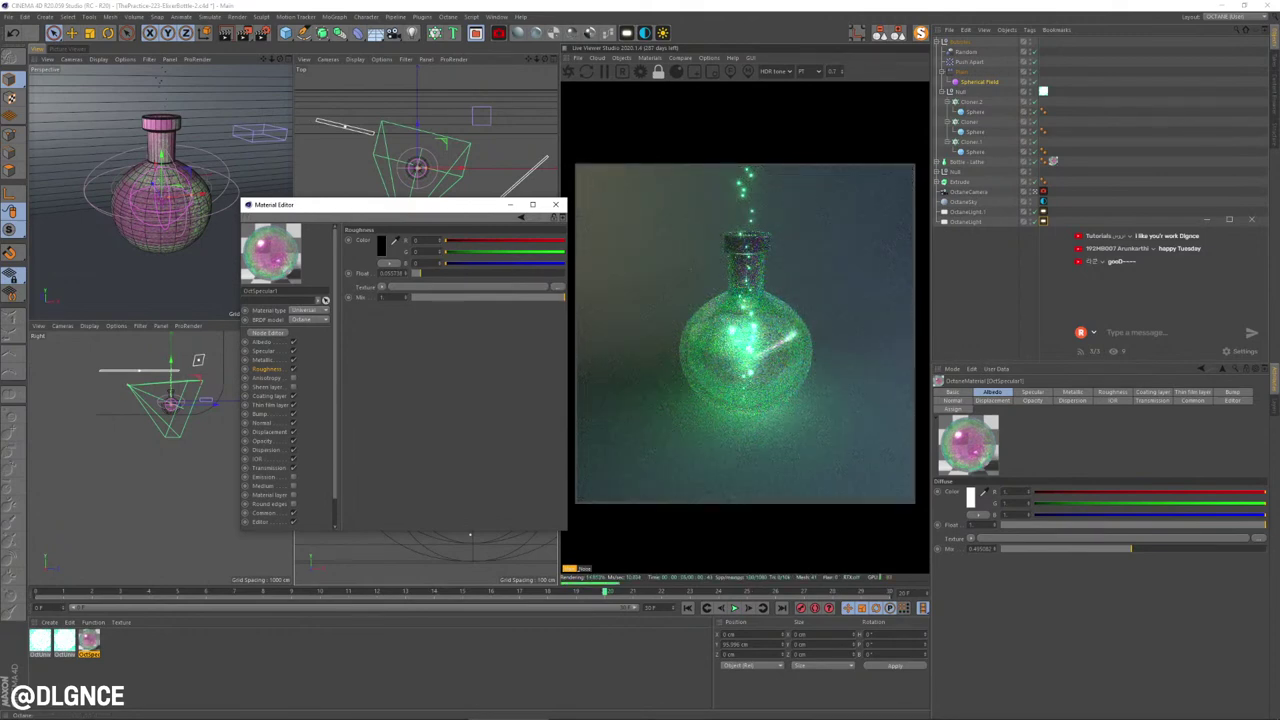
click(556, 204)
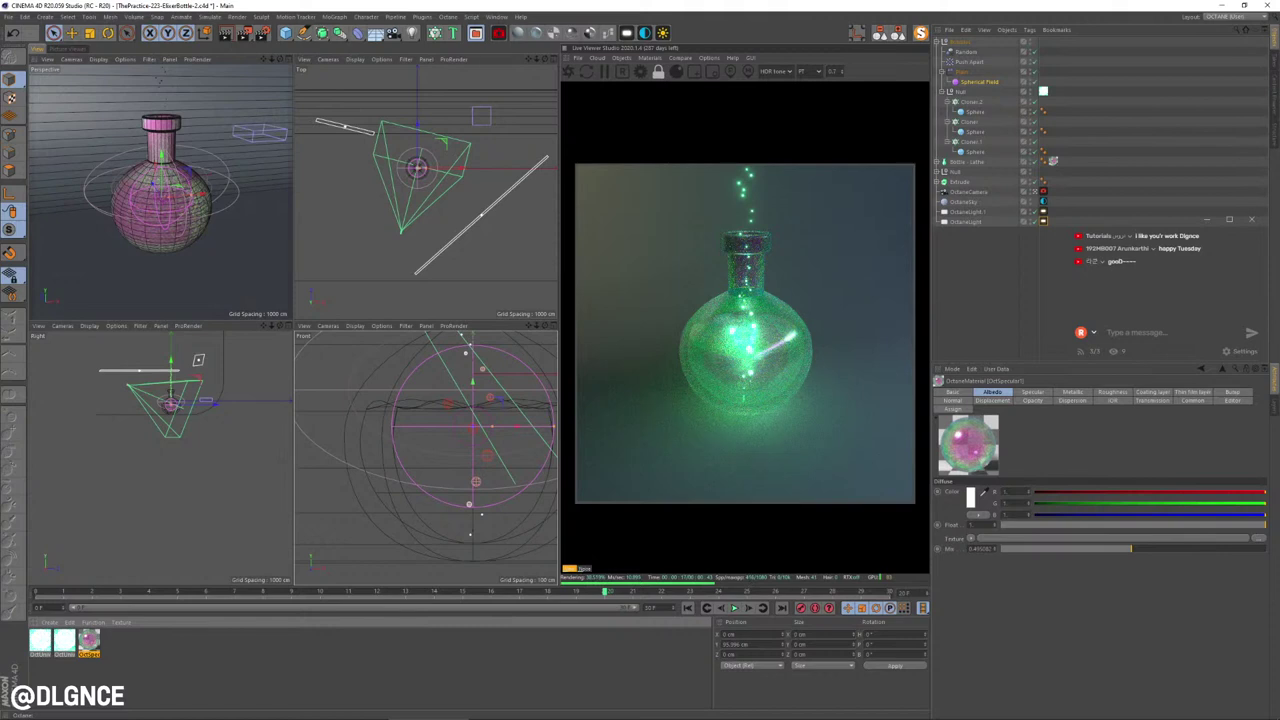
Step: Maximize the perspective view, open the liquid's OctUniversal1 material and set its opacity to about 0.9
key(F1)
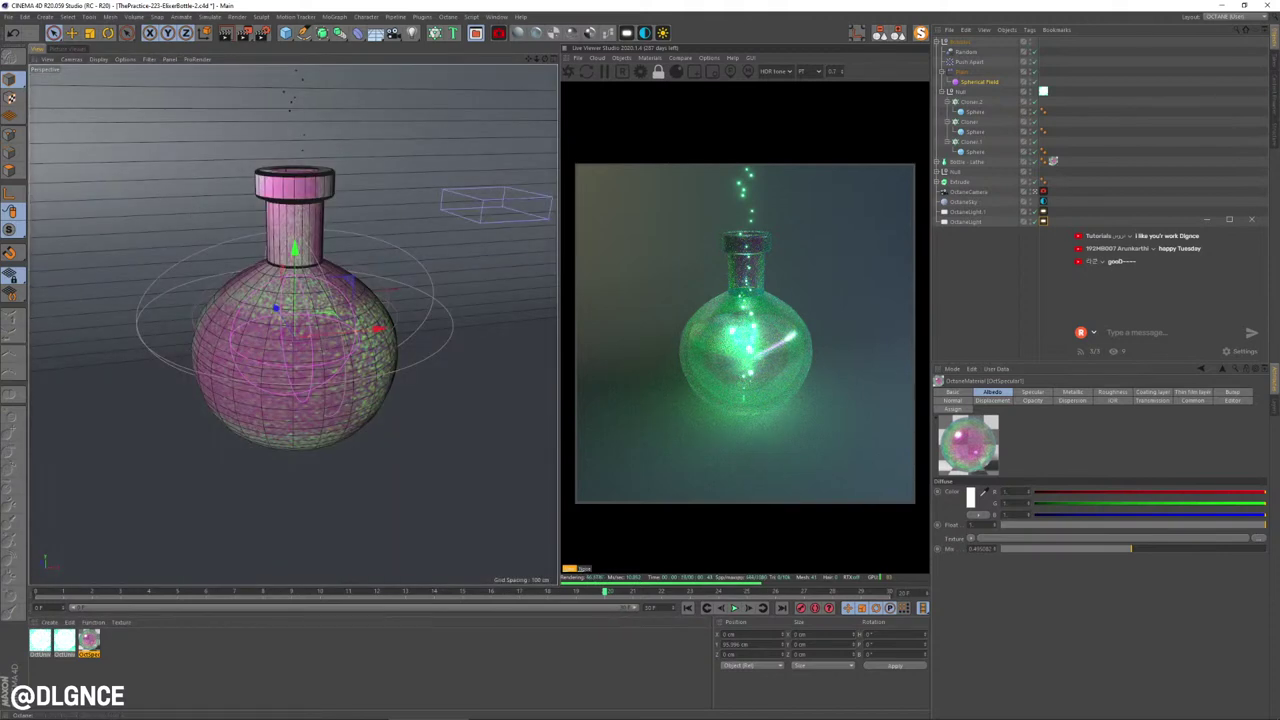
double_click(40, 640)
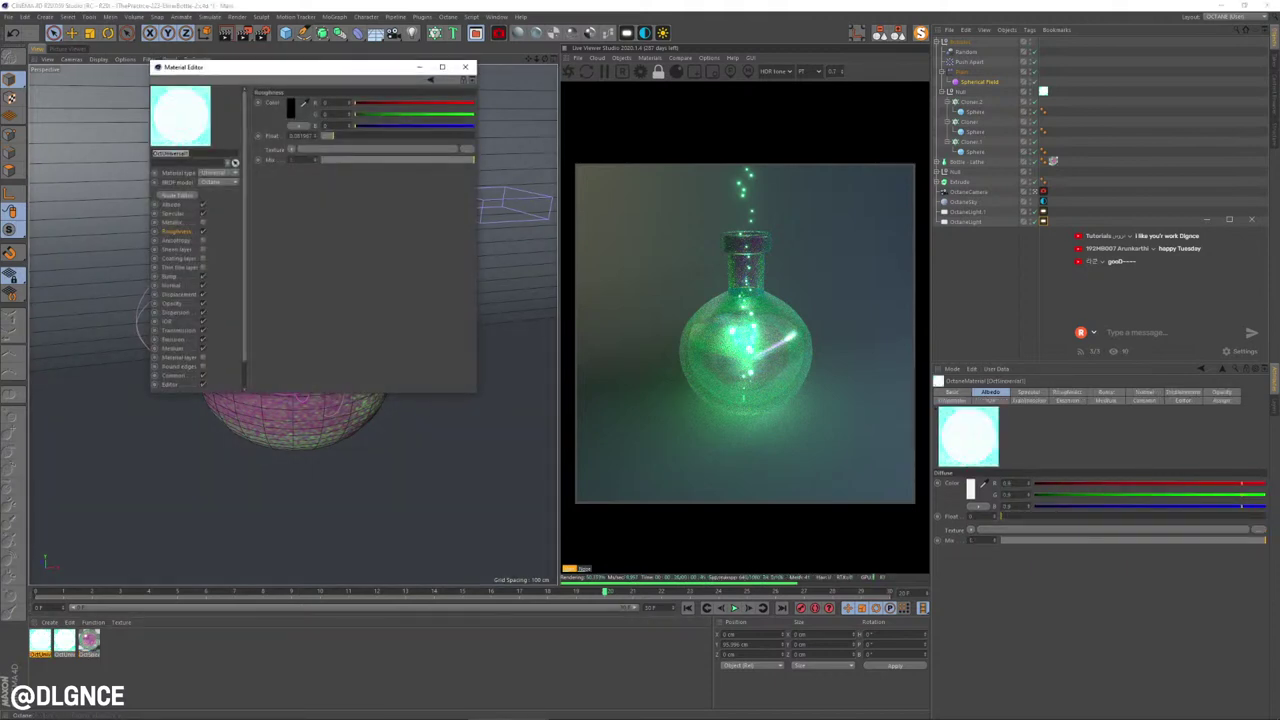
click(173, 303)
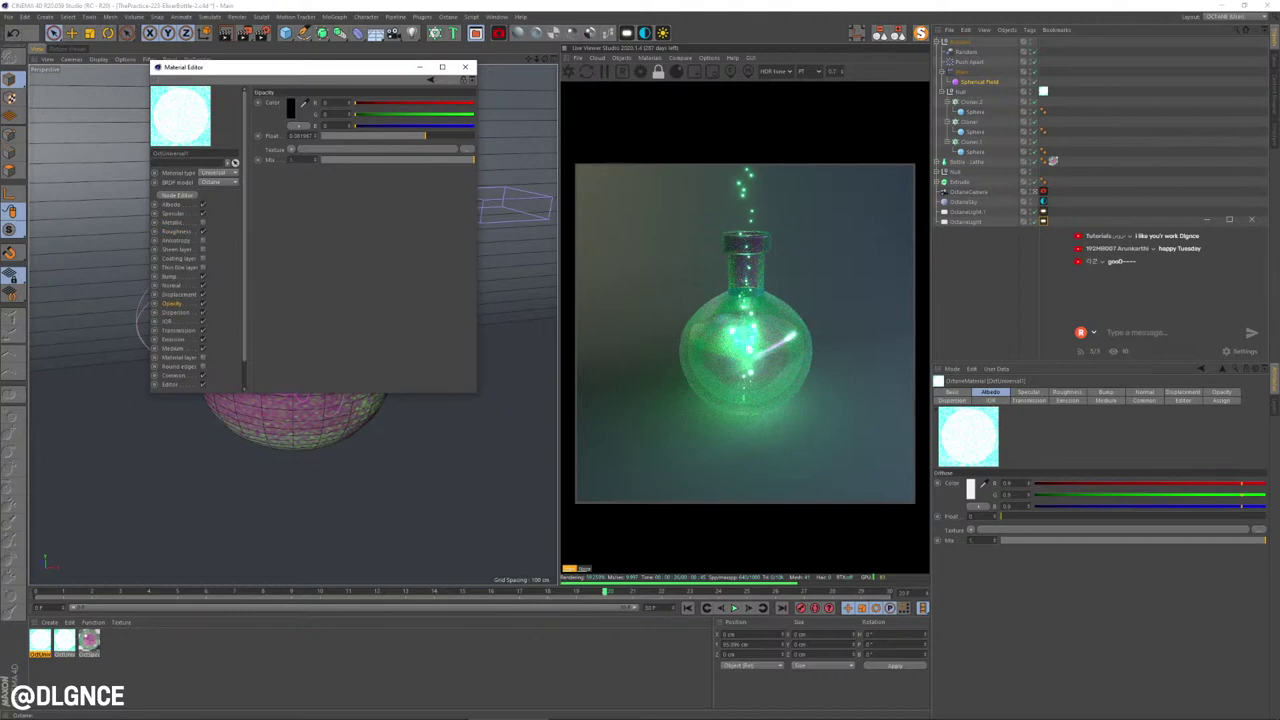
drag(425, 136, 475, 136)
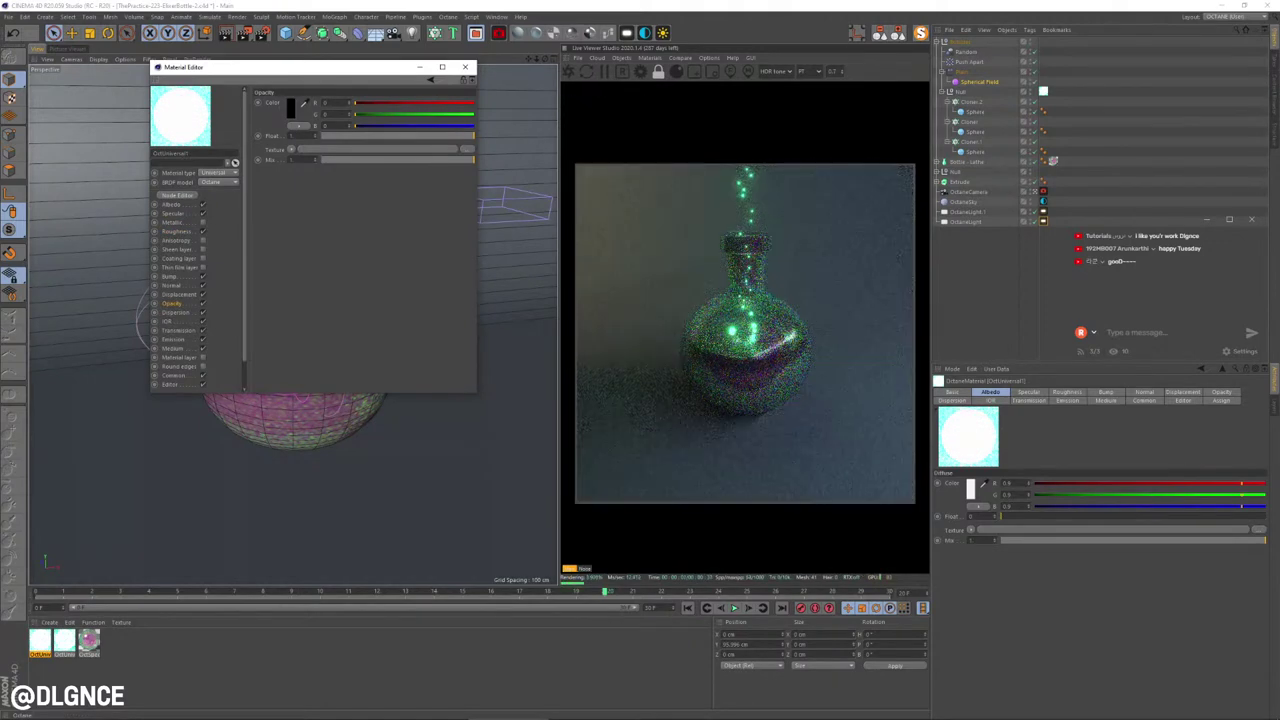
click(471, 136)
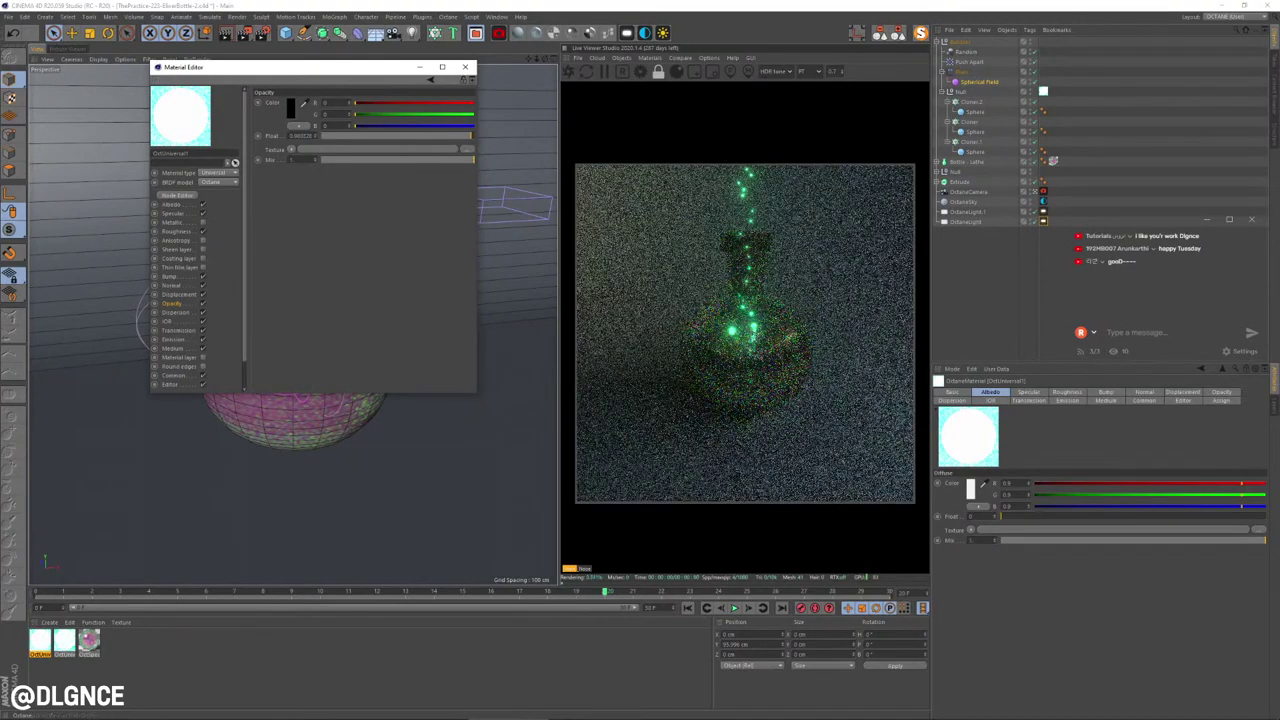
key(ctrl+z)
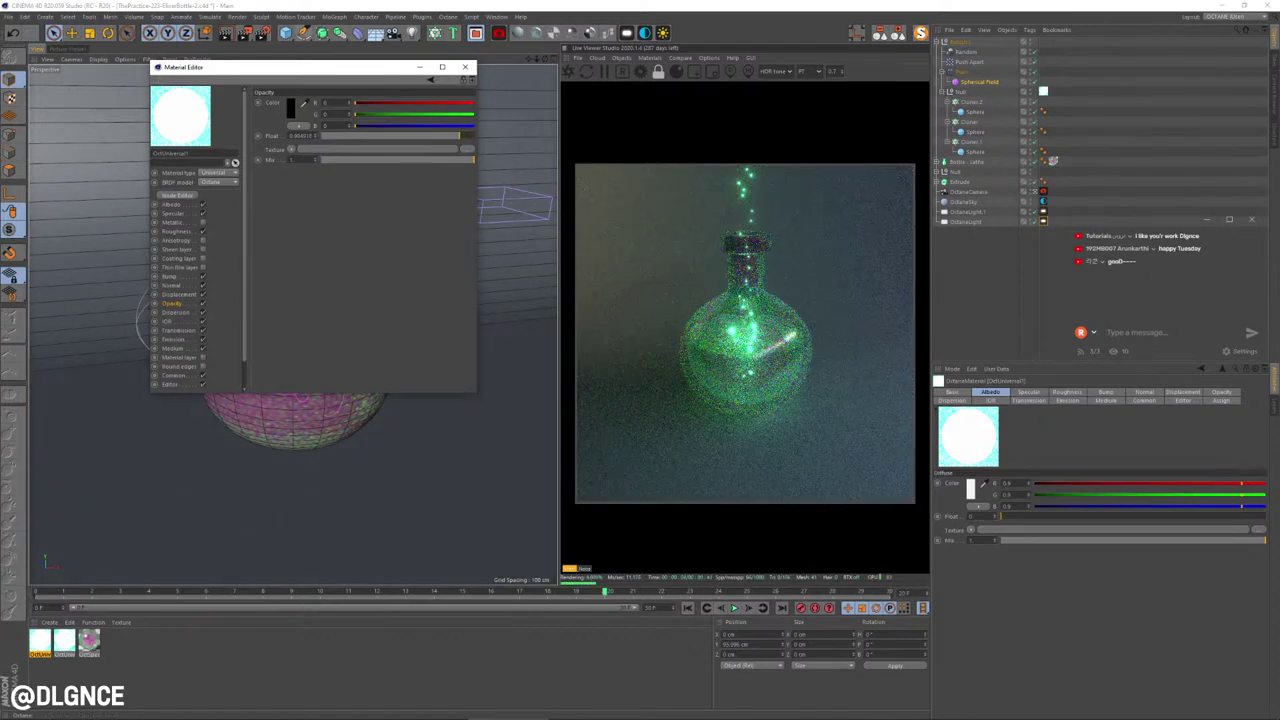
Step: Isolate the liquid's Null group to check it, restore the full scene and raise its material's opacity to about 0.95
drag(317, 70, 466, 367)
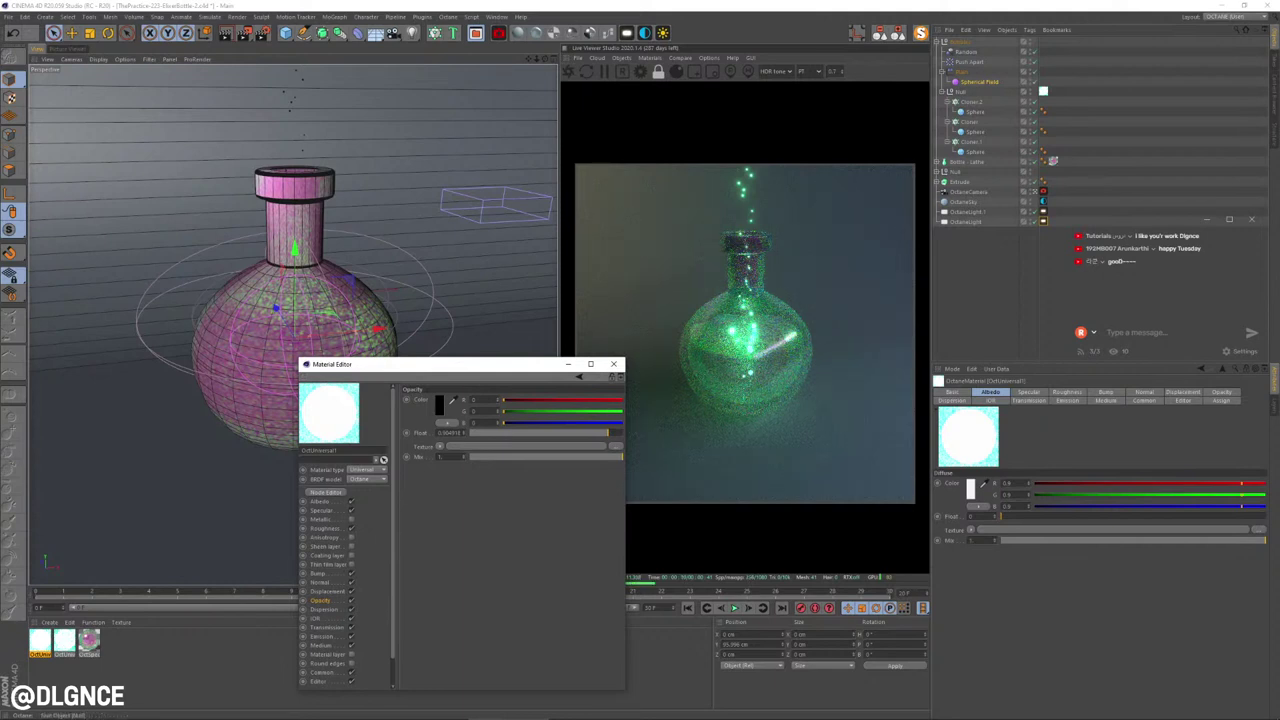
click(942, 92)
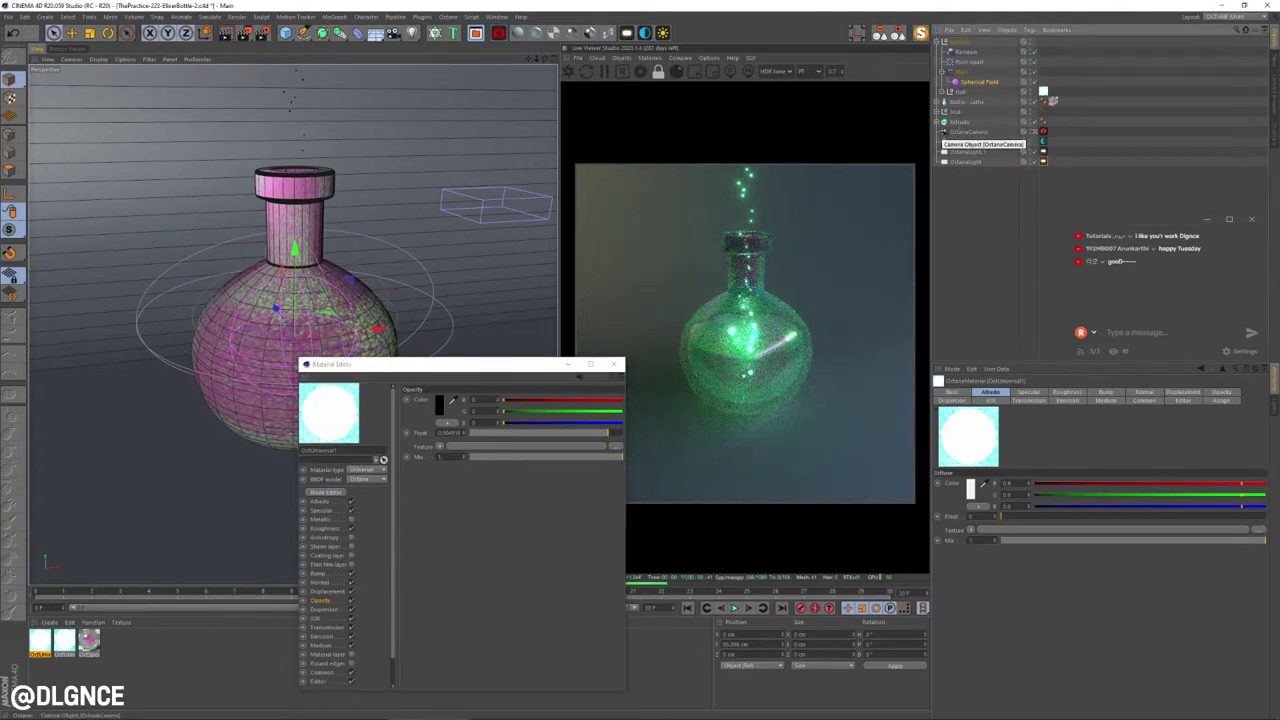
click(966, 101)
click(943, 101)
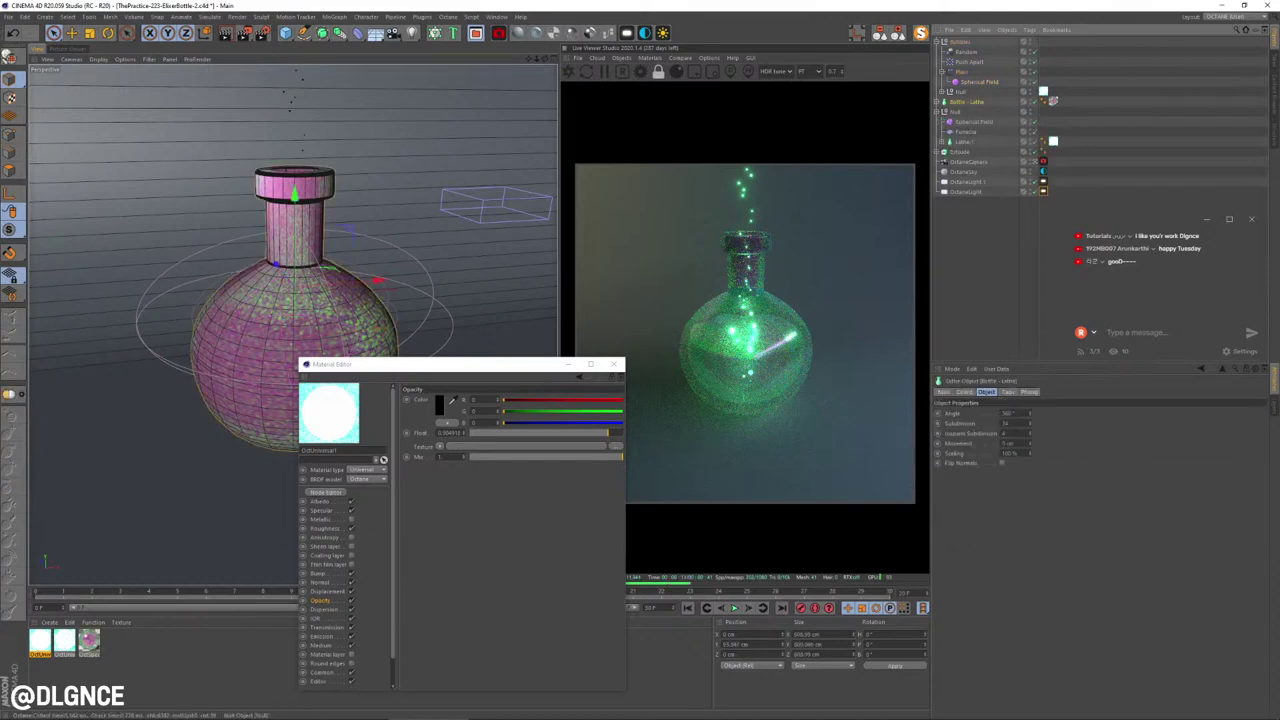
click(956, 112)
click(921, 33)
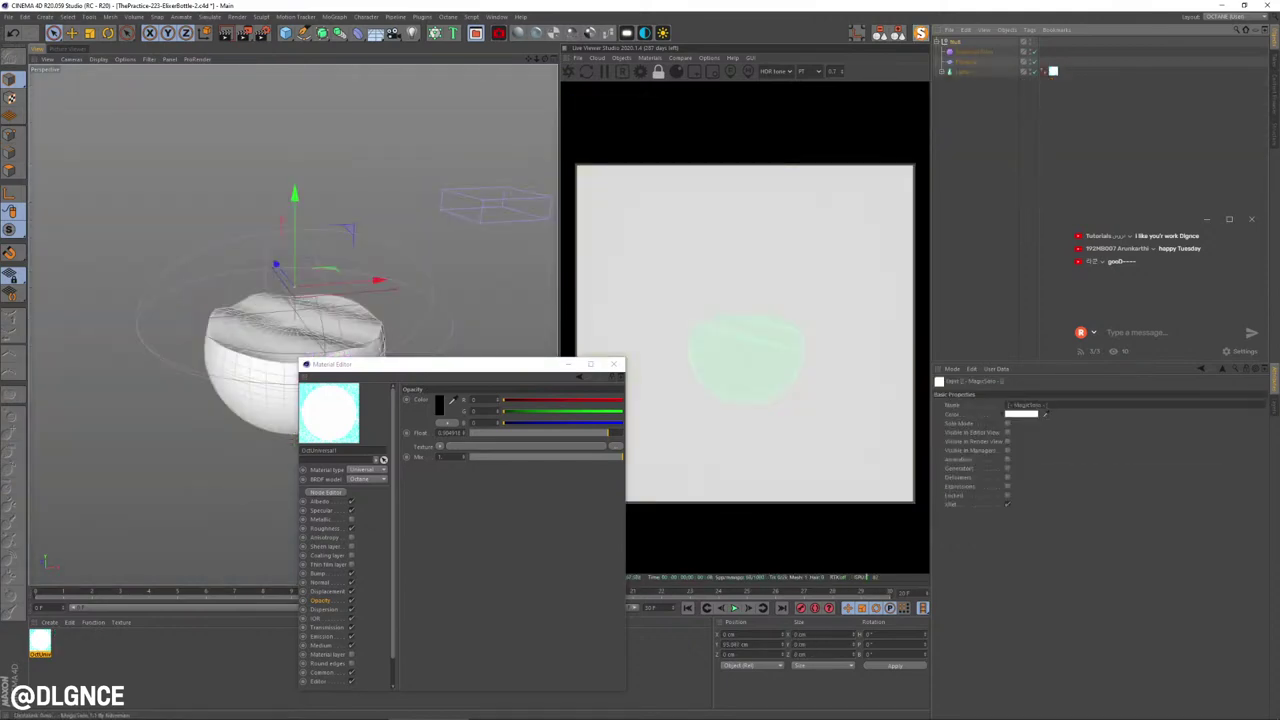
click(921, 33)
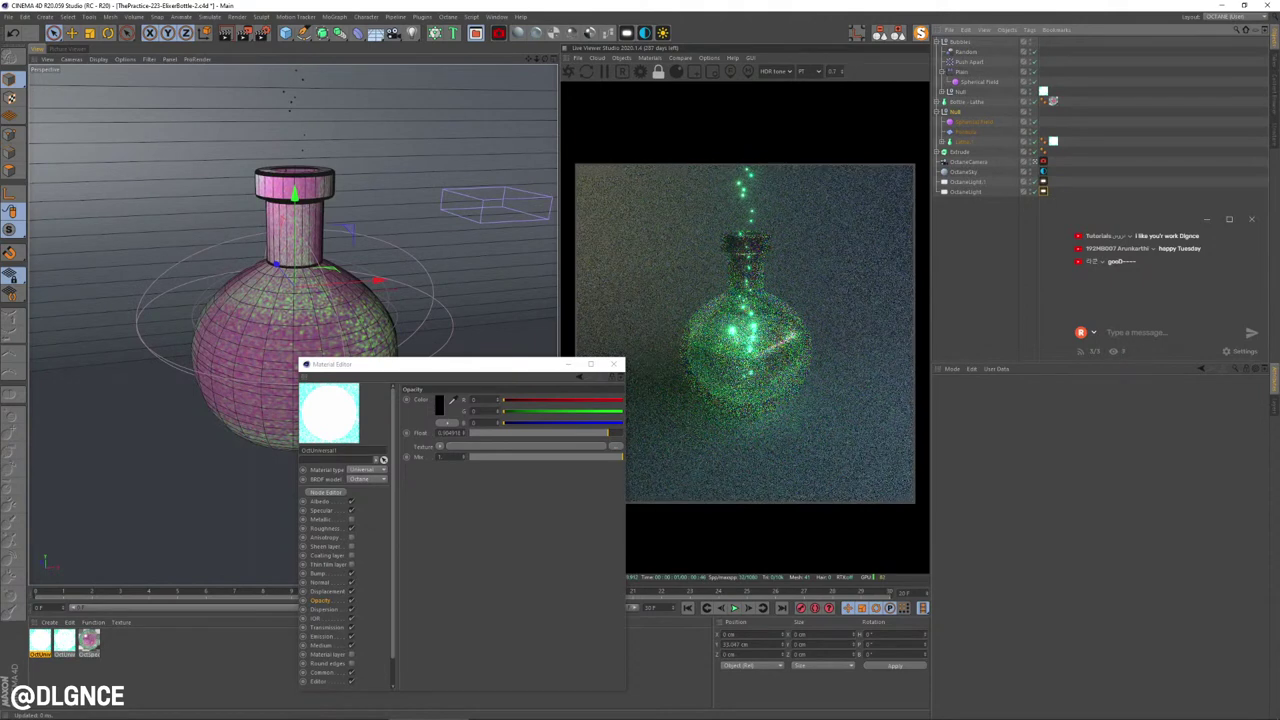
drag(607, 433, 614, 433)
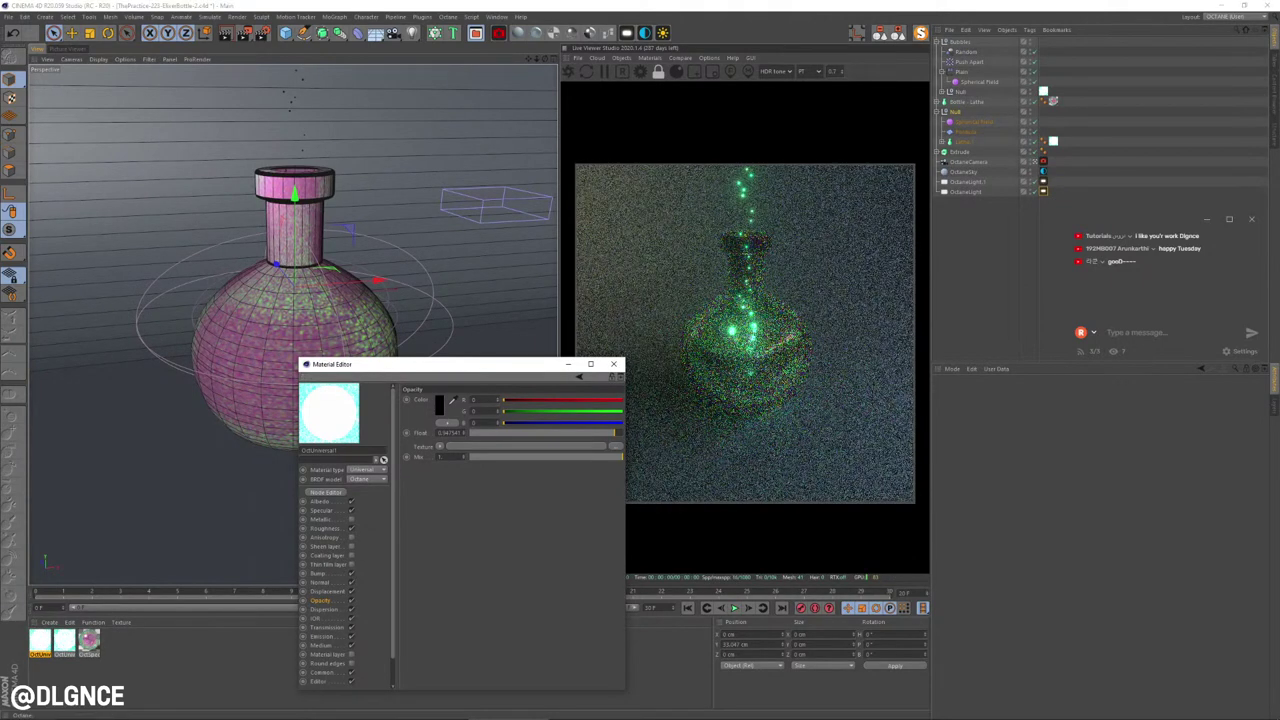
Step: Try enabling the liquid material's metallic channel with its strength reduced below 1
click(351, 519)
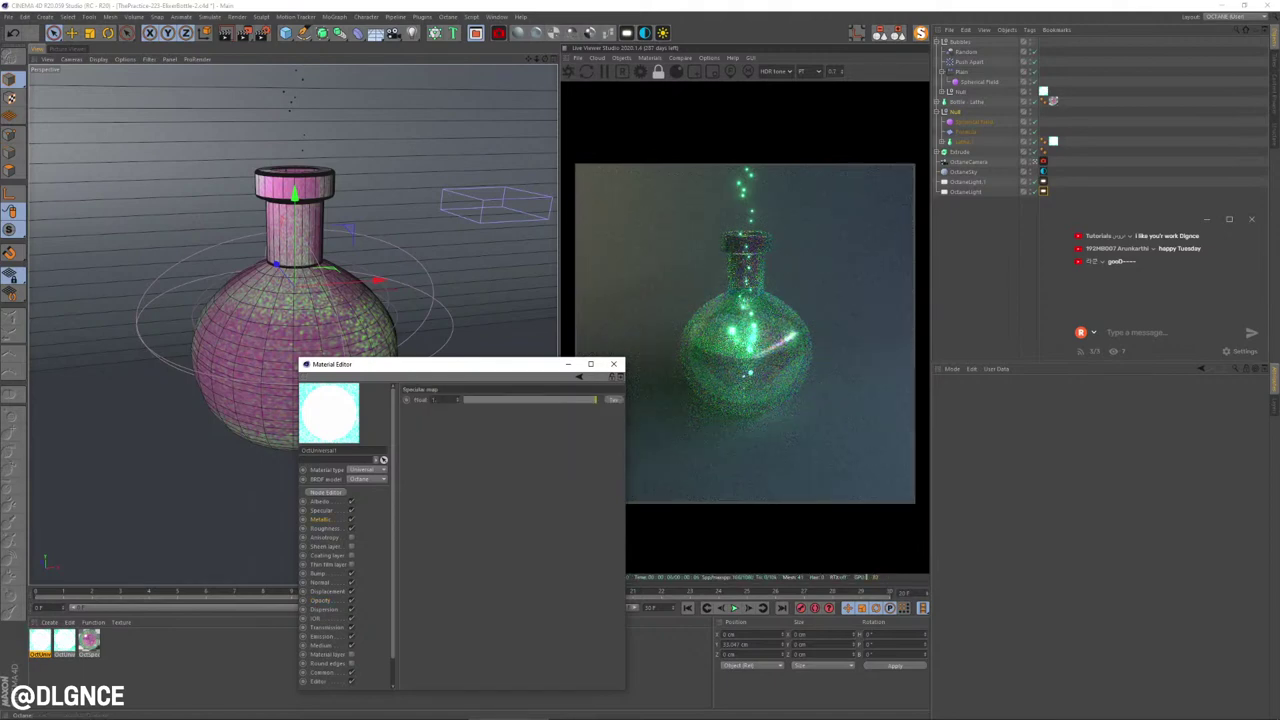
click(558, 400)
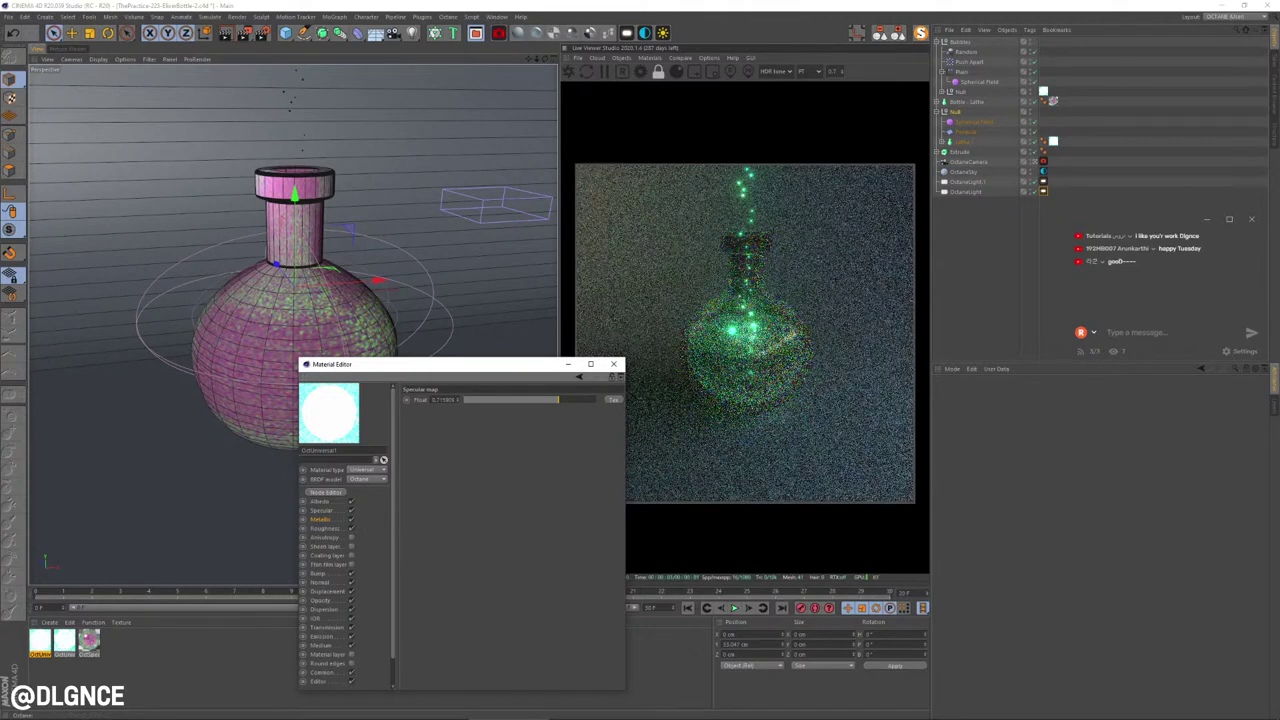
drag(558, 399, 577, 399)
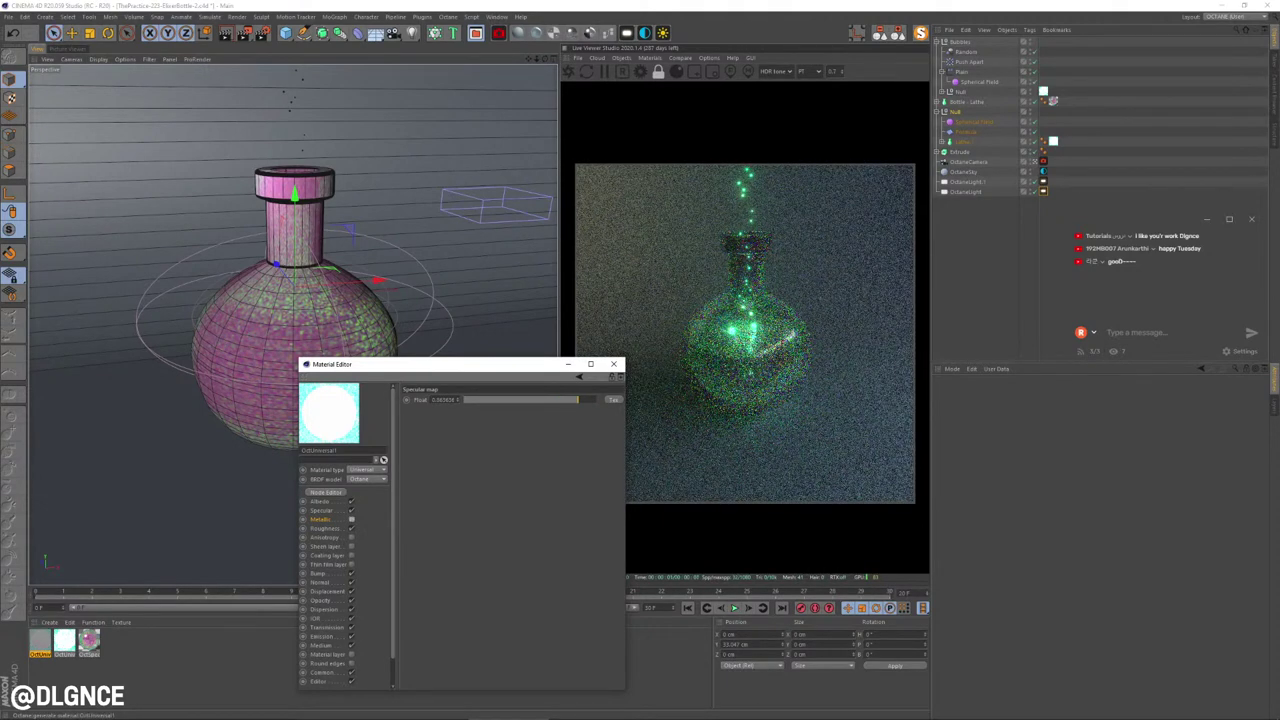
Step: Raise the liquid material's specular value to about 0.74
click(321, 510)
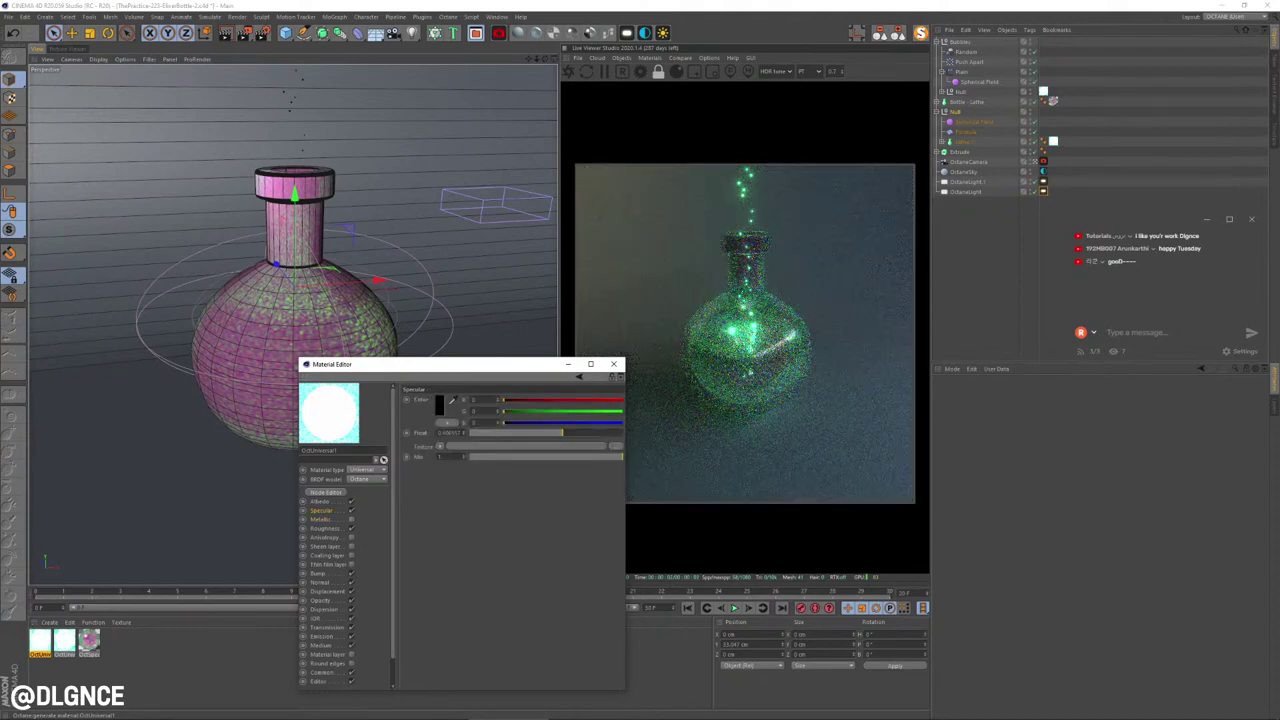
drag(562, 433, 583, 433)
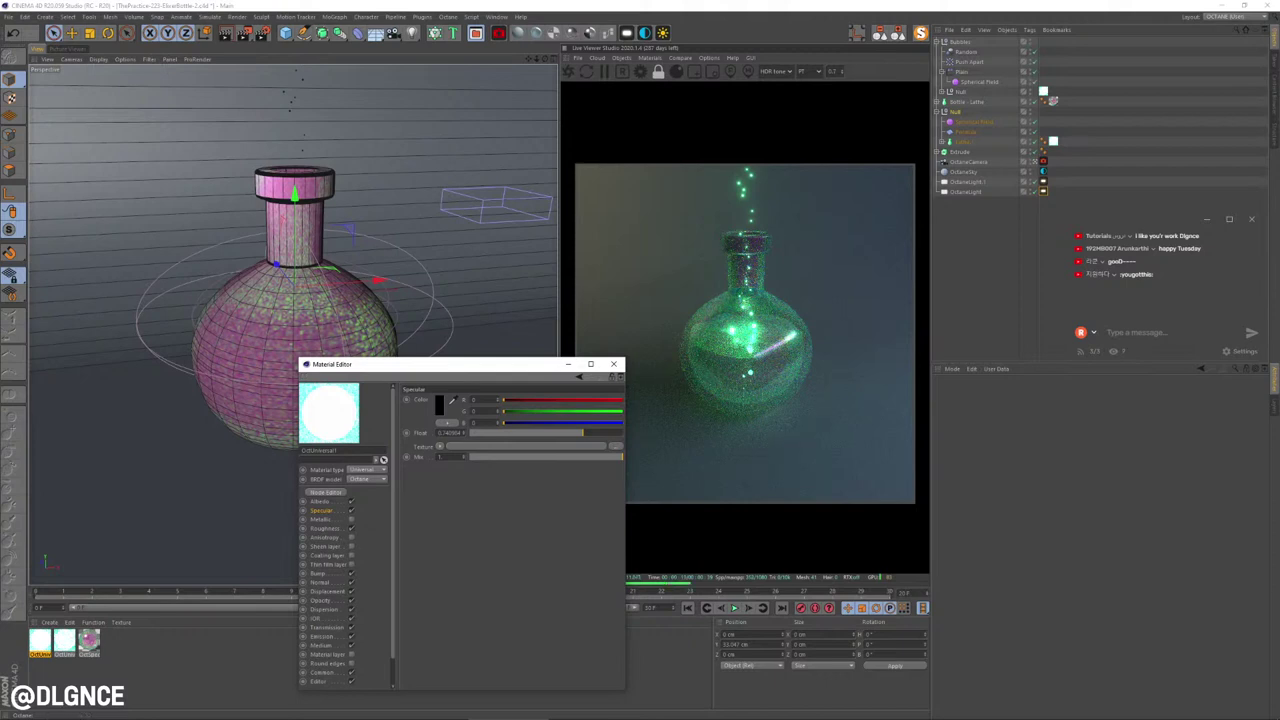
drag(440, 364, 438, 355)
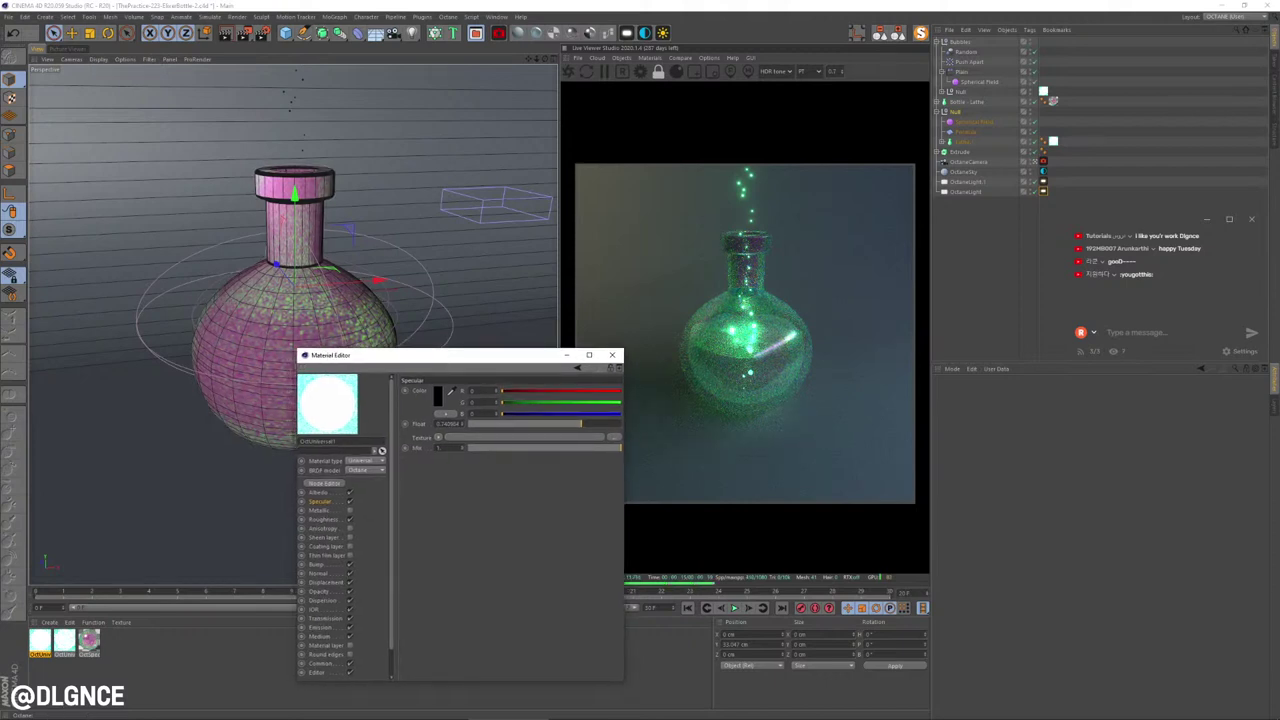
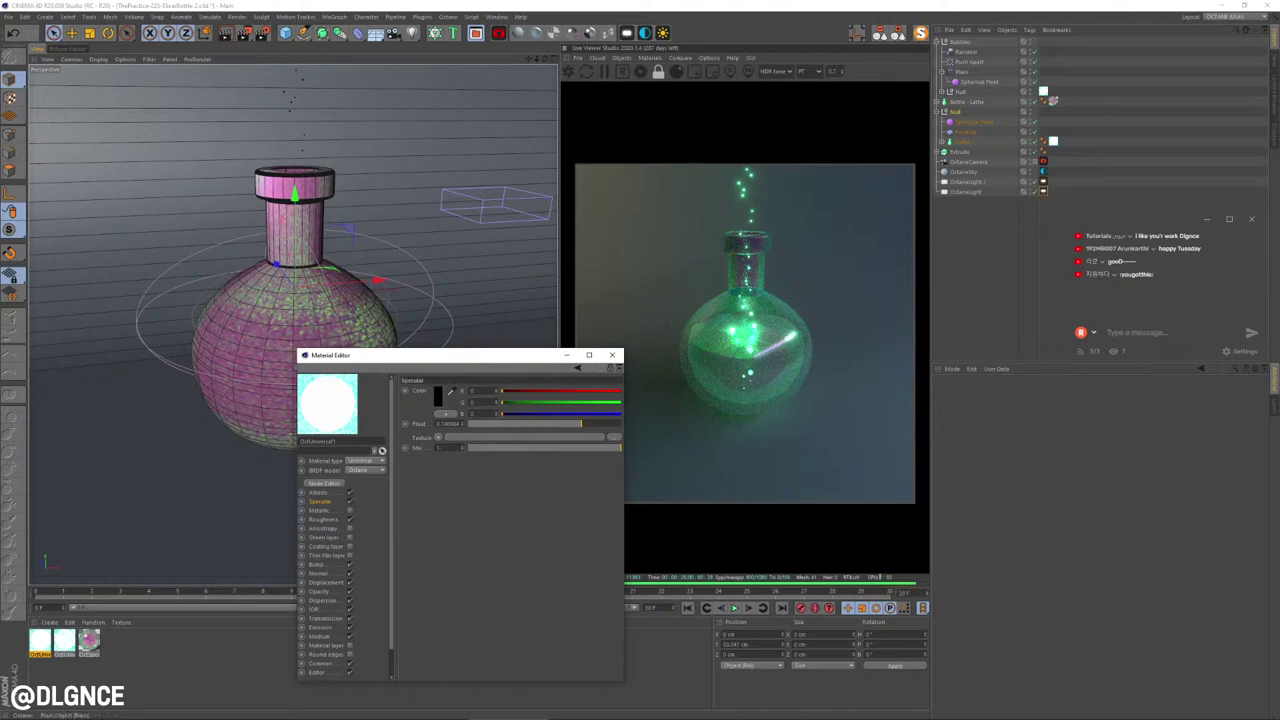
Step: Select the liquid lathe's material tag, add a Scattering medium to its material and load a Color shader into Absorption
click(964, 142)
click(1052, 141)
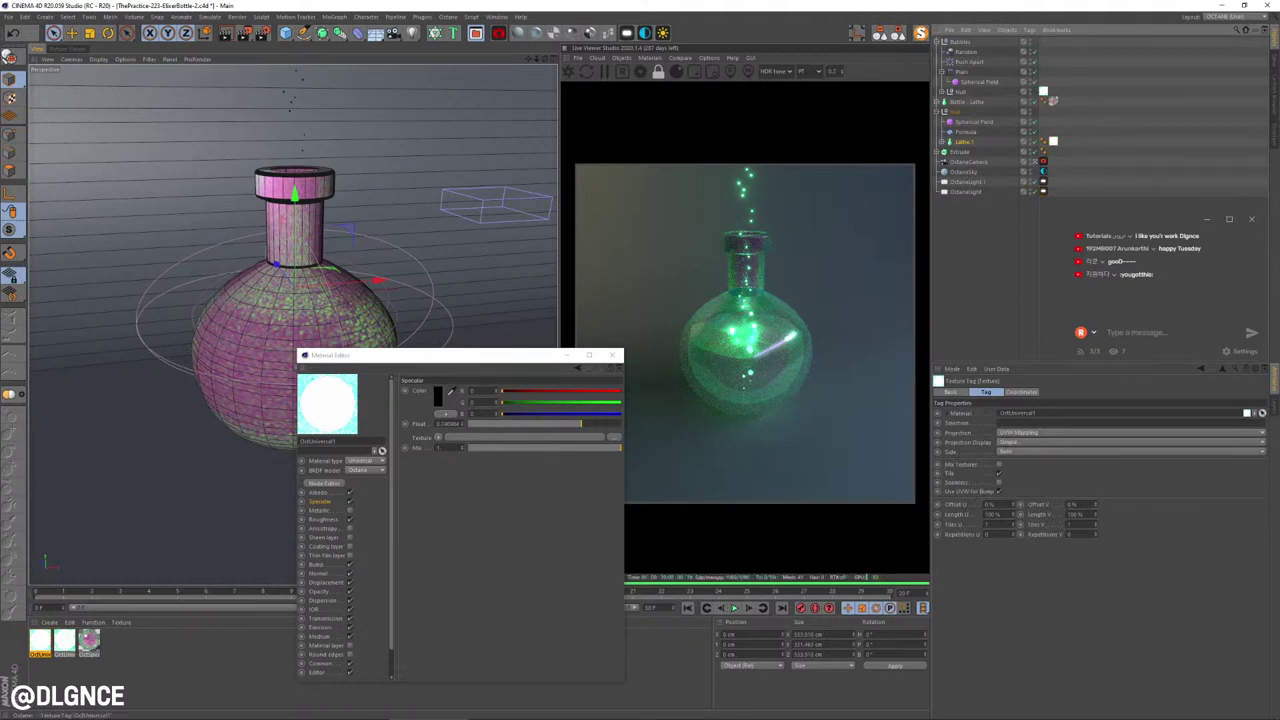
click(319, 636)
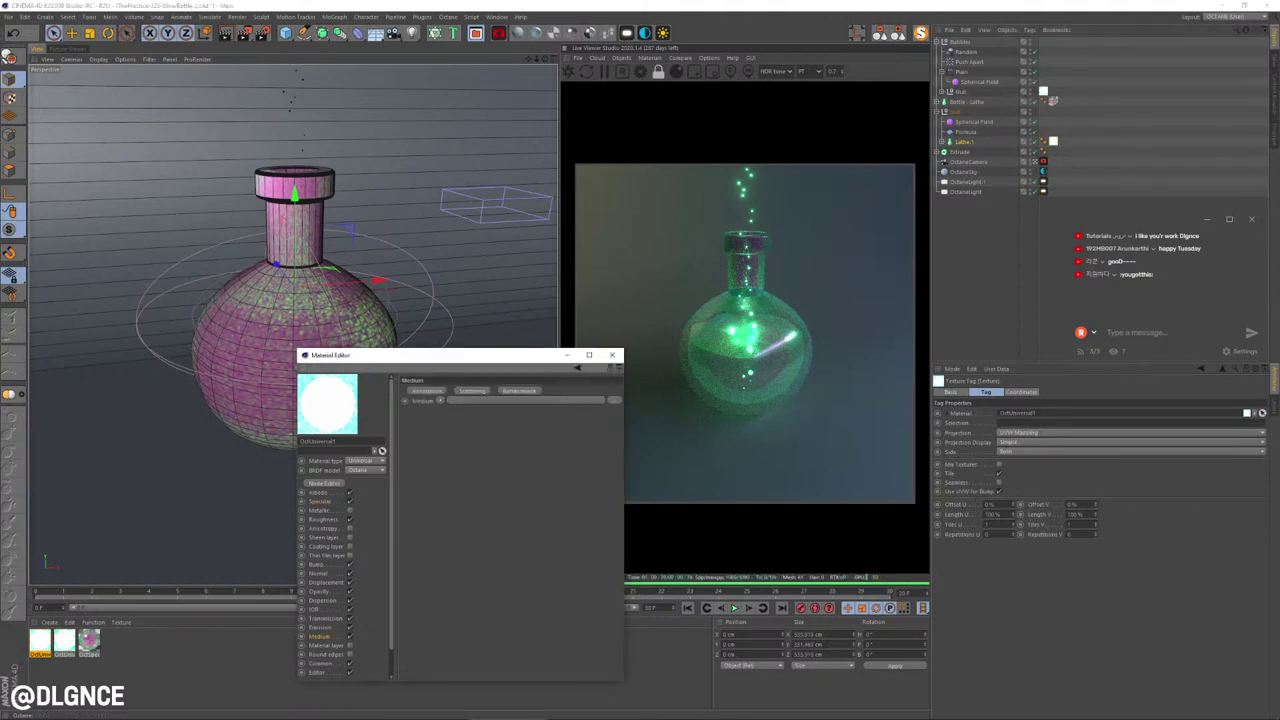
click(472, 390)
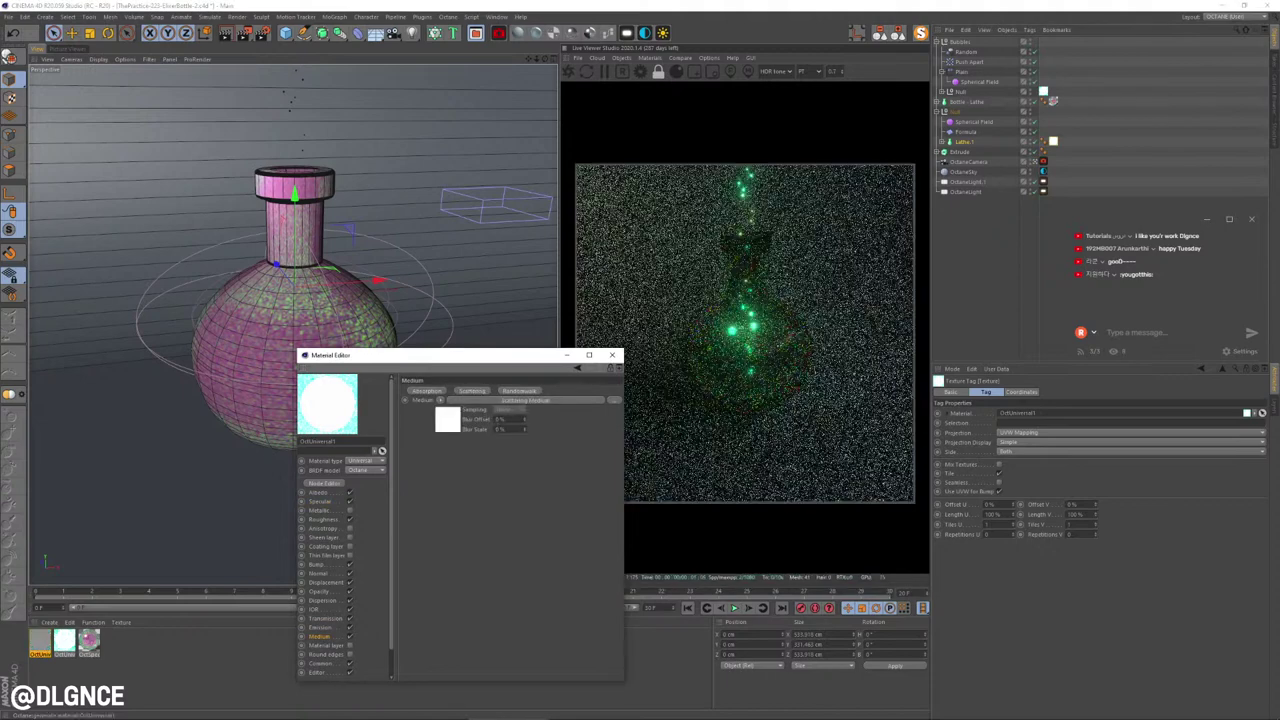
click(486, 439)
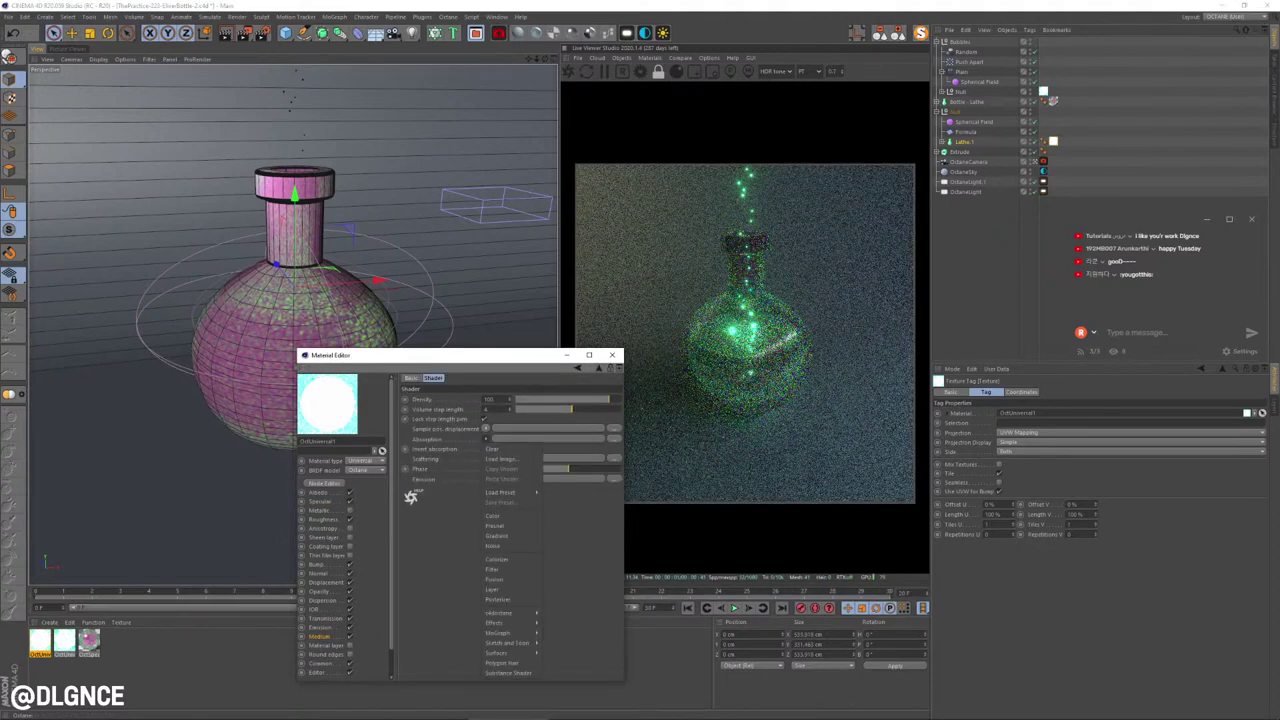
click(509, 516)
Step: Set the scattering medium's absorption color to a saturated light green and return to the medium's settings
click(494, 458)
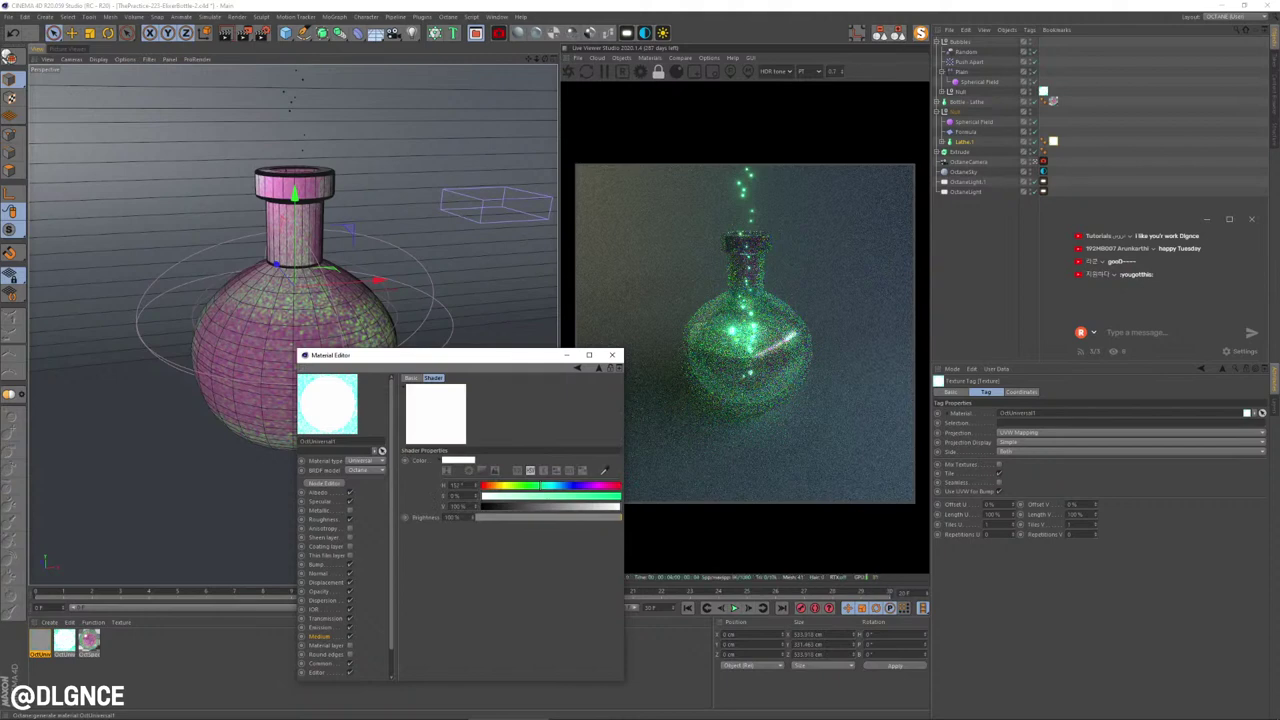
click(573, 496)
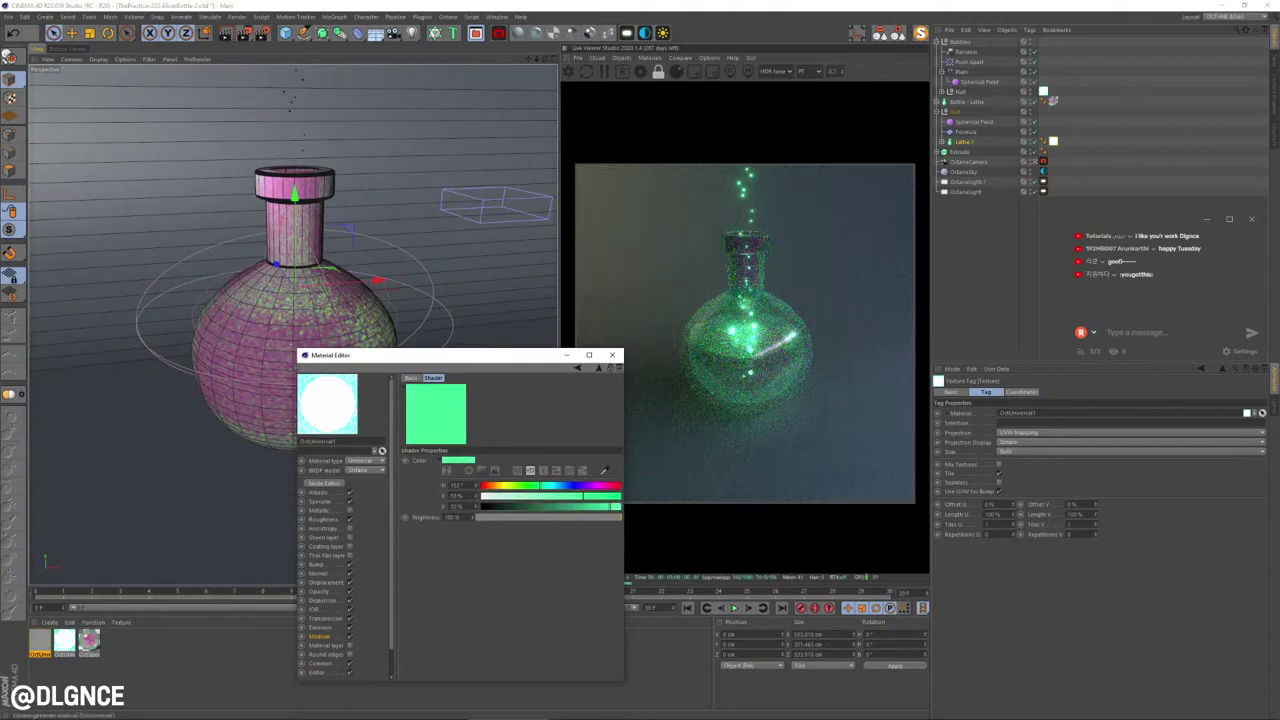
click(599, 368)
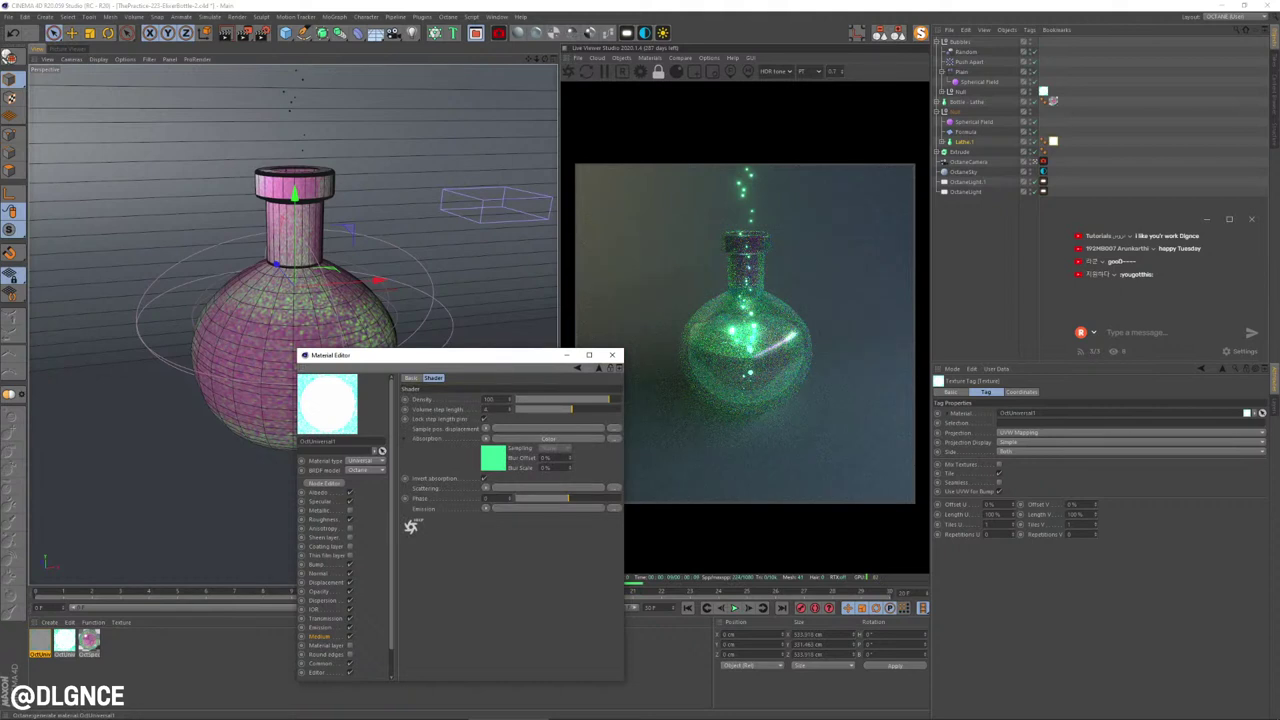
click(493, 457)
click(599, 368)
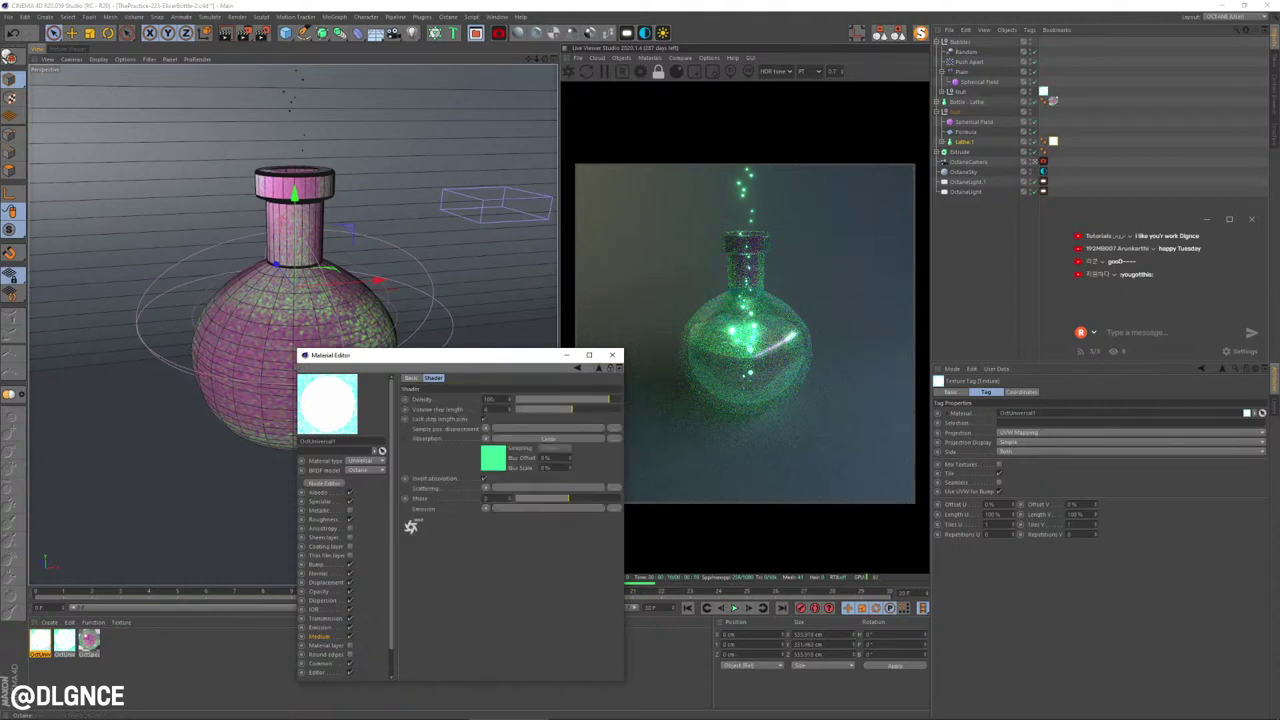
Step: Copy the green Absorption Color shader into the medium's Scattering and raise the liquid's texture emission power to about 12
drag(548, 438, 548, 488)
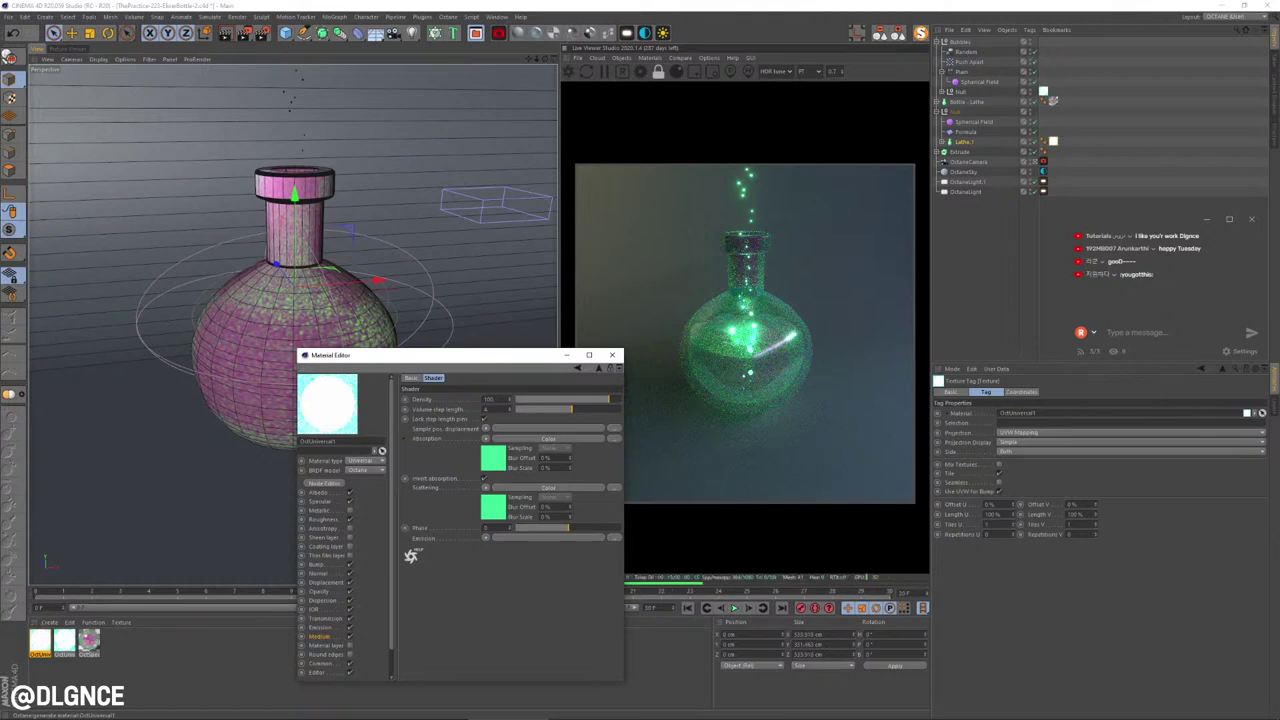
click(320, 628)
click(525, 400)
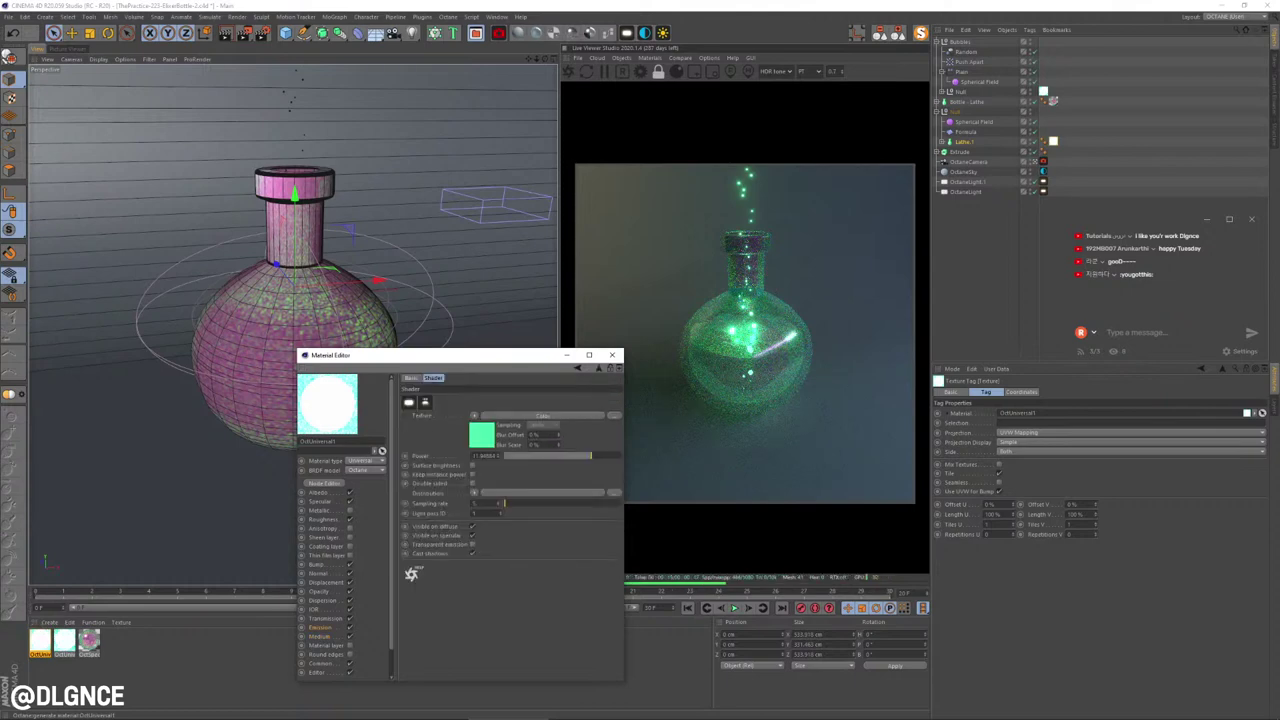
drag(499, 456, 499, 449)
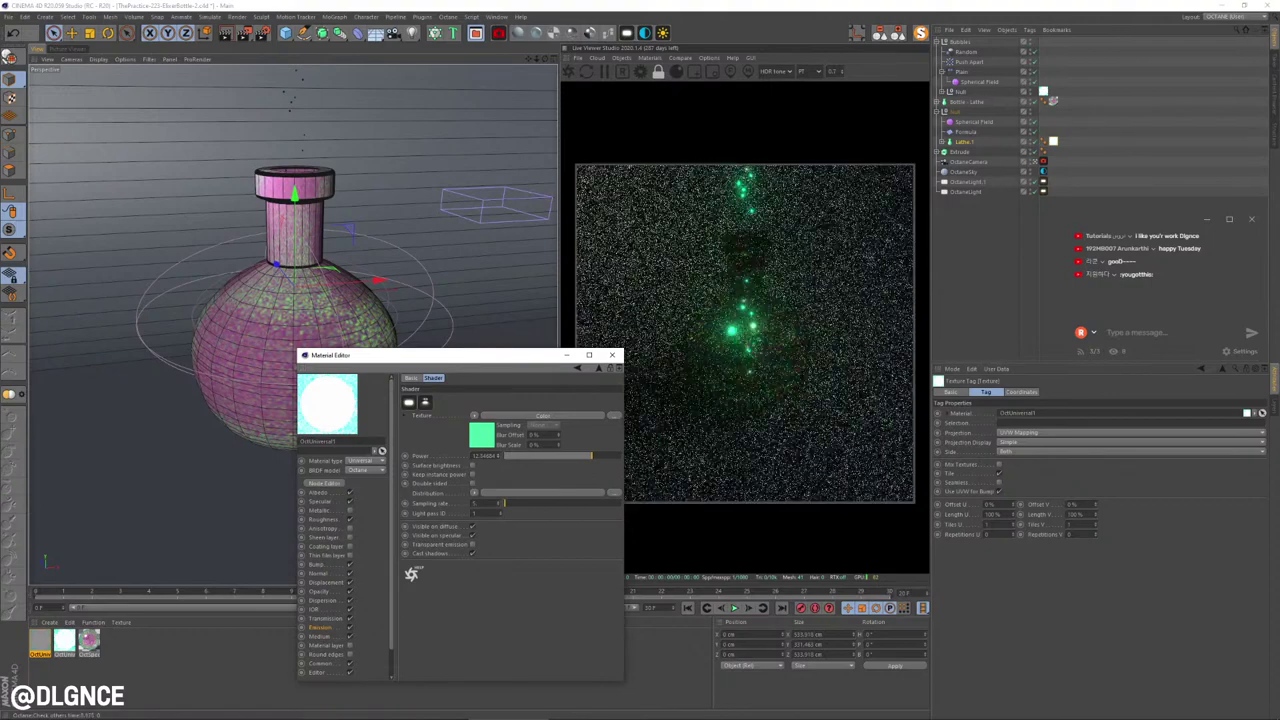
click(481, 434)
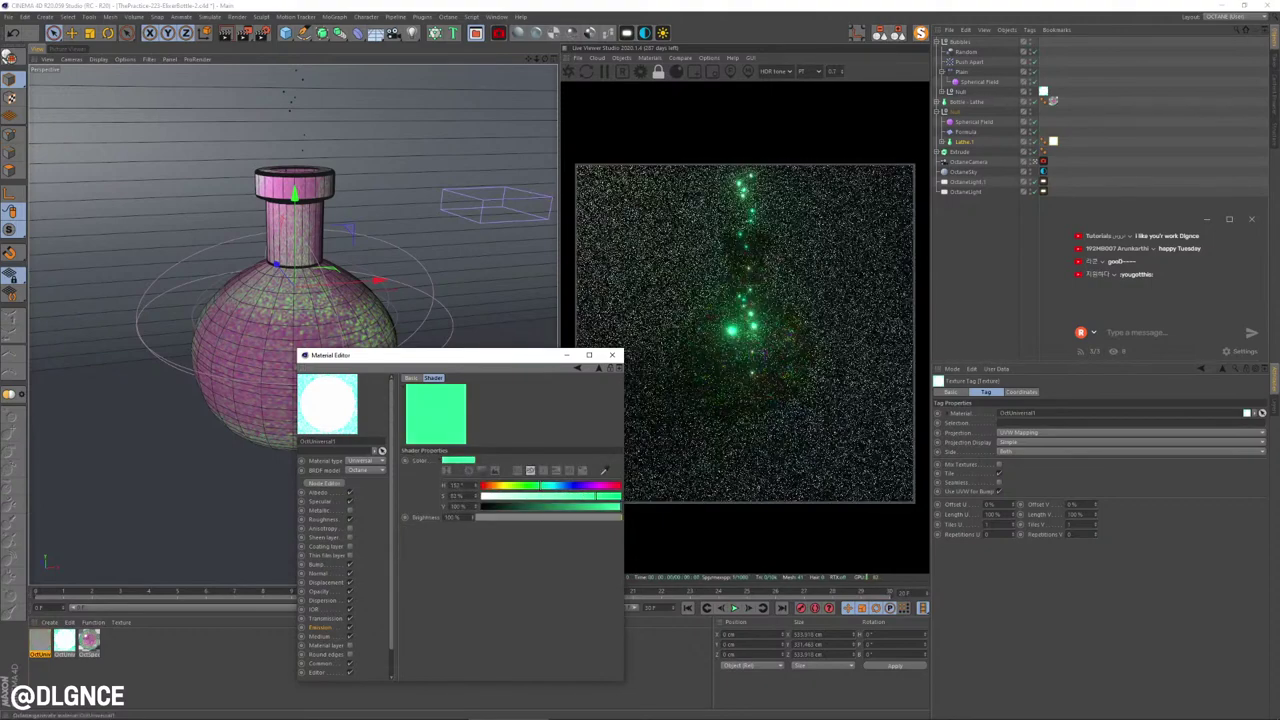
click(599, 368)
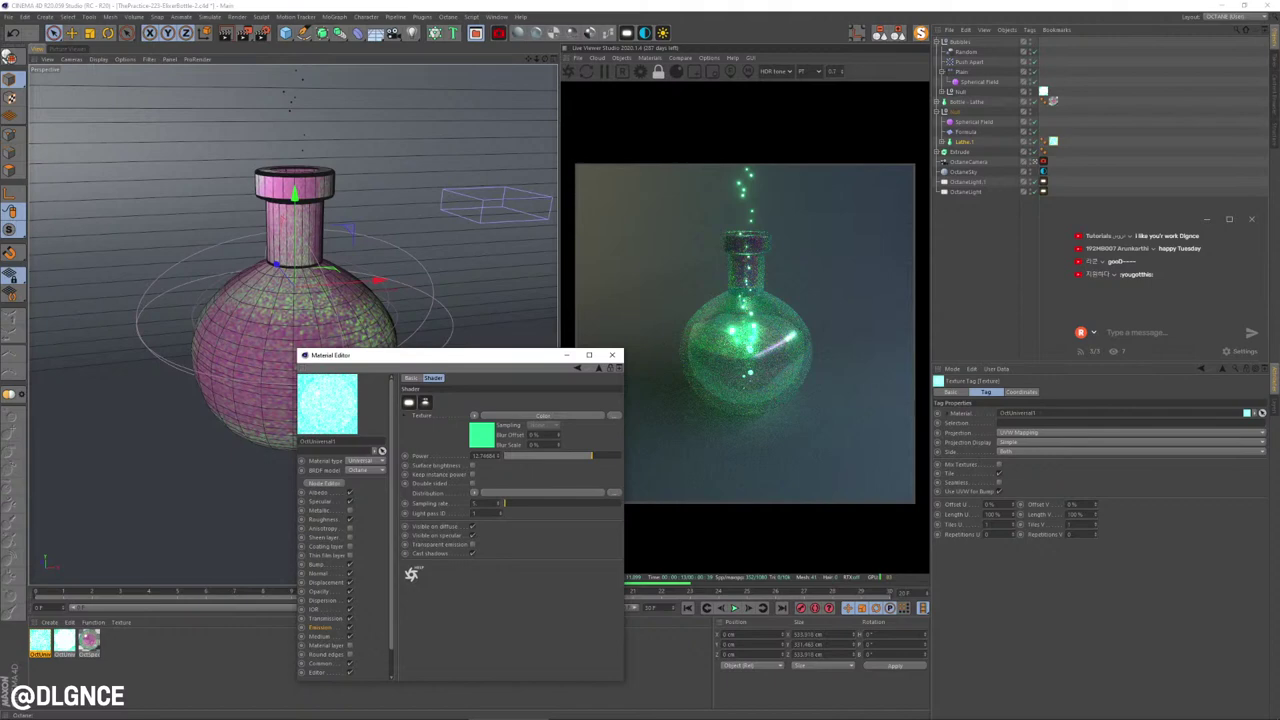
Step: Raise the liquid material's opacity float to about 0.98
click(319, 591)
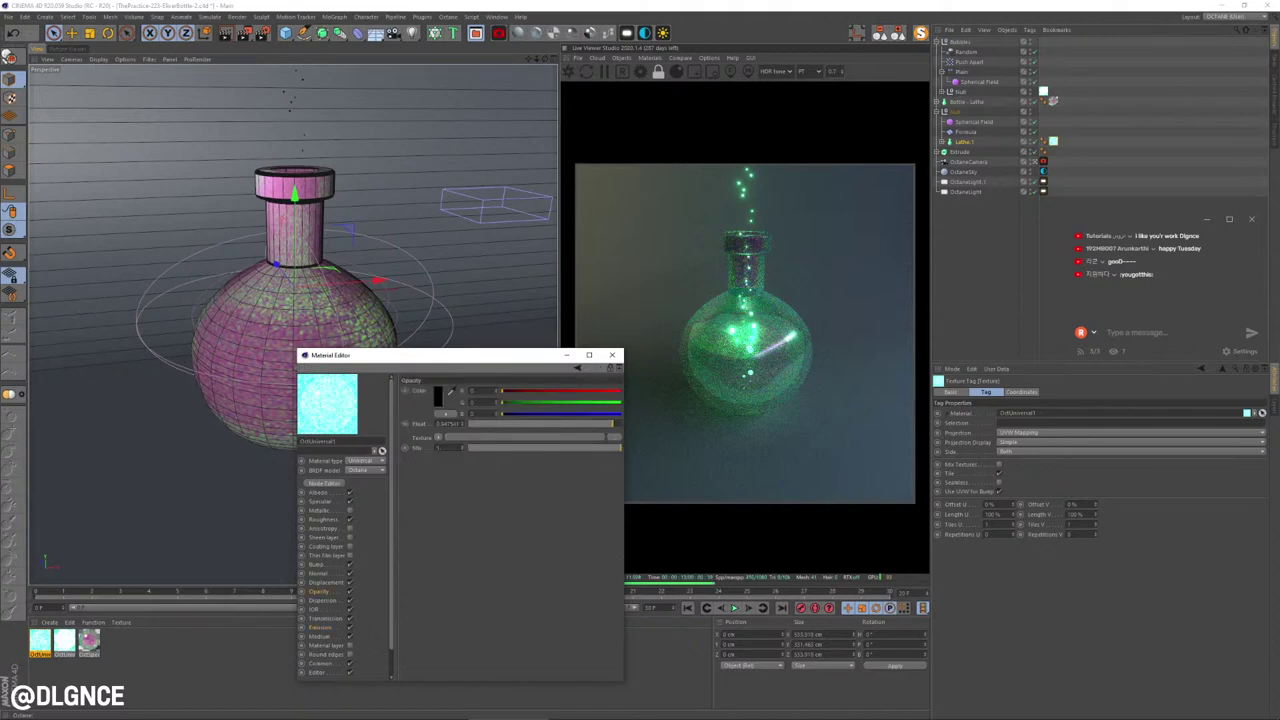
drag(613, 424, 617, 424)
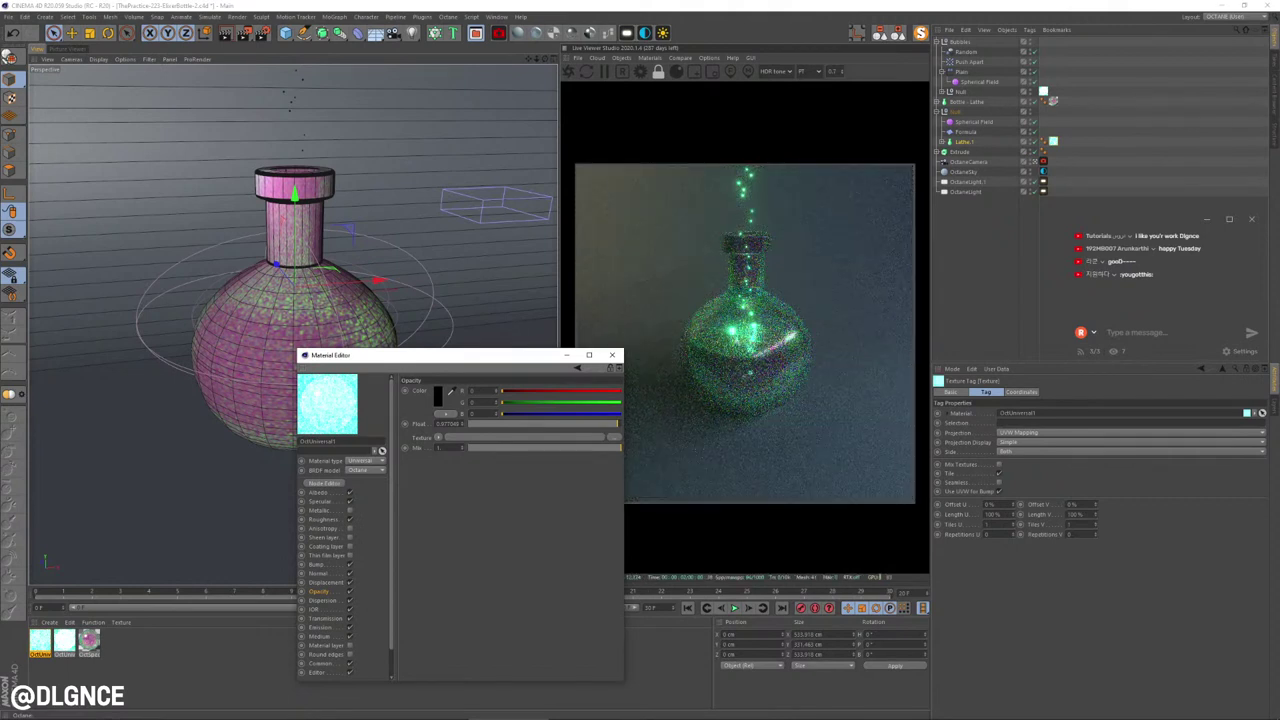
Step: Raise the liquid's texture emission power to about 102 and disable the material's Medium channel
click(320, 628)
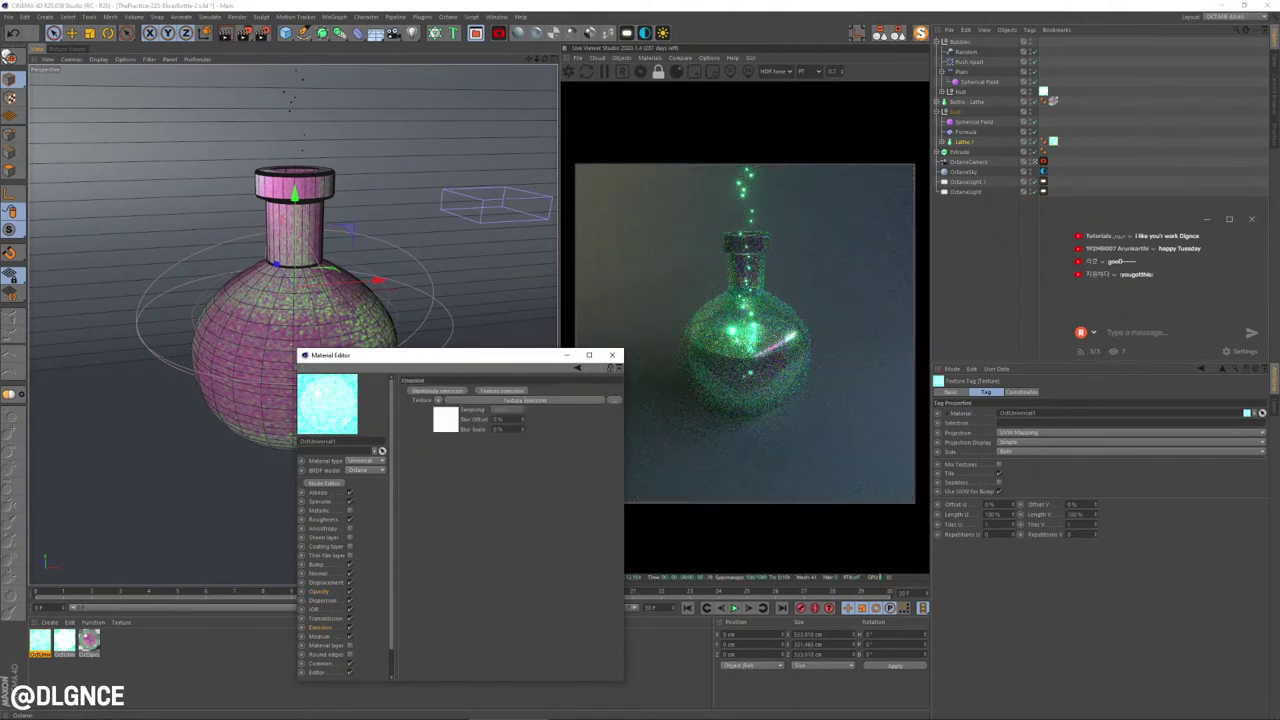
click(525, 400)
drag(591, 456, 607, 456)
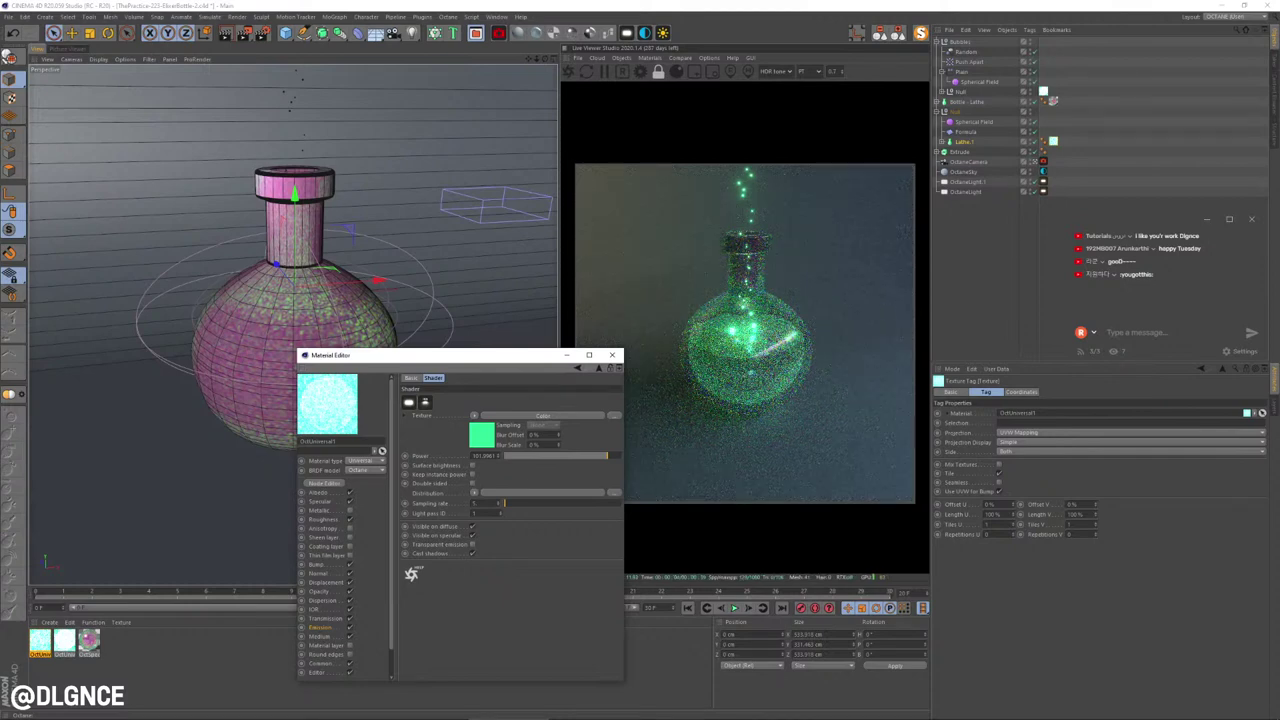
click(350, 636)
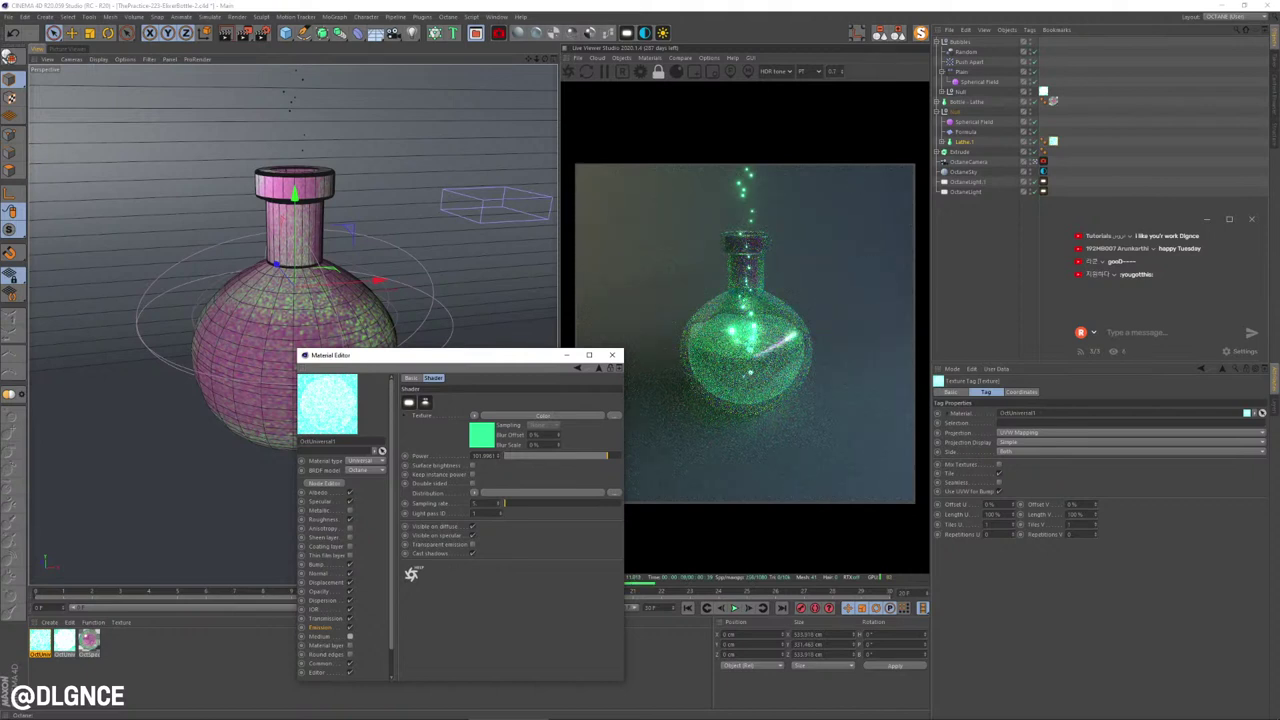
Step: In the bottle's glass material OctSpecular1, tune the coating layer's strength to about 0.62
click(89, 640)
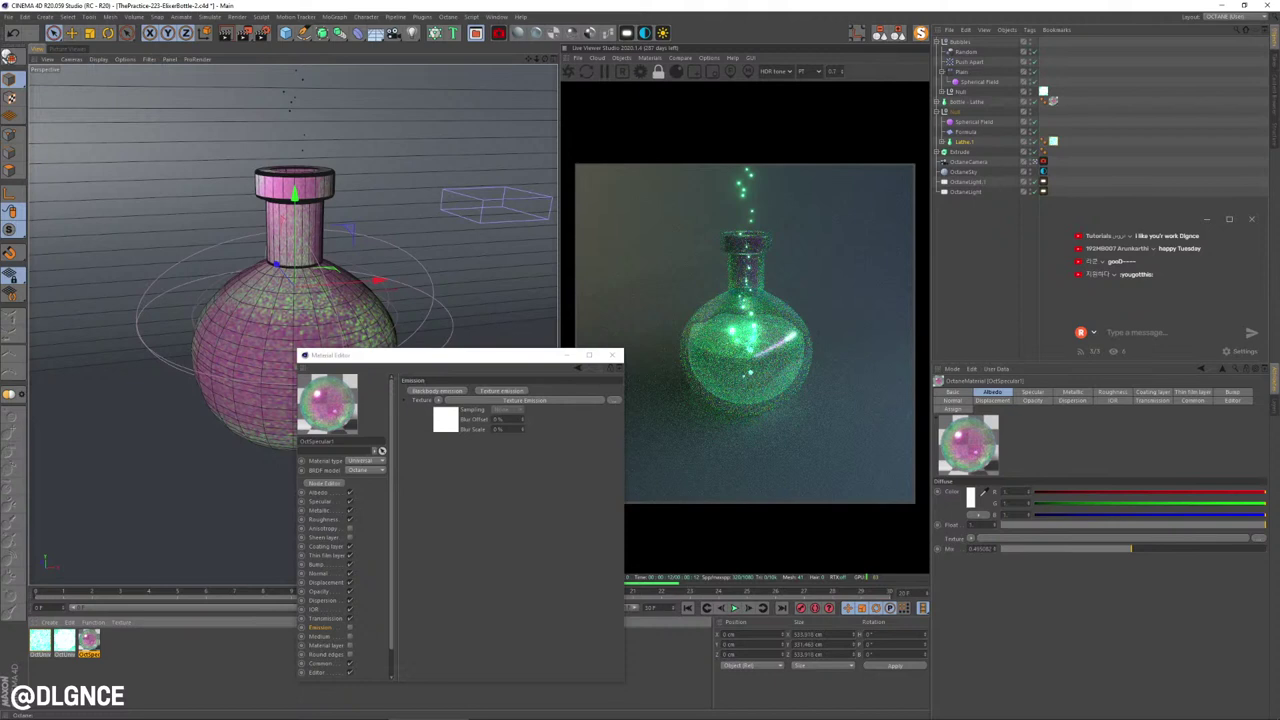
click(314, 609)
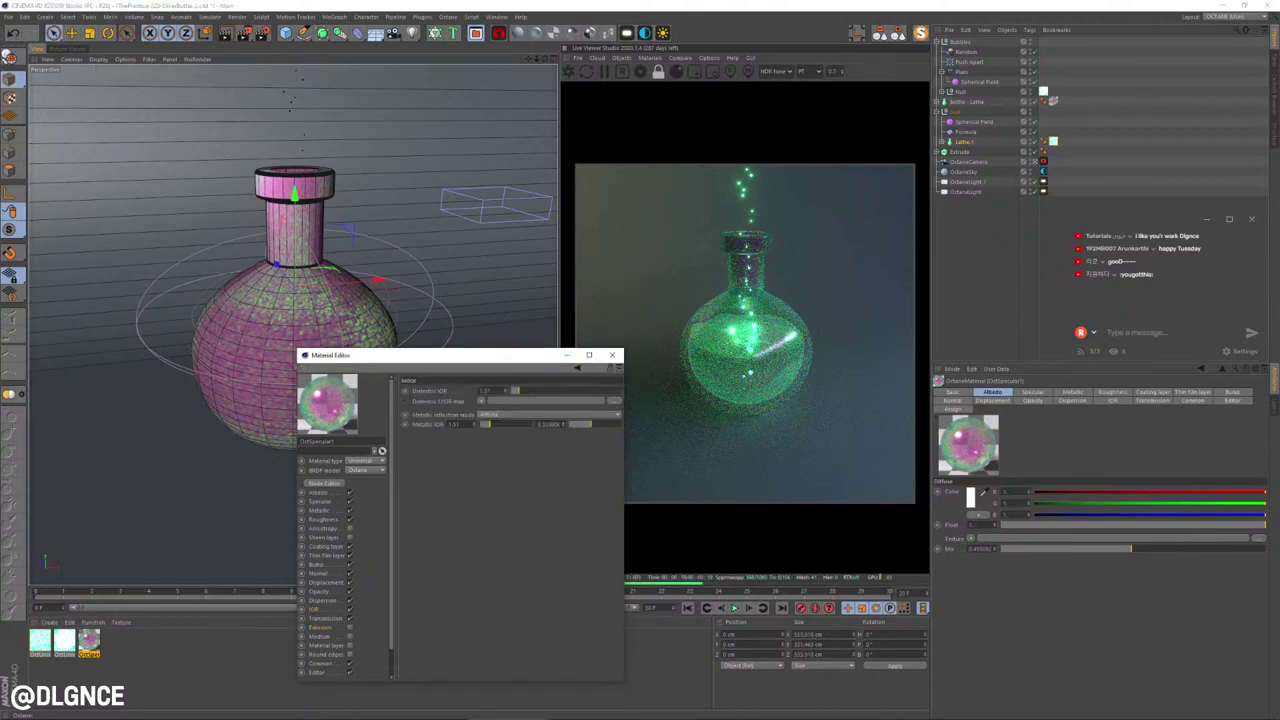
click(323, 519)
click(319, 510)
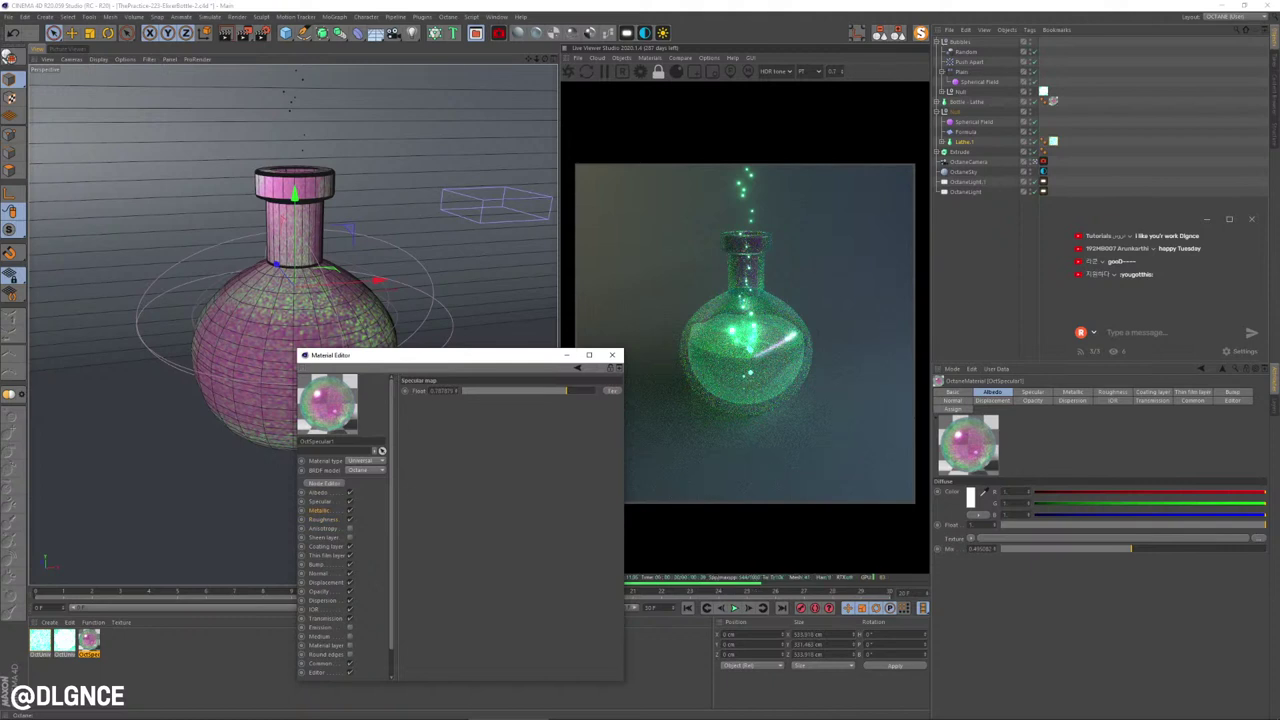
click(326, 546)
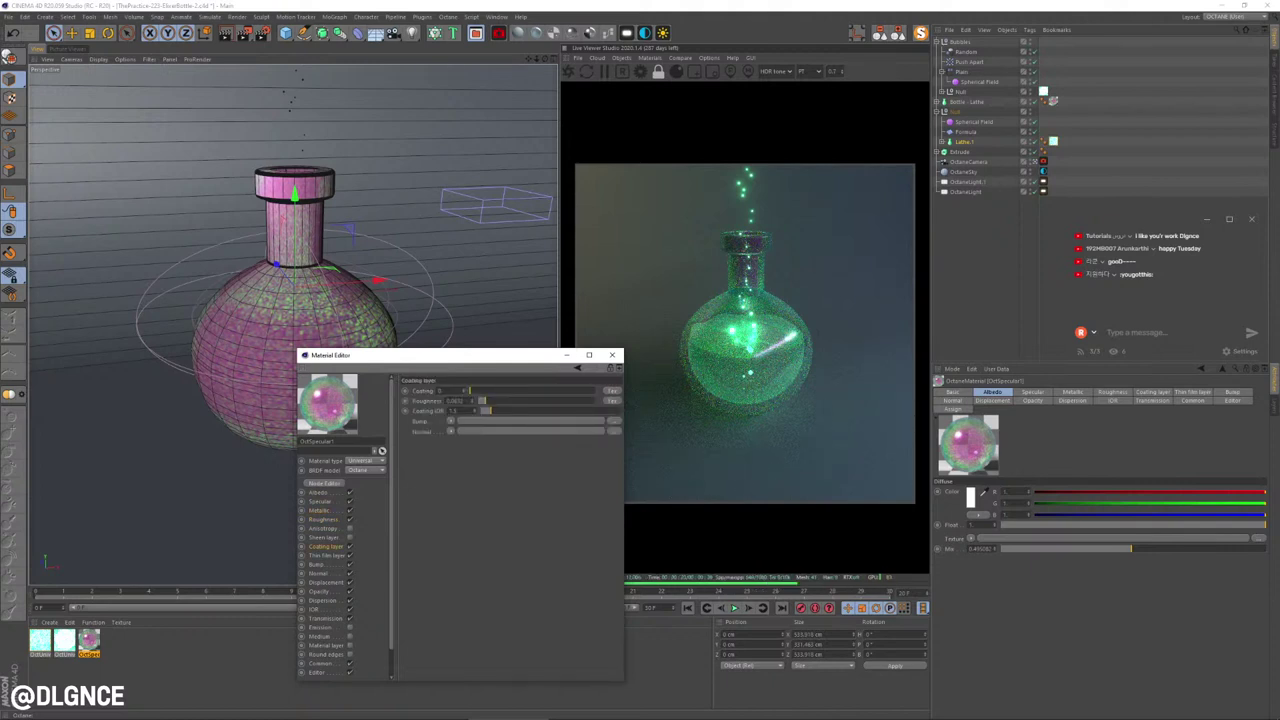
drag(467, 391, 490, 391)
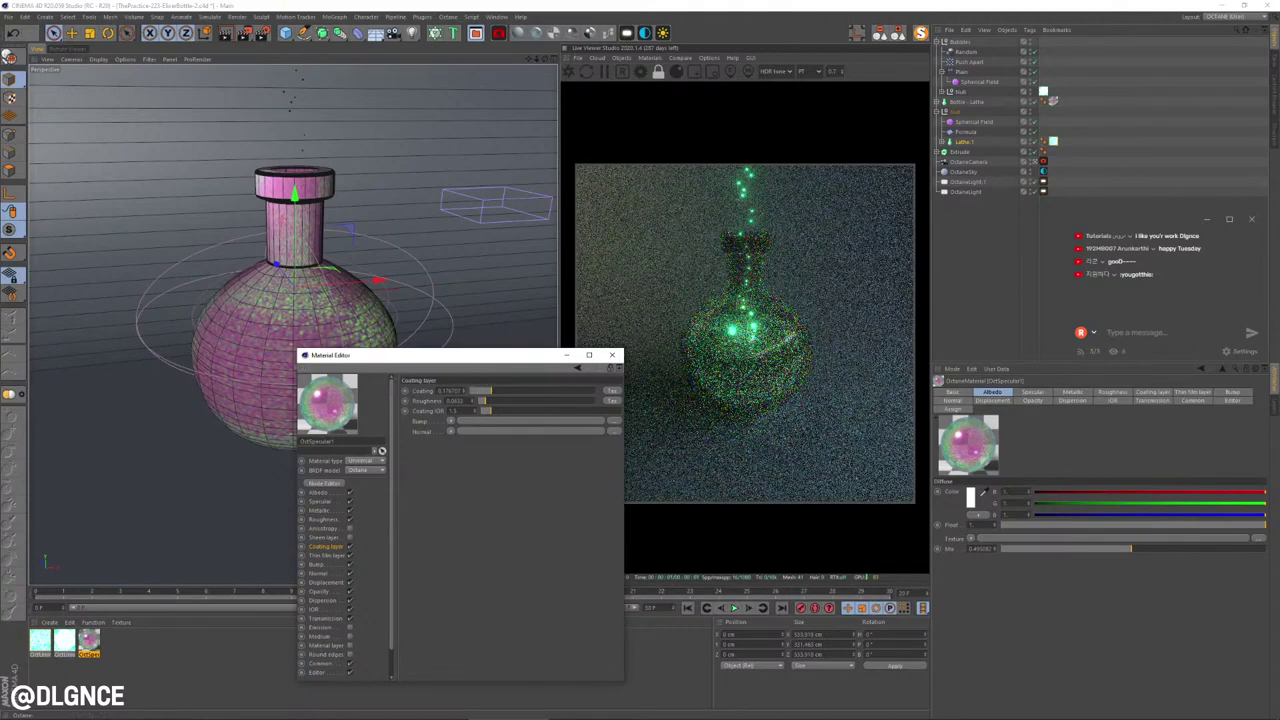
drag(490, 391, 600, 391)
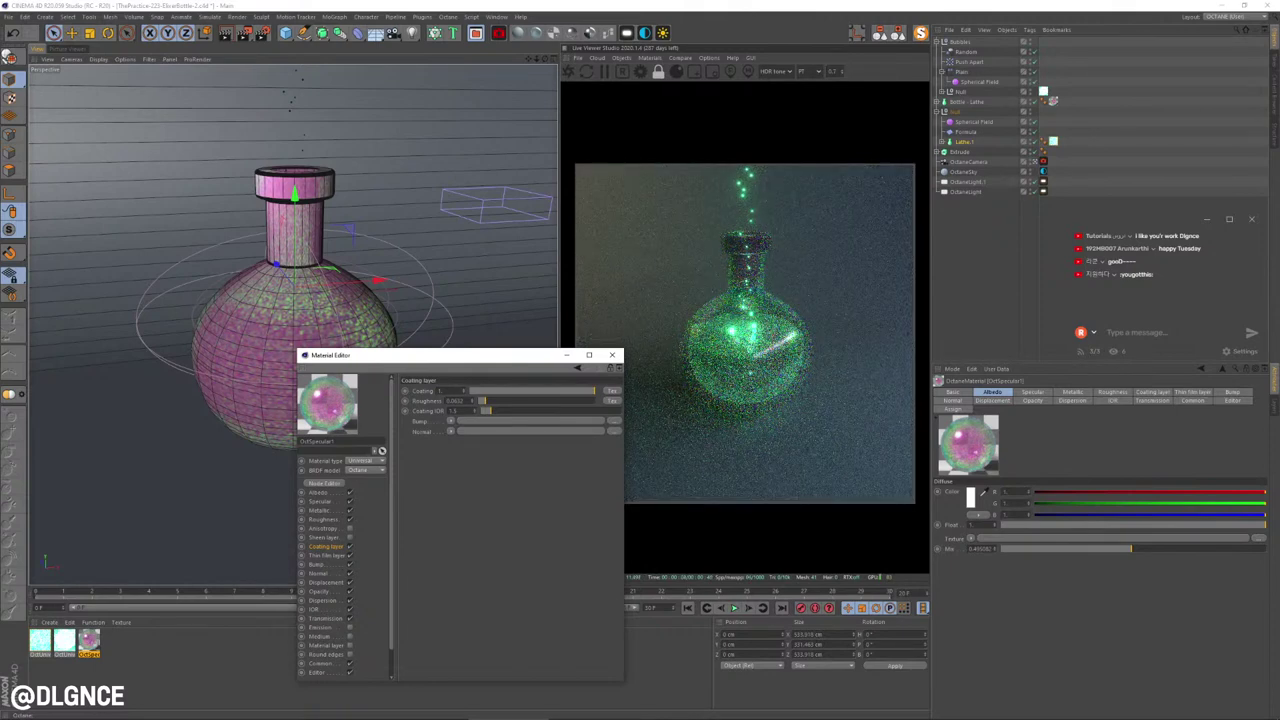
drag(594, 391, 546, 391)
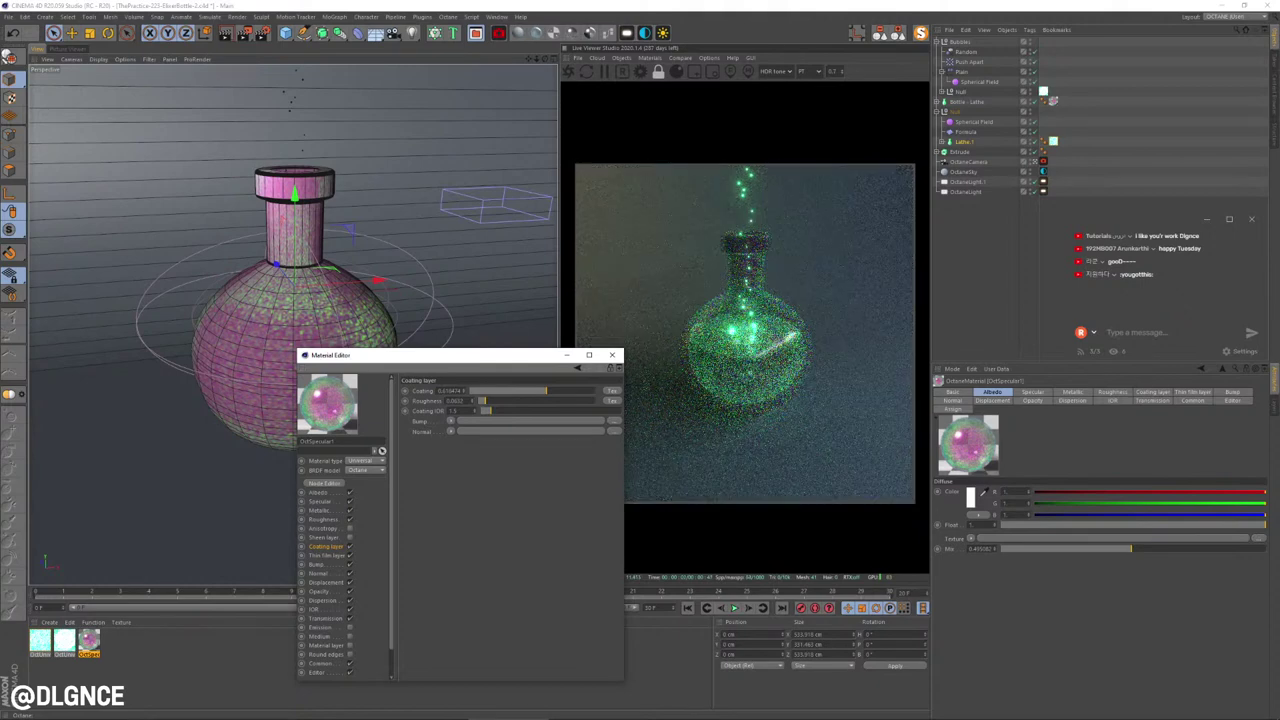
Step: Enable the glass material's sheen layer with a sheen of about 0.25 and a roughness of about 0.125
click(330, 537)
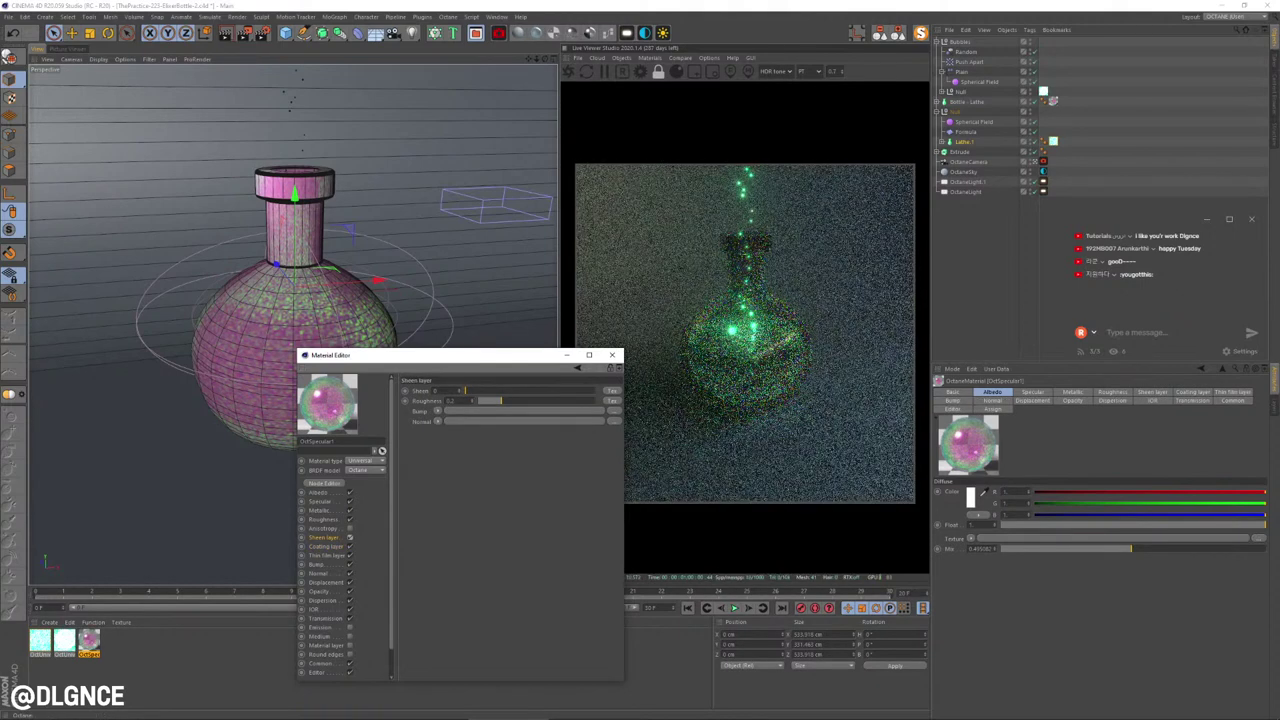
click(498, 391)
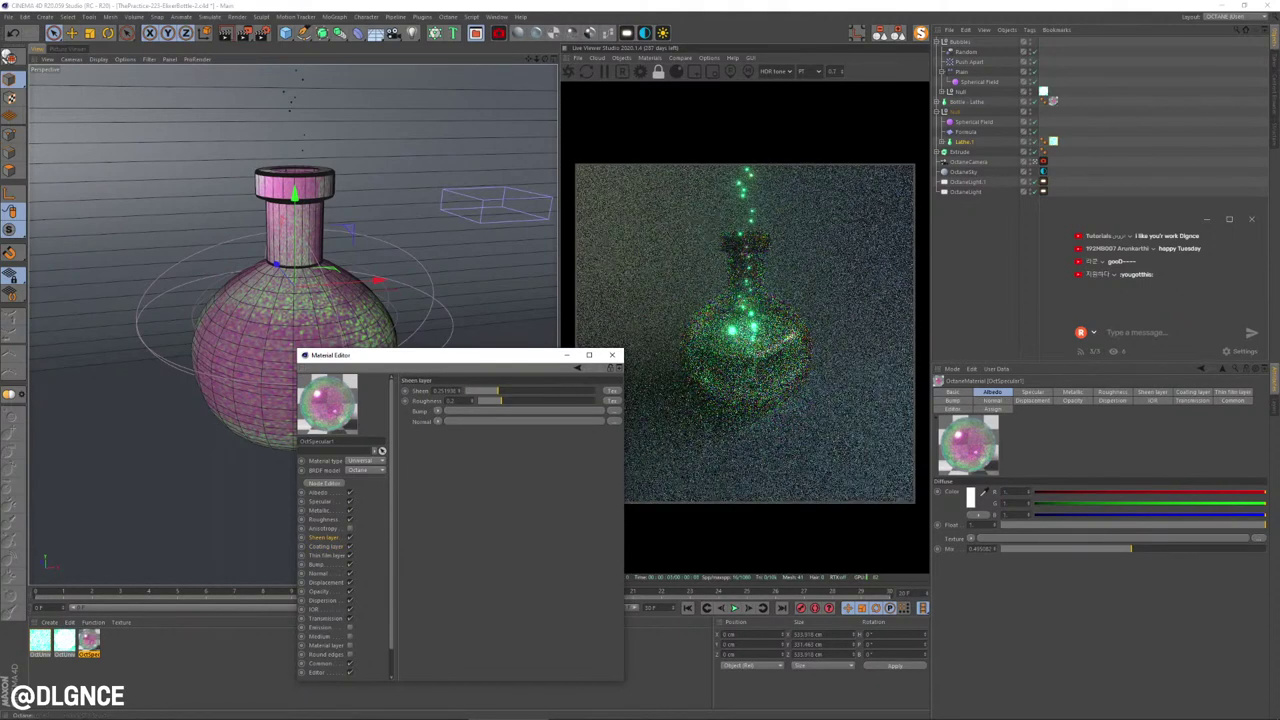
click(492, 401)
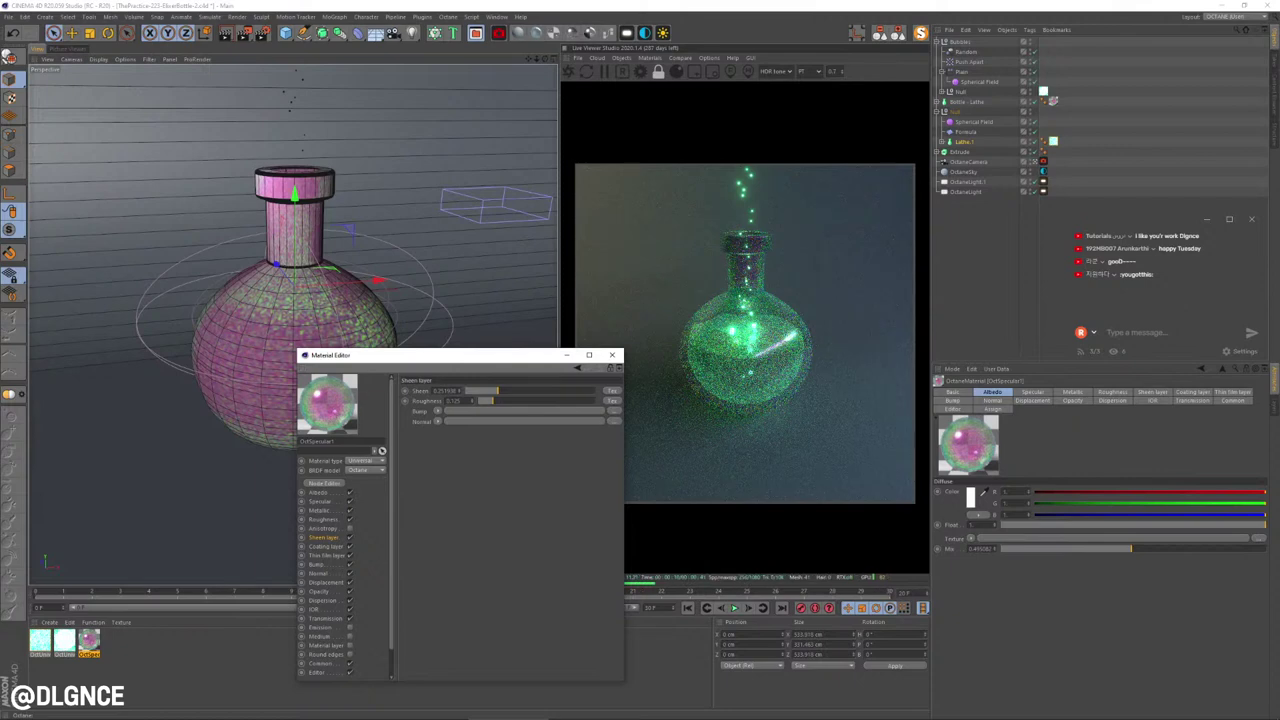
Step: Set the liquid material OctUniversal1's opacity float to 0.9 and close the material editor
click(40, 640)
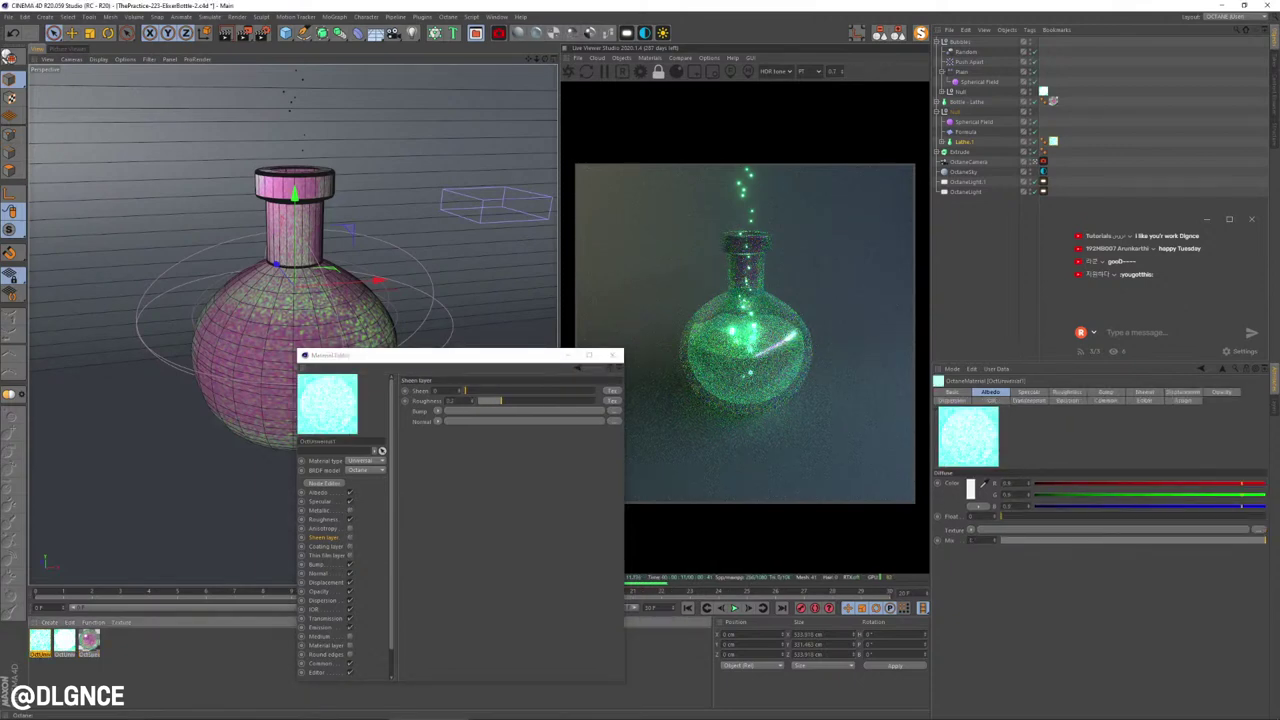
click(319, 591)
drag(616, 424, 622, 424)
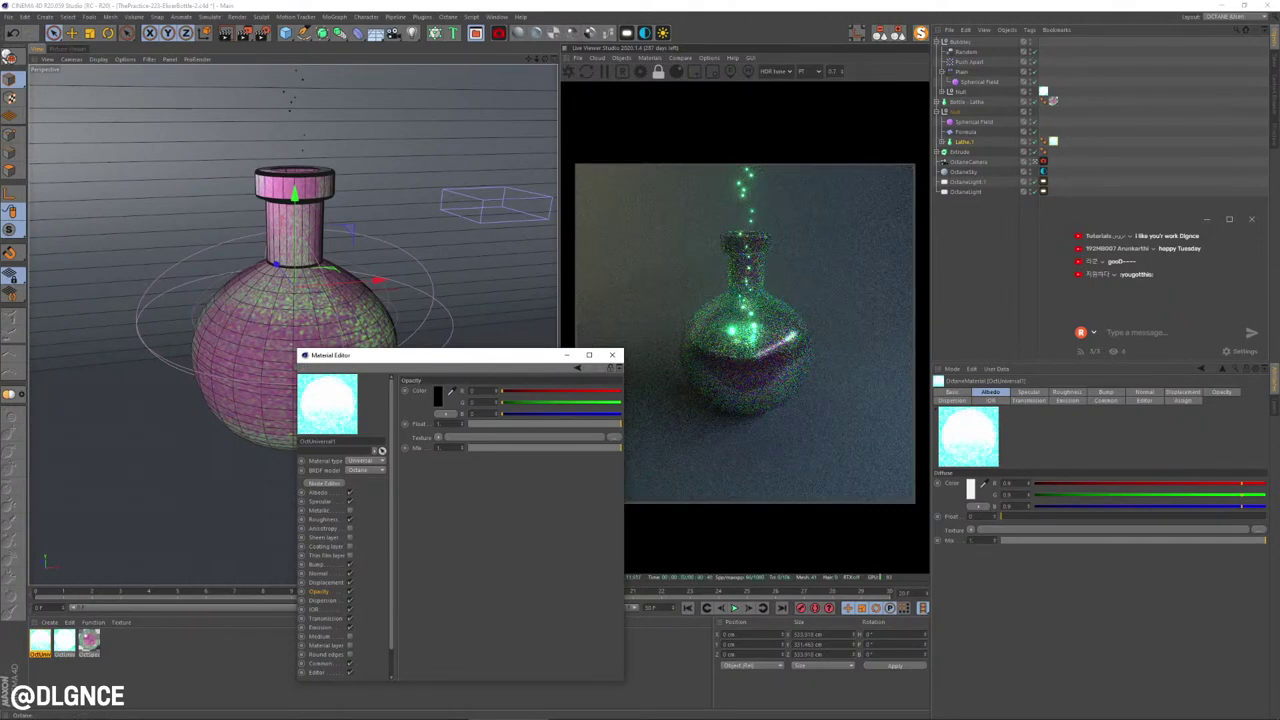
drag(620, 424, 619, 424)
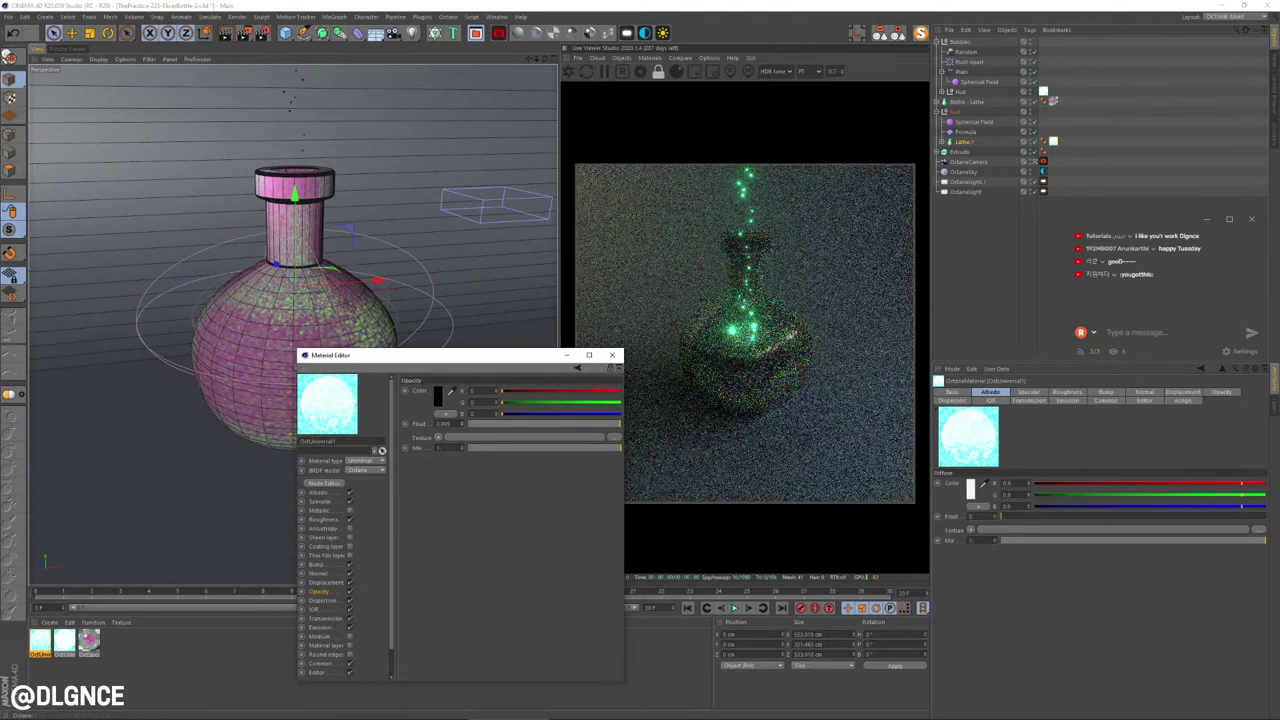
text(0.9)
key(Return)
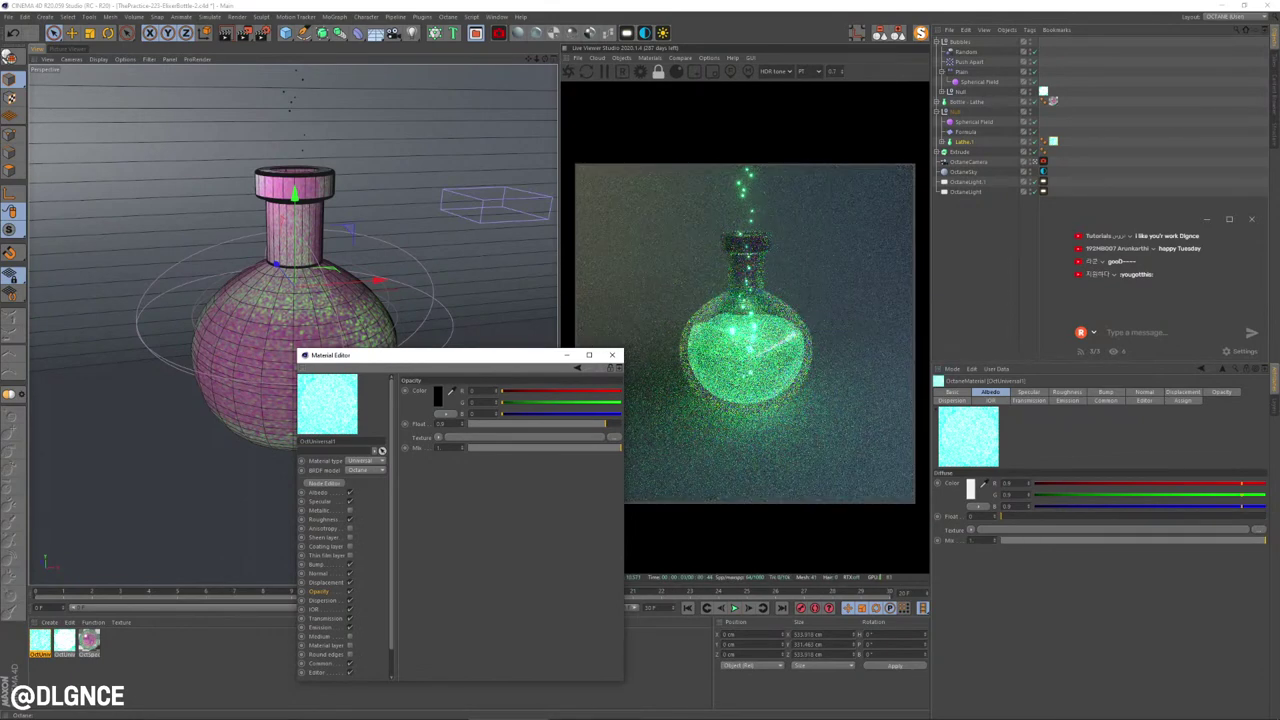
click(612, 355)
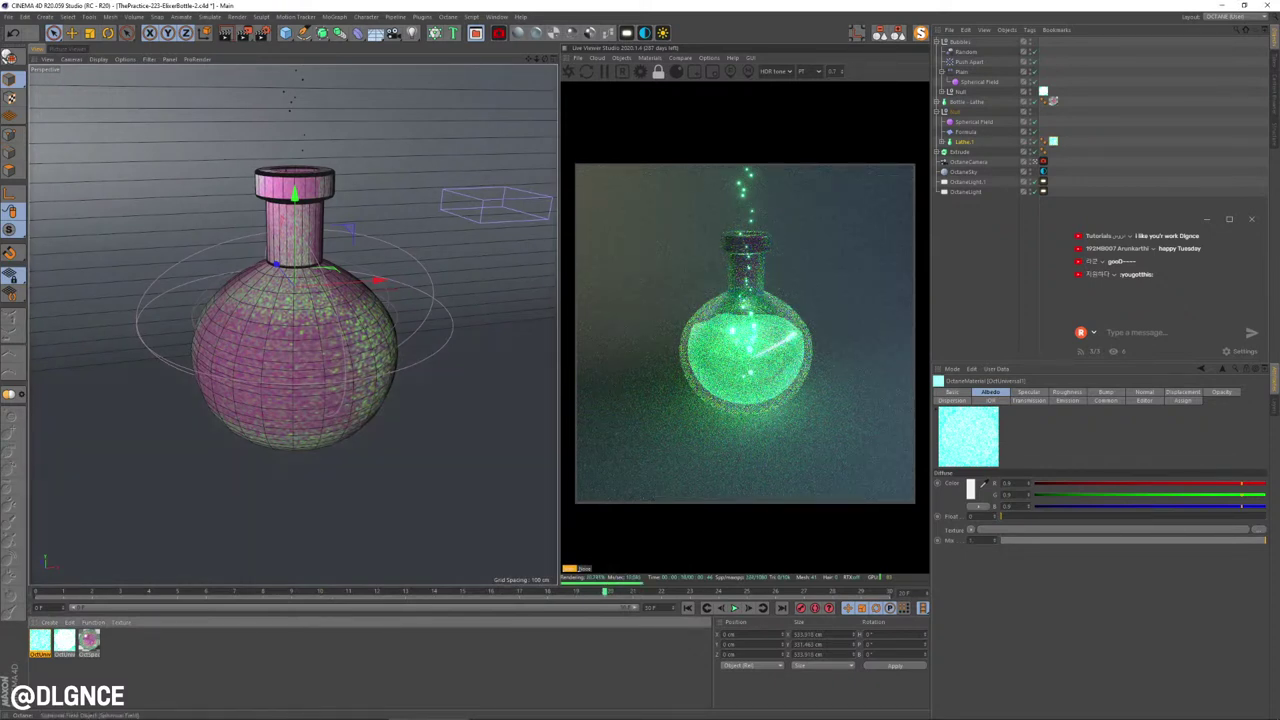
Step: Adjust the bubbles' Spherical Field and change the scale value of the Plain effector
click(979, 82)
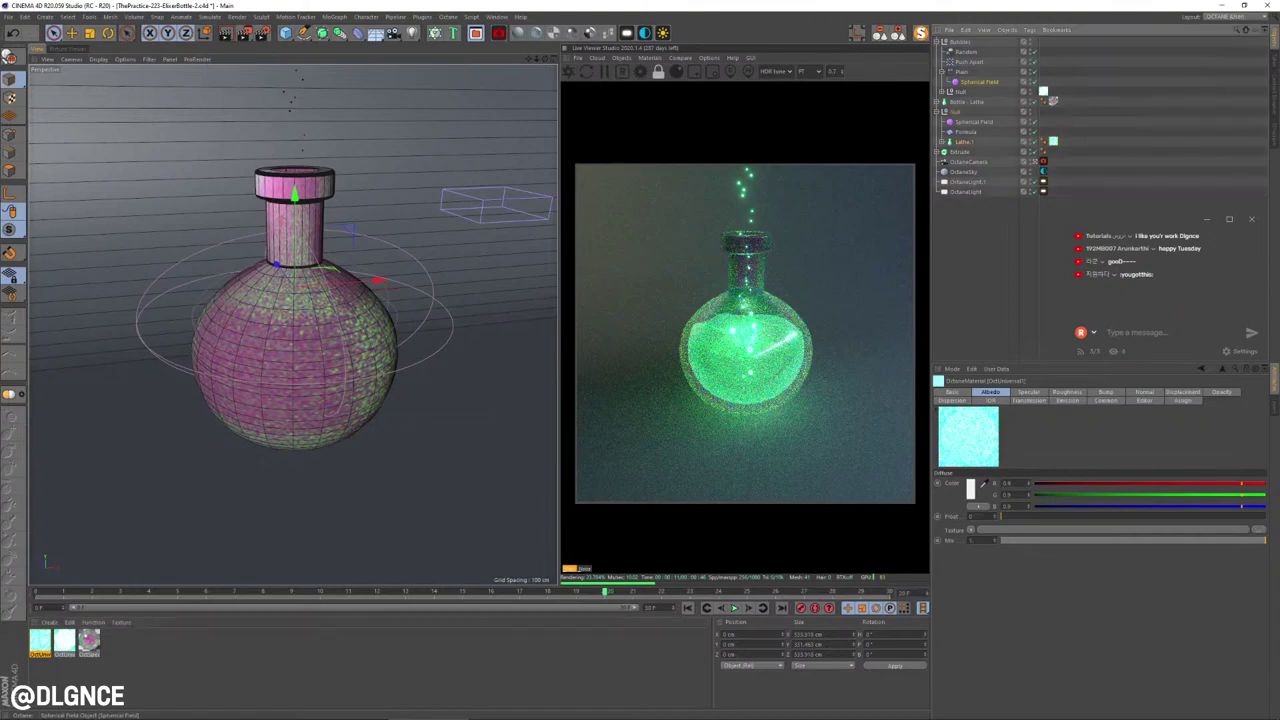
mouse_move(376, 328)
mouse_down()
mouse_move(388, 331)
mouse_move(361, 326)
mouse_up()
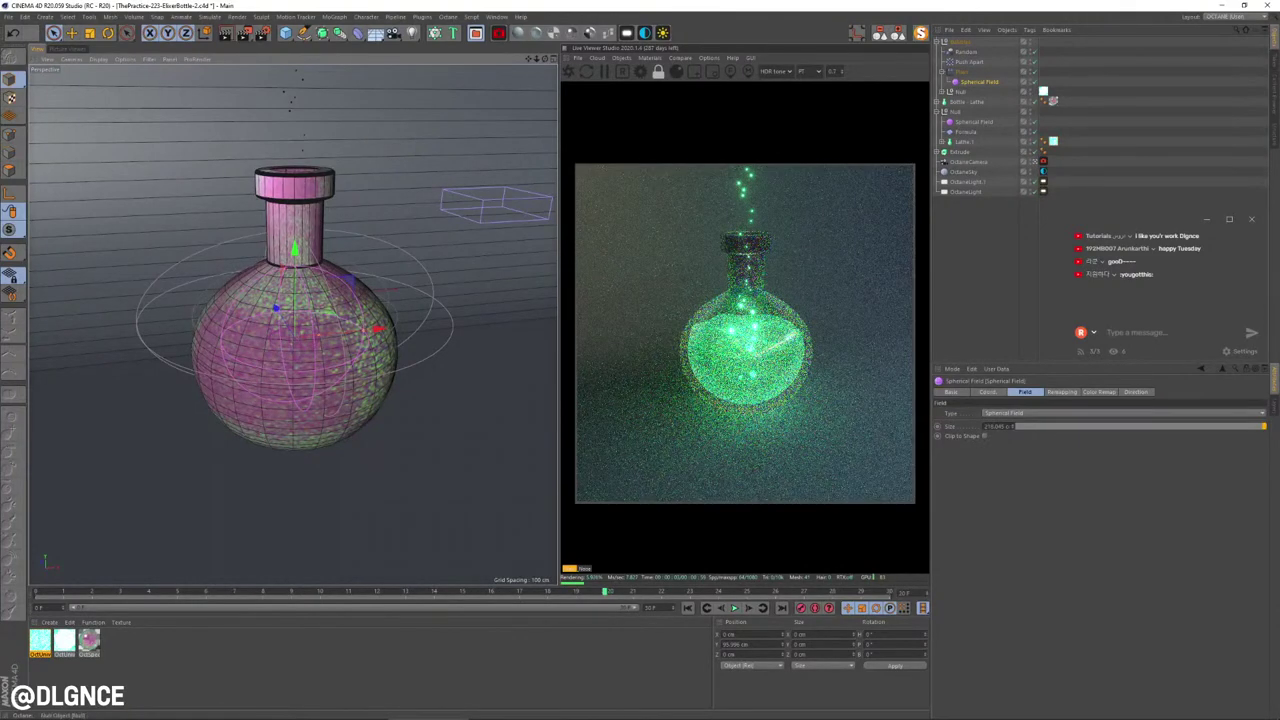
click(961, 72)
click(1043, 440)
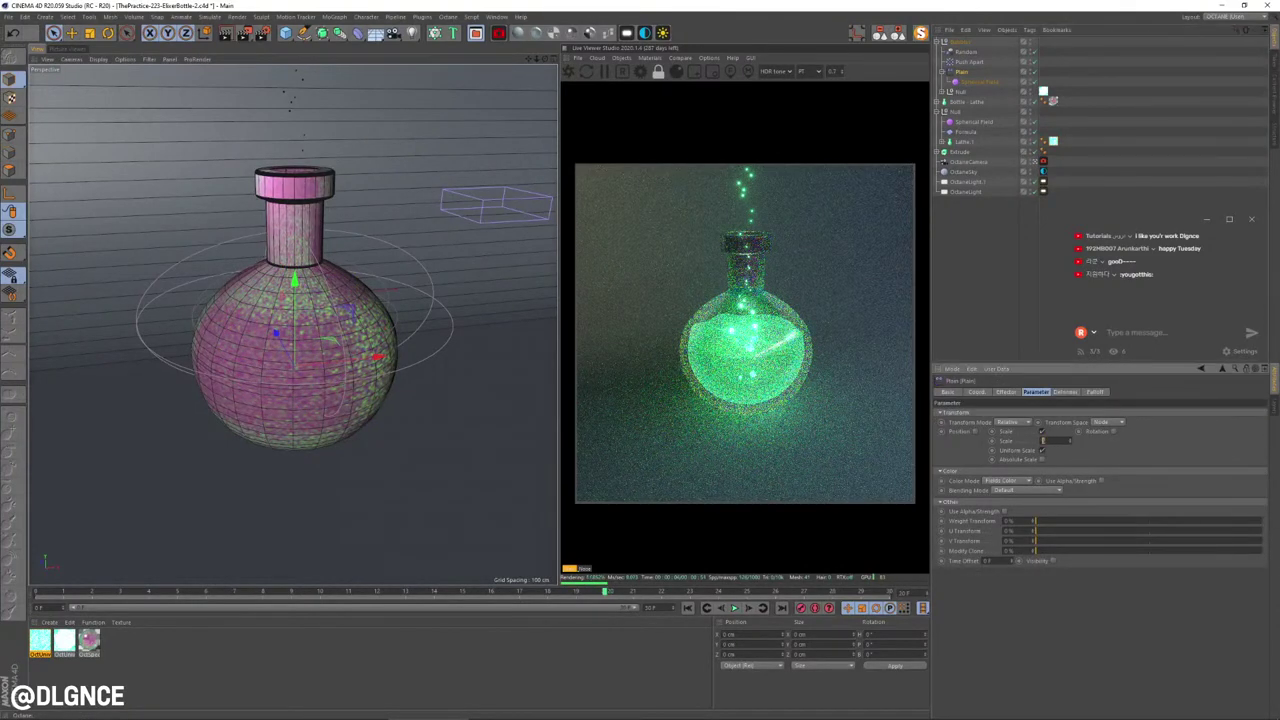
key(Return)
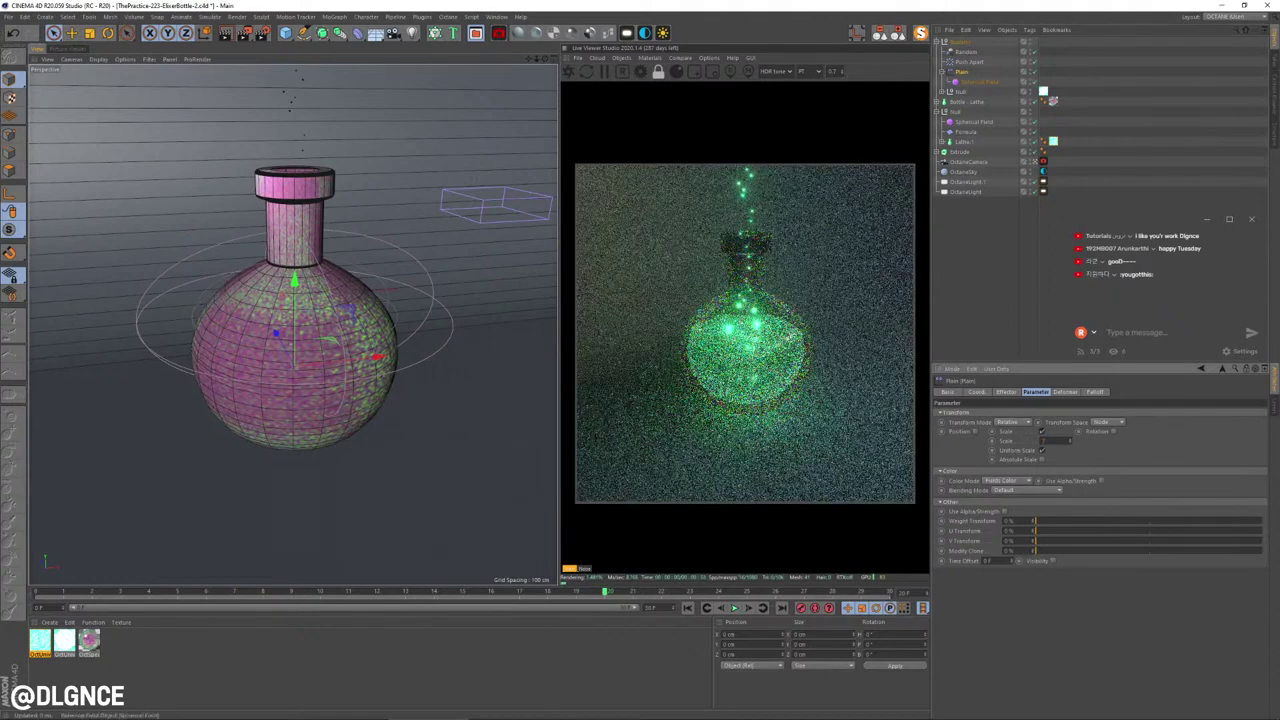
Step: Expand the bubbles' null and scale its three cloner spheres up slightly together
click(942, 92)
click(975, 112)
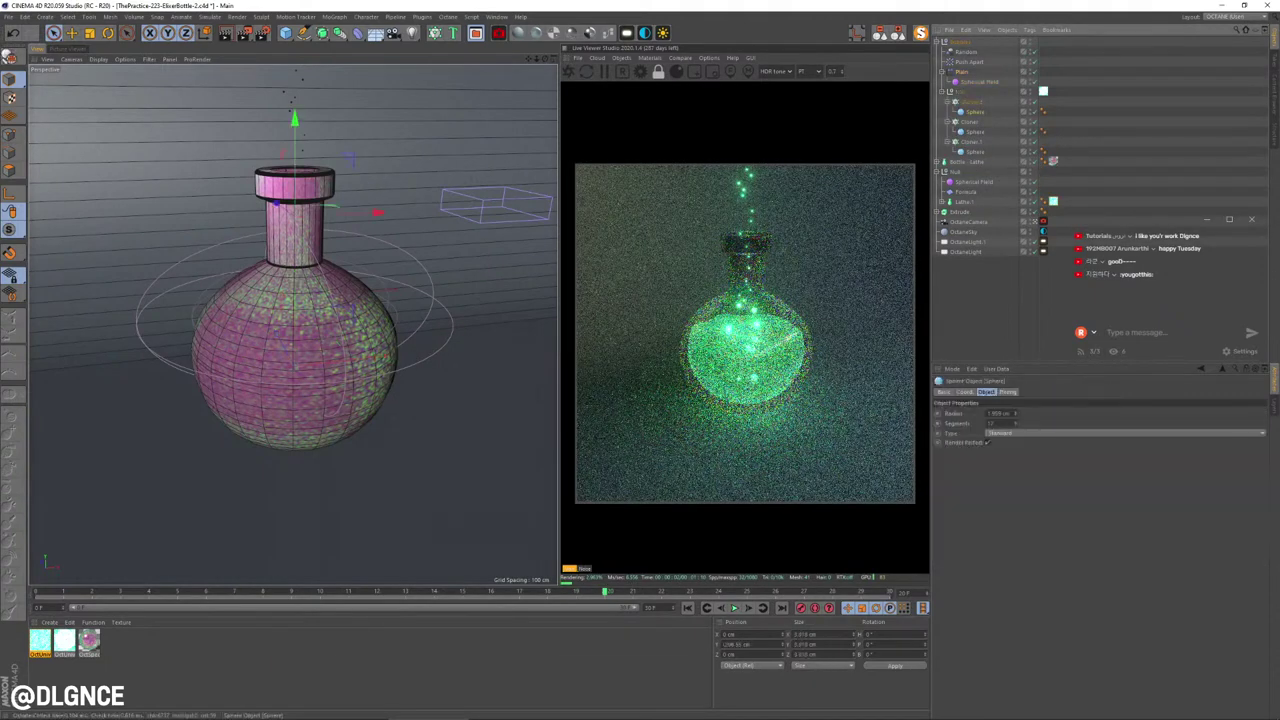
key(t)
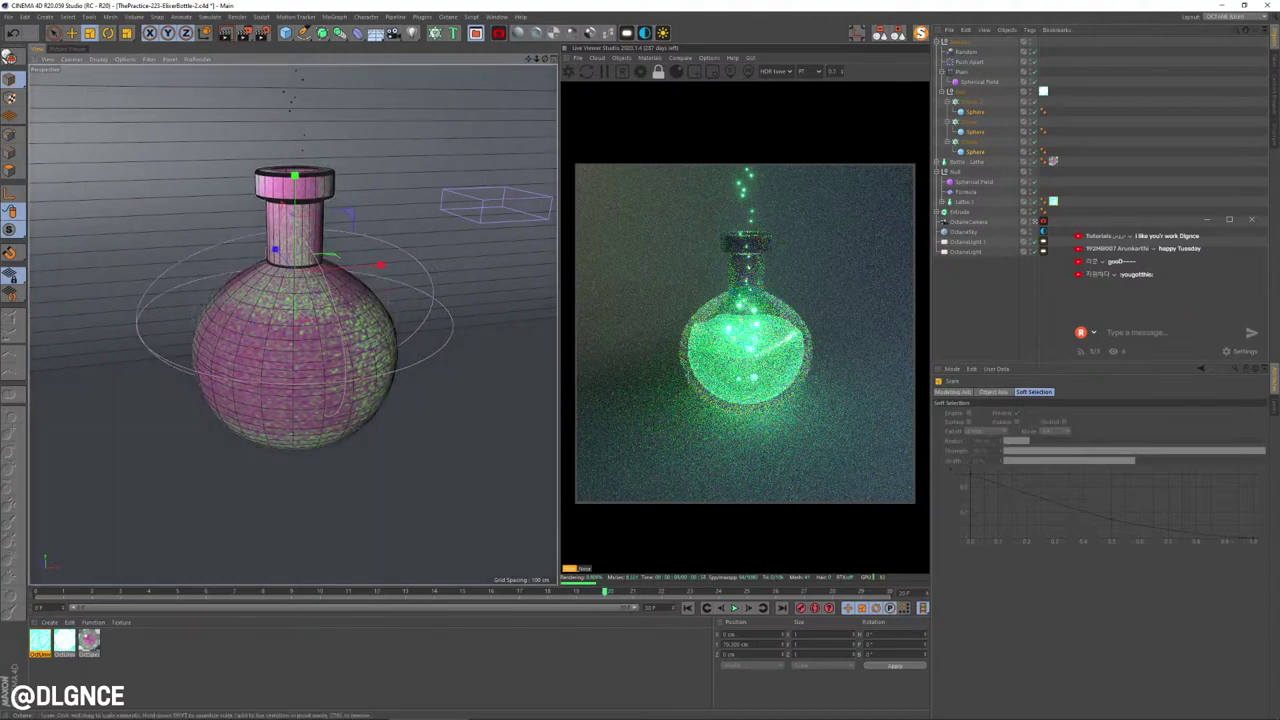
drag(450, 490, 480, 490)
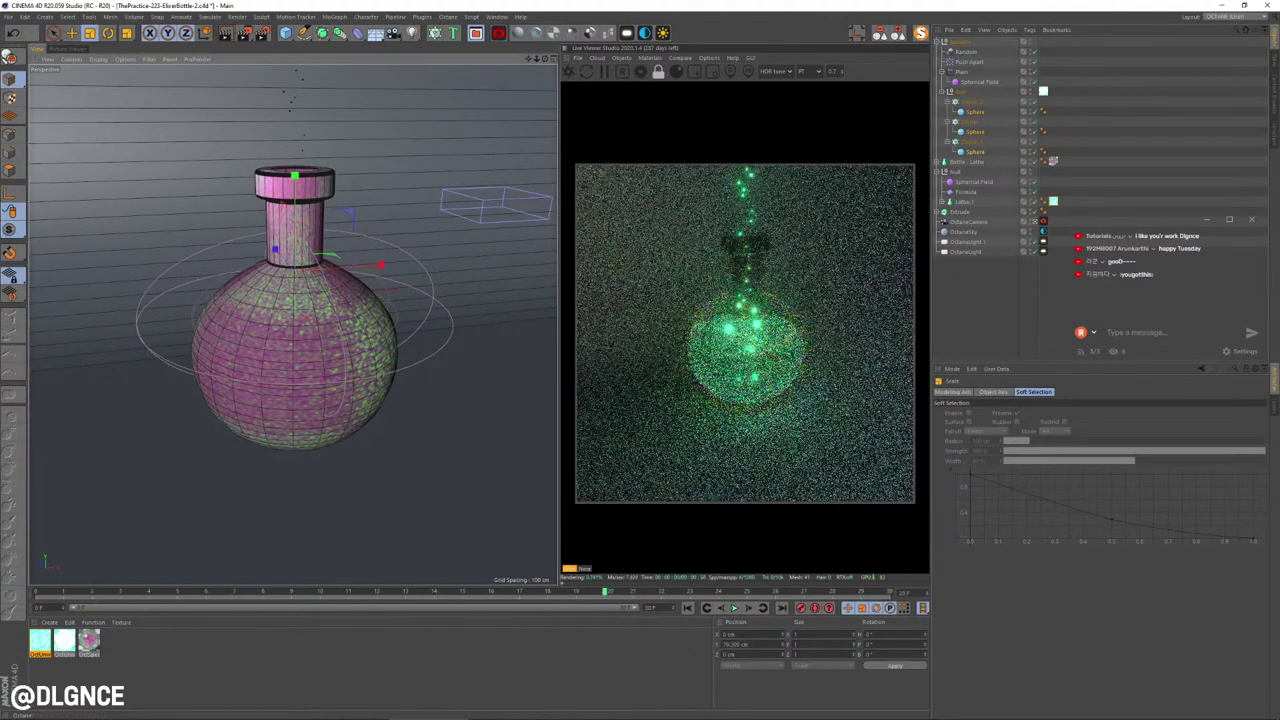
Step: Turn off Render Perfect for the three bubble spheres together
click(975, 112)
ctrl+click(975, 132)
ctrl+click(975, 152)
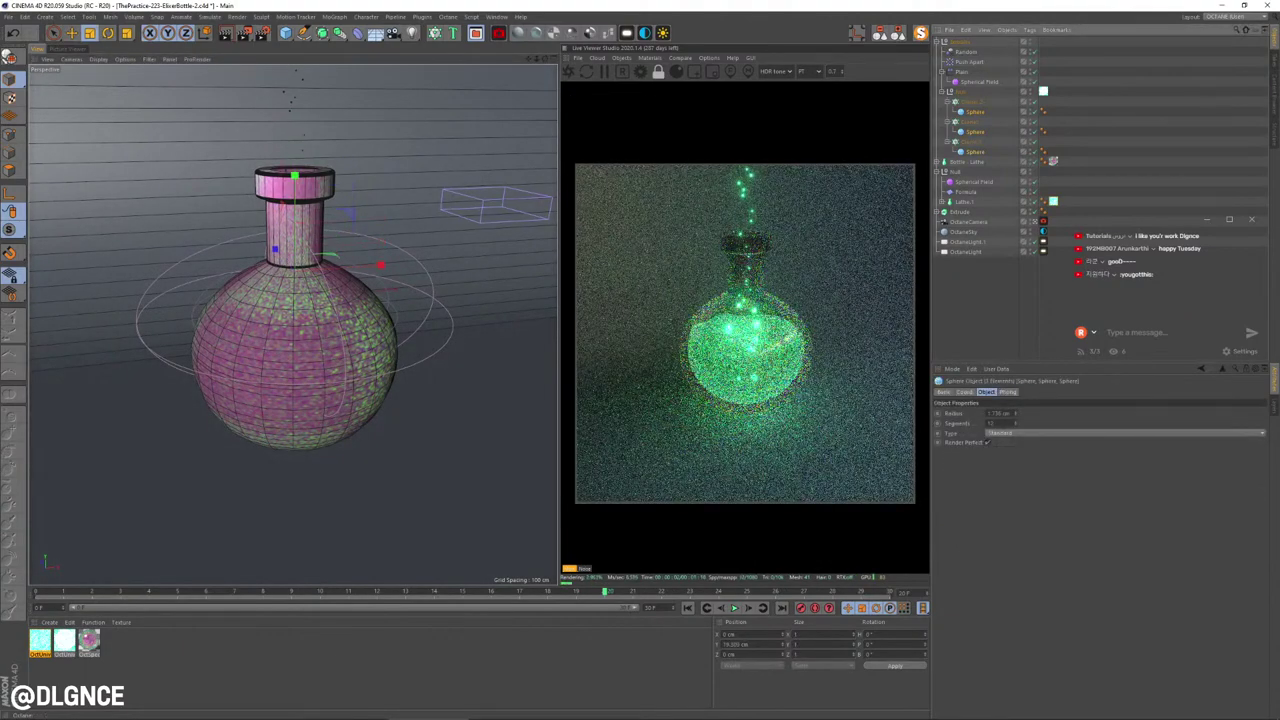
click(988, 442)
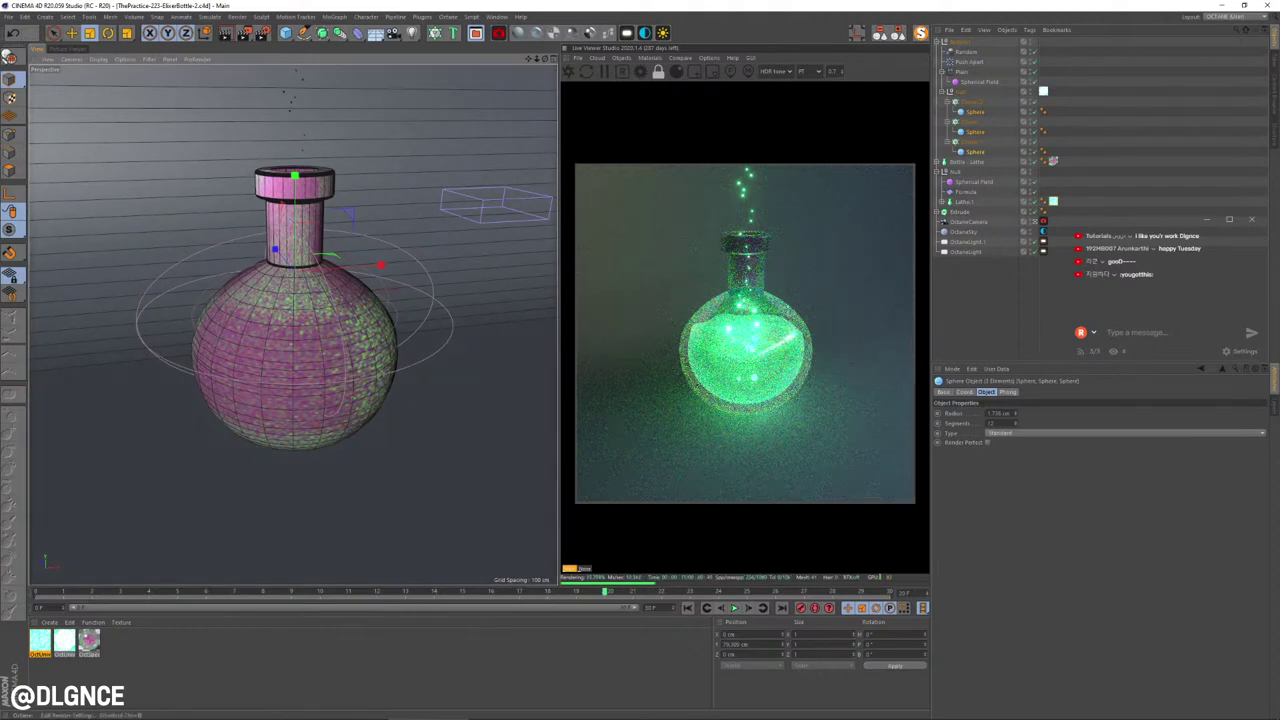
Step: Open the render settings and set a manual frame range from 0 to 29
key(ctrl+b)
drag(301, 22, 567, 364)
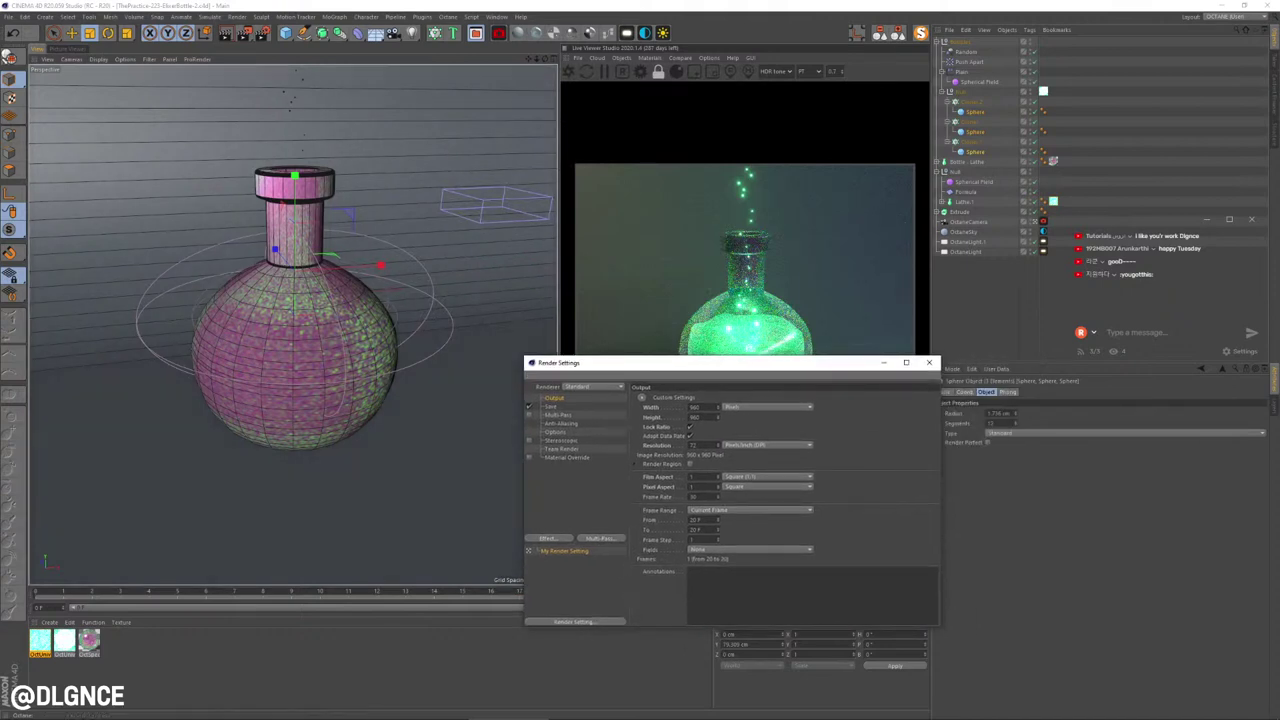
click(750, 510)
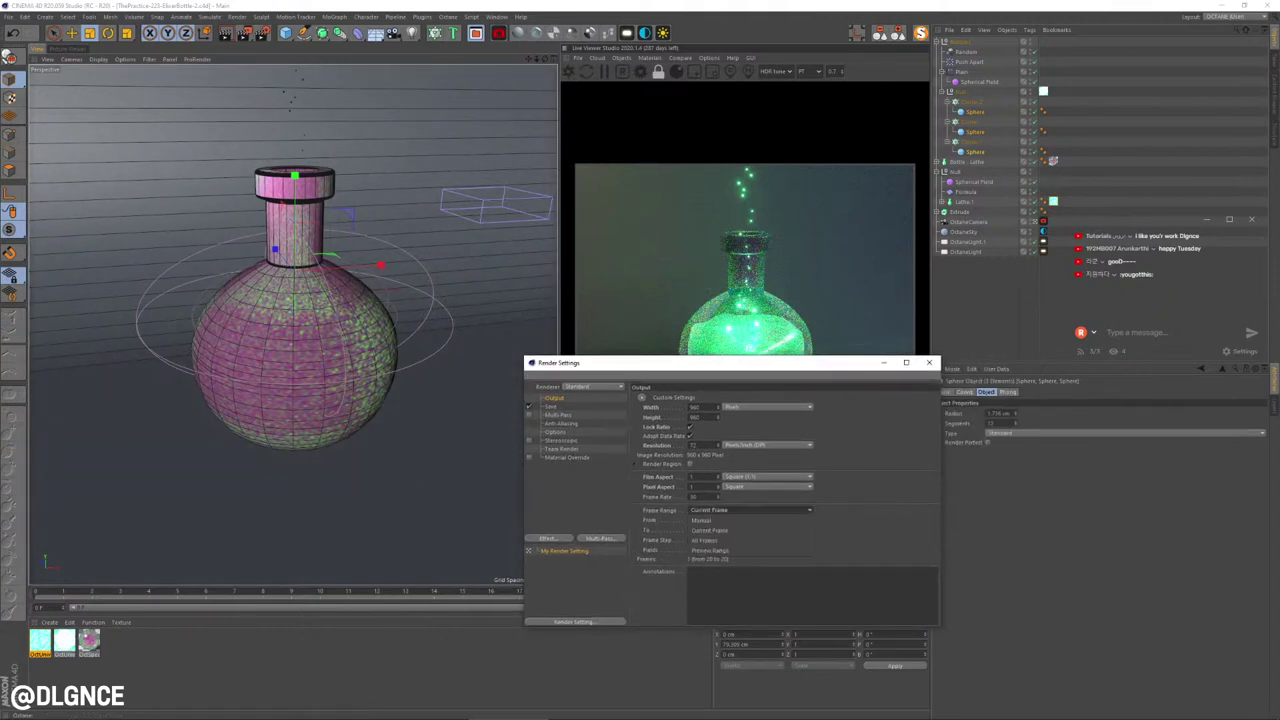
click(745, 540)
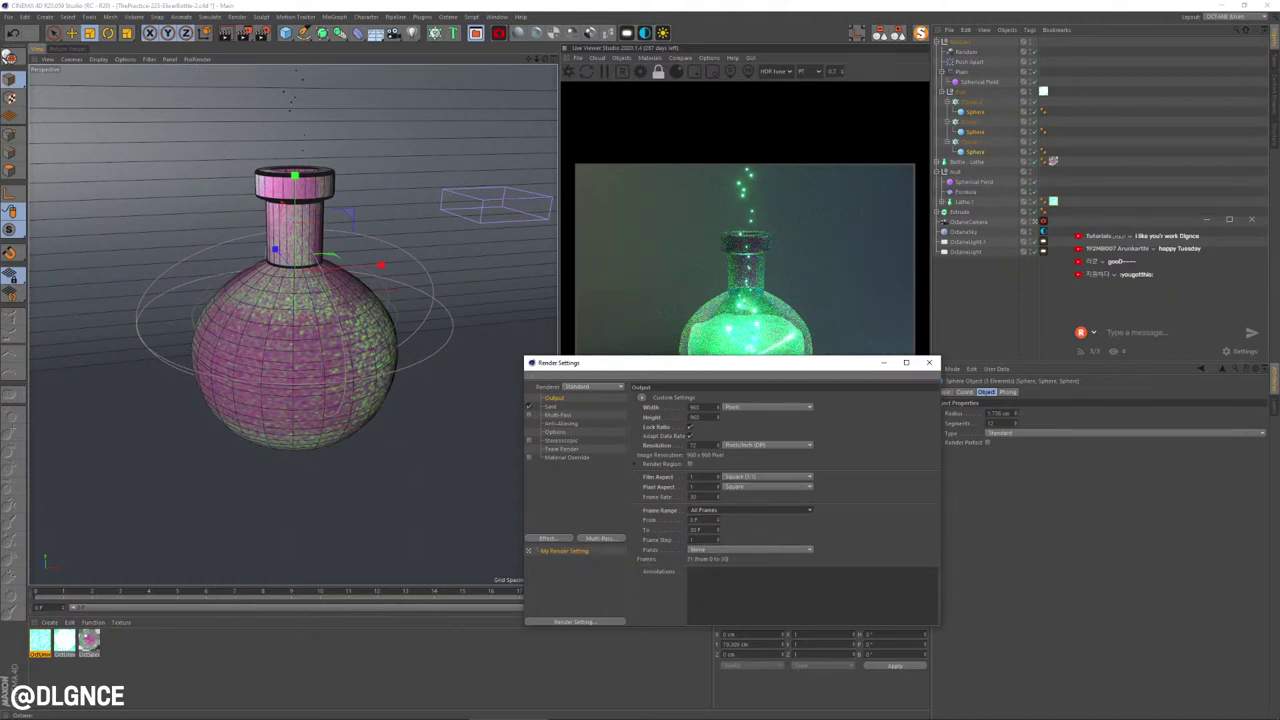
double_click(696, 530)
text(20)
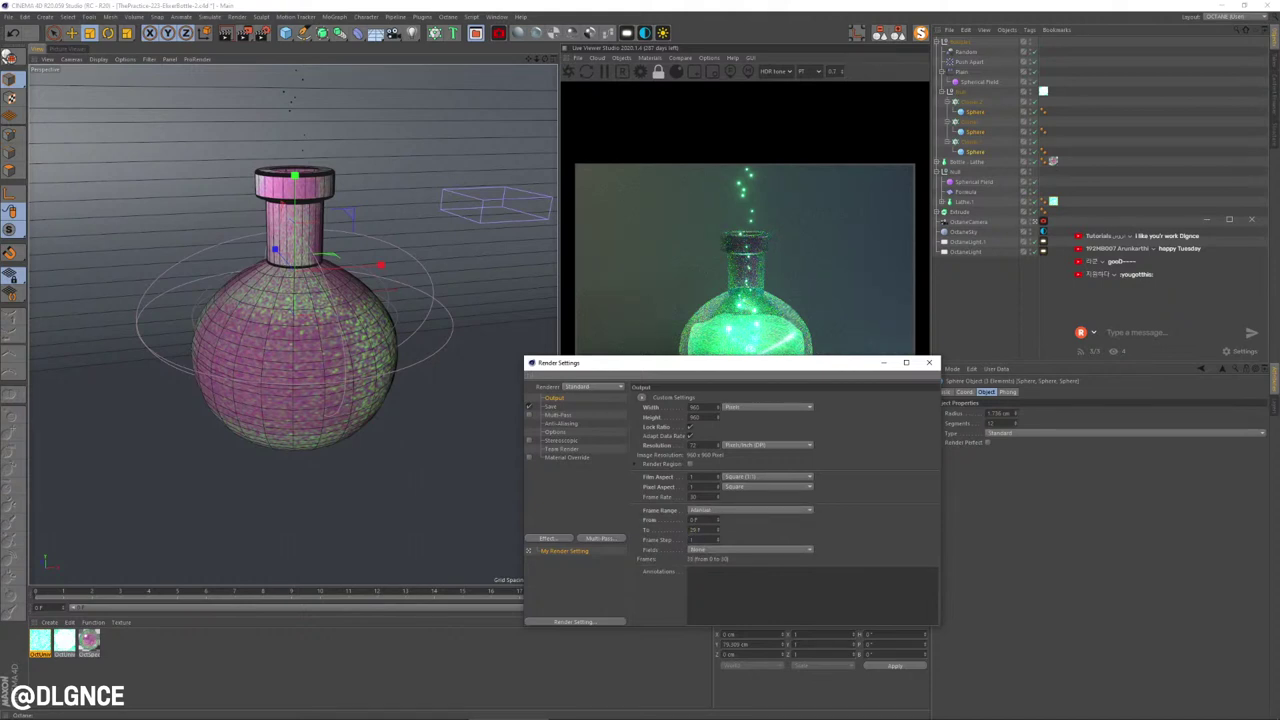
Step: Set the output size to 1080 by 1080 pixels and switch the renderer to Octane Renderer
double_click(696, 407)
text(1080)
key(Return)
click(593, 387)
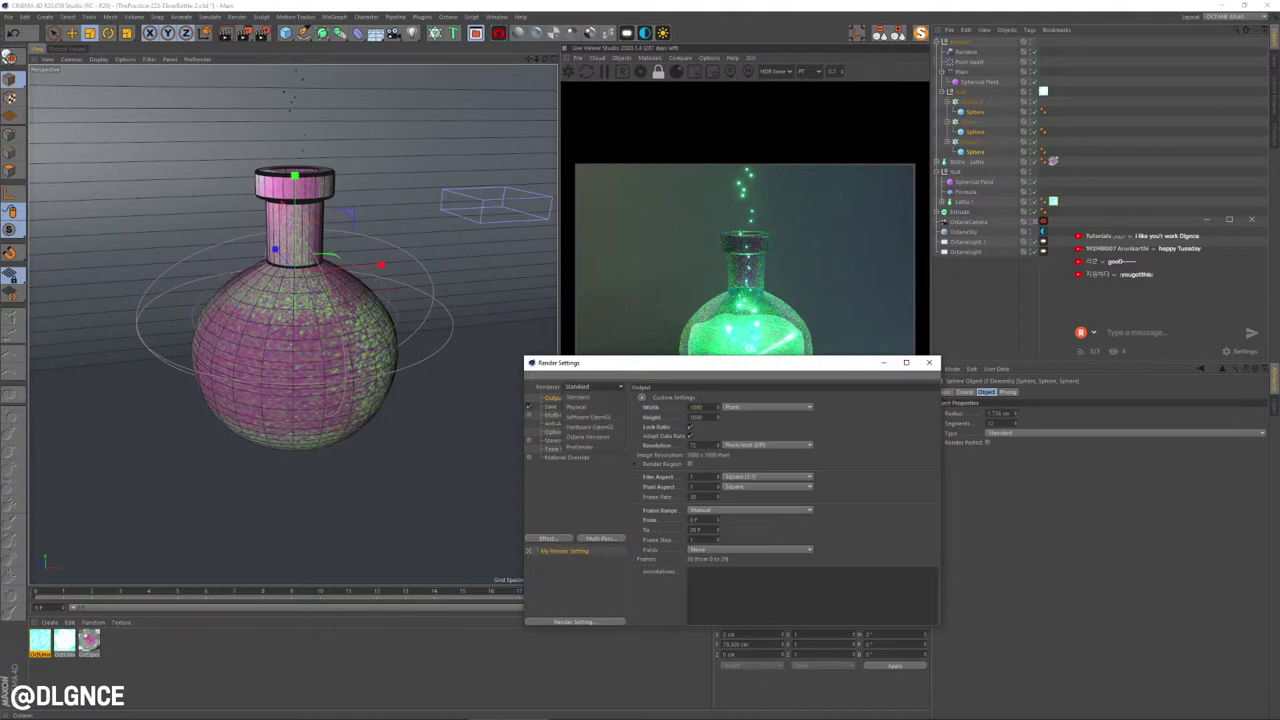
click(593, 438)
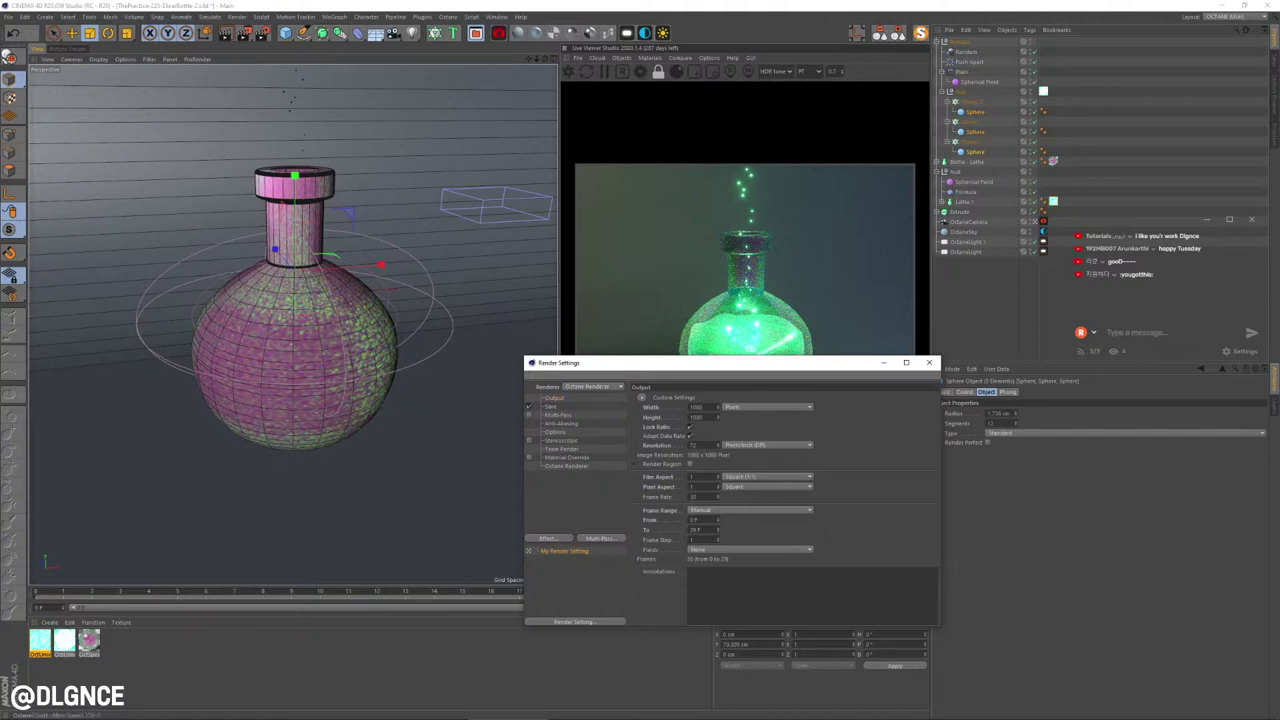
click(566, 466)
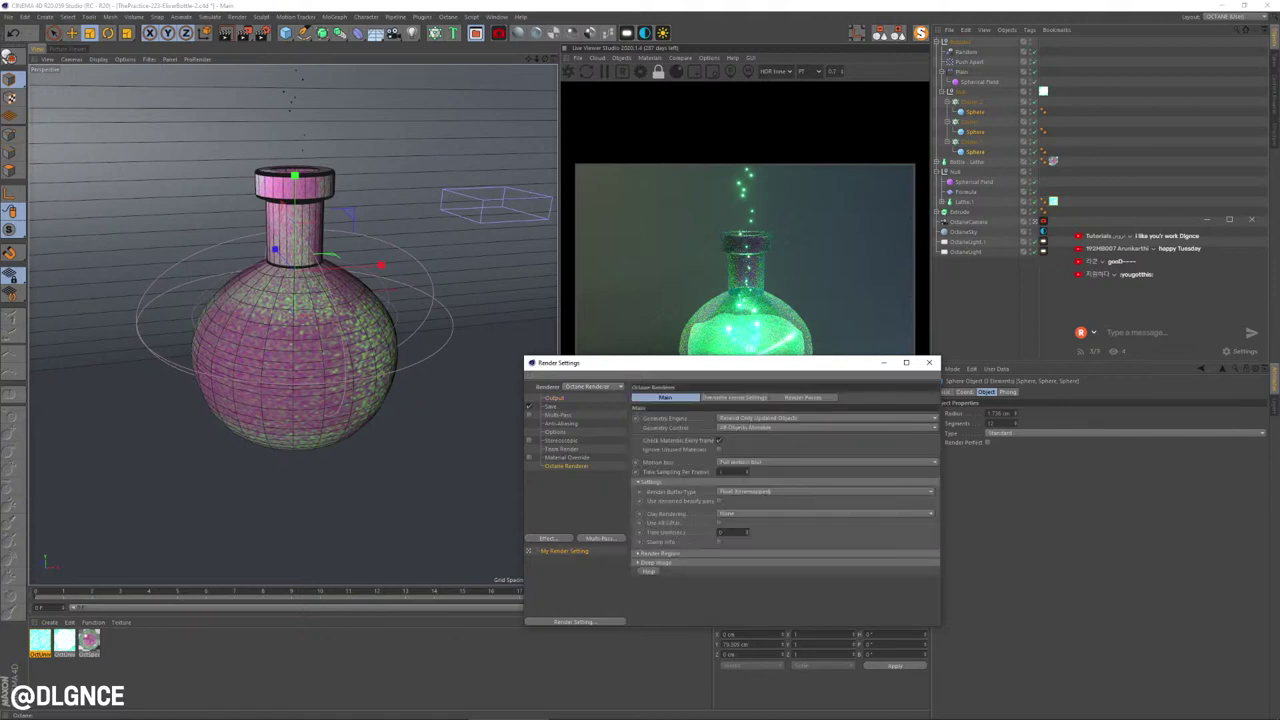
Step: Pause the Live Viewer render and set the saved image format to PNG
click(604, 71)
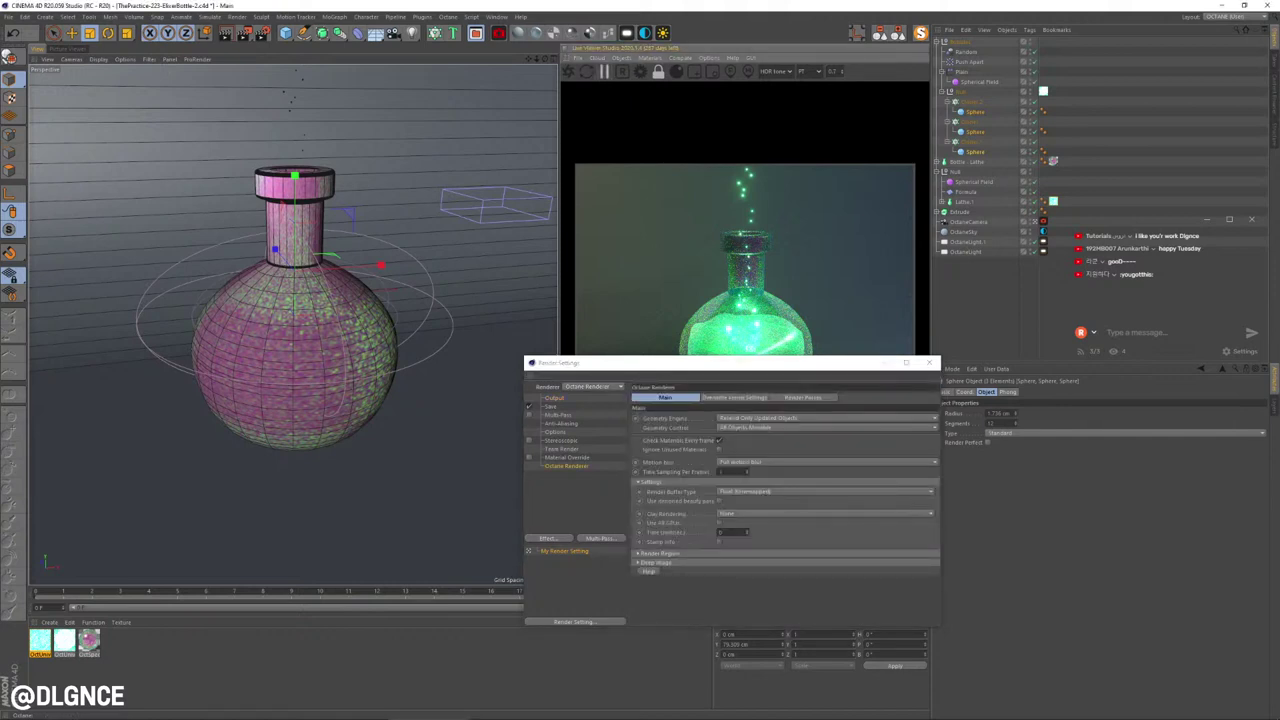
key(shift+r)
click(711, 401)
click(554, 398)
click(551, 407)
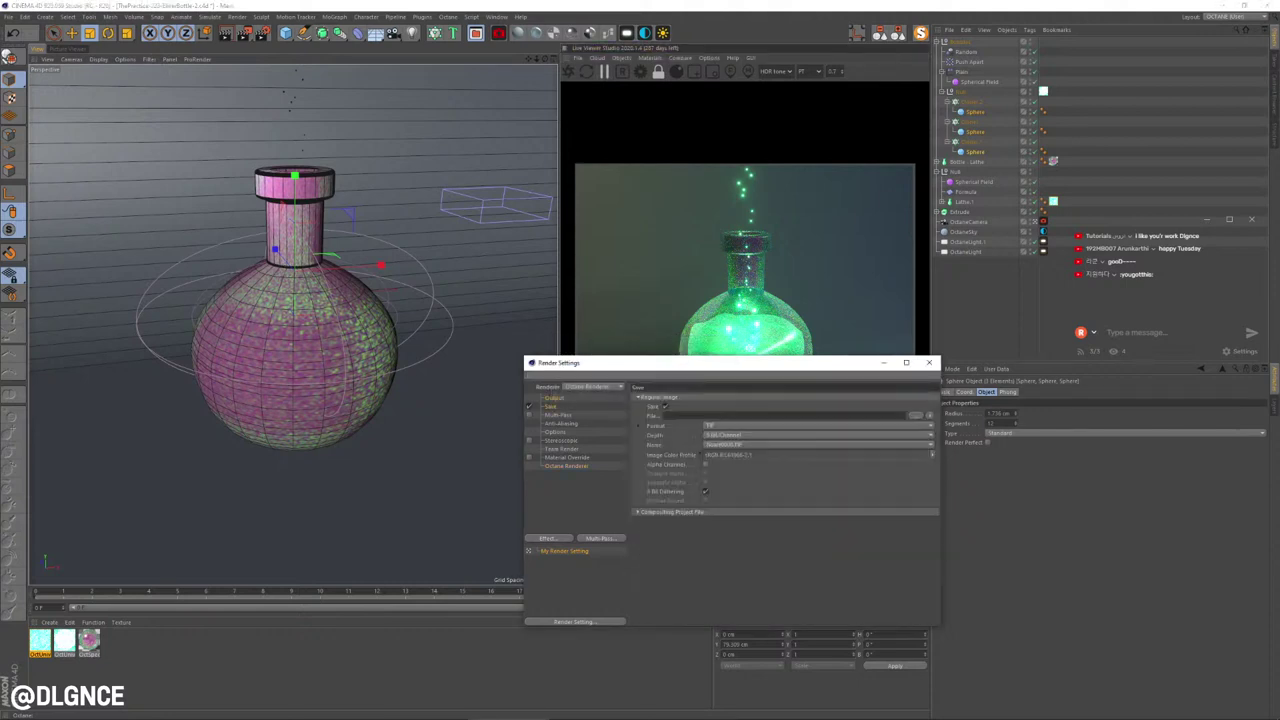
click(815, 425)
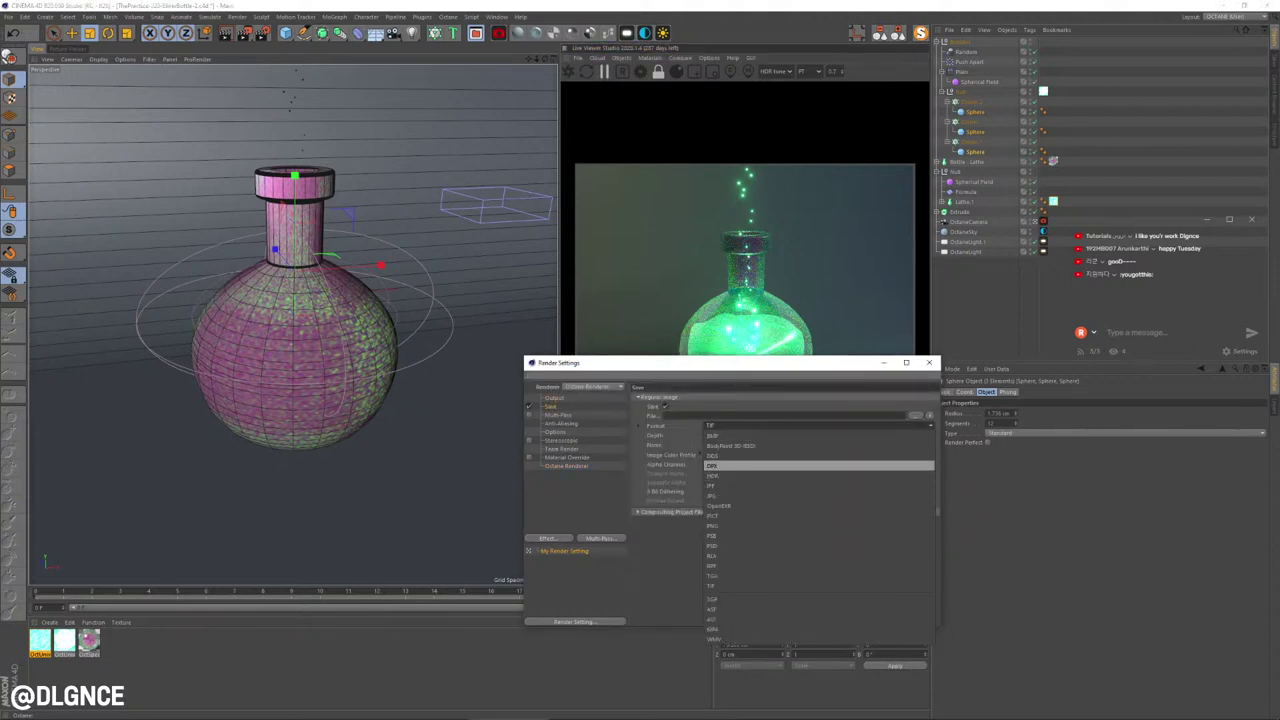
click(760, 525)
Step: Set the output file to ThePractice-223-ElixerBottle-2 in the 223-Elixer Bottle folder and close the render settings
click(915, 415)
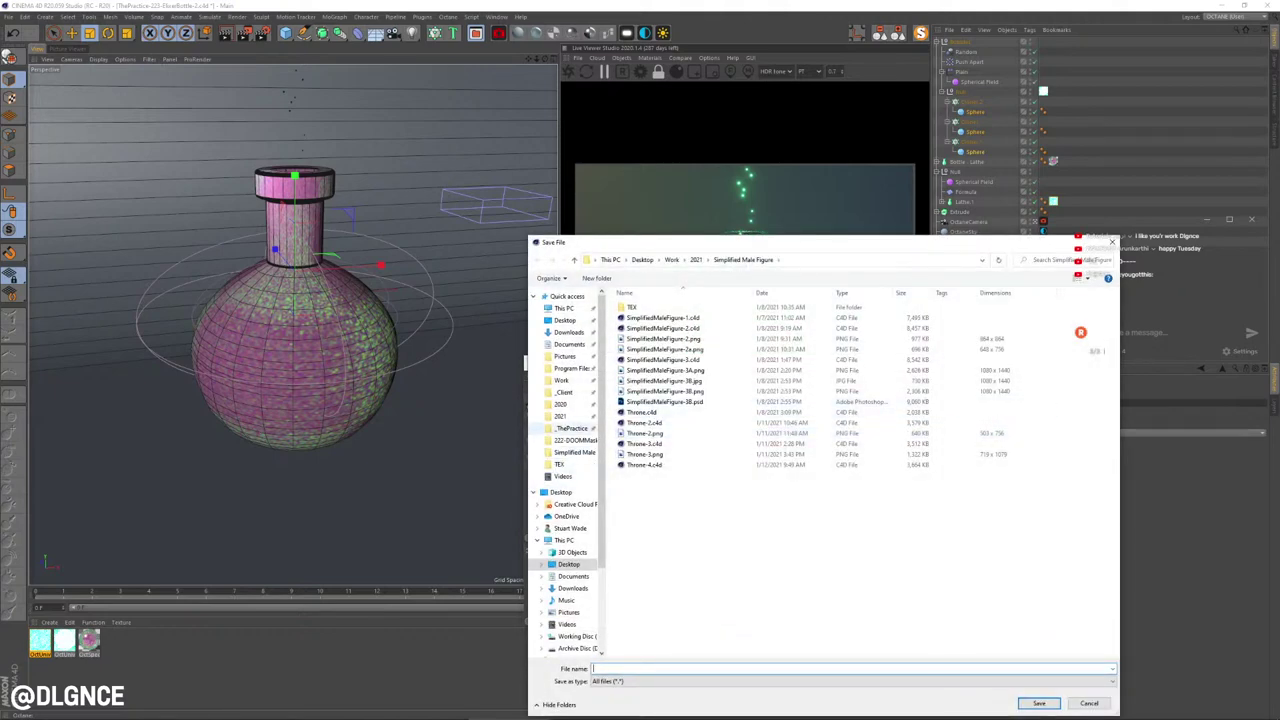
click(572, 428)
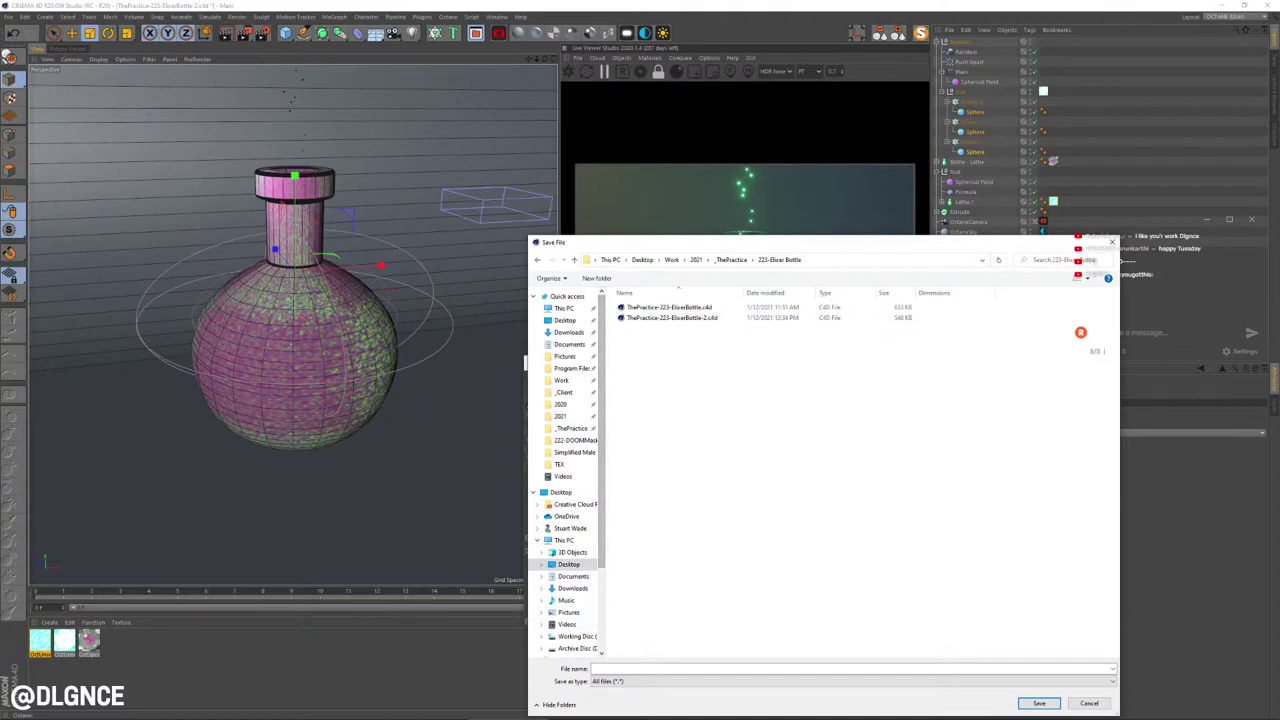
click(672, 317)
click(692, 668)
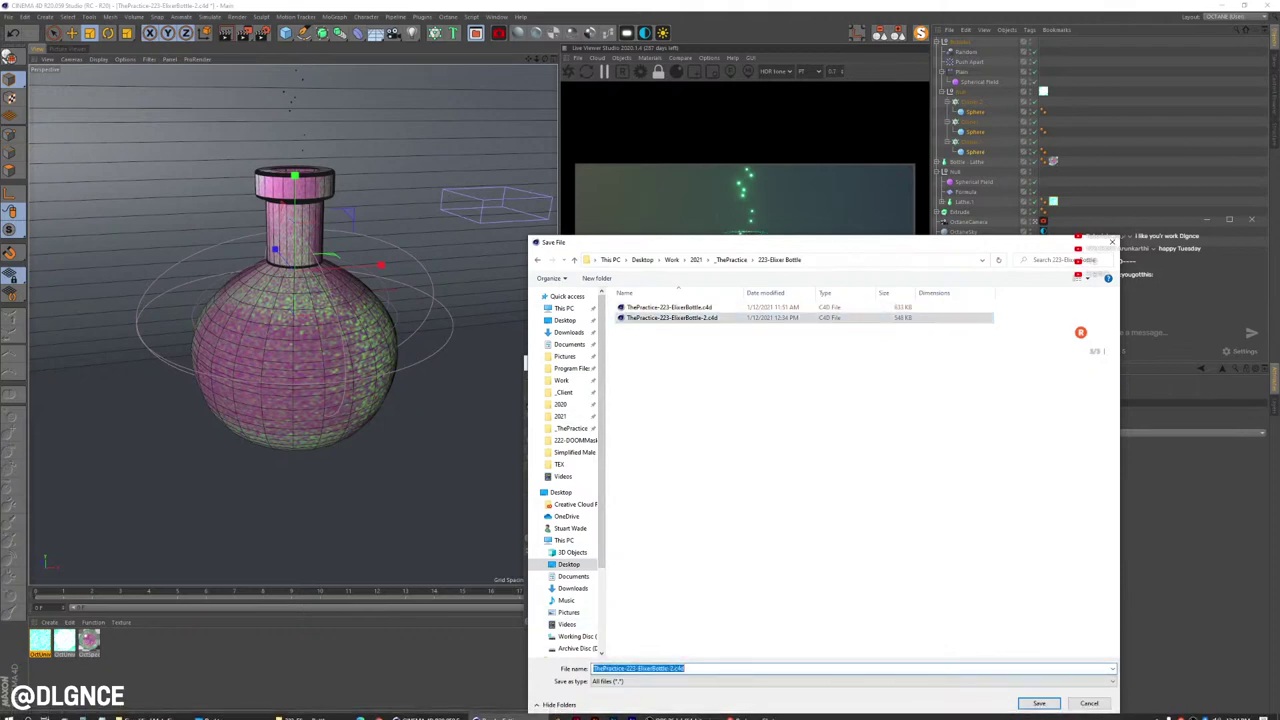
click(692, 668)
key(BackSpace)
key(BackSpace)
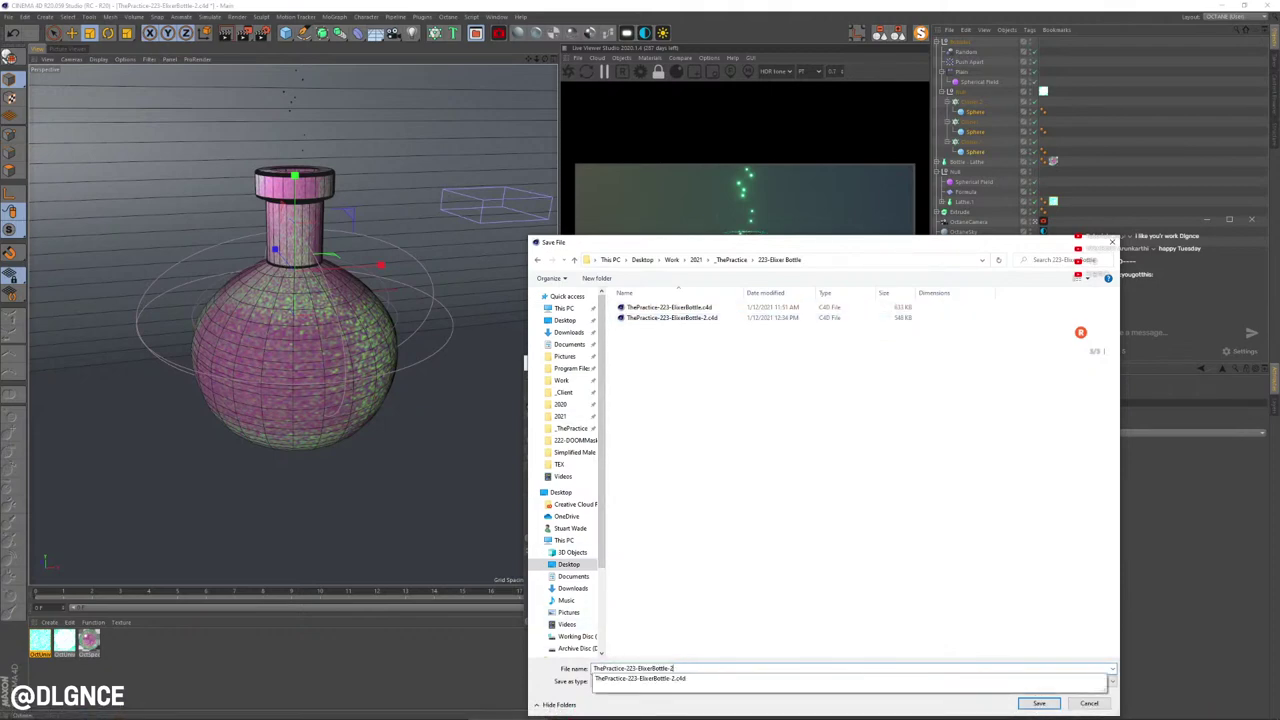
key(Return)
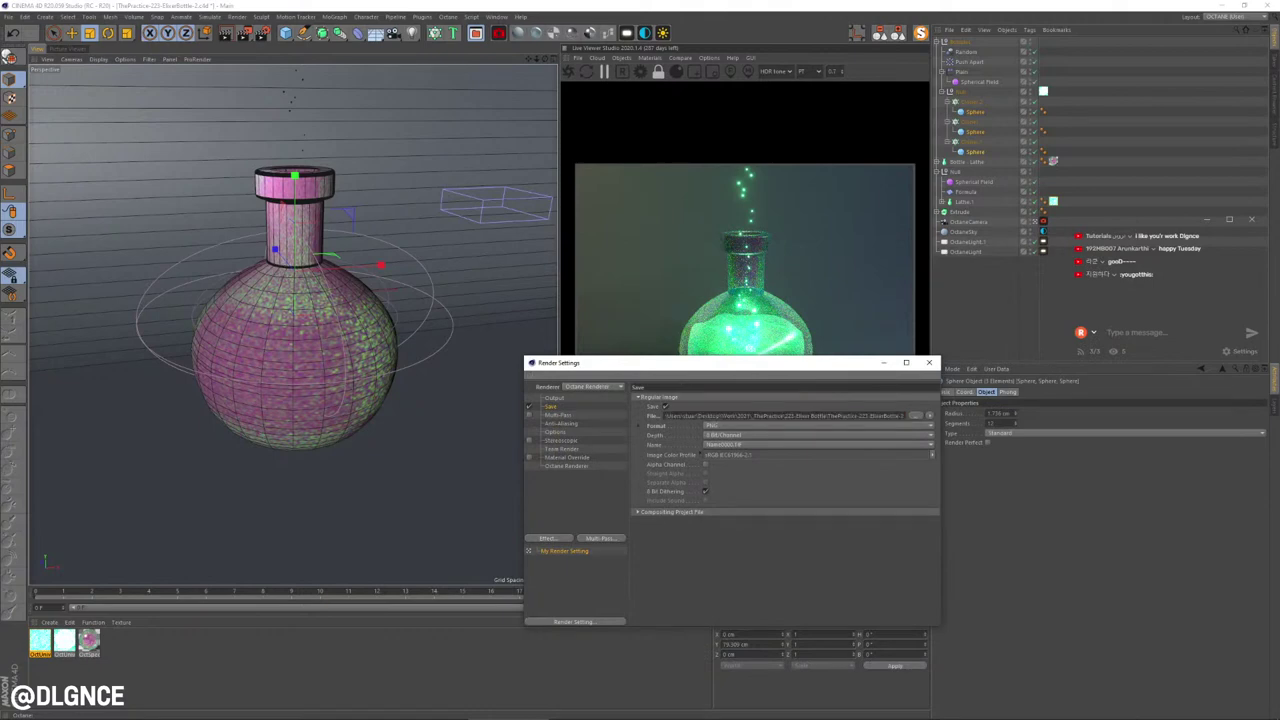
click(929, 362)
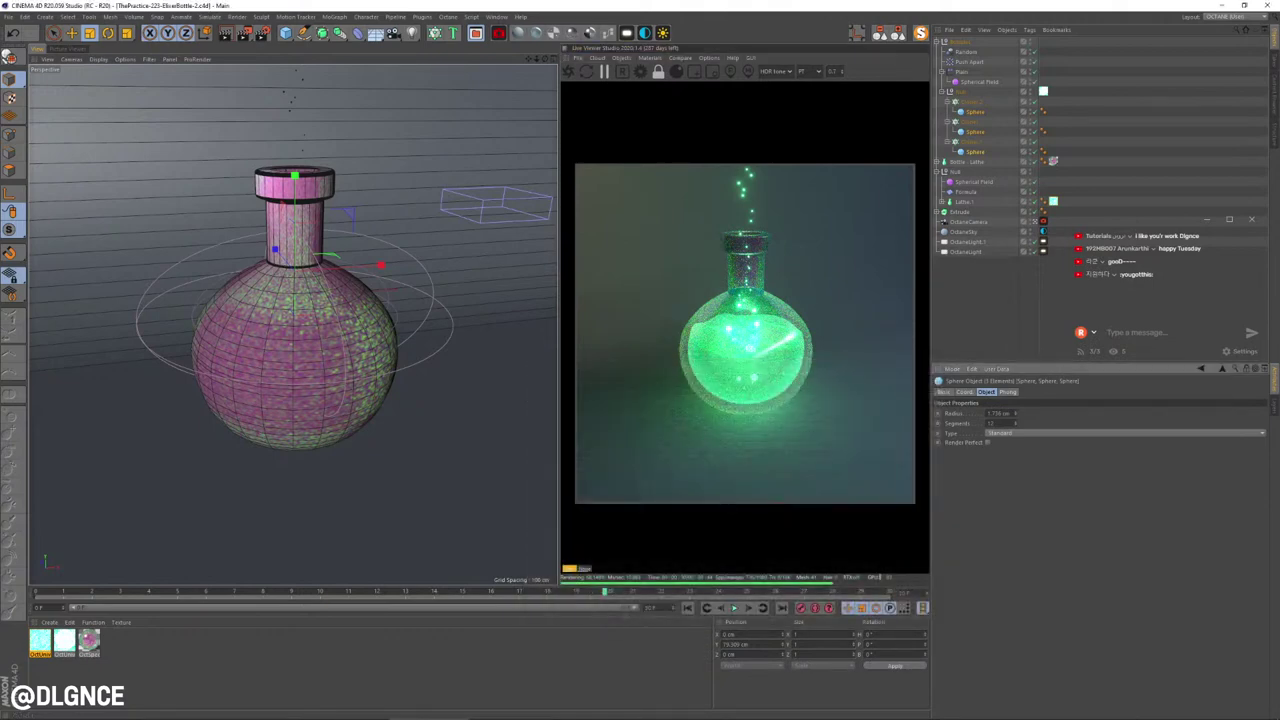
Step: Render the animation to the Picture Viewer and switch the interface layout to Startup (User)
key(shift+r)
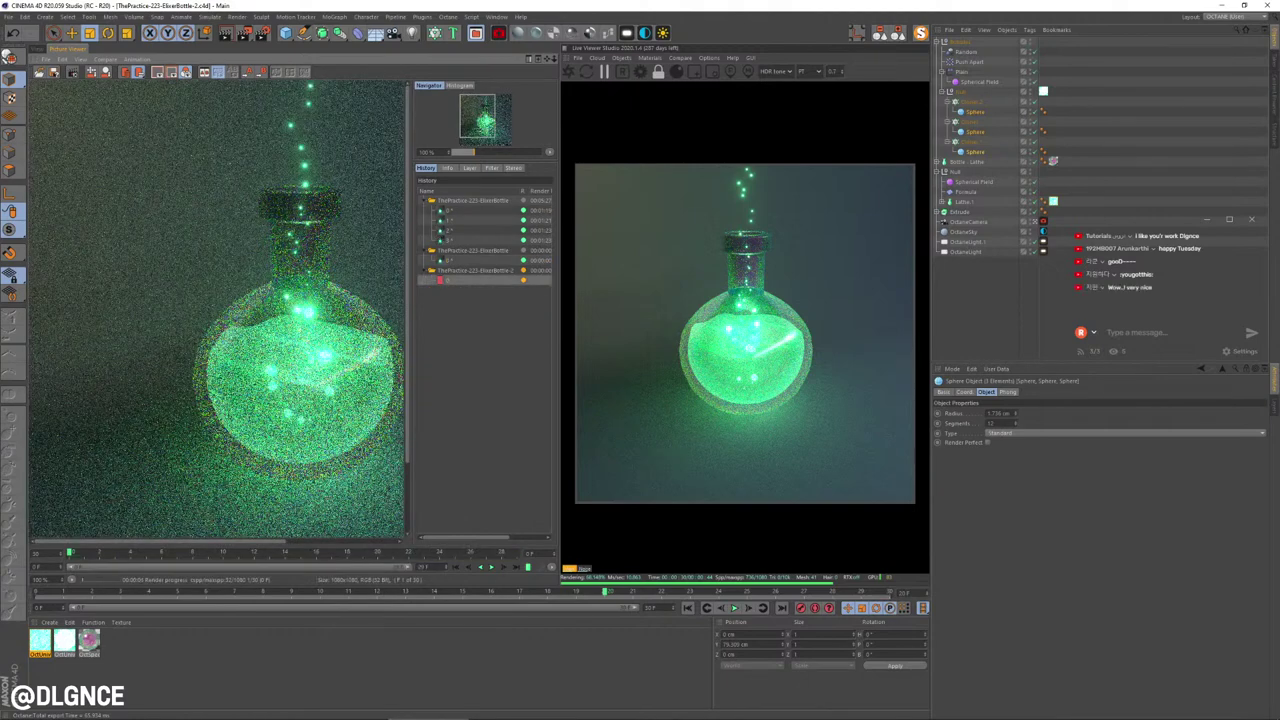
drag(409, 300, 497, 300)
click(1225, 16)
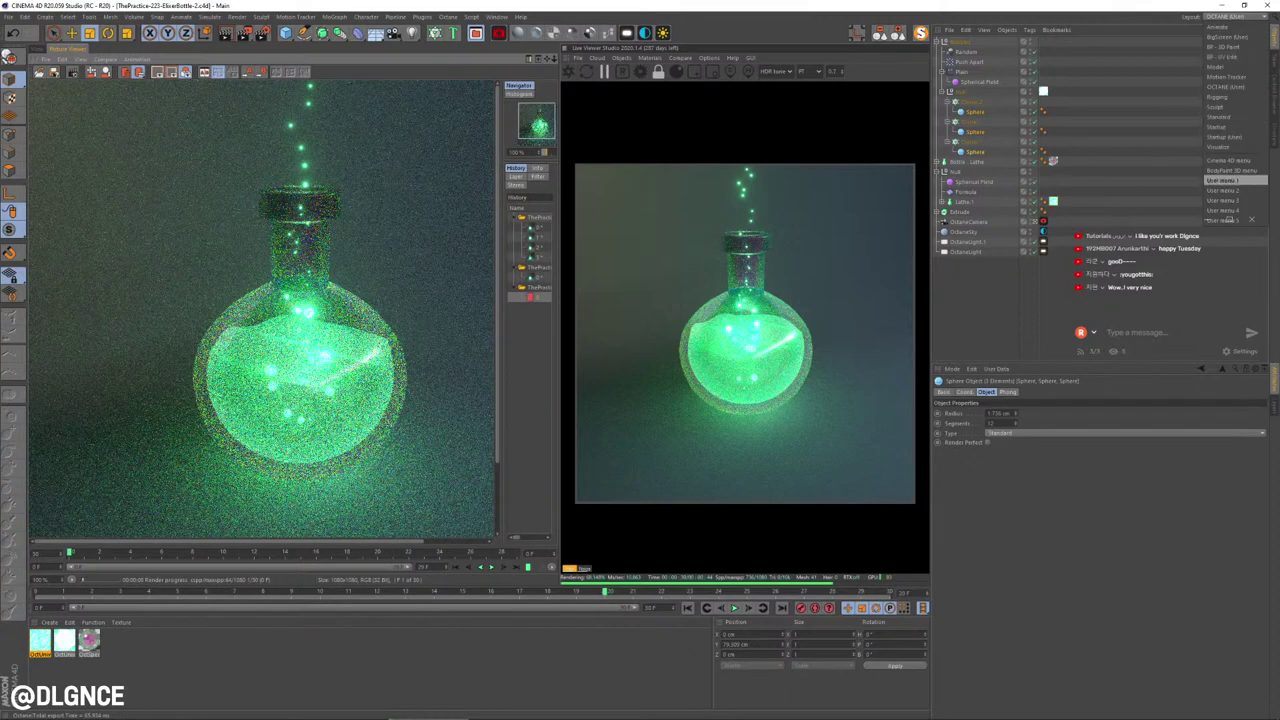
click(1226, 136)
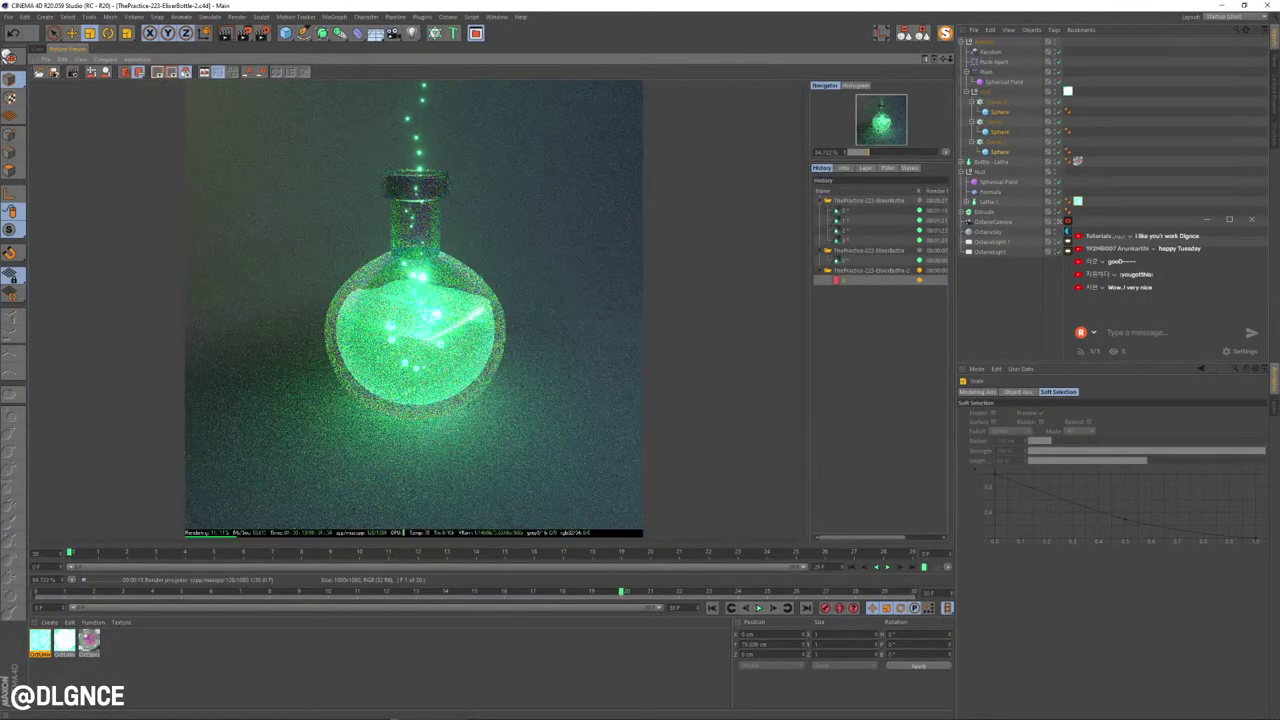
Step: Examine the bottle, bubbles and glowing liquid in the first frame as it renders
scroll(414, 310, up, 1)
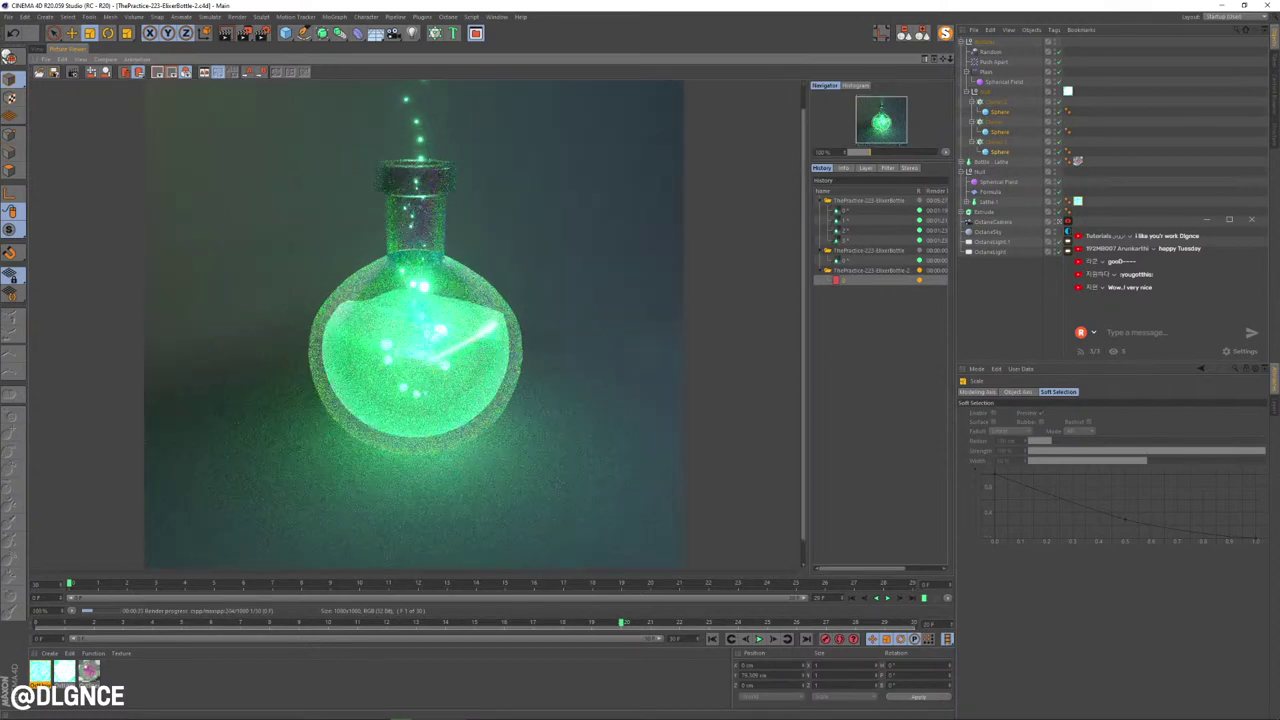
scroll(415, 400, up, 3)
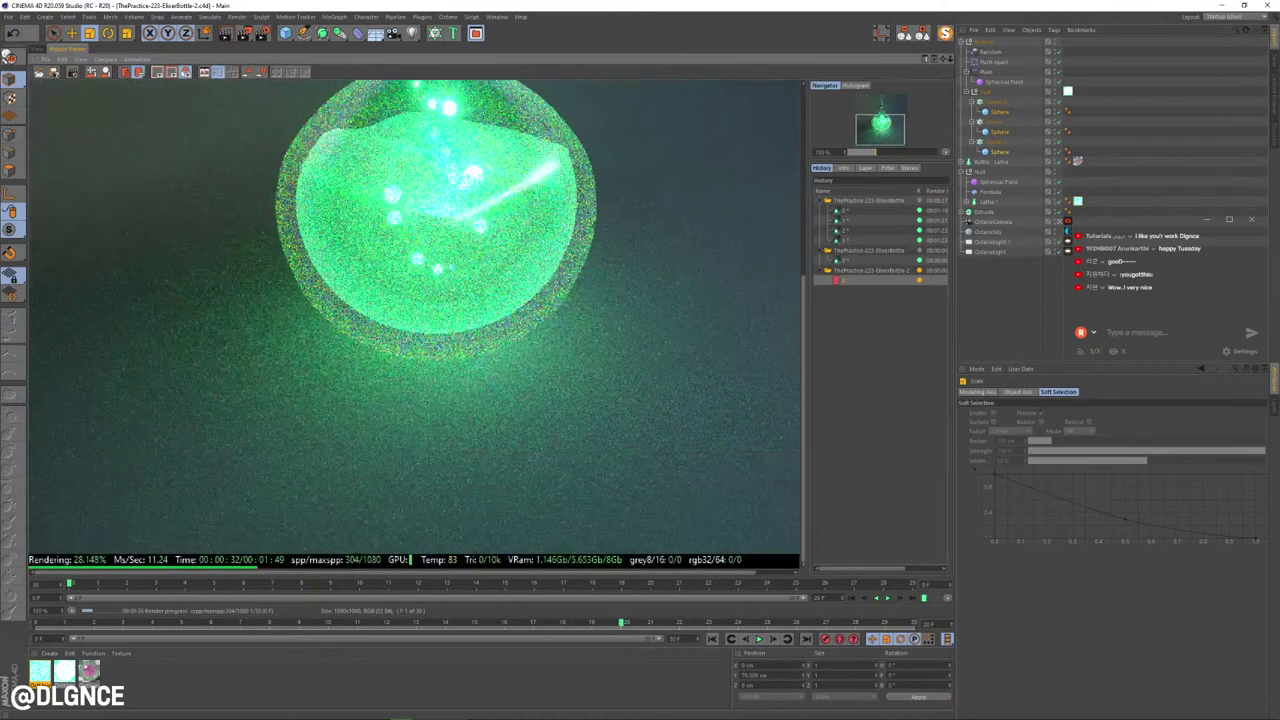
scroll(415, 340, down, 3)
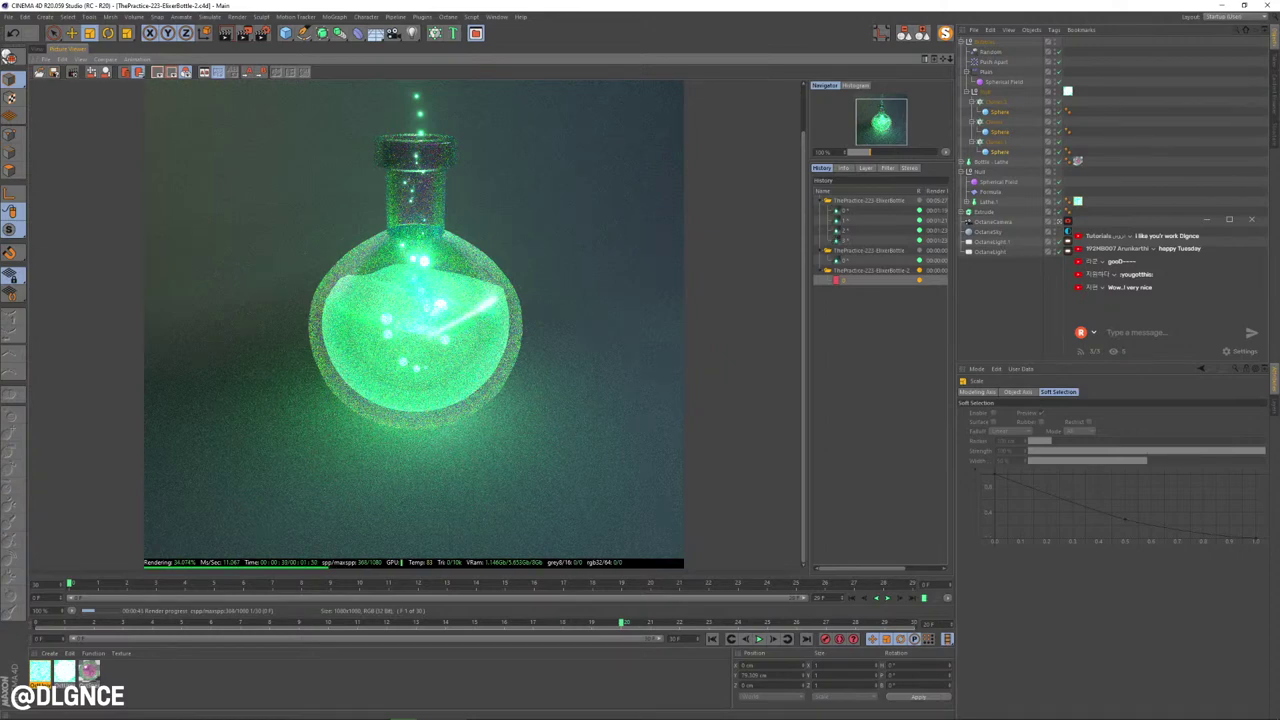
scroll(415, 350, down, 3)
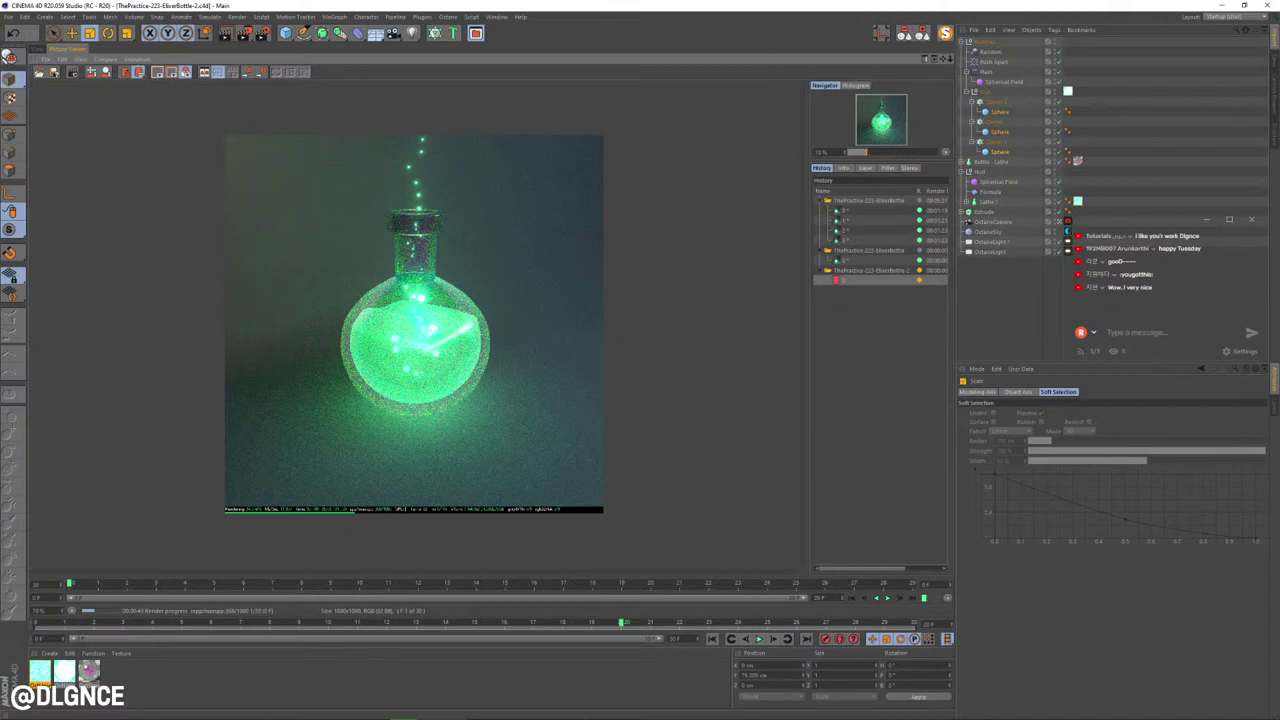
scroll(414, 324, up, 1)
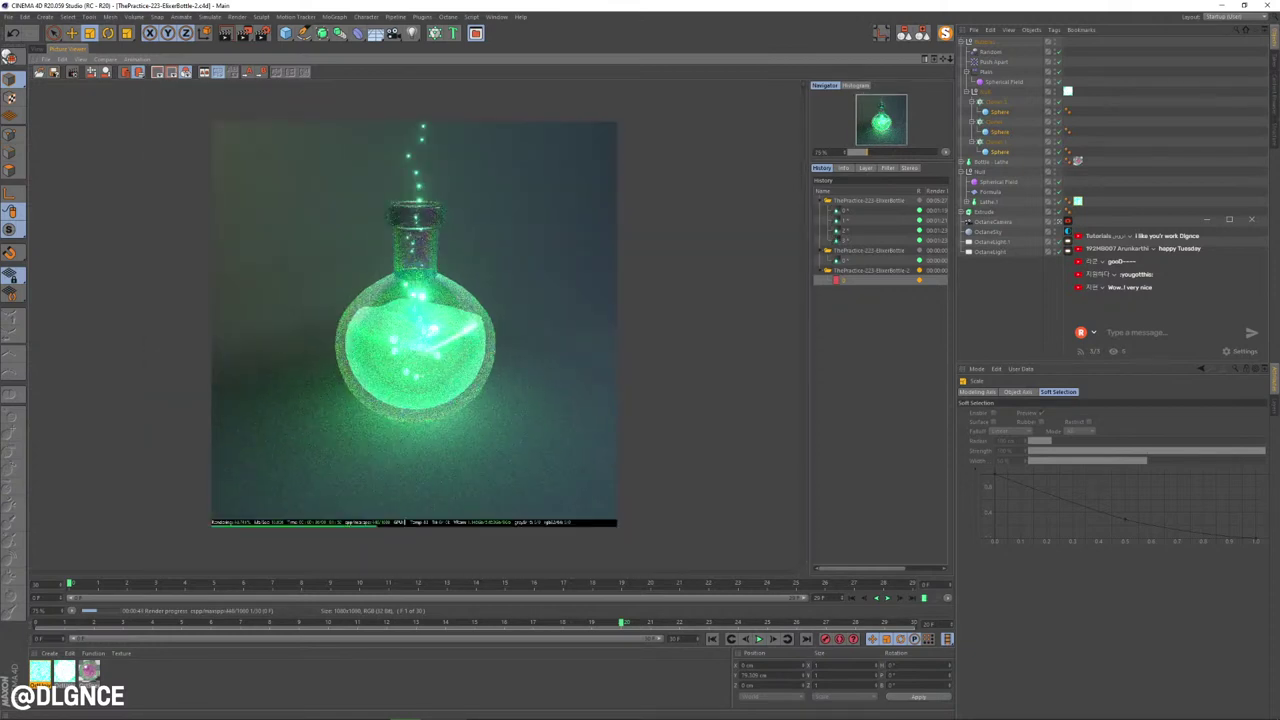
scroll(414, 324, up, 1)
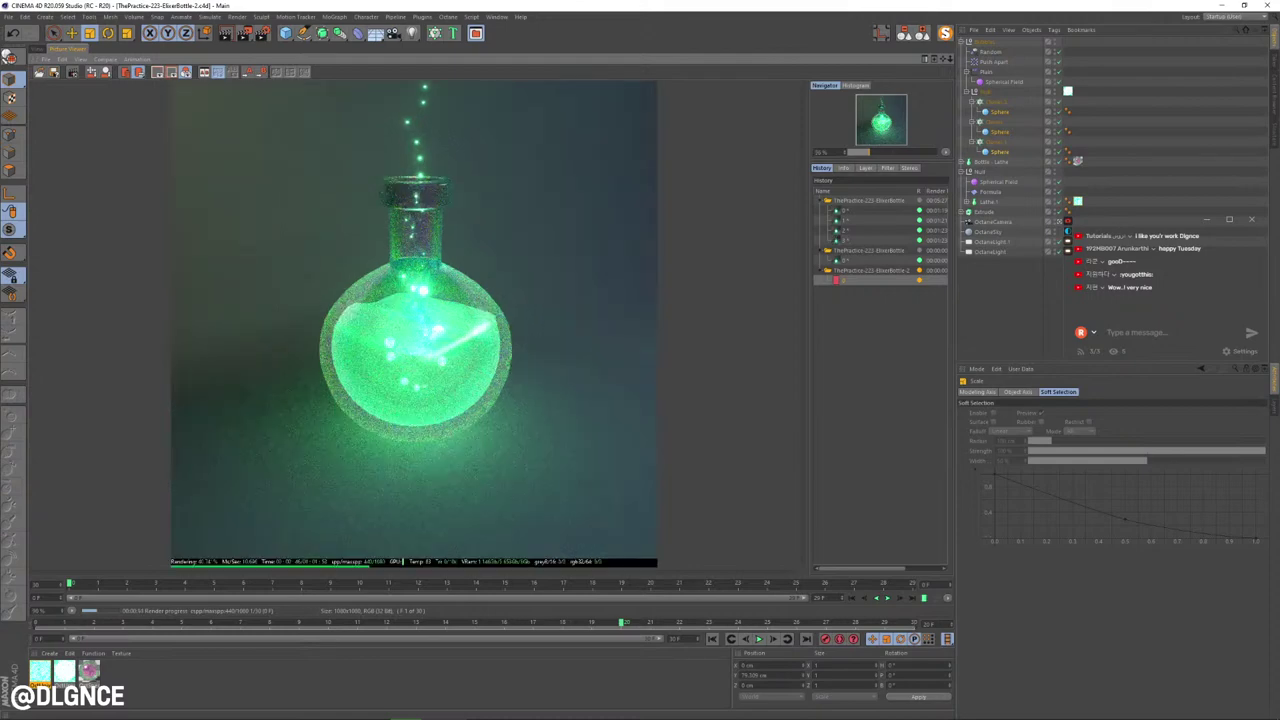
scroll(414, 324, down, 1)
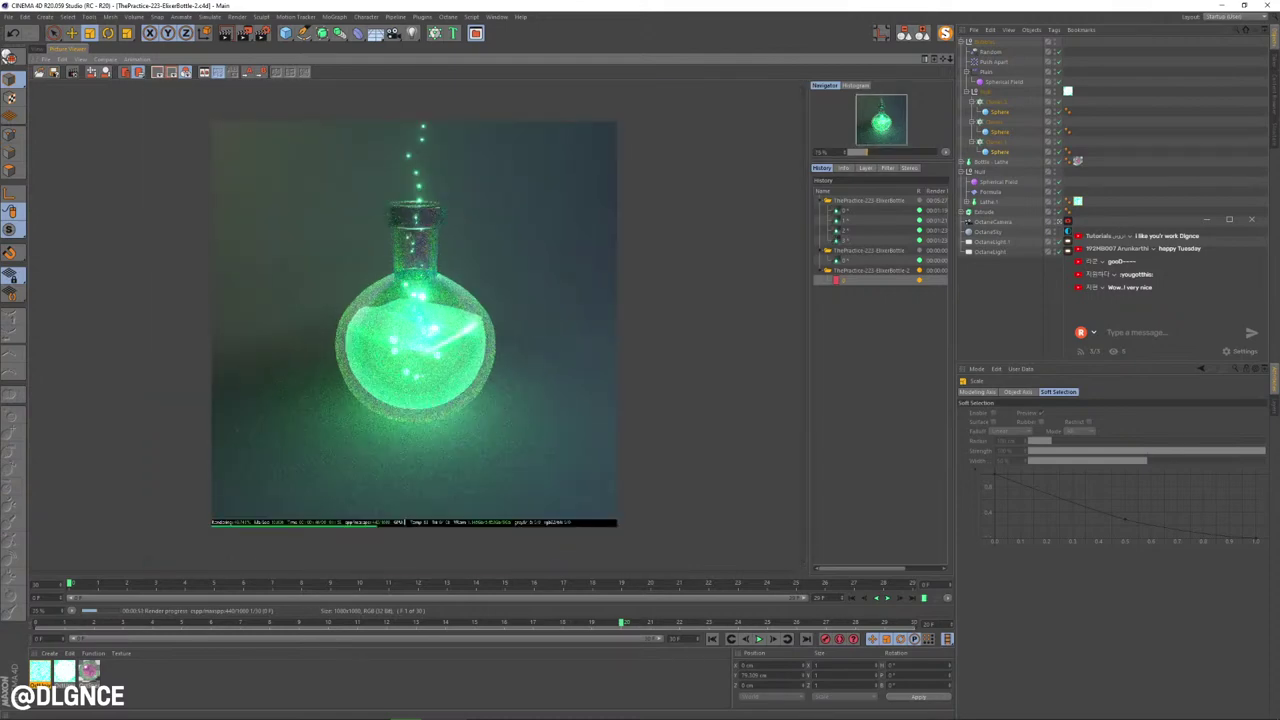
Step: Return to the viewport in Constant Shading and play the animation with the Bottle - Lathe object hidden
click(37, 49)
click(98, 59)
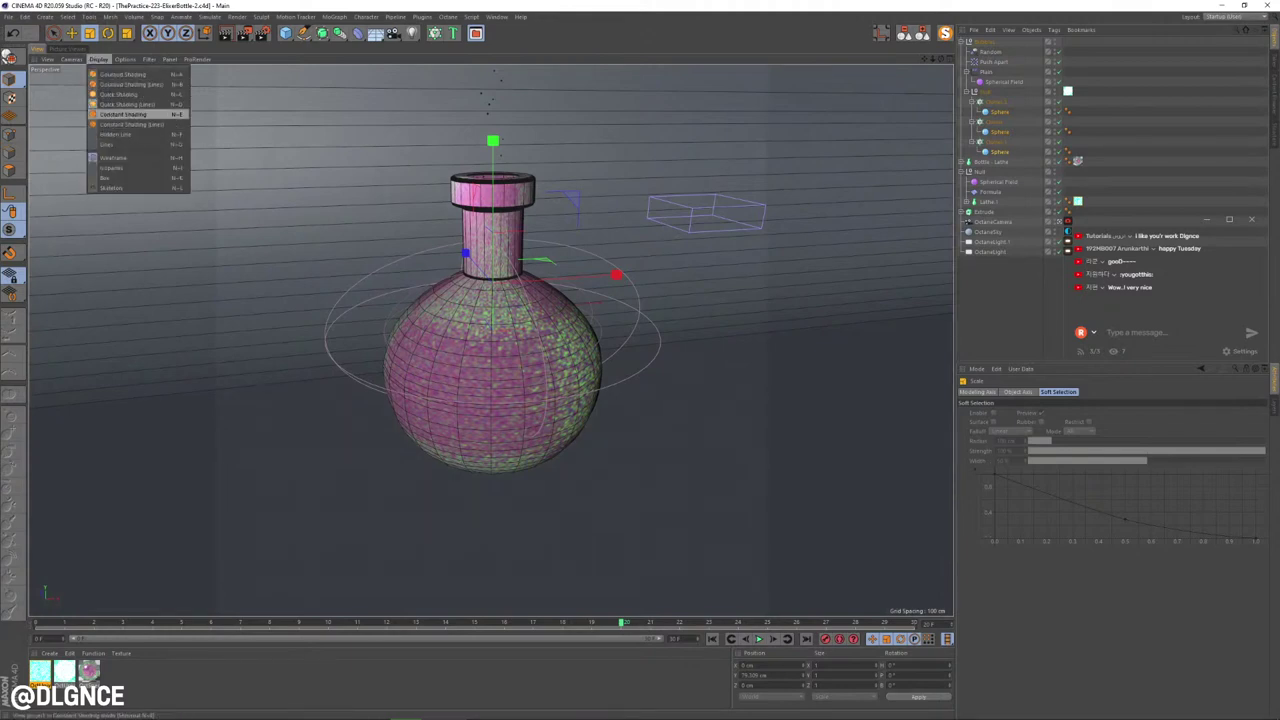
click(125, 114)
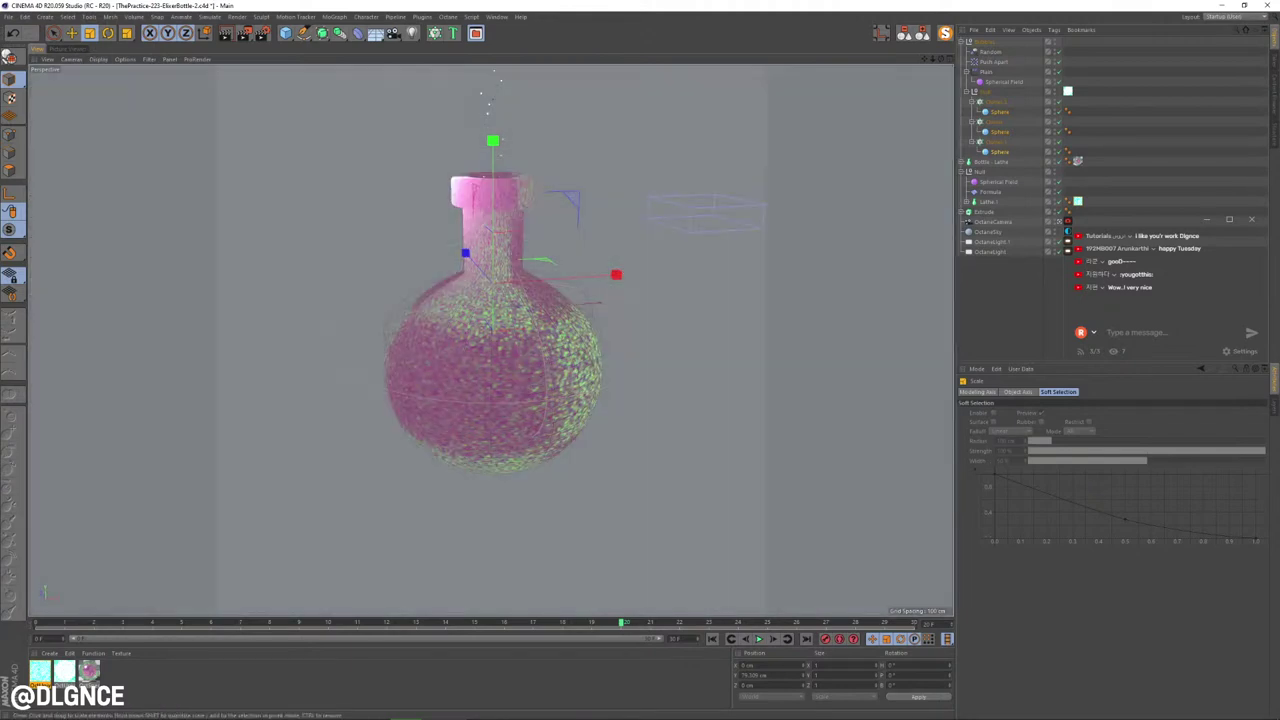
click(991, 162)
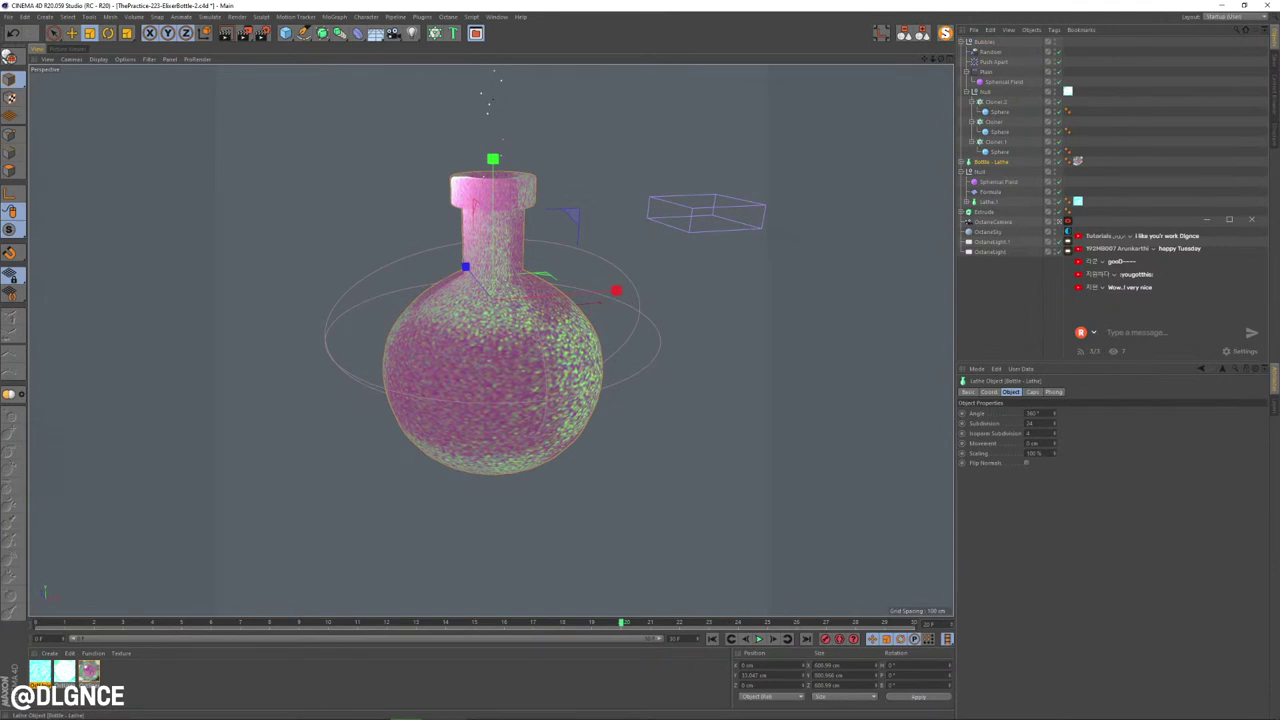
key(F8)
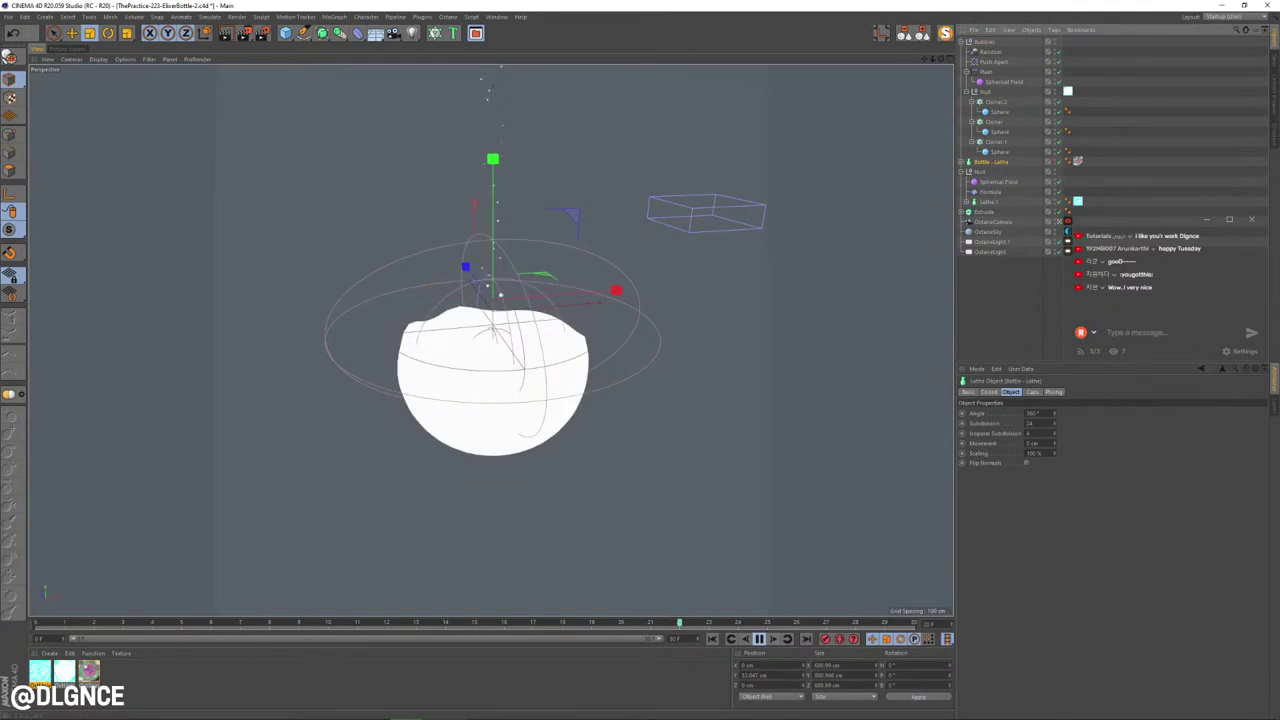
Step: Set the viewport to Quick Shading (Lines), then stop the playback at the first frame
click(98, 59)
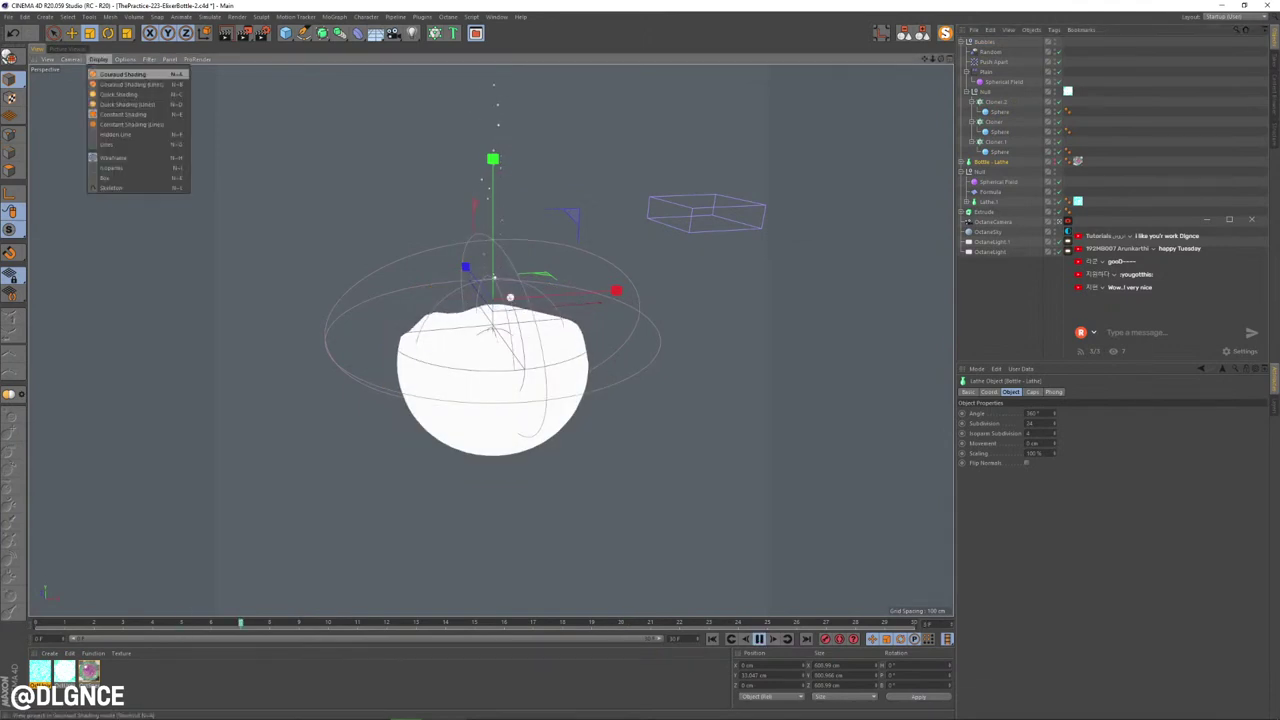
click(127, 104)
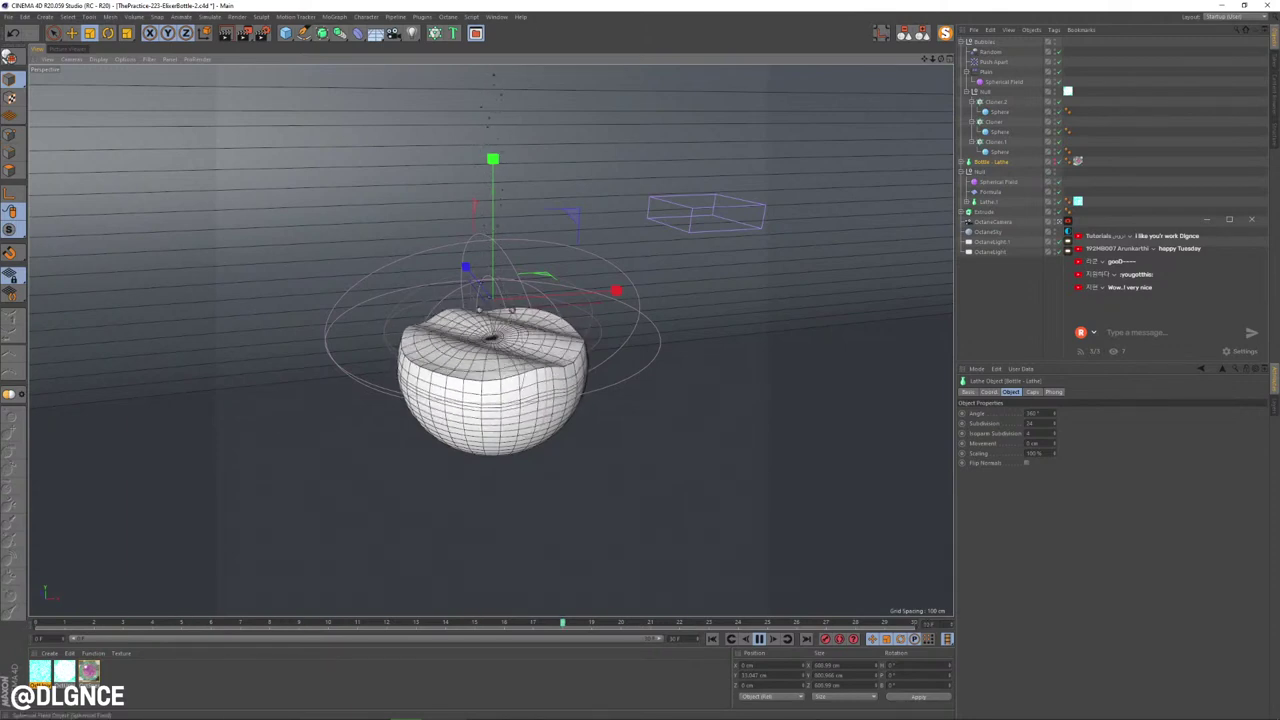
click(759, 639)
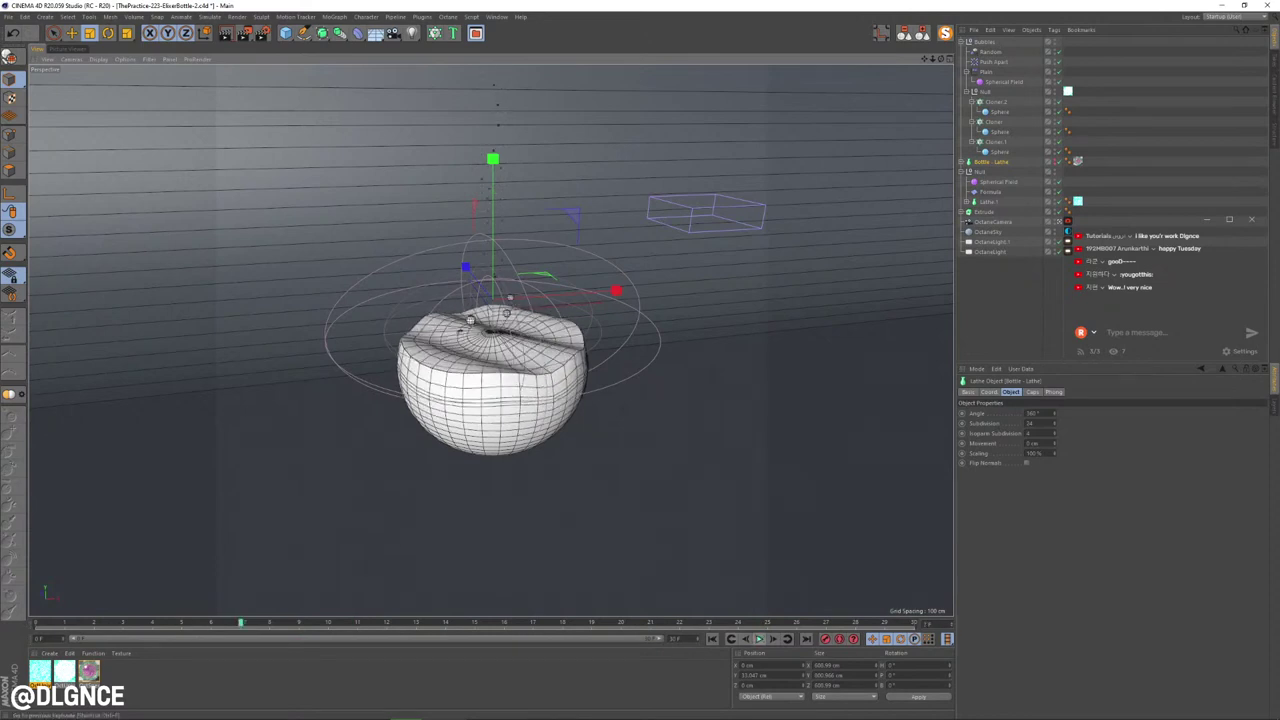
click(713, 639)
Step: Return to the Picture Viewer and examine the finished first frame of the render
key(shift+r)
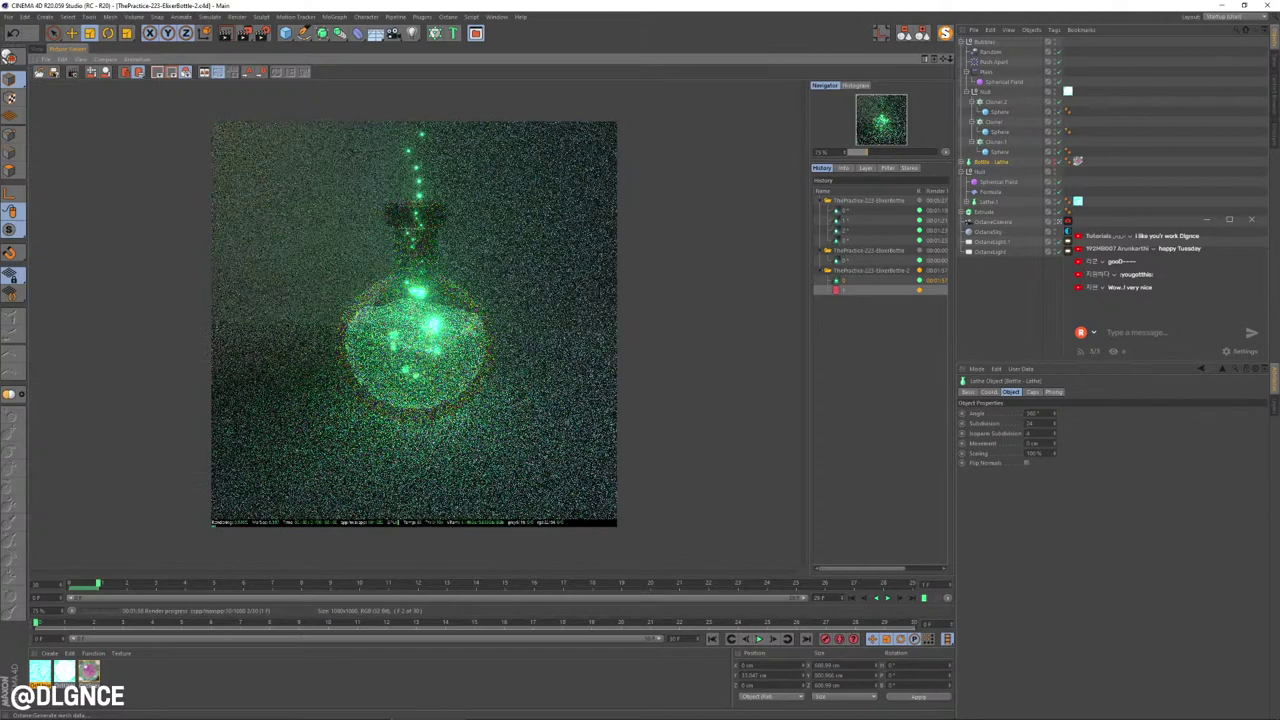
scroll(415, 325, up, 1)
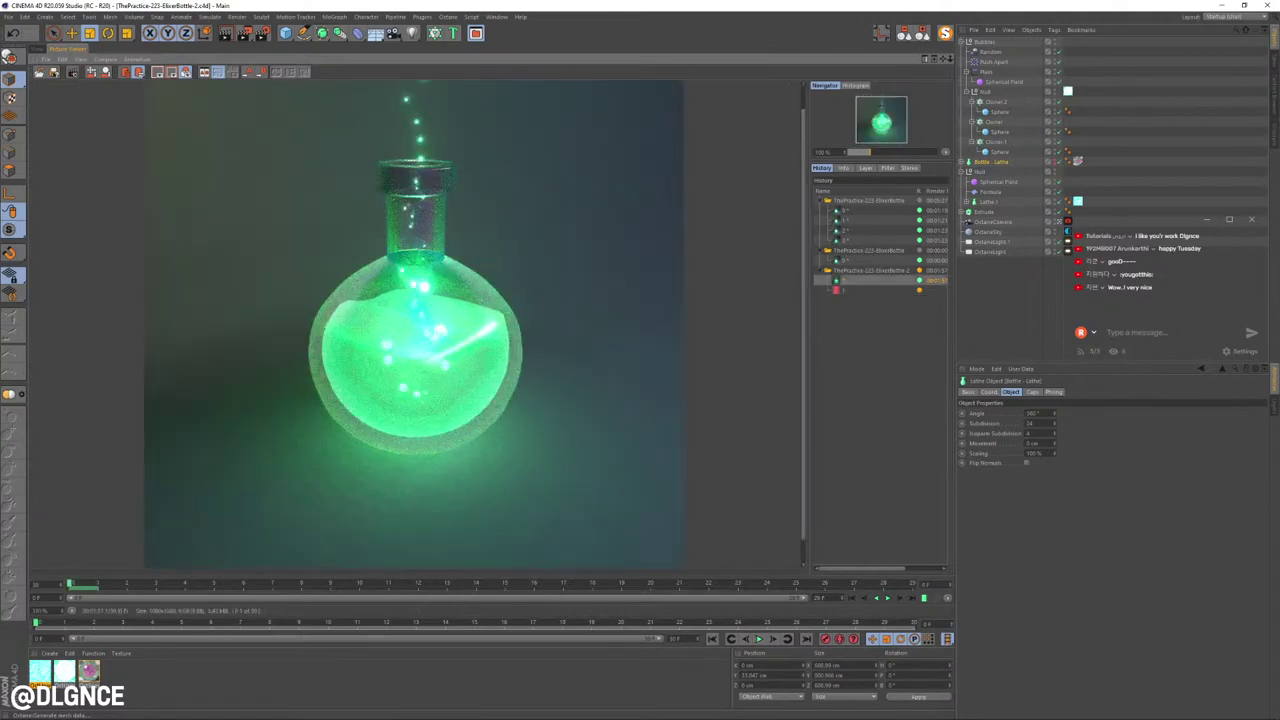
scroll(414, 322, down, 2)
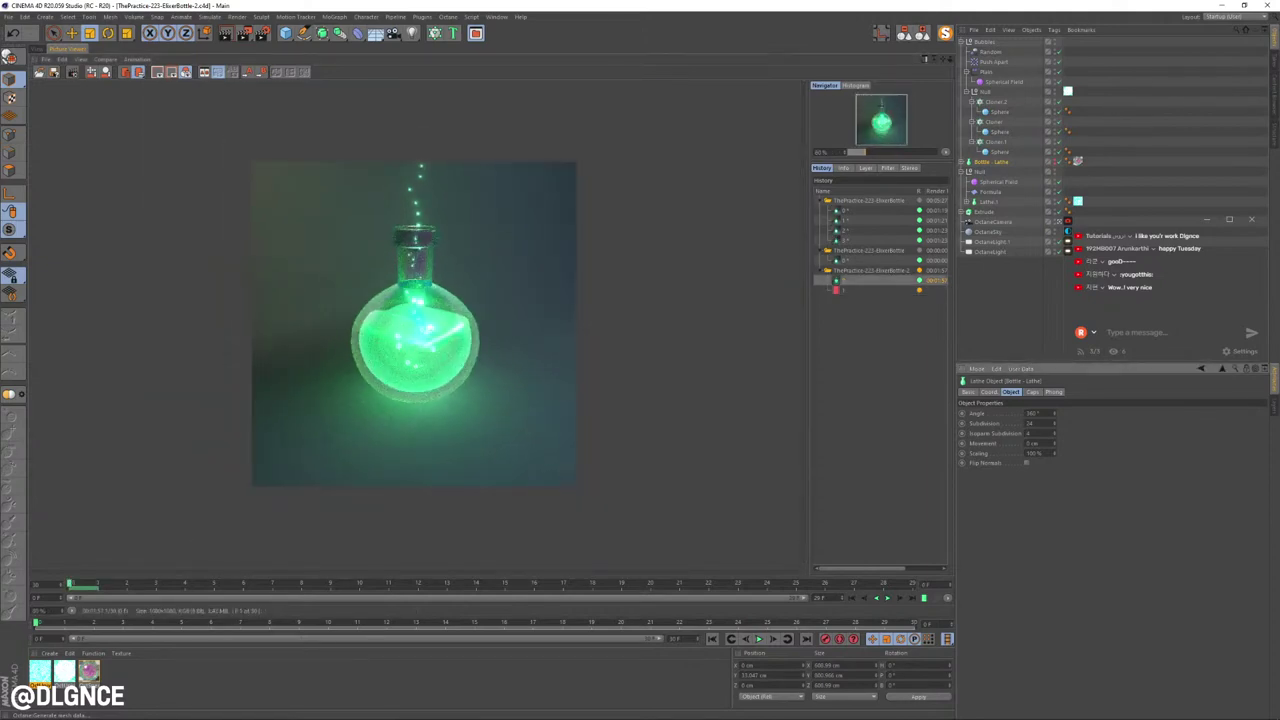
mouse_move(1183, 714)
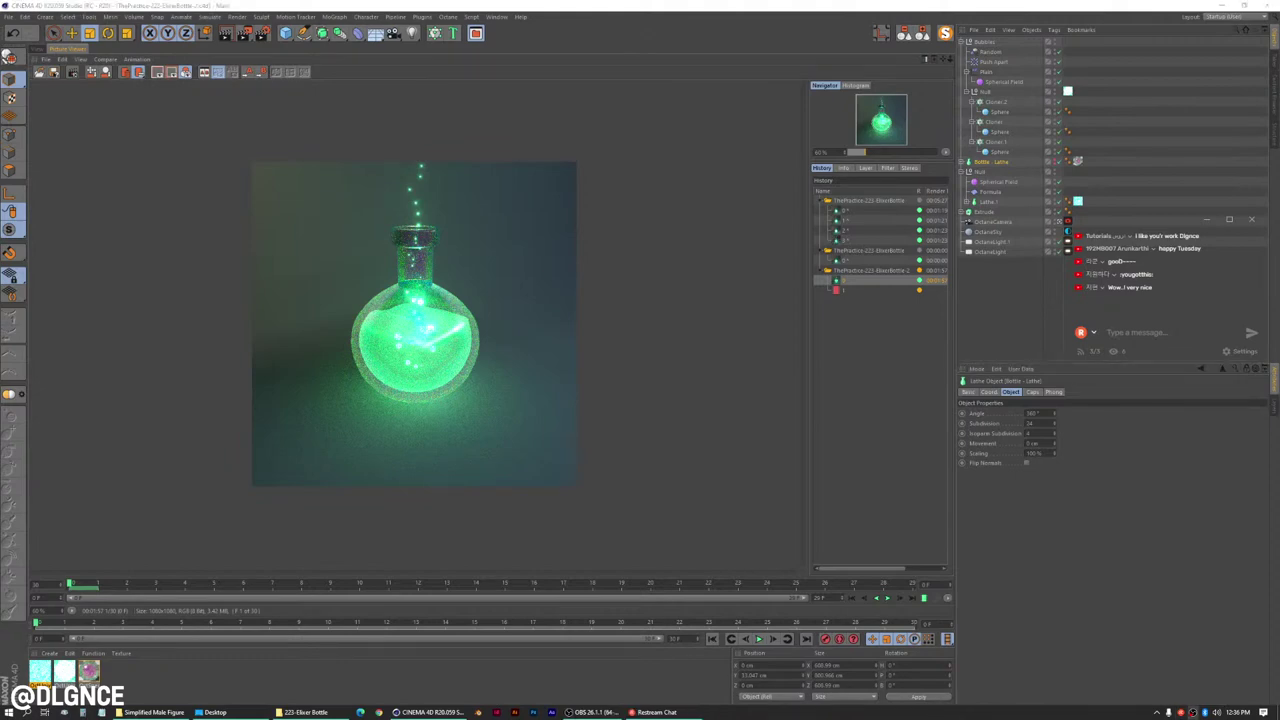